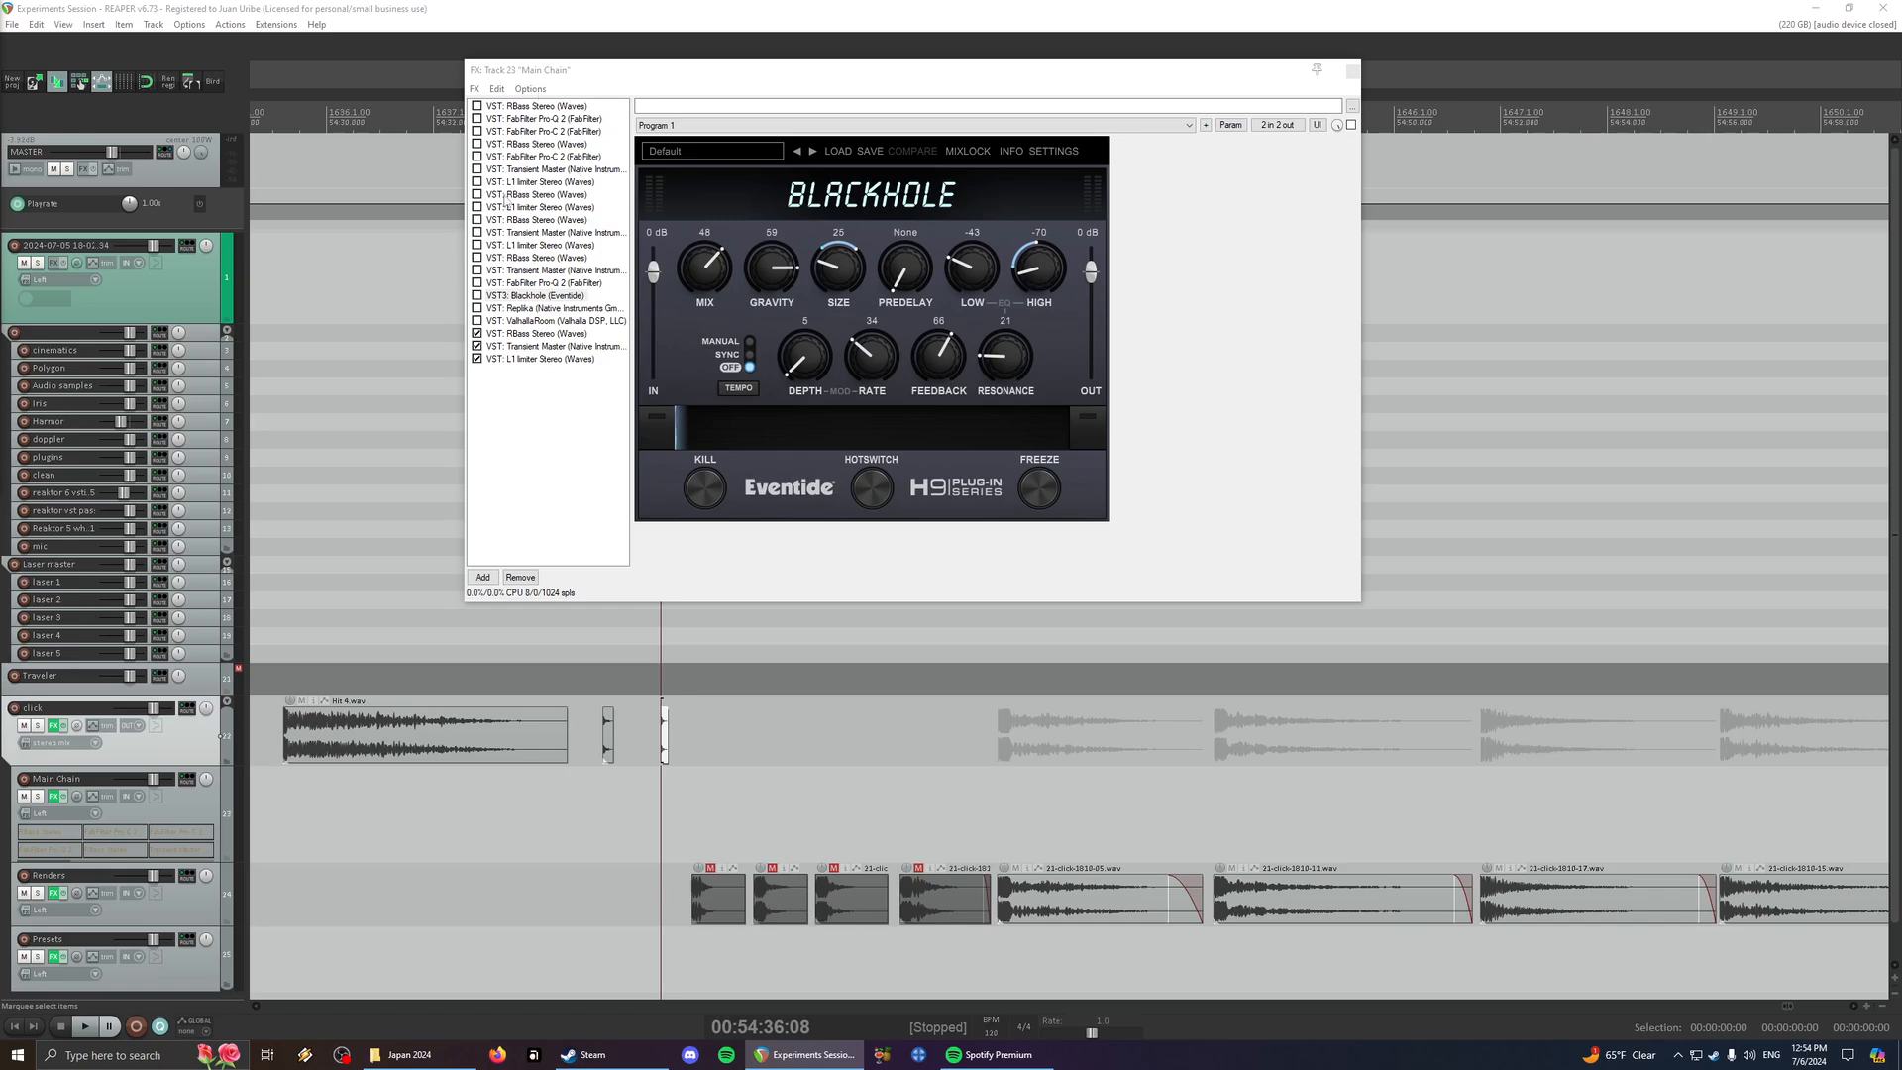
- Audition the two short source clicks after the long hit on the click track
scroll(773, 745, up, 5)
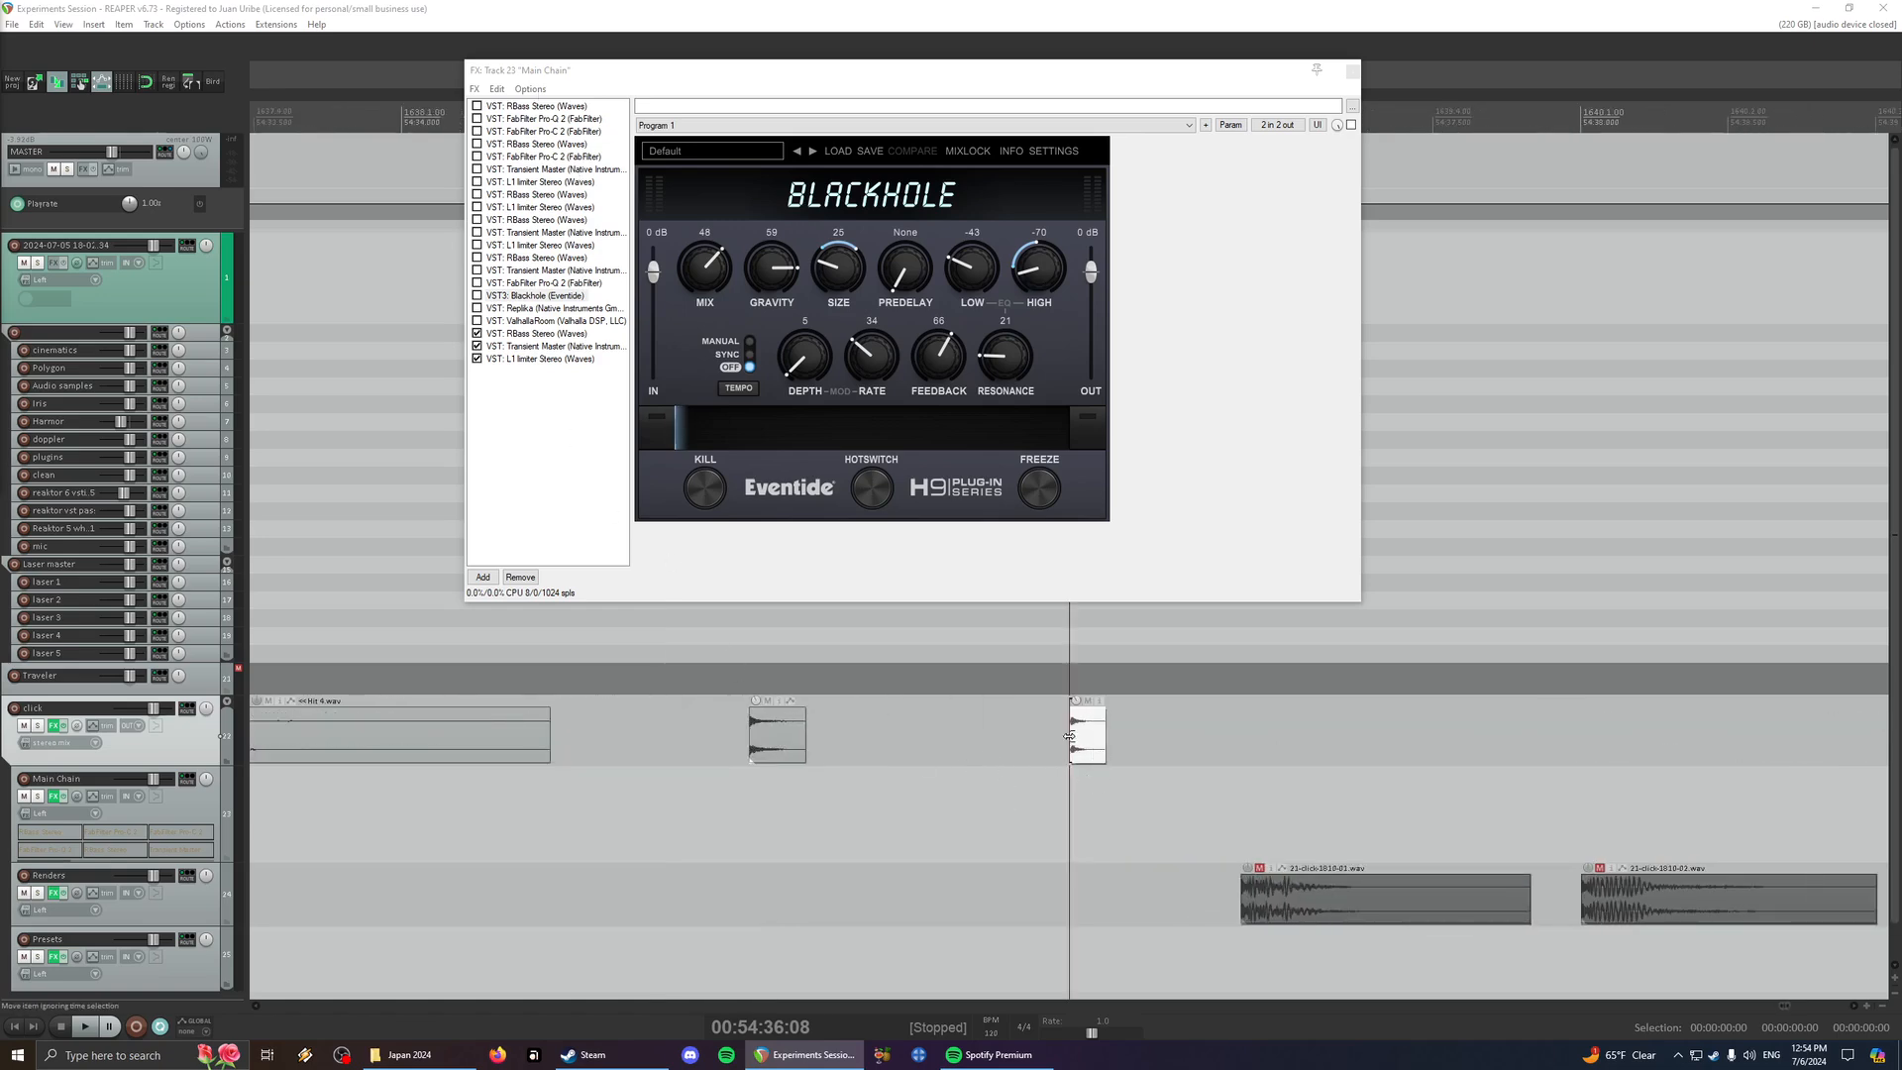
click(788, 759)
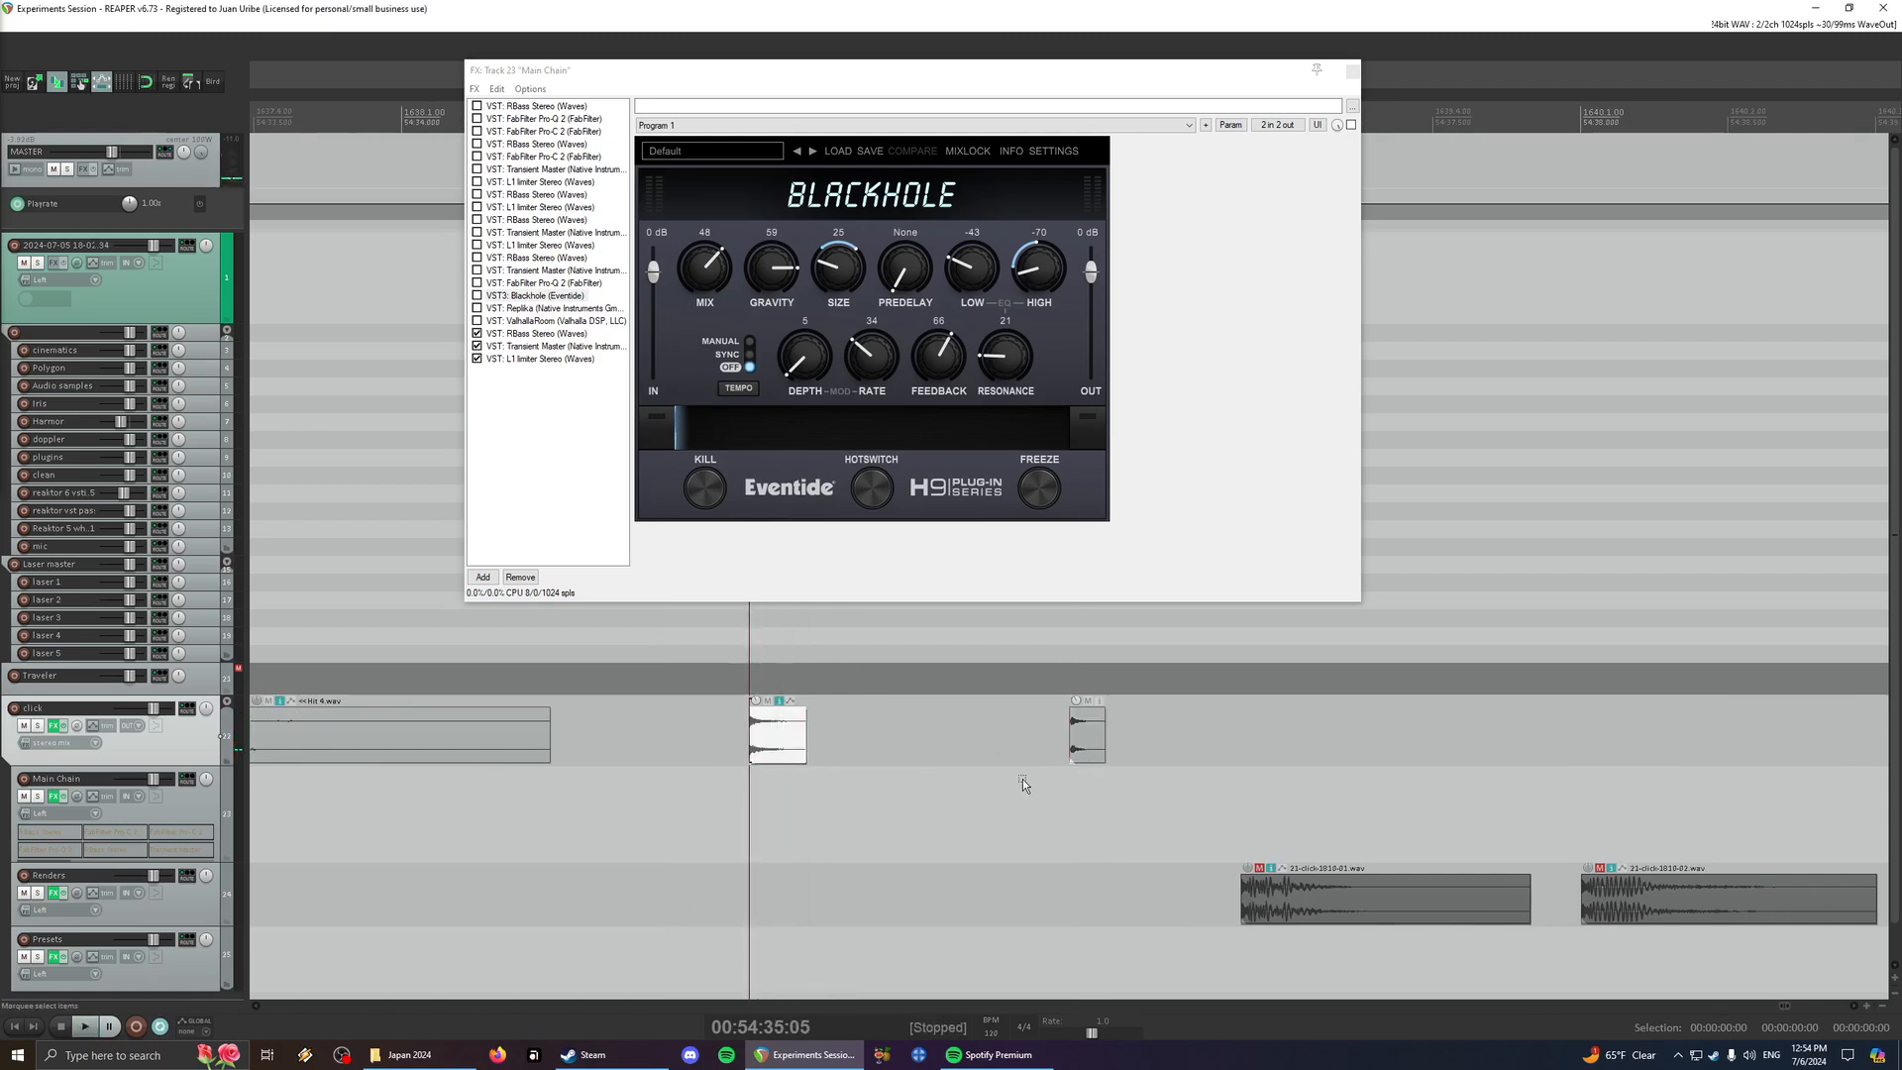
click(1102, 761)
key(space)
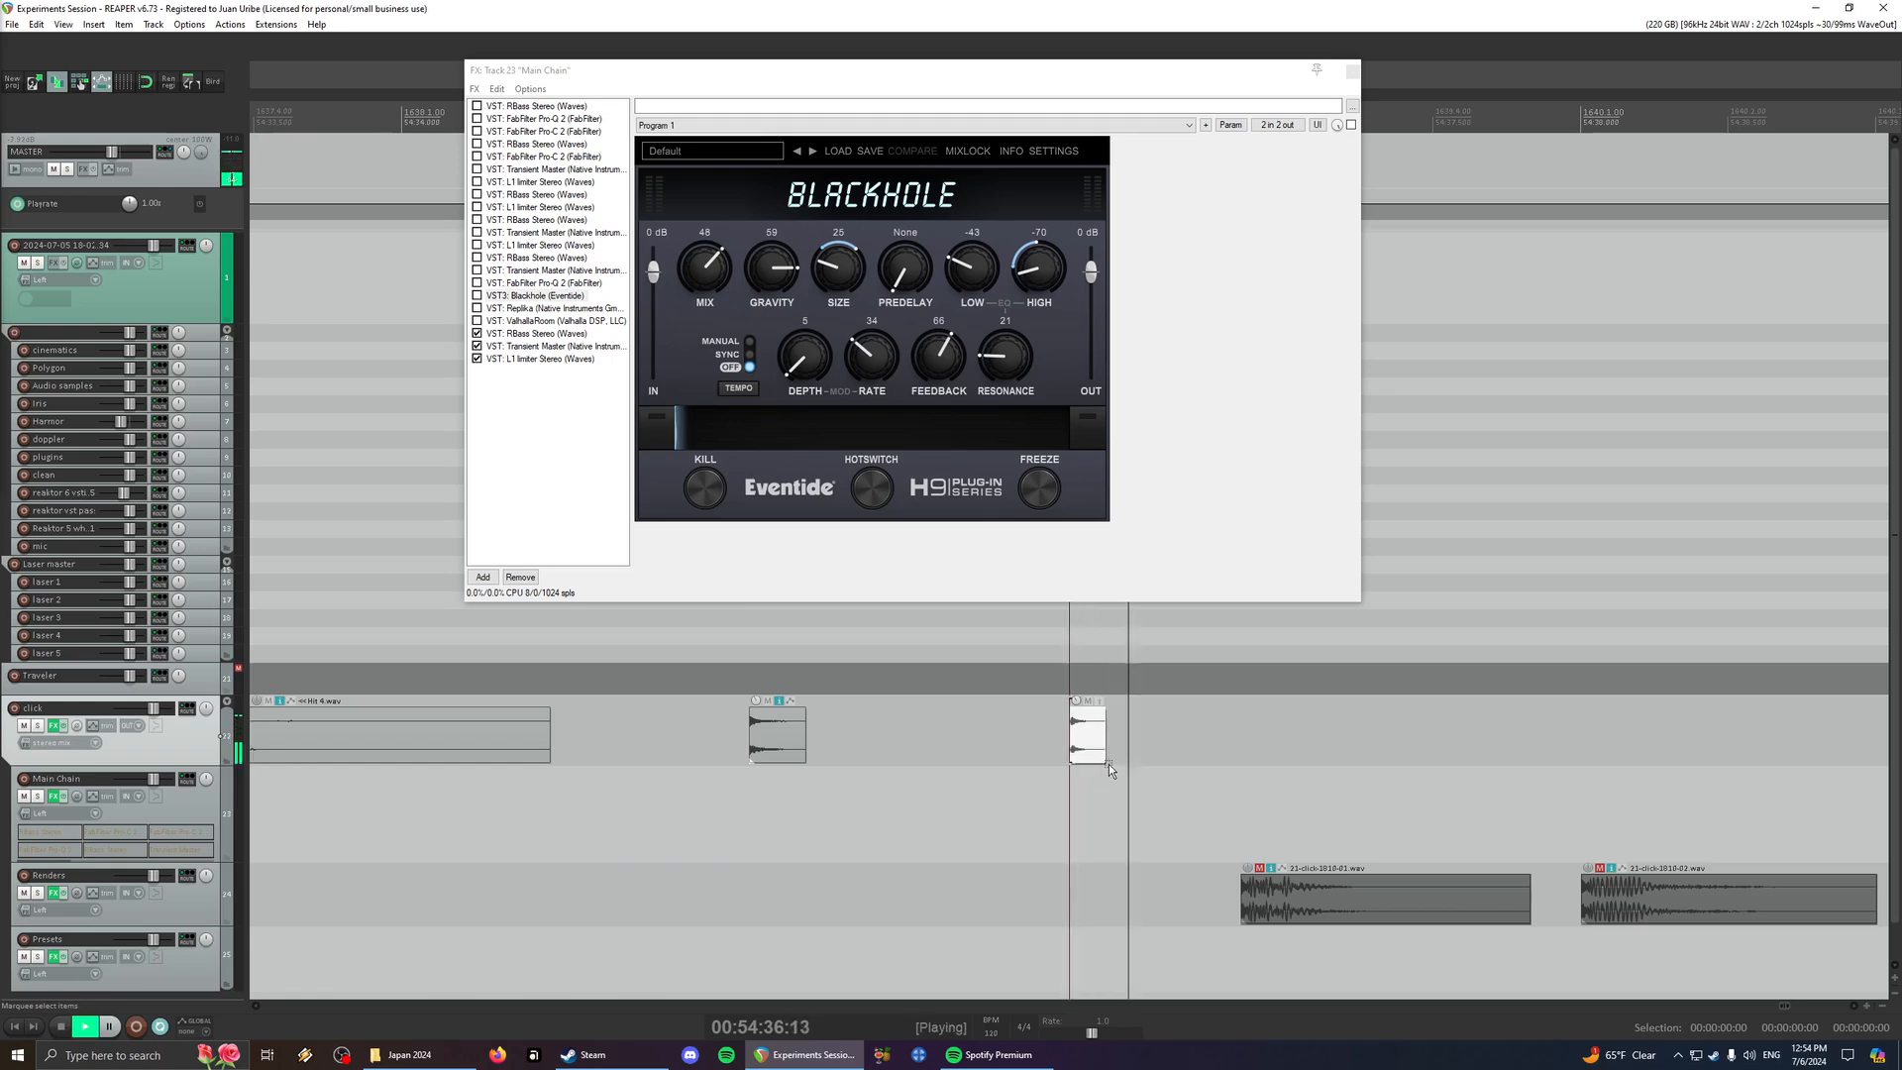
key(space)
scroll(1073, 771, down, 8)
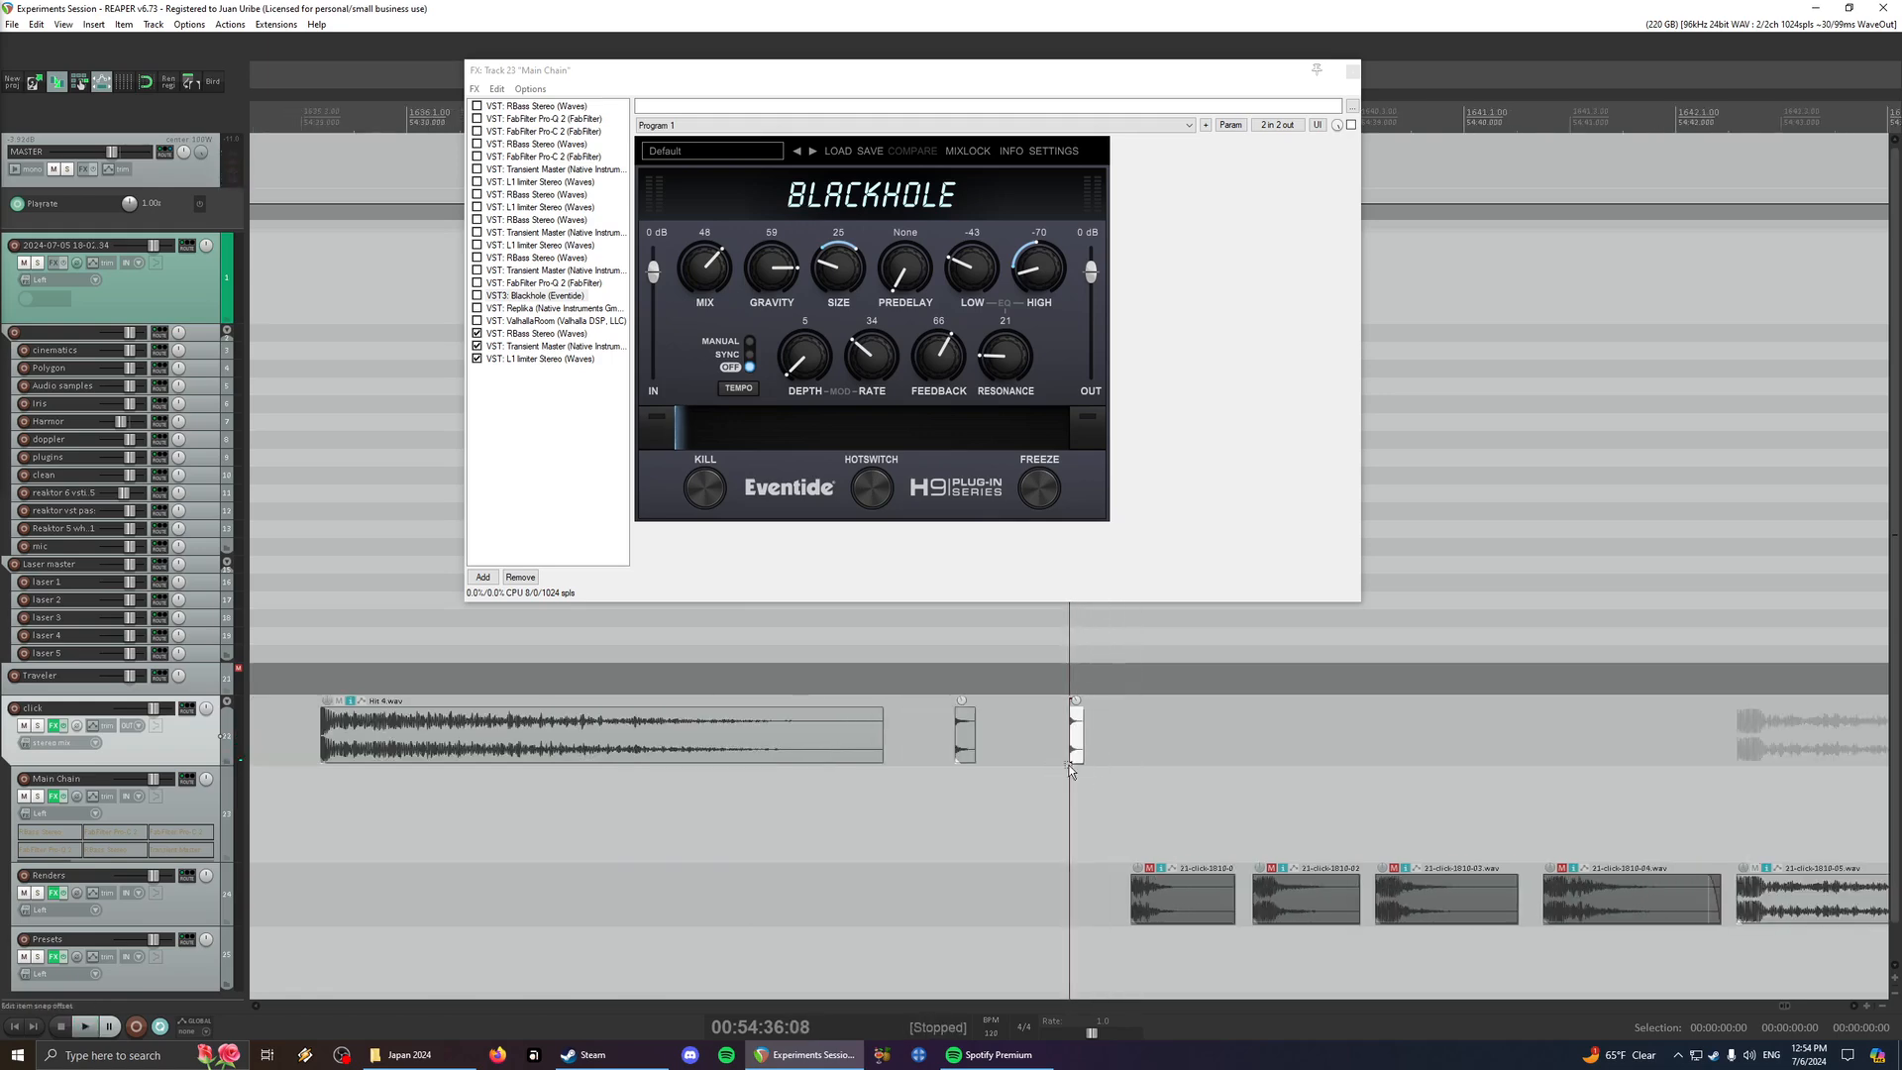
- Audition the rendered click variations numbered 05, 11, 17 and 15 one after another on the Renders track
scroll(1082, 769, right, 4)
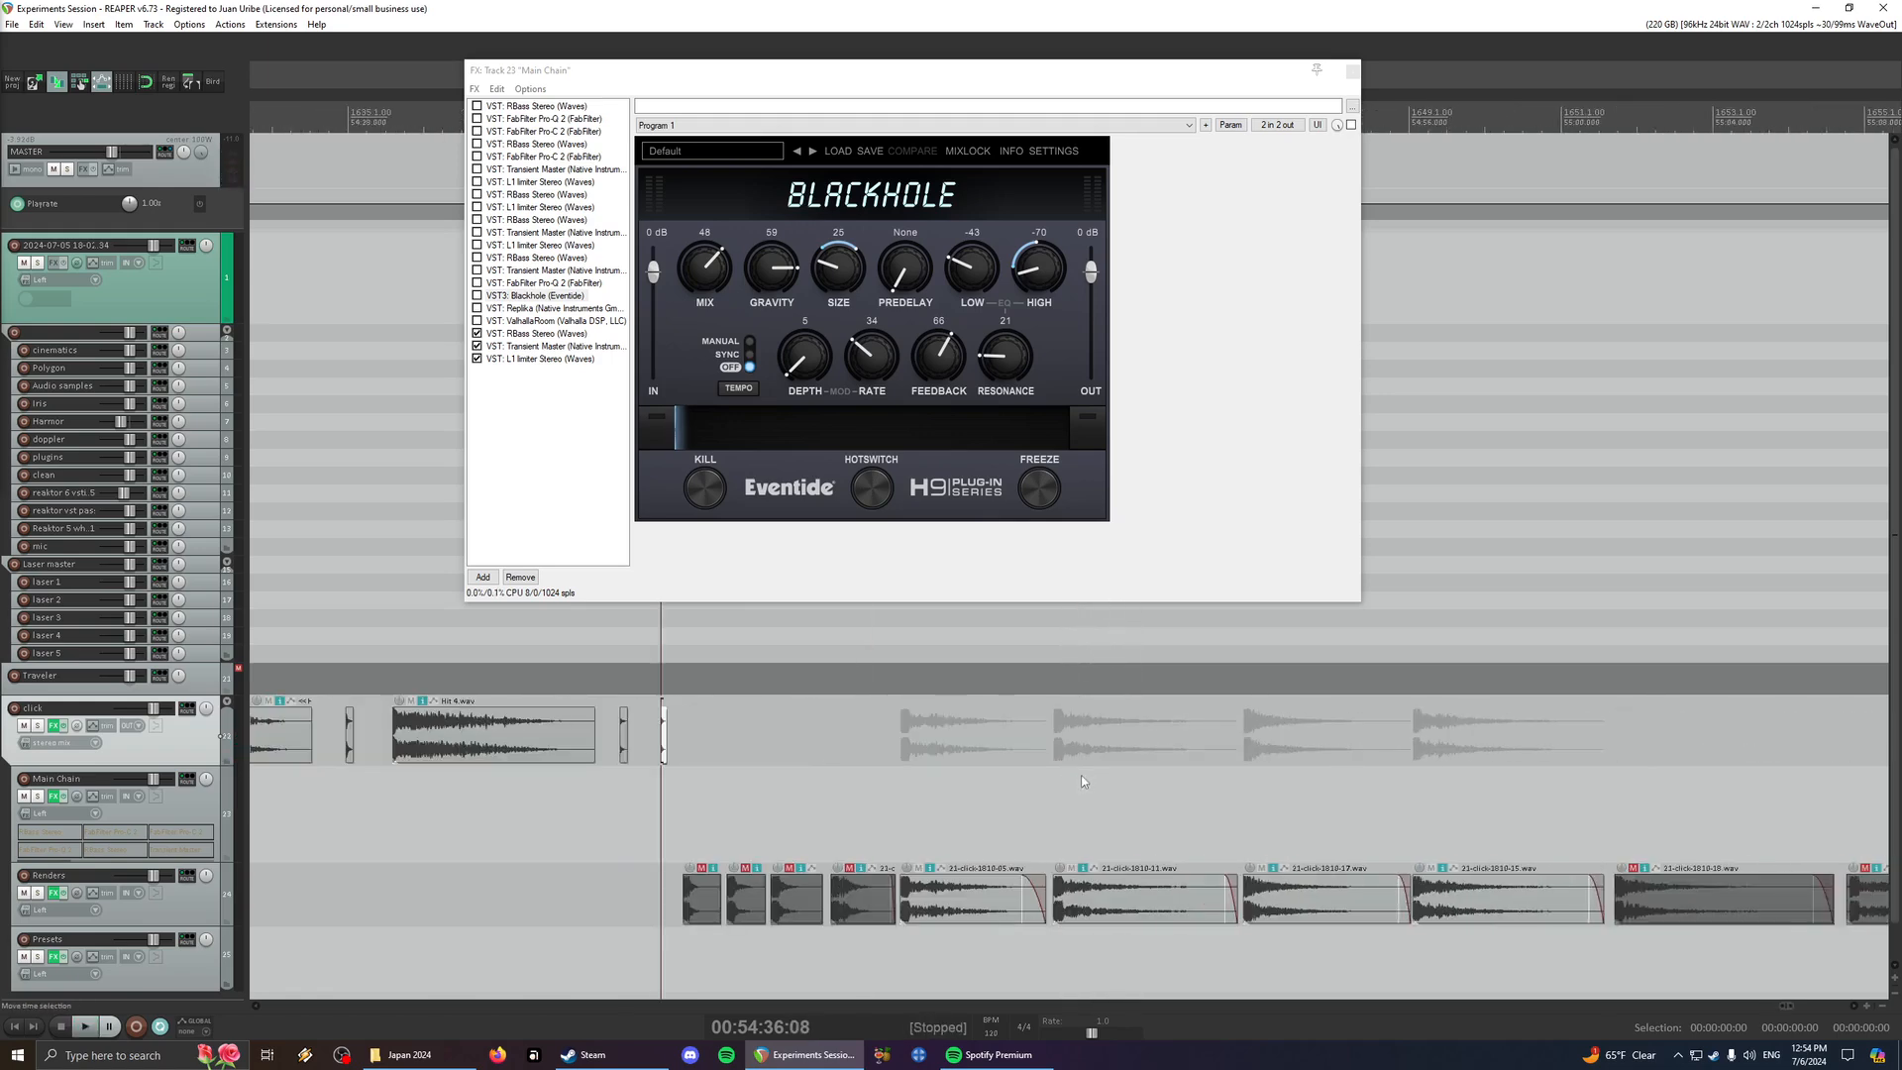
click(978, 917)
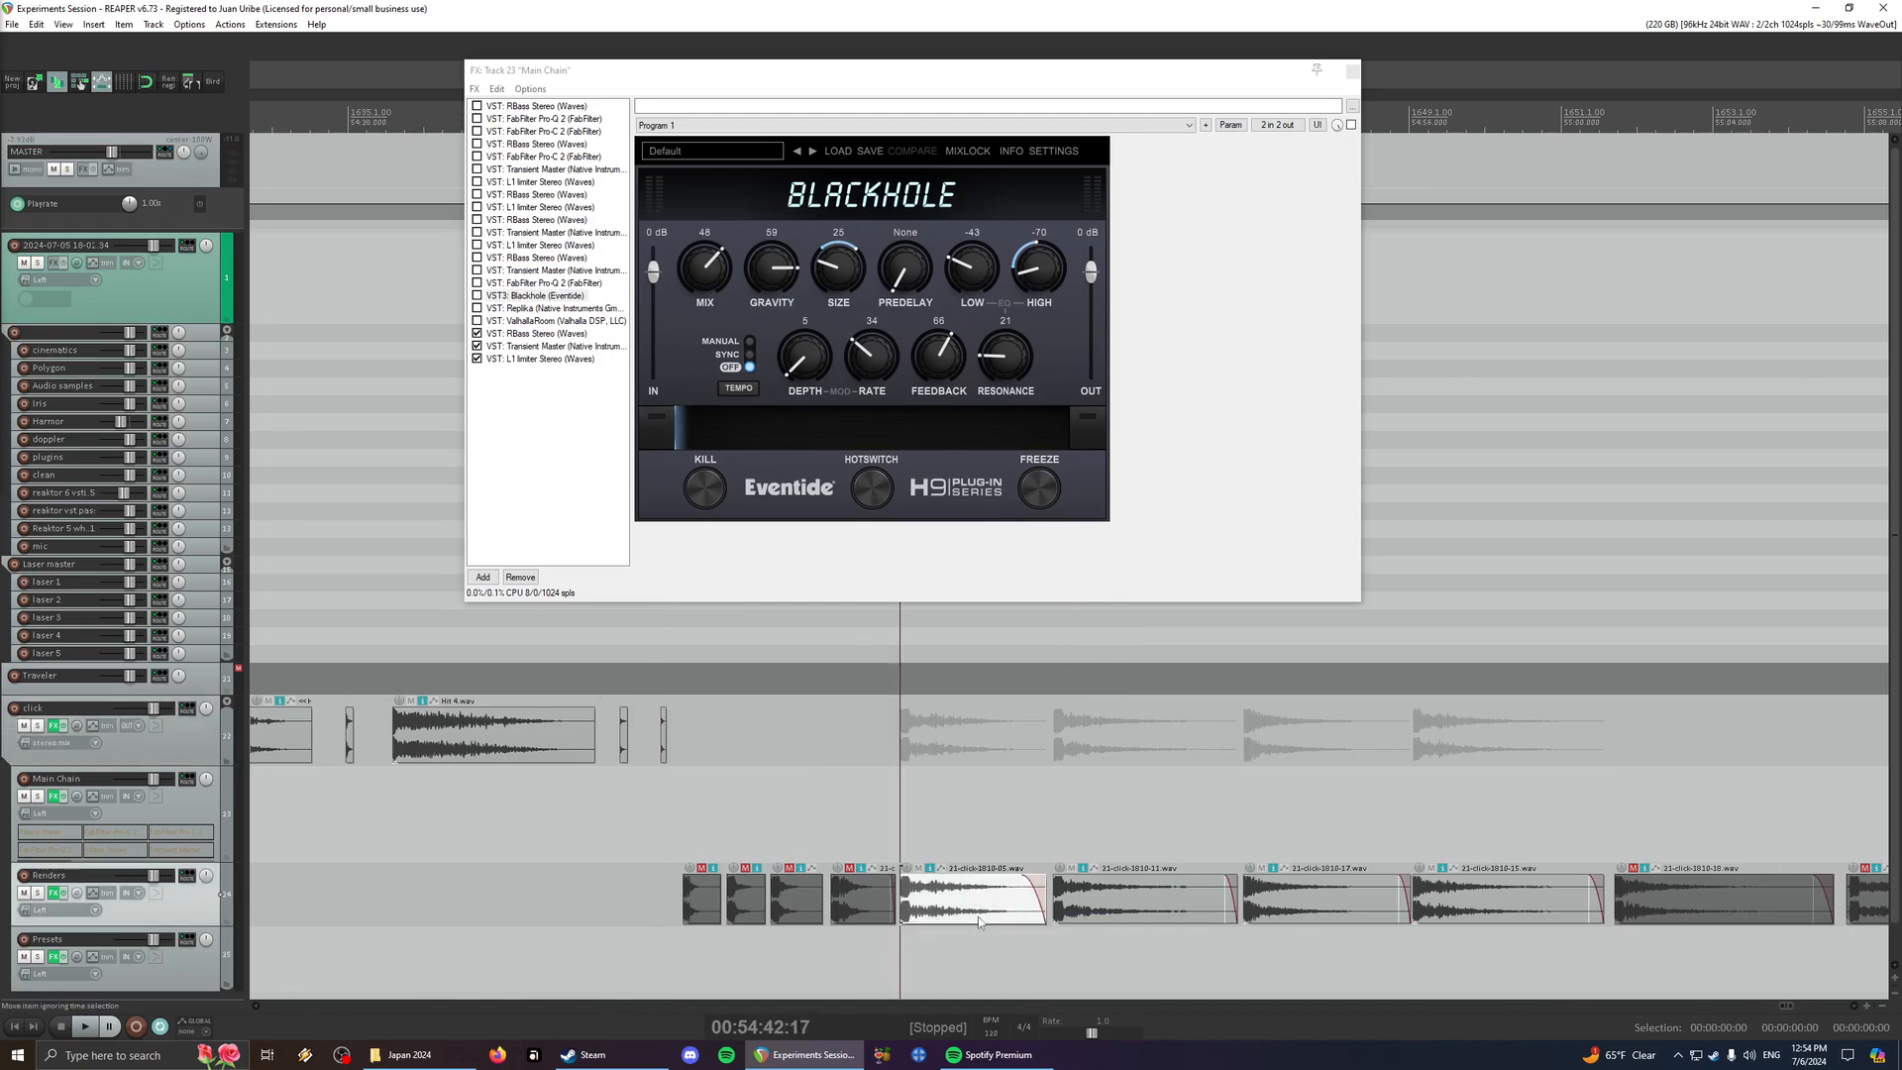
key(space)
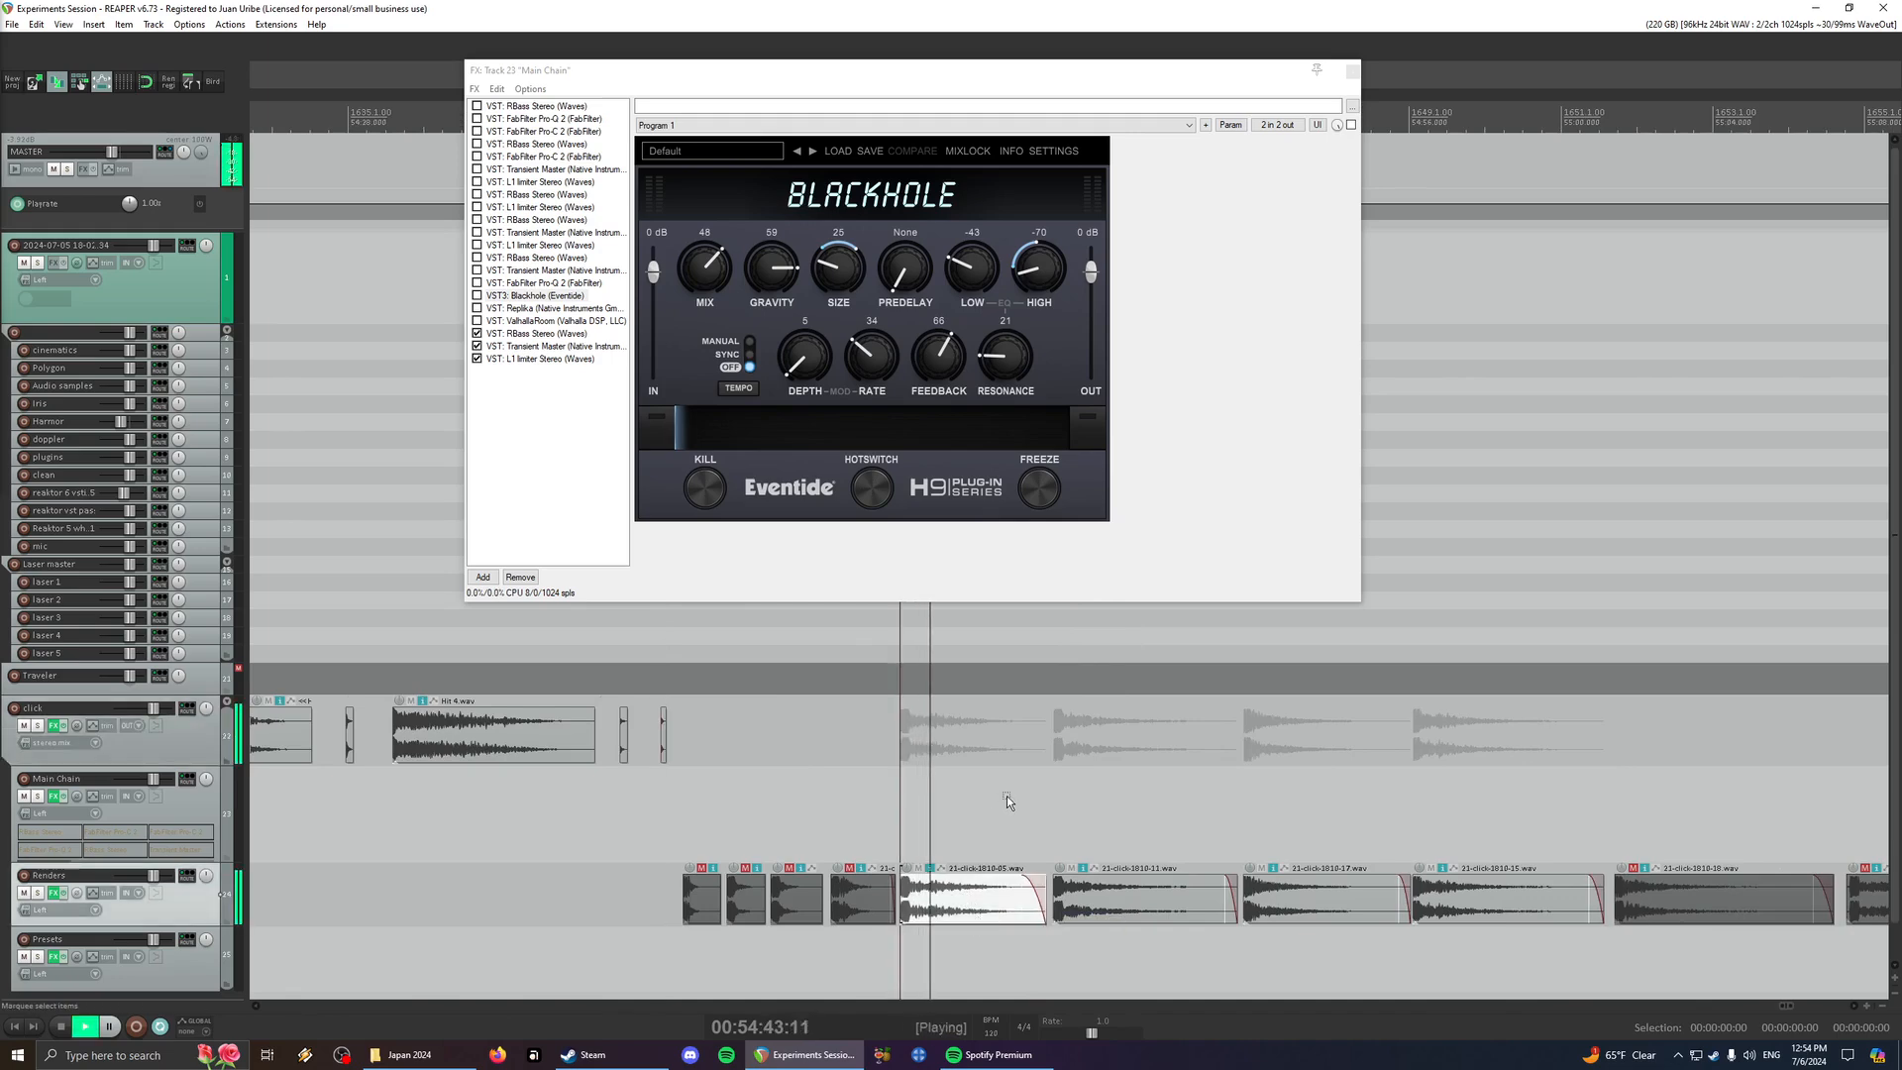
click(1115, 921)
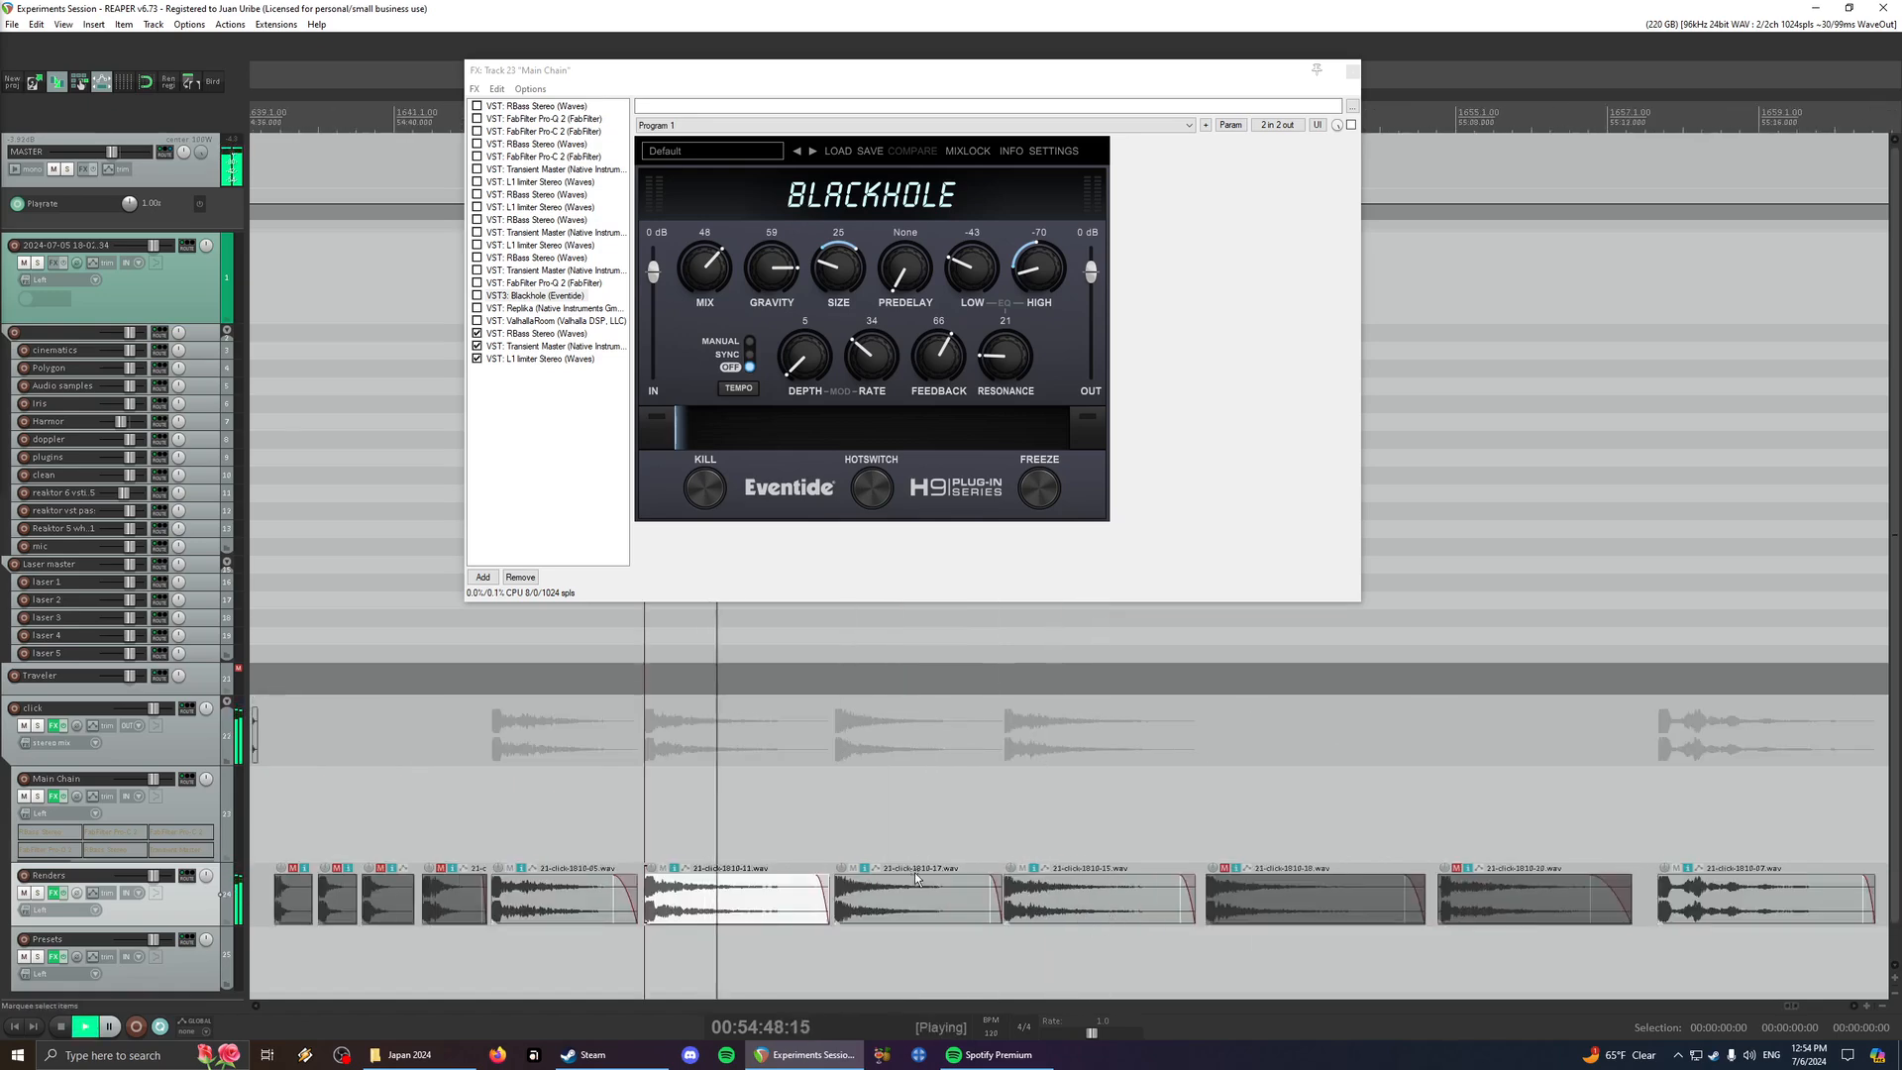
click(931, 917)
key(space)
key(space)
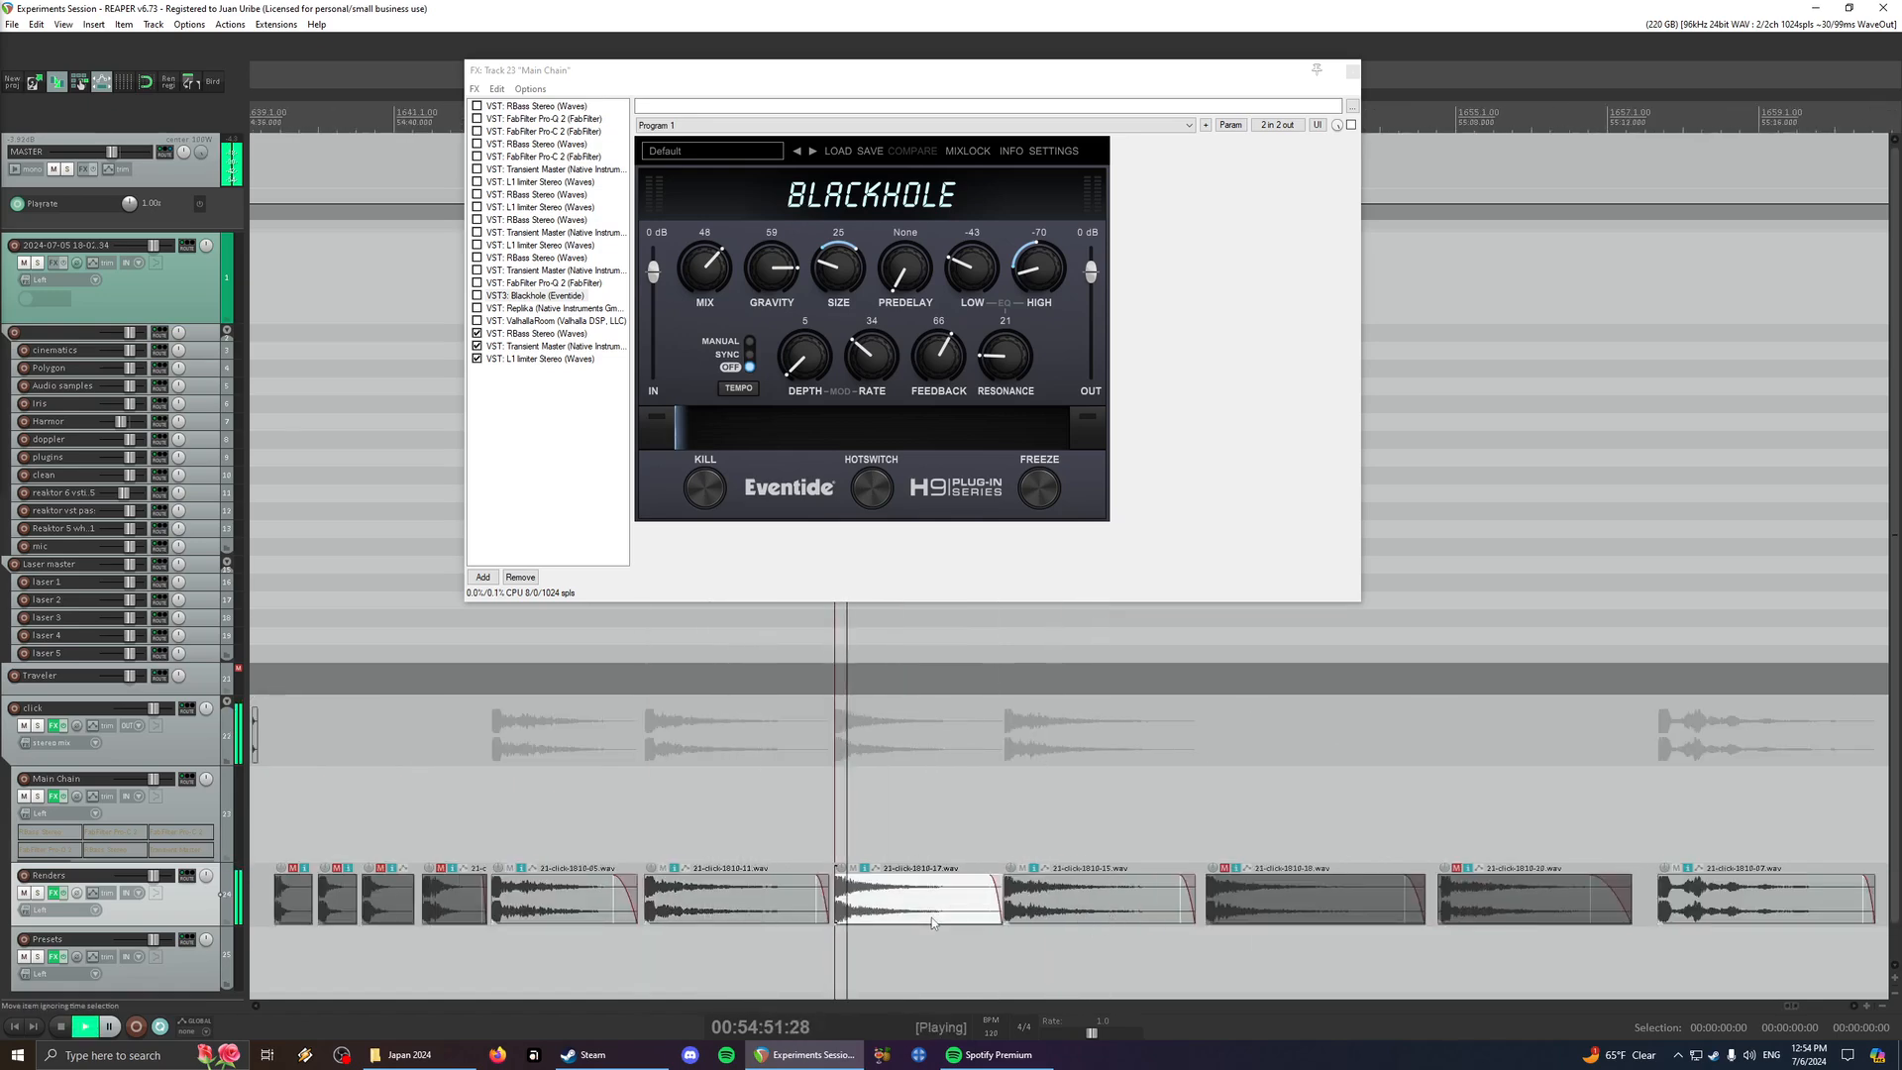
click(1093, 923)
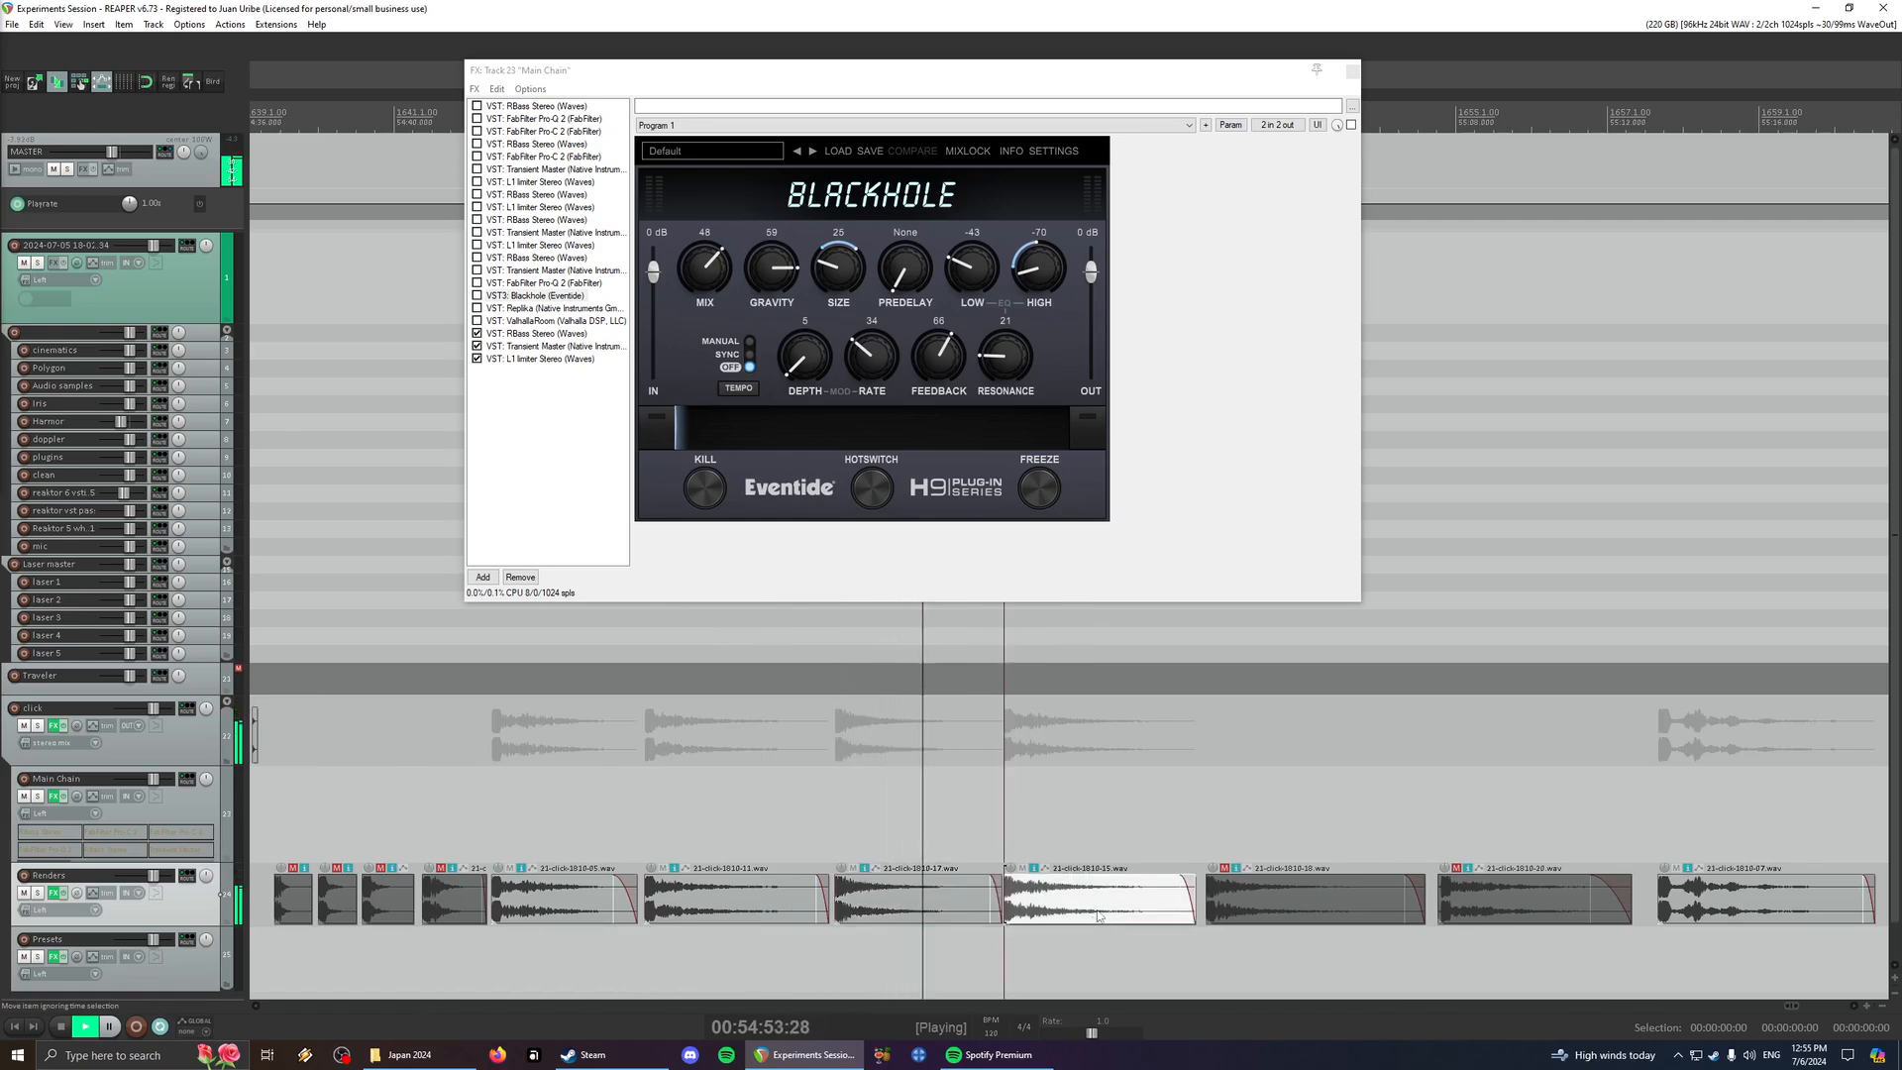
- Audition the last item of the first group of rendered clicks on the Renders track
scroll(1100, 925, down, 3)
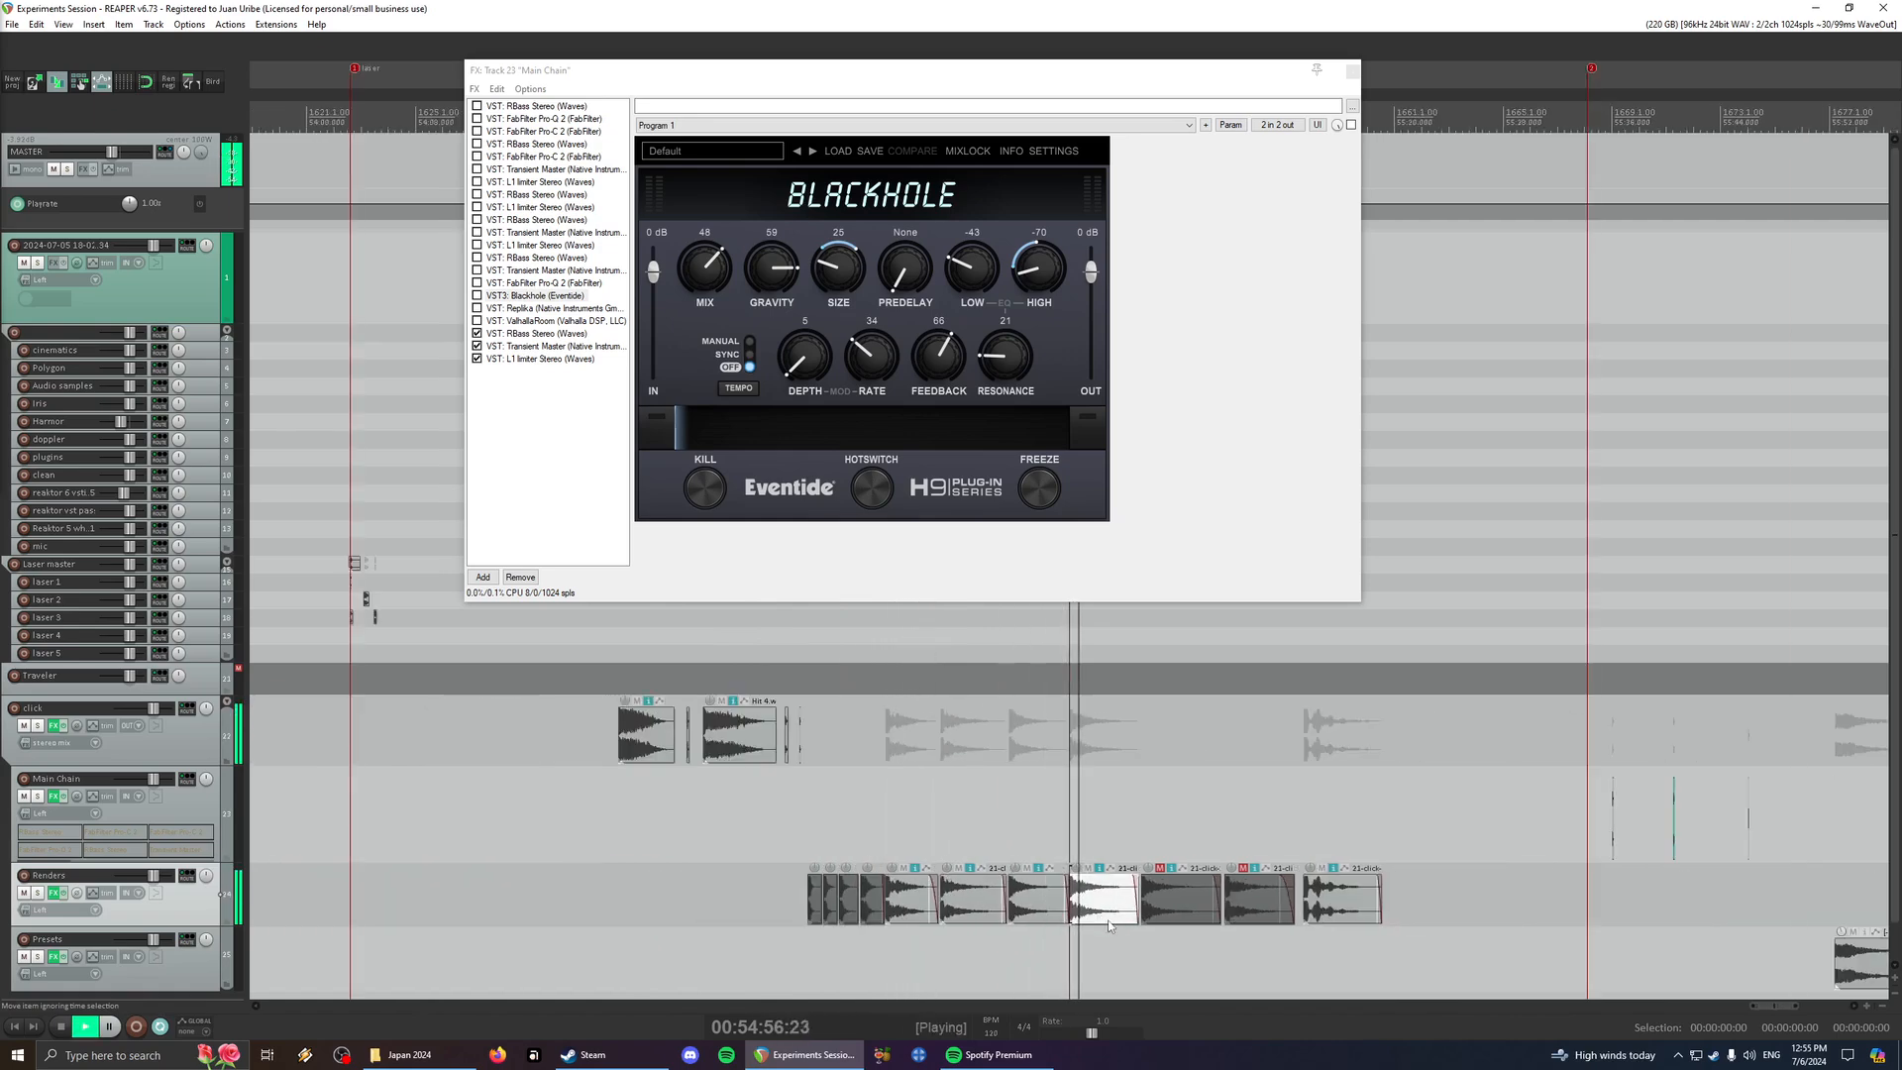
scroll(1107, 924, right, 3)
click(946, 909)
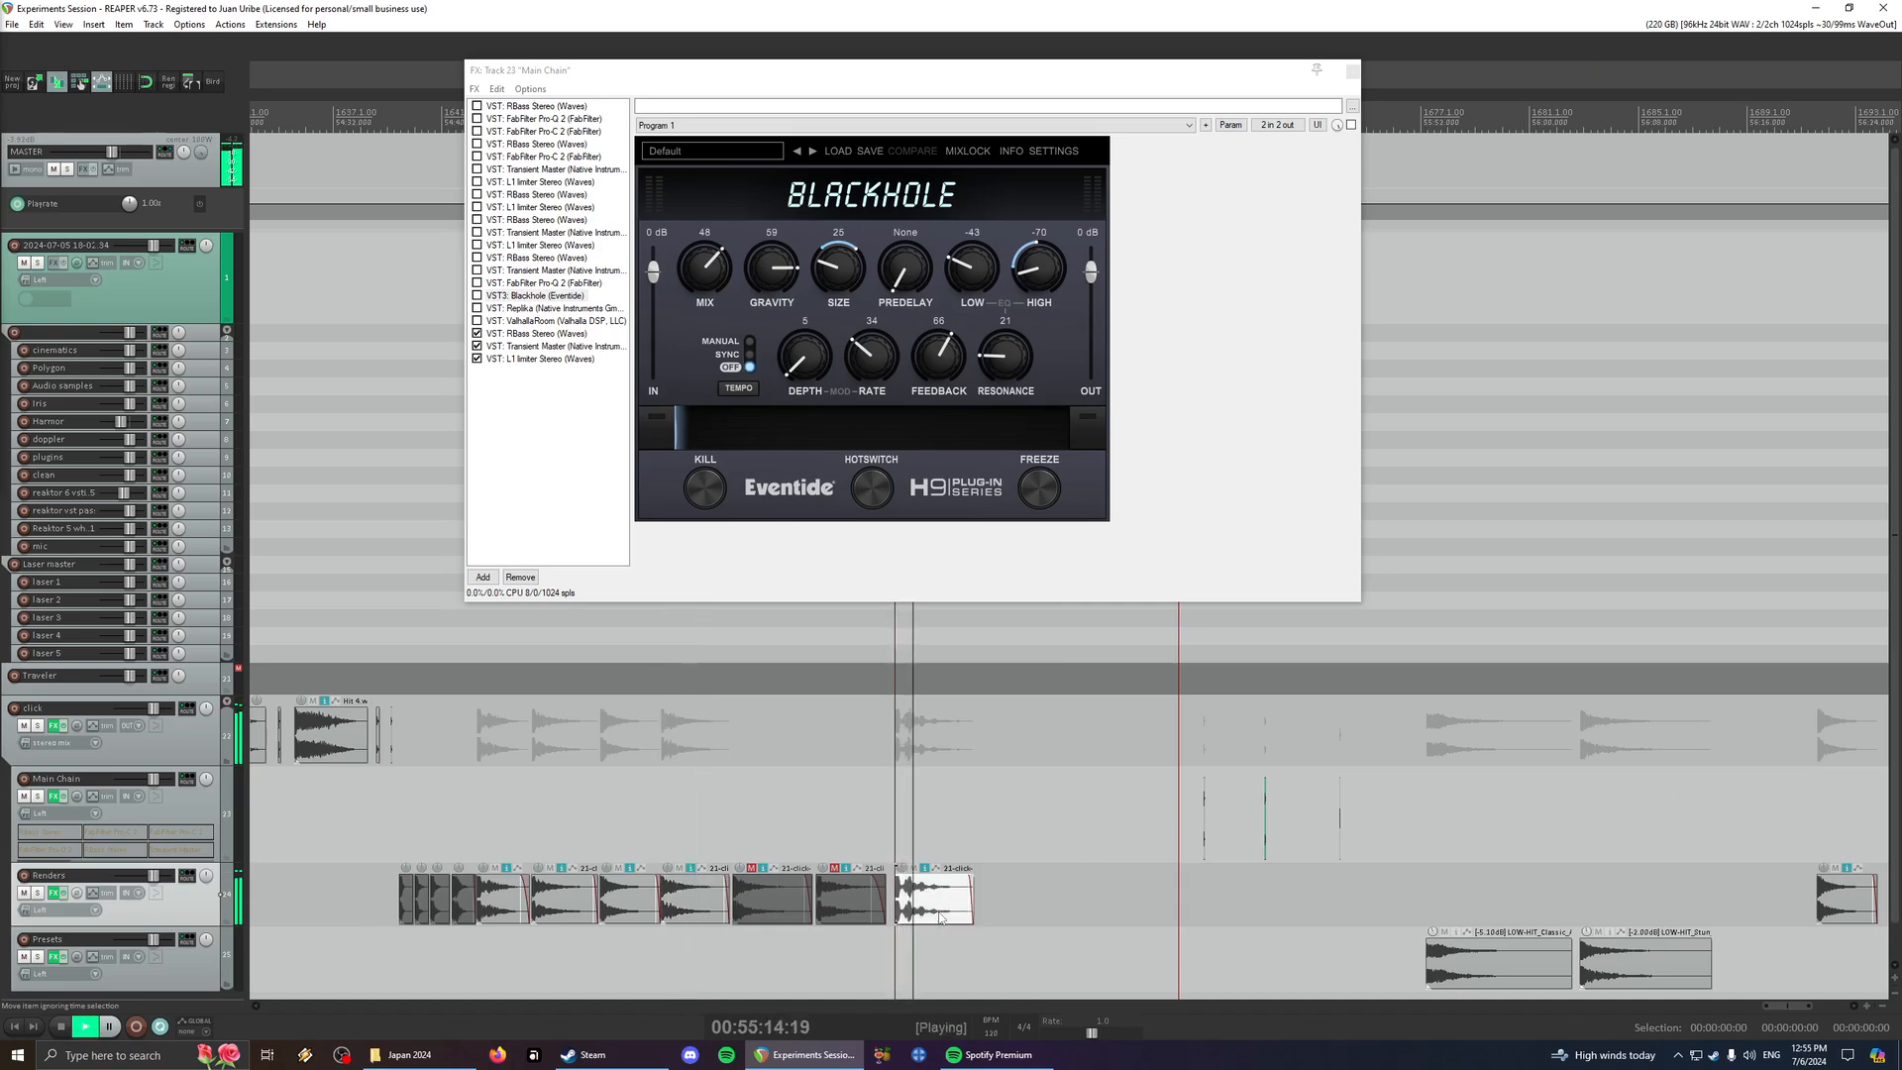
scroll(947, 913, right, 3)
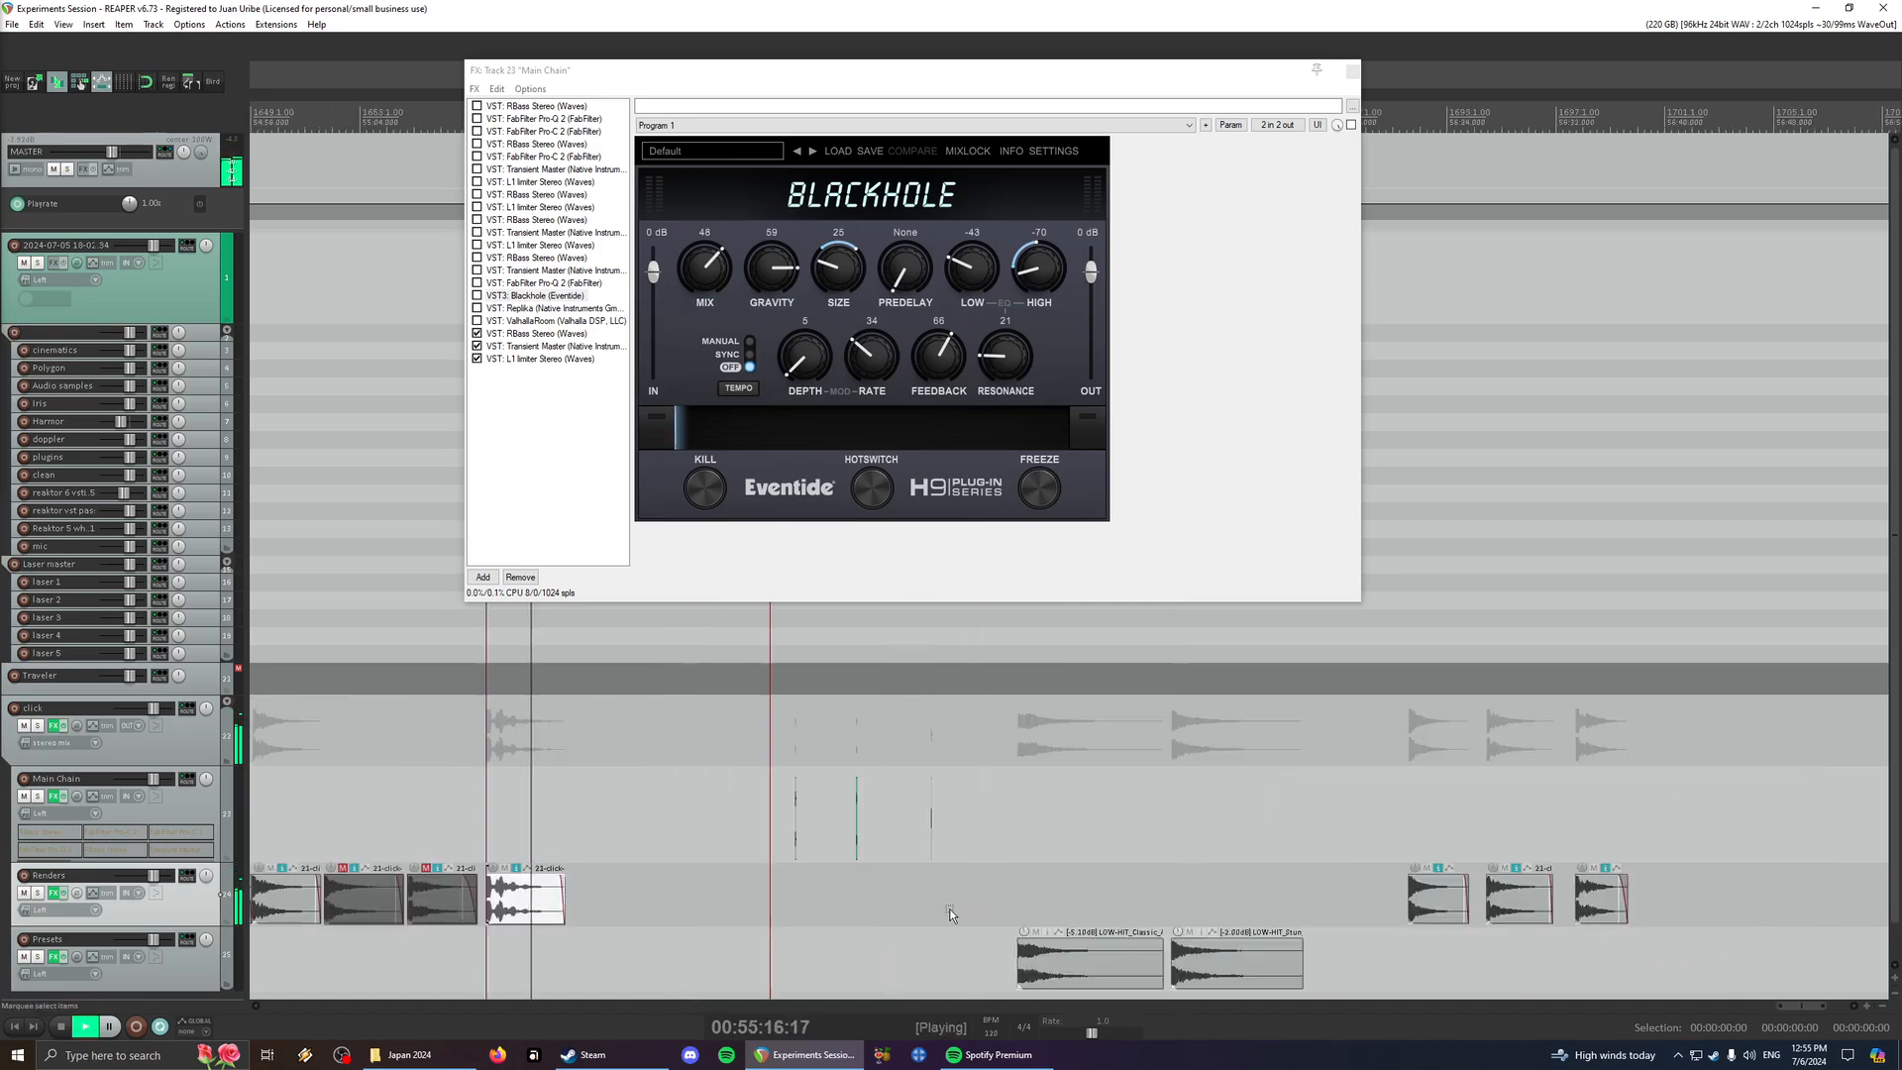
scroll(949, 907, left, 5)
key(space)
- Play the last short source click on the click track again for comparison
scroll(826, 806, up, 10)
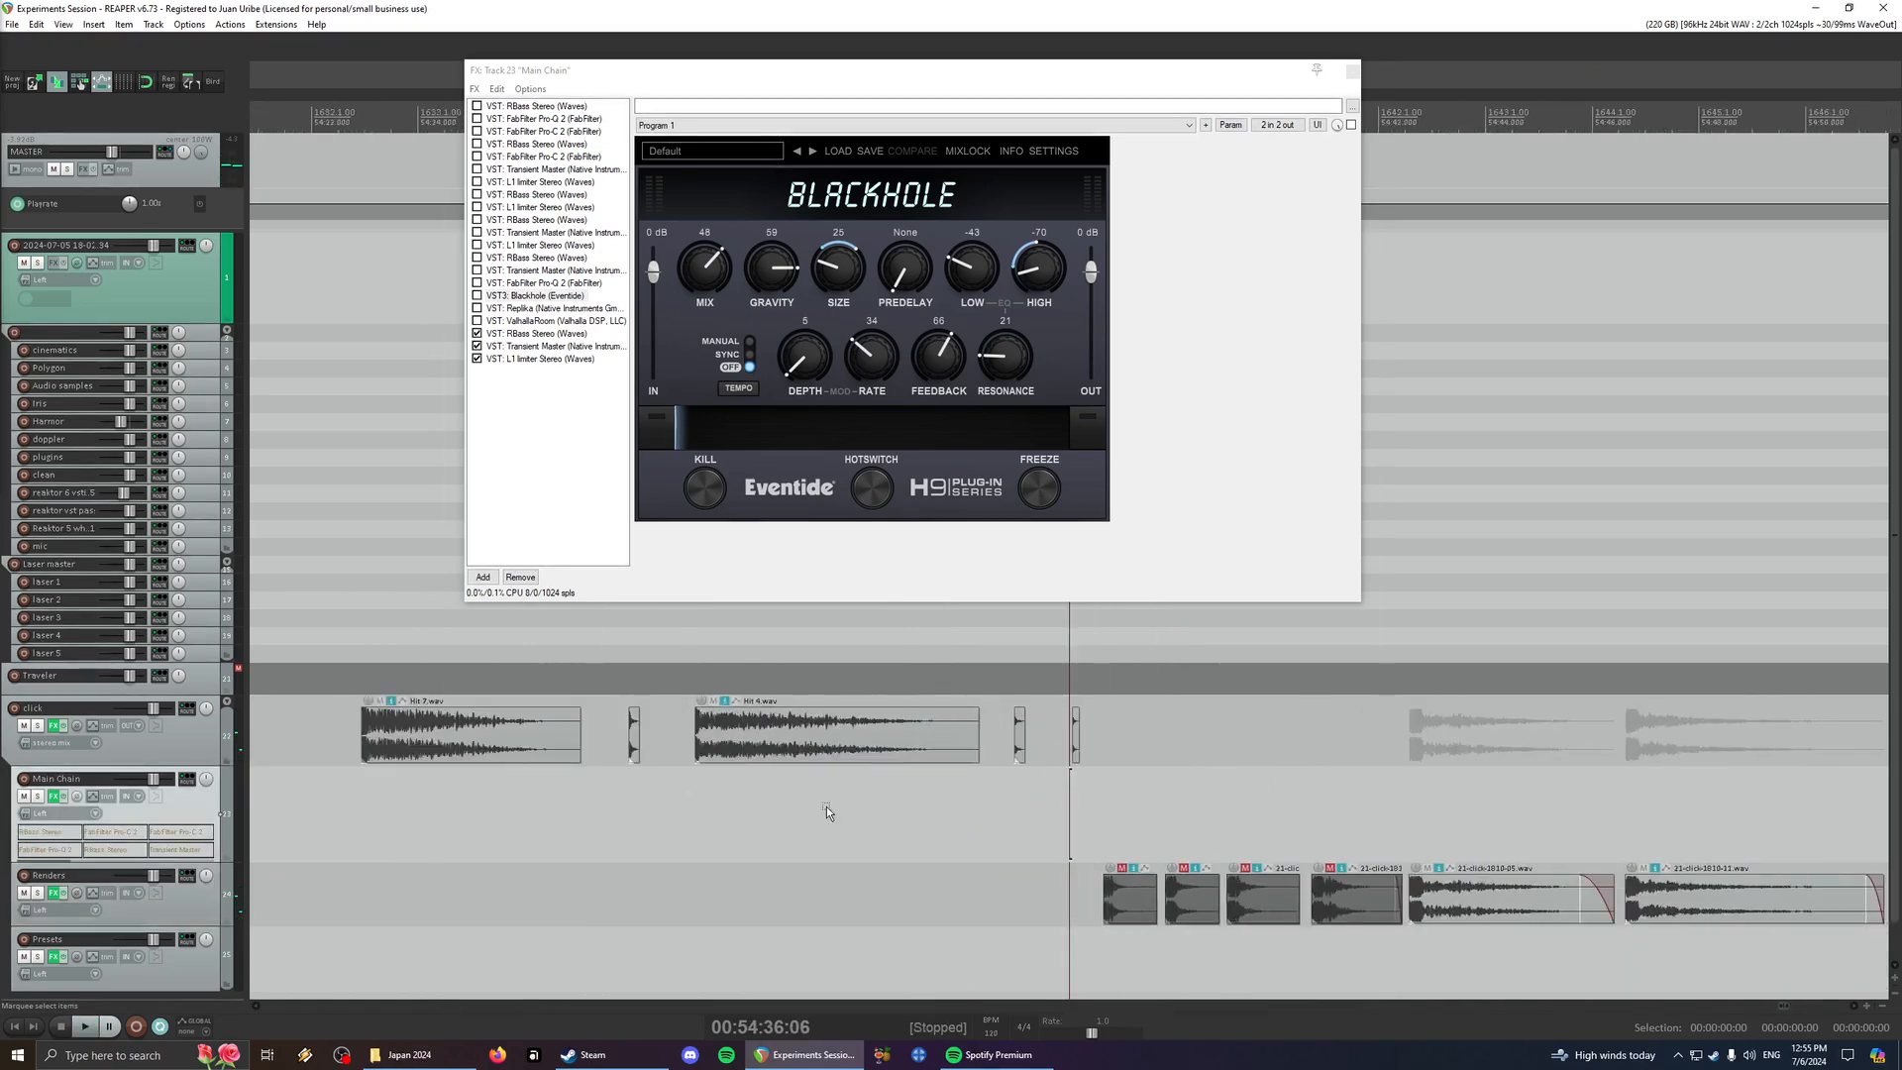
click(1099, 757)
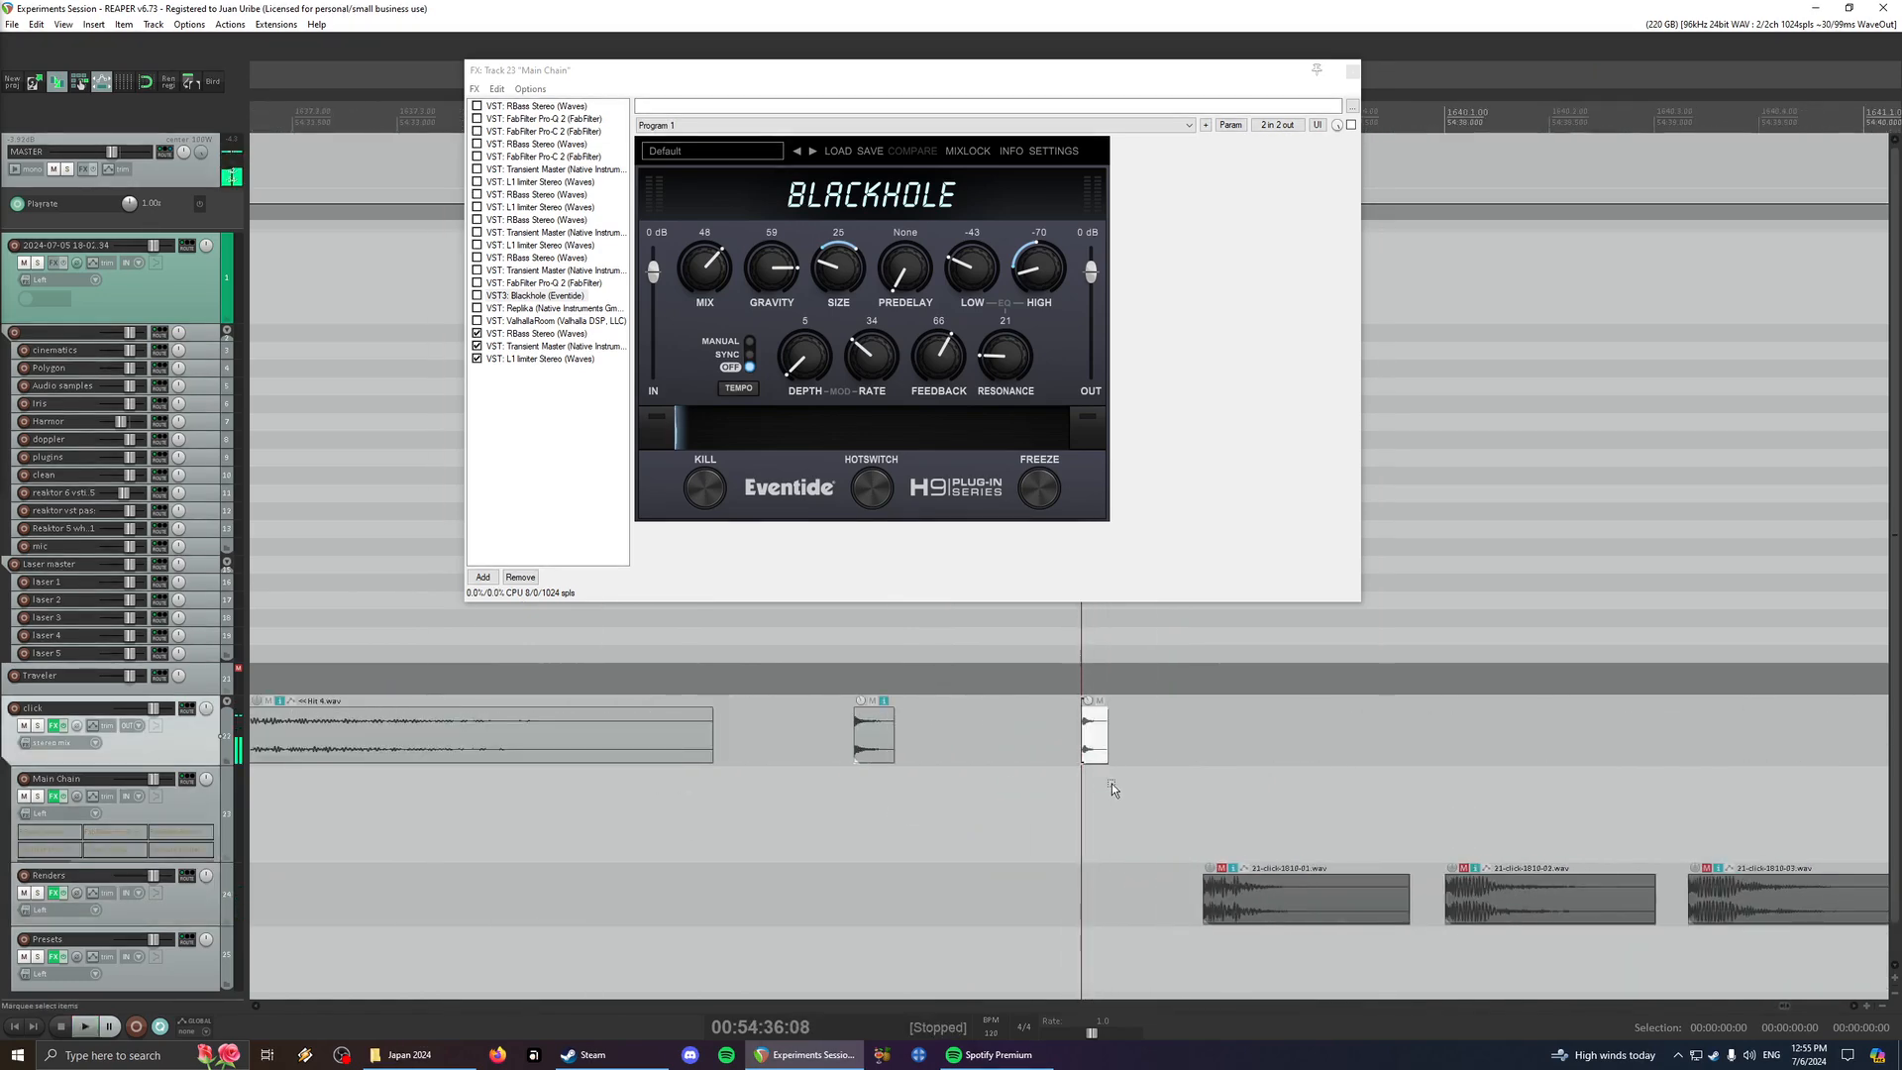
scroll(1102, 845, down, 10)
key(space)
scroll(1097, 862, right, 4)
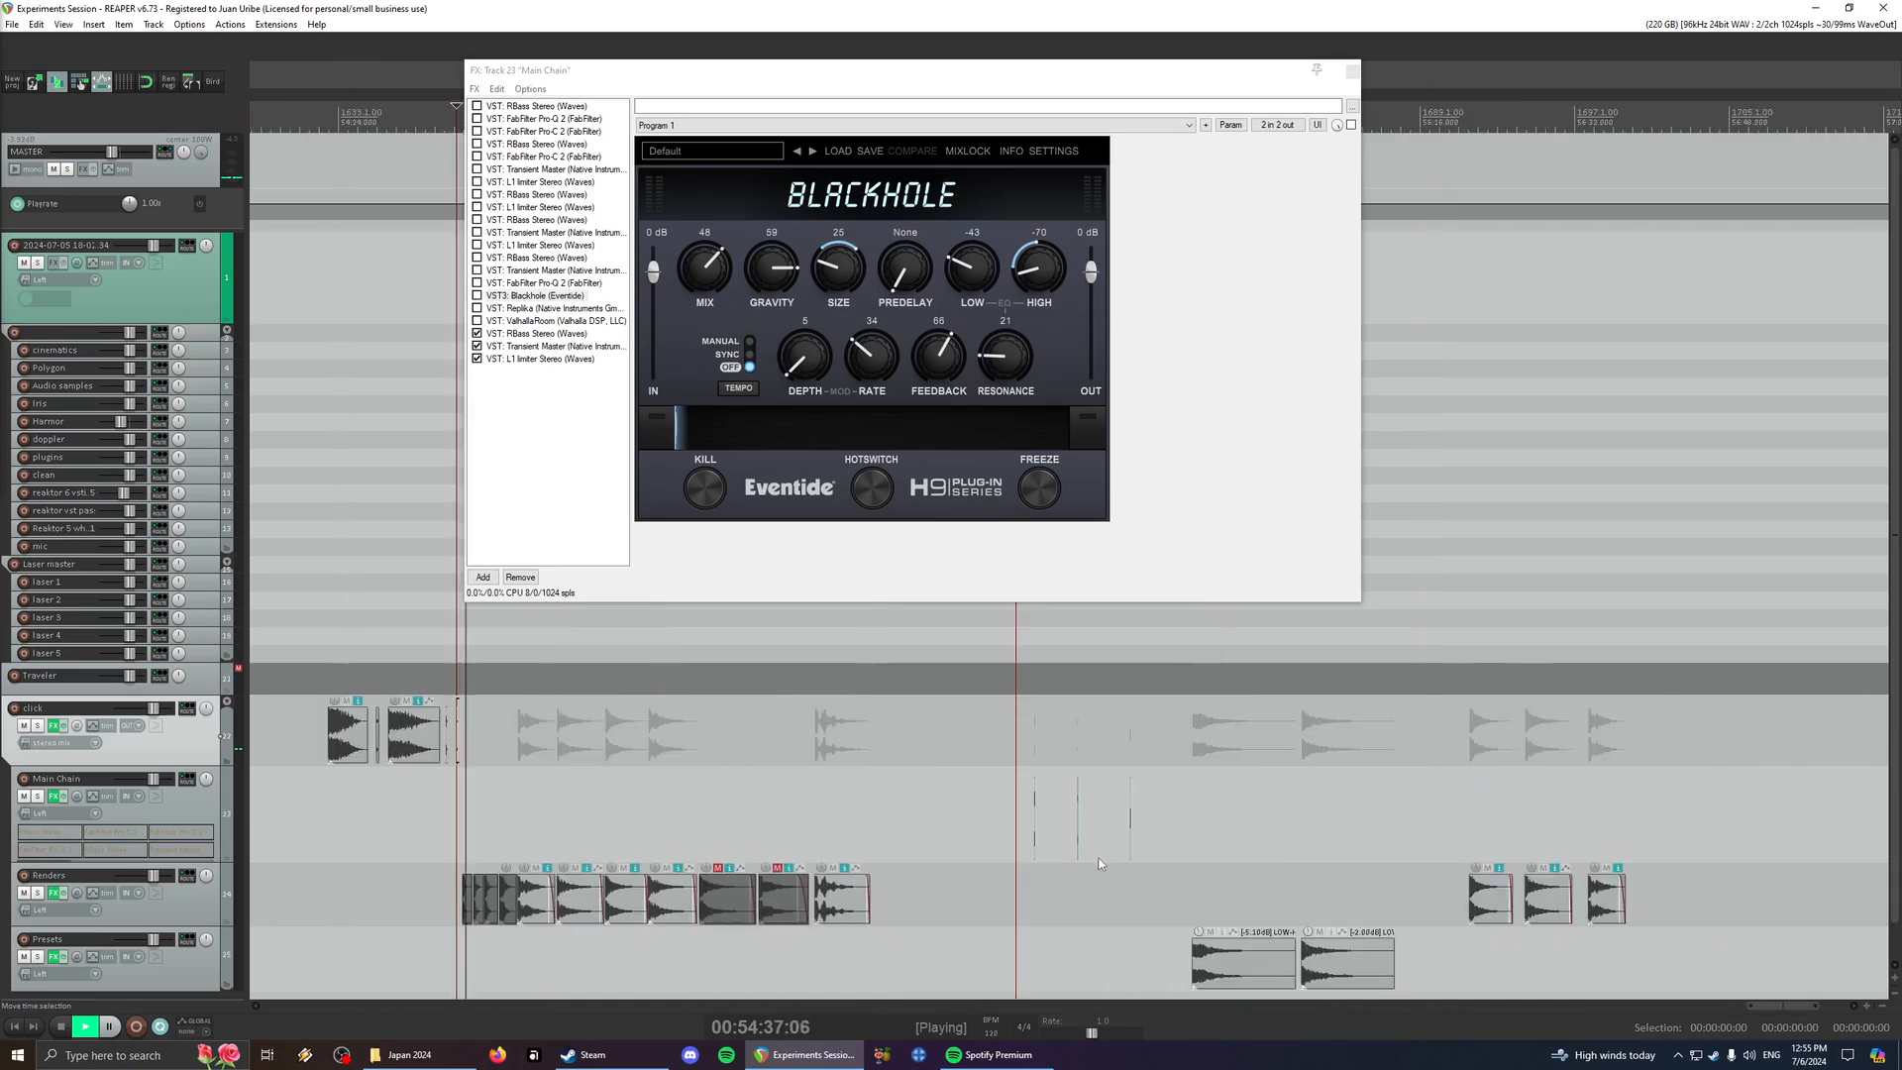
key(space)
- Audition the first LOW-HIT item on the Presets track
click(865, 873)
click(1076, 919)
scroll(1076, 920, up, 4)
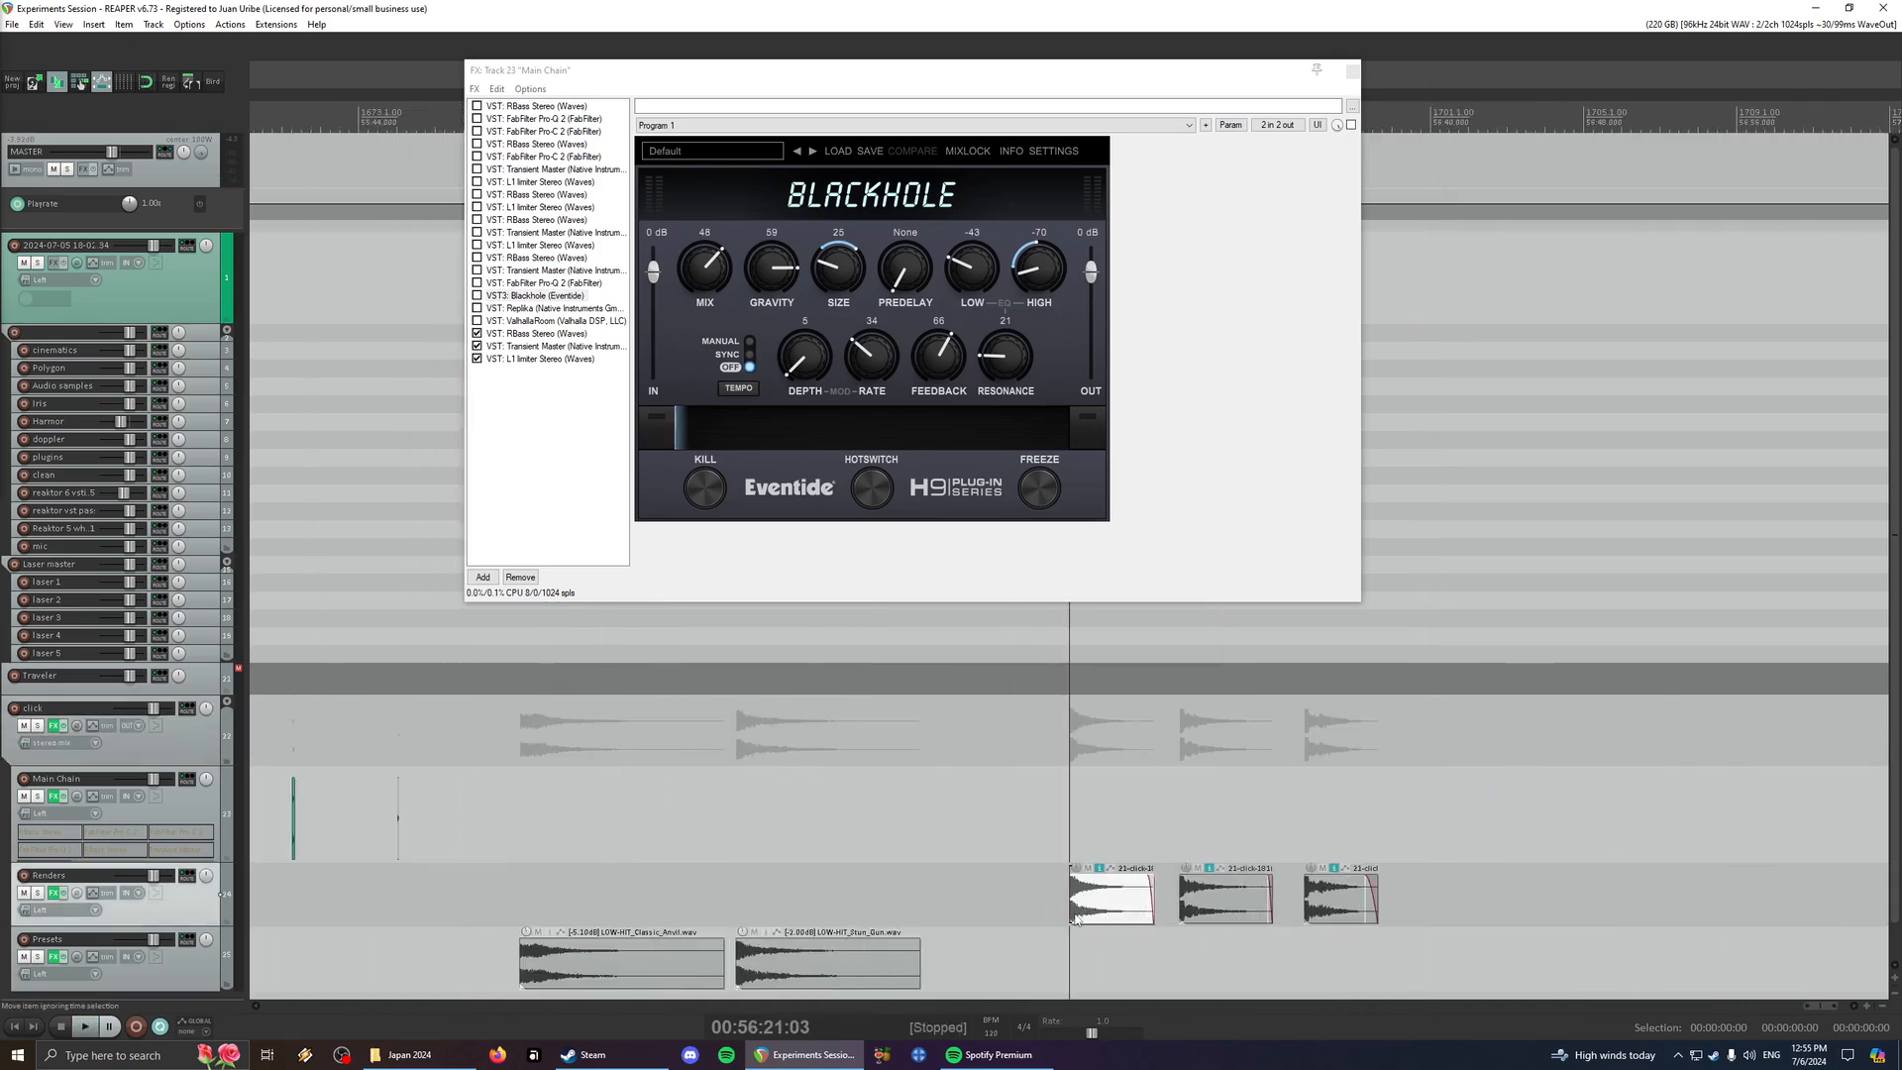
click(640, 936)
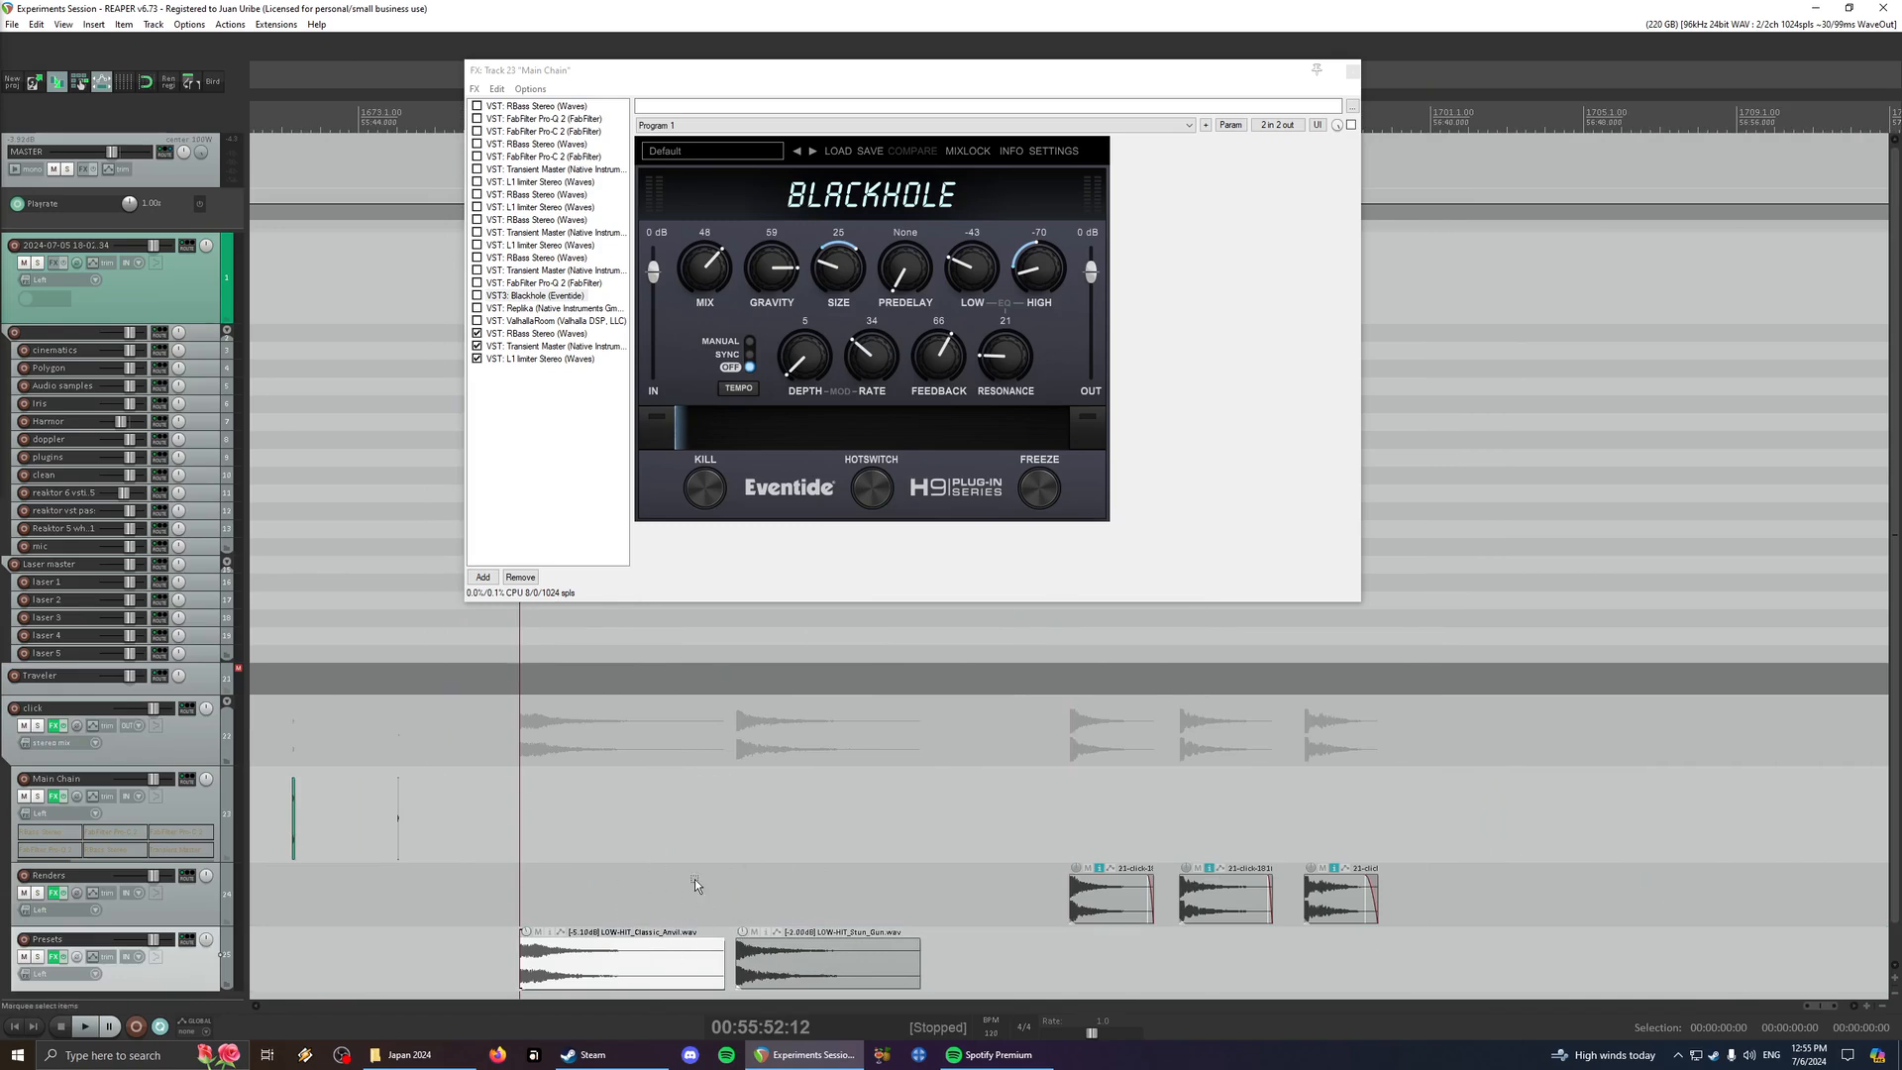
key(space)
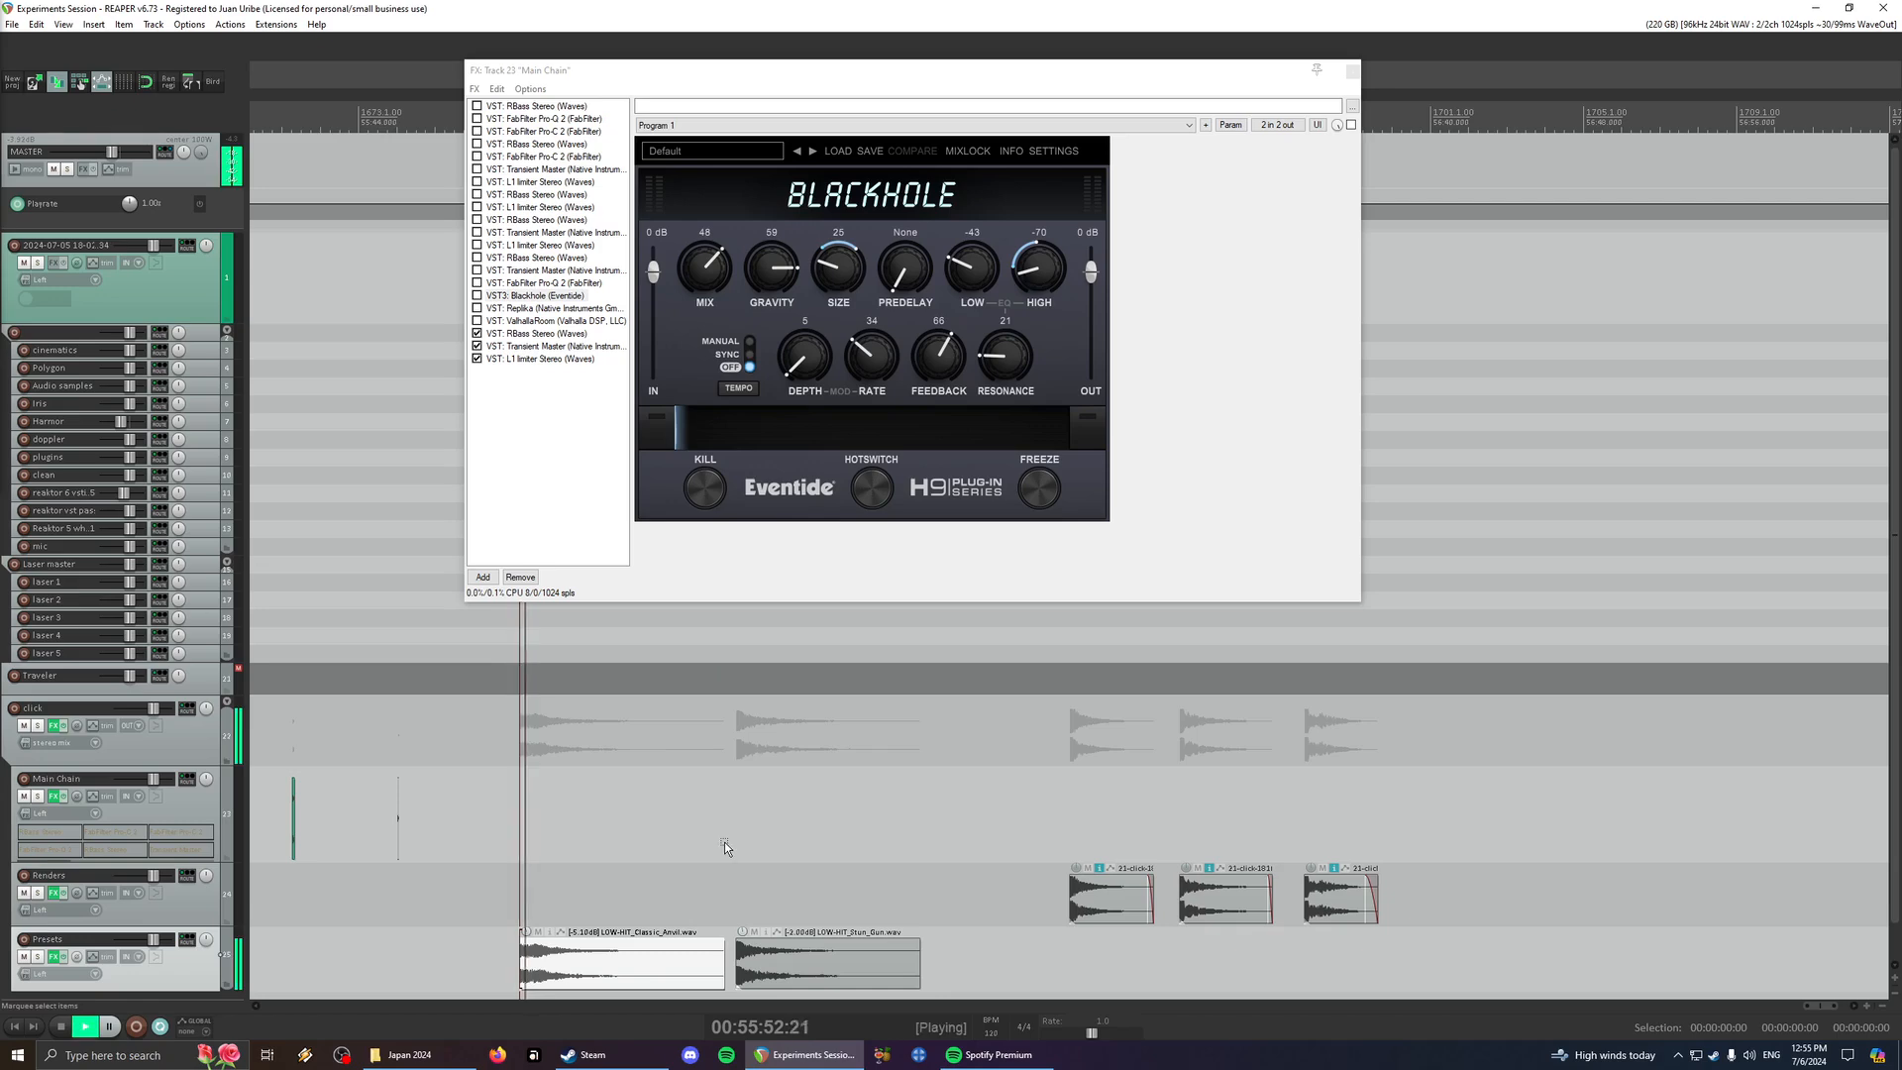
key(space)
- Audition the second LOW-HIT item on the Presets track, playing it again from its start
click(811, 983)
key(space)
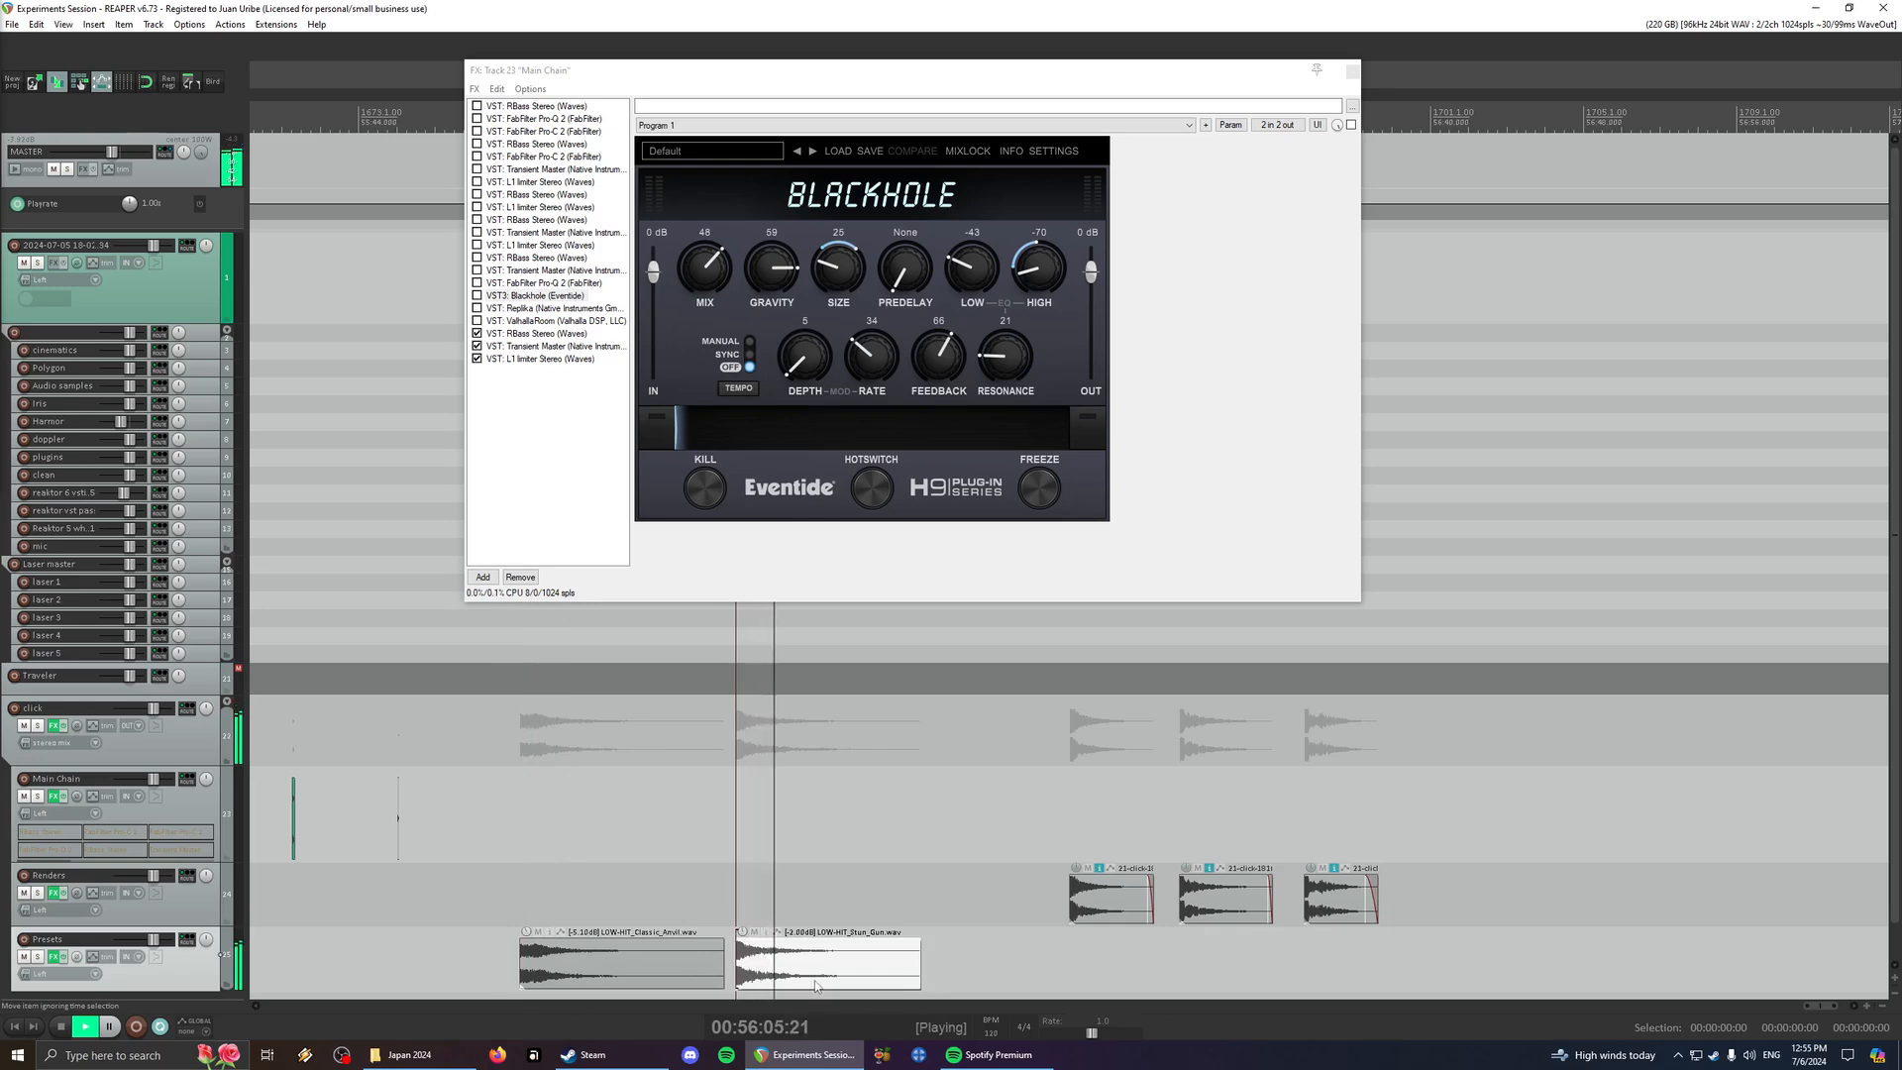
click(766, 858)
key(space)
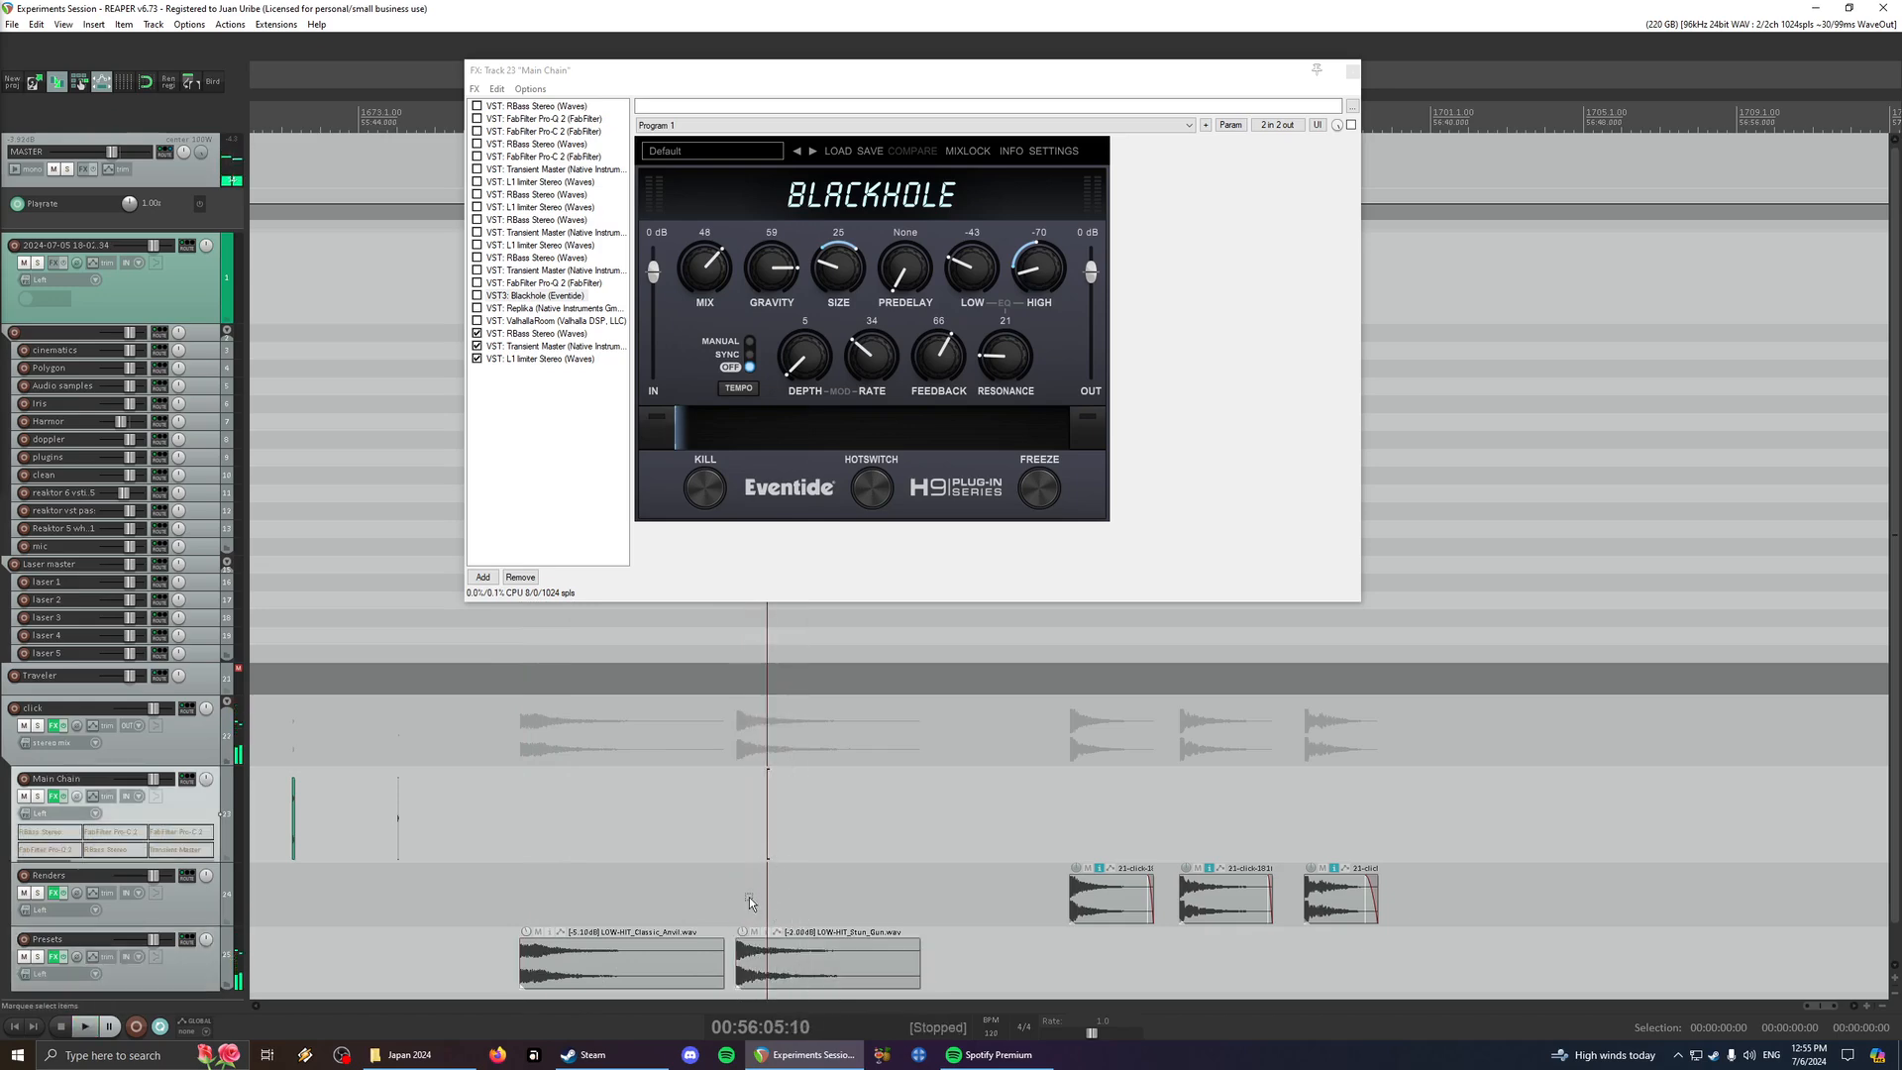
click(805, 980)
key(space)
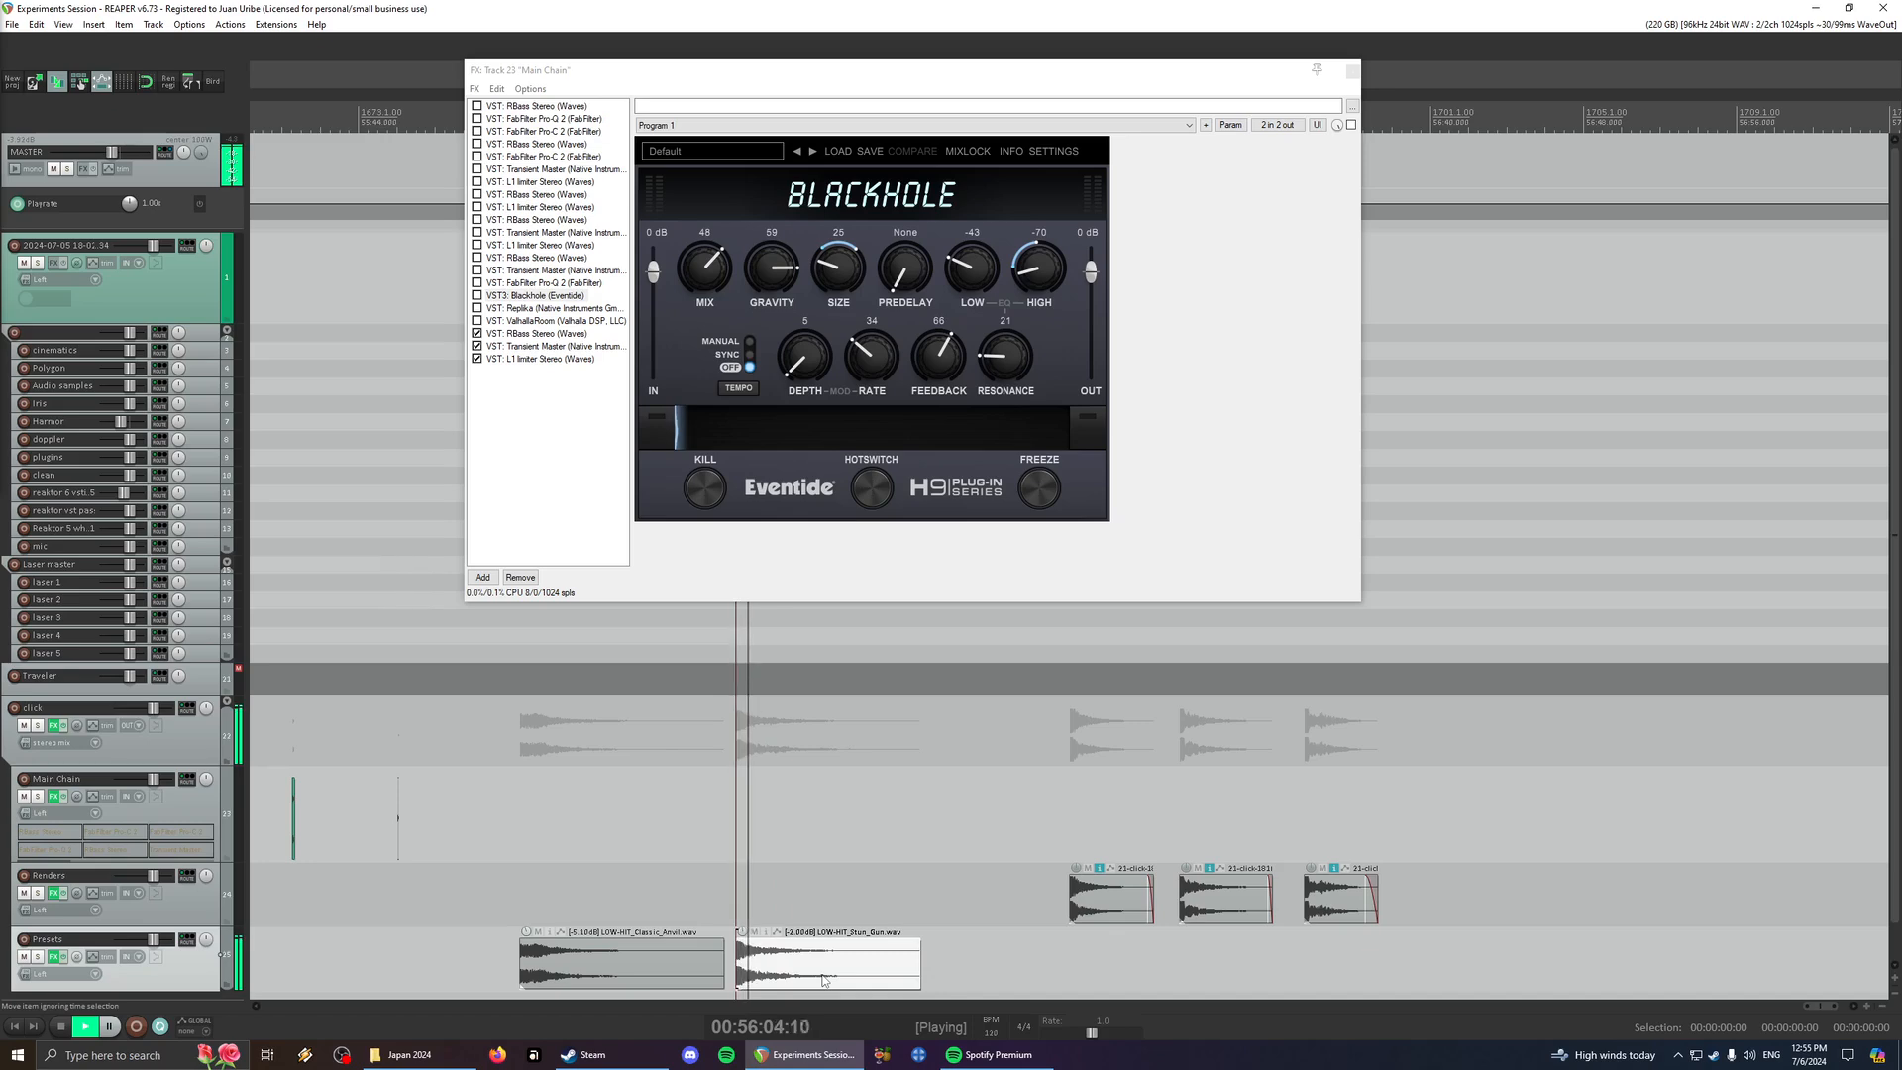
key(space)
- Play the three rendered clicks that follow the LOW-HIT items on the Renders track
click(1109, 919)
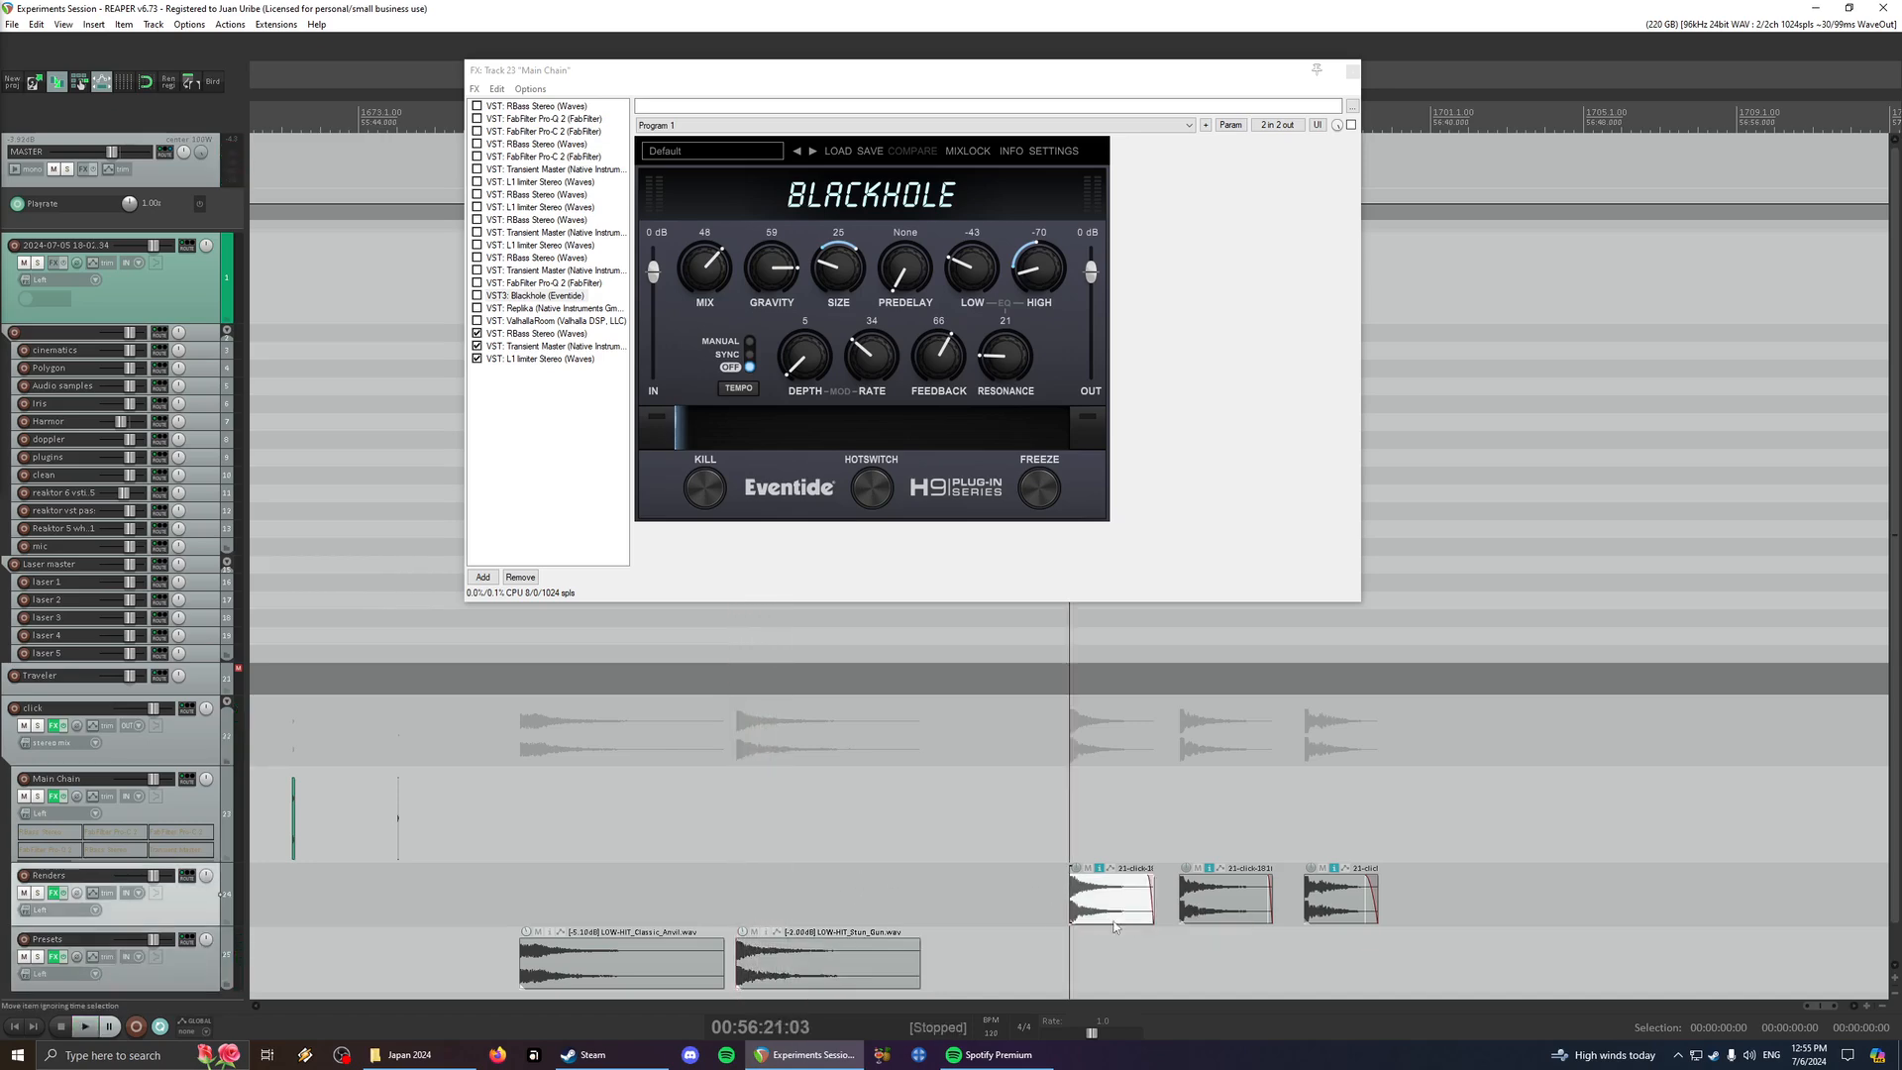
key(space)
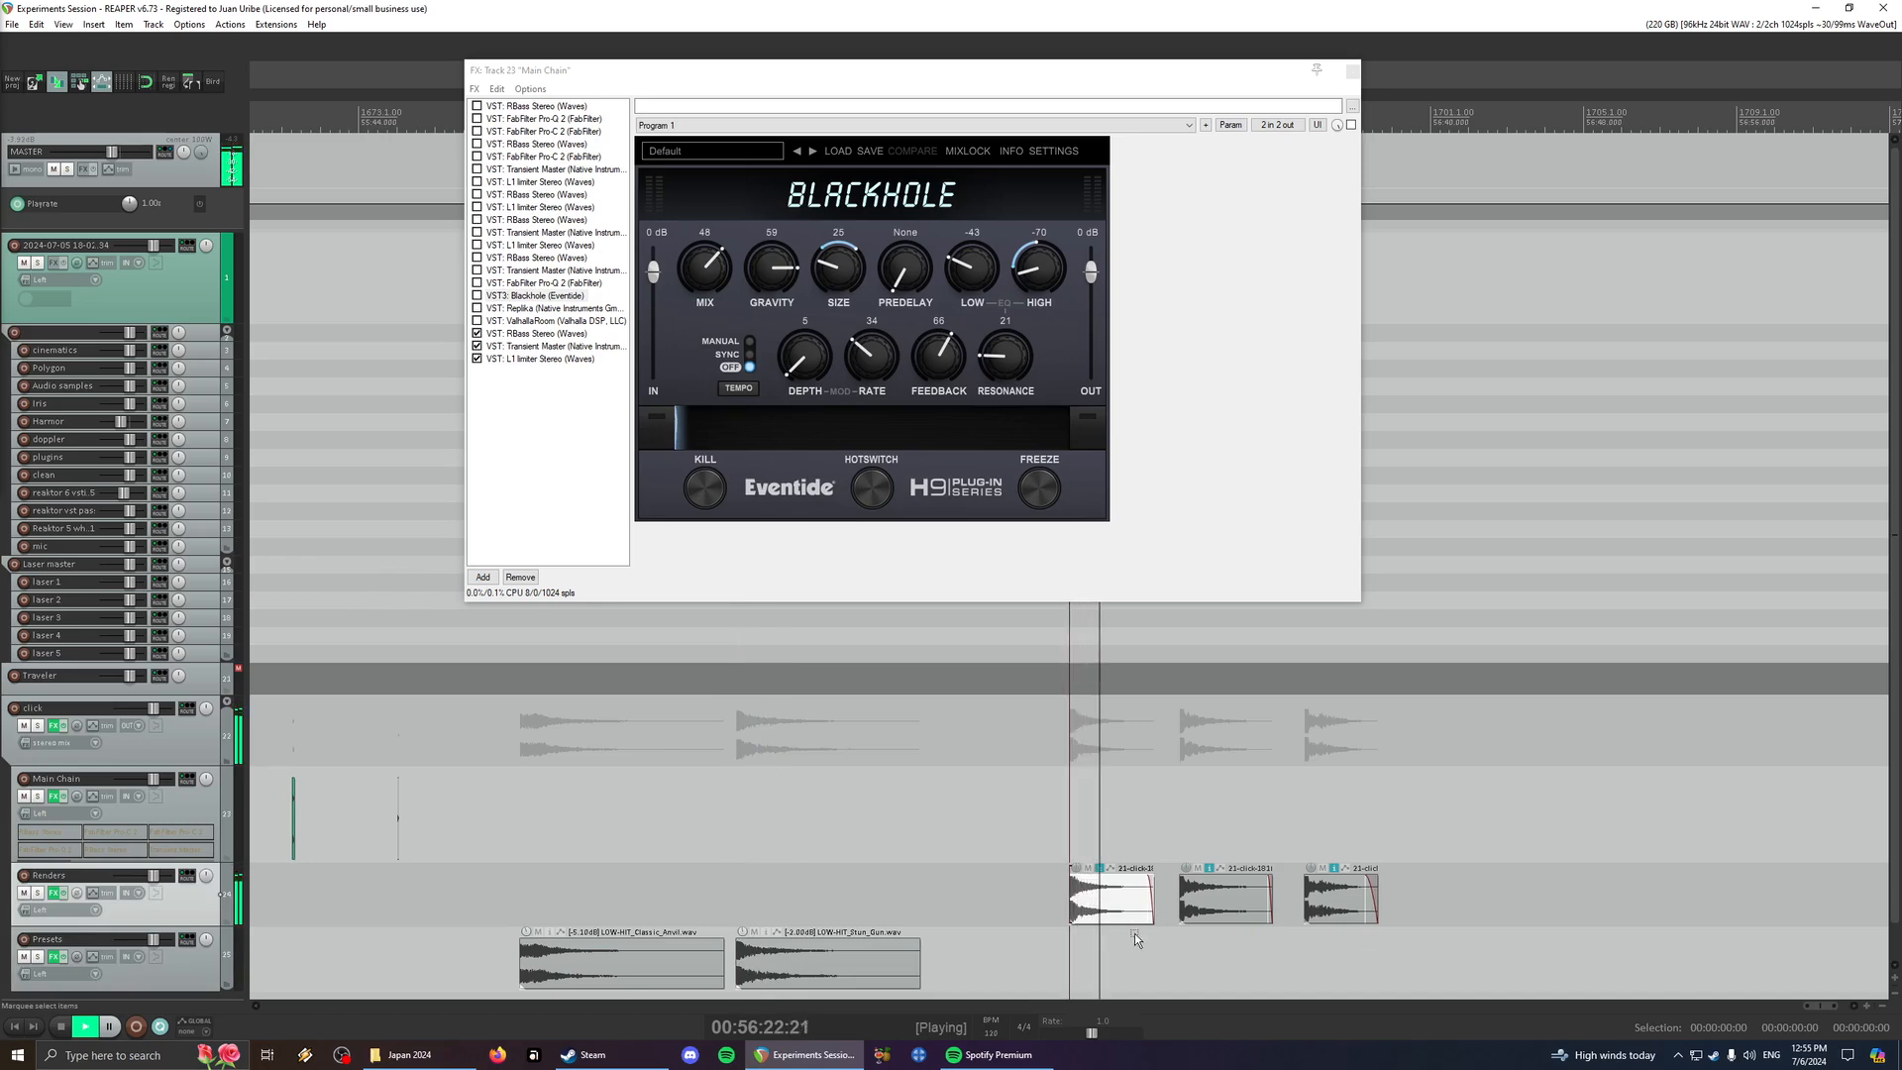
click(1224, 909)
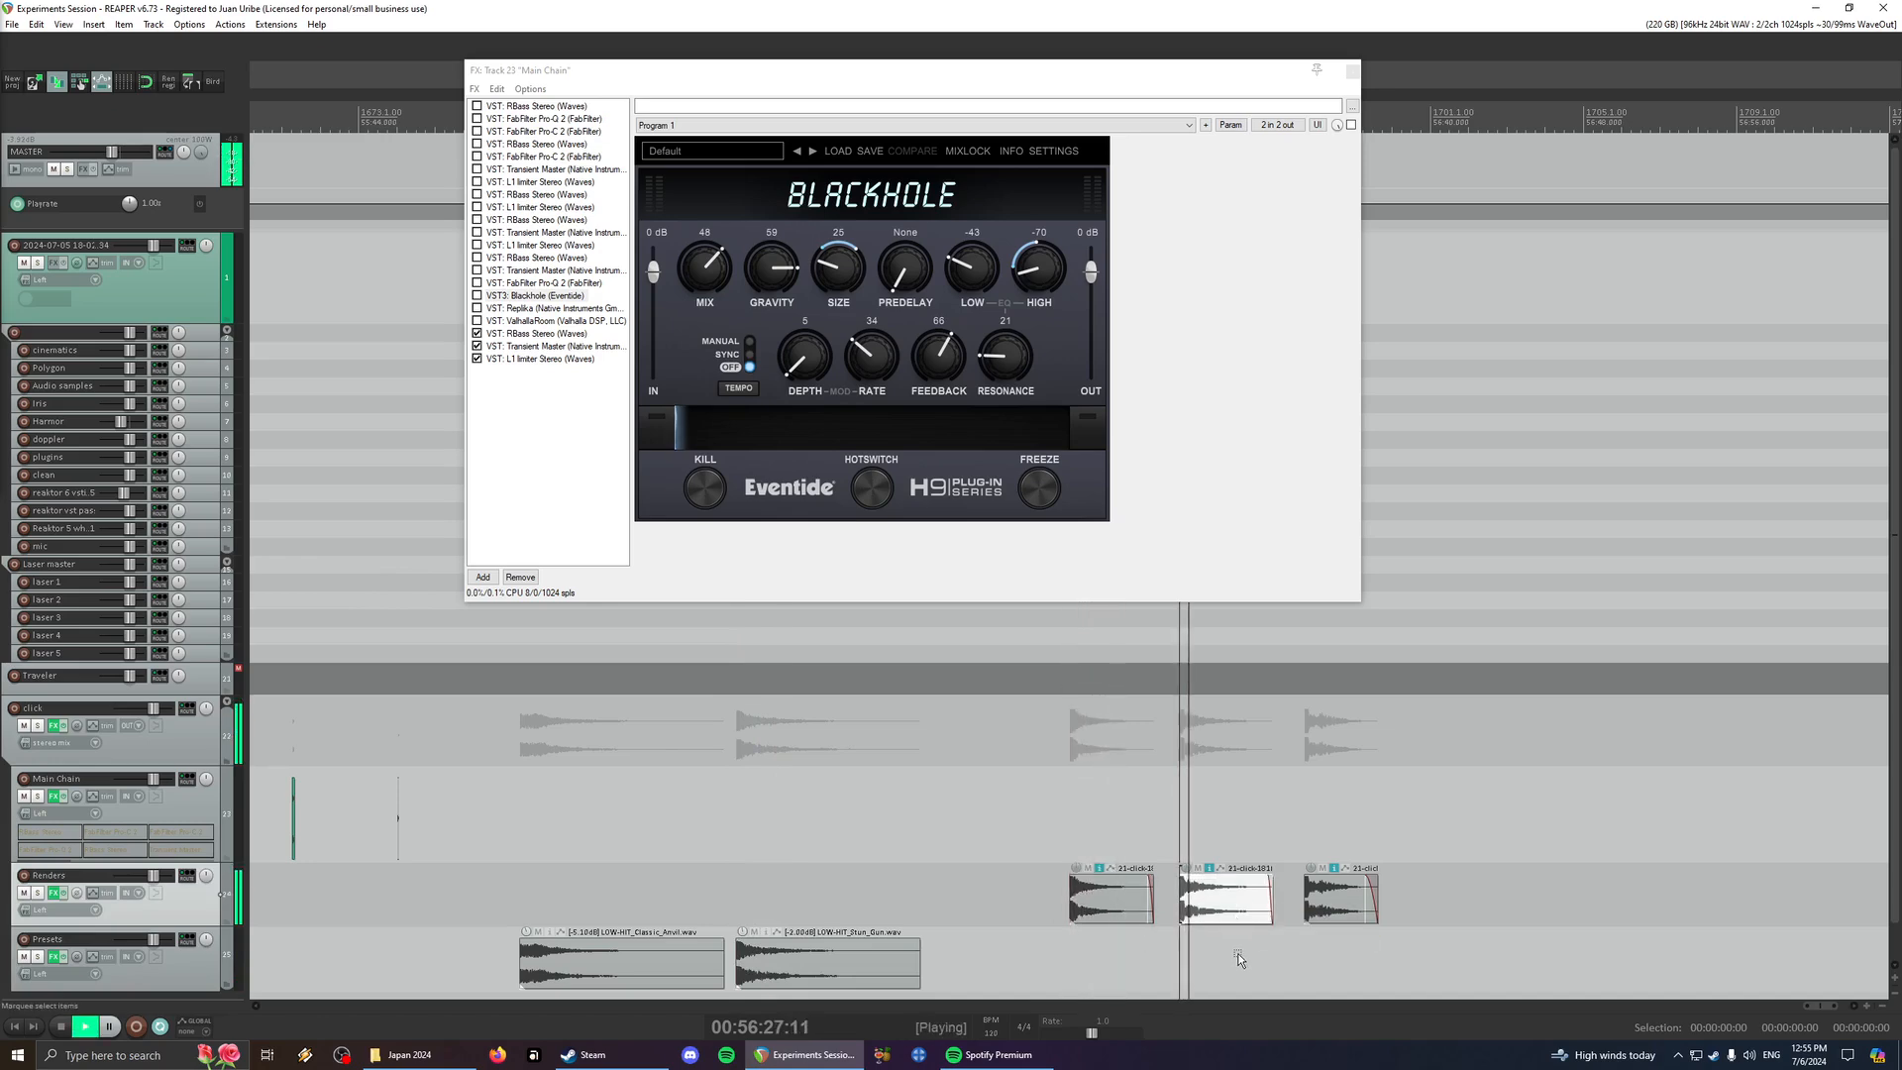
click(1326, 913)
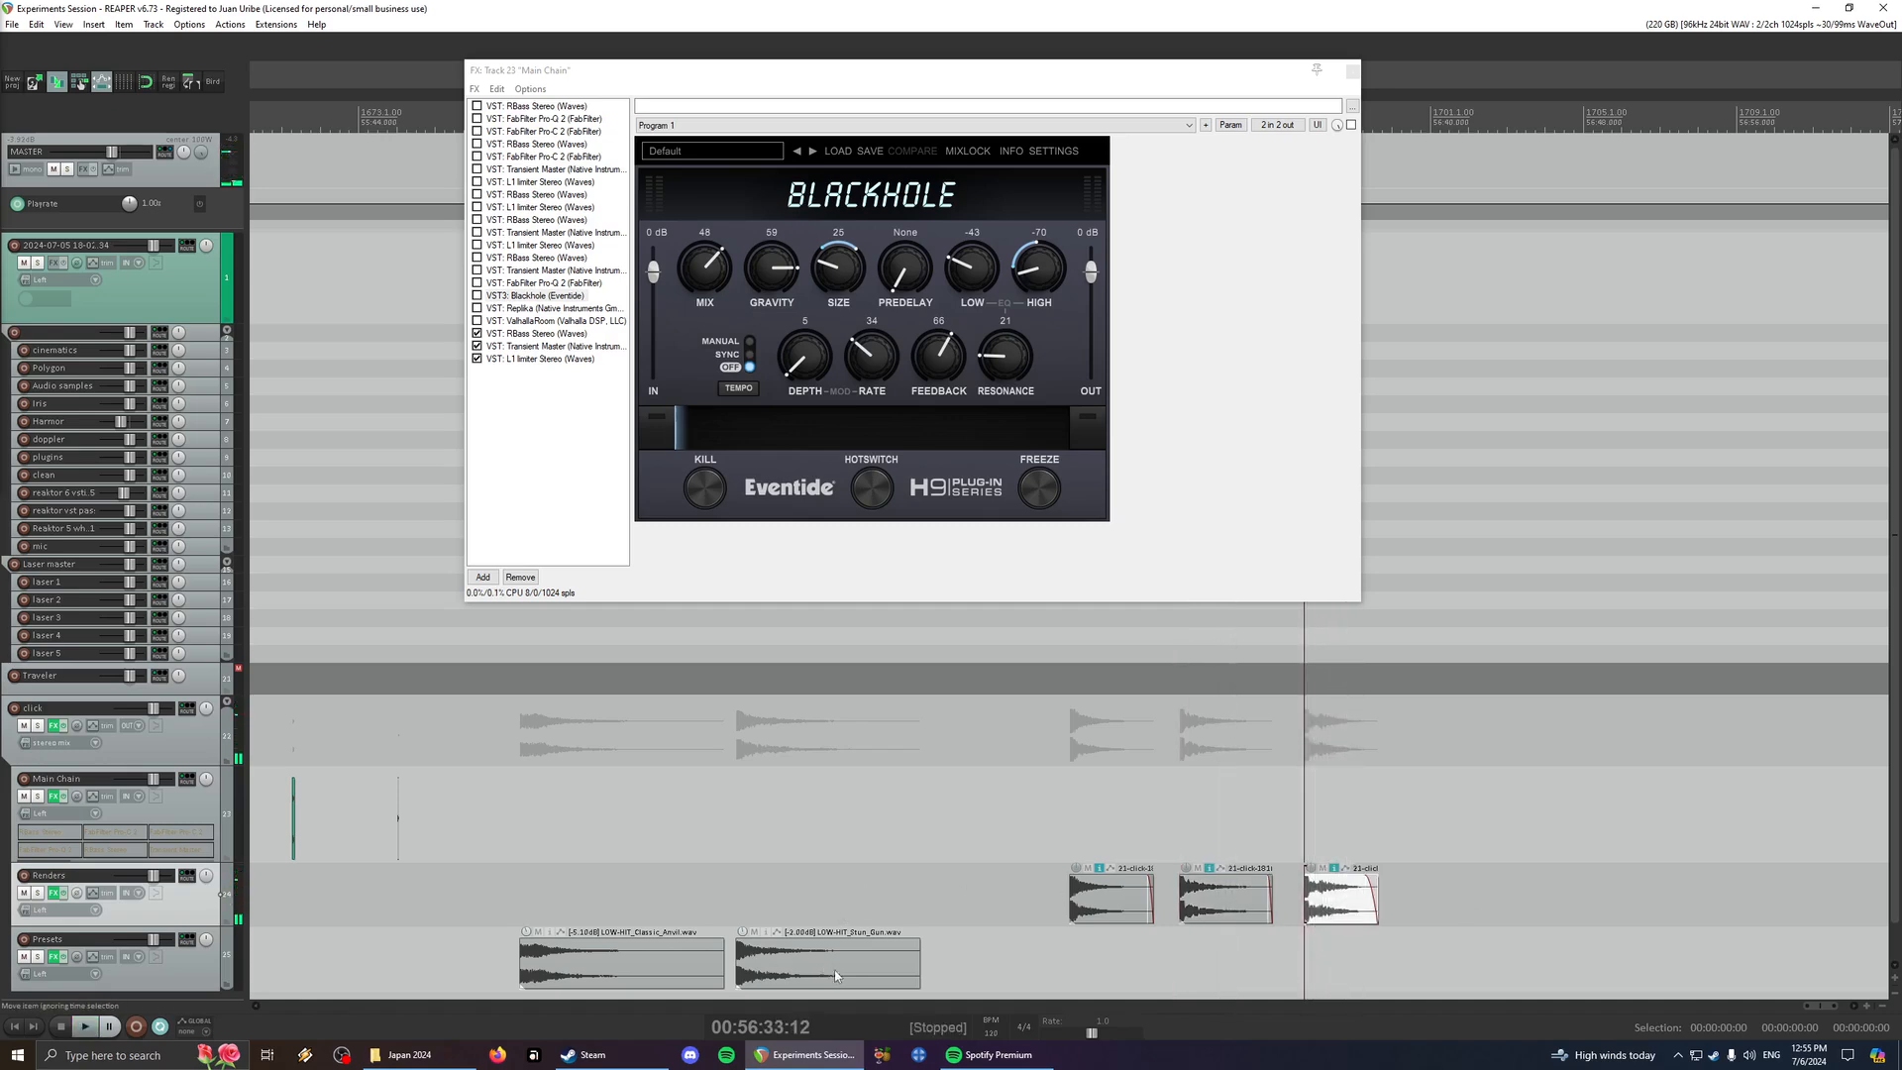
- Compare both LOW-HIT items on the Presets track with the middle rendered click of the last group by ear
click(817, 931)
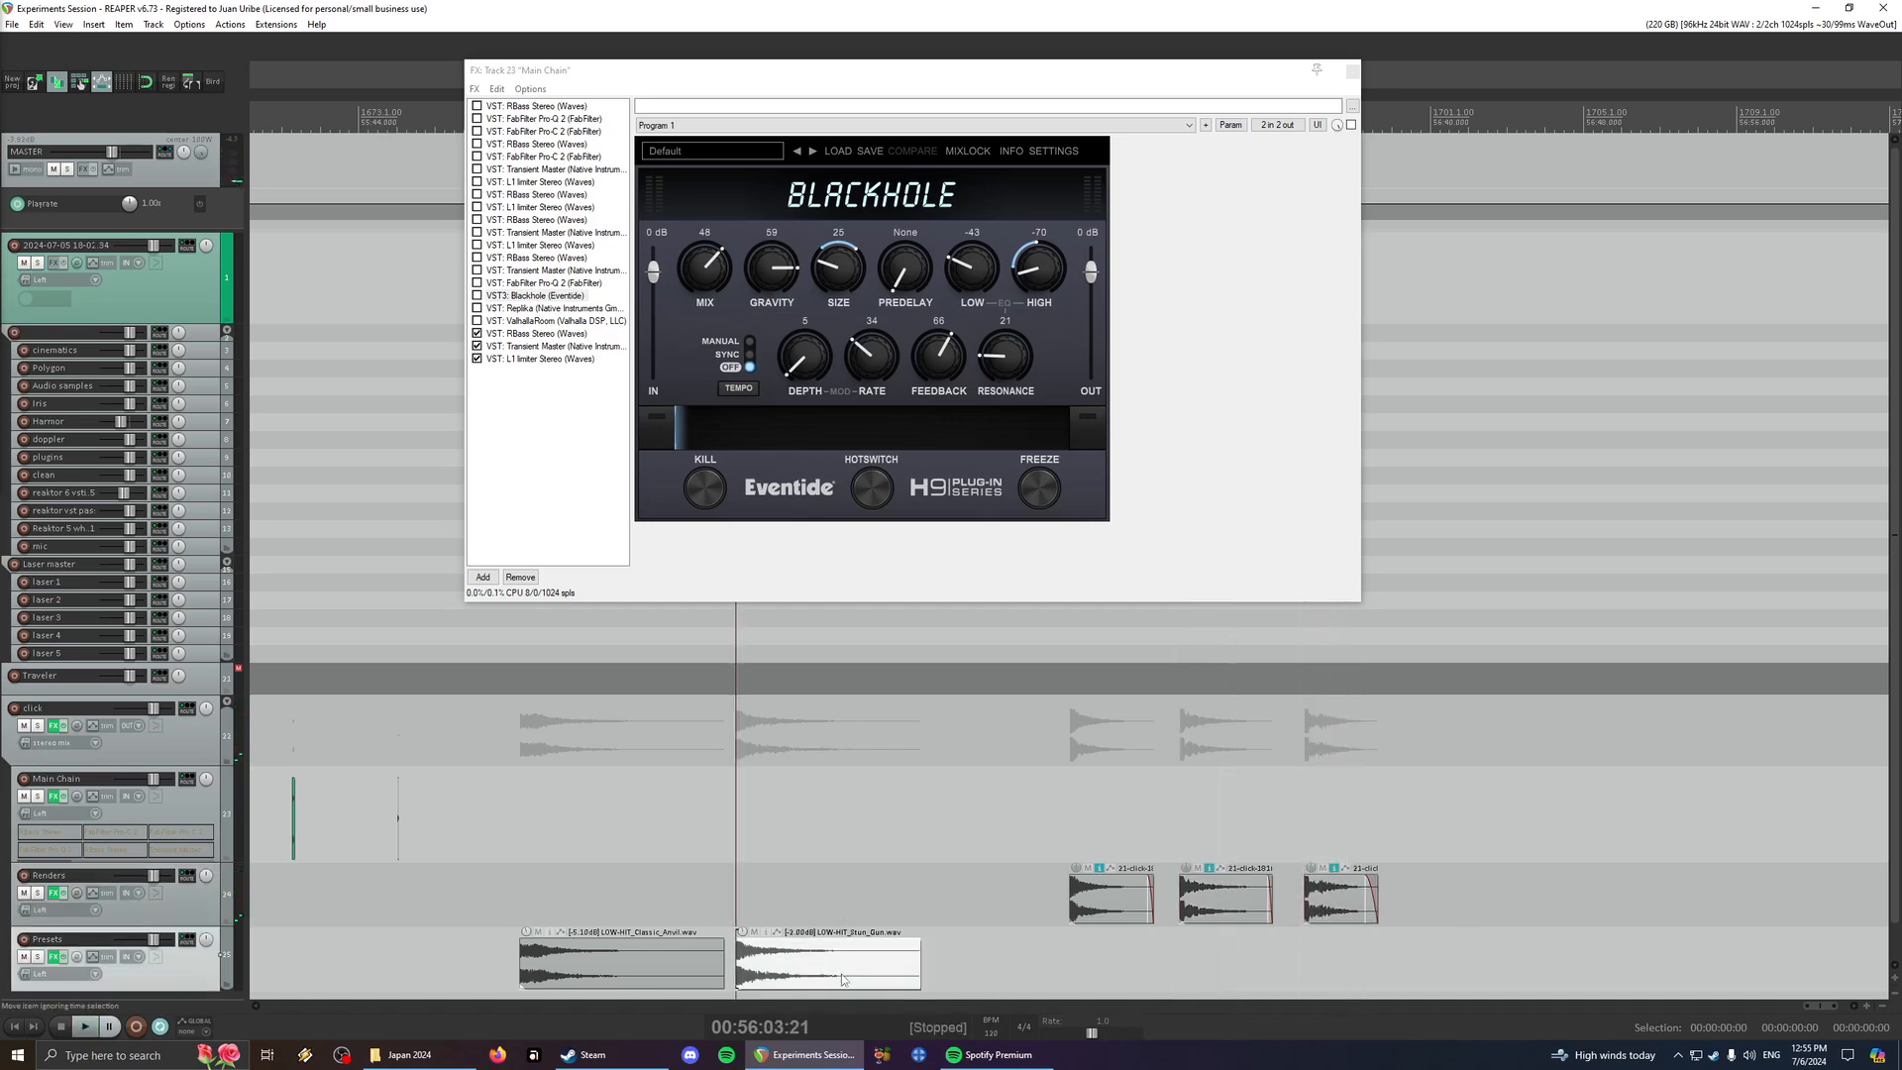
click(636, 977)
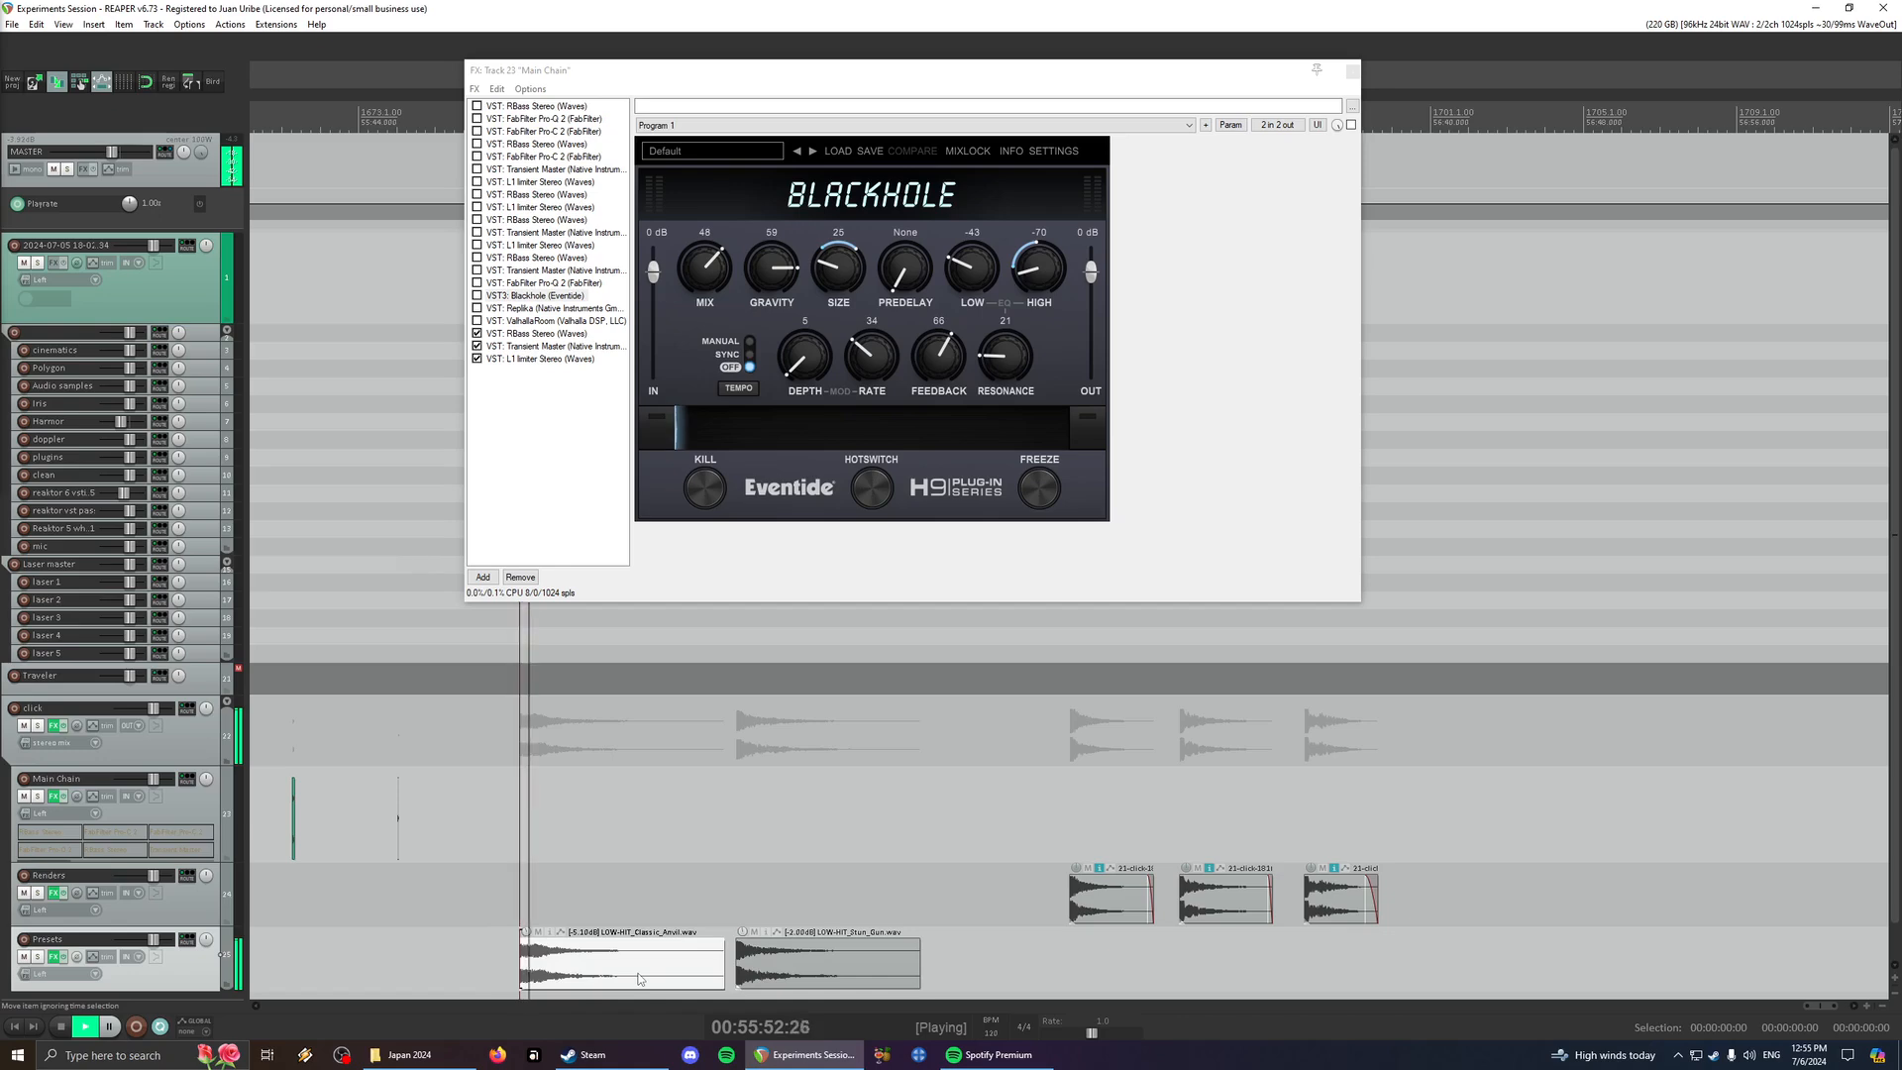
click(1217, 913)
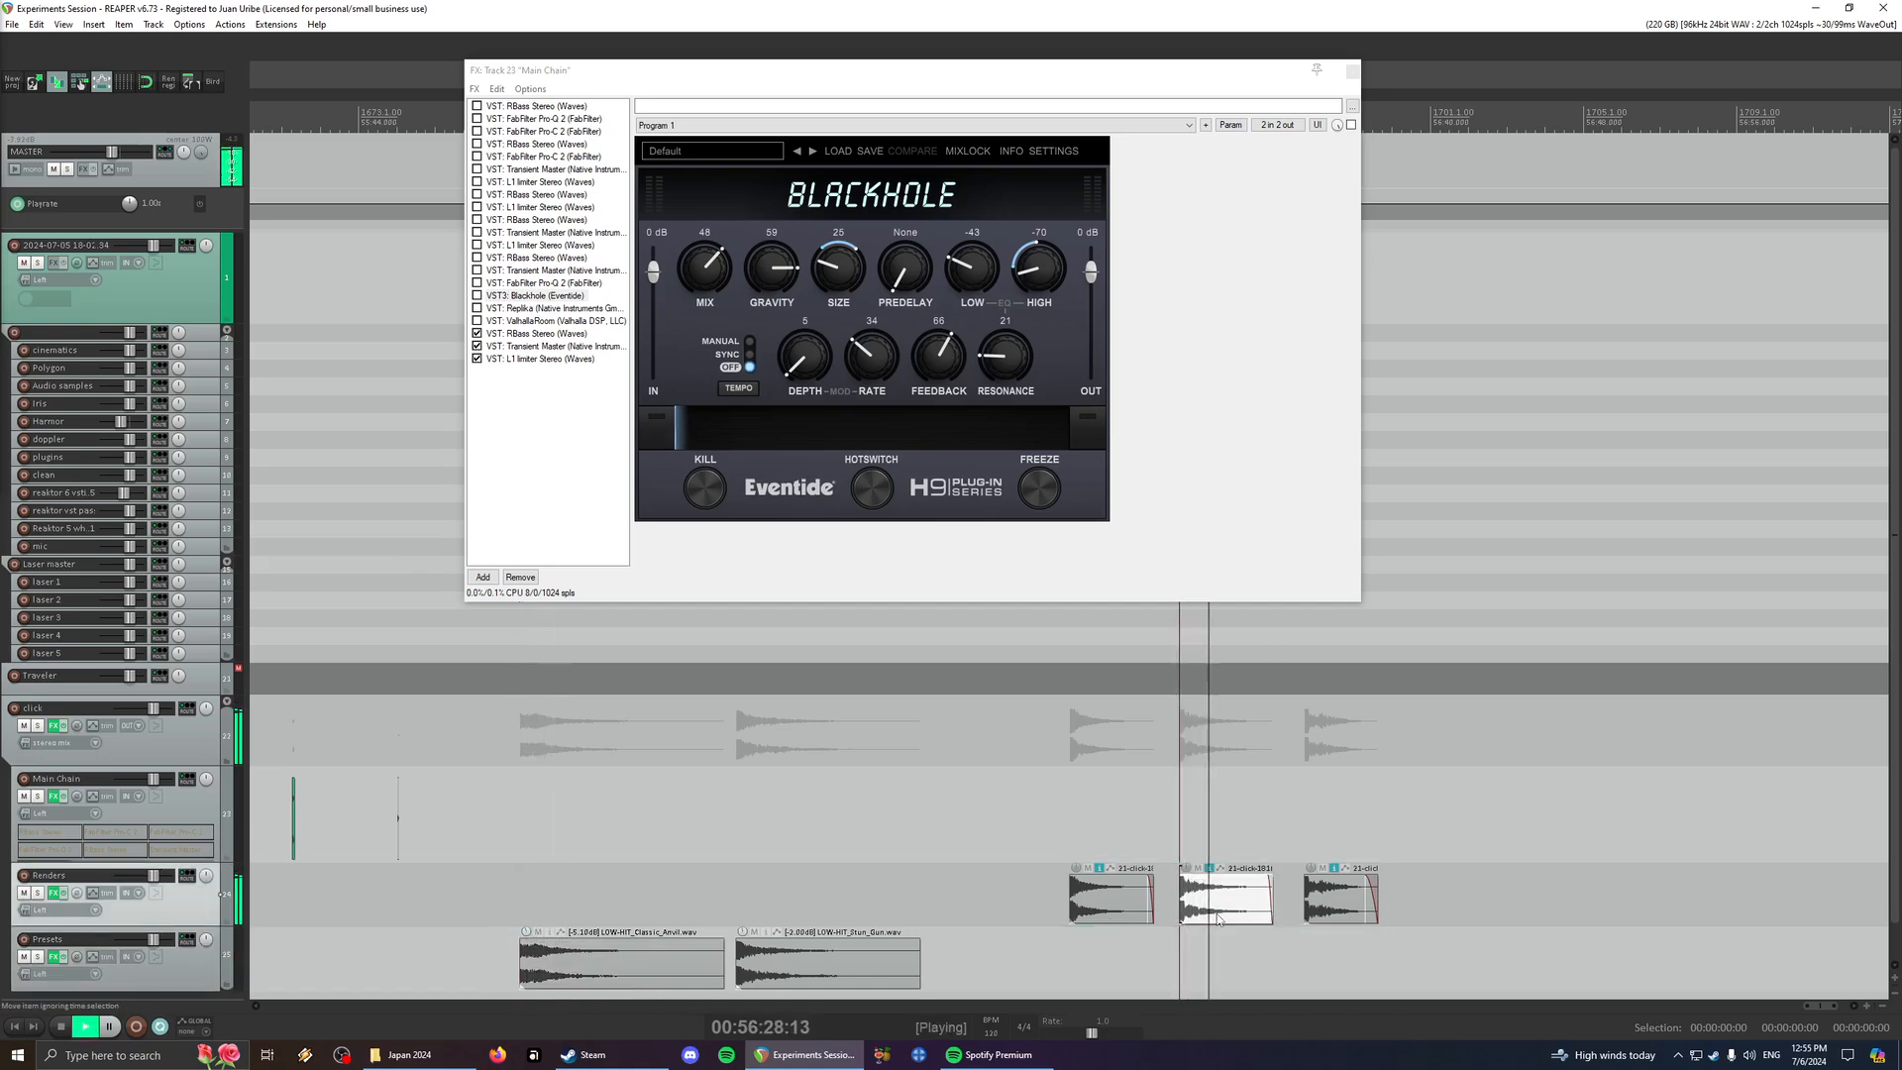
key(space)
- Select the green click.wav item on the Main Chain track and bypass that track's effects chain
scroll(1126, 876, down, 3)
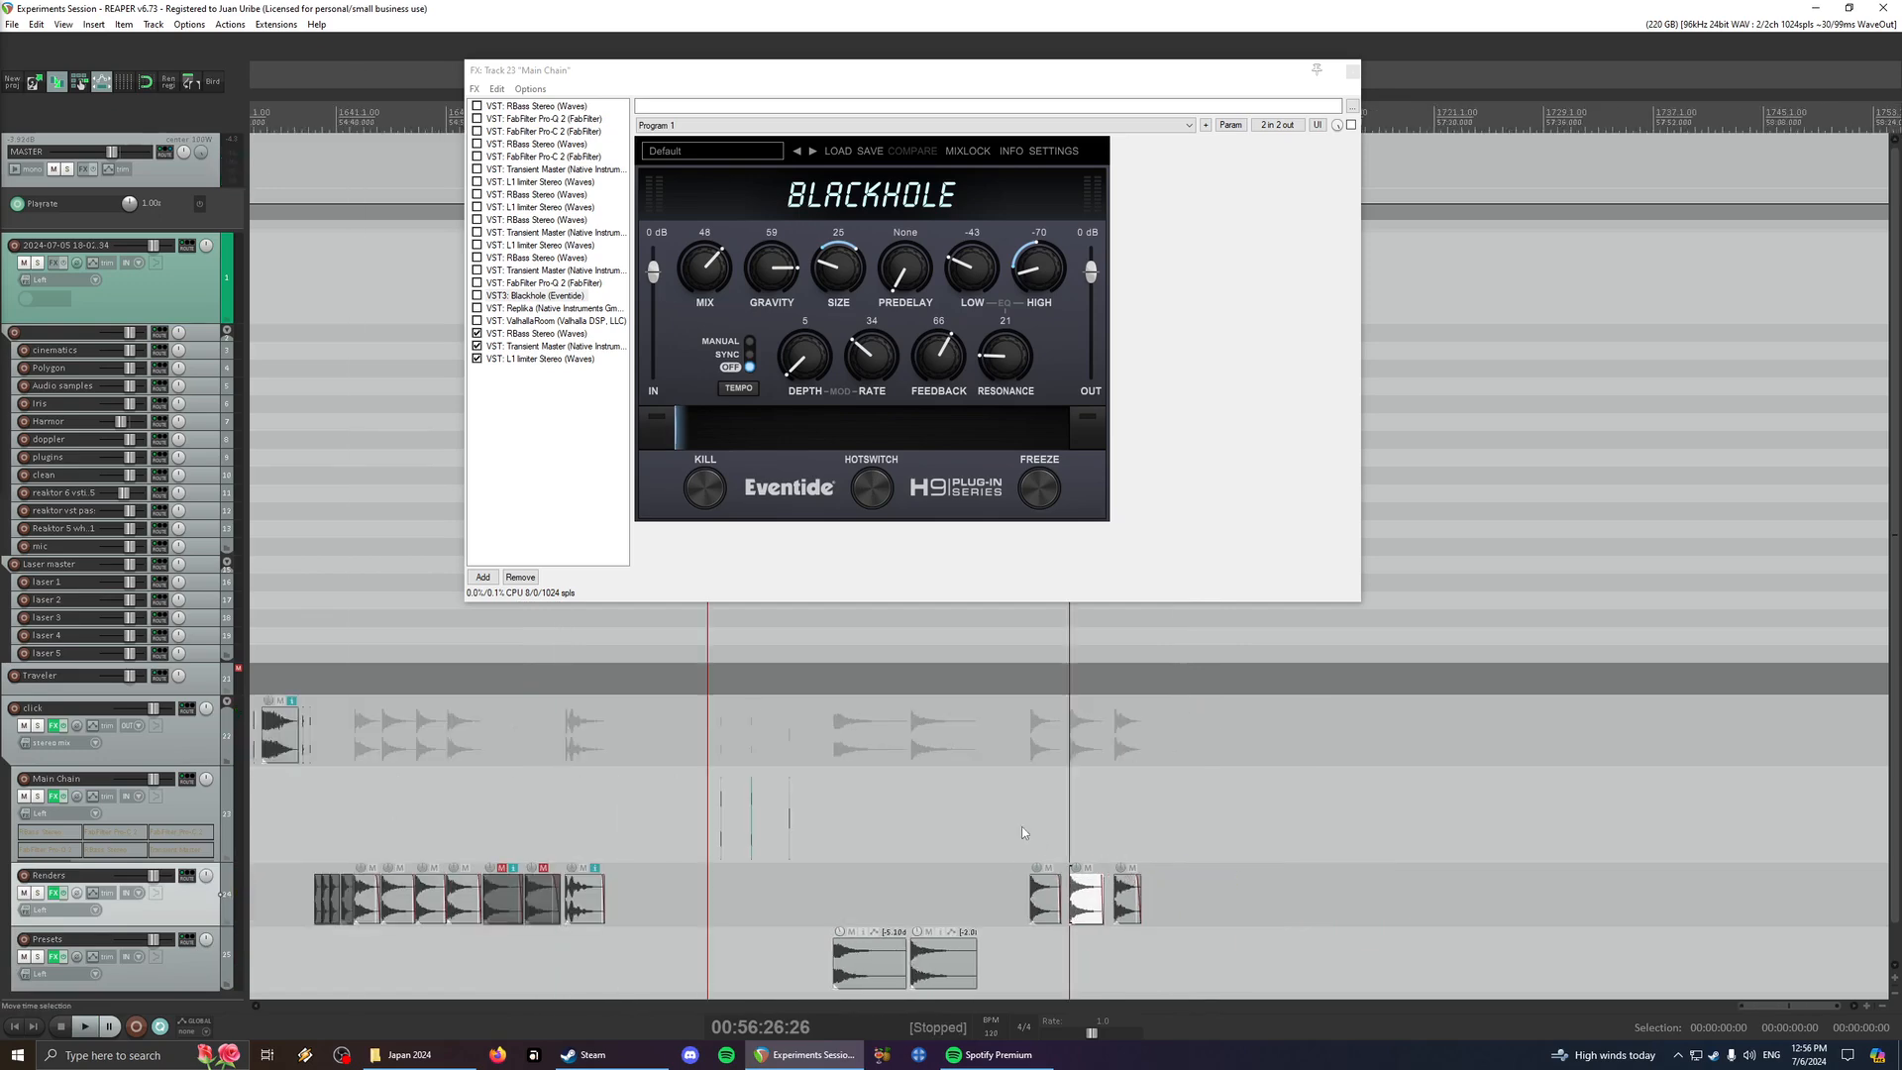
scroll(1020, 826, left, 3)
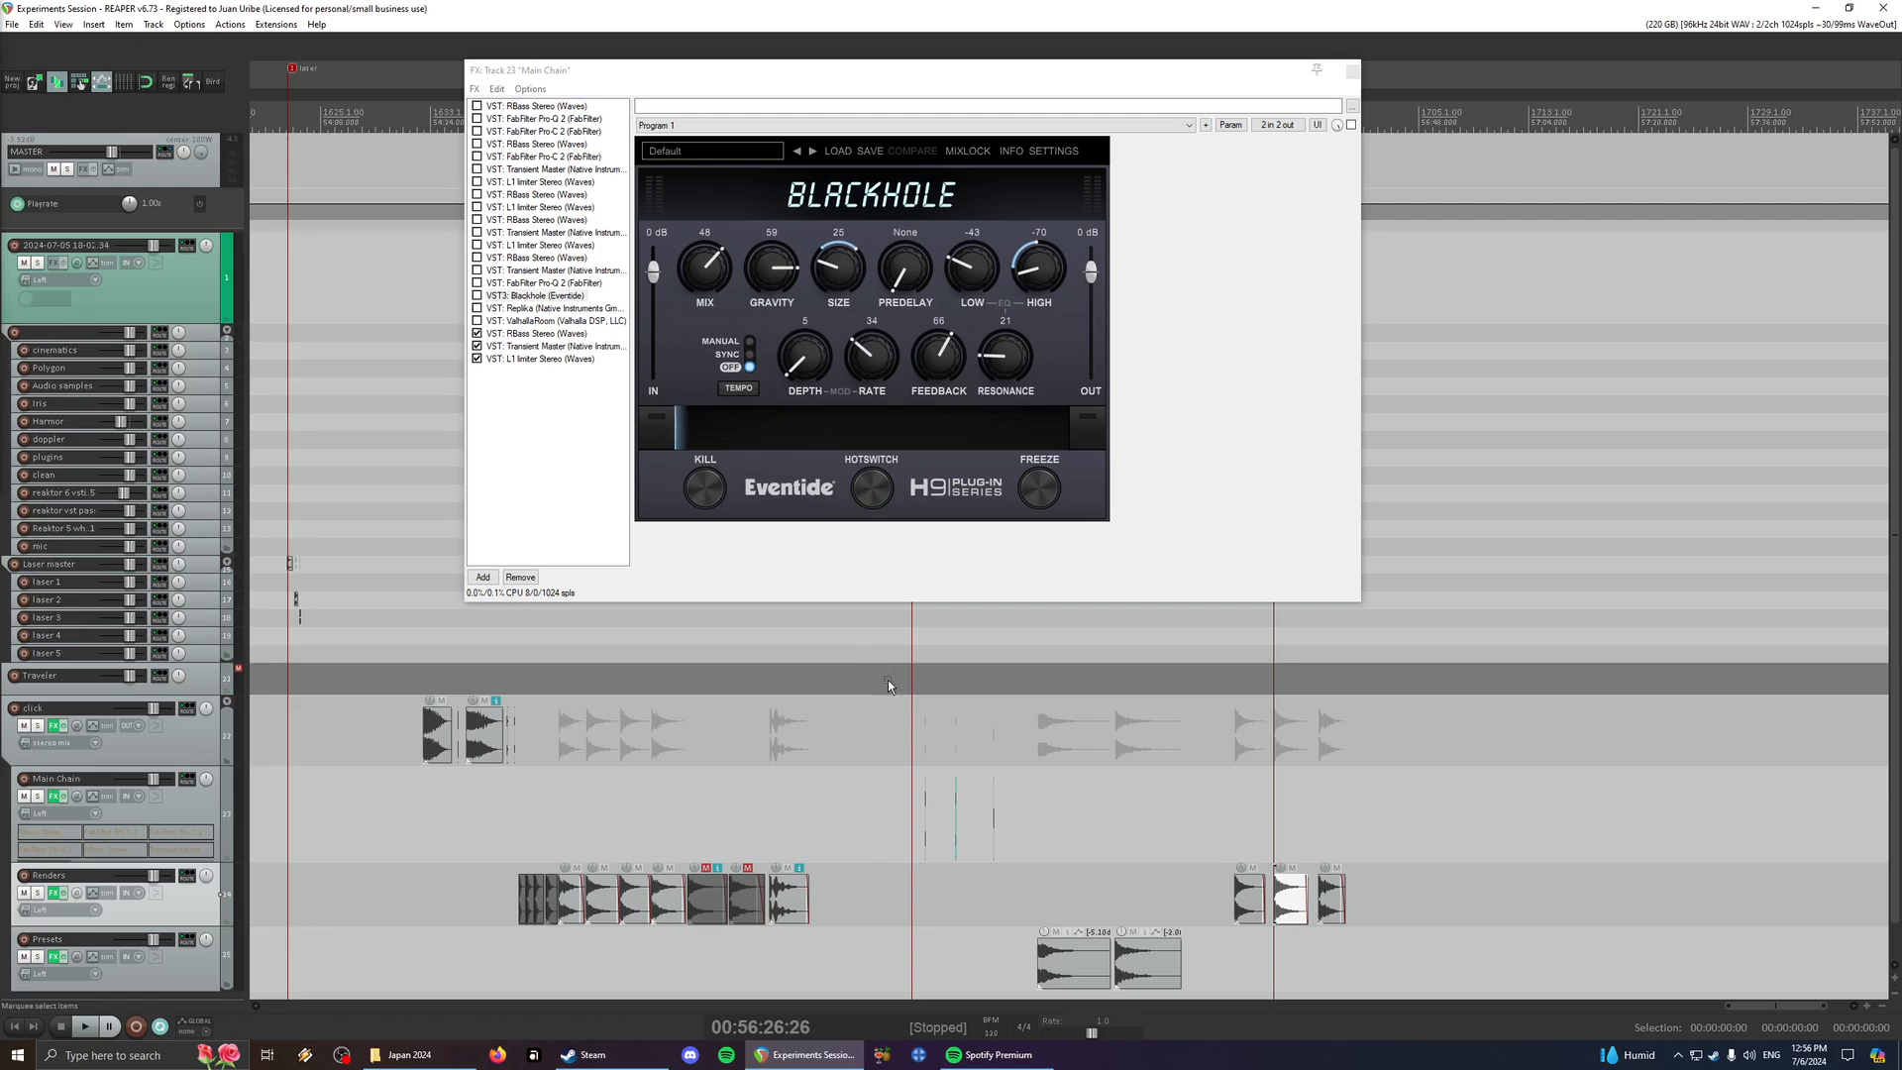
scroll(1027, 771, up, 5)
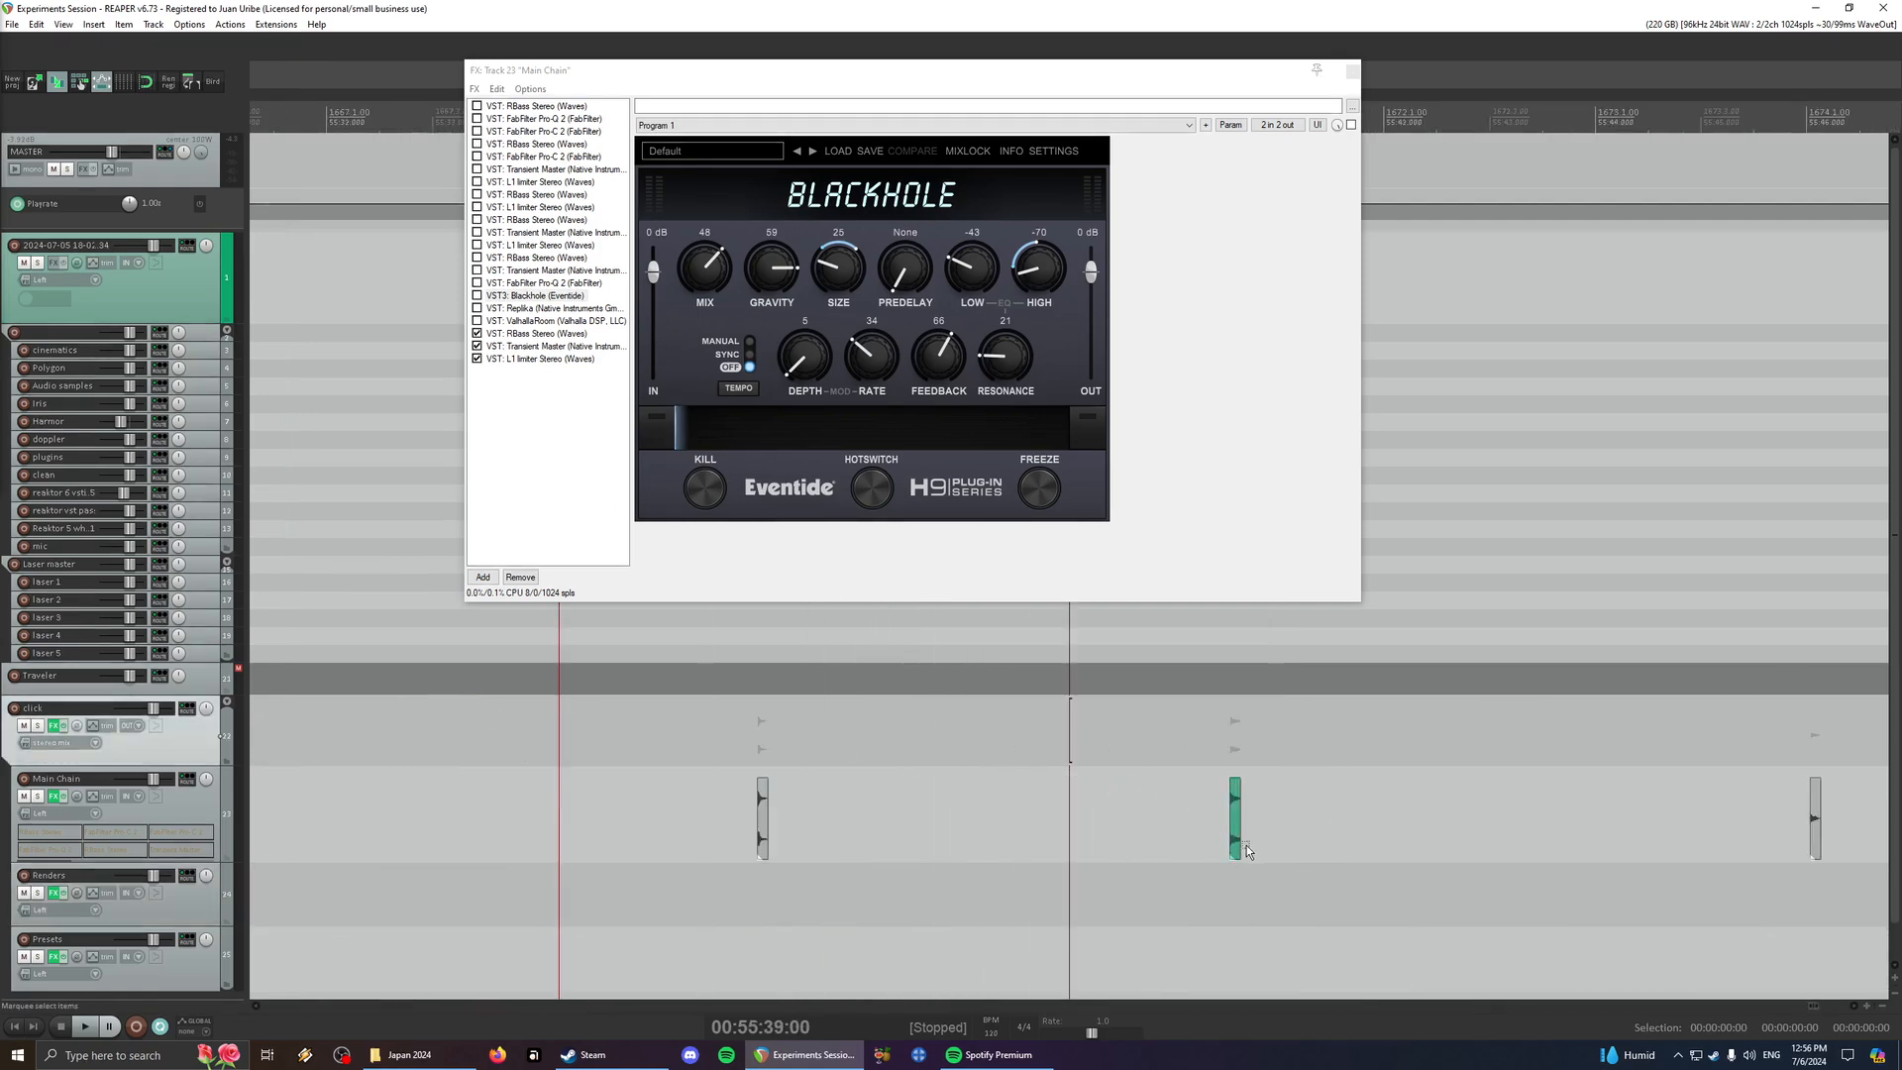
click(1236, 846)
scroll(1234, 846, up, 3)
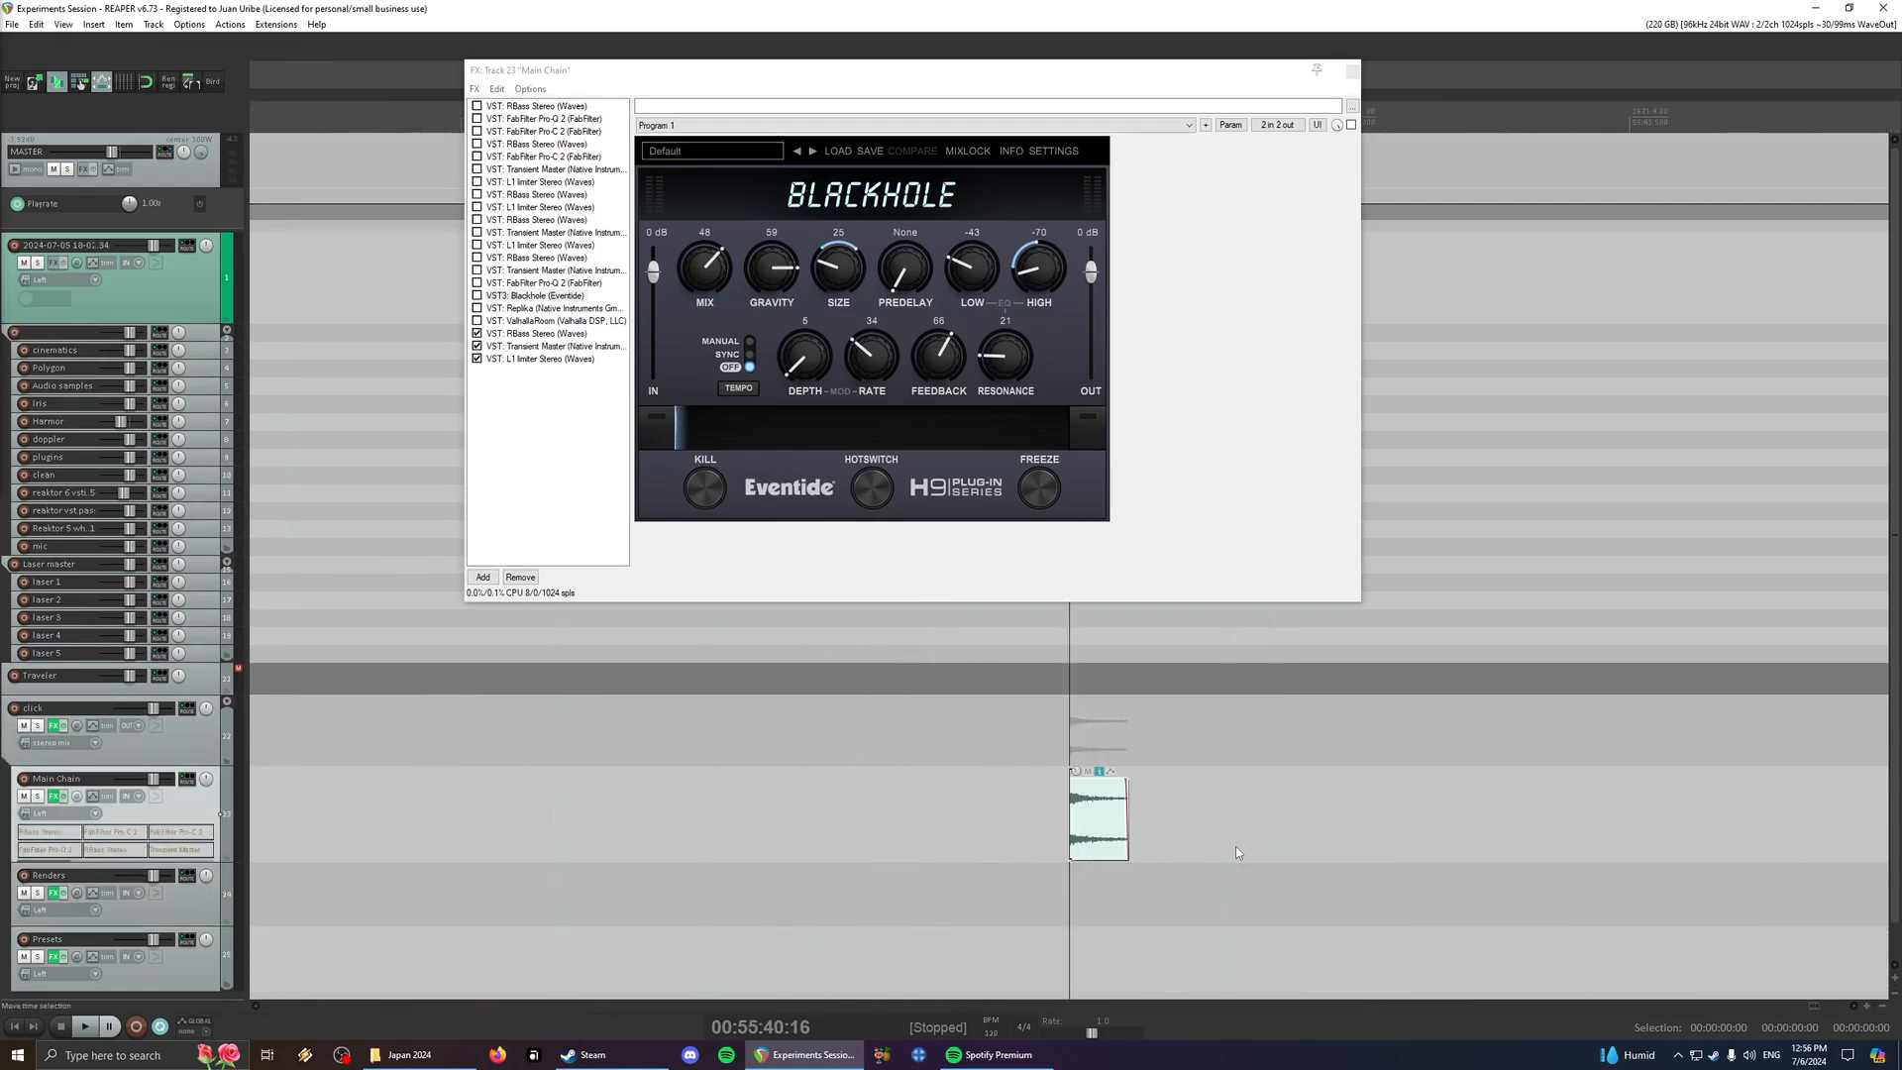
click(61, 798)
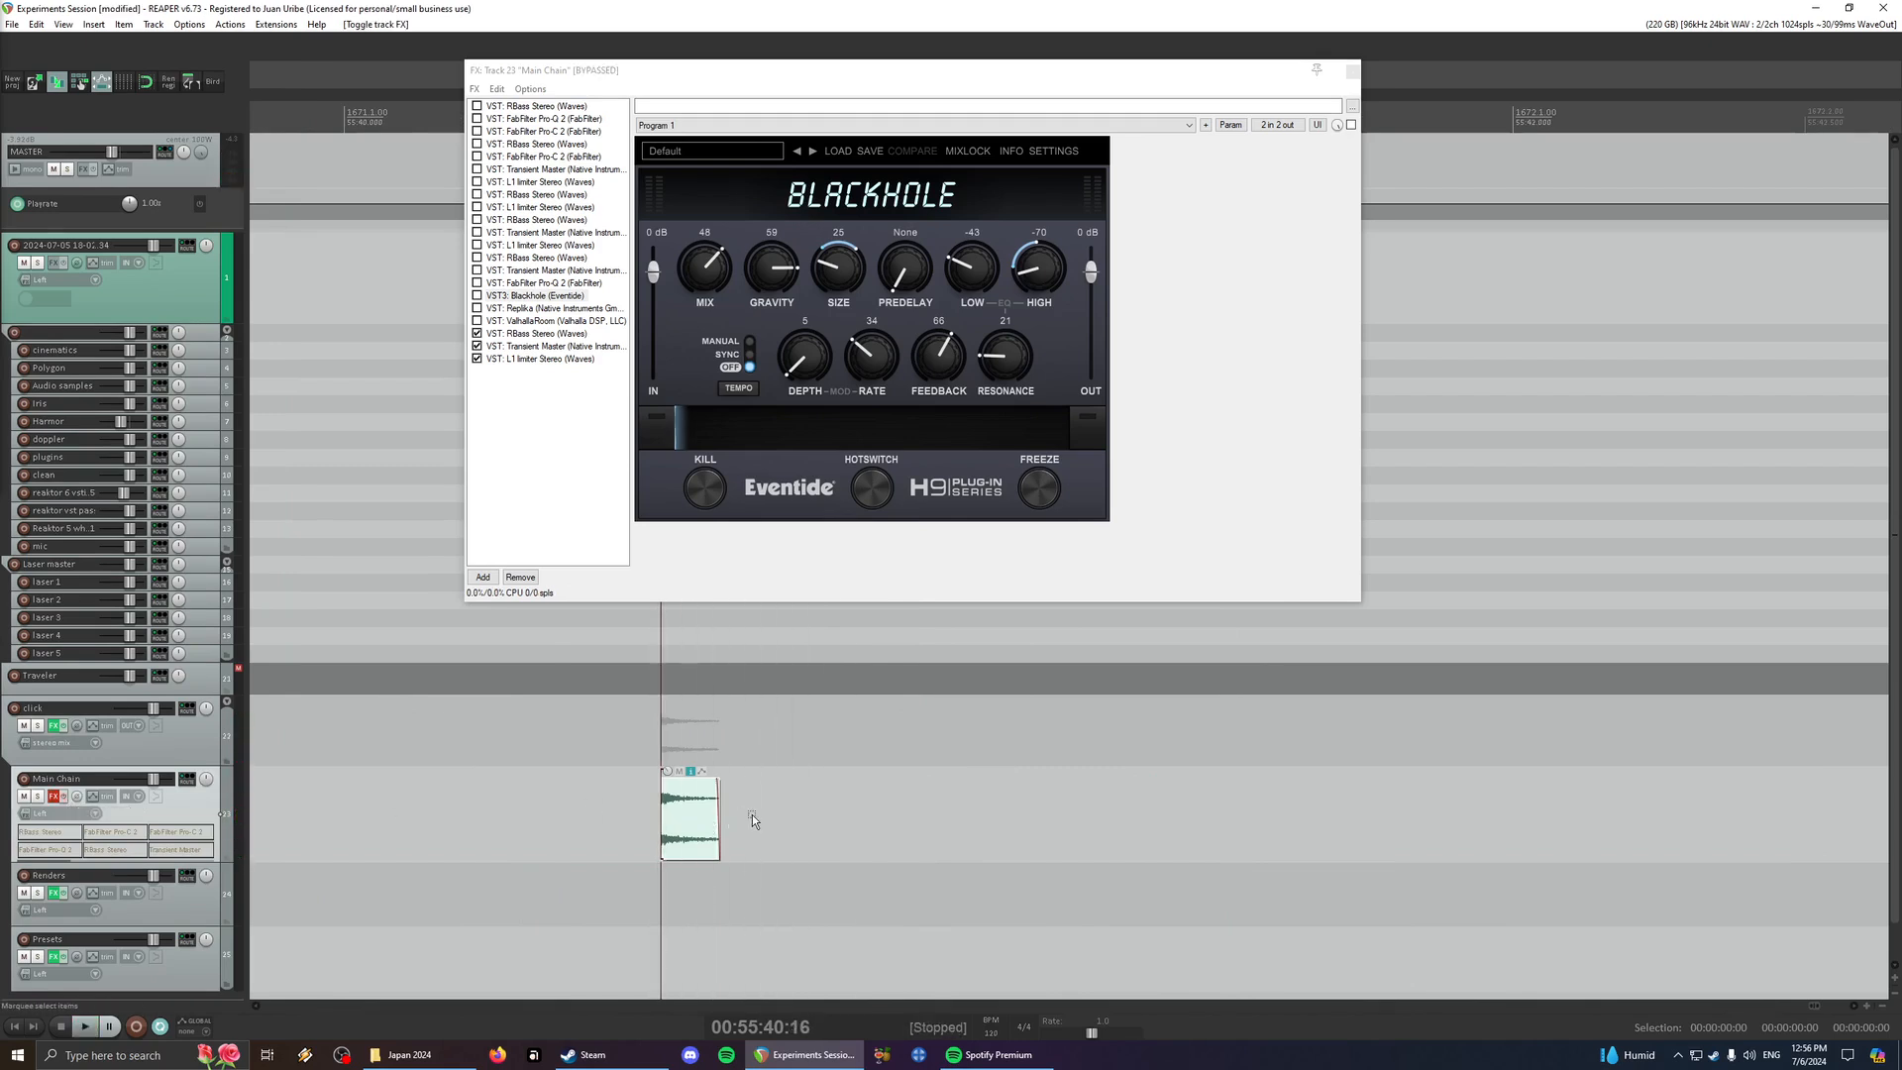
scroll(691, 819, up, 5)
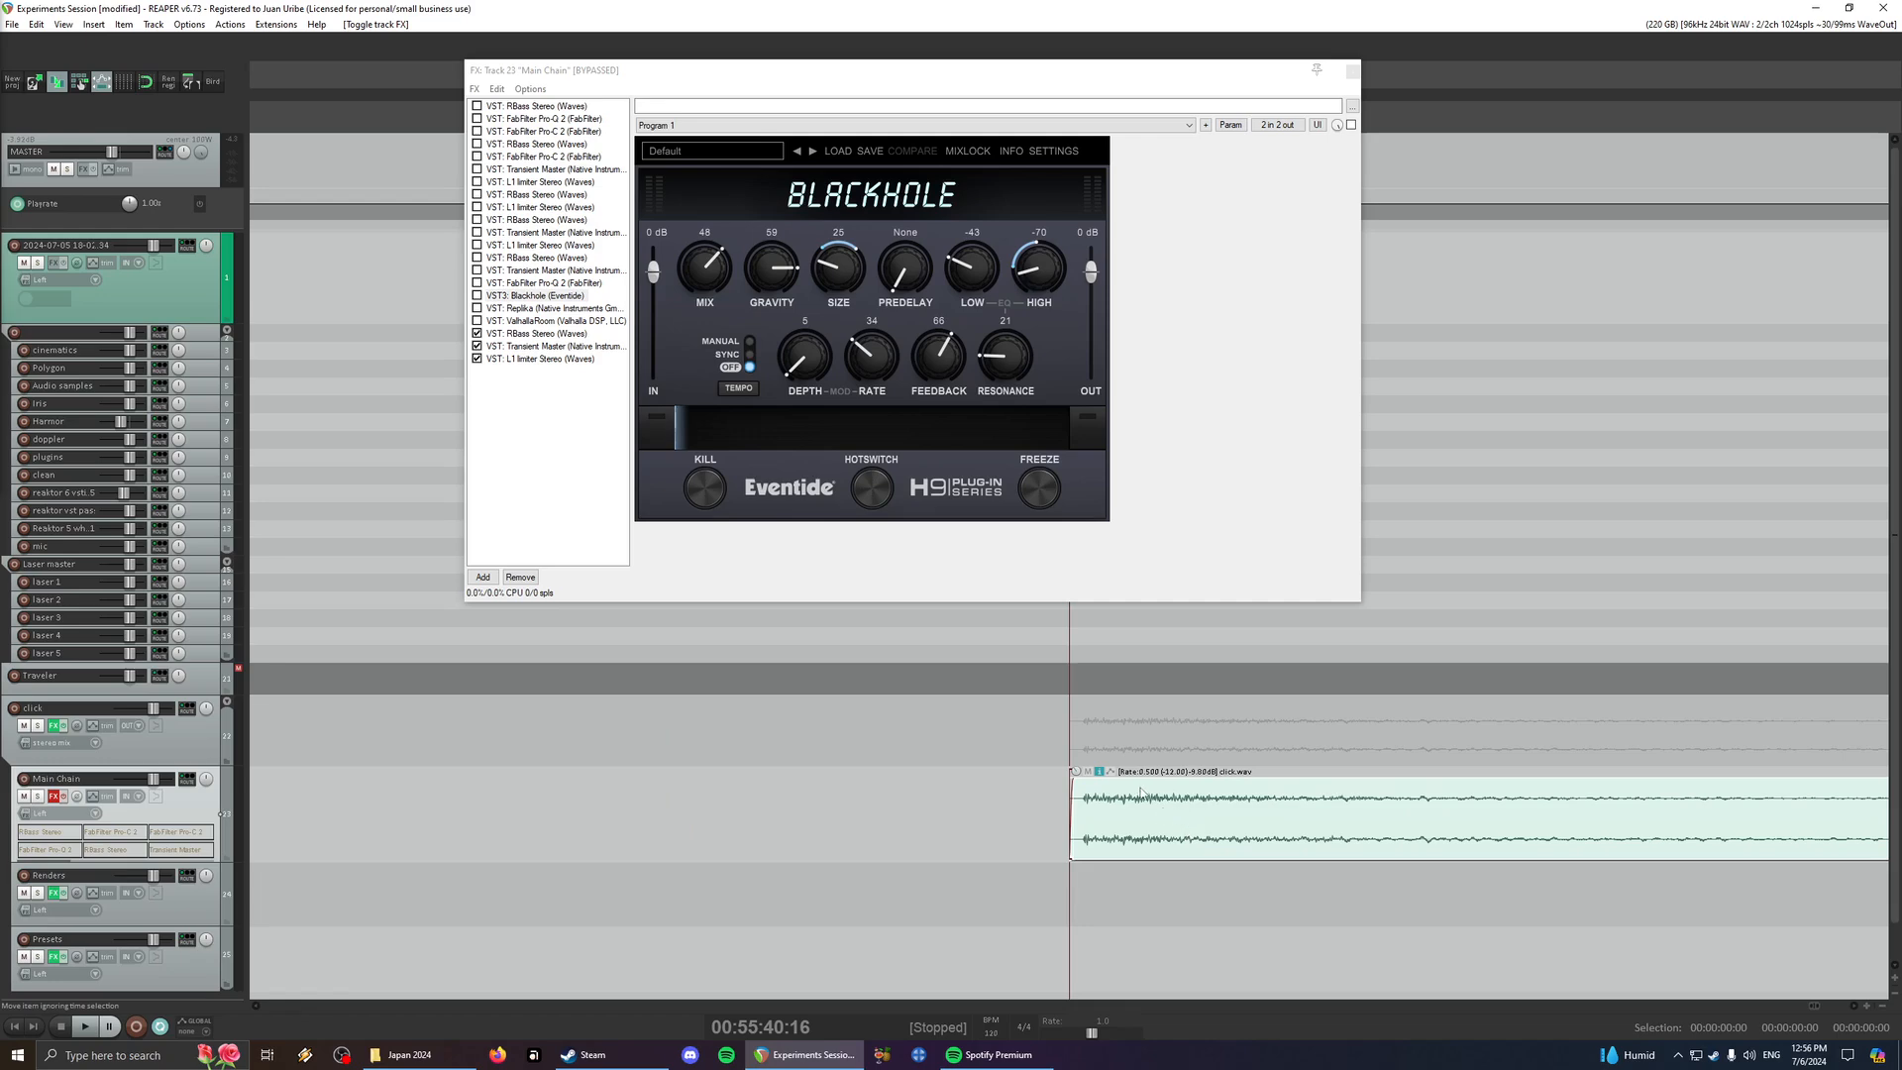
- Play the click item with the Main Chain effects bypassed, and re-enable the track's effects chain
scroll(1188, 803, down, 4)
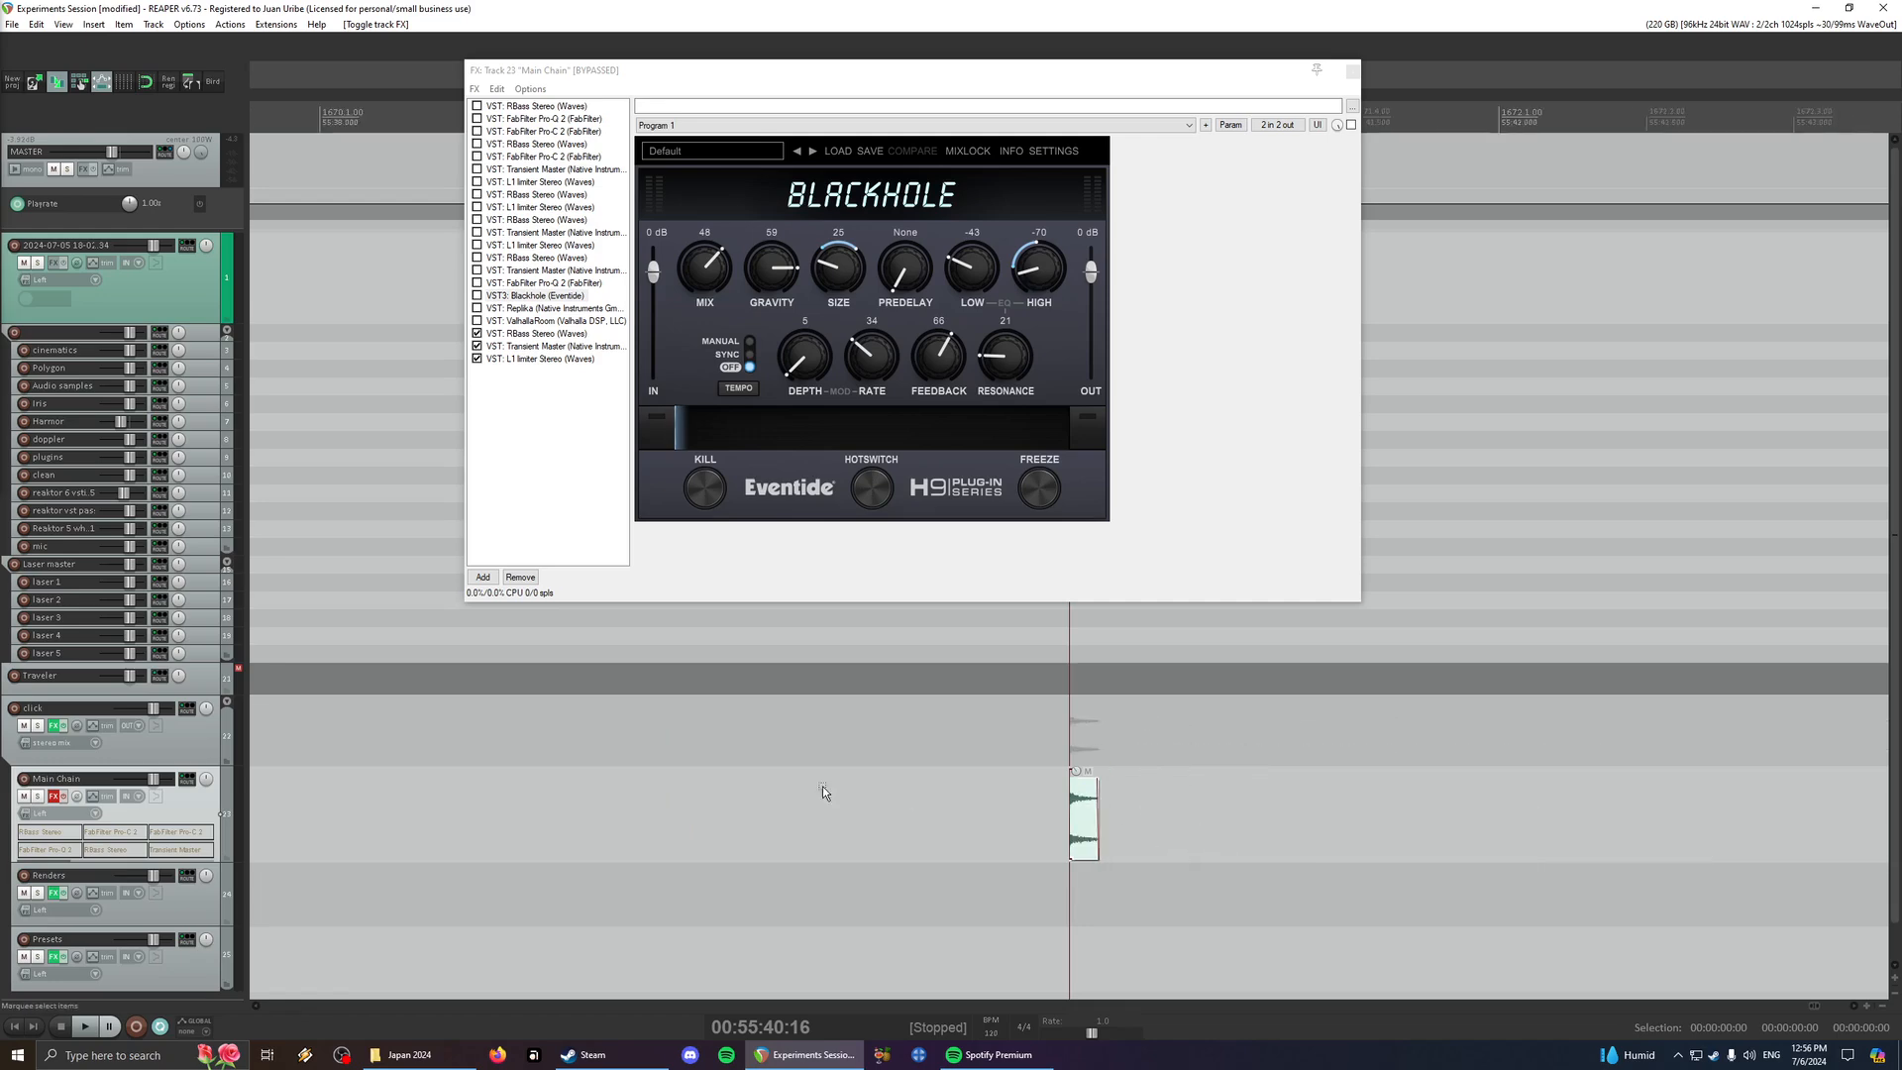
key(space)
click(64, 797)
- Enable the first RBass and the first FabFilter Pro-Q 2 in the Main Chain, auditioning the click
click(512, 107)
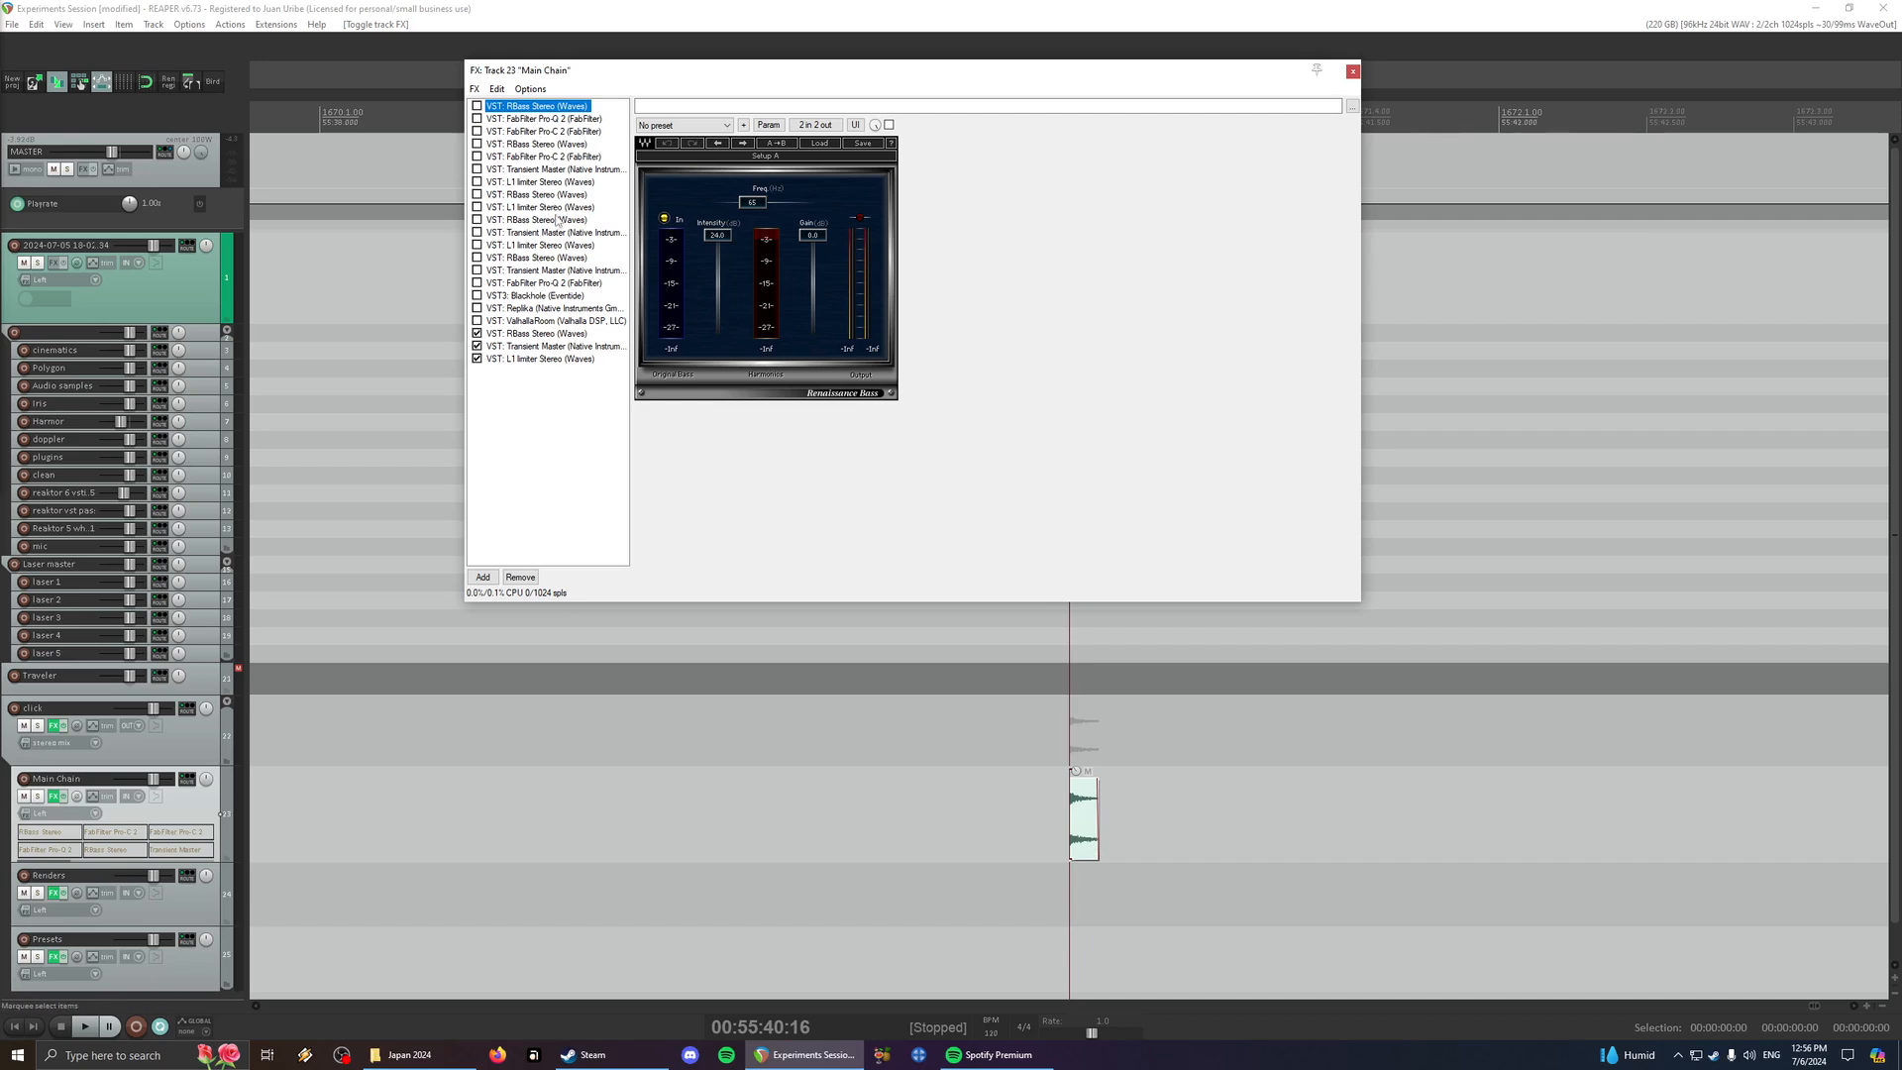
click(1090, 845)
click(477, 106)
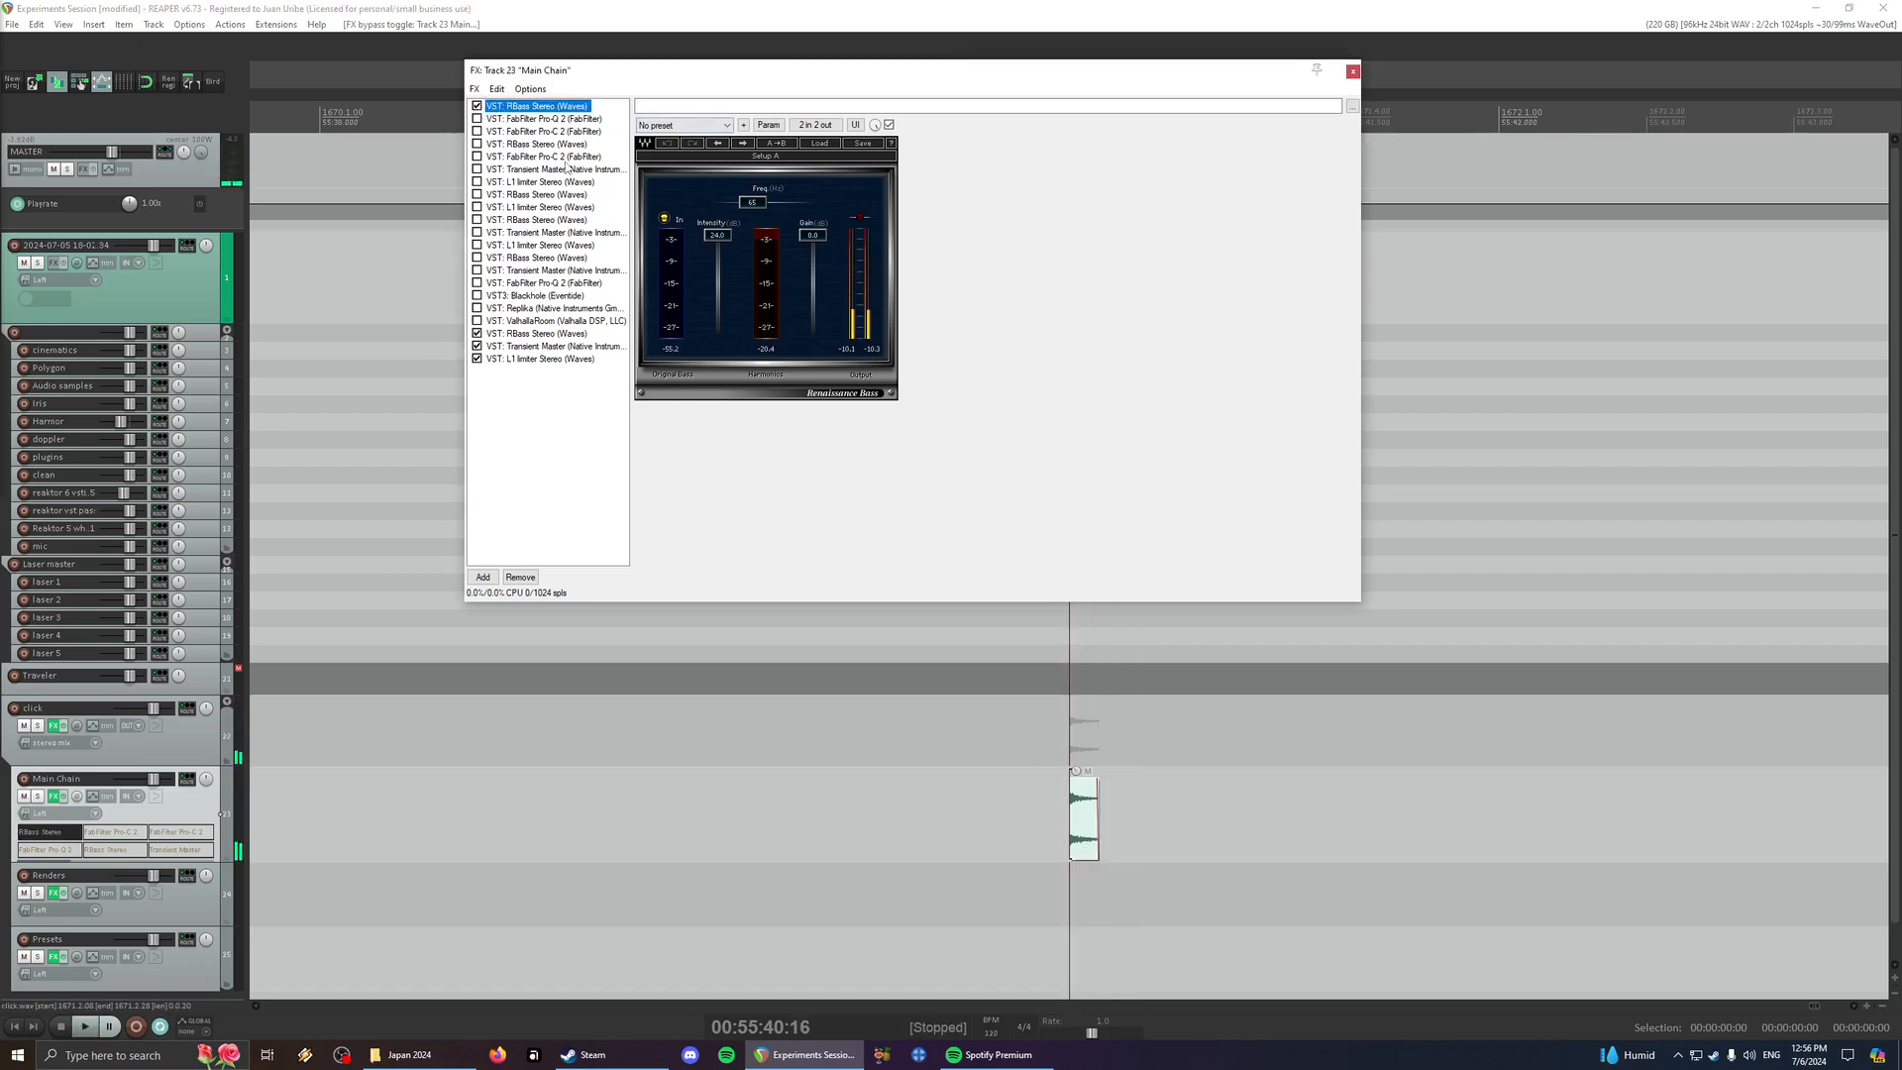
click(502, 119)
click(477, 119)
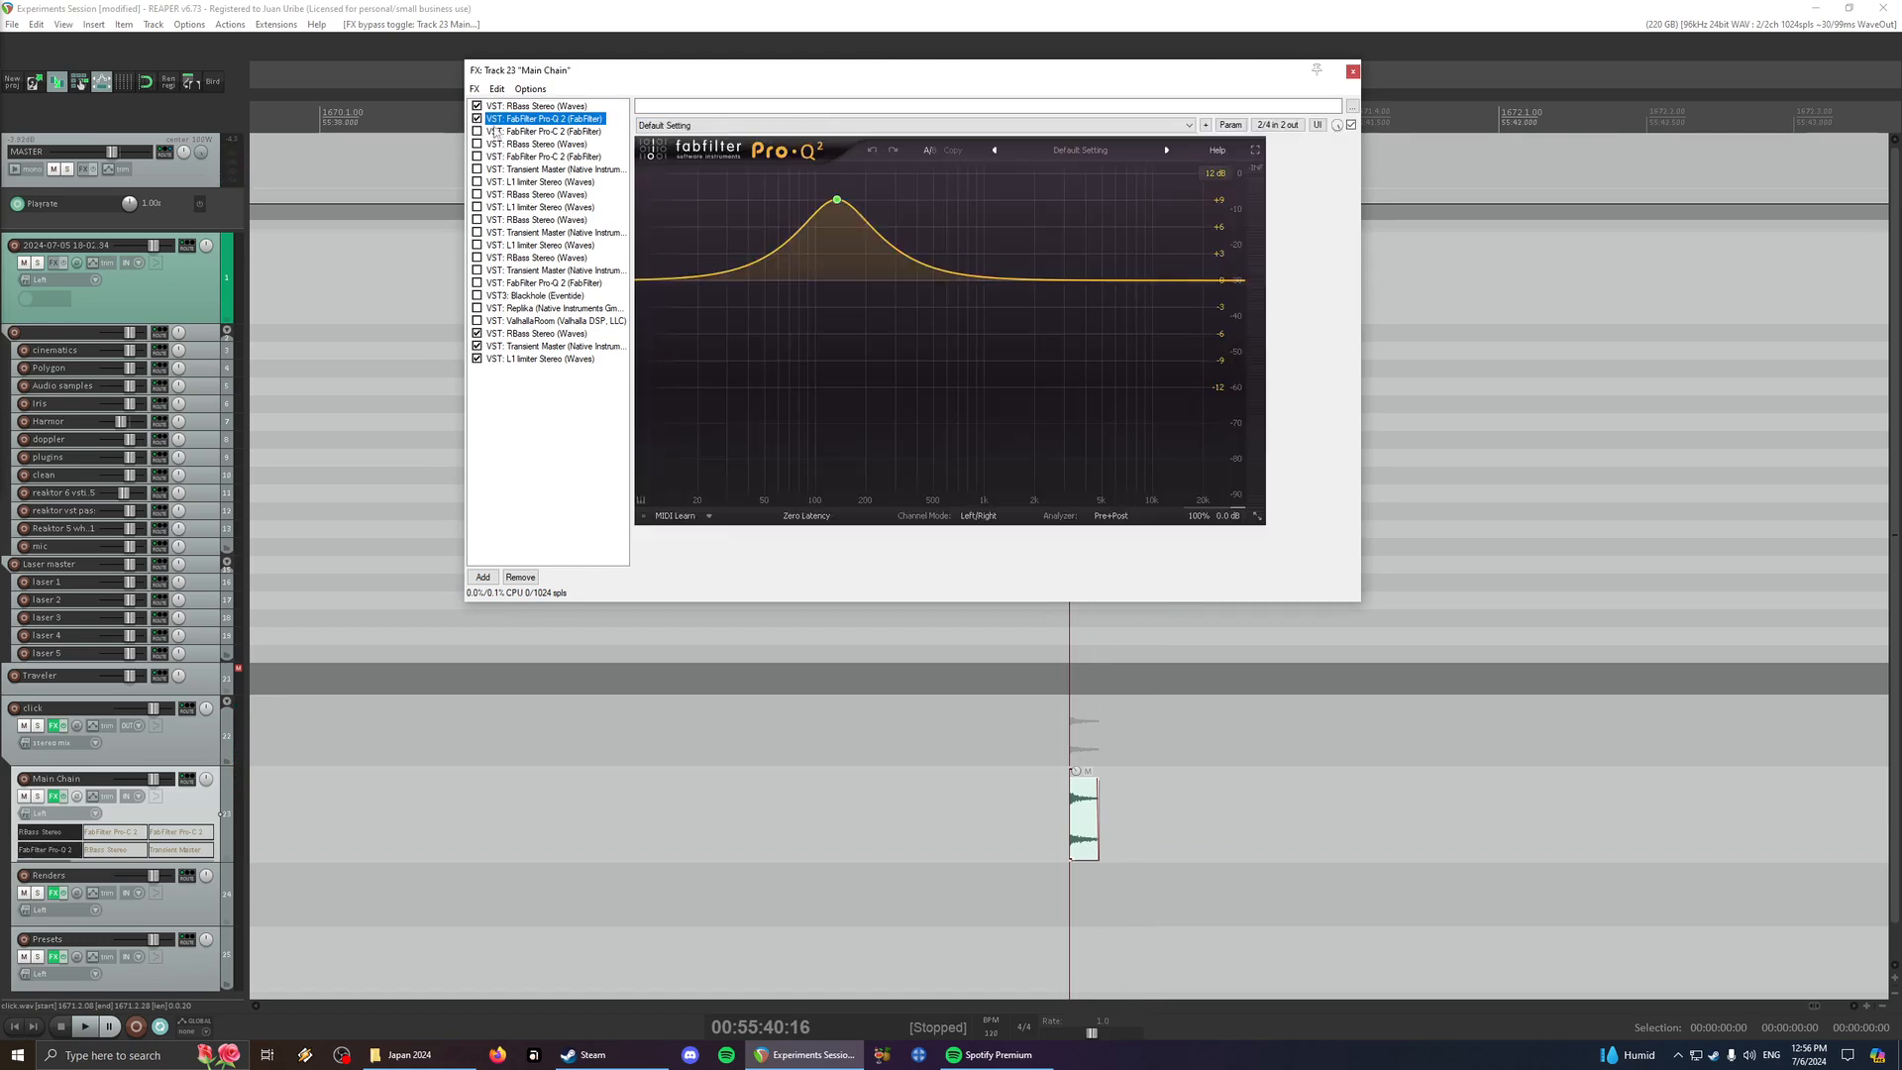
- Enable the first FabFilter Pro-C 2 and the second RBass, playing the click with each addition
click(520, 130)
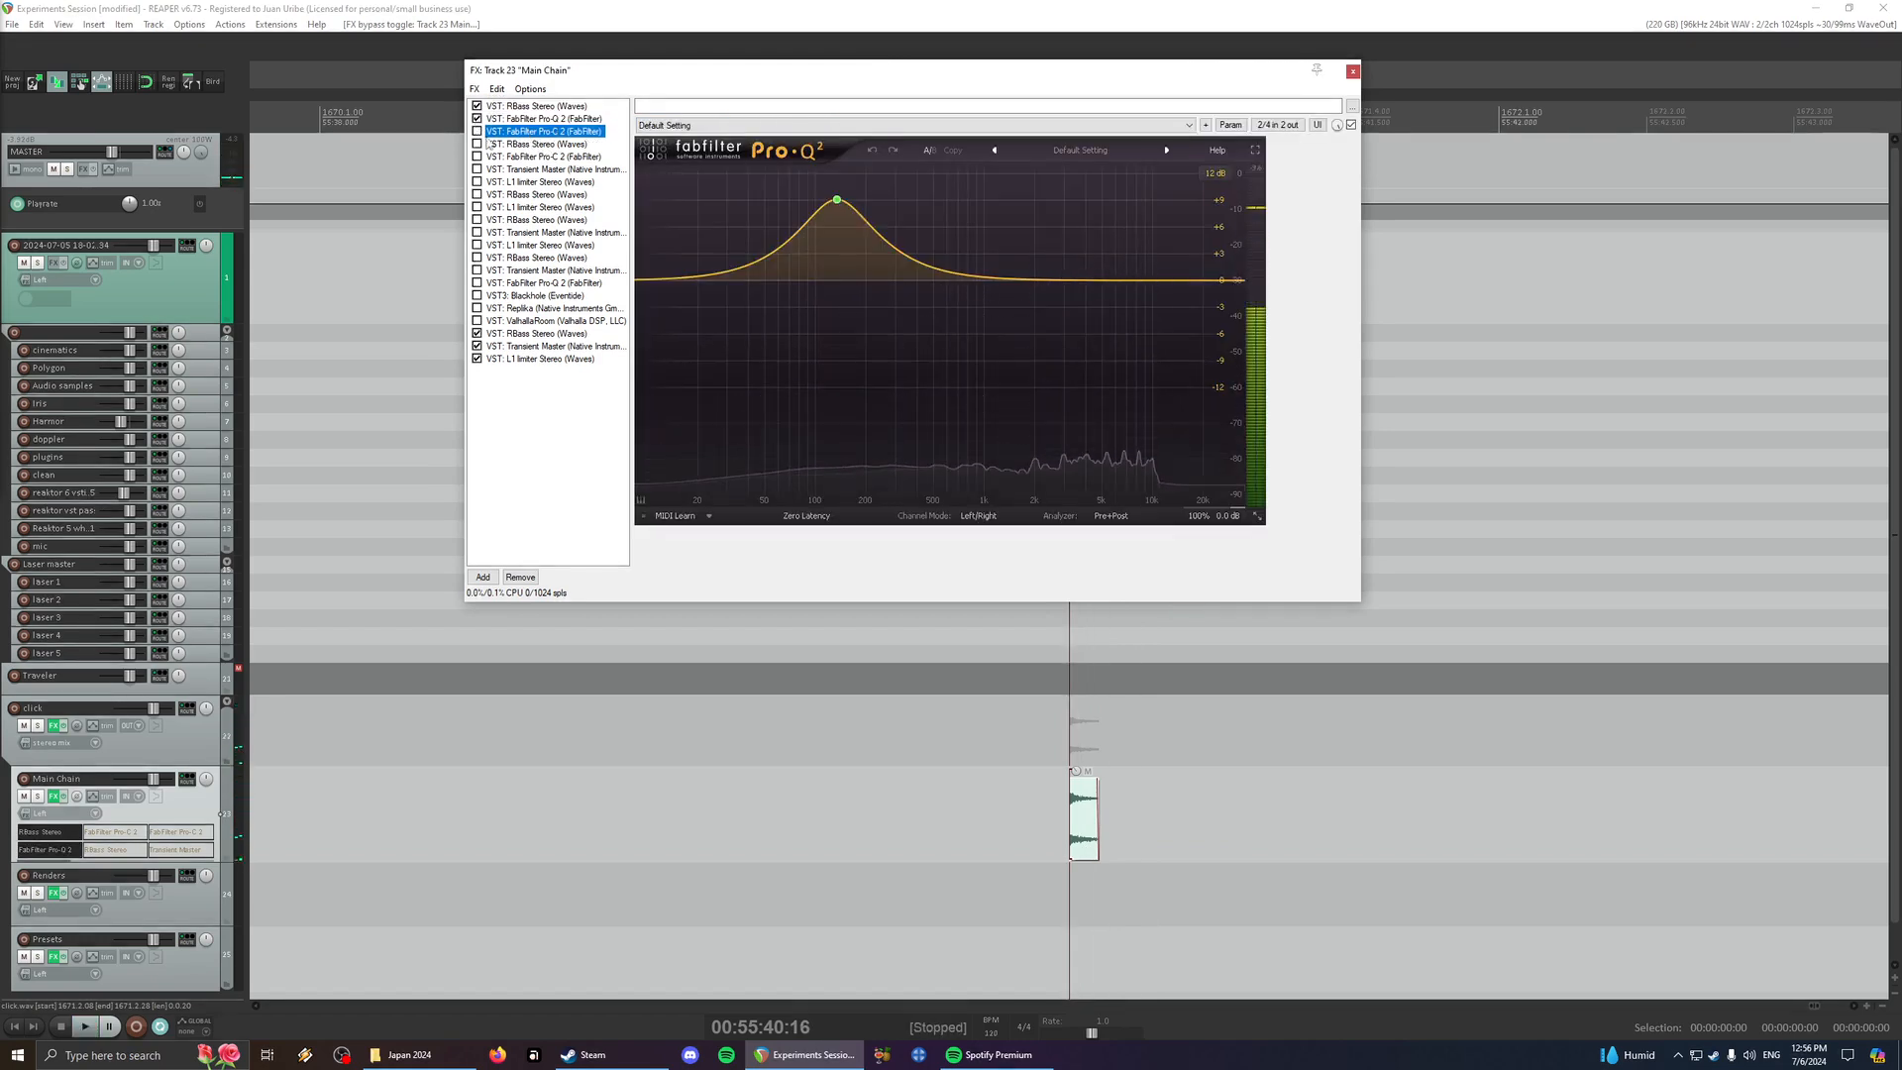
click(477, 131)
key(space)
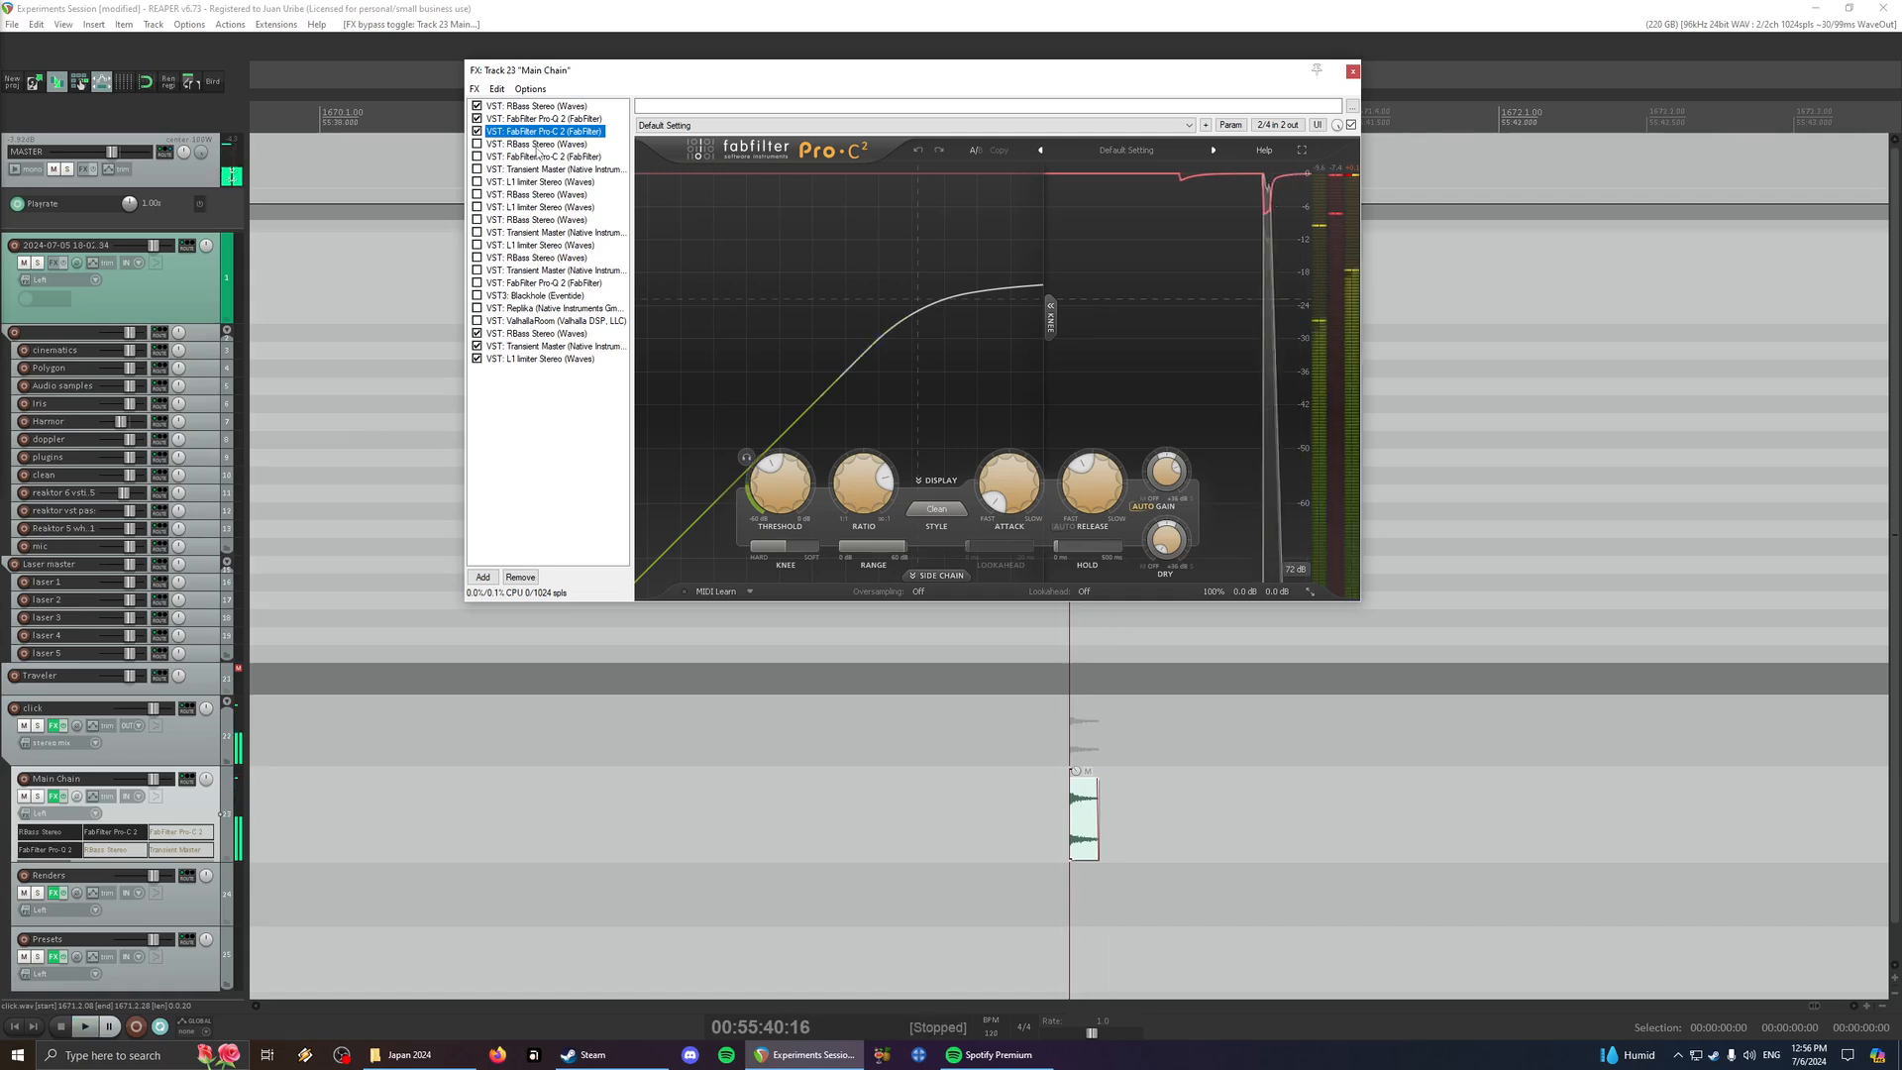
click(529, 144)
click(477, 144)
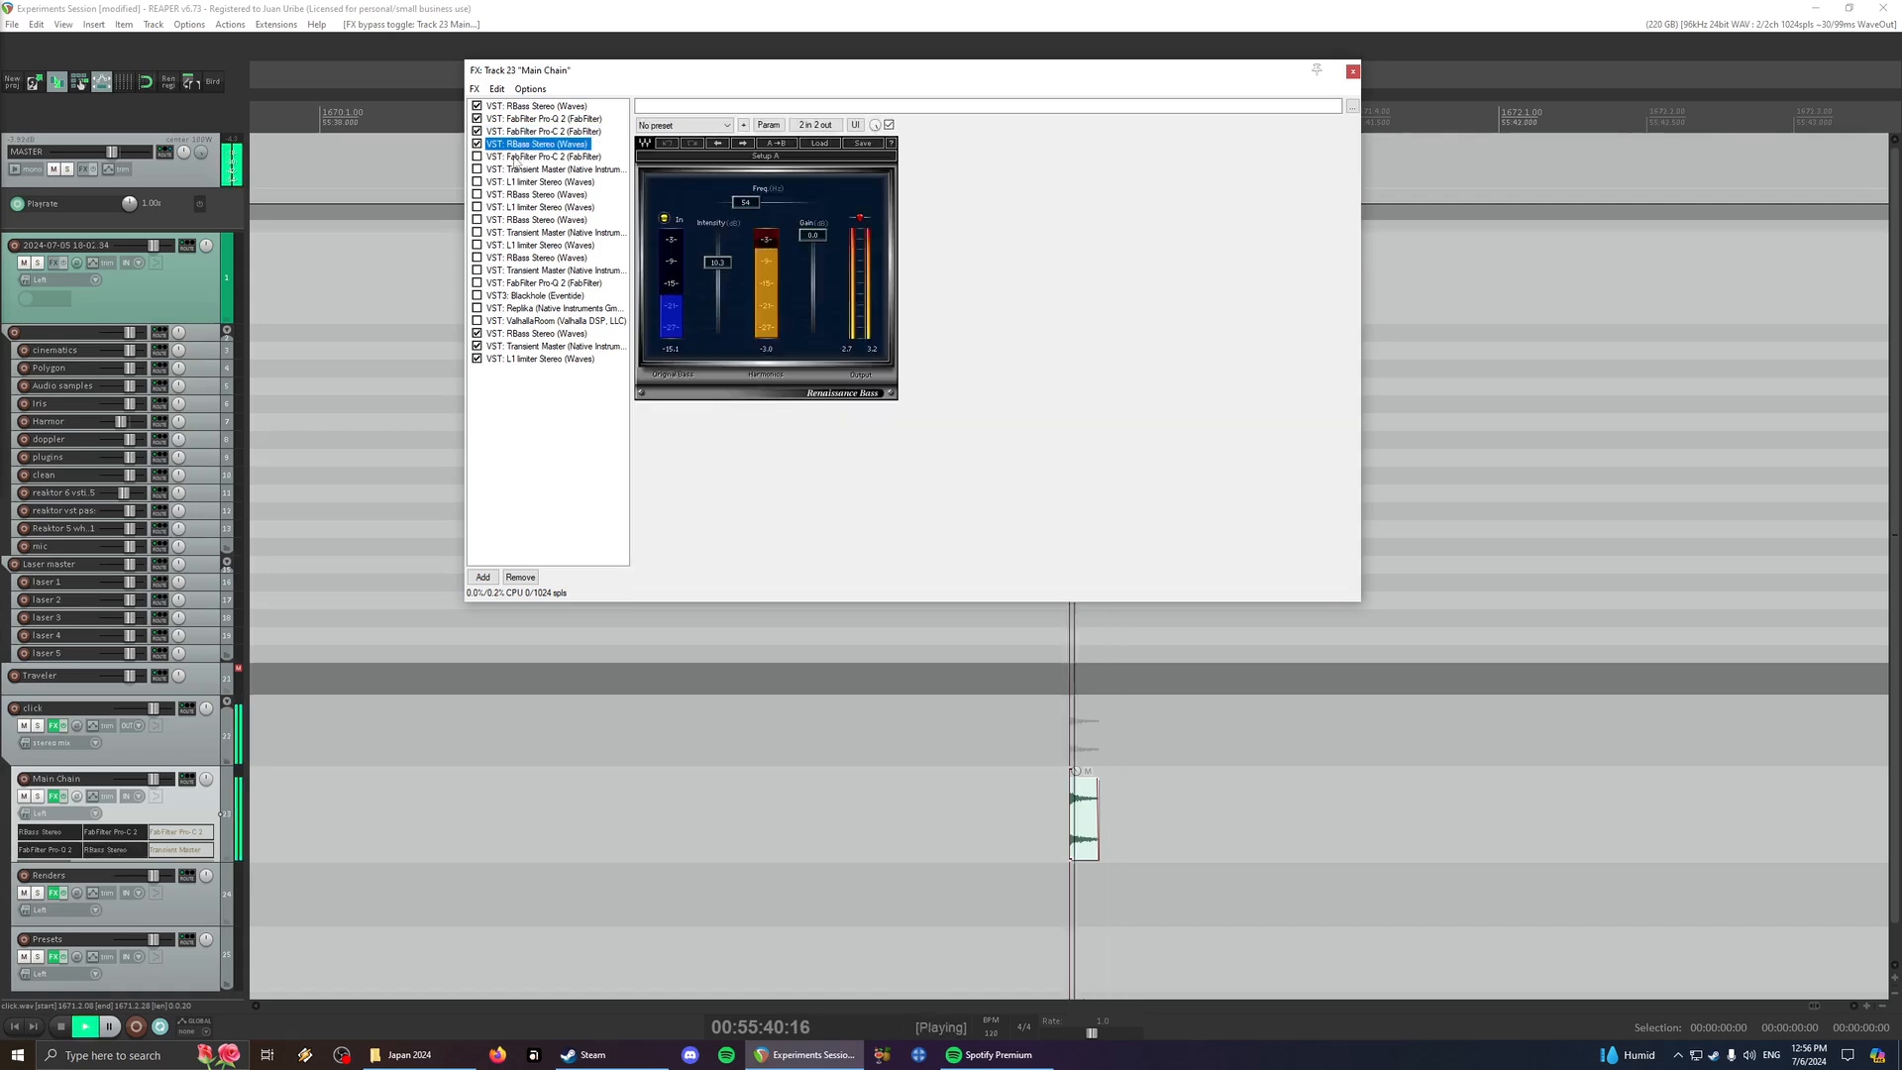
key(space)
- Enable the second FabFilter Pro-C 2 and the first Transient Master, playing the click with each addition
click(498, 157)
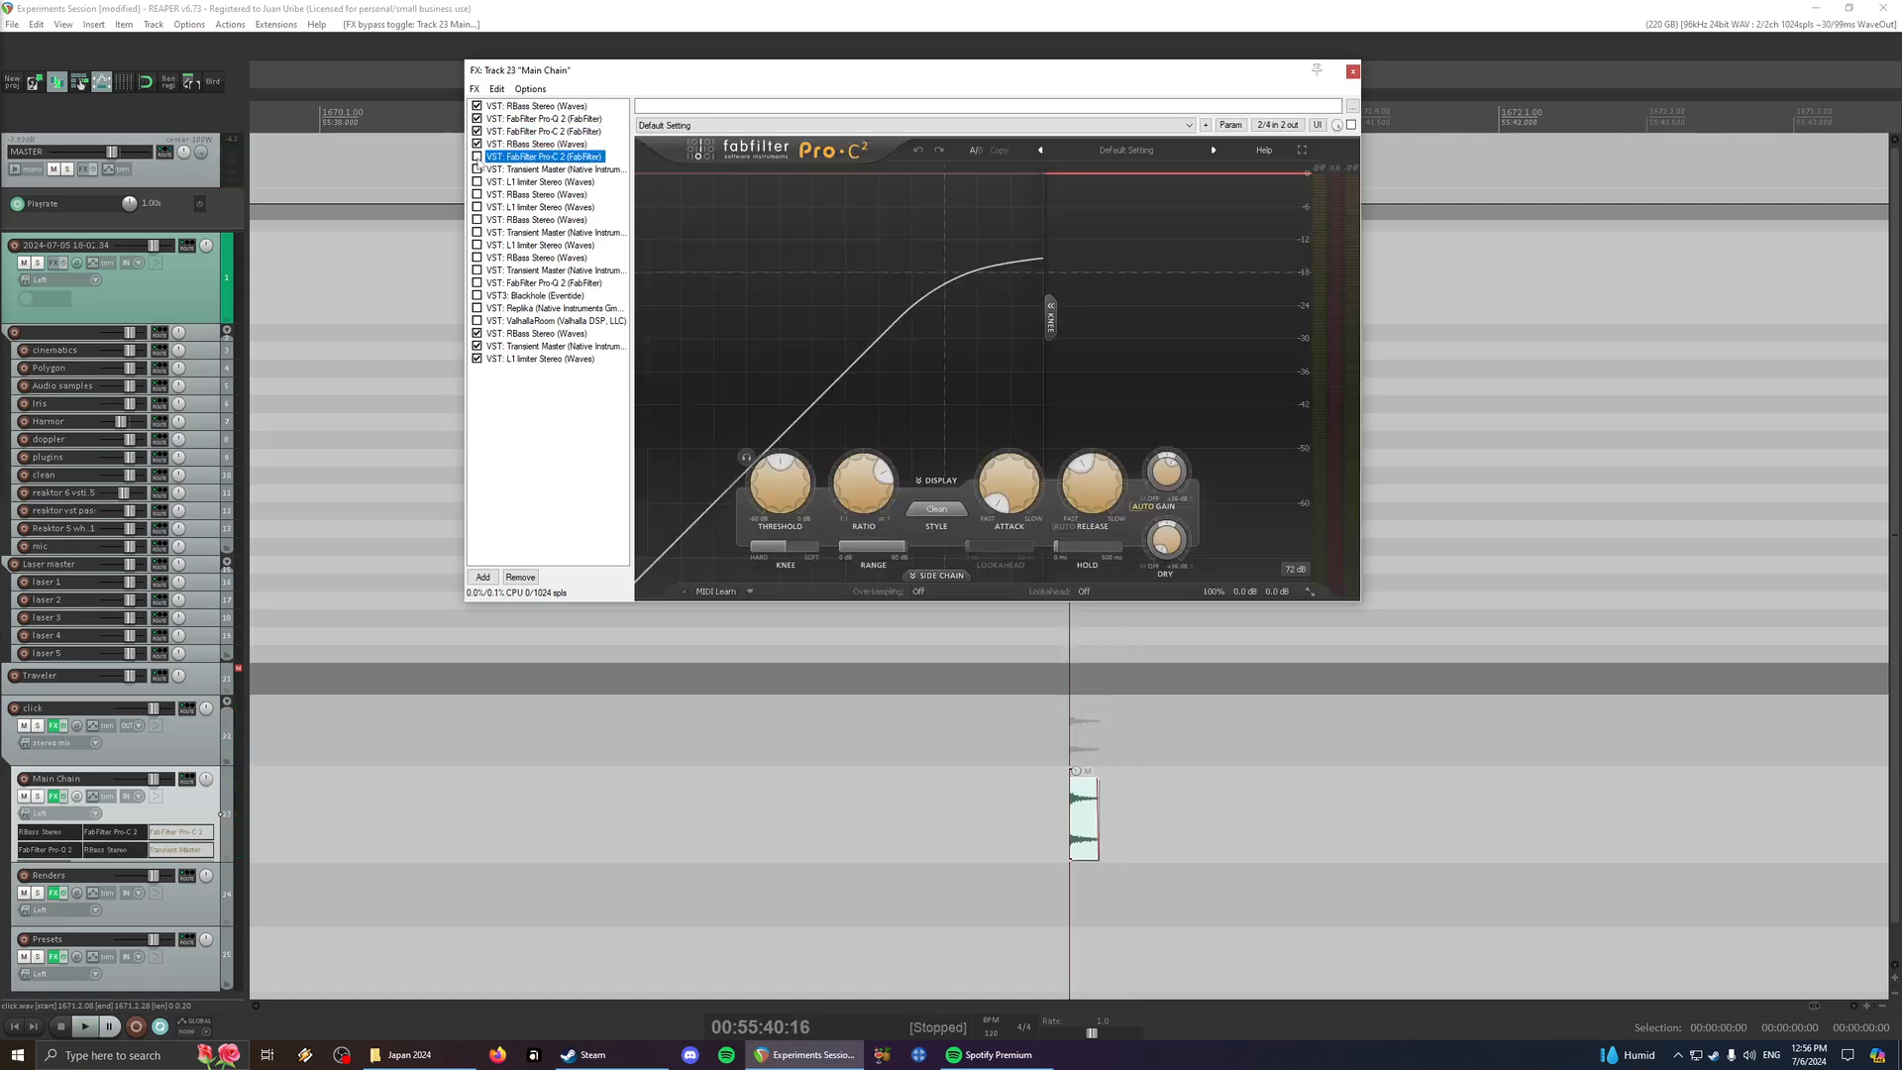
click(477, 157)
key(space)
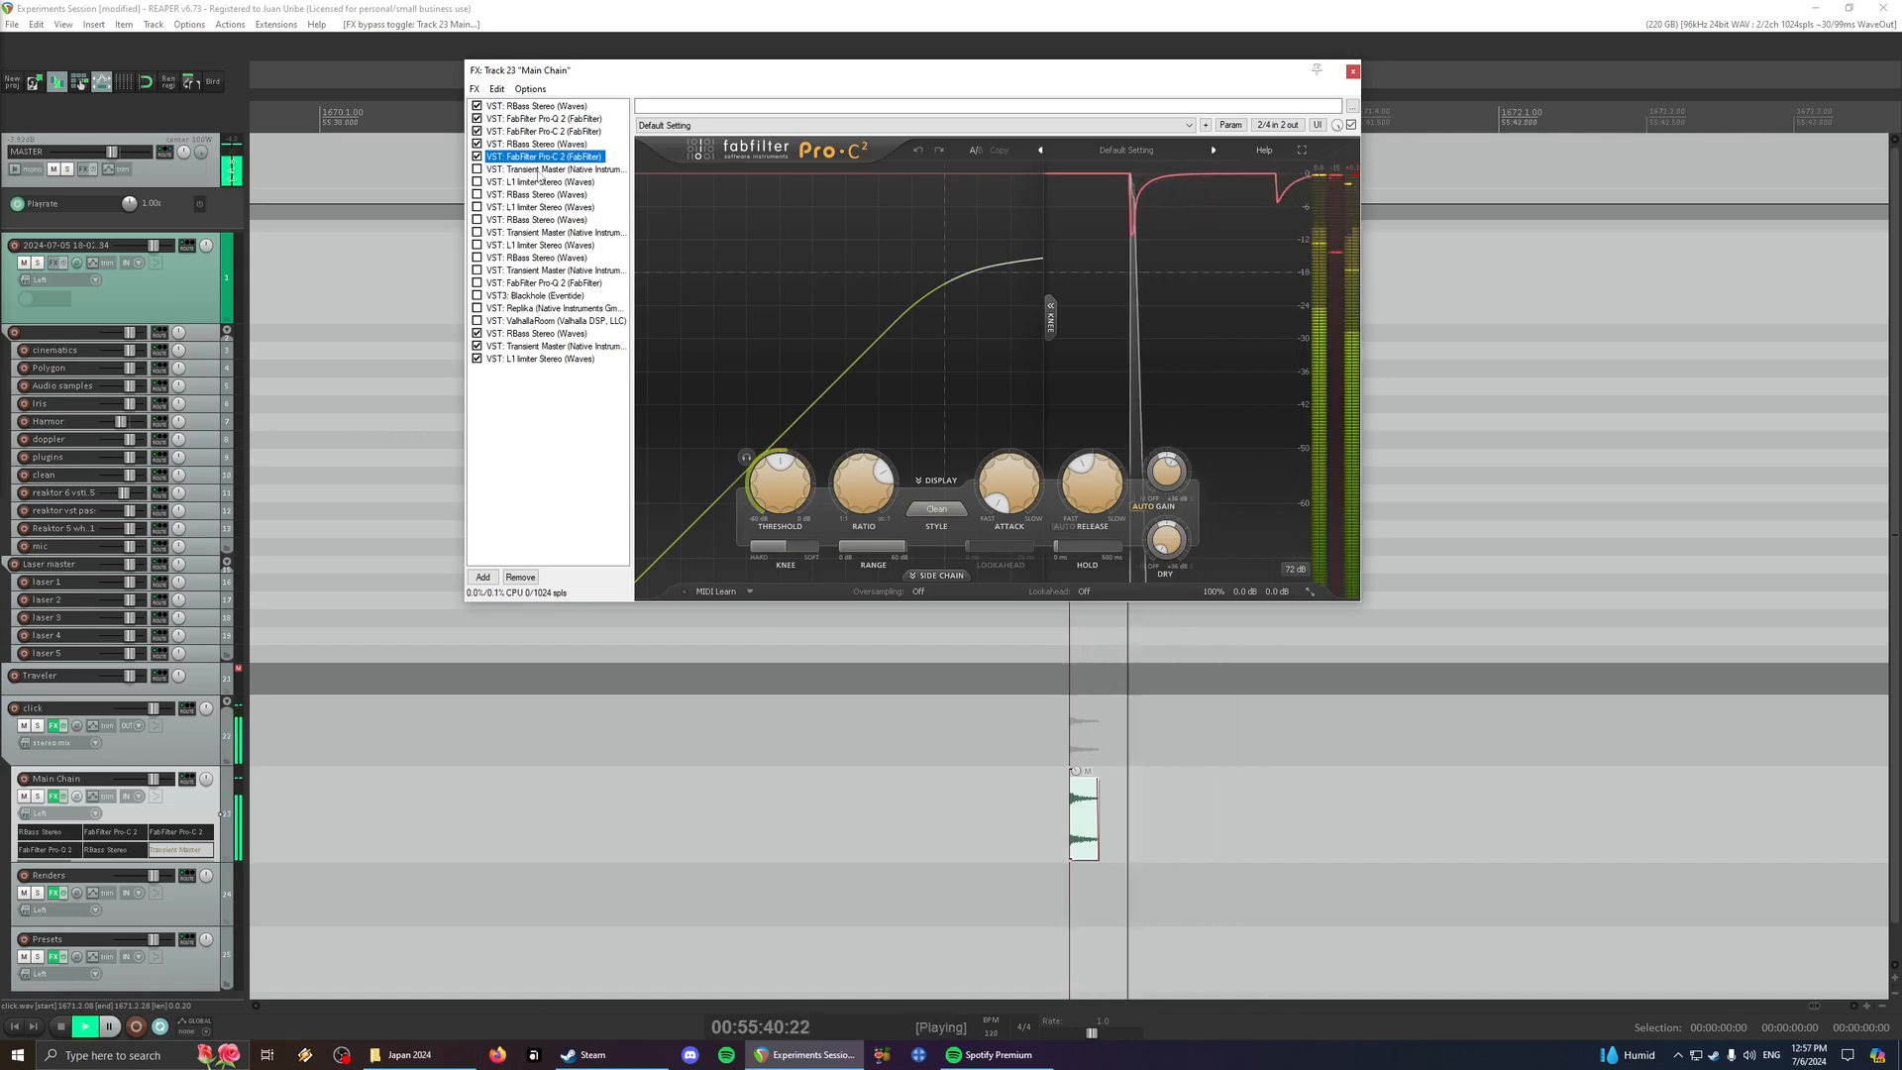
click(538, 171)
key(space)
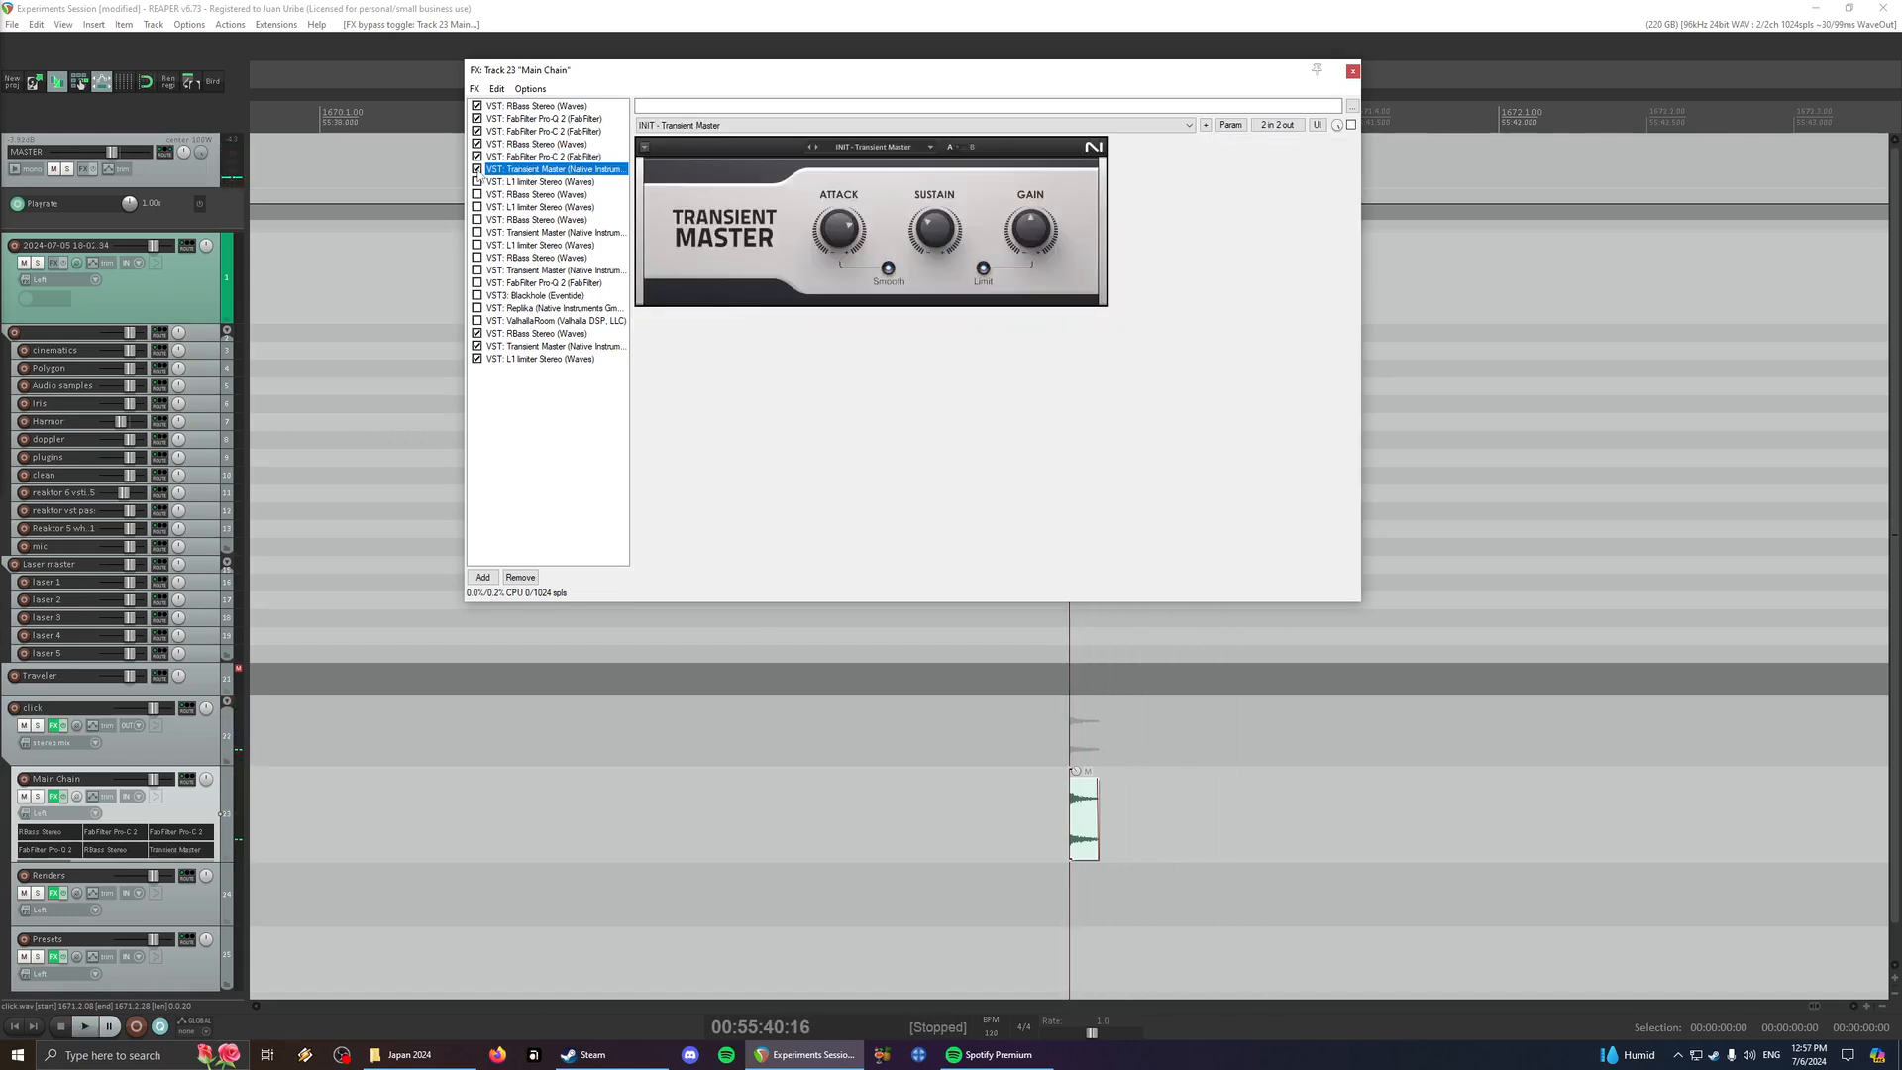
key(space)
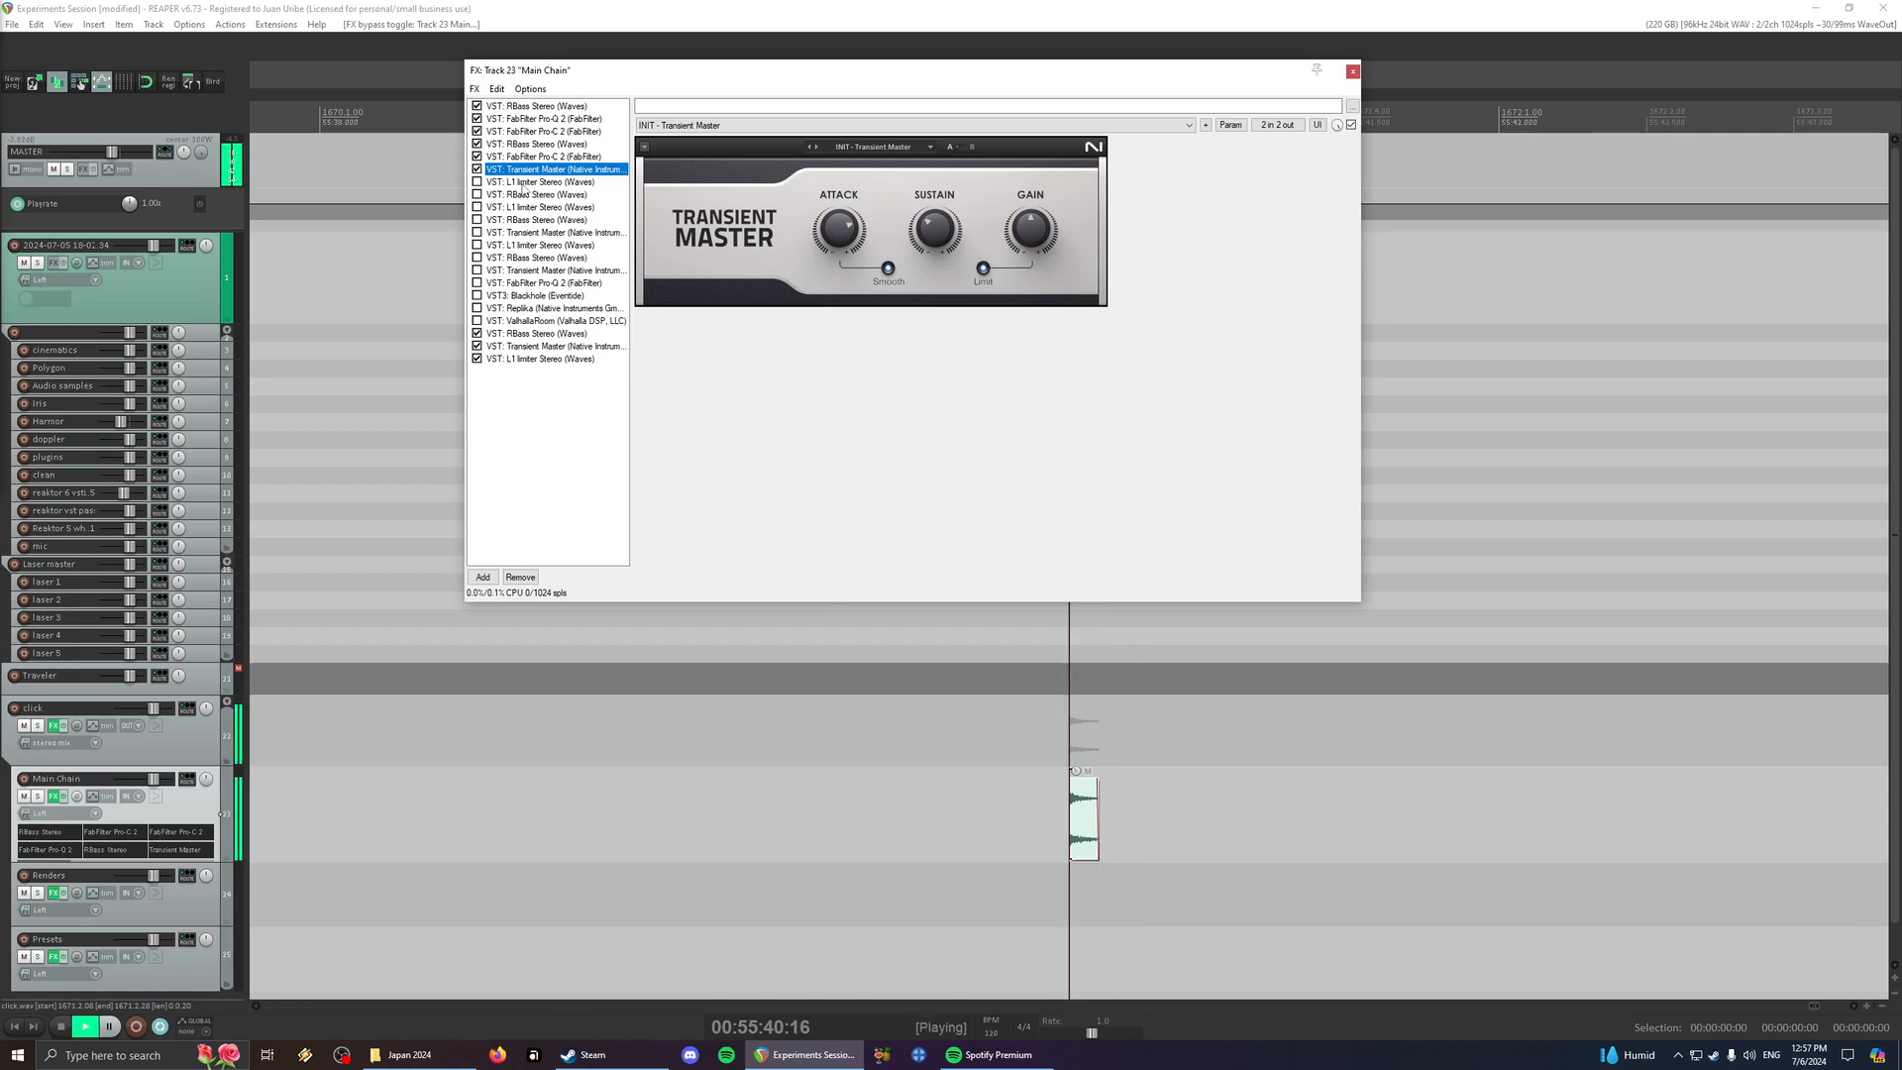
- Enable the first L1 limiter in the chain and play the click several times through it
click(522, 183)
click(477, 182)
key(space)
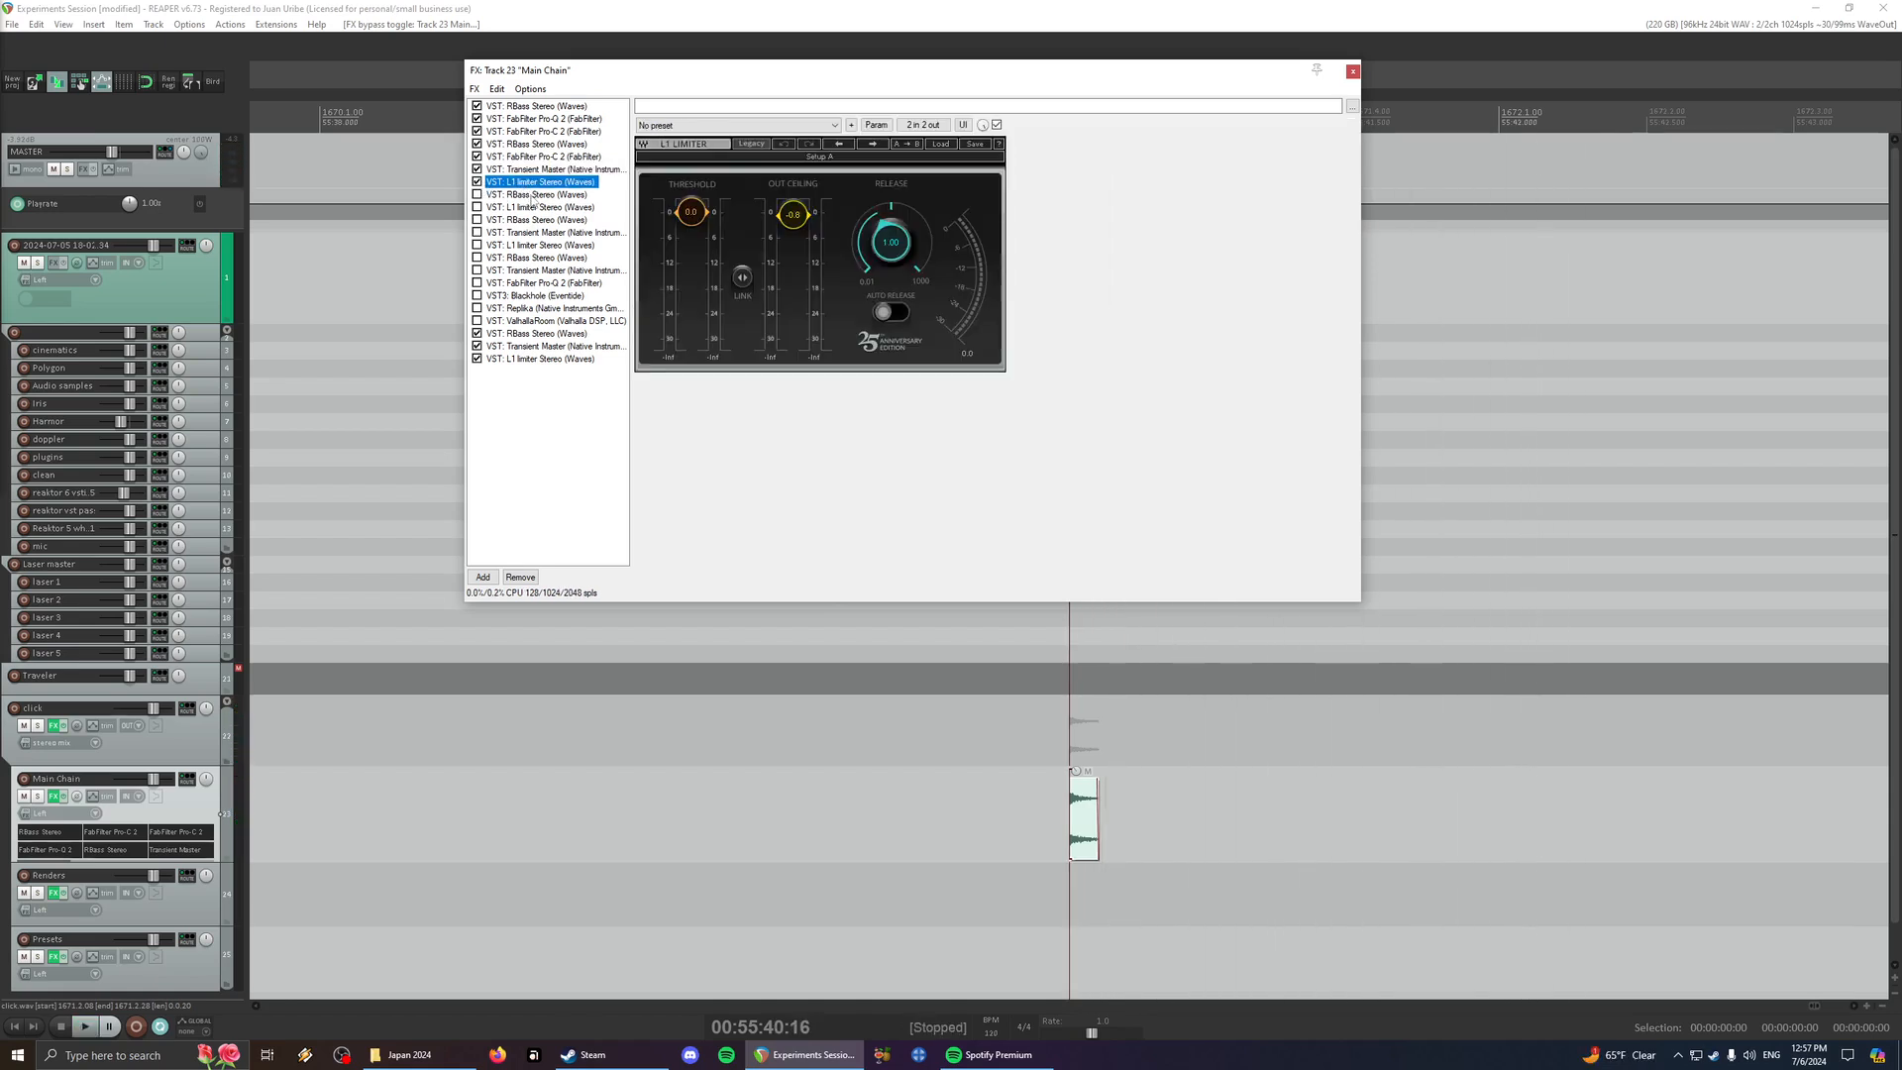
key(space)
key(space)
- Enable the third RBass, directly after the first L1 limiter, and play the click repeatedly
key(space)
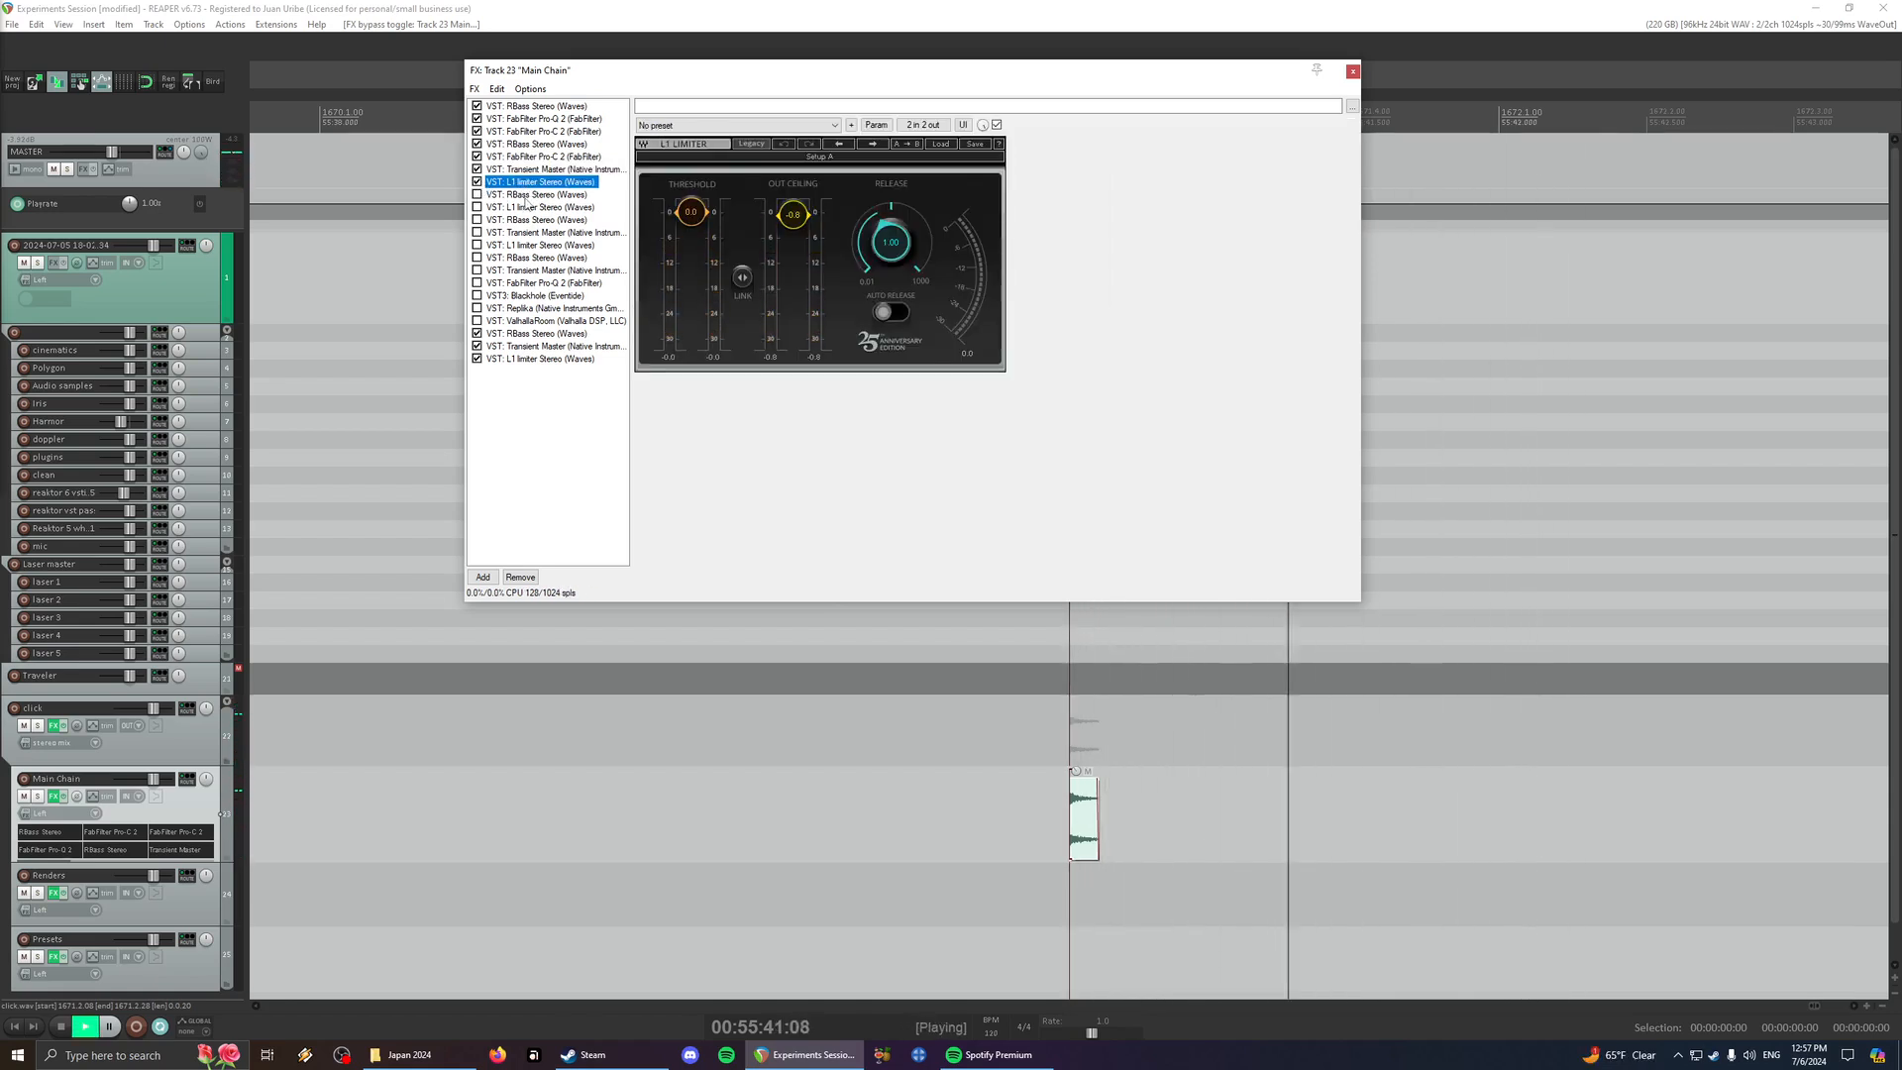
key(space)
click(524, 195)
key(space)
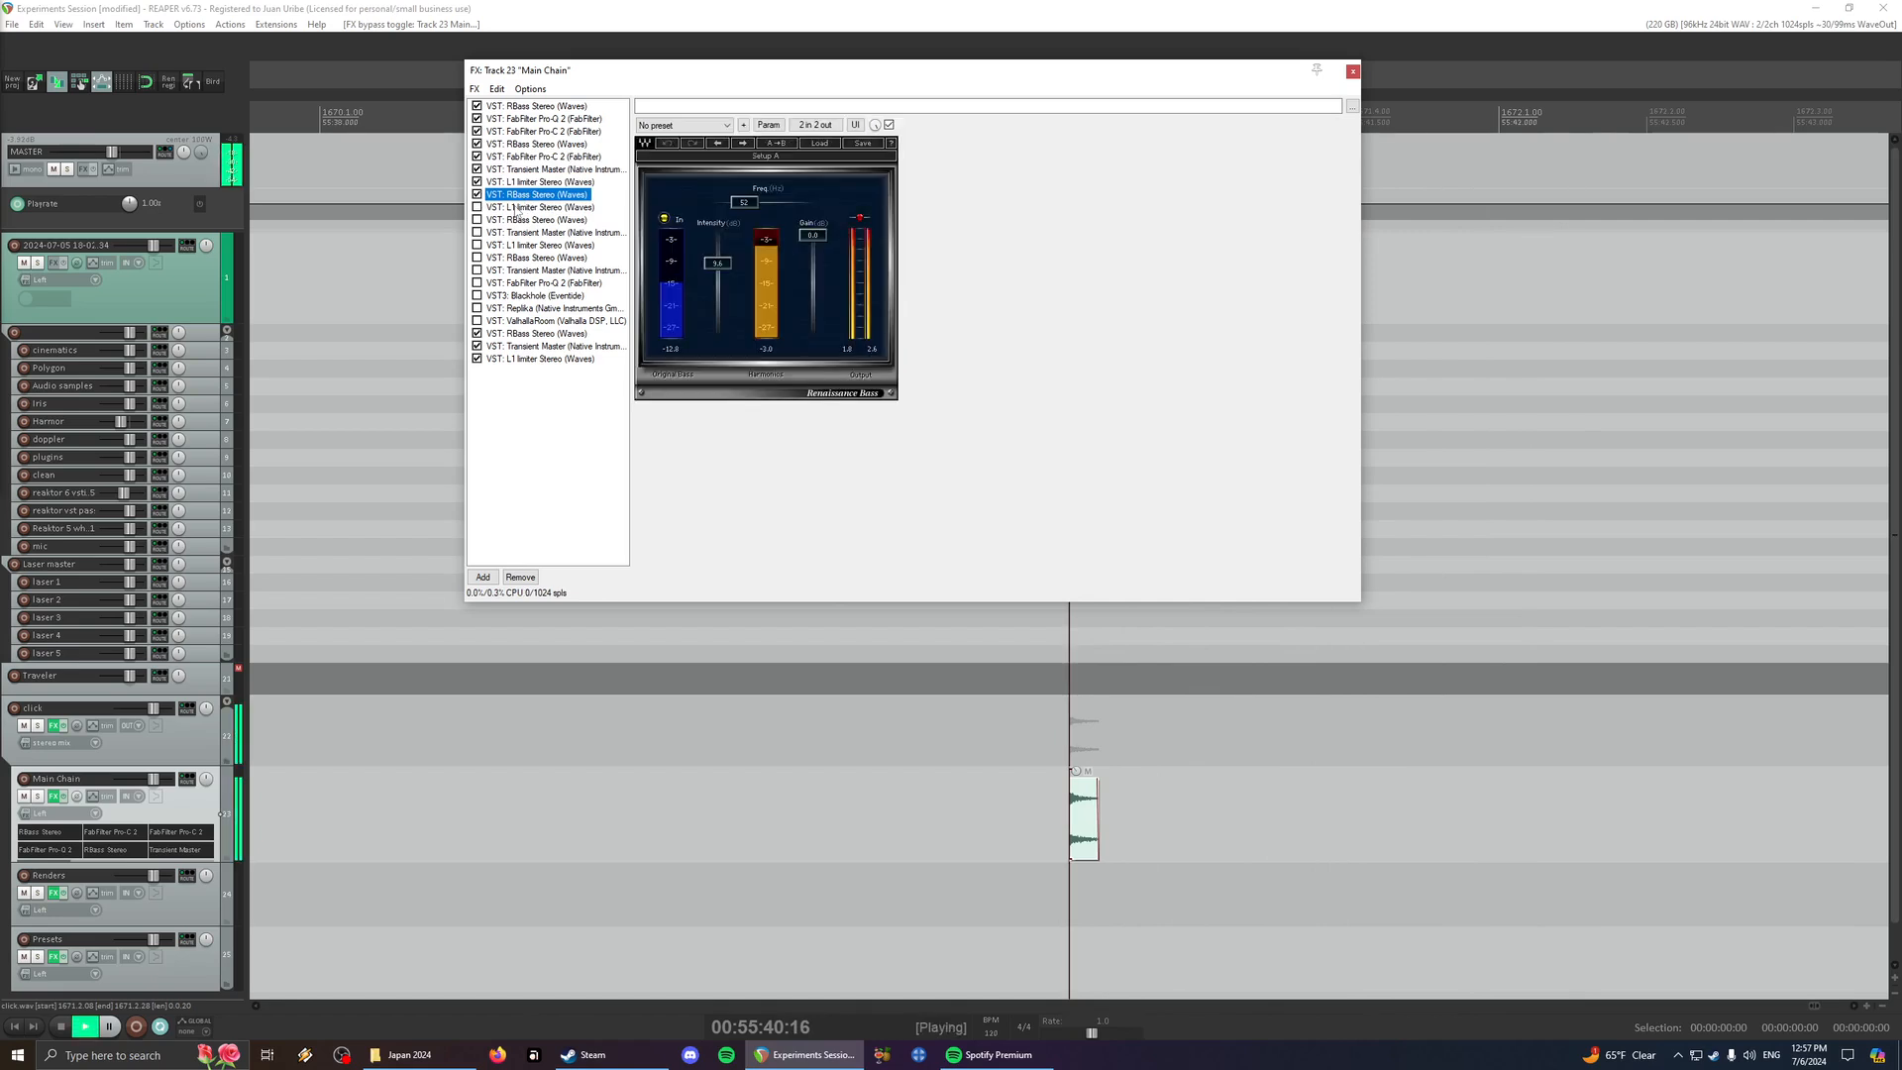
key(space)
key(space)
key(space)
key(space)
key(space)
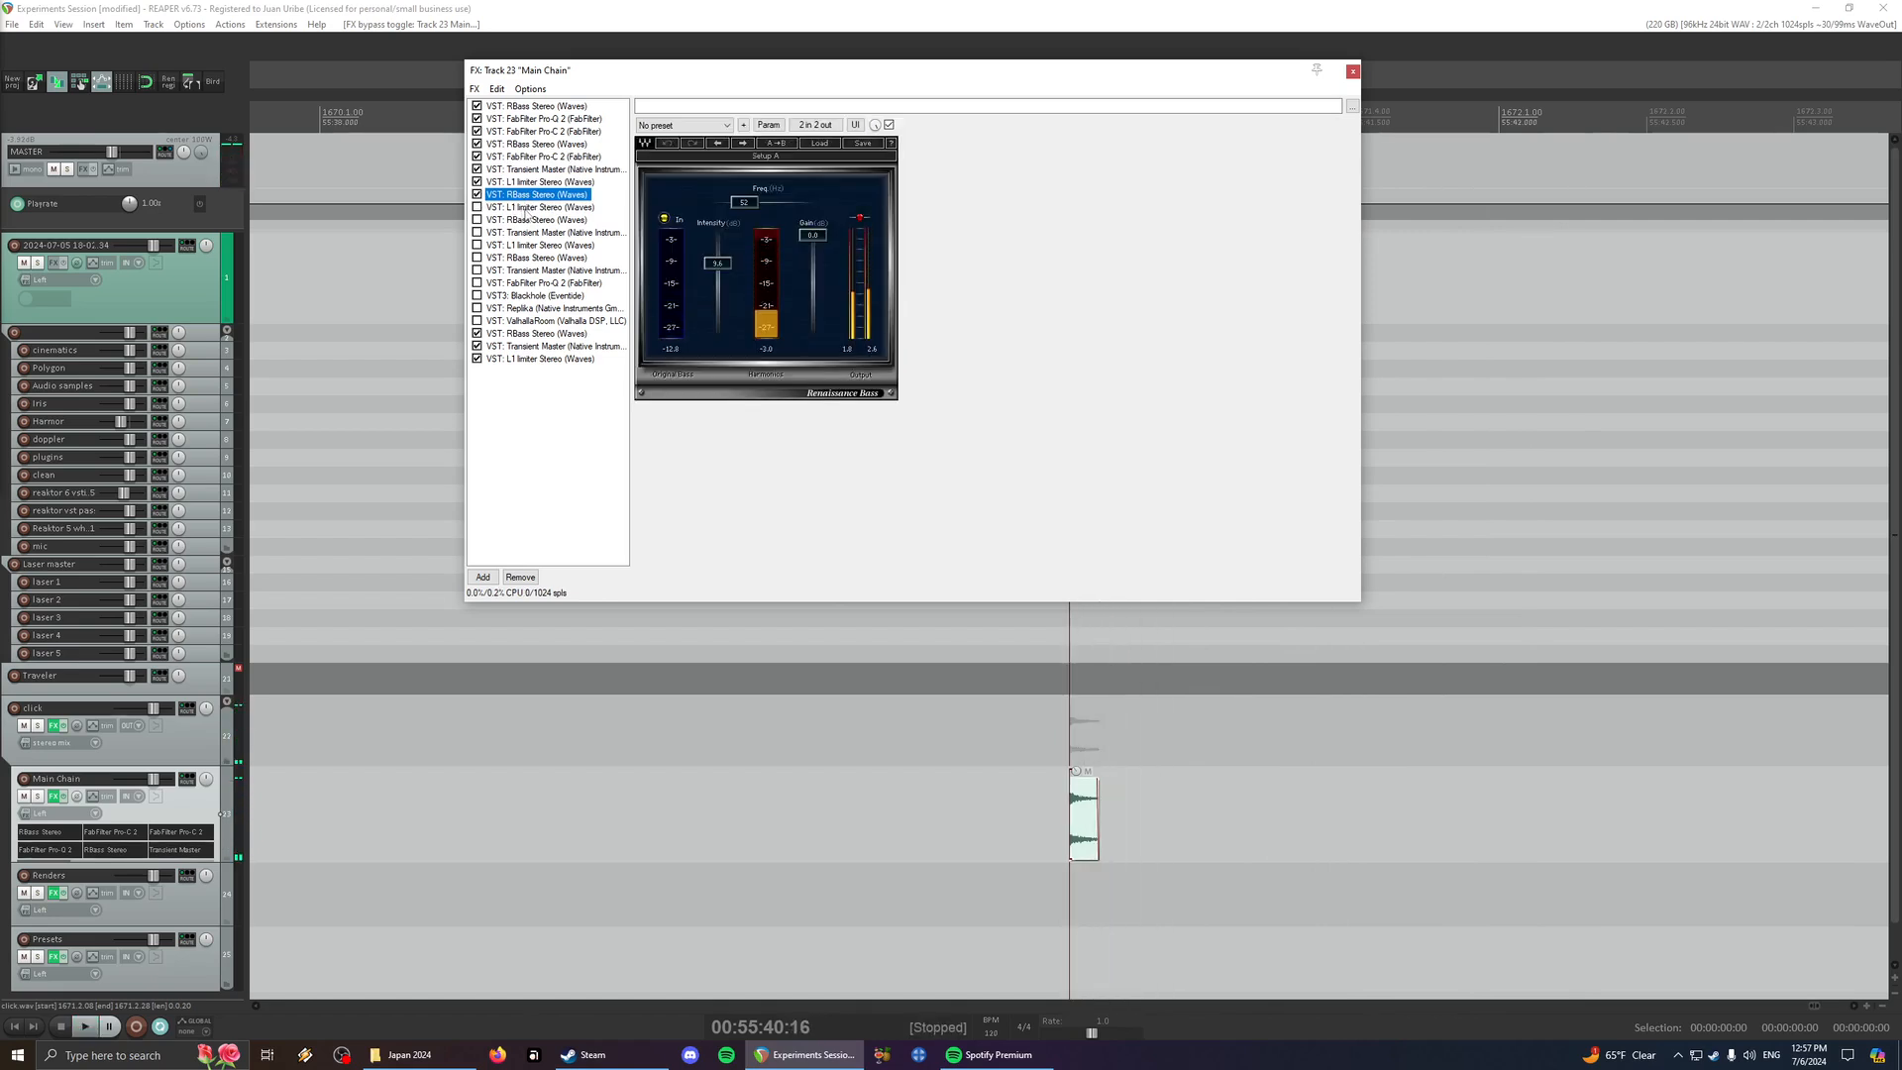
- Enable the second L1 limiter and the fourth RBass, and audition the click
click(524, 208)
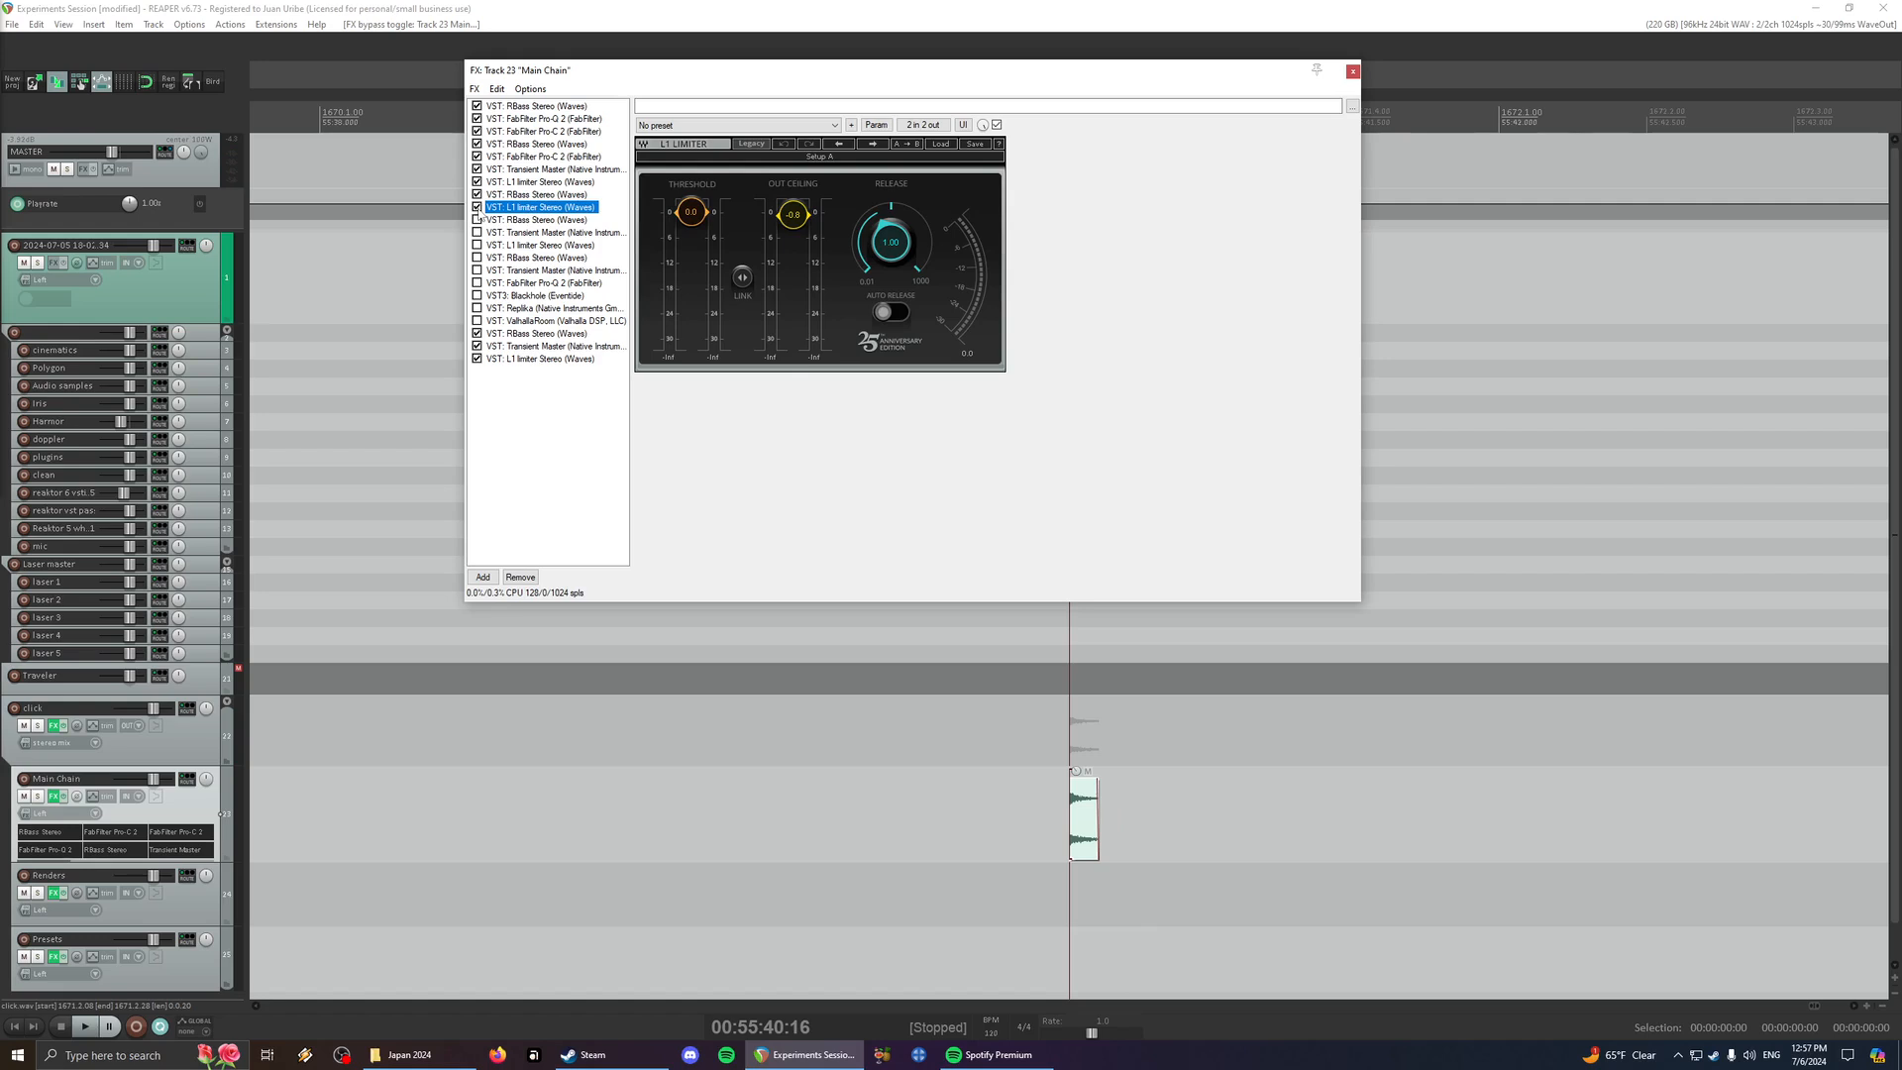
click(487, 220)
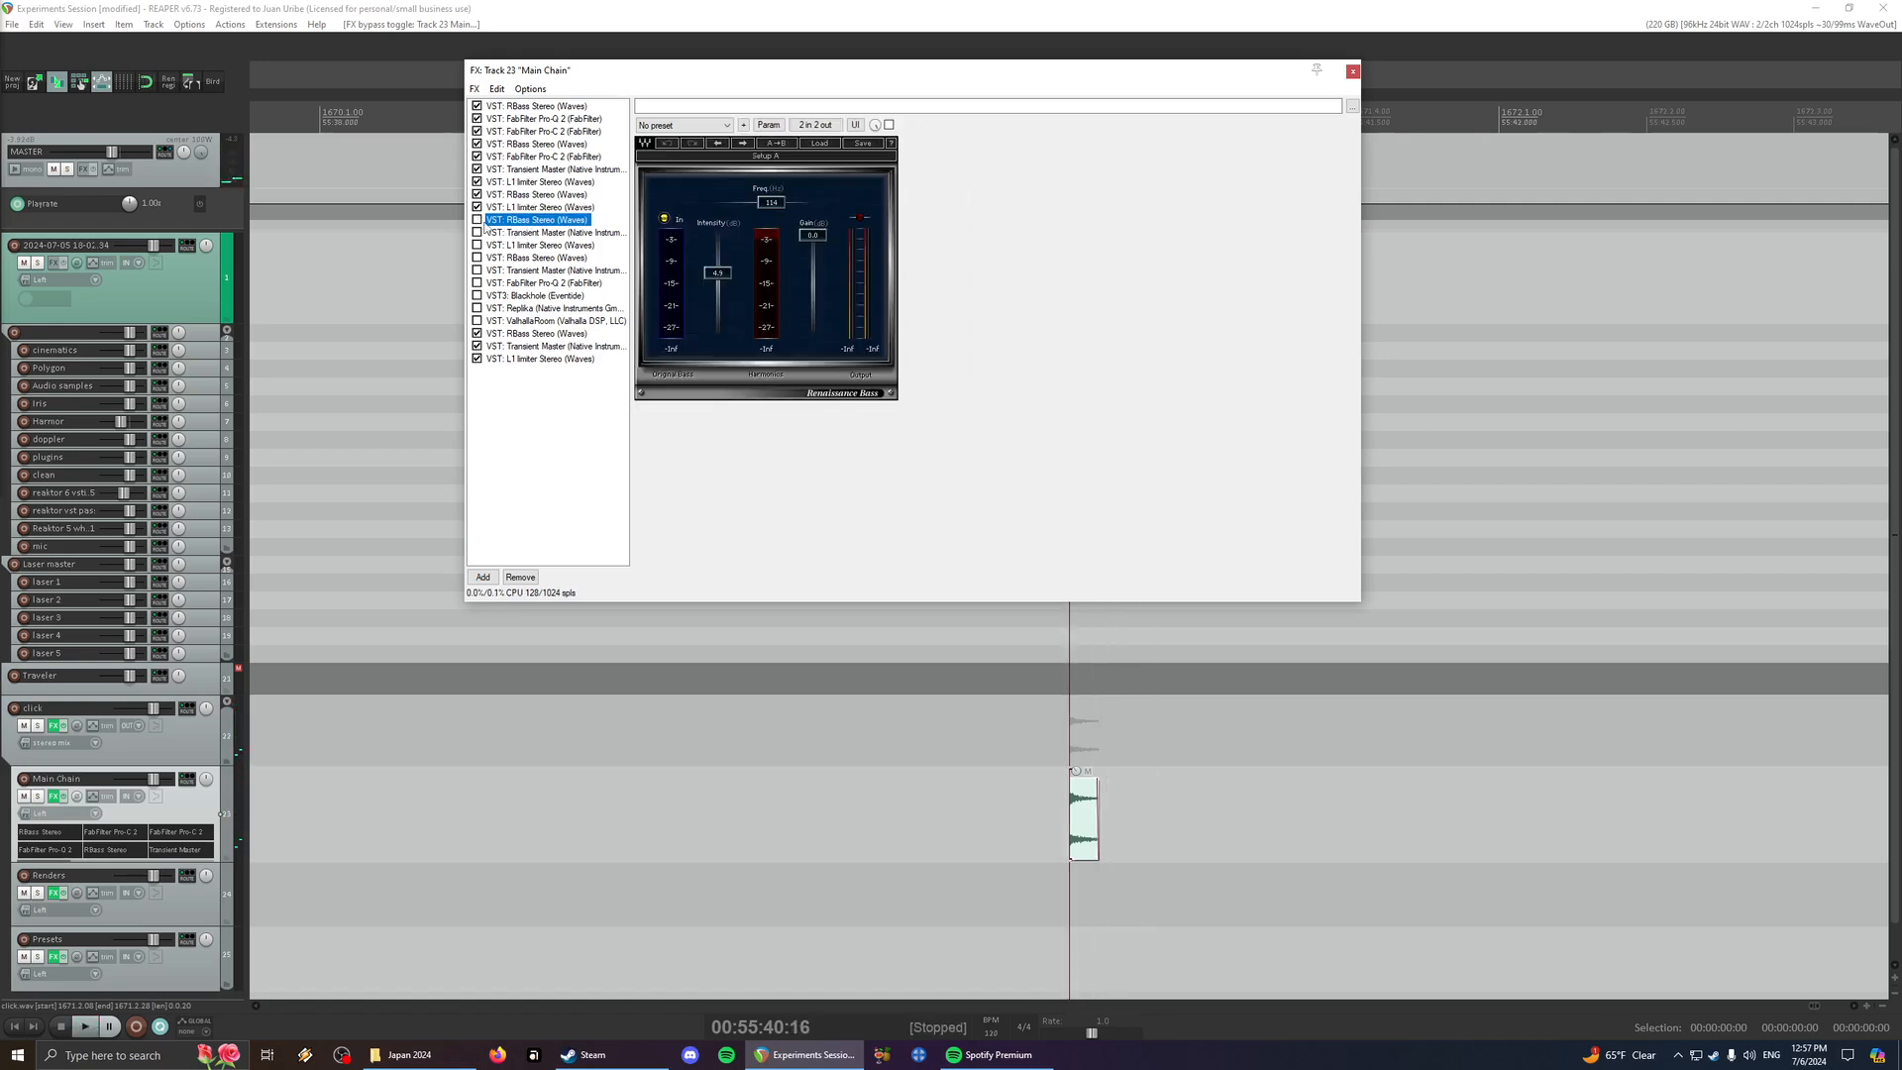
click(476, 220)
key(space)
key(space)
- Enable the second Transient Master and replay the click to hear its effect
click(527, 234)
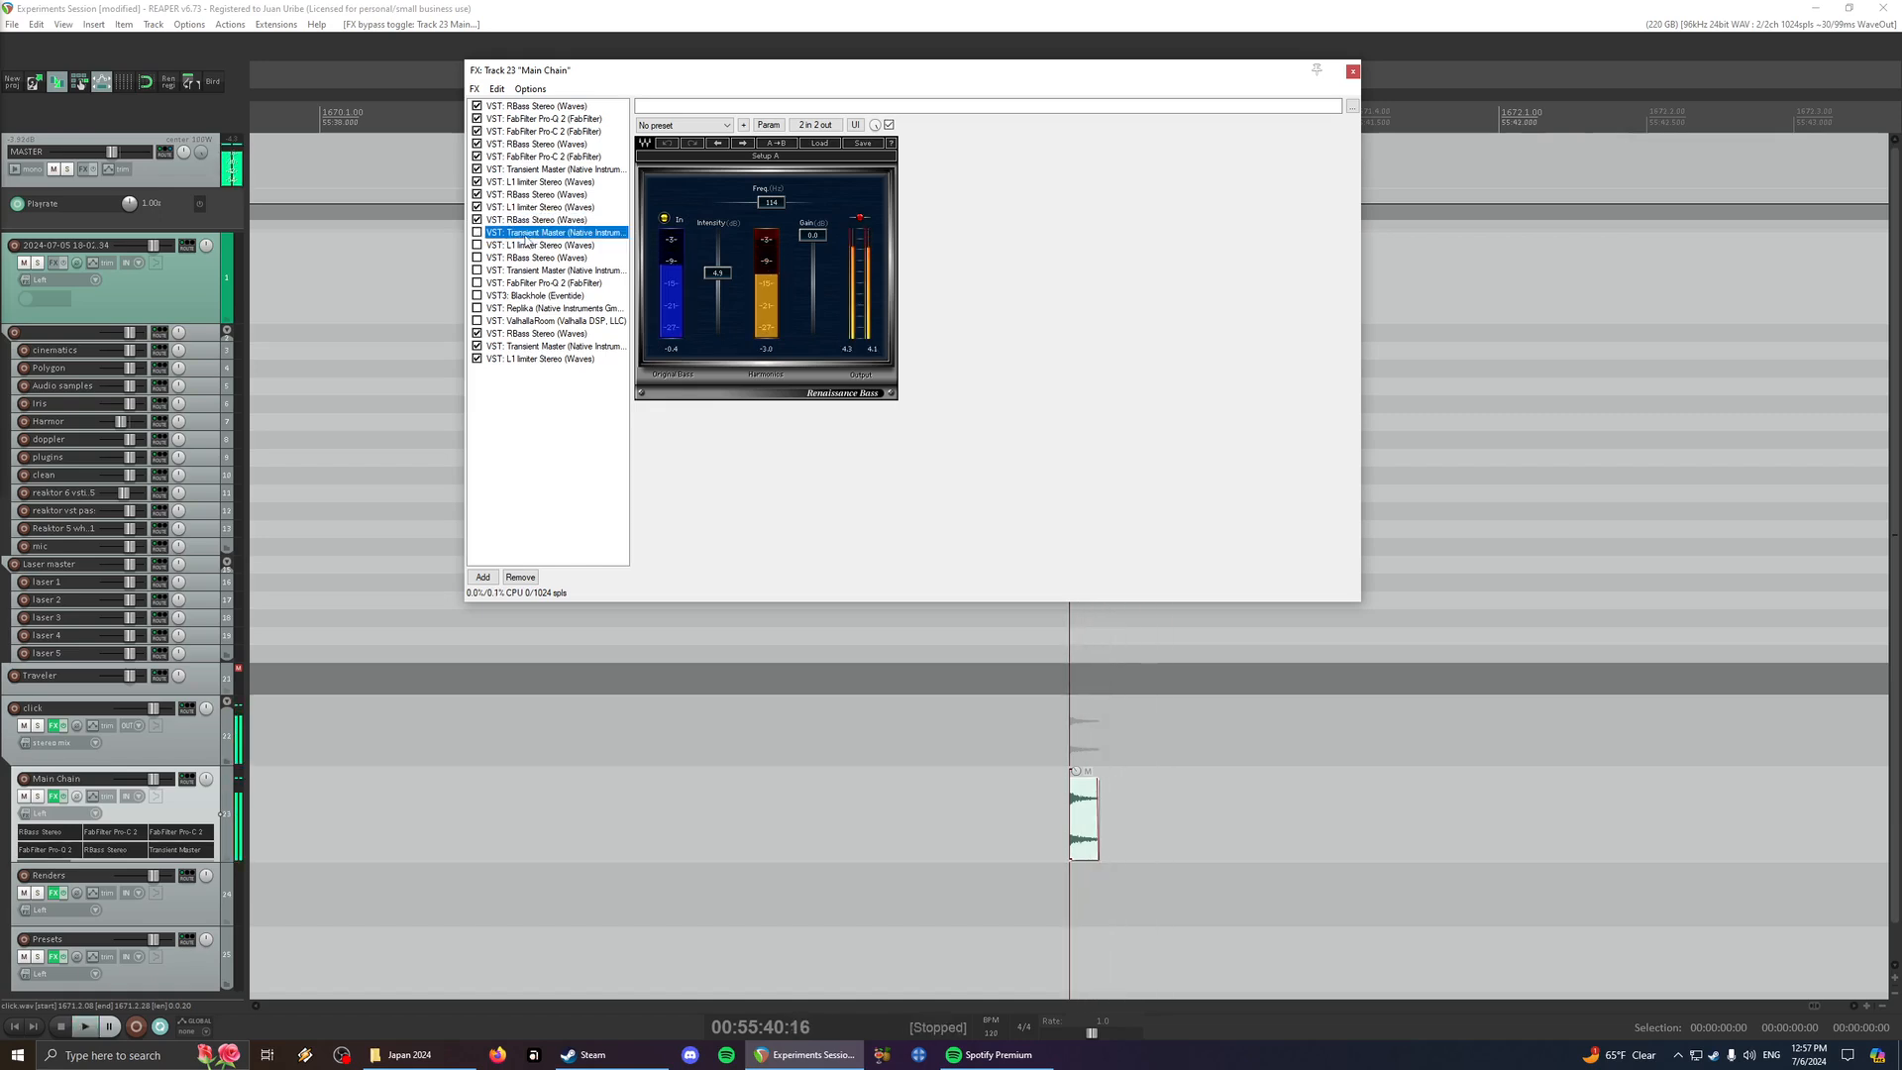
click(478, 233)
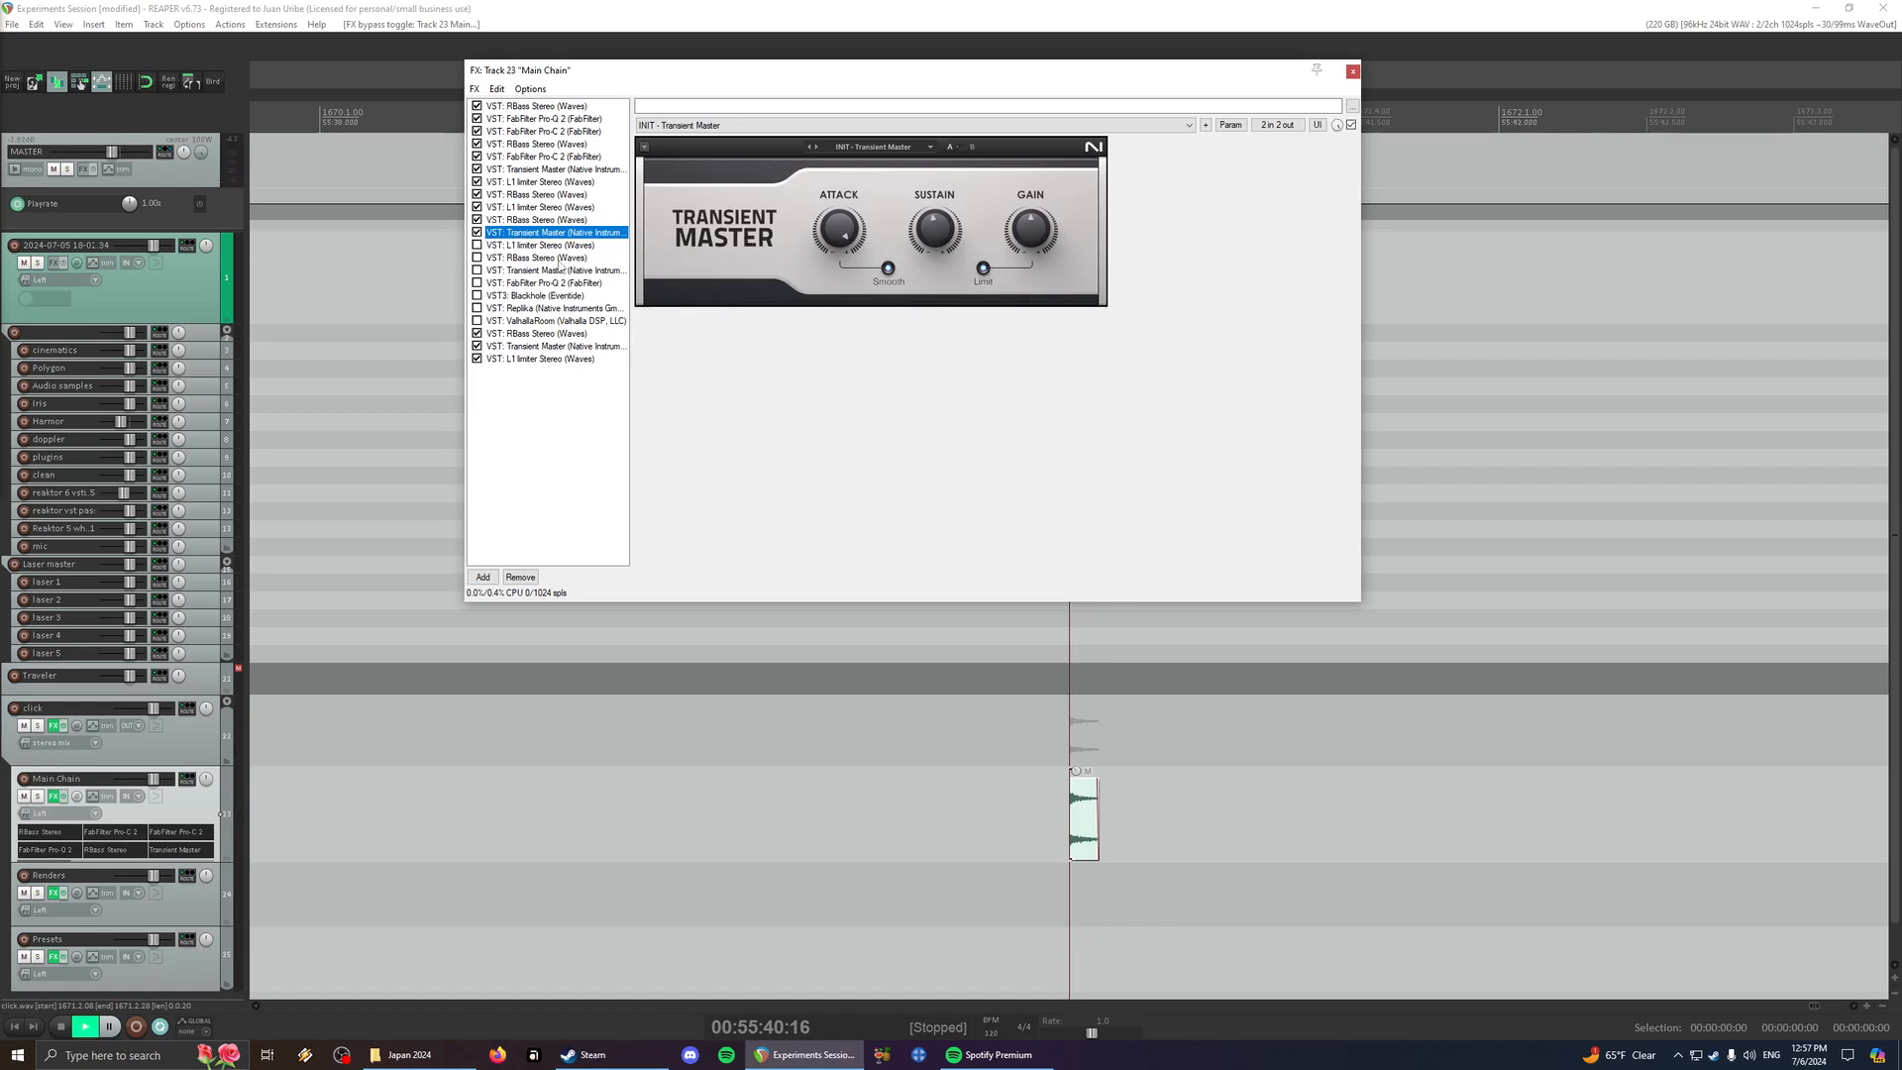
key(space)
key(space)
key(space)
- Enable the third L1 limiter and the fifth RBass, playing the click with each addition
click(543, 245)
click(477, 245)
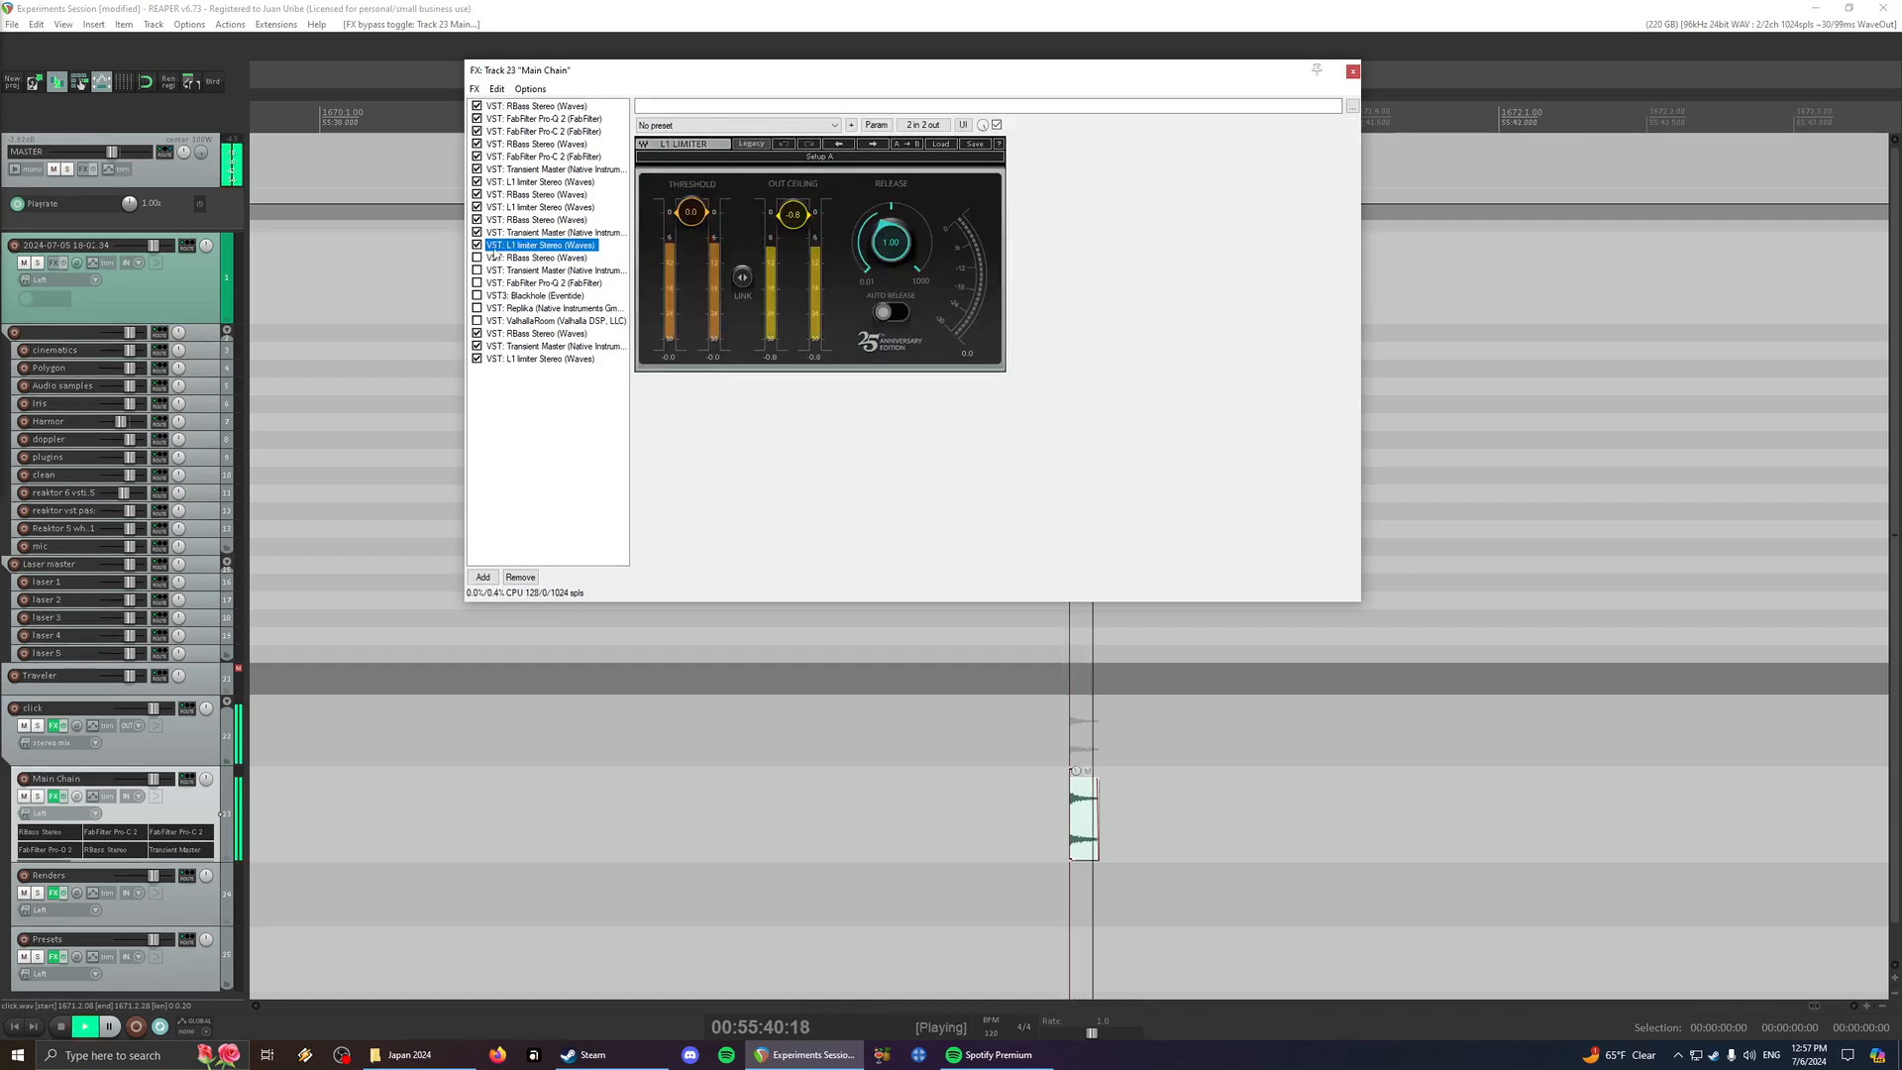
key(space)
key(space)
click(514, 259)
click(478, 258)
key(space)
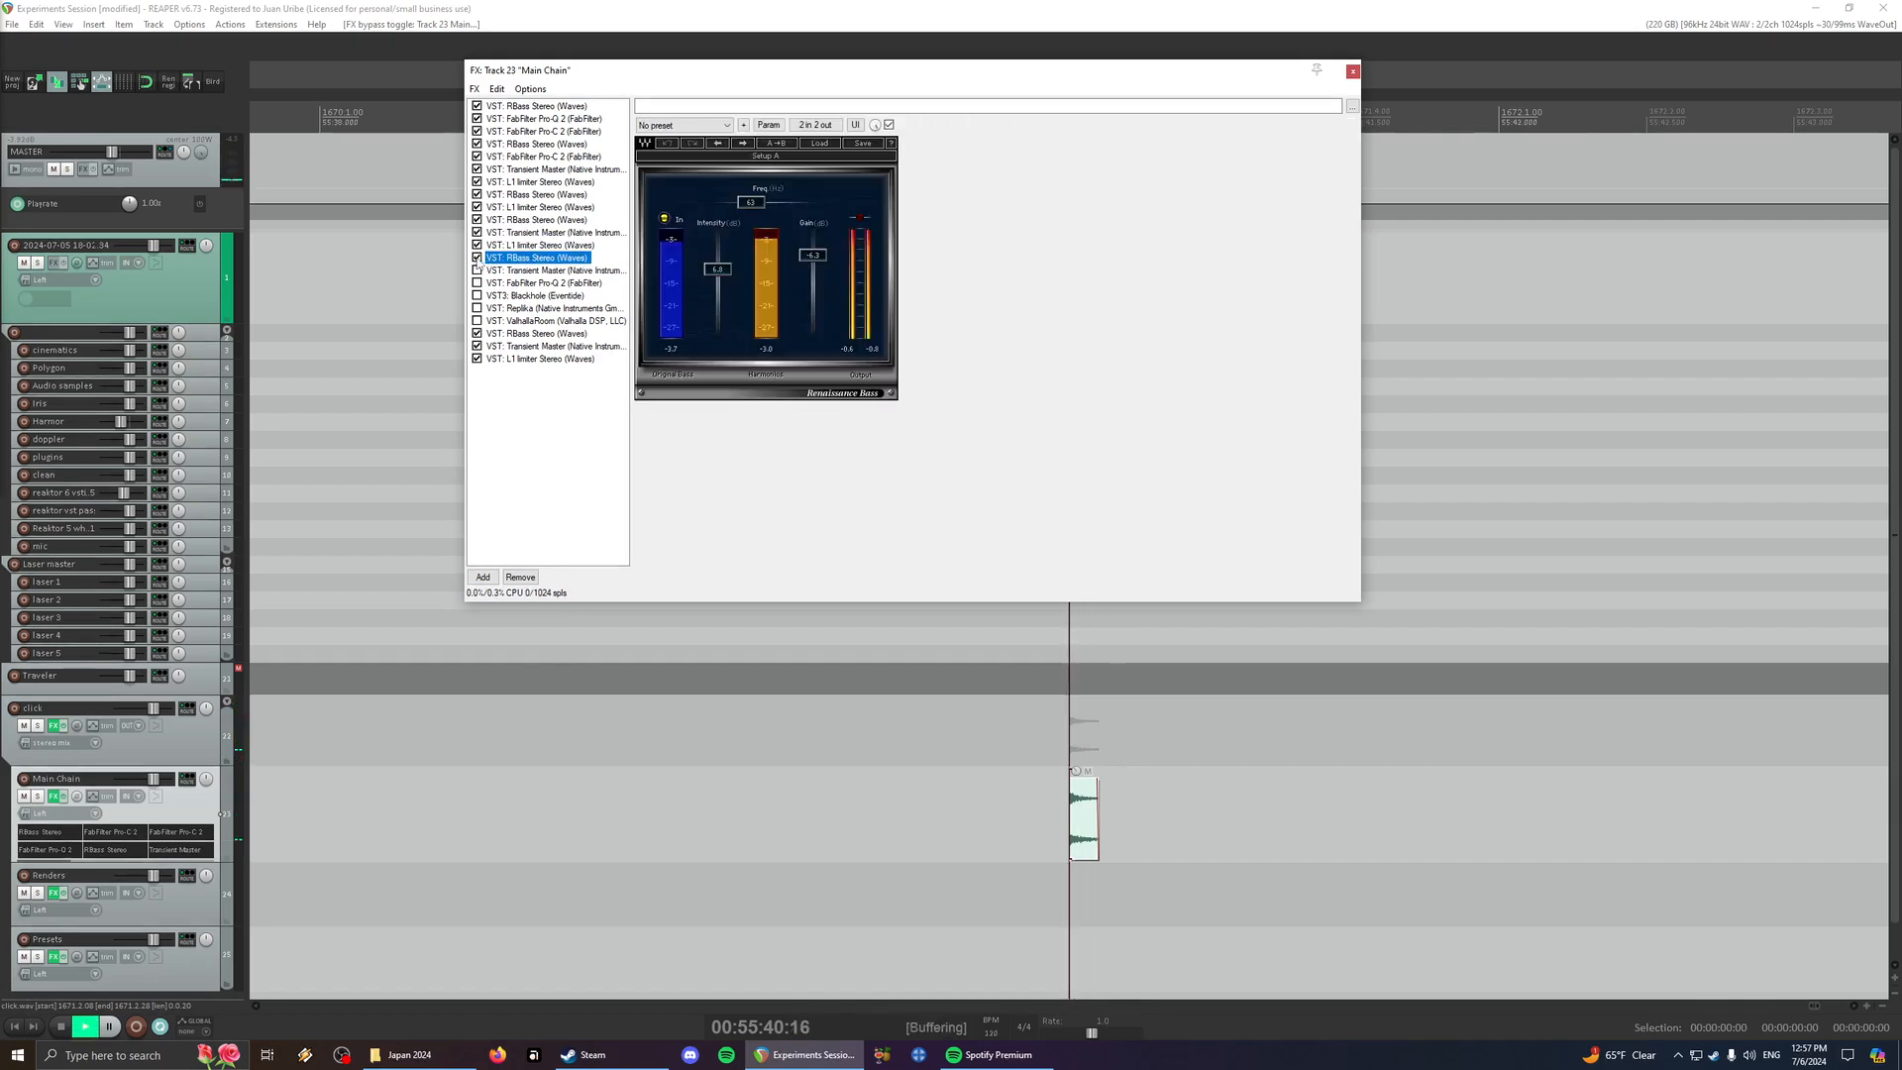
key(space)
- Enable the third Transient Master and the second FabFilter Pro-Q 2, and replay the click through both
click(491, 271)
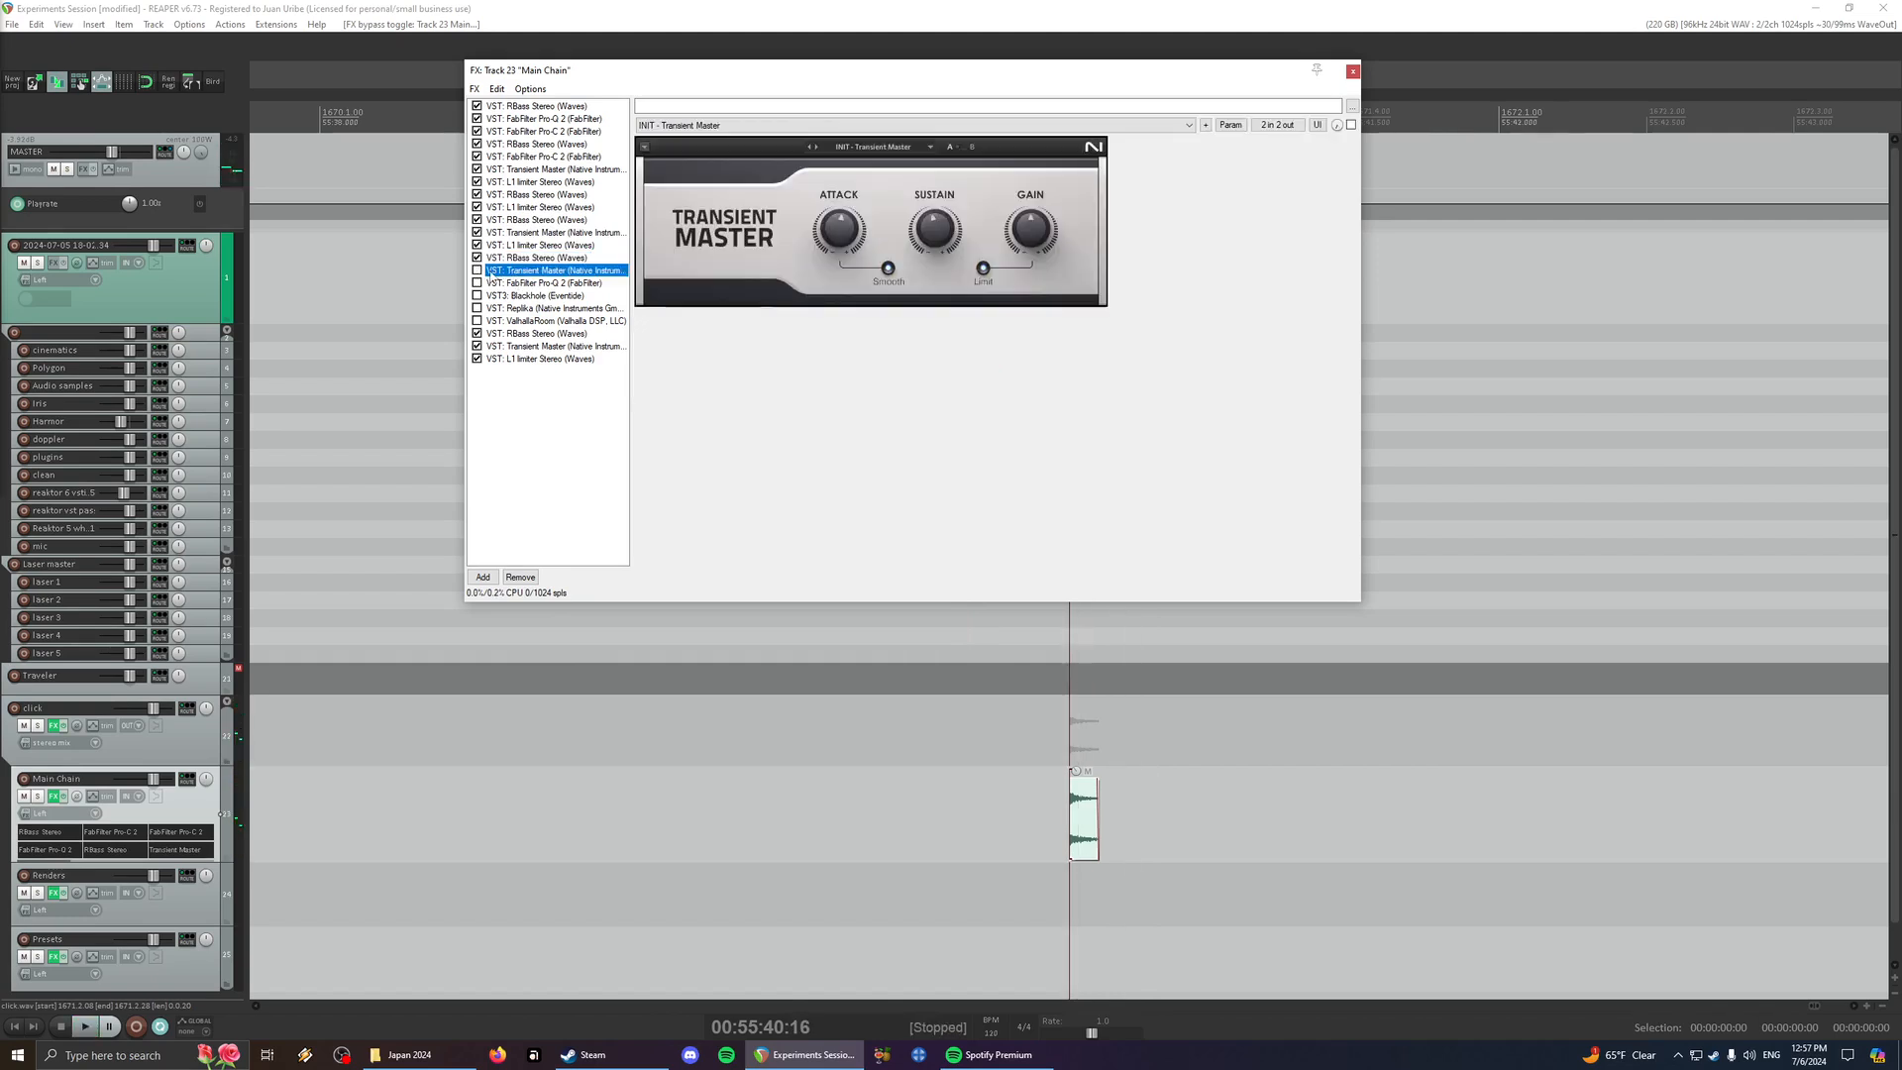
click(481, 283)
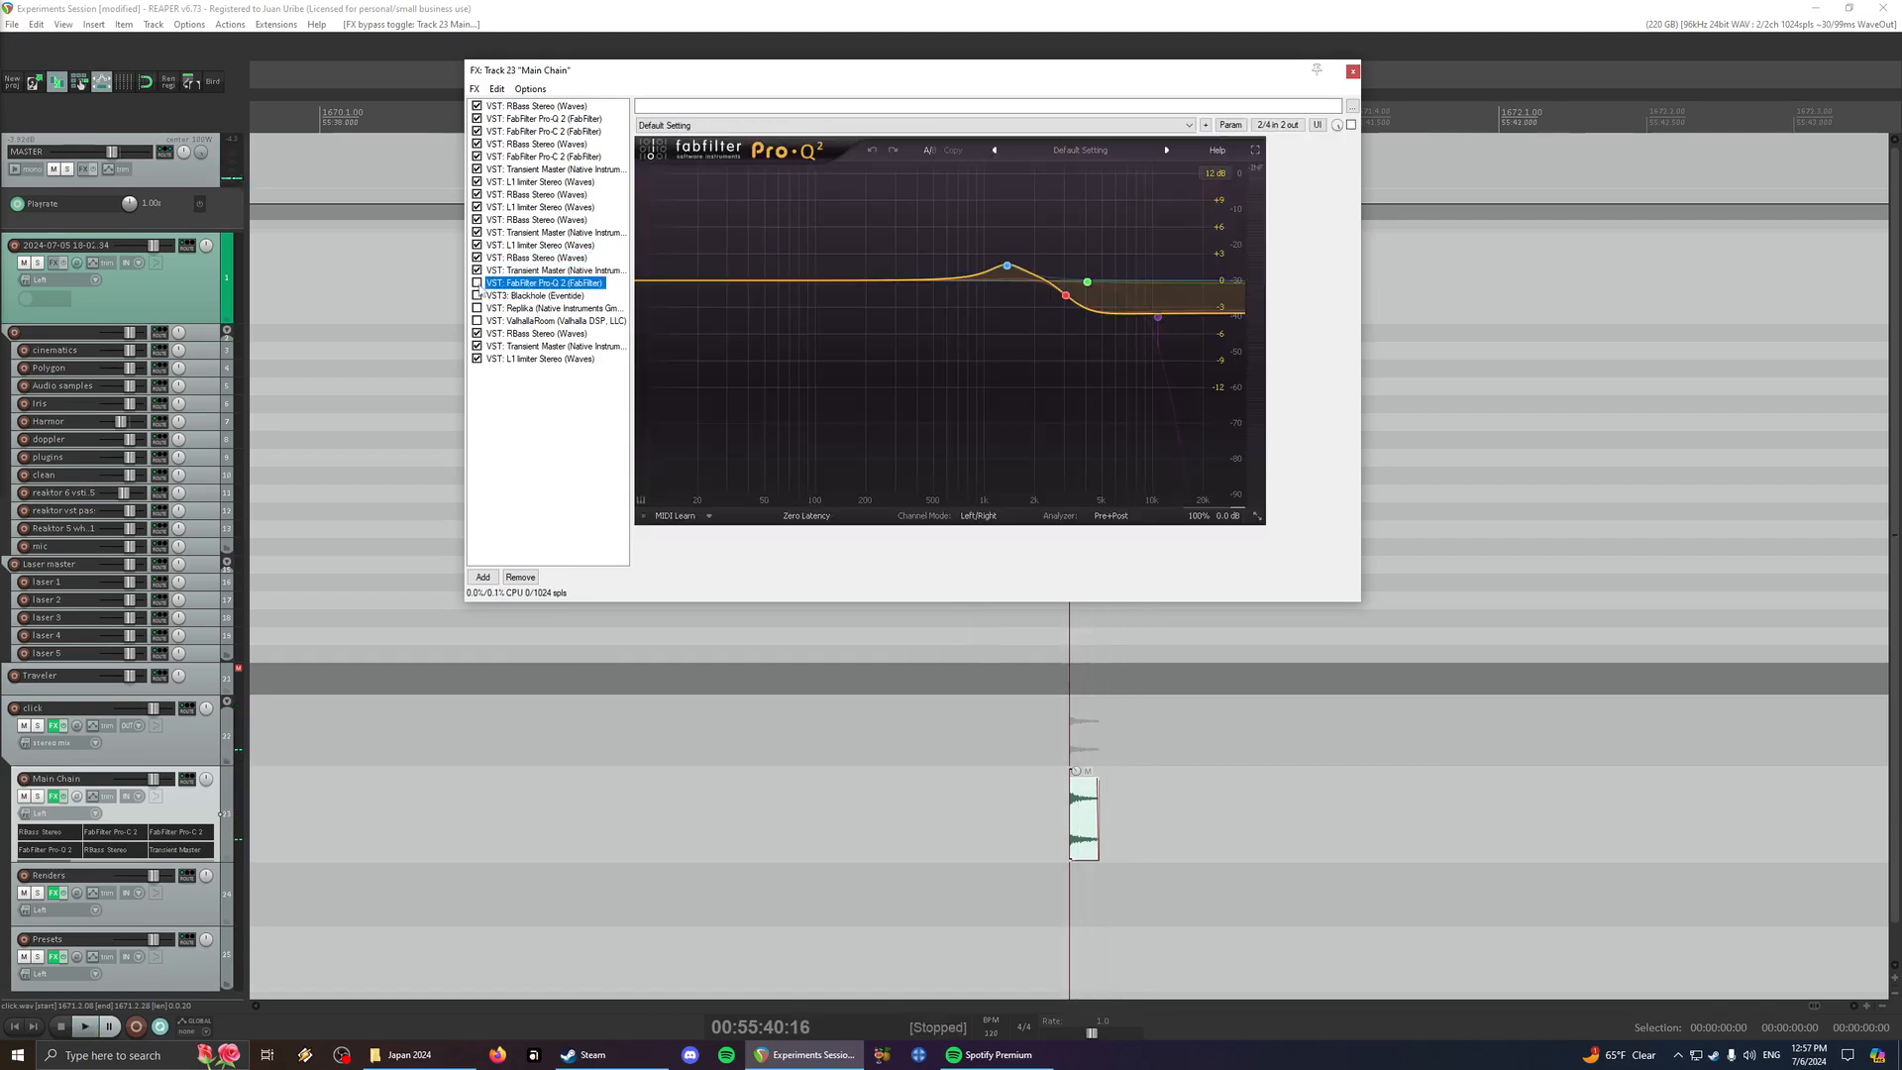
click(478, 284)
key(space)
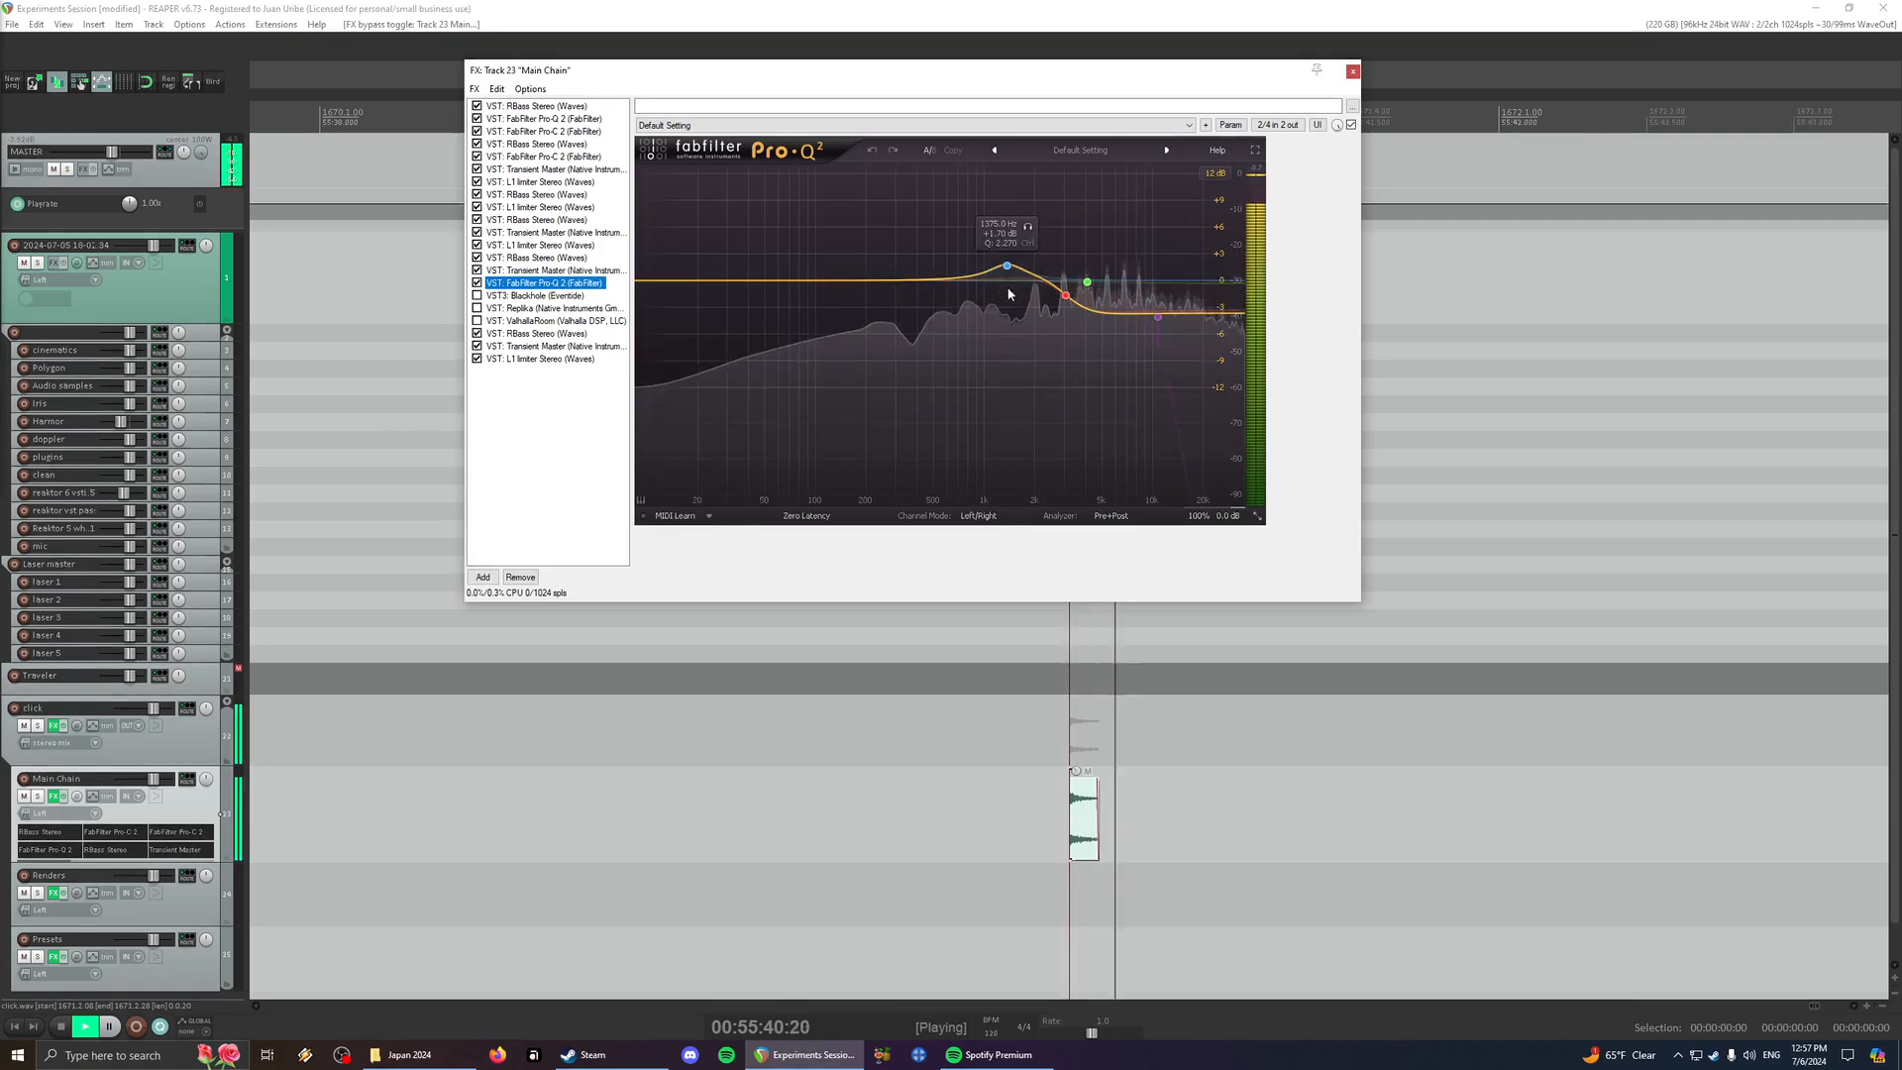
click(530, 271)
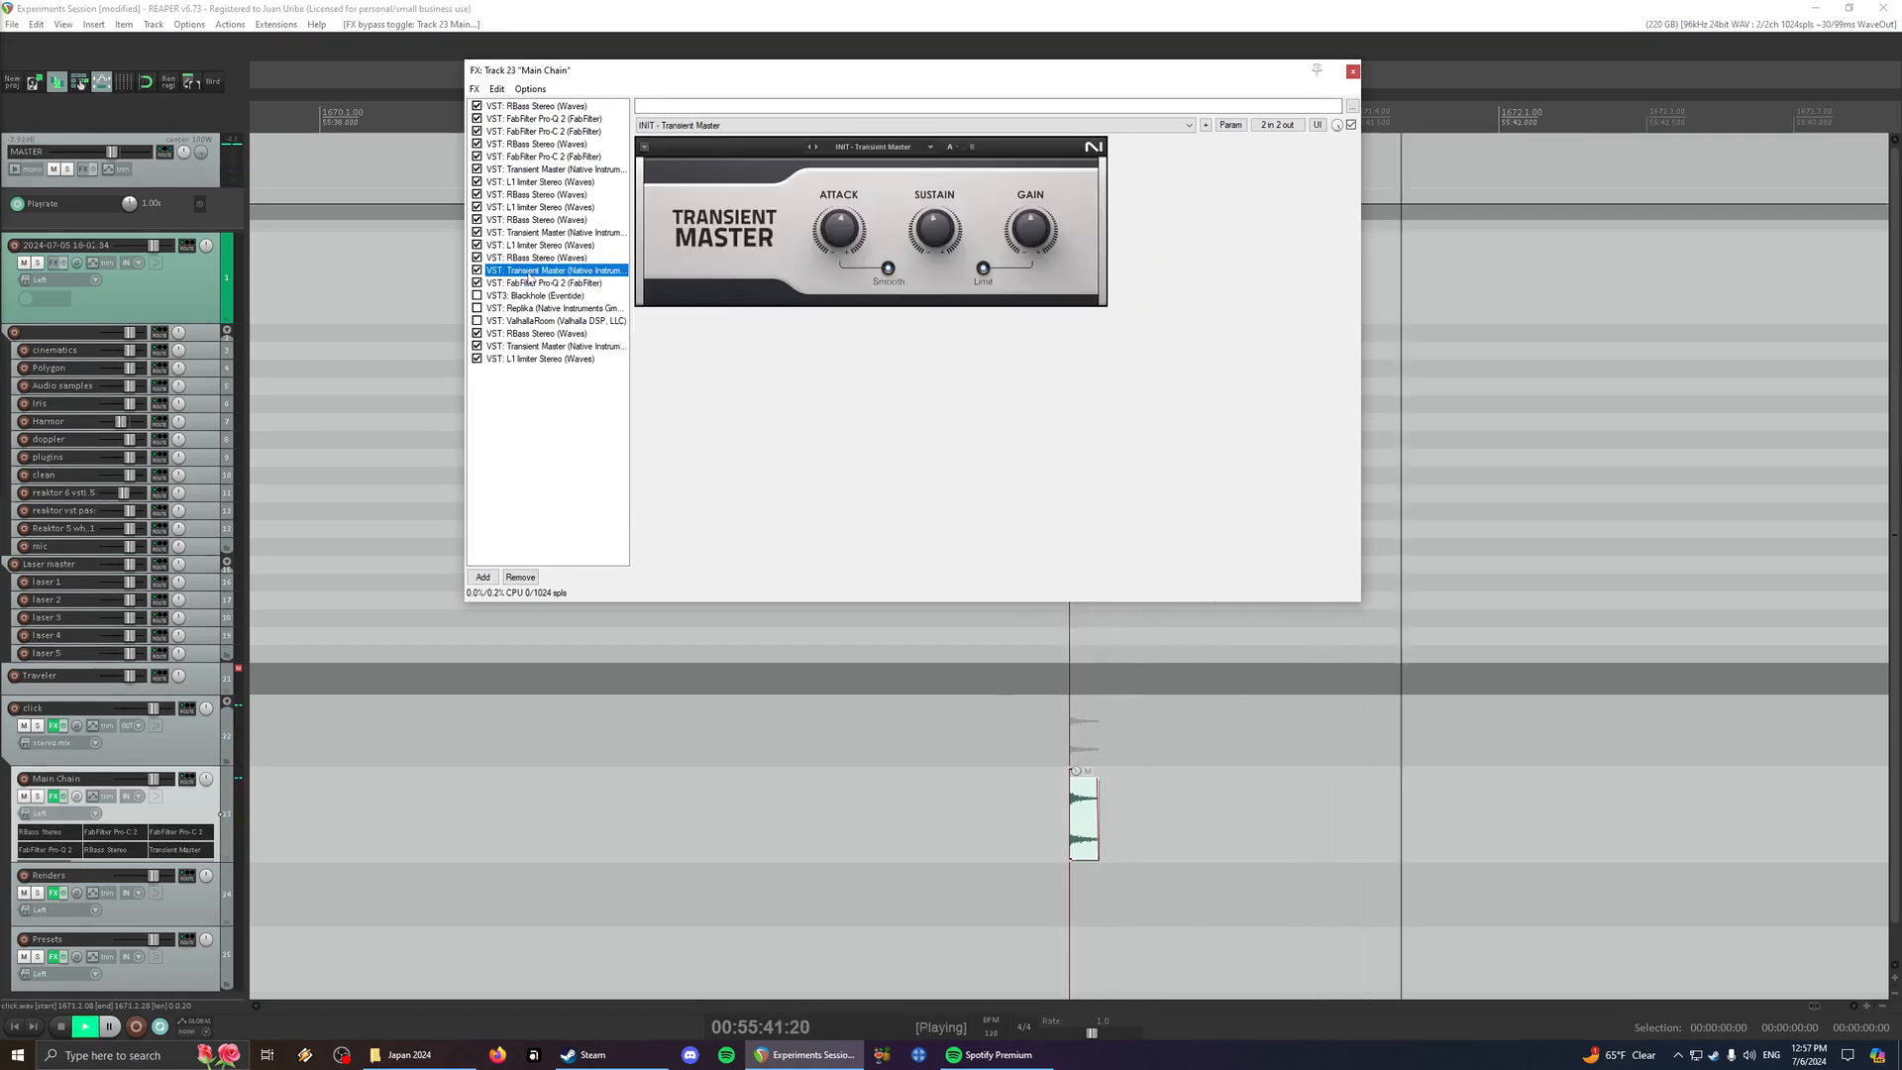
click(528, 284)
key(space)
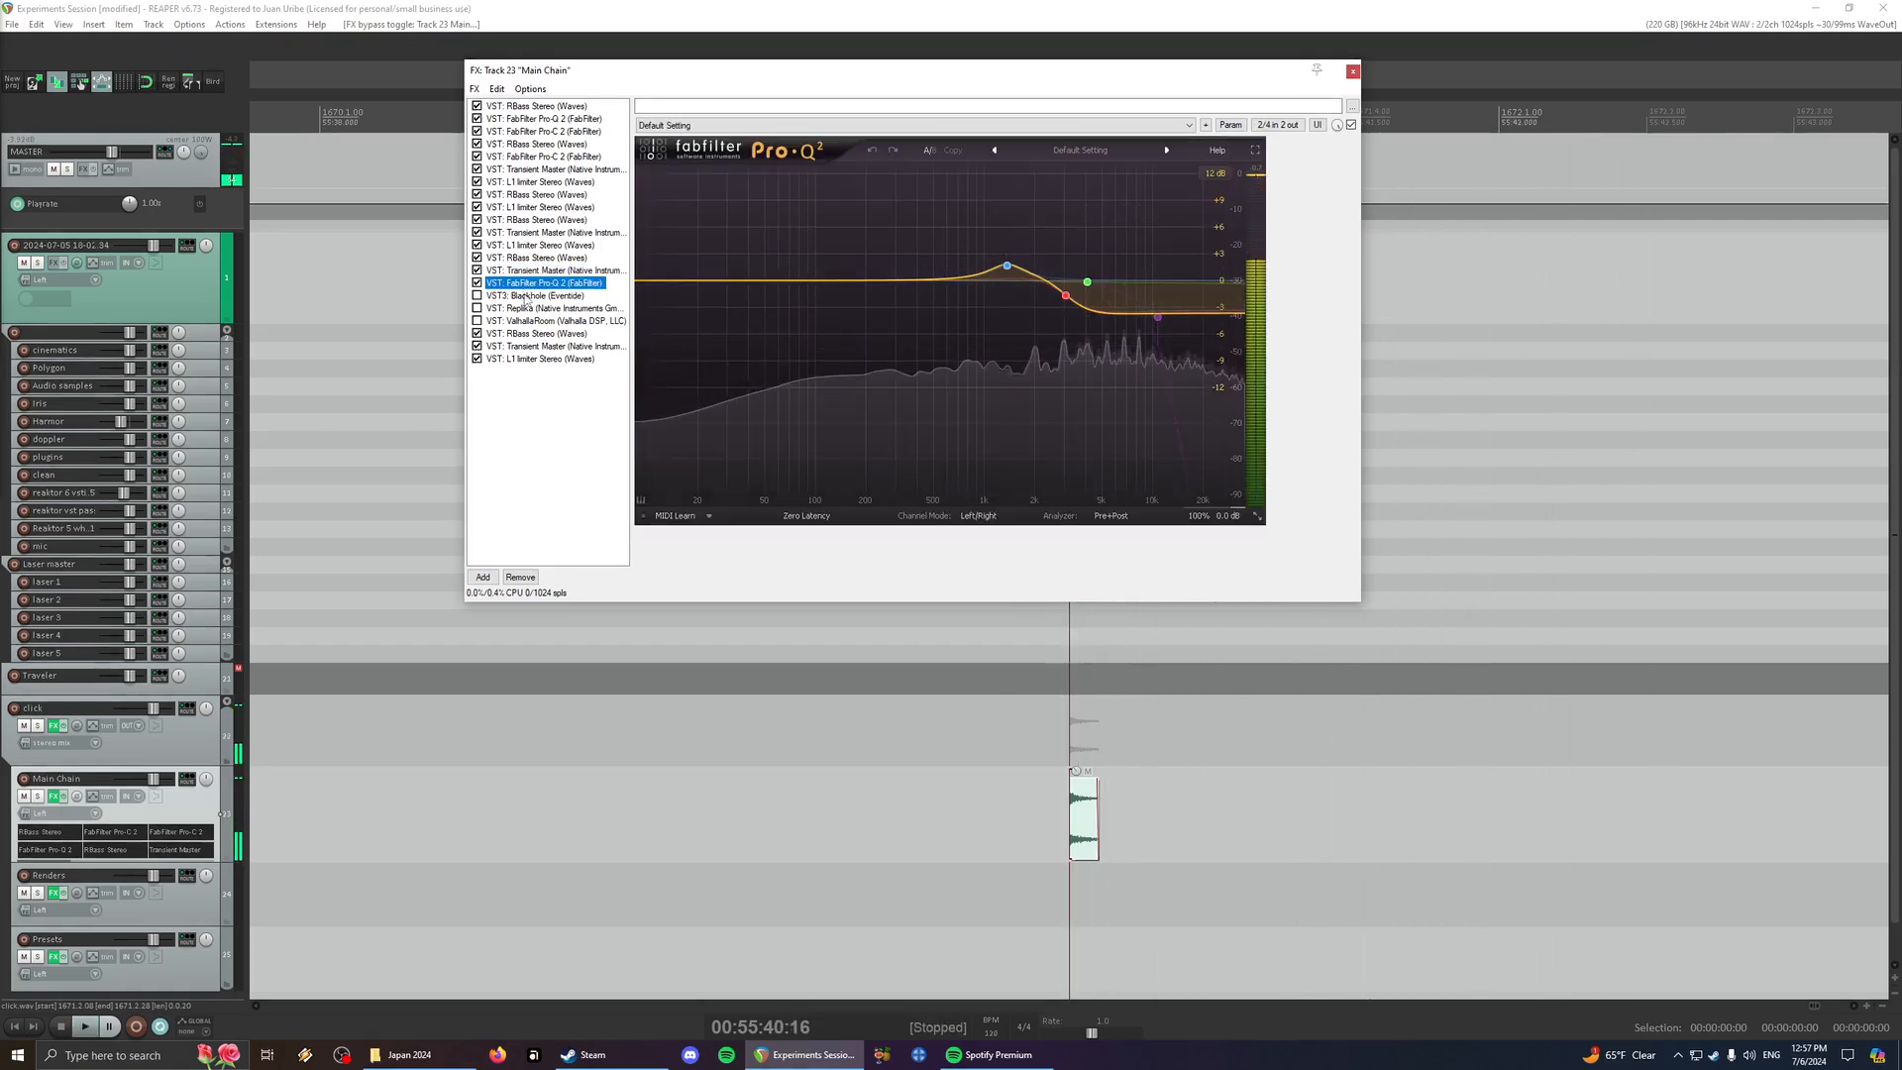
- Examine the Blackhole settings and the RBass, Transient Master and L1 limiter that close the chain
click(526, 296)
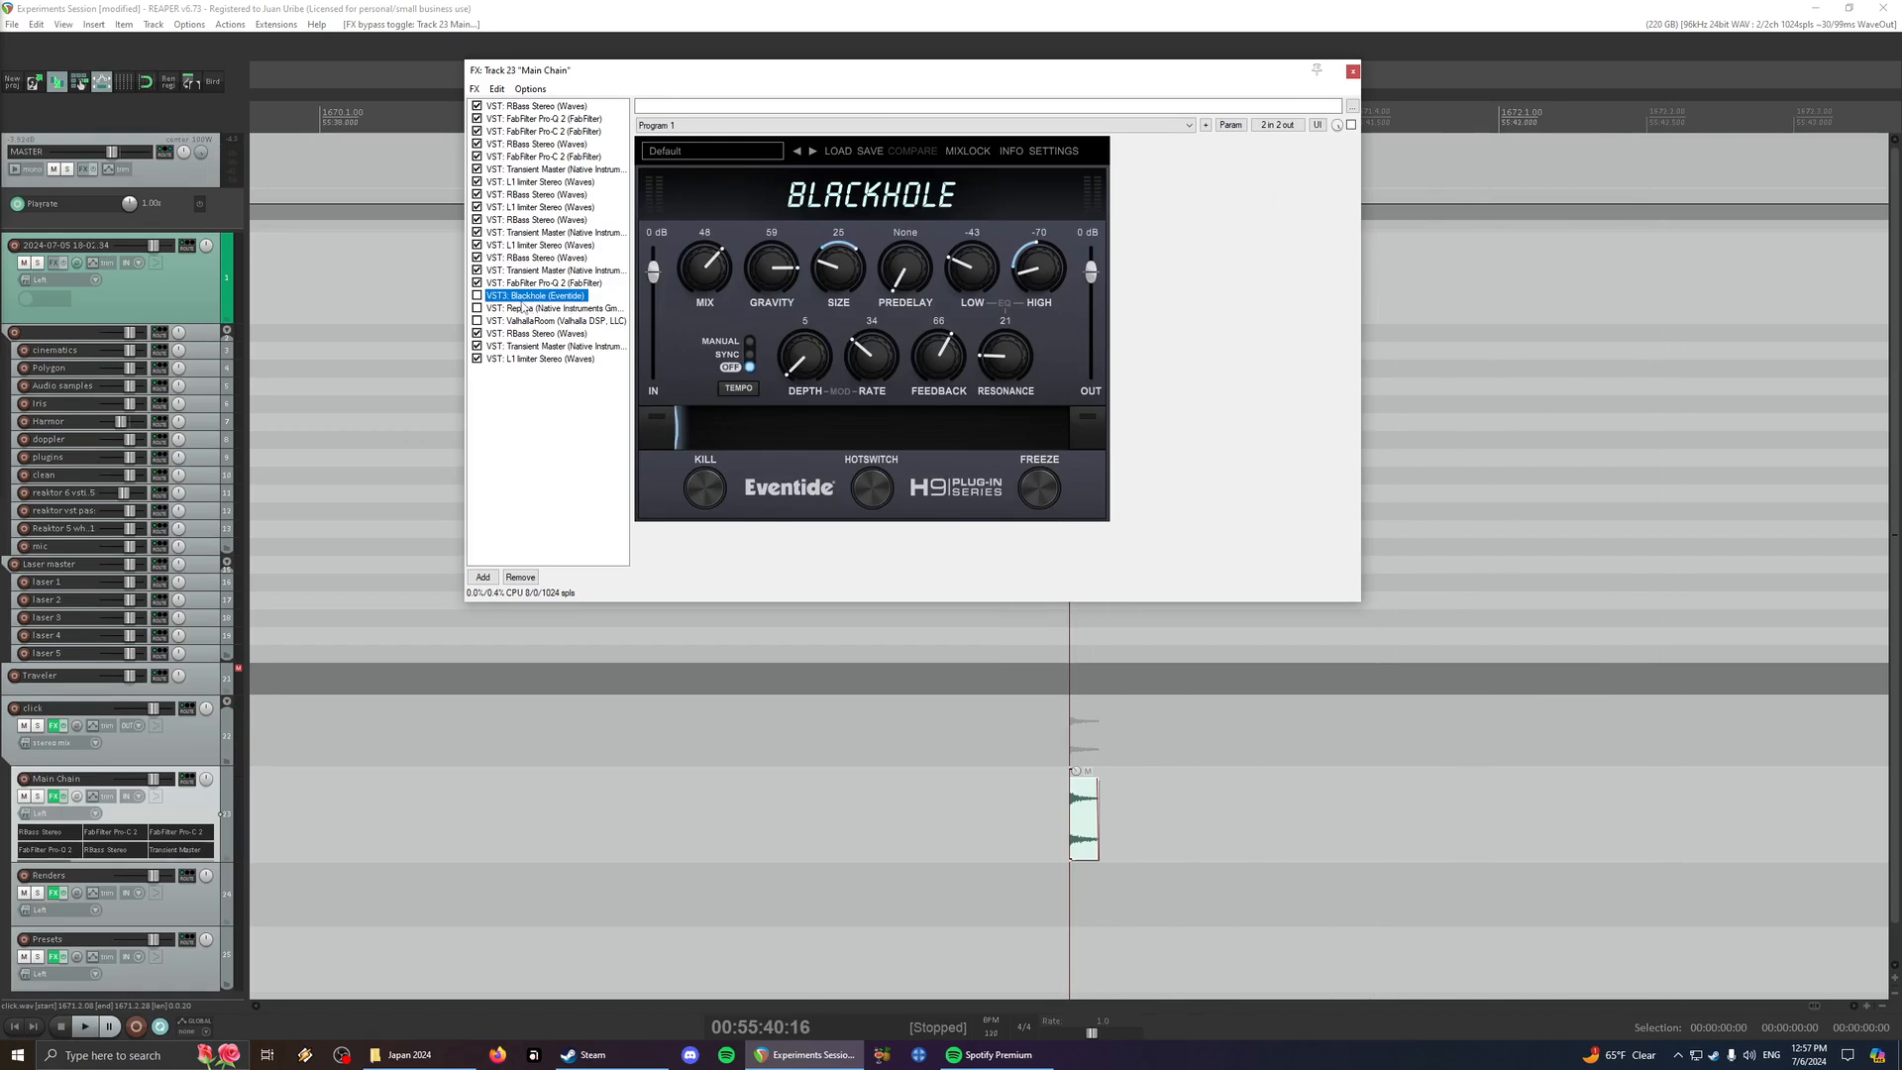
click(530, 360)
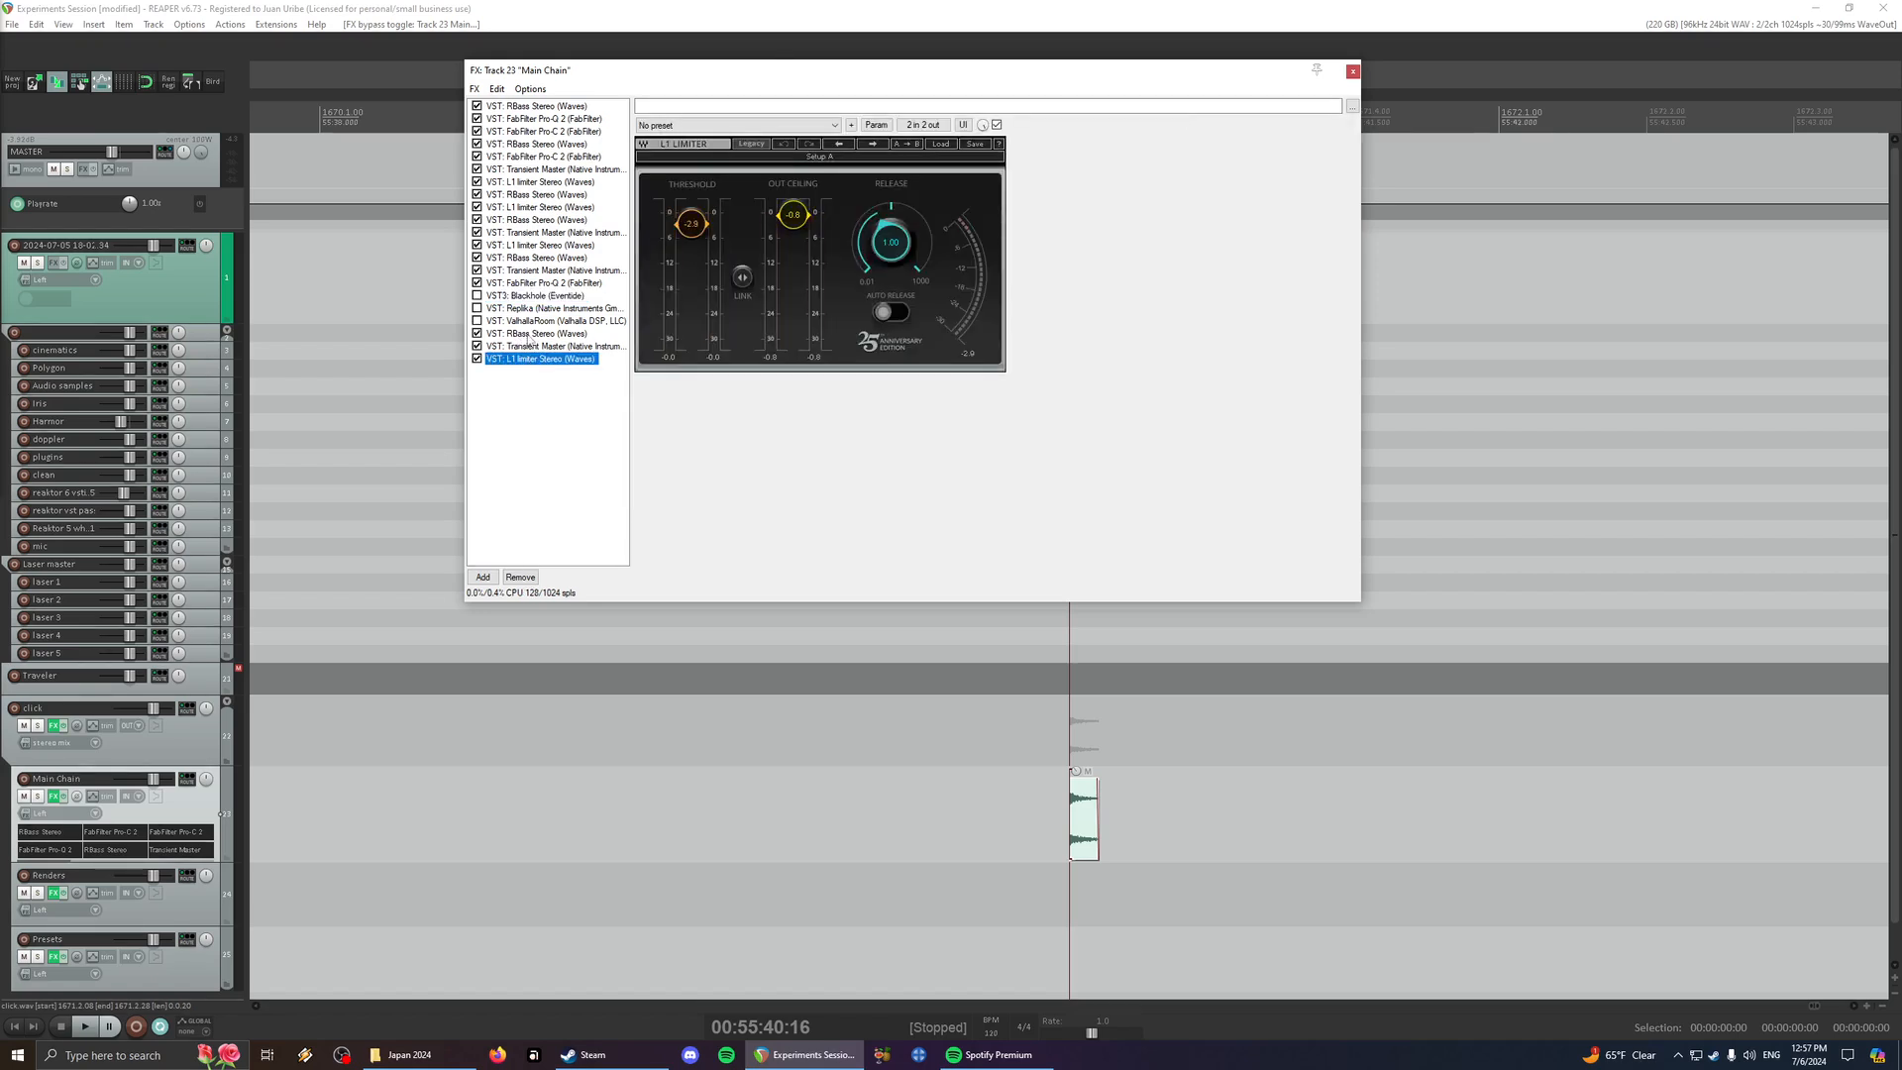
click(530, 334)
click(535, 346)
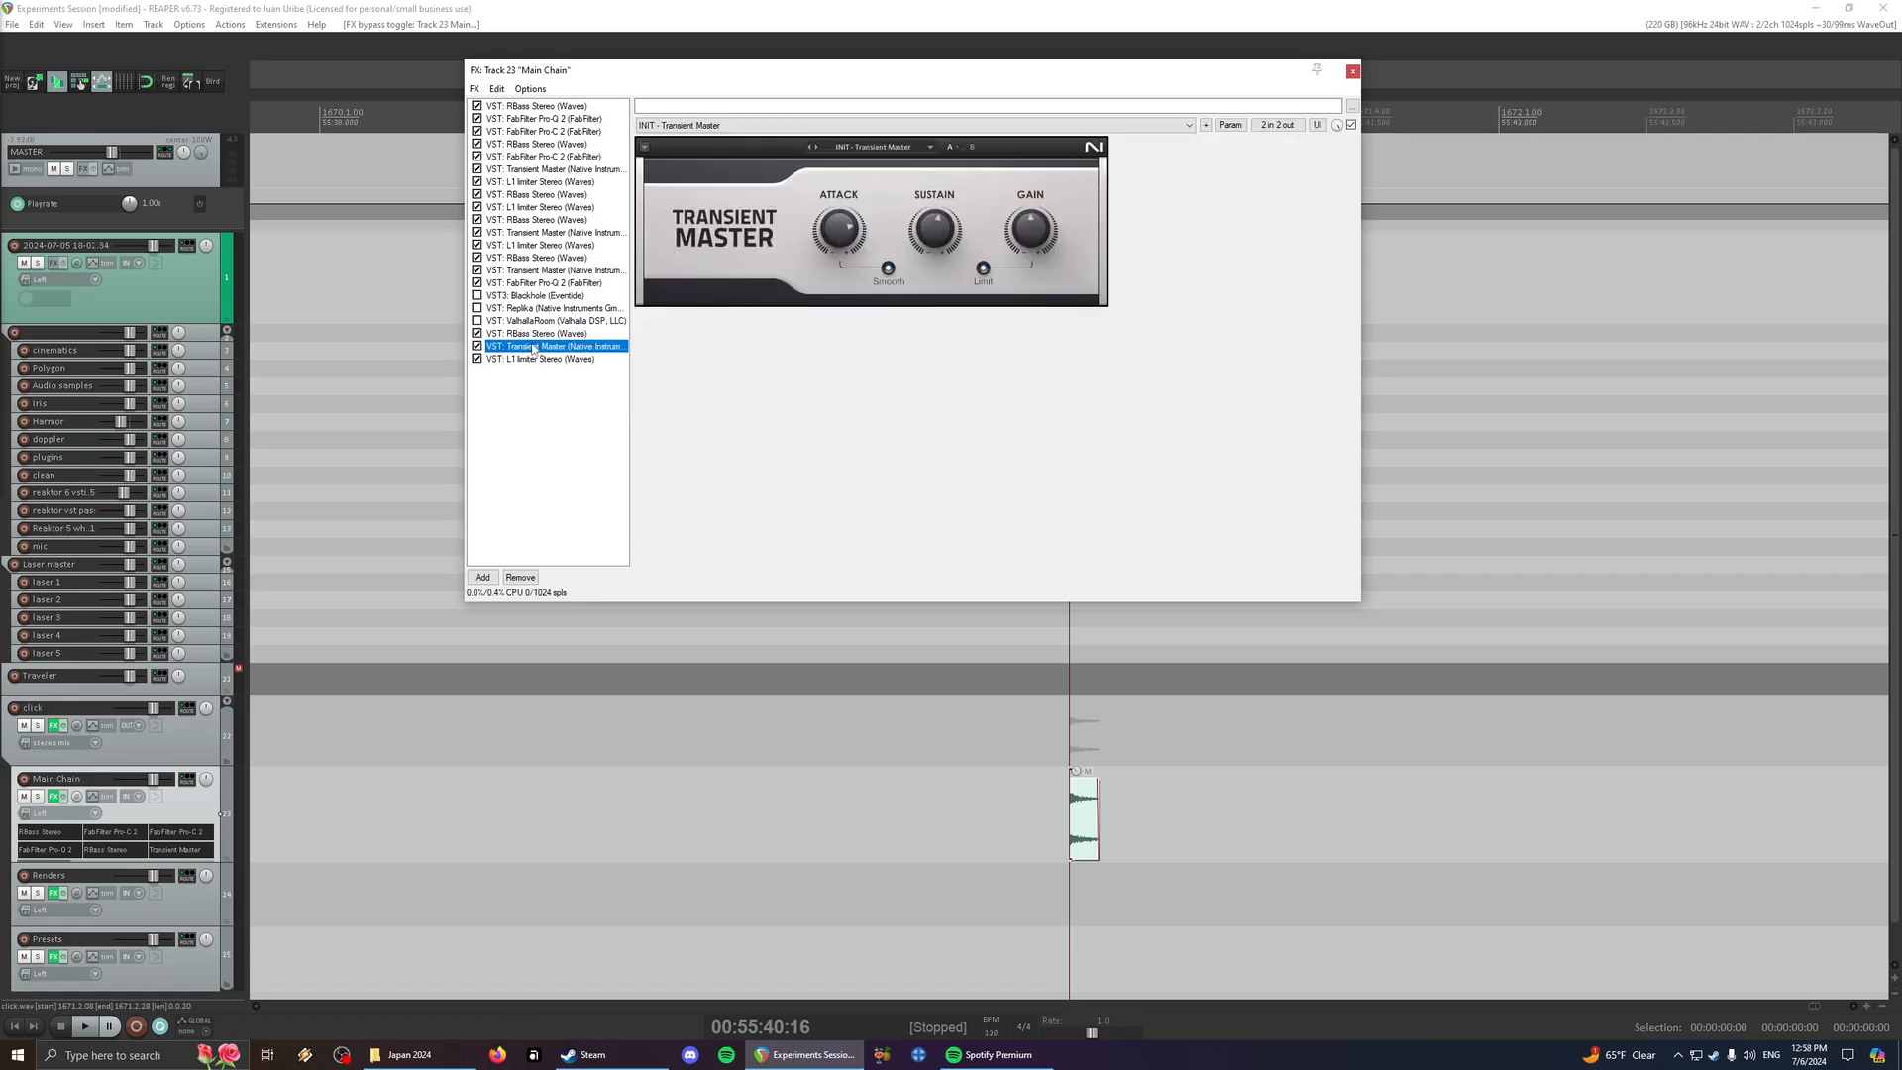
click(530, 283)
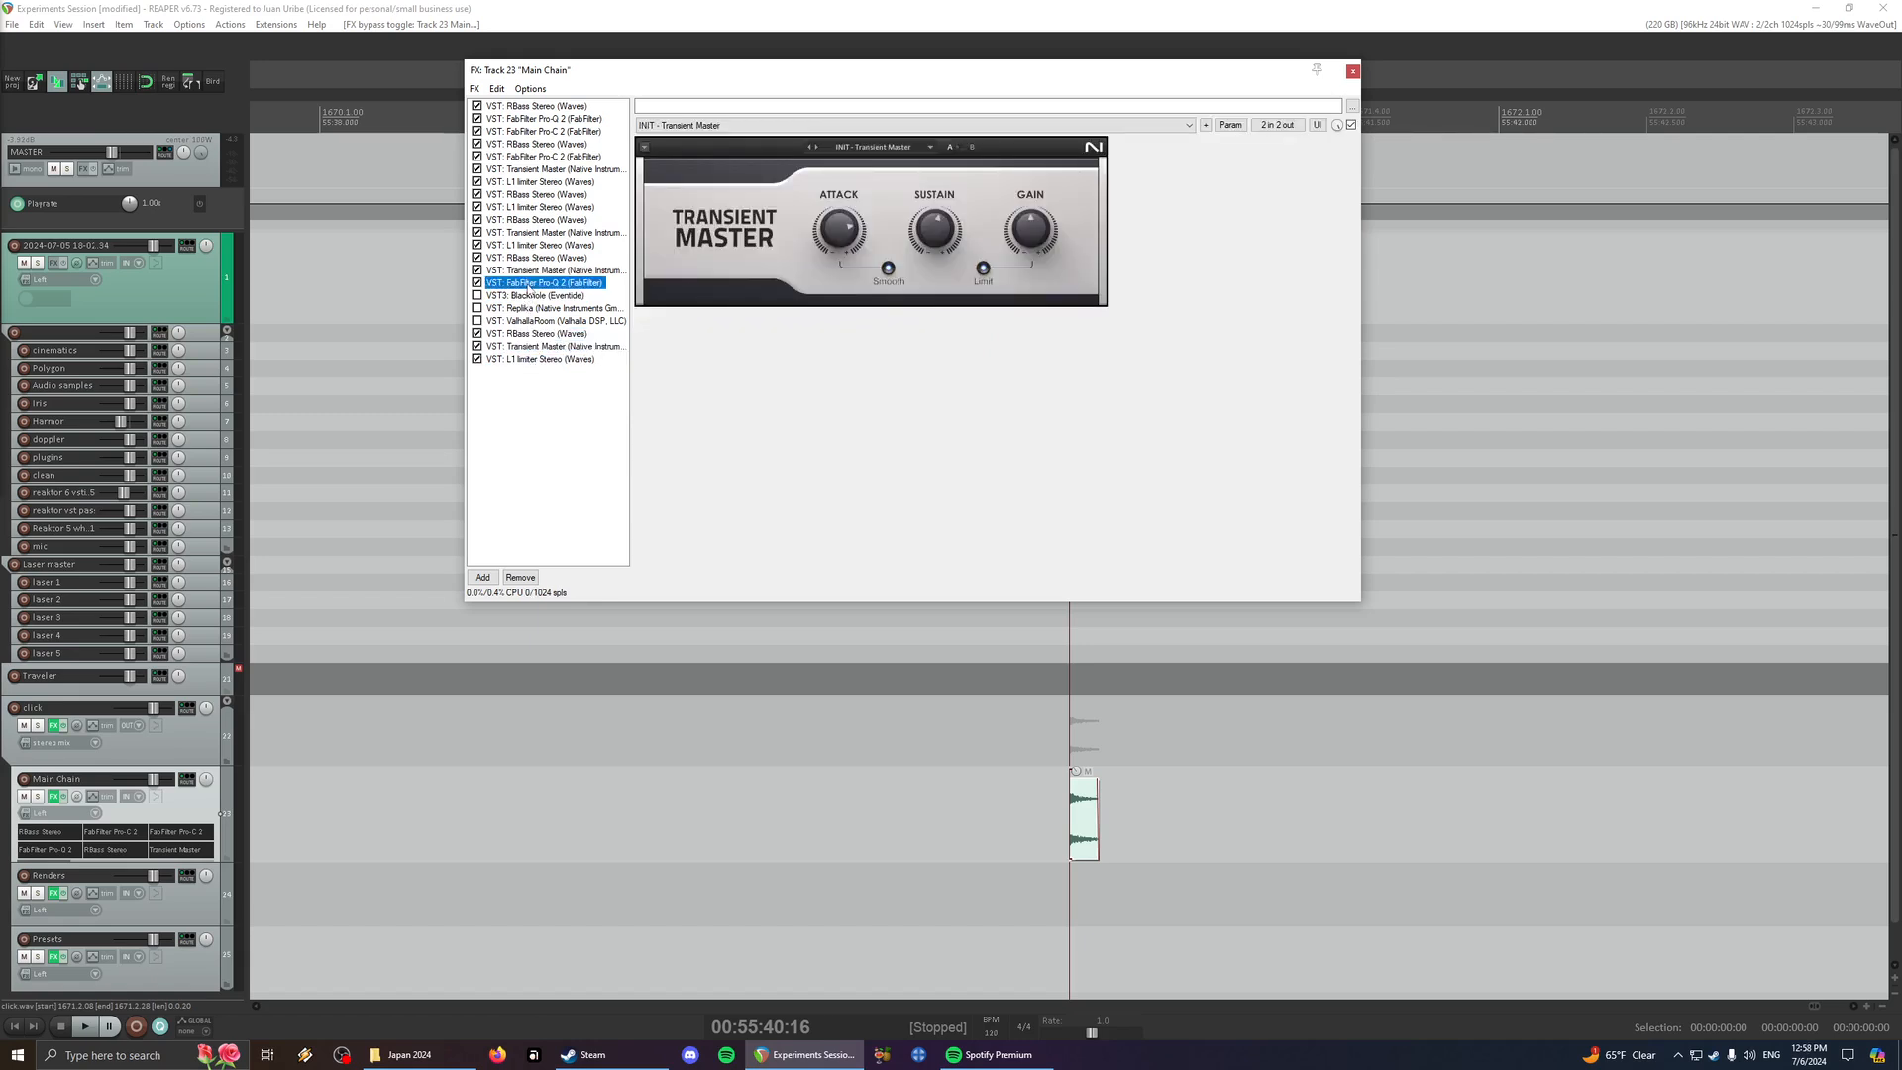
click(540, 297)
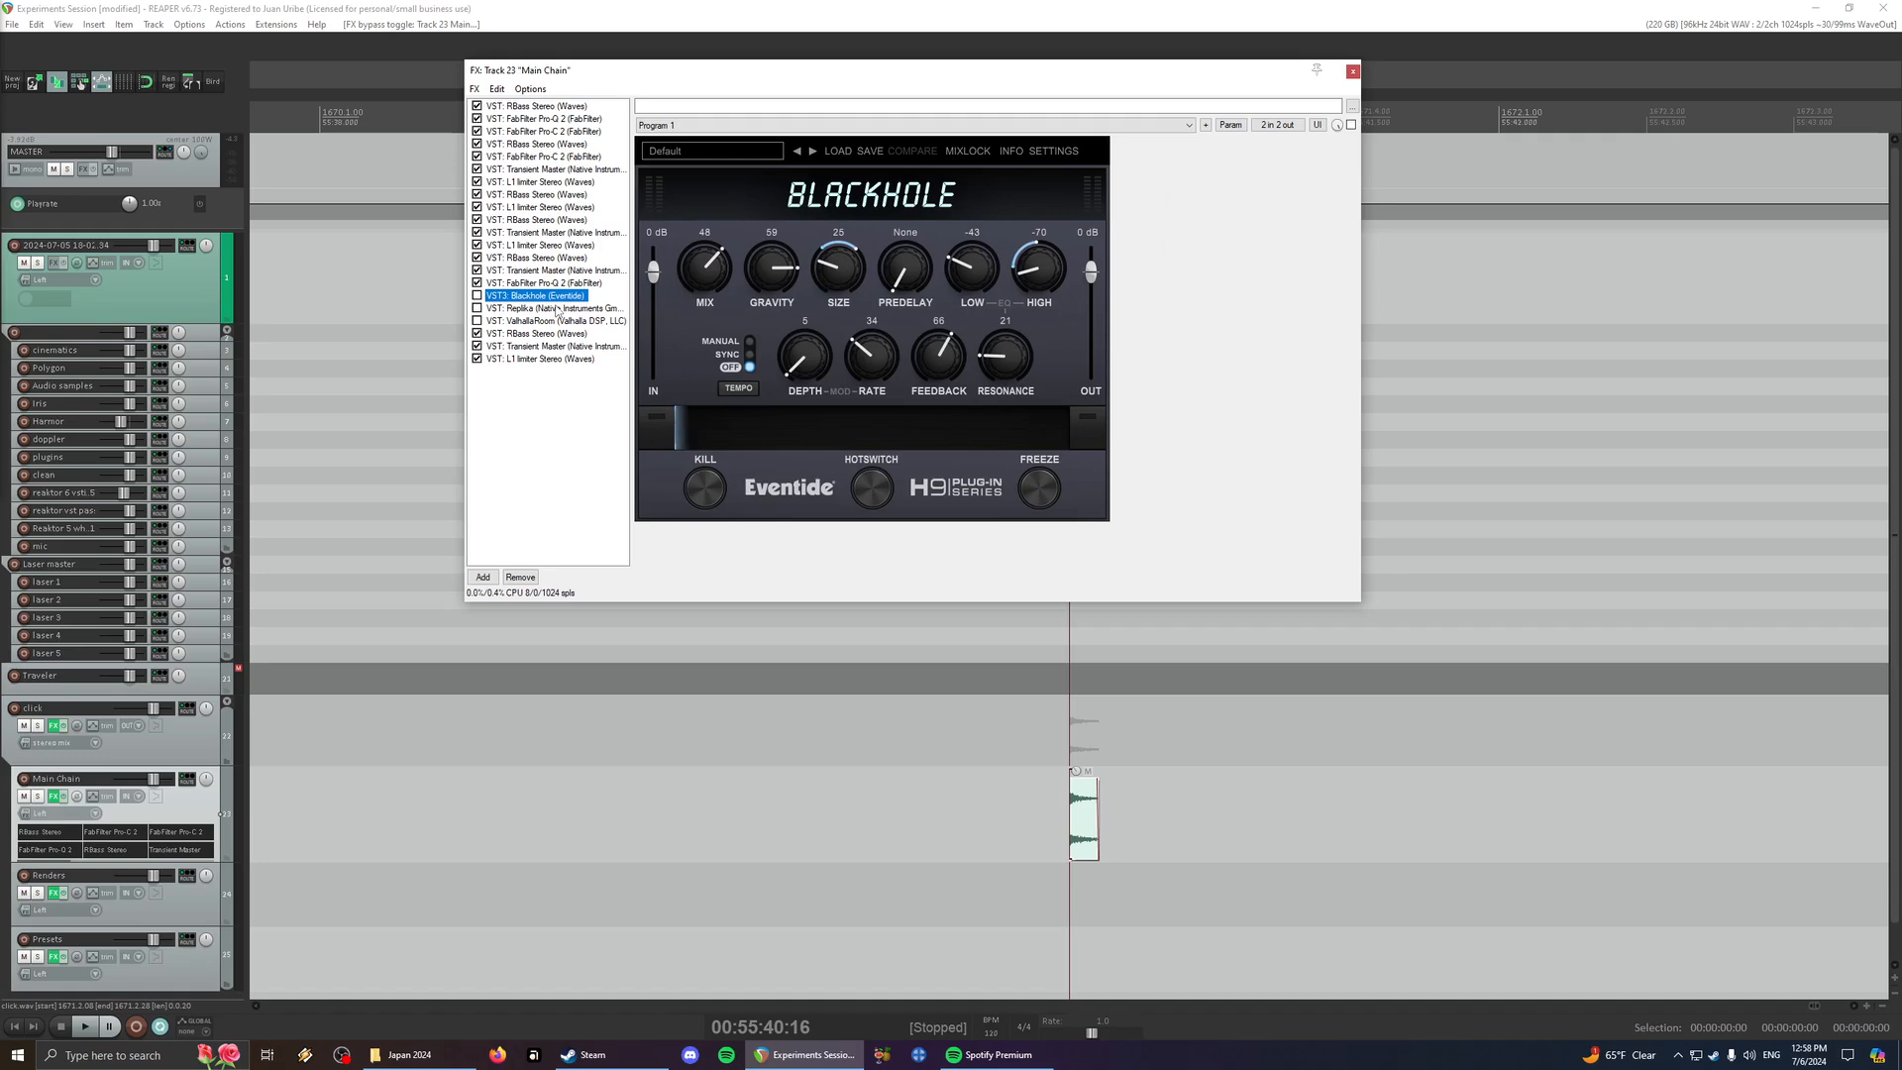
click(520, 284)
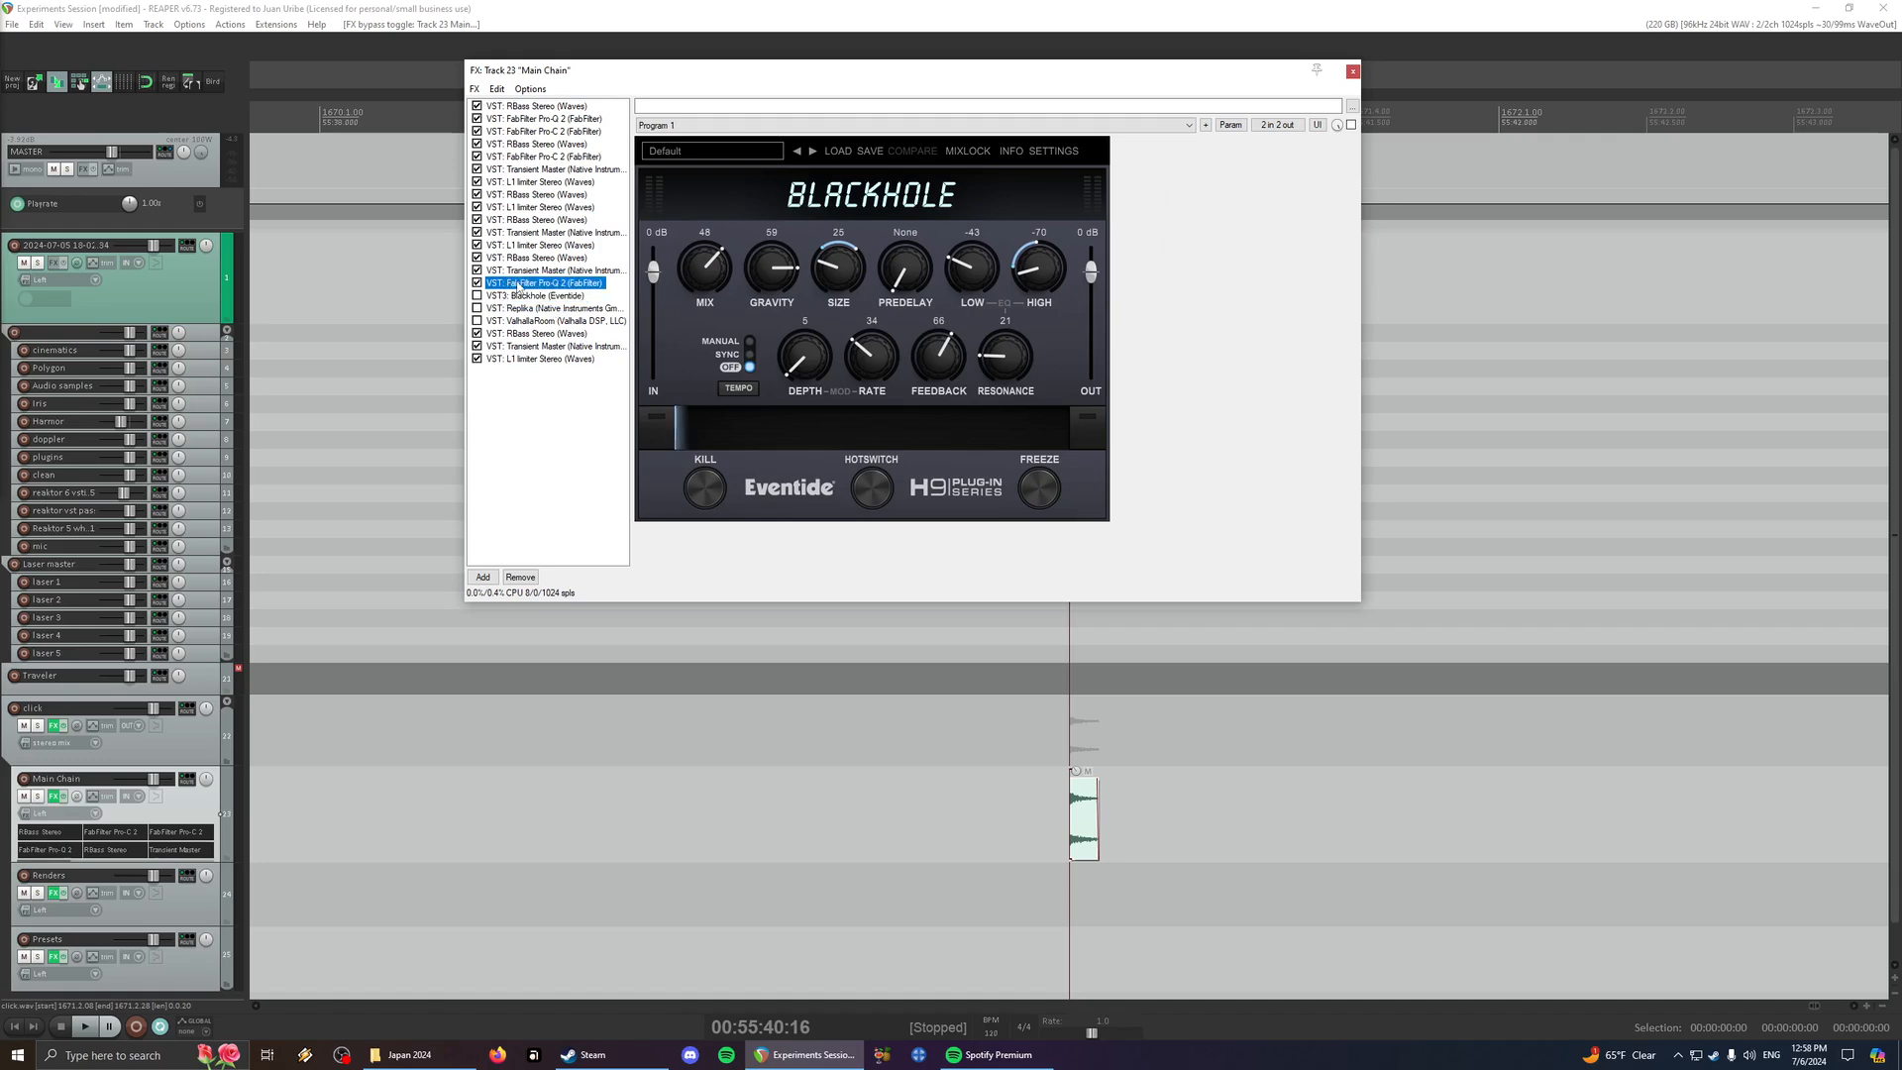
- Play the click without the Blackhole reverb, enable Blackhole and play the click again
click(535, 296)
key(space)
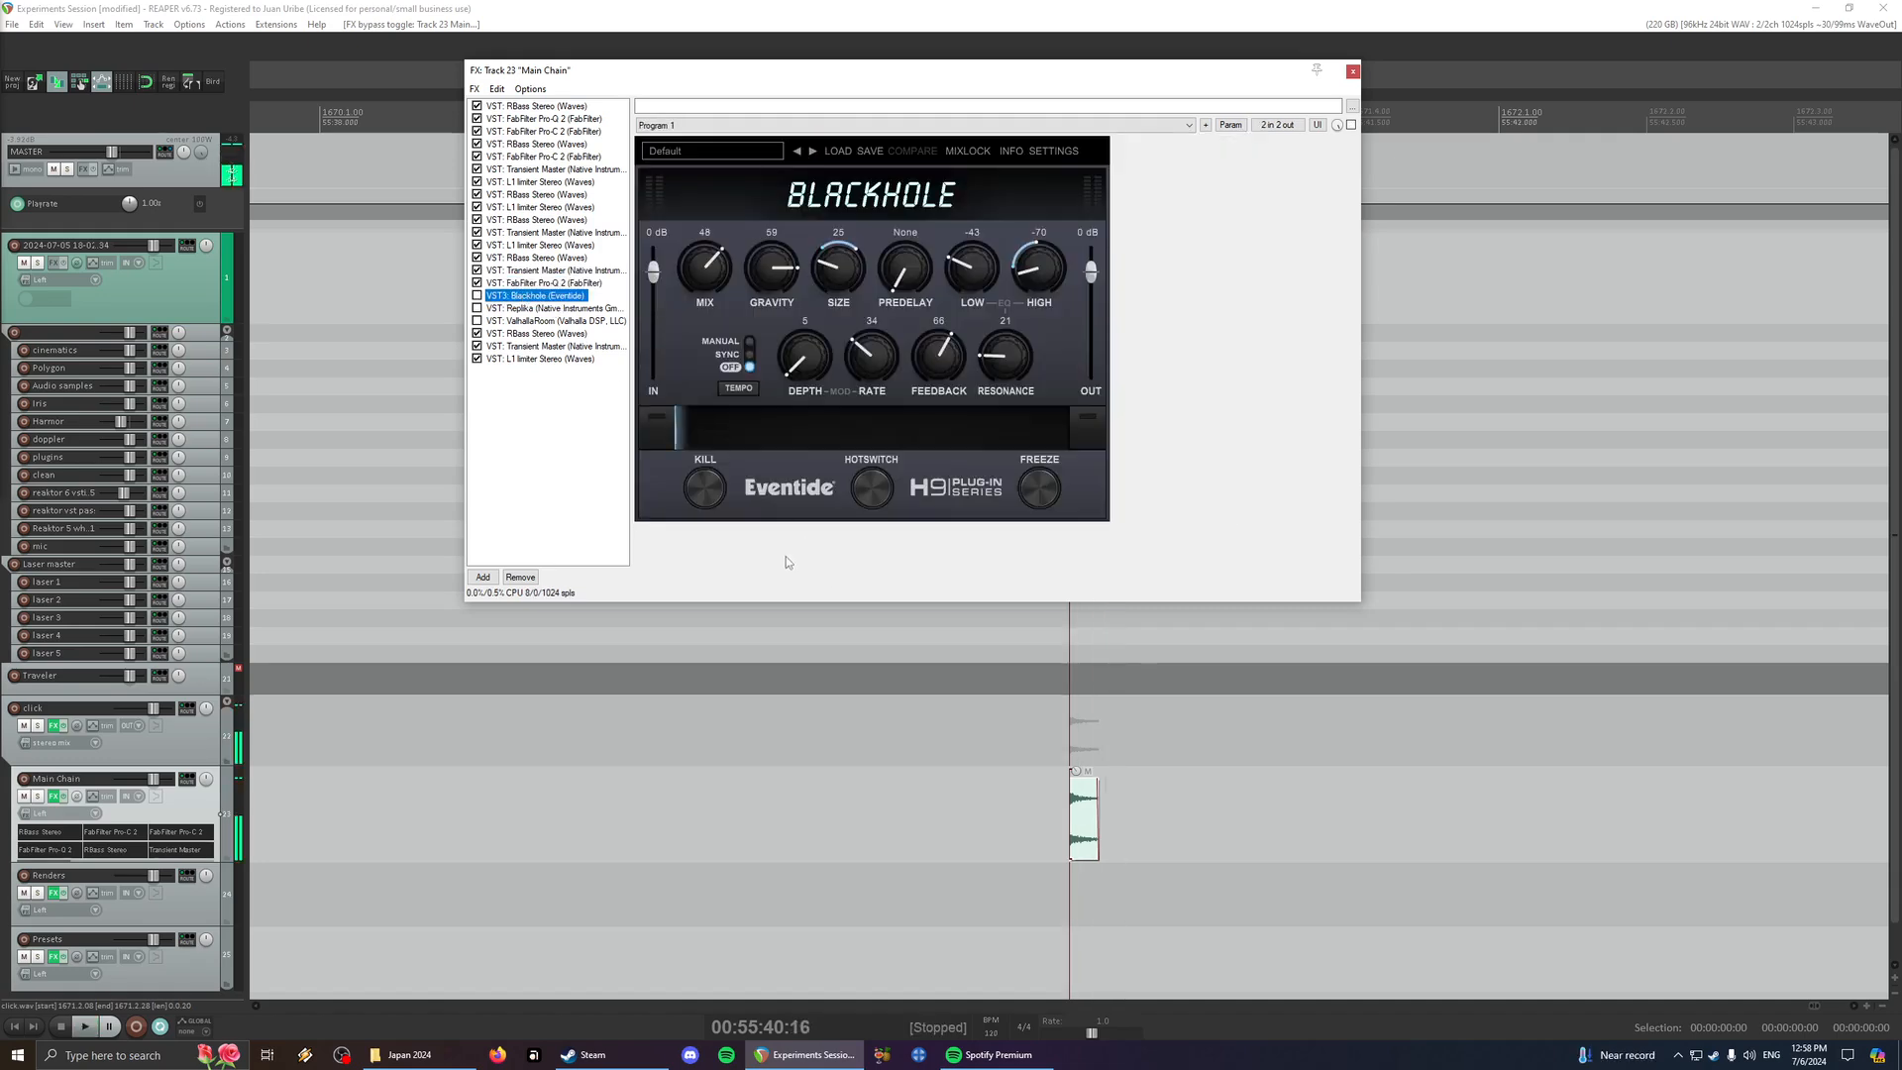
key(space)
key(space)
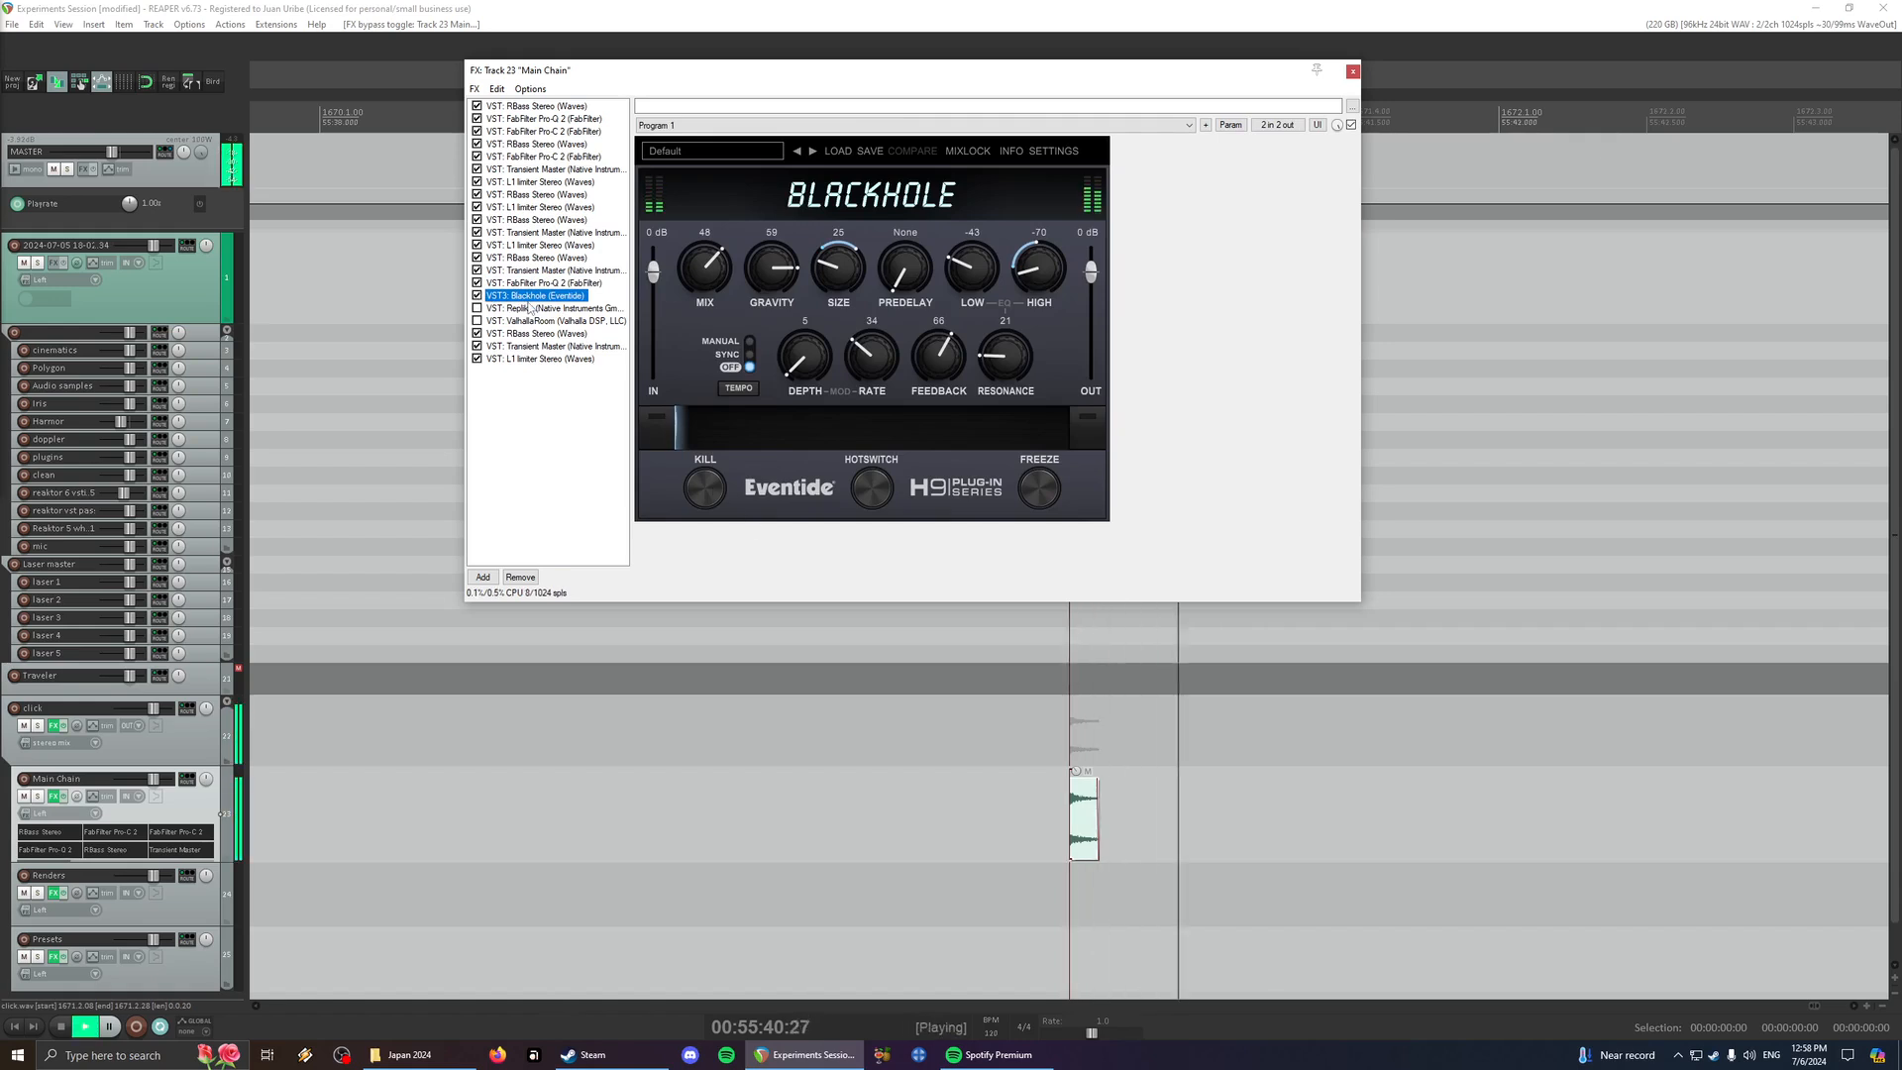
scroll(1242, 751, down, 5)
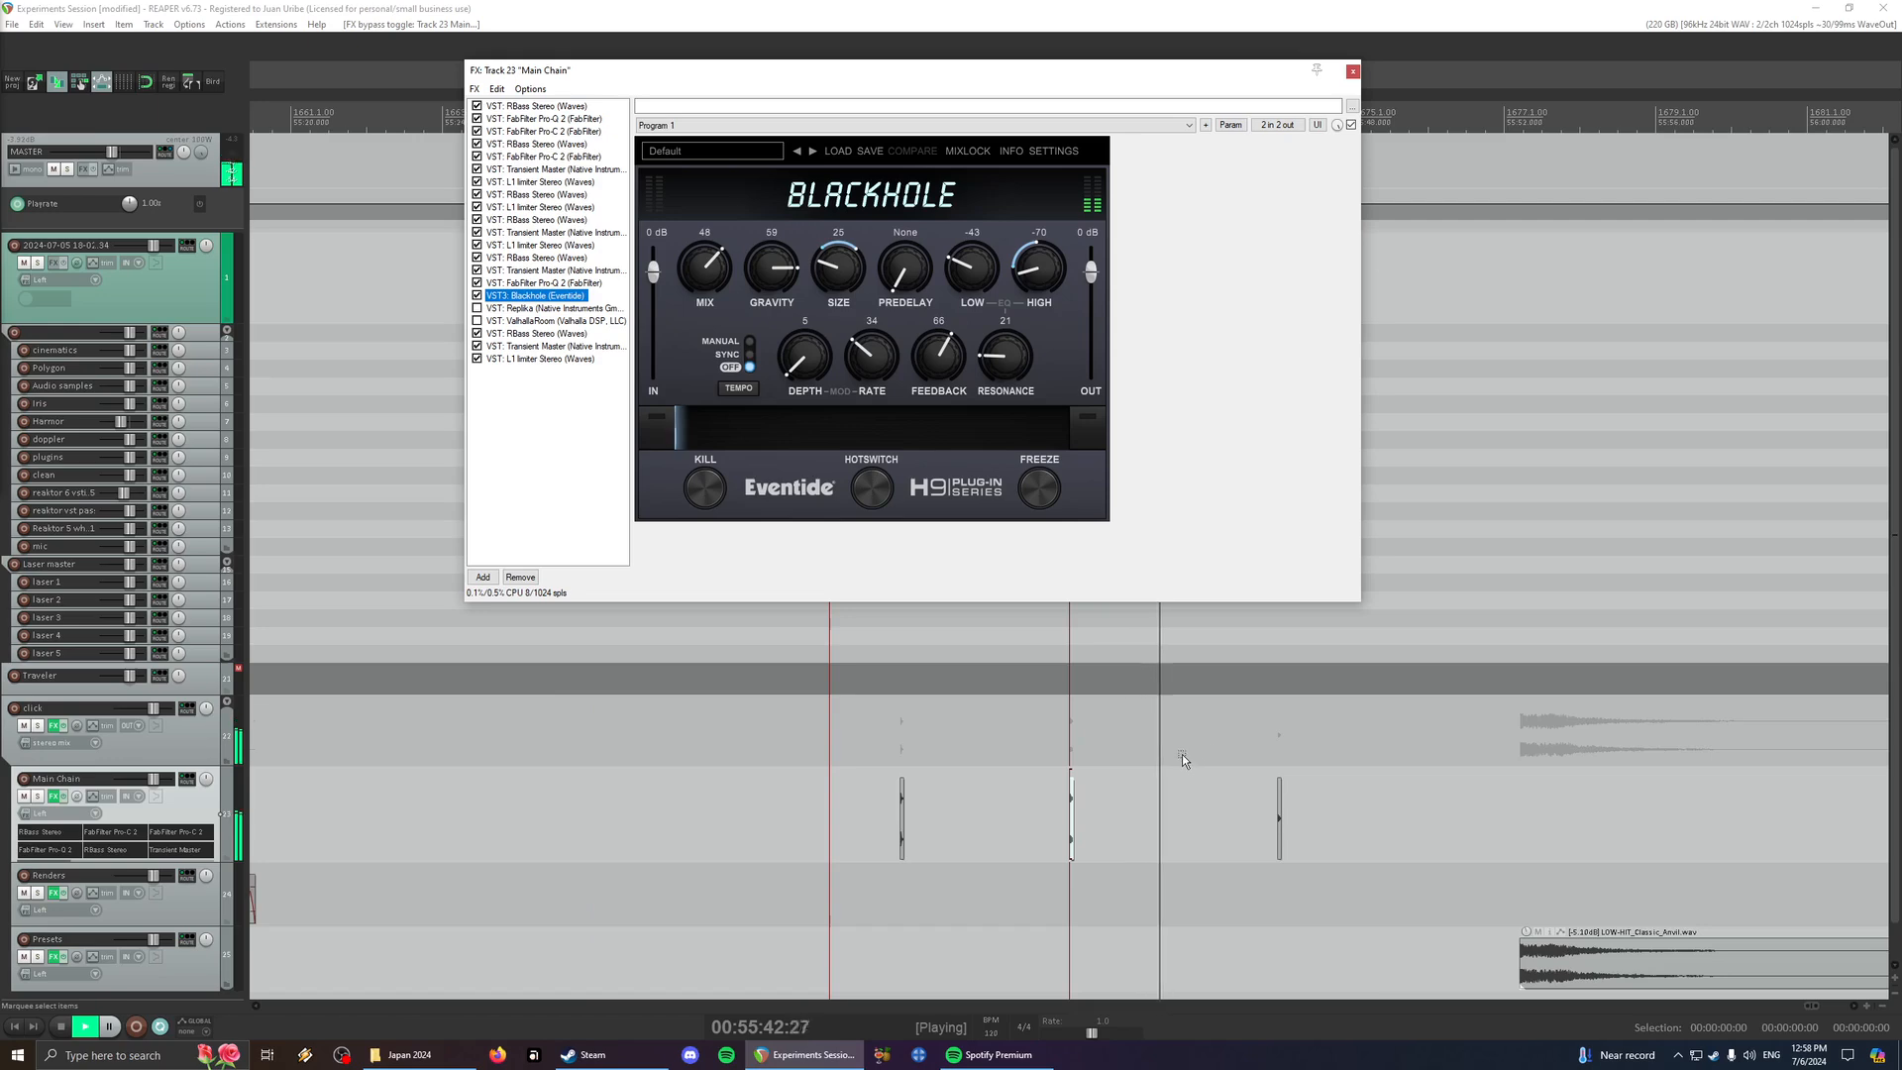
- Lower the playback rate of the click item on the Main Chain track and play it
scroll(1181, 753, up, 8)
scroll(1221, 756, down, 4)
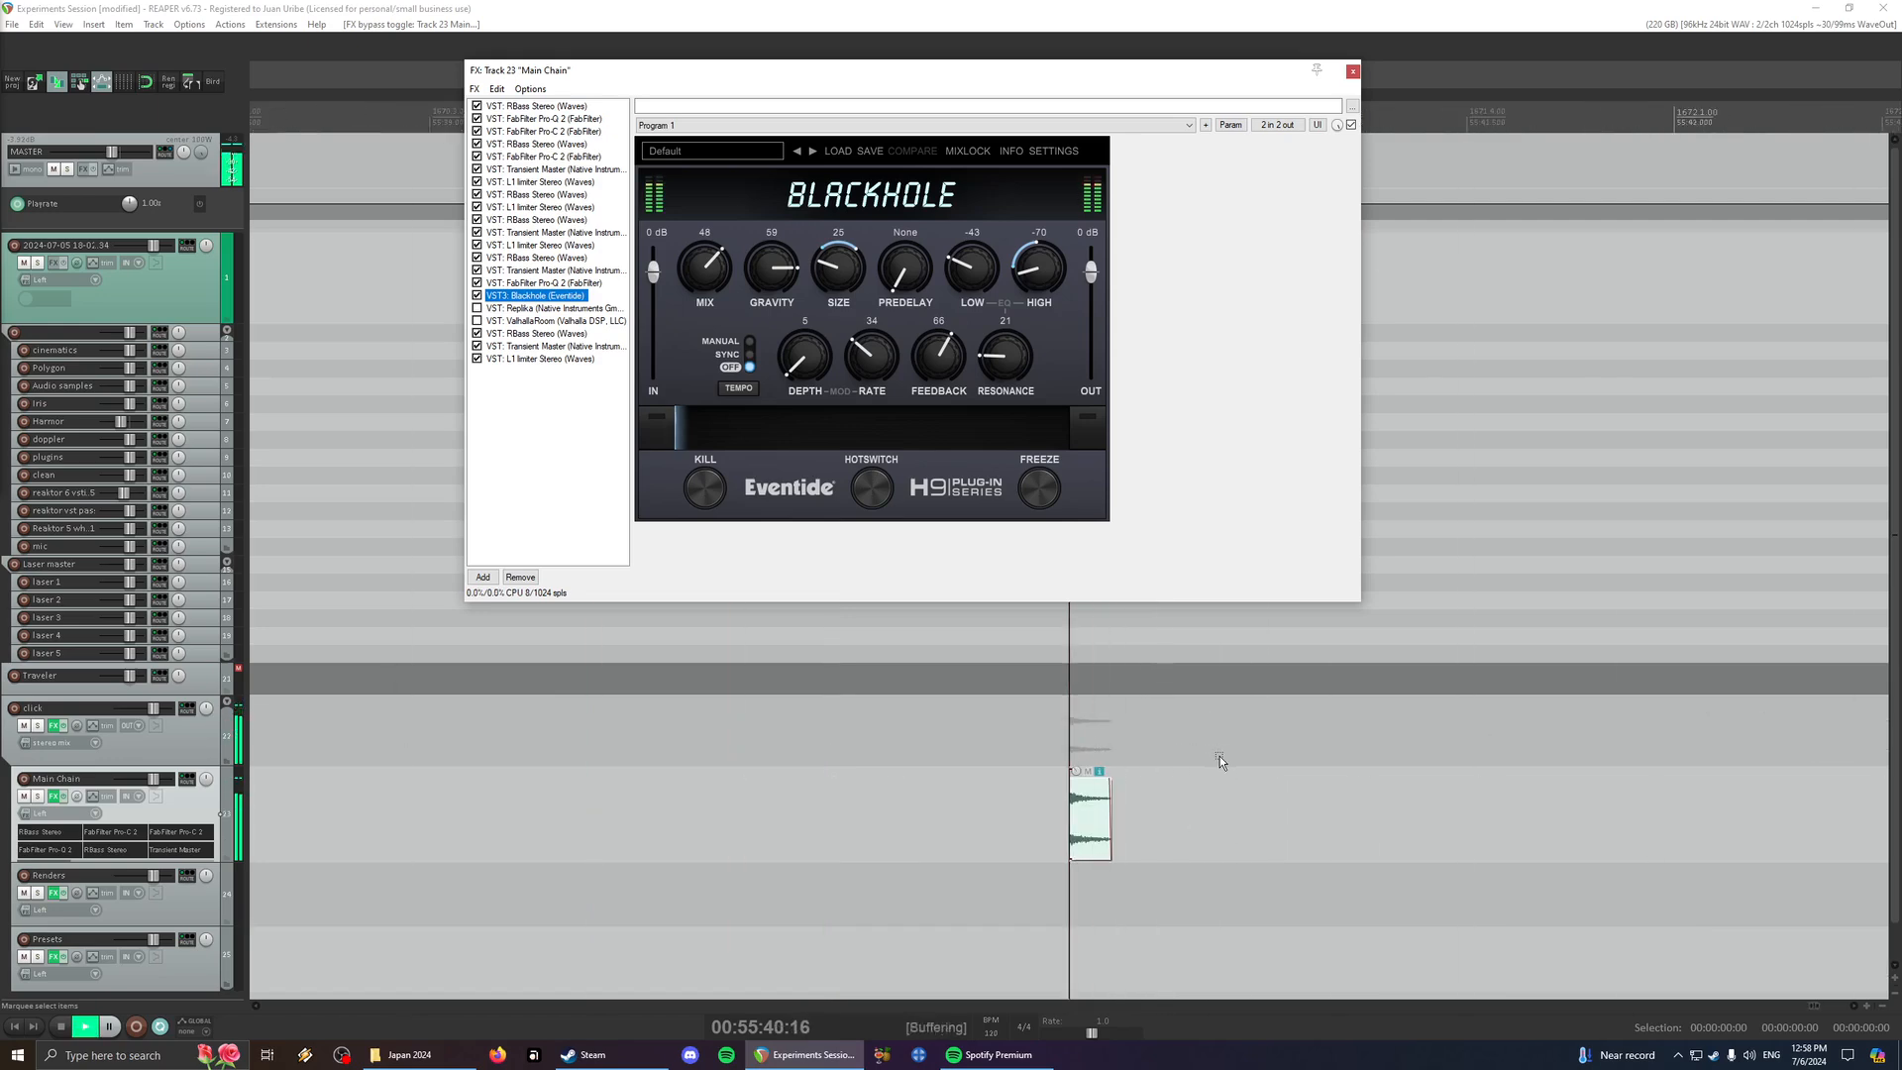
scroll(1211, 758, down, 3)
key(space)
scroll(1170, 771, up, 2)
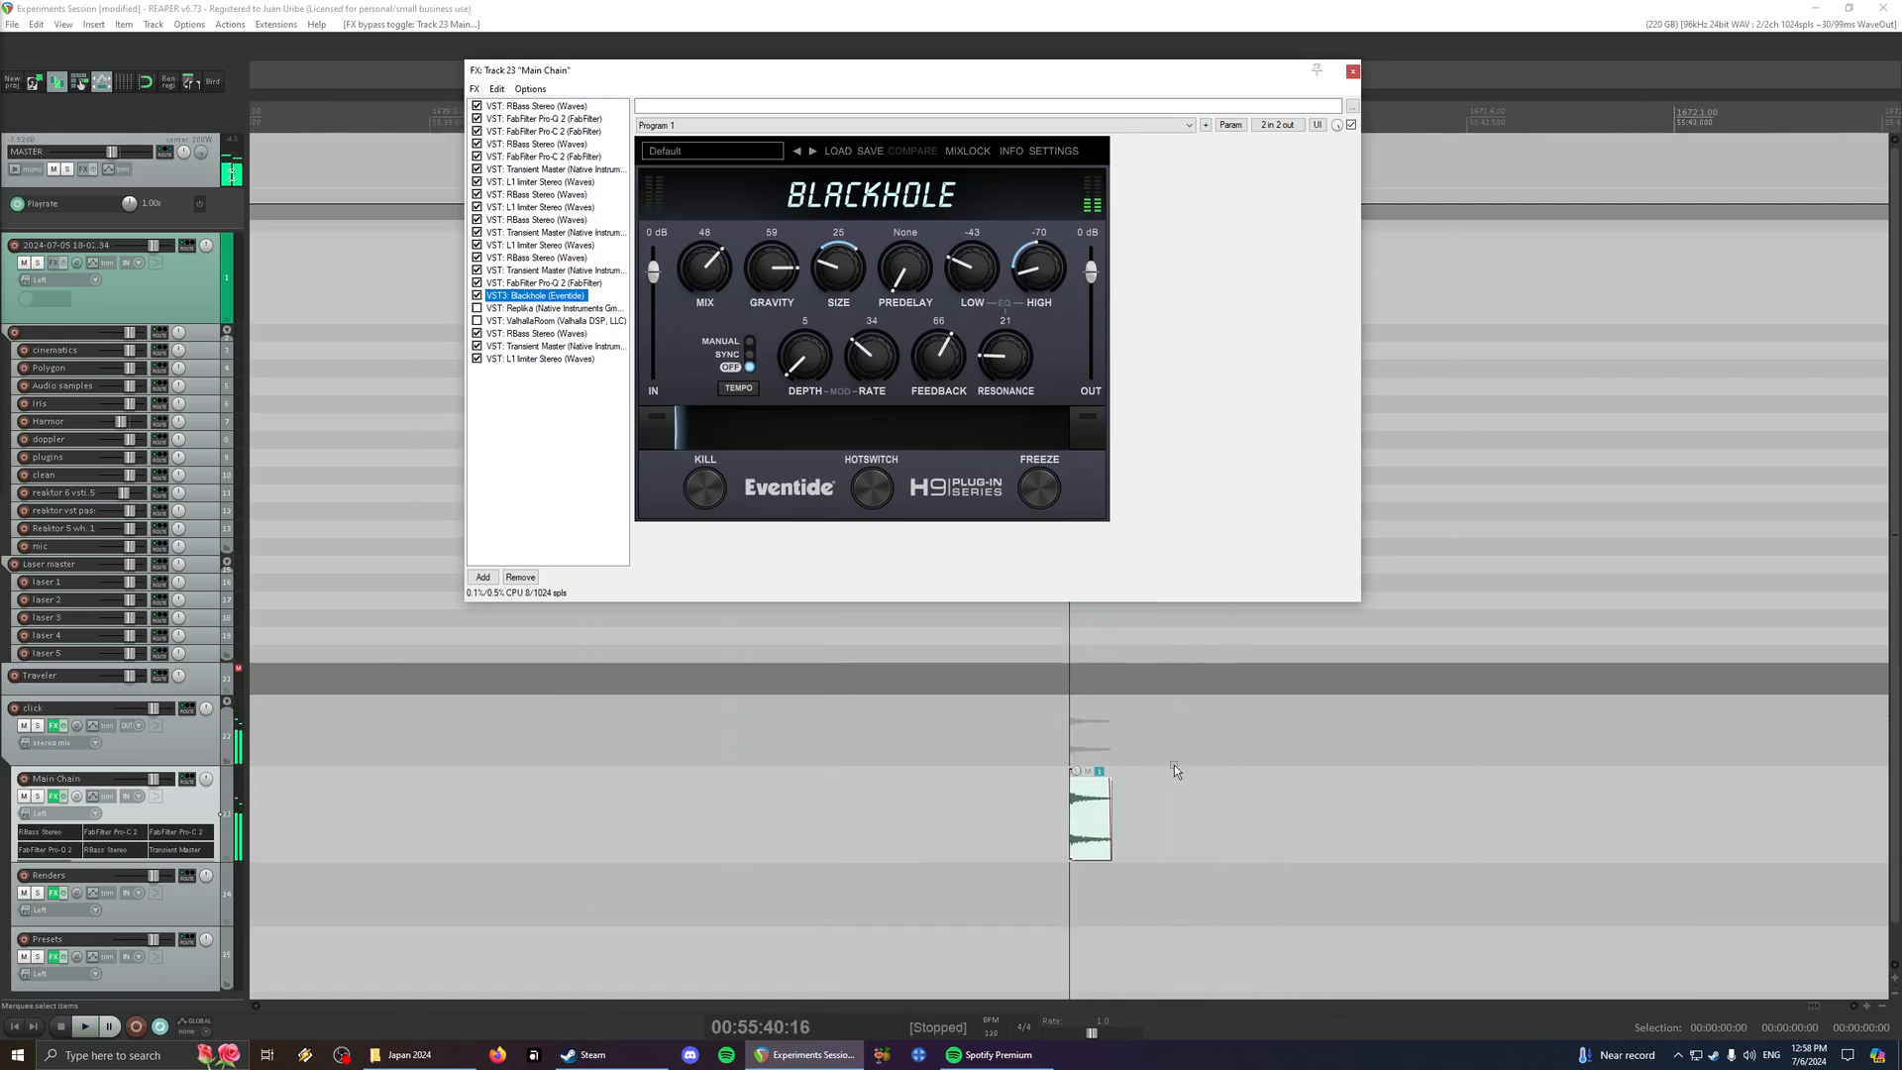
click(1095, 828)
key(shift+9)
key(space)
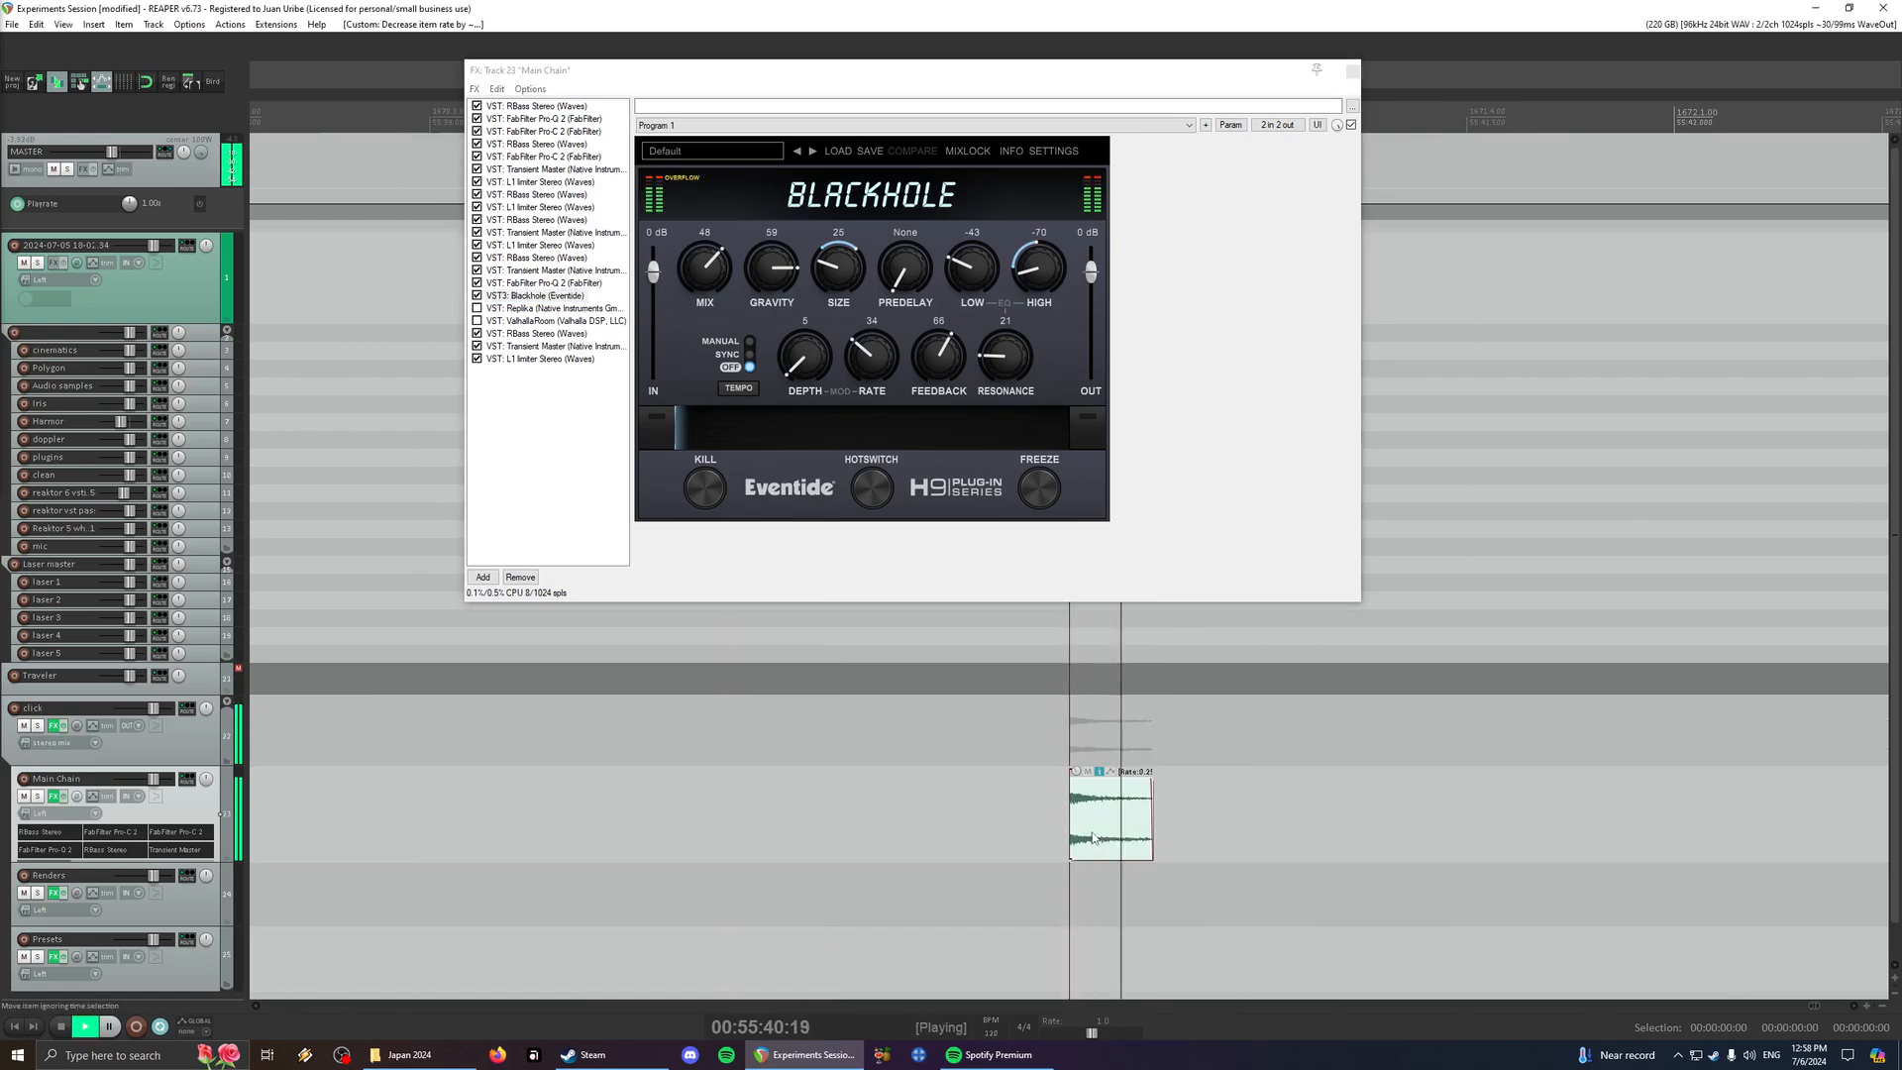
- Raise the click's playback rate twice and play it, then lower the rate once and play it again
key(space)
key(shift+0)
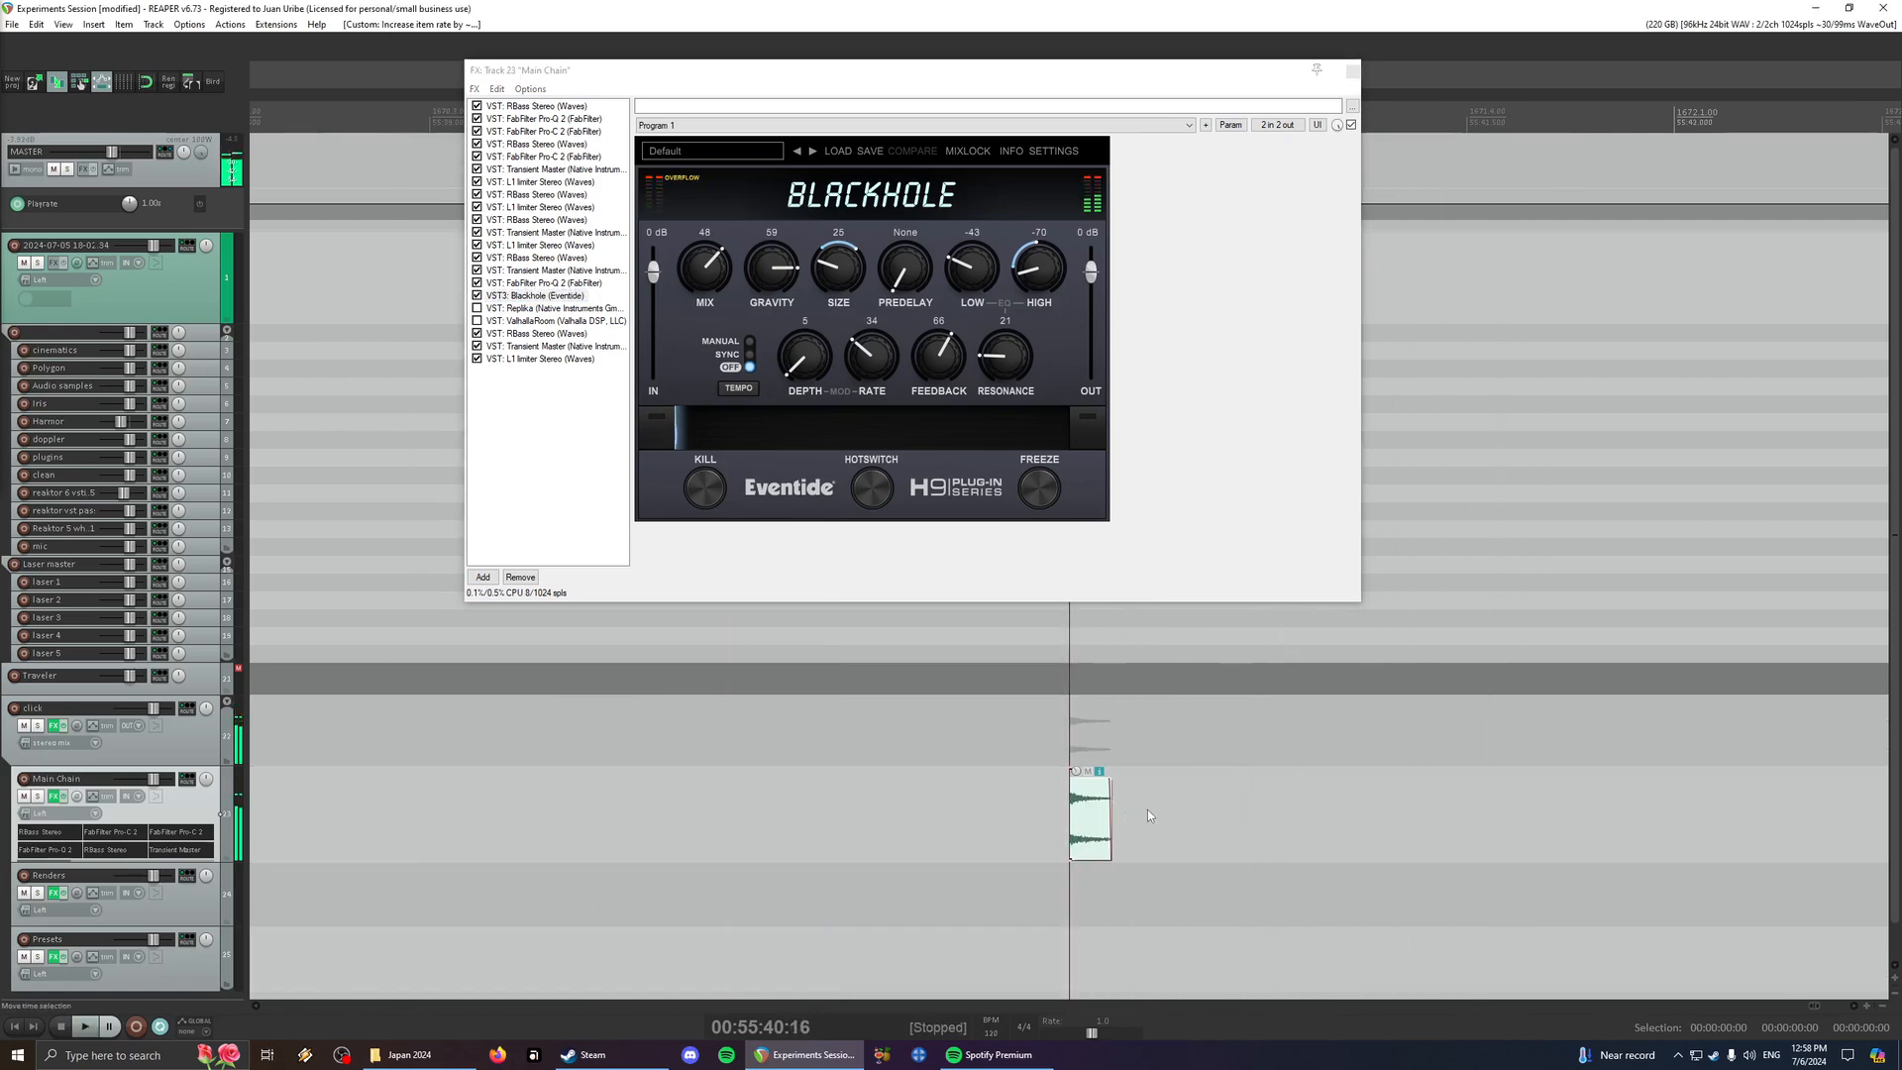
key(space)
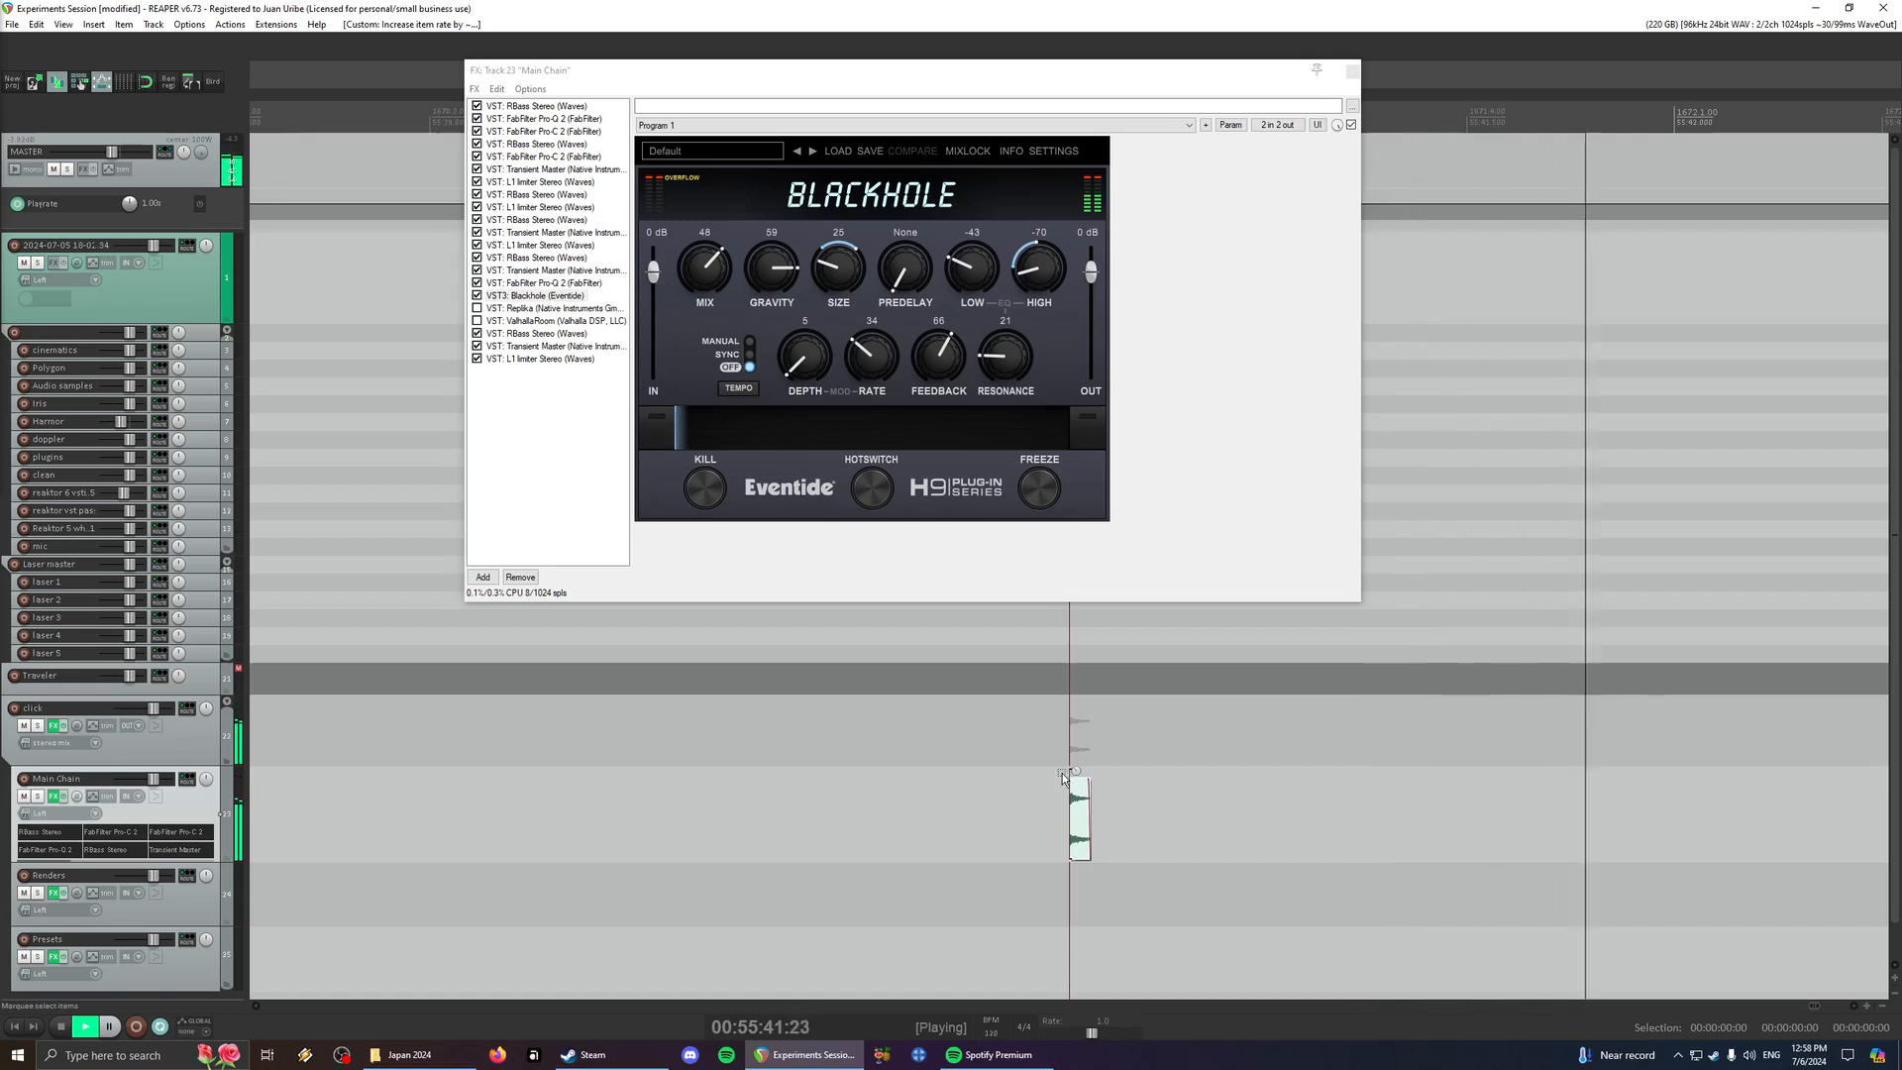
key(space)
key(shift+9)
key(space)
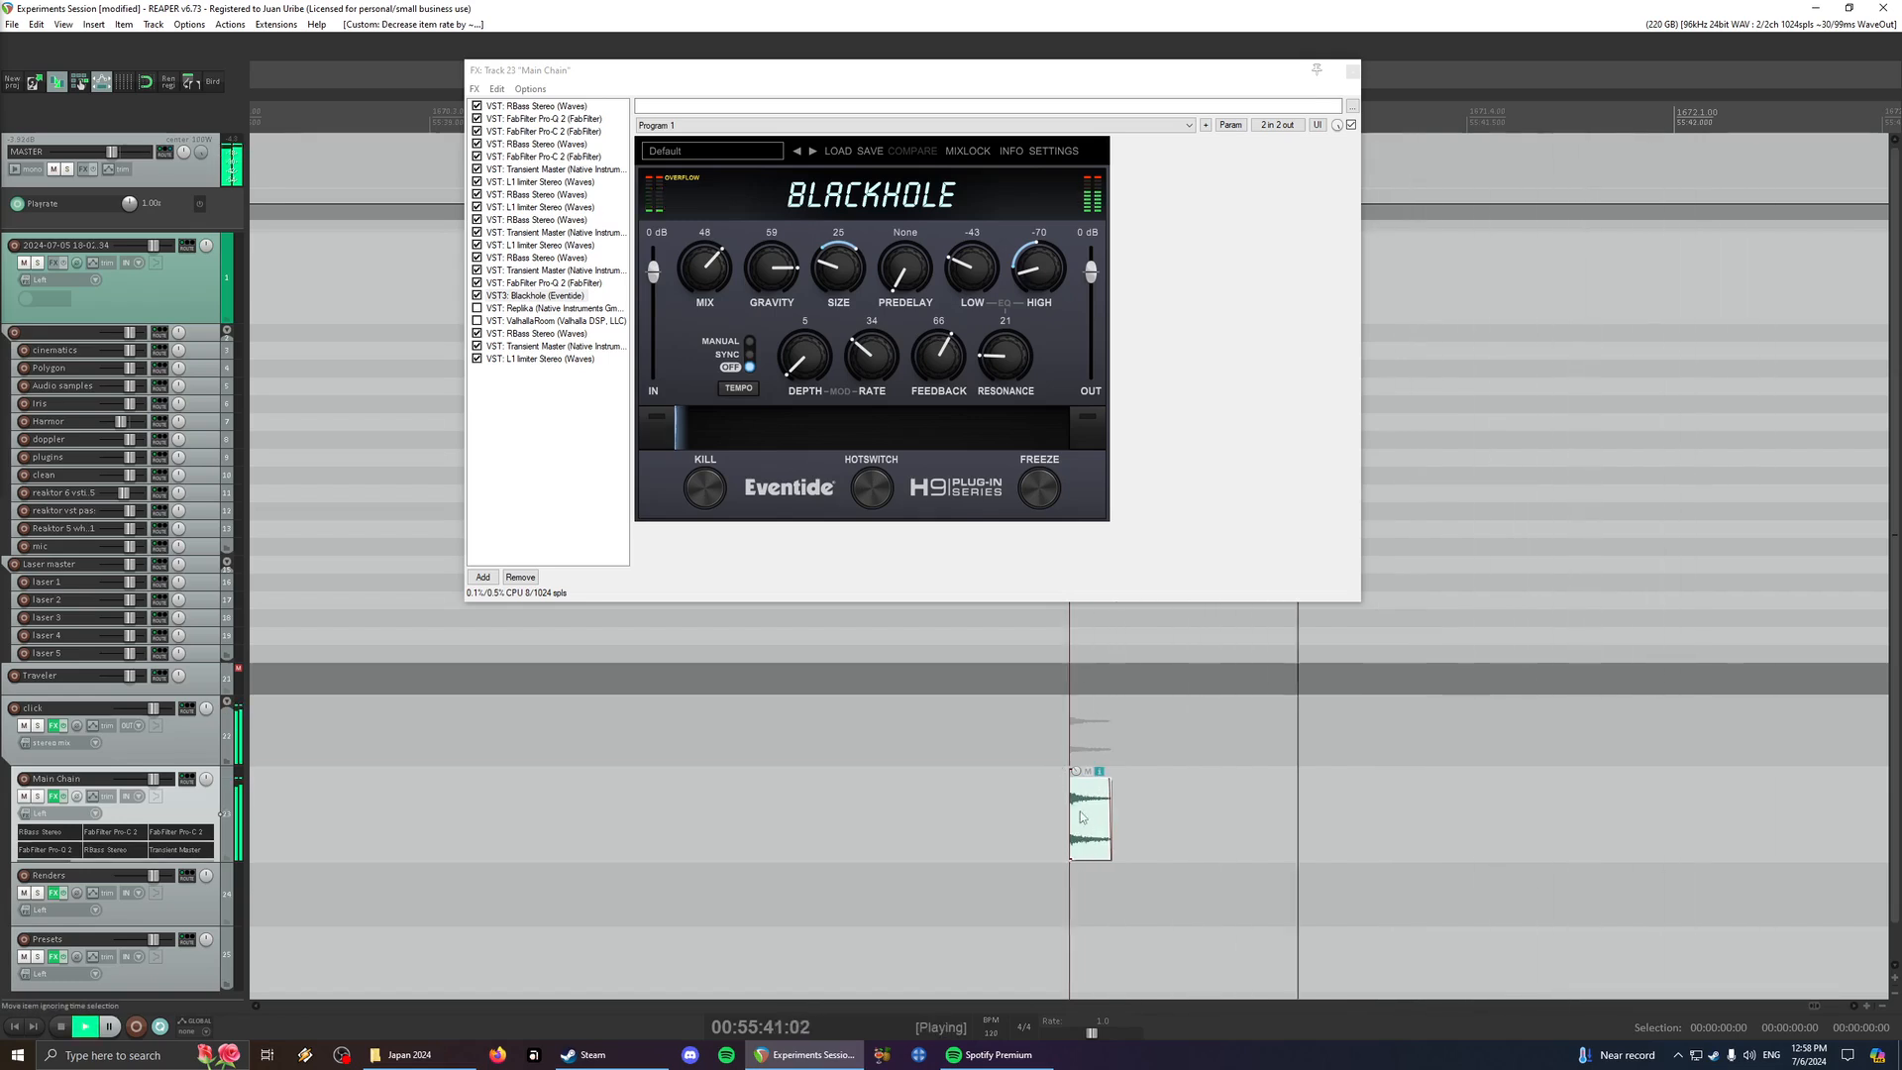
key(space)
- Play the click through the chain from several cursor positions ahead of its start
click(1018, 748)
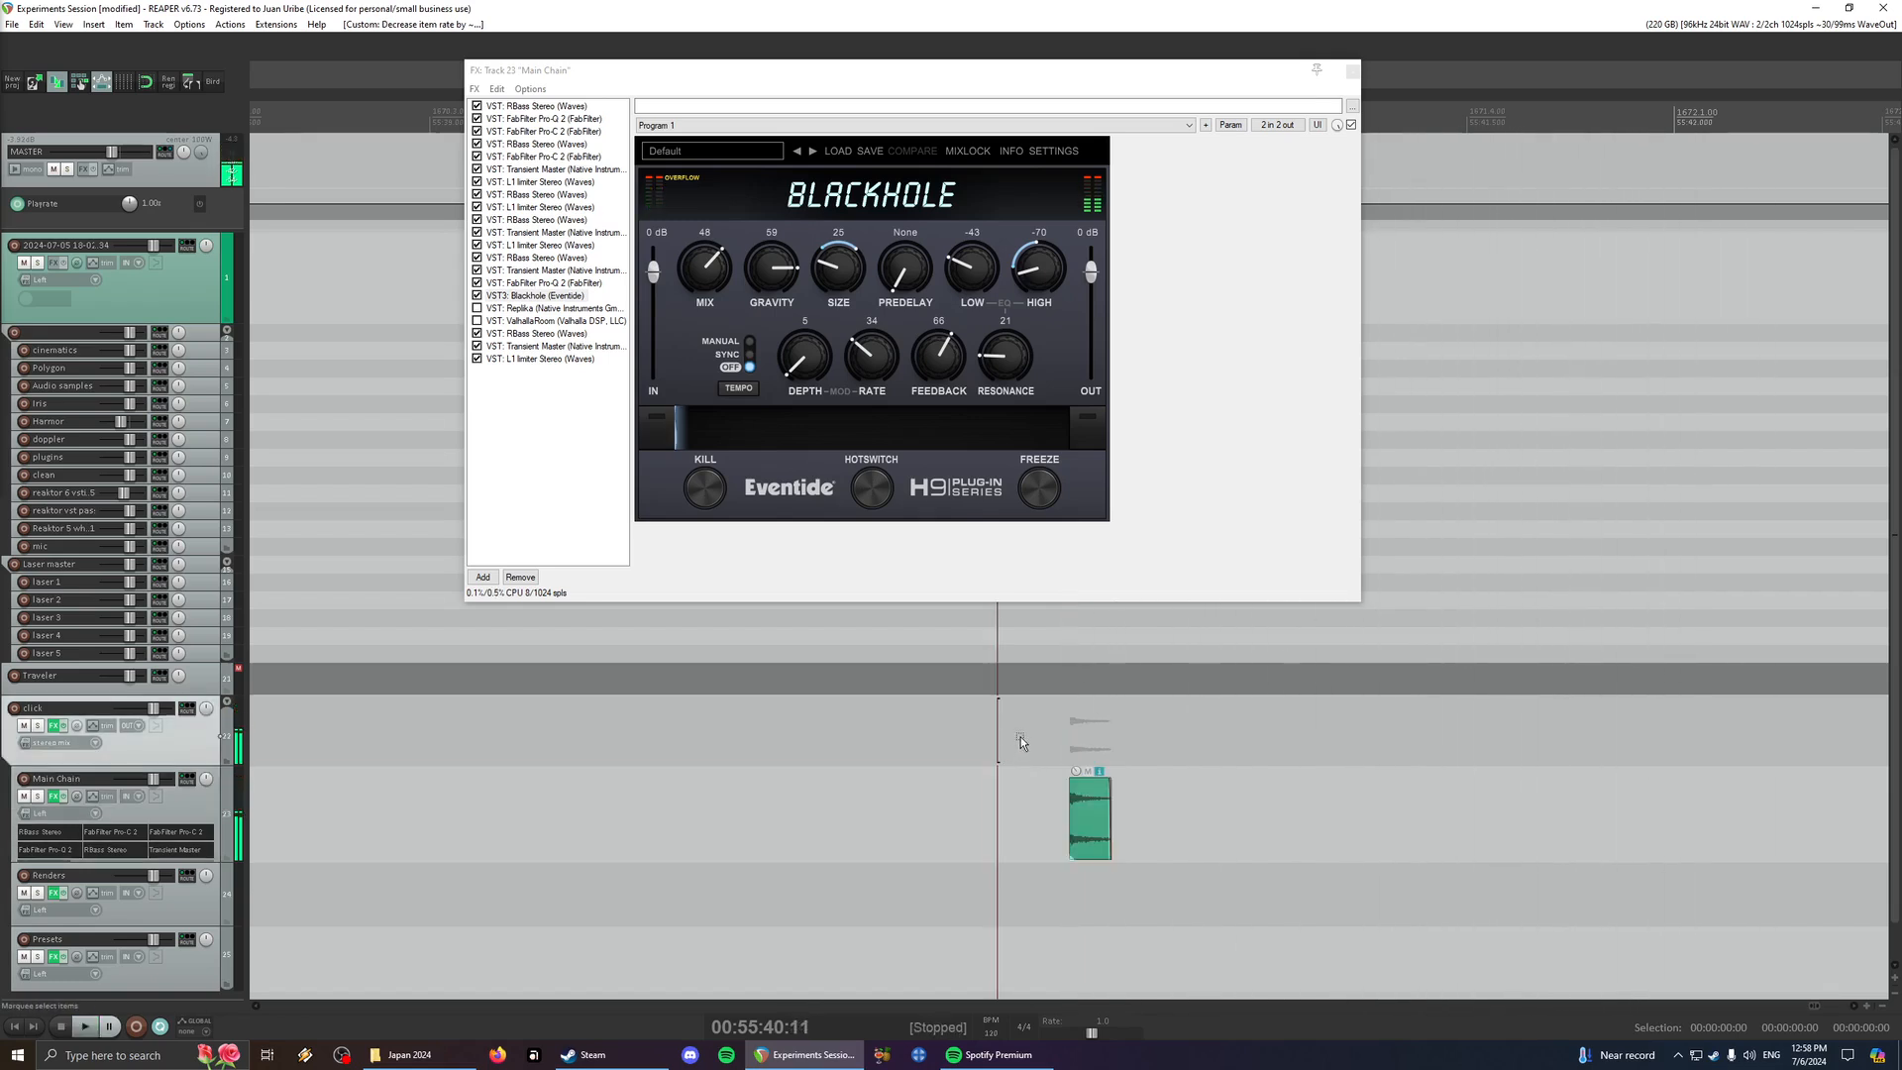
click(1014, 733)
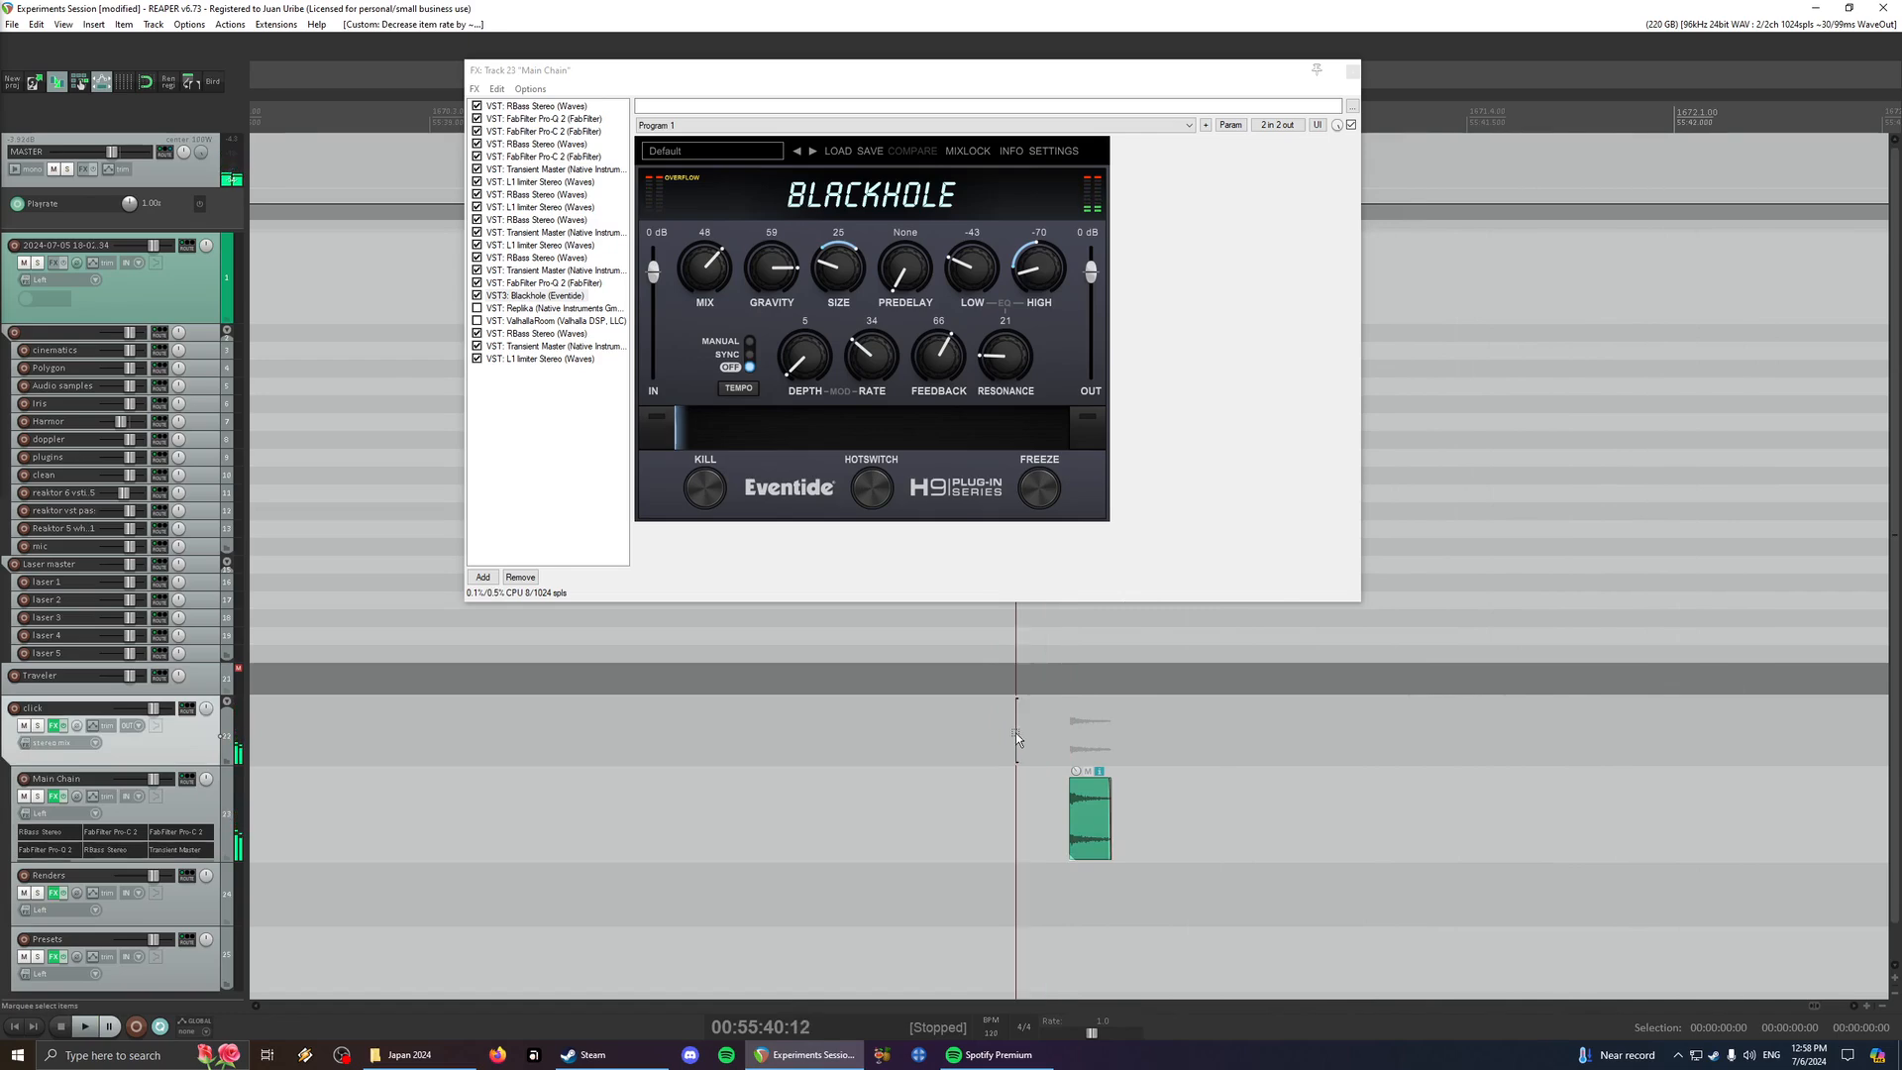
click(834, 733)
key(space)
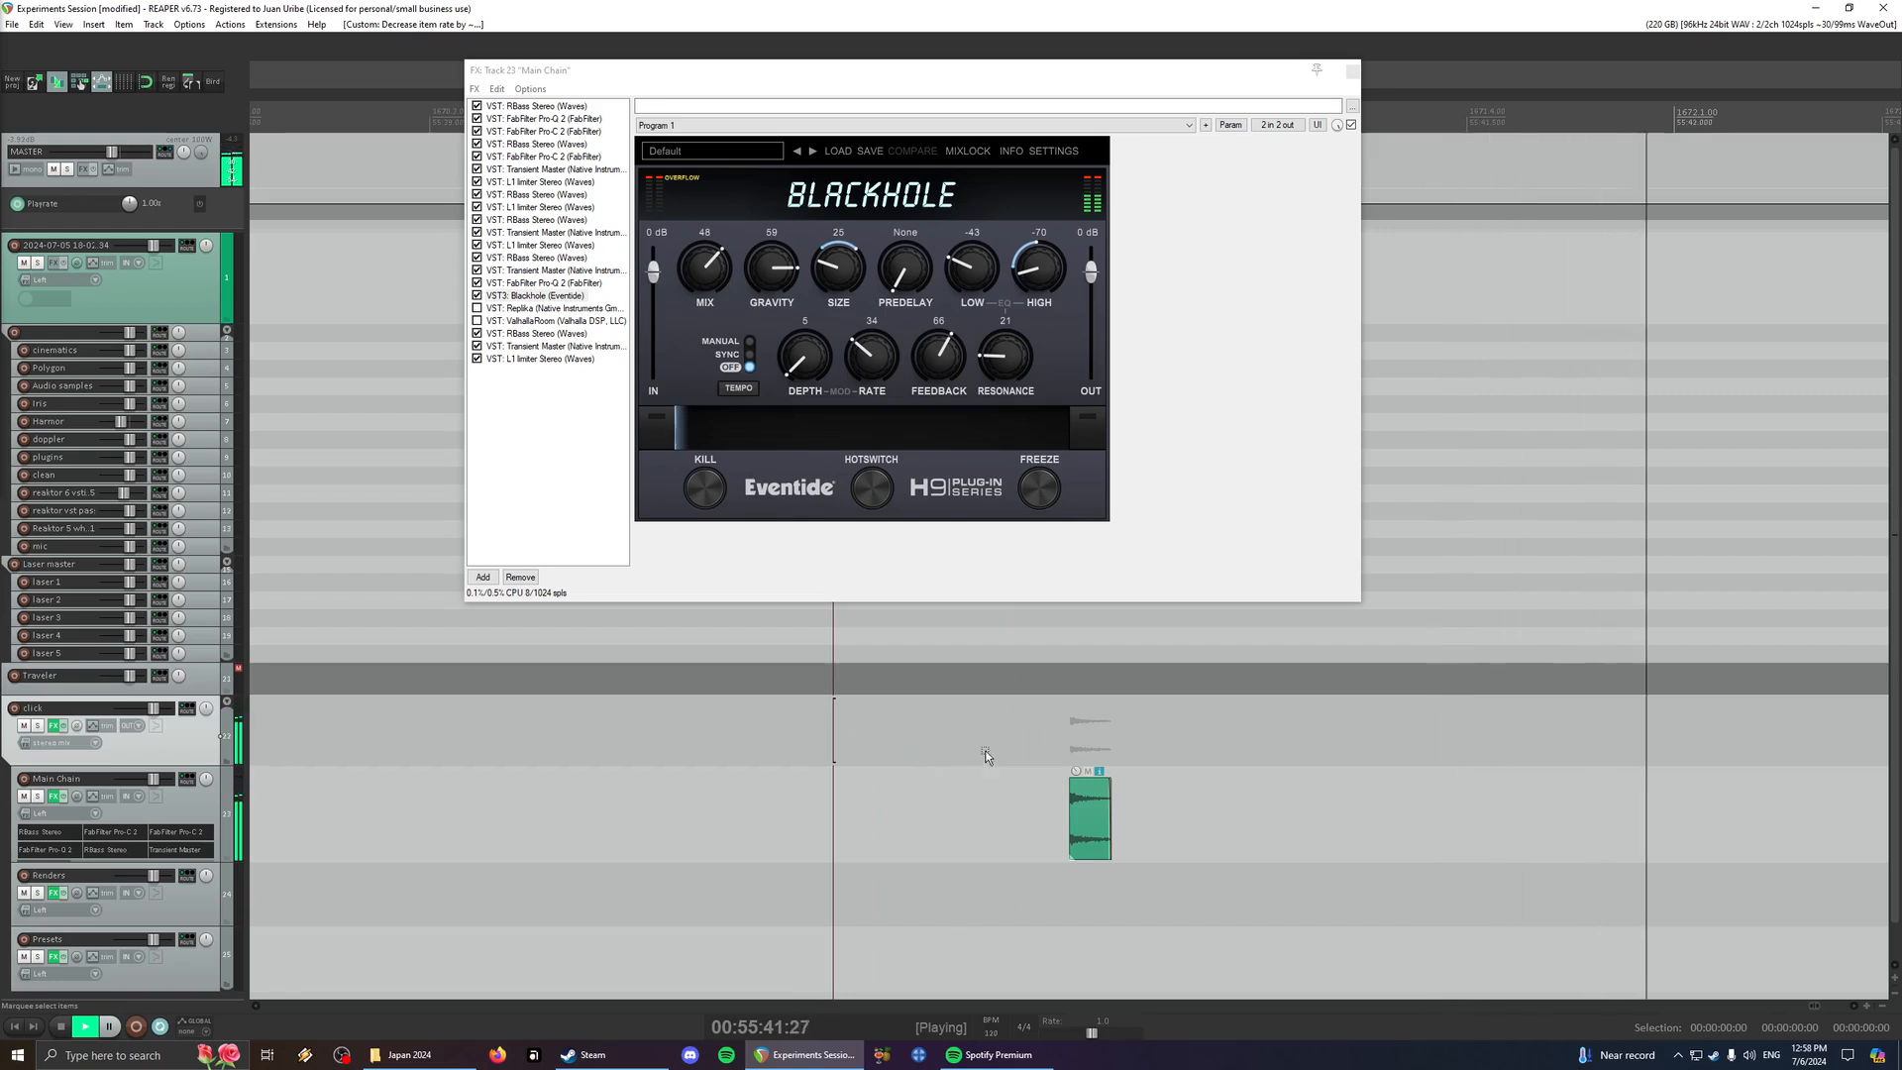
click(1013, 731)
click(1037, 735)
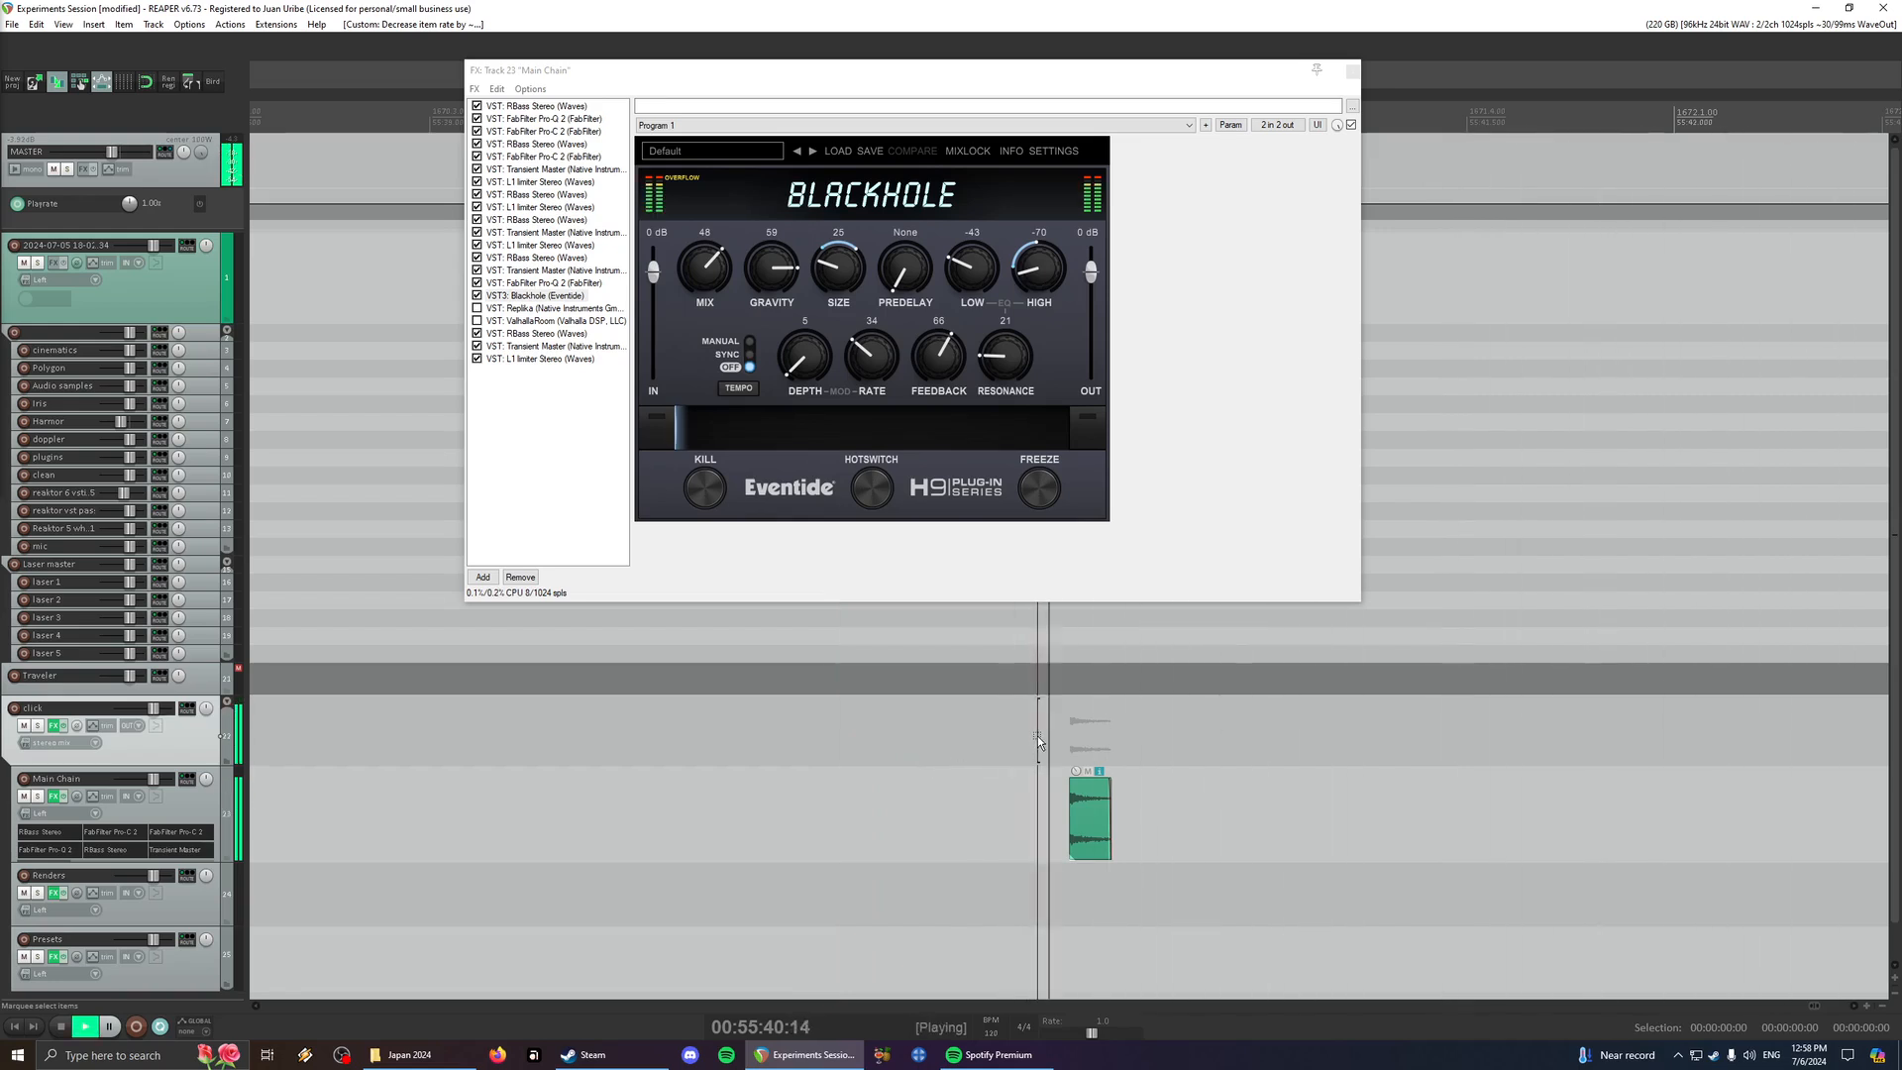
click(1058, 733)
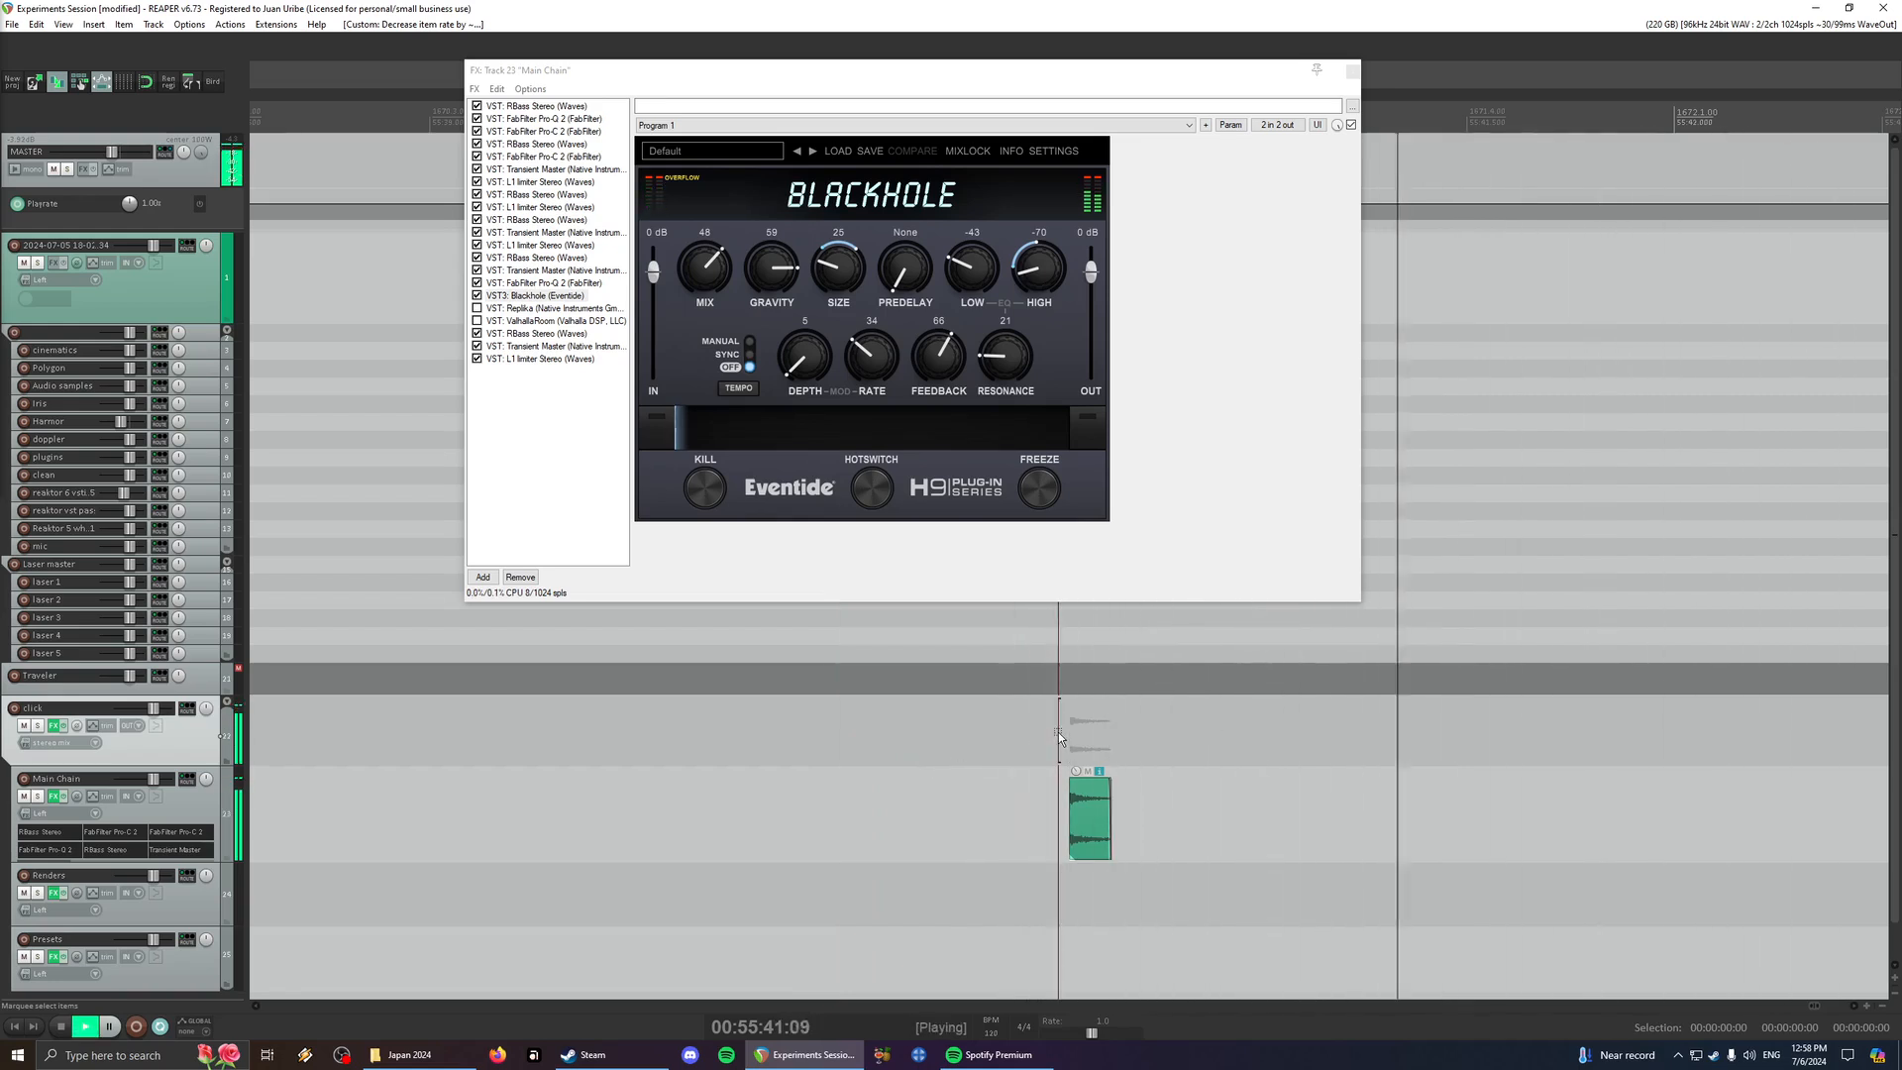
click(1058, 733)
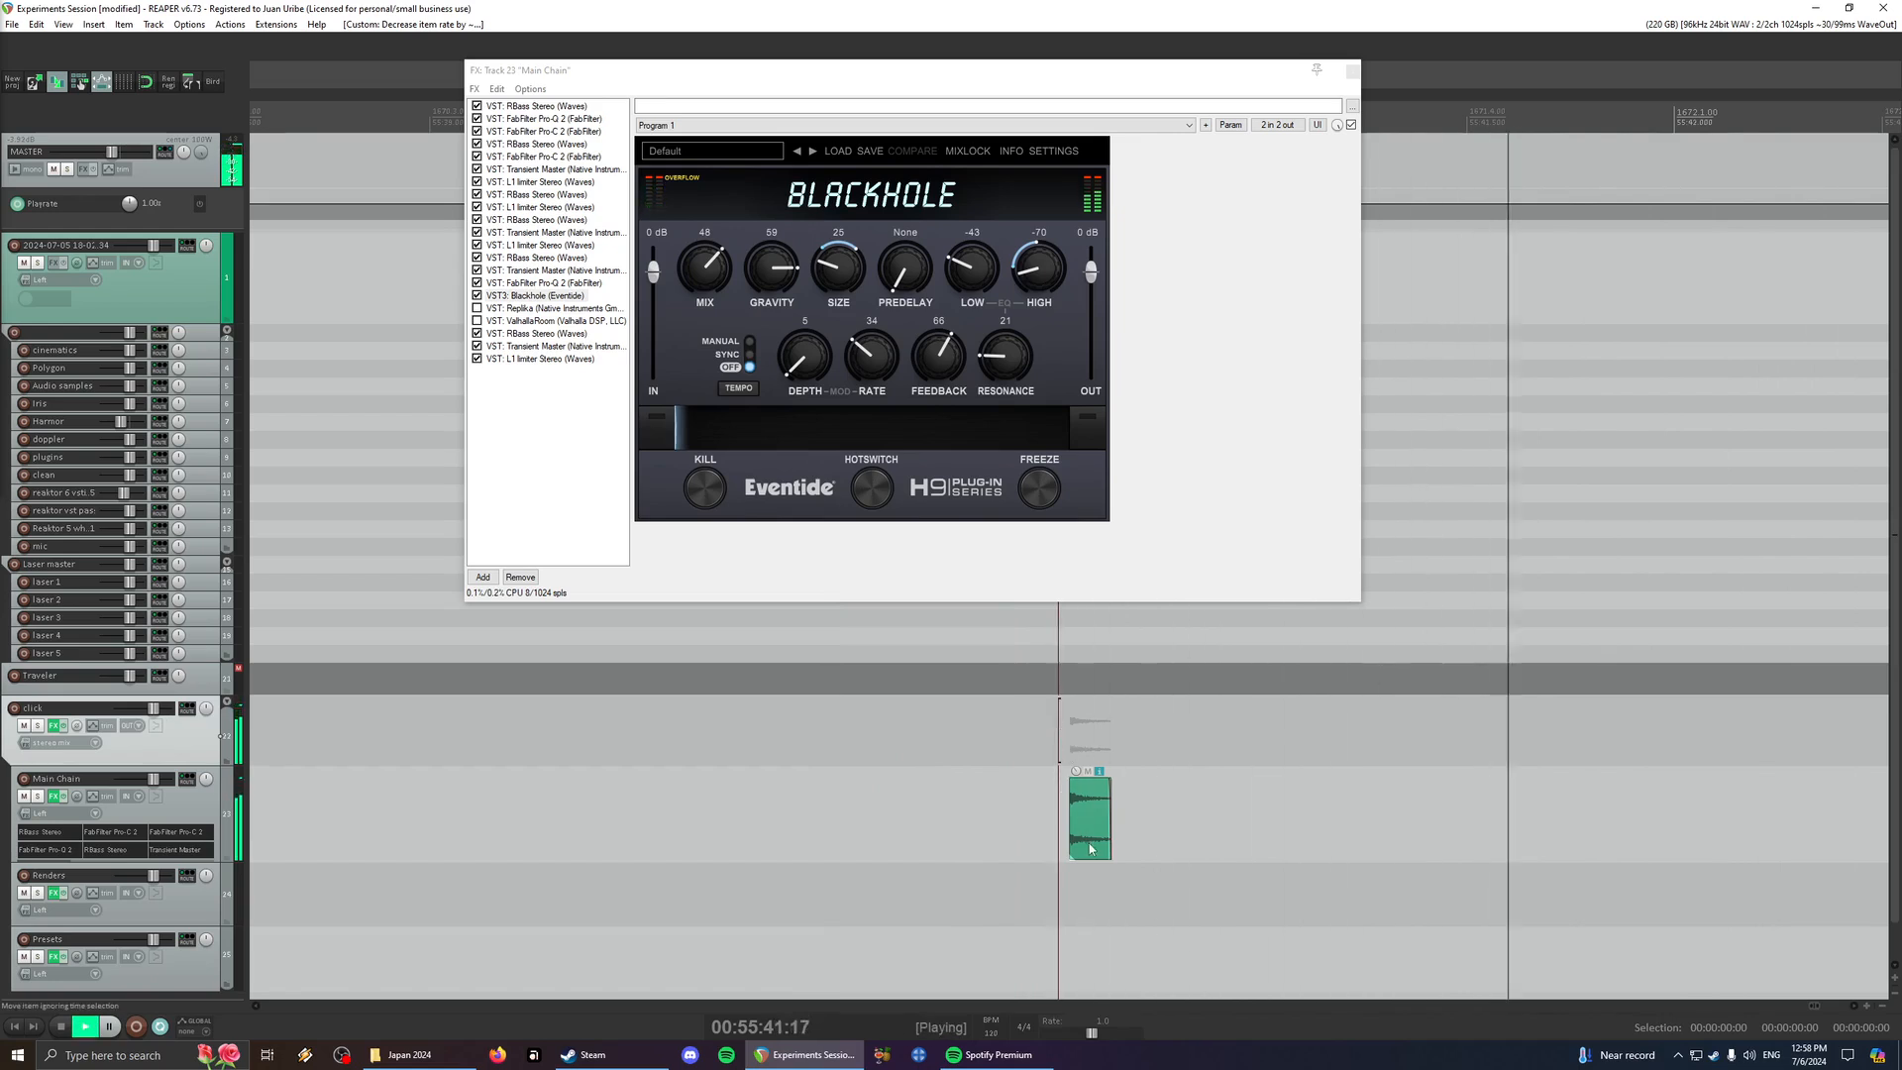
- Play the click from just before its start and from its exact starting point
key(space)
click(1064, 737)
key(space)
scroll(1063, 739, up, 6)
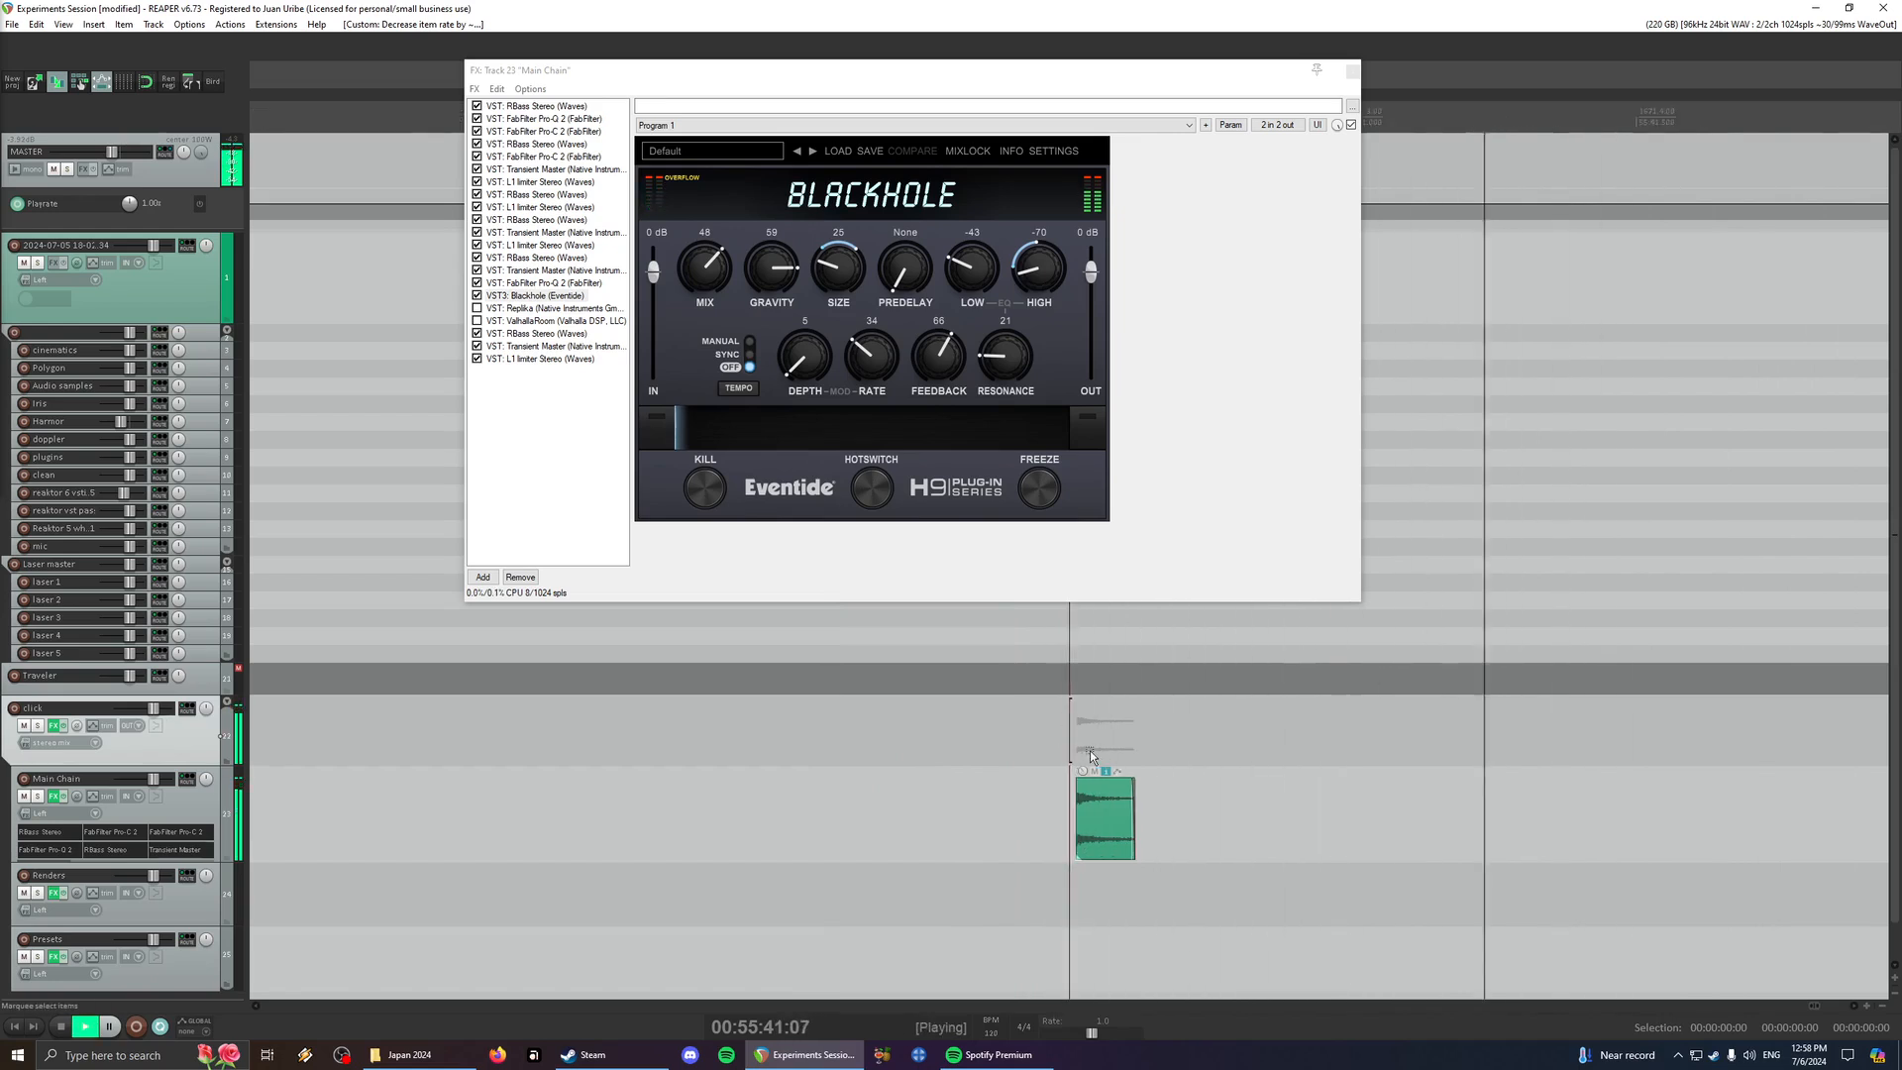
click(1090, 723)
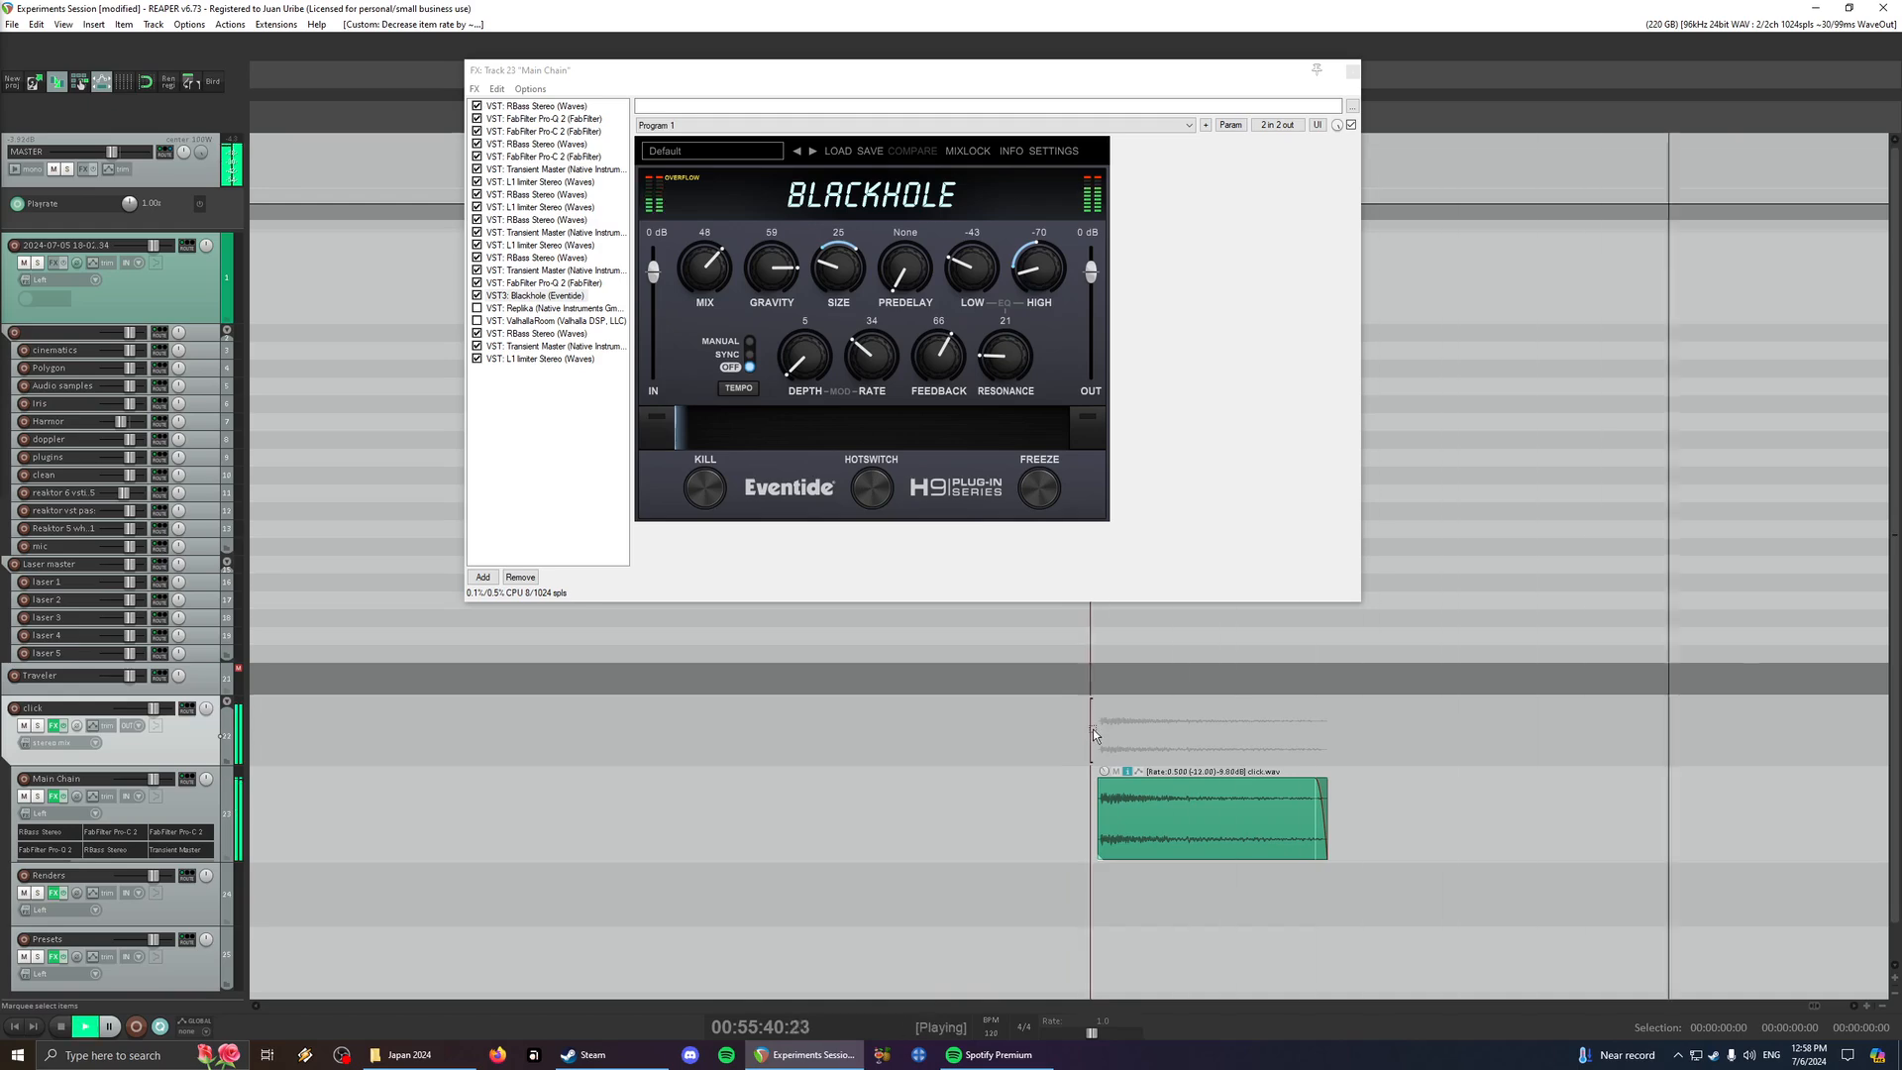
click(1104, 757)
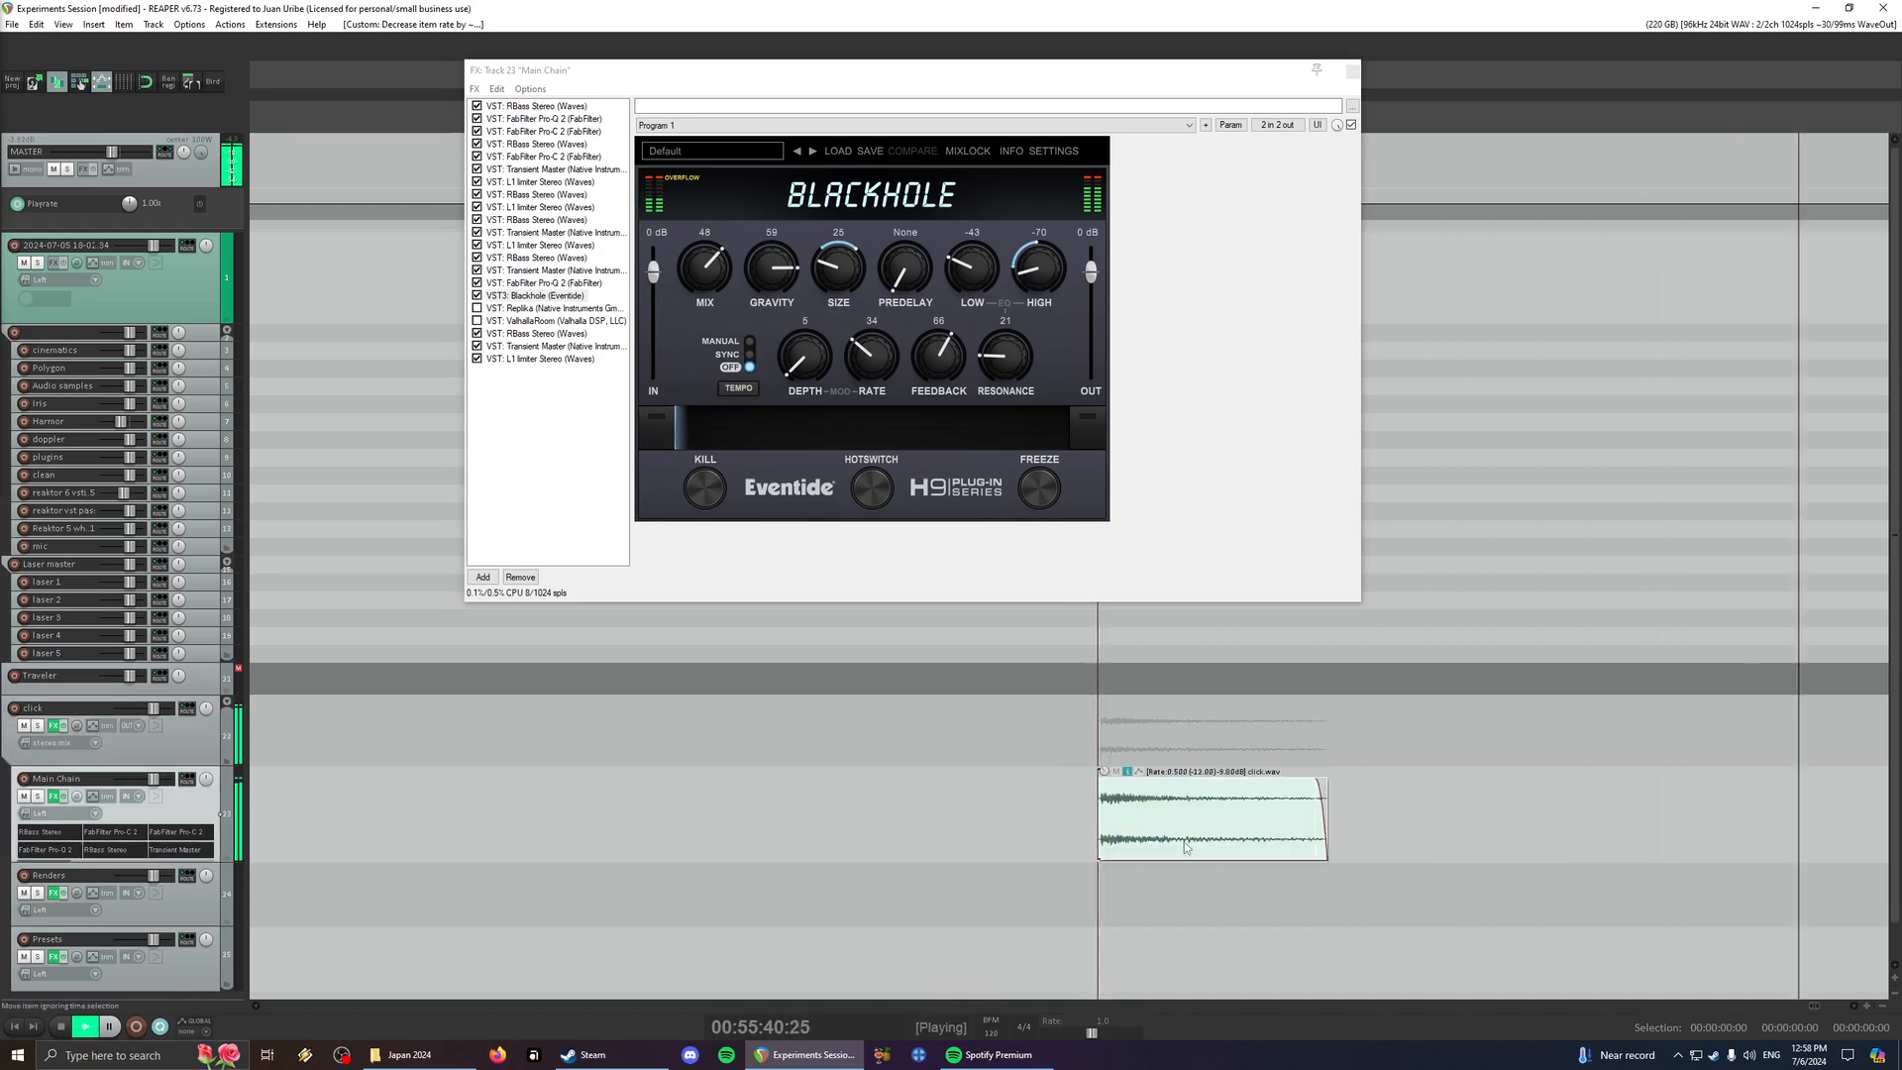
- Select the click item on the Main Chain track and replay it from the item's start
scroll(1184, 841, down, 4)
key(space)
click(1021, 744)
key(space)
click(1082, 812)
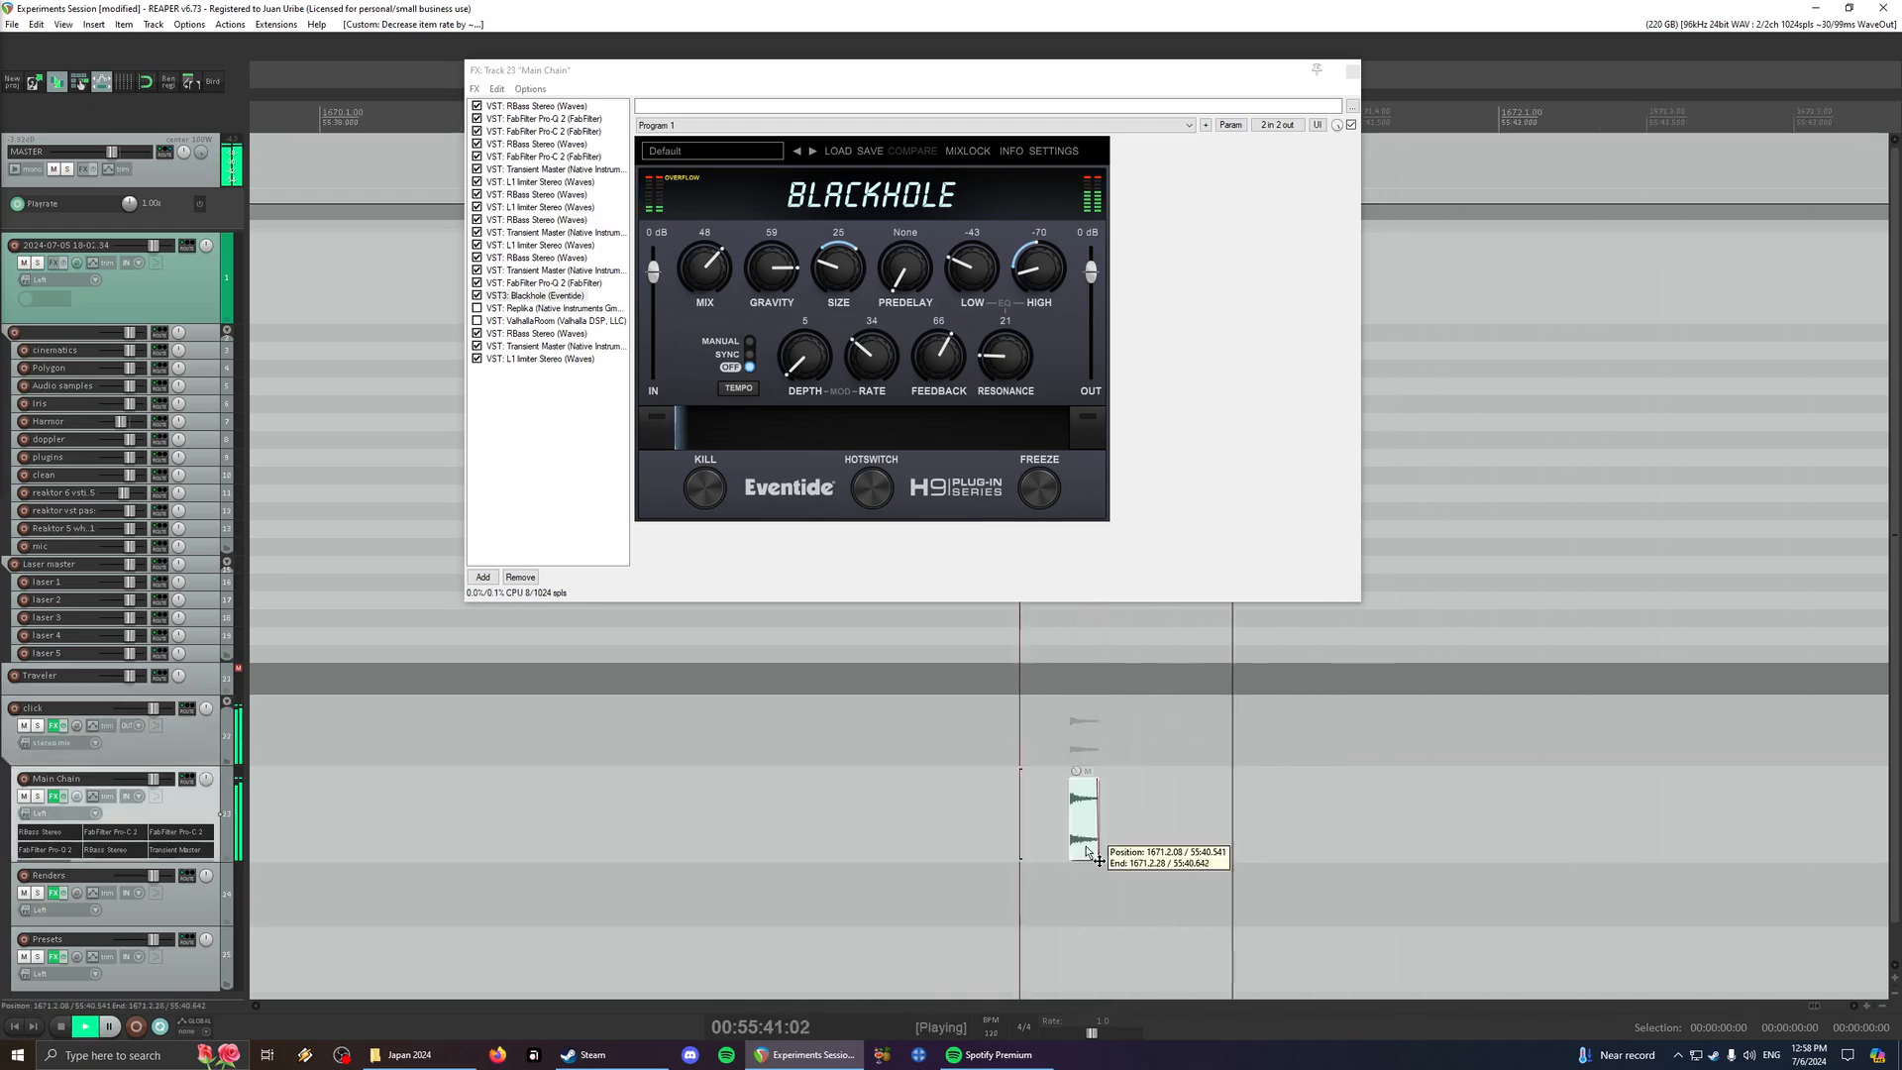
key(space)
scroll(1168, 775, down, 3)
scroll(1172, 798, up, 4)
scroll(1172, 797, right, 2)
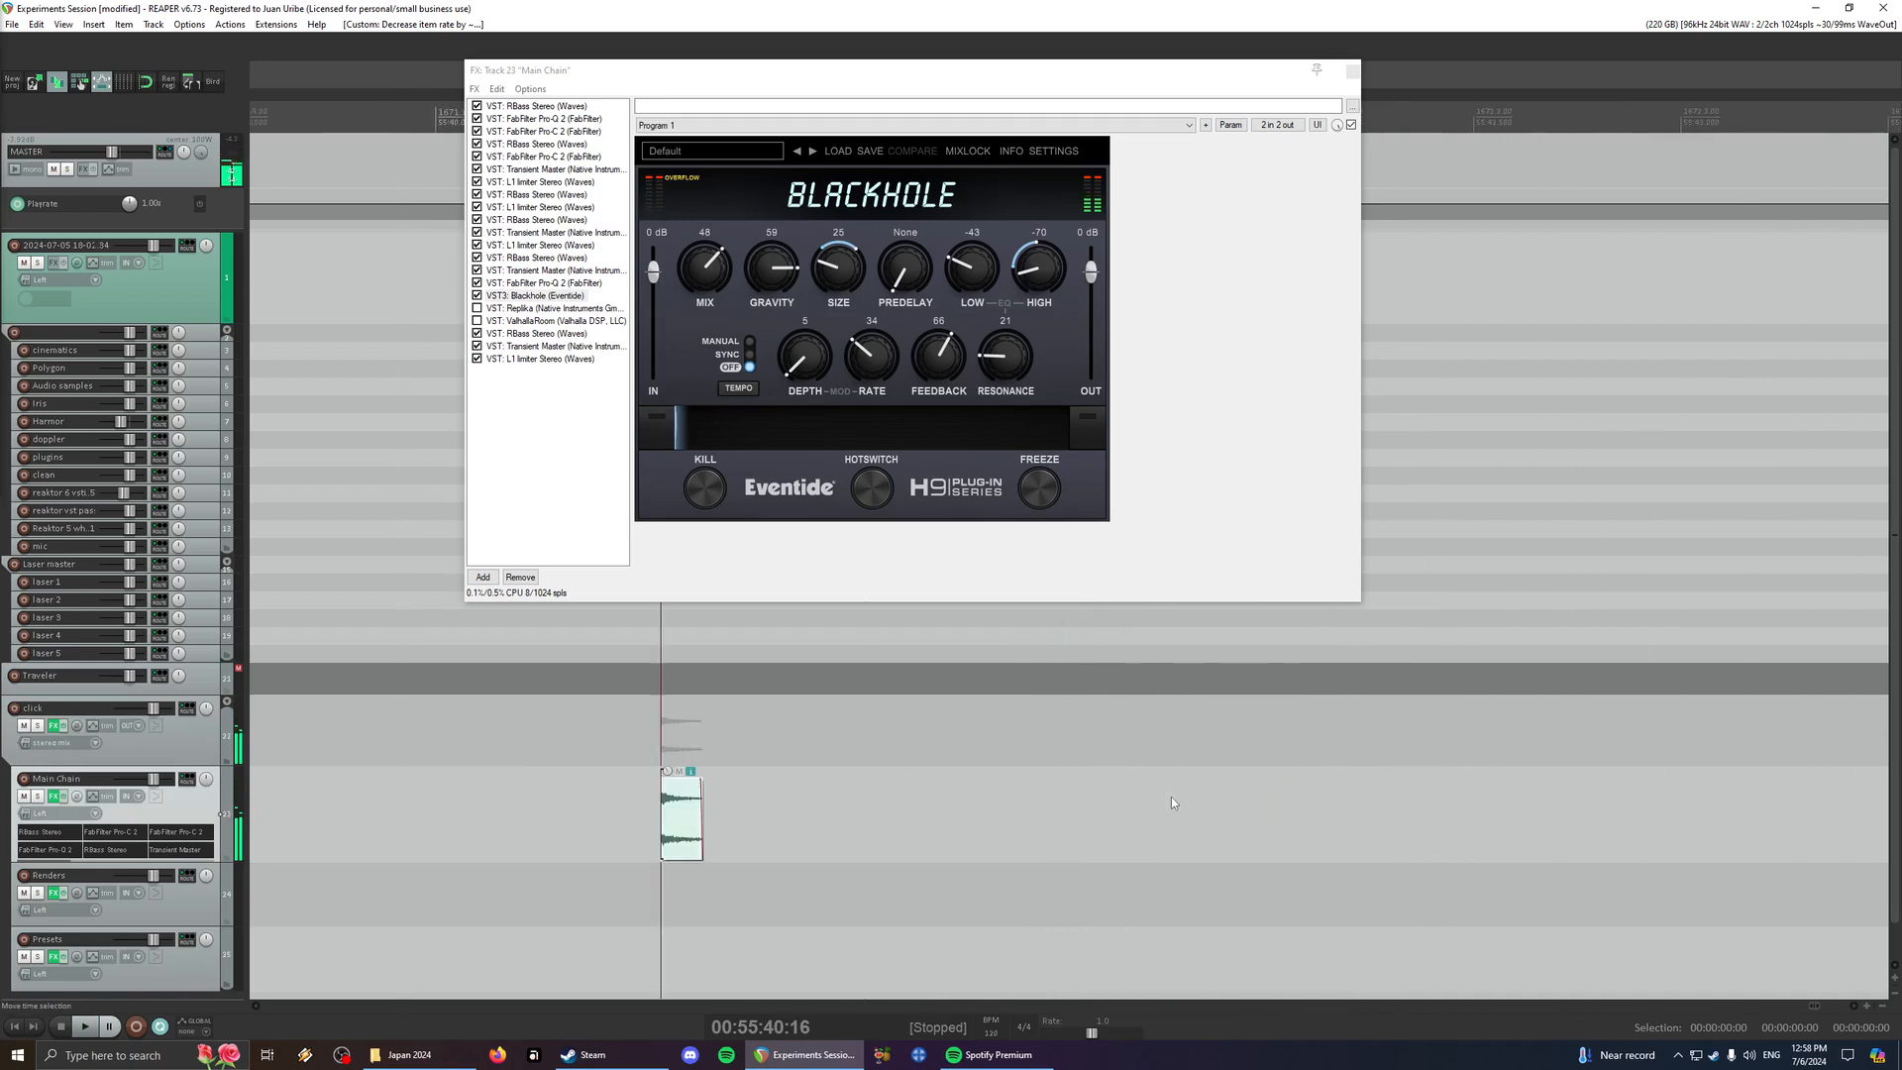
scroll(727, 840, up, 4)
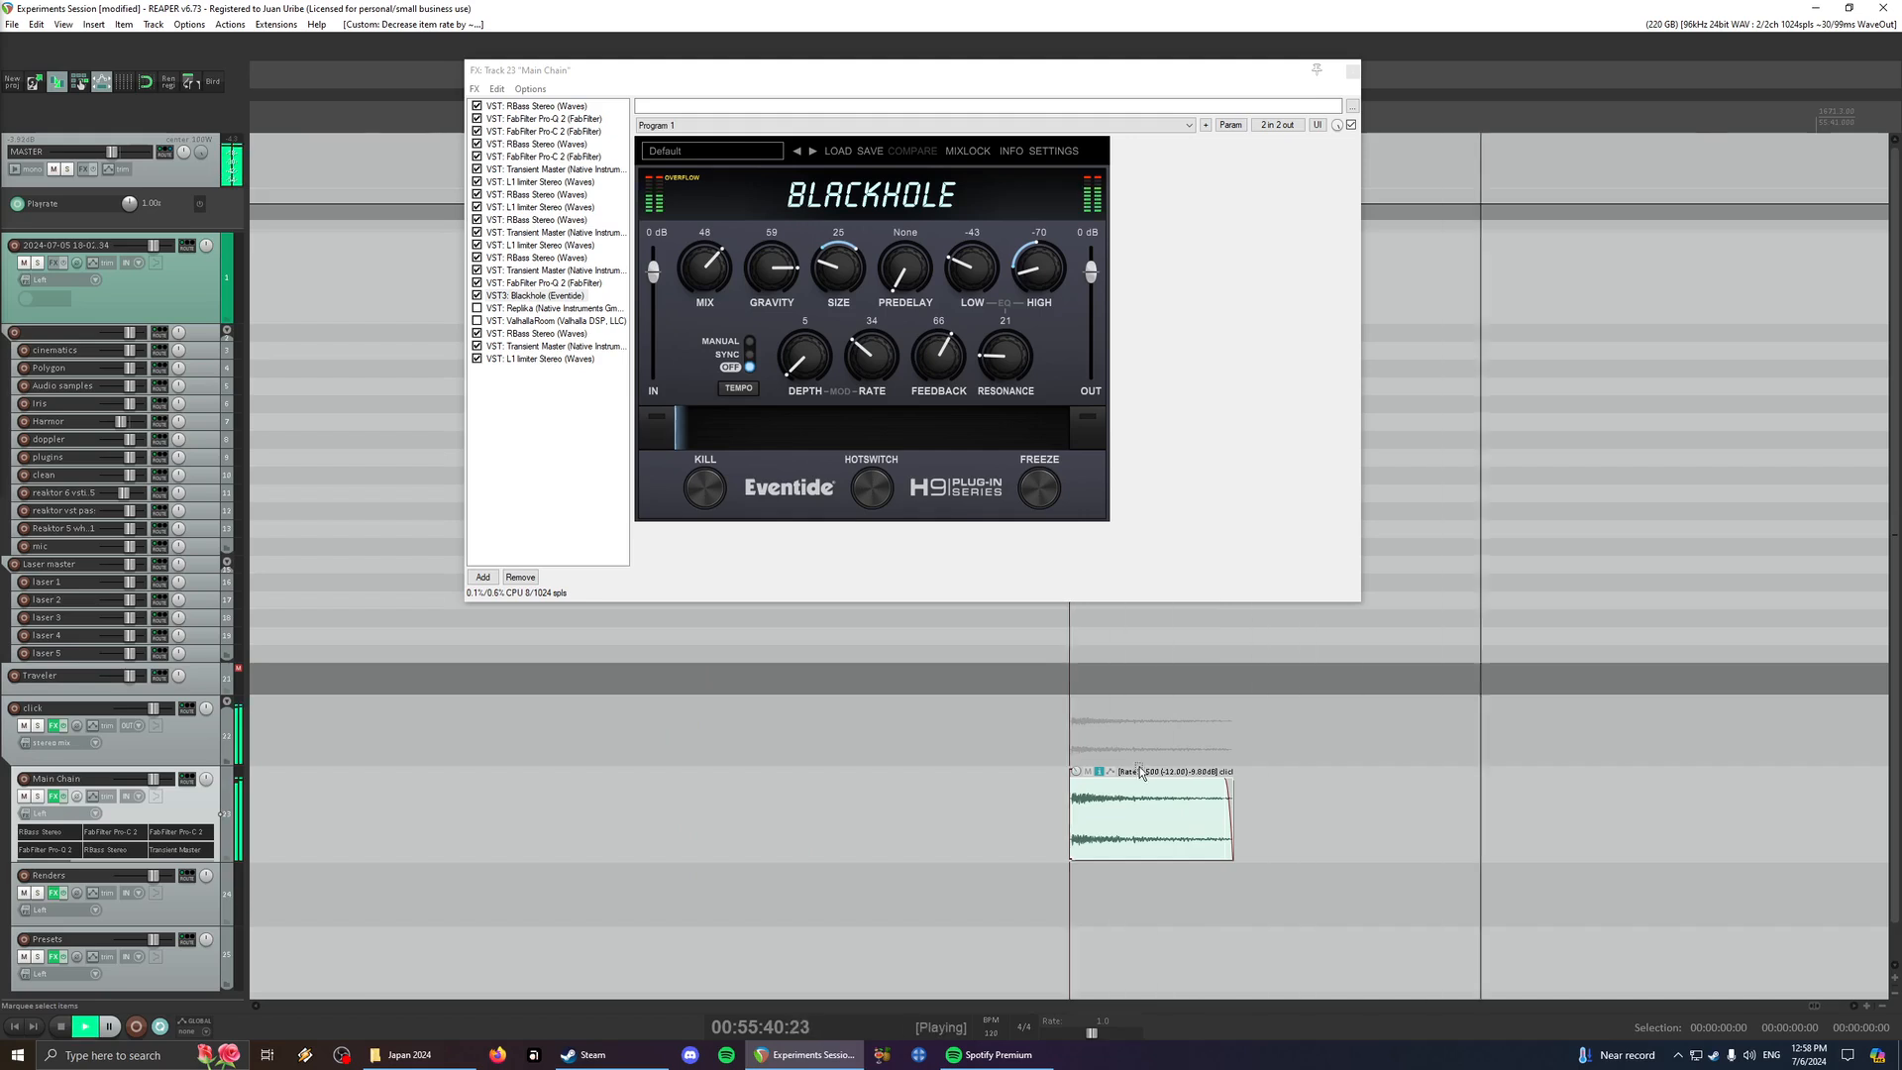
scroll(1185, 775, down, 3)
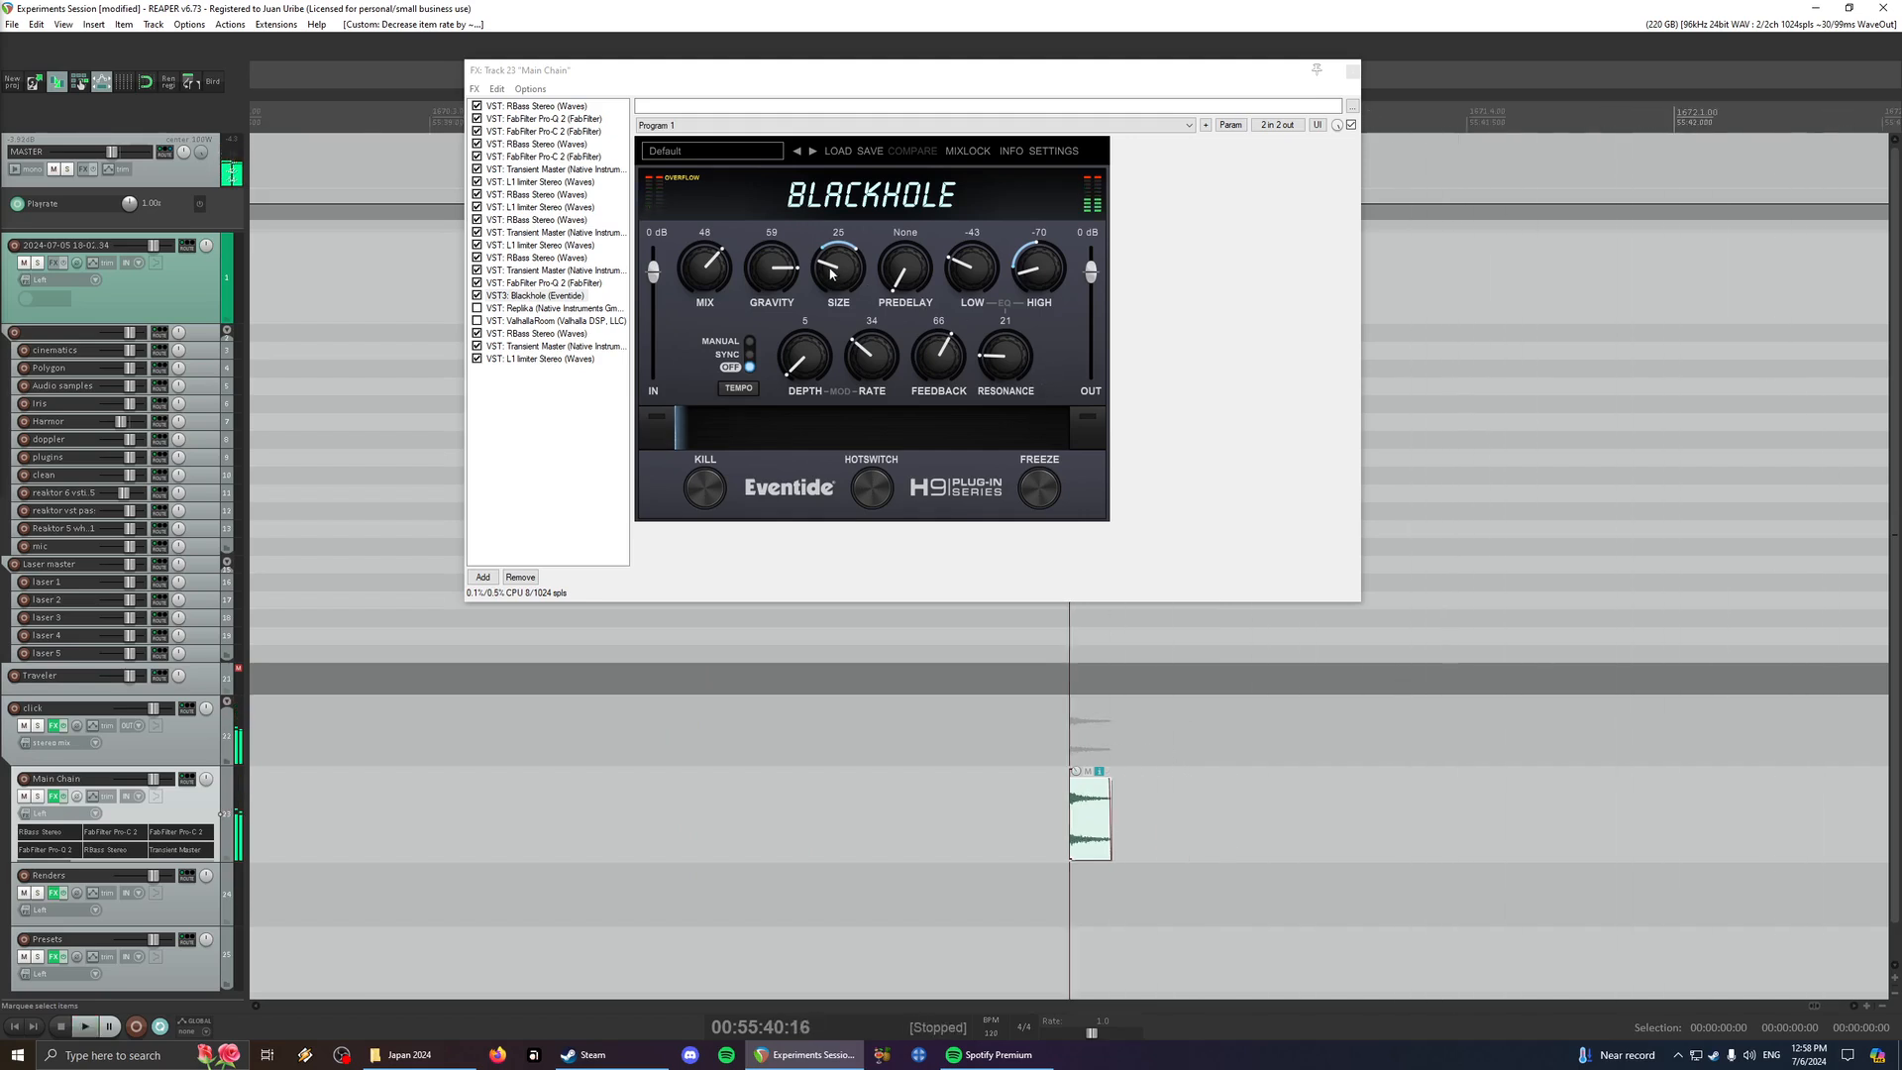
- Set Blackhole's Mix to 100, Size to -10, Feedback to 78 and Resonance to 0, and play the click
drag(830, 275, 830, 278)
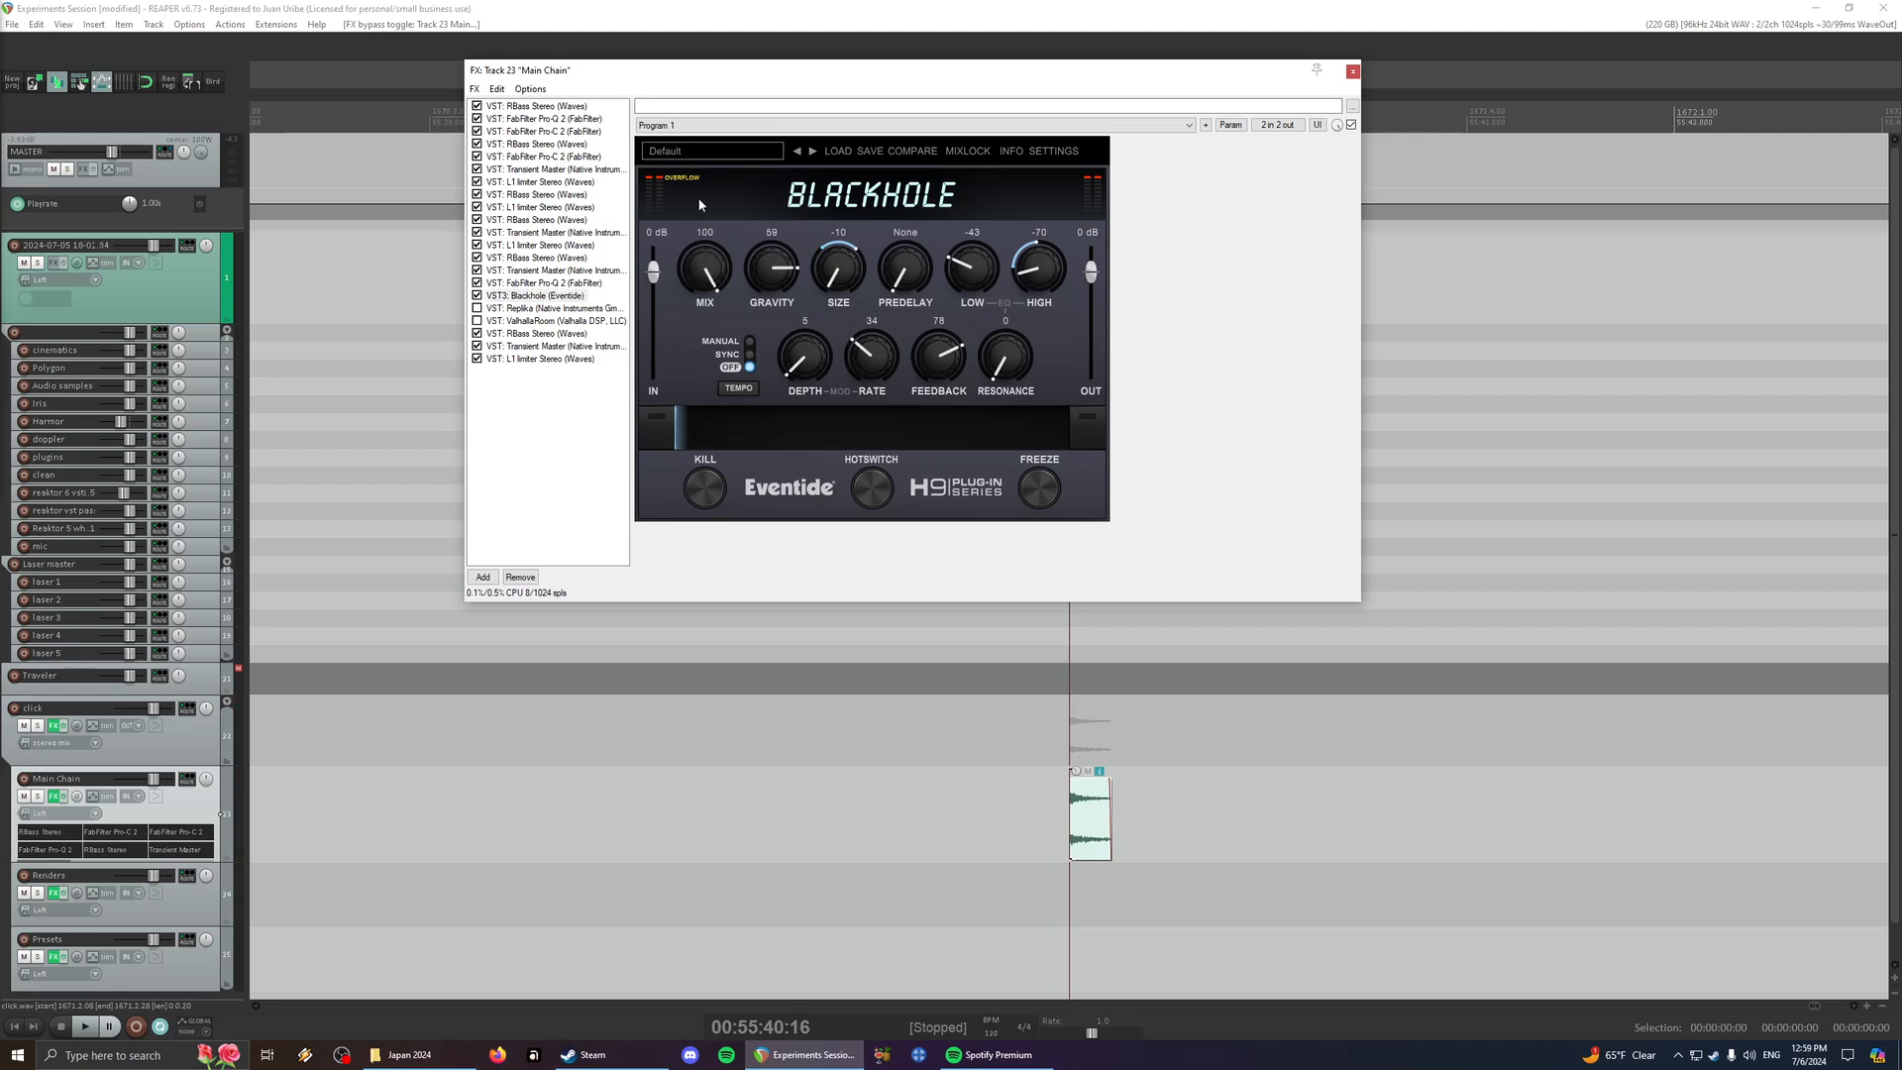
key(space)
key(space)
key(space)
key(space)
key(space)
- Lower Blackhole's Mix to 52 and audition the click with the new balance
click(705, 272)
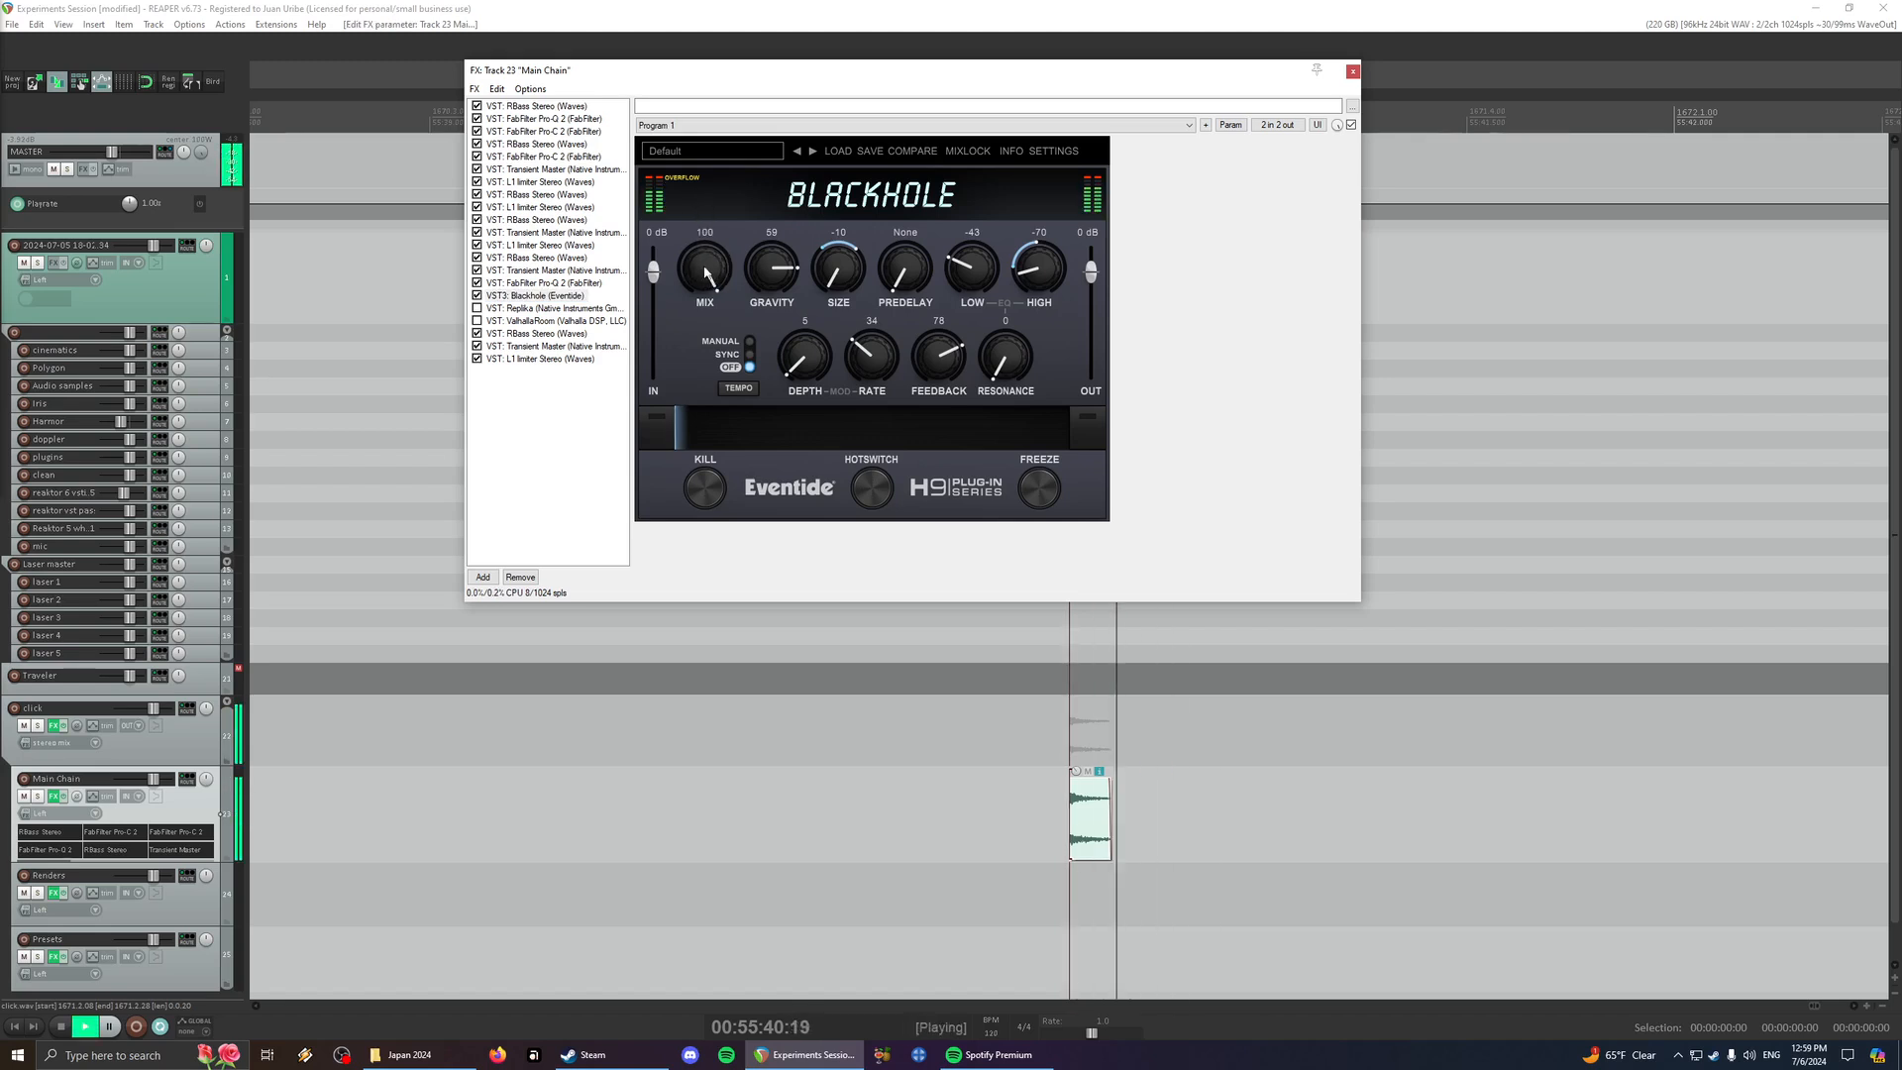
key(space)
drag(705, 273, 702, 343)
key(space)
key(space)
key(space)
key(space)
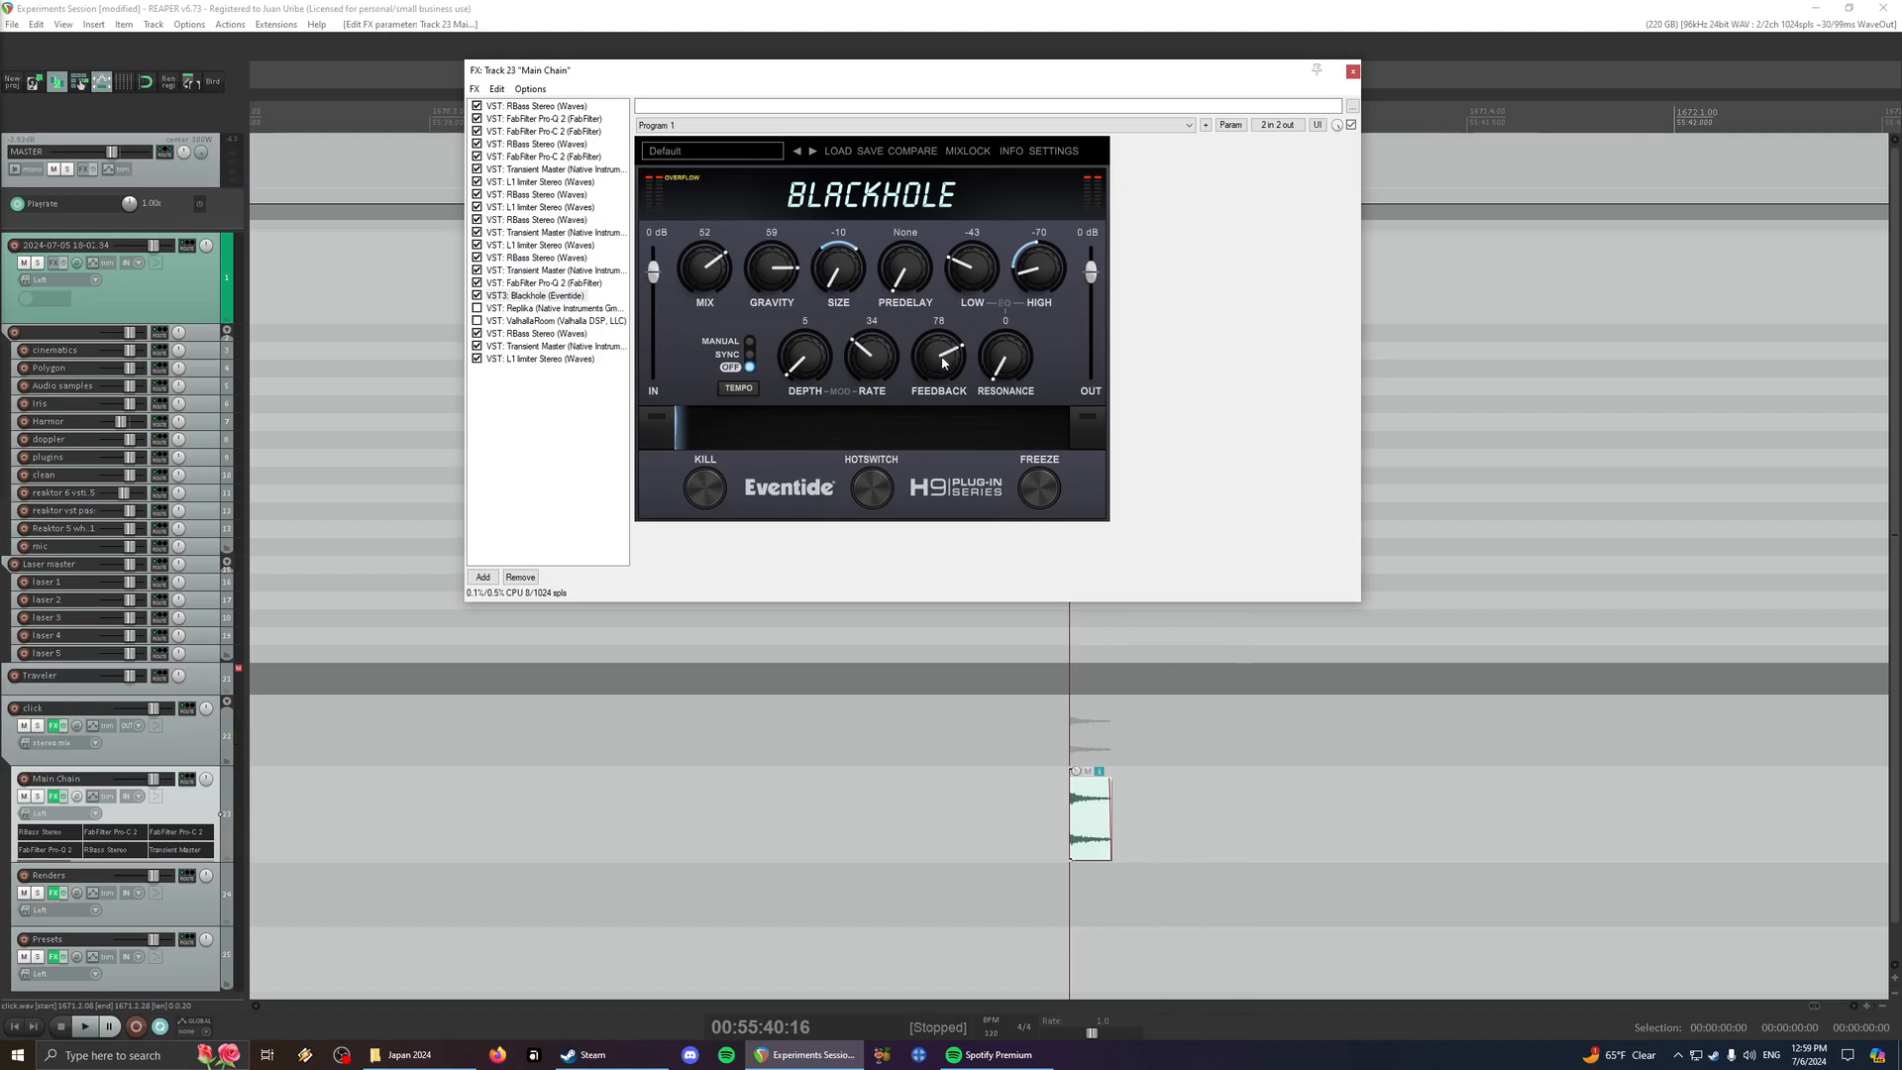
key(space)
- Set Blackhole's Feedback to 54, toggle the Blackhole effect off and on, and play the click
drag(938, 352, 942, 364)
click(476, 295)
click(477, 296)
key(space)
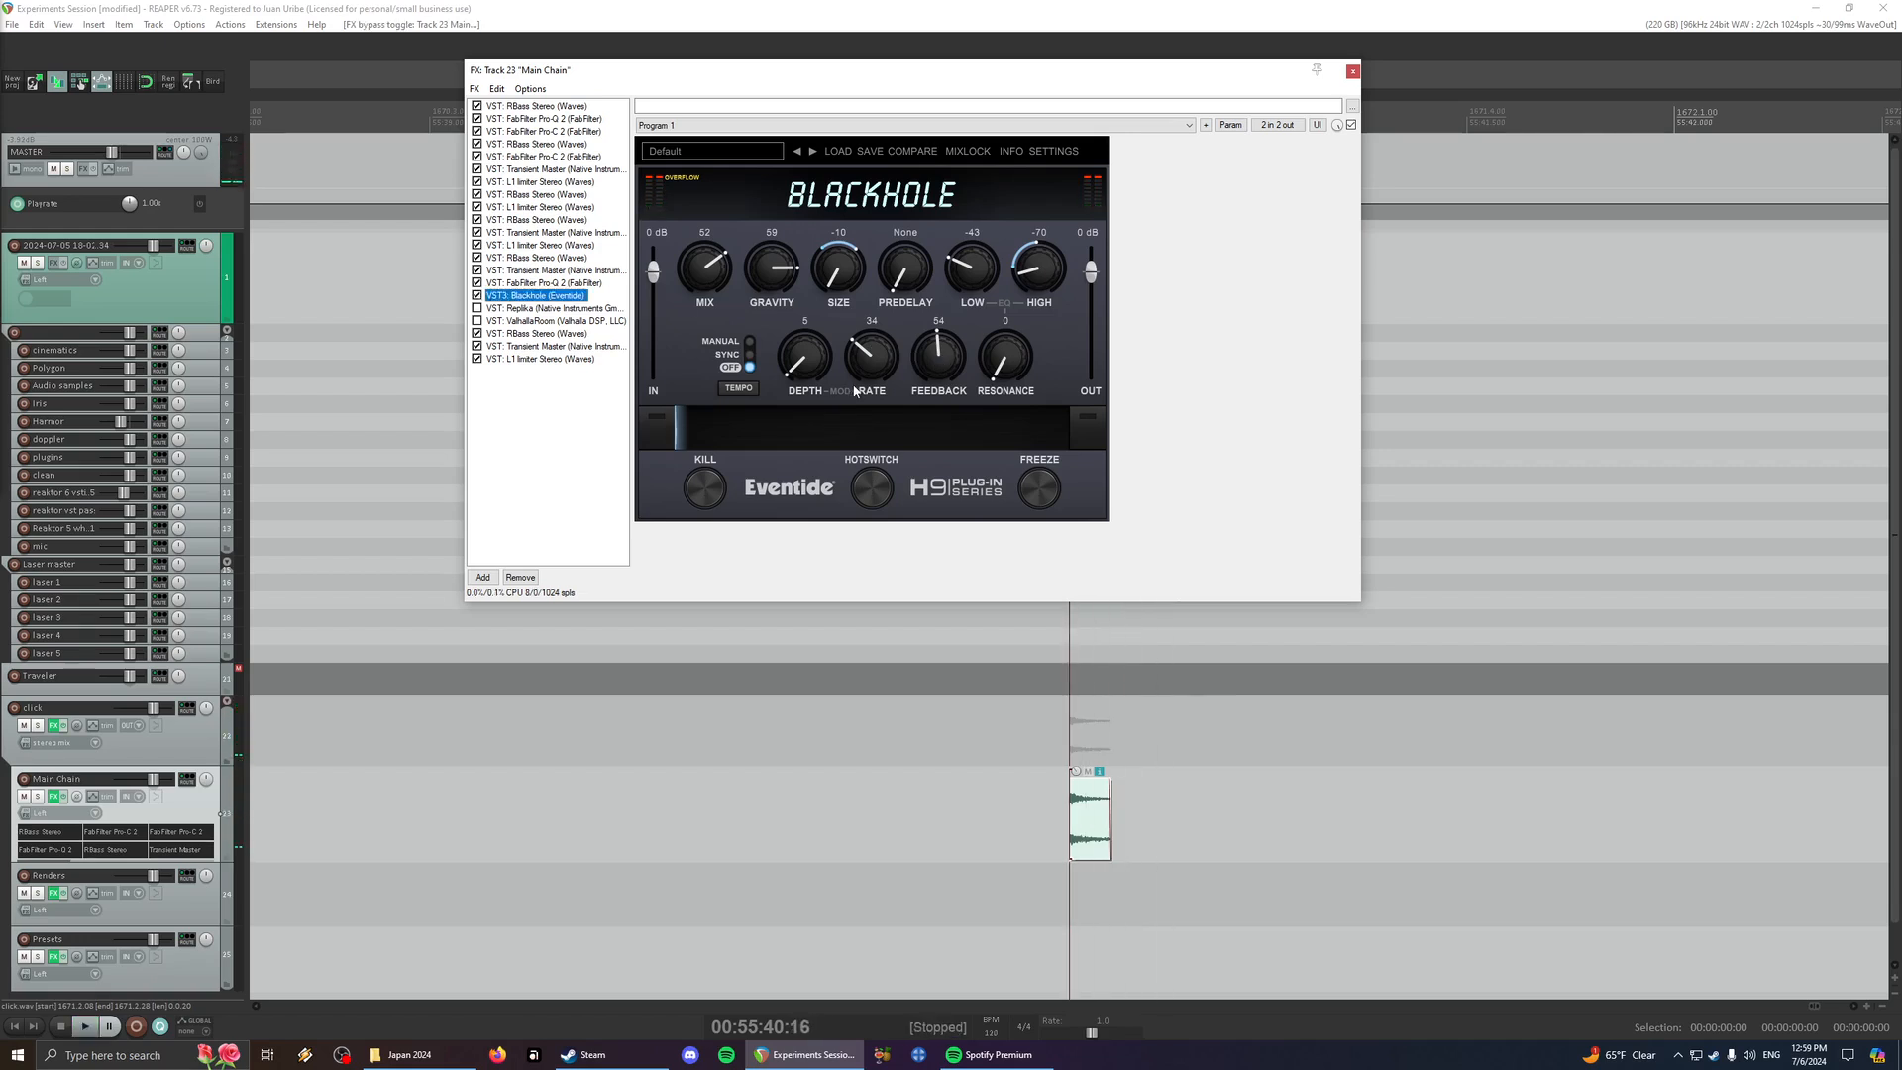
key(space)
- Turn Blackhole's Feedback far down and play the click, then raise it to 80 and play it again
key(space)
key(space)
drag(946, 359, 944, 479)
key(space)
key(space)
key(space)
mouse_move(940, 377)
mouse_down()
mouse_move(941, 330)
mouse_move(941, 367)
mouse_up()
key(space)
key(space)
key(space)
key(space)
key(space)
- Trim the end of the click item to about half its length and play it
key(space)
key(space)
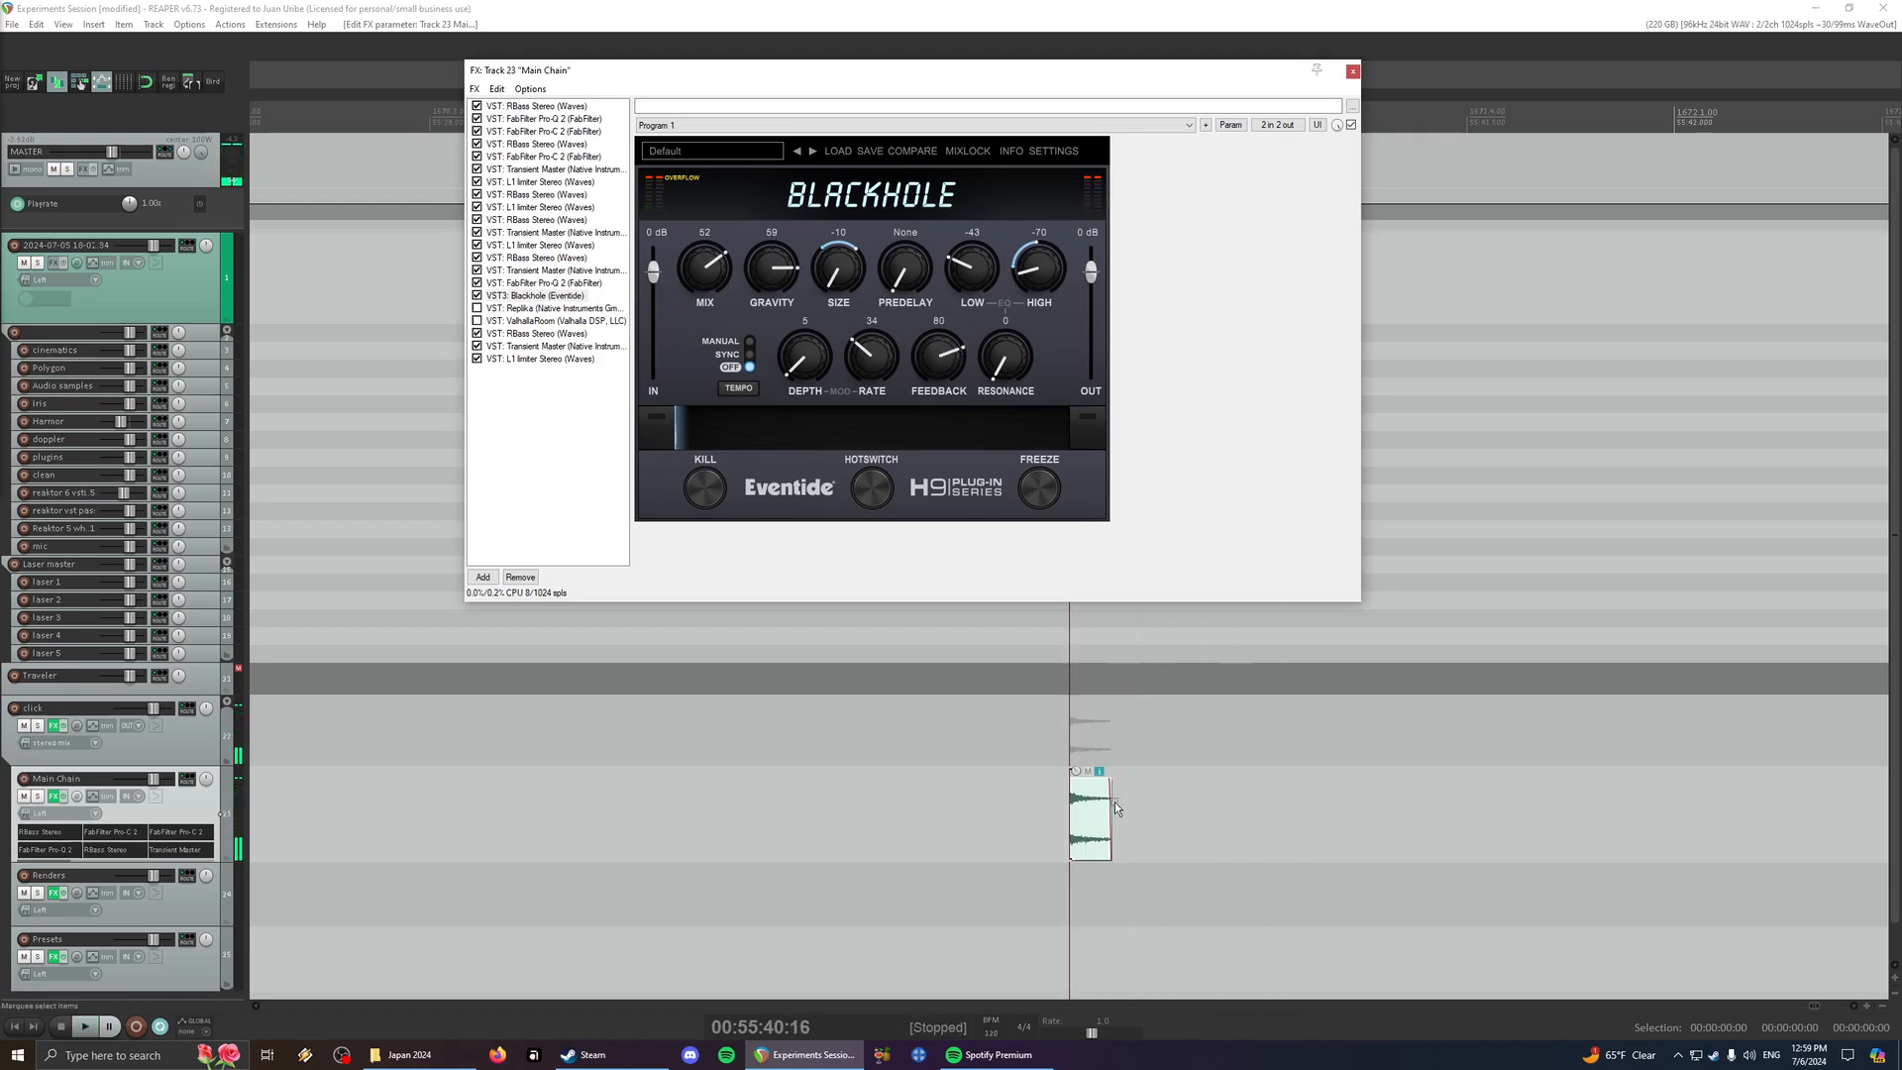
drag(1115, 800, 1090, 802)
key(space)
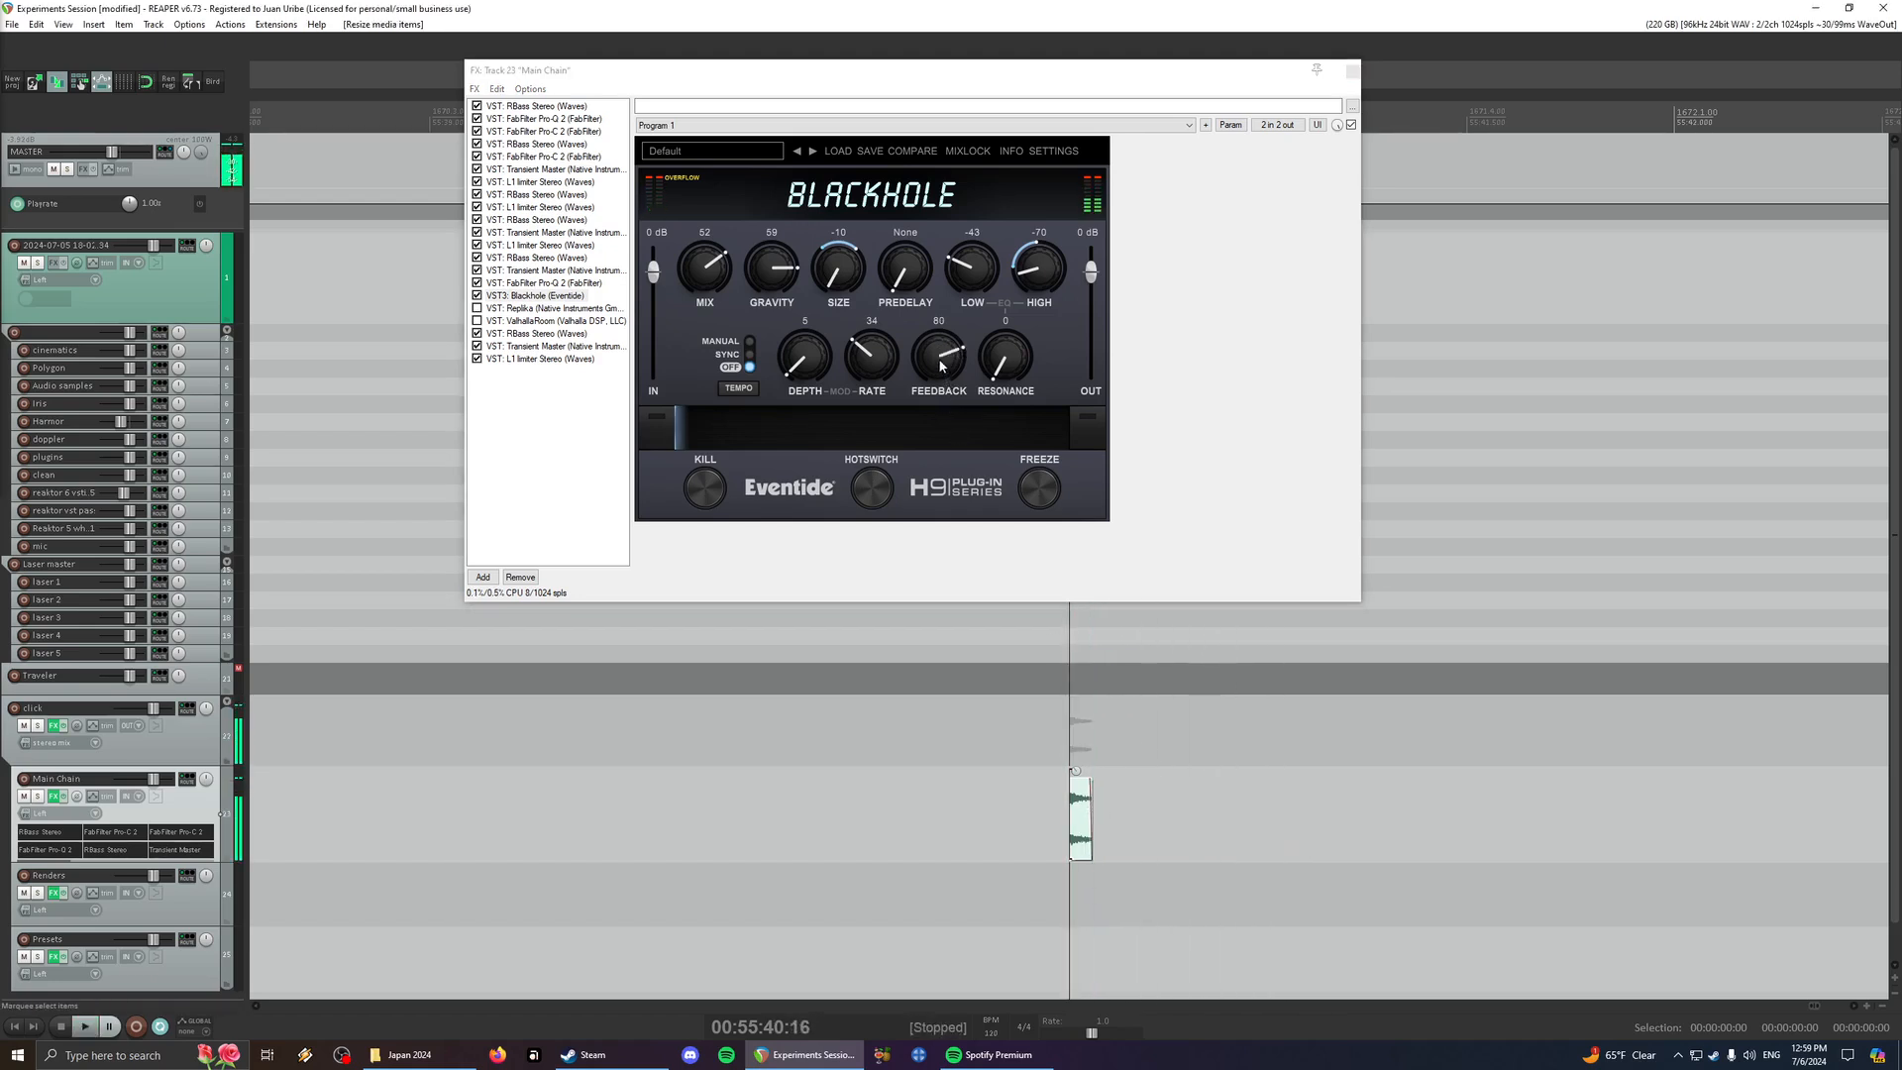
- Set Blackhole's Feedback to 67 and audition the shortened click
key(space)
key(space)
drag(939, 366, 943, 364)
key(space)
key(space)
key(space)
- Extend the end of the click item, play it, and set Blackhole's Feedback to 78
key(space)
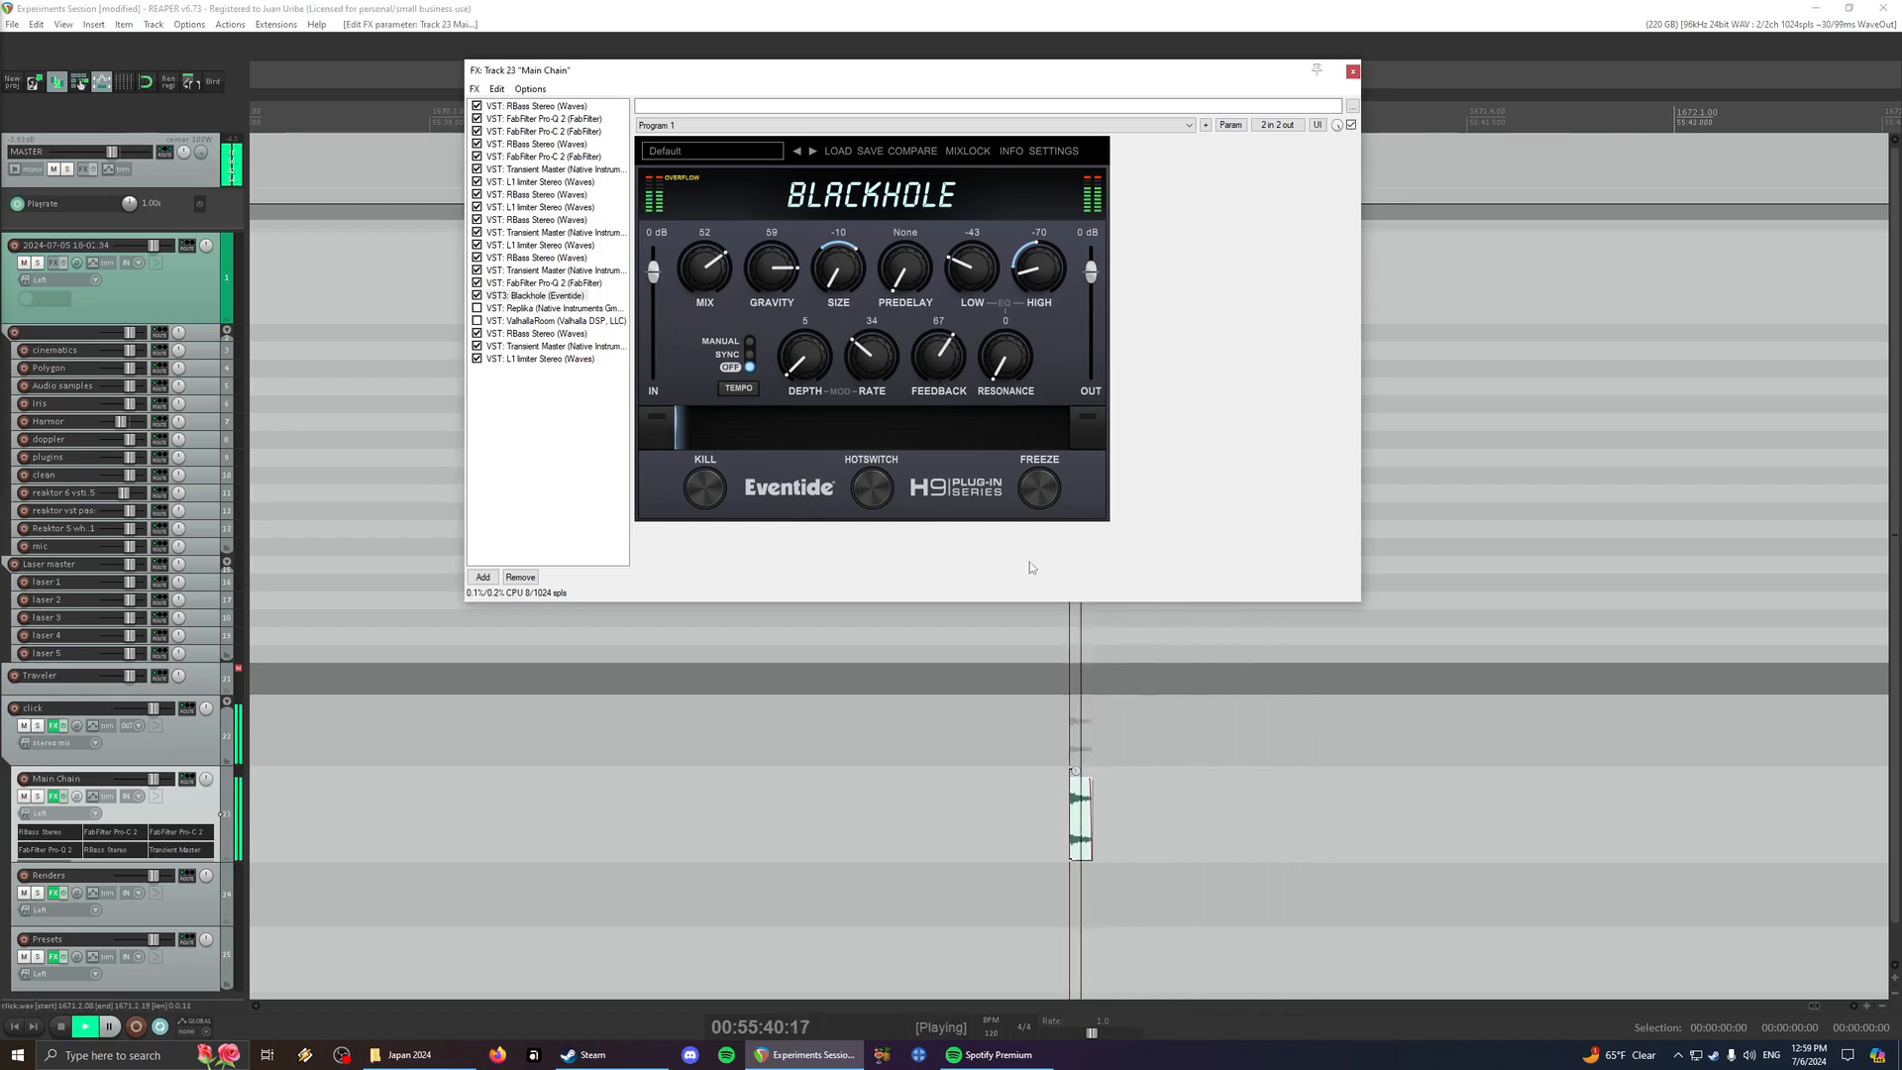
key(space)
scroll(1105, 787, up, 3)
drag(1114, 800, 1139, 800)
key(space)
key(space)
click(940, 363)
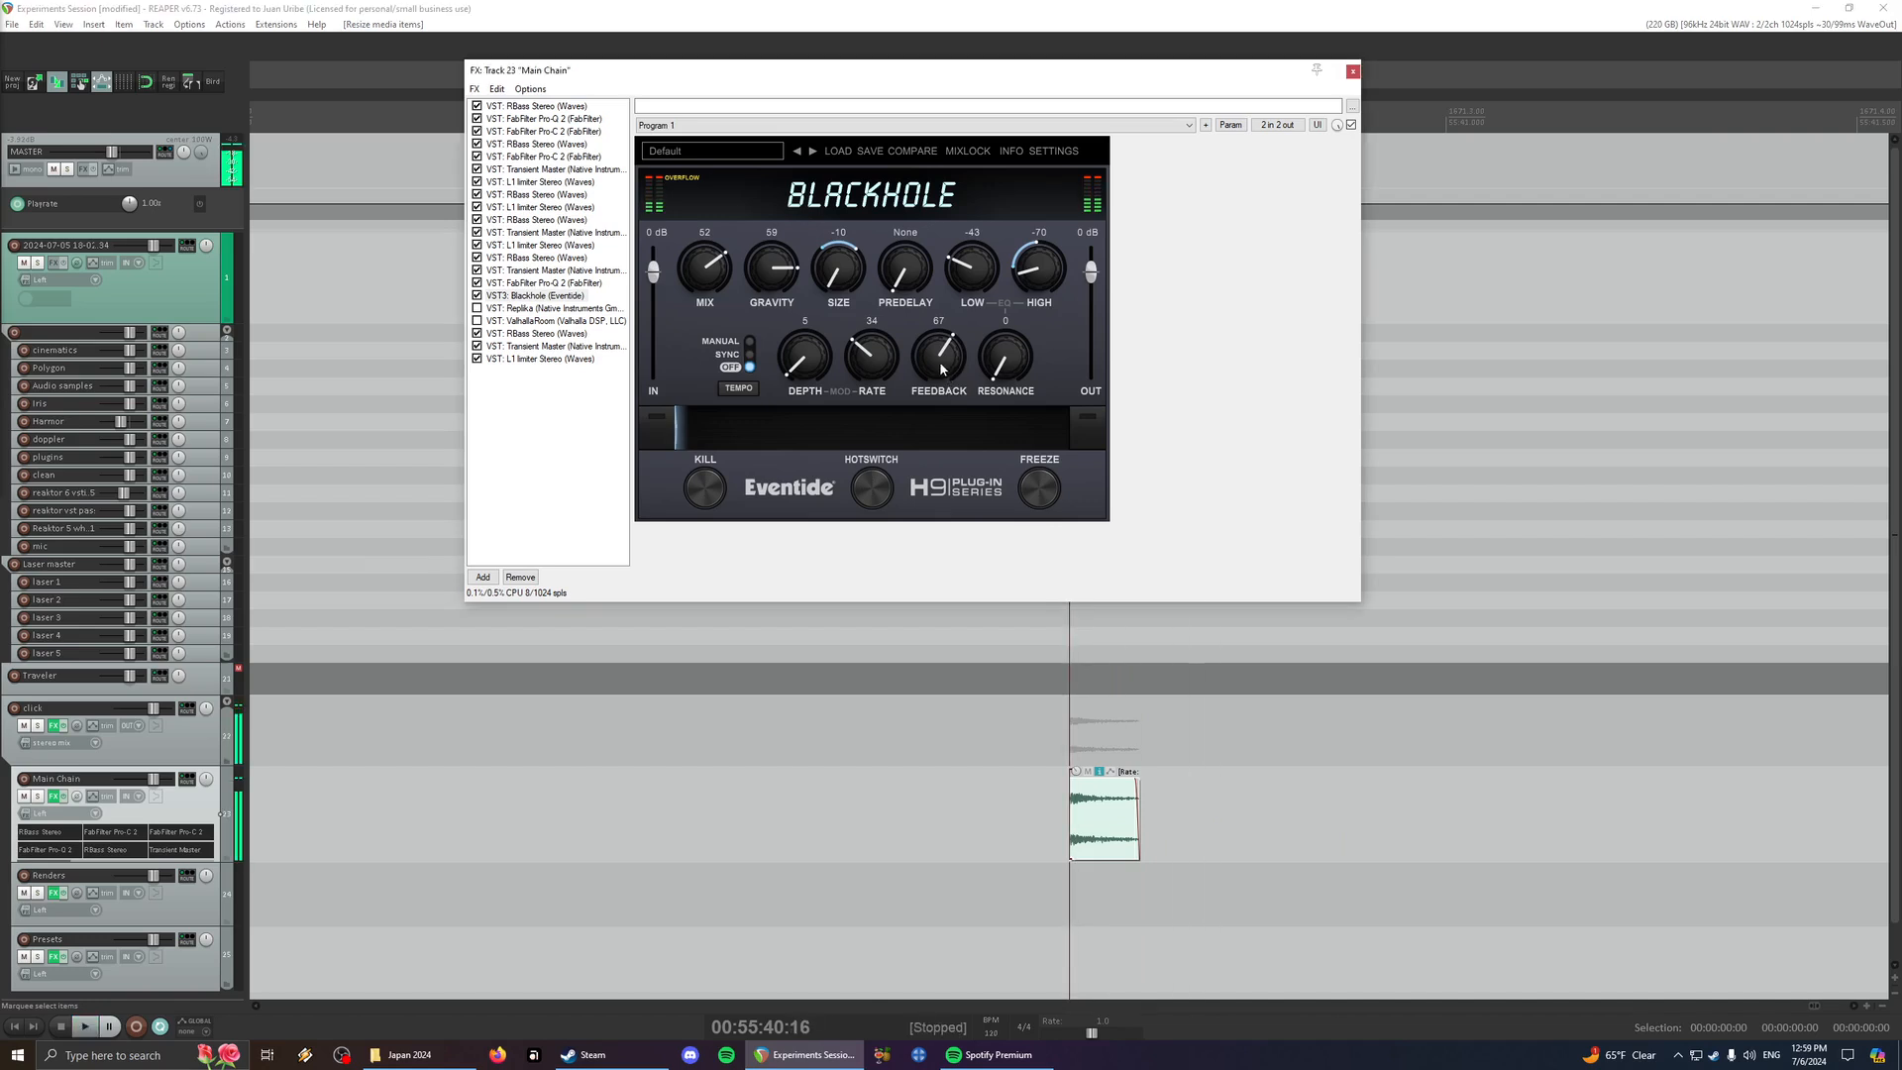
drag(941, 368, 942, 357)
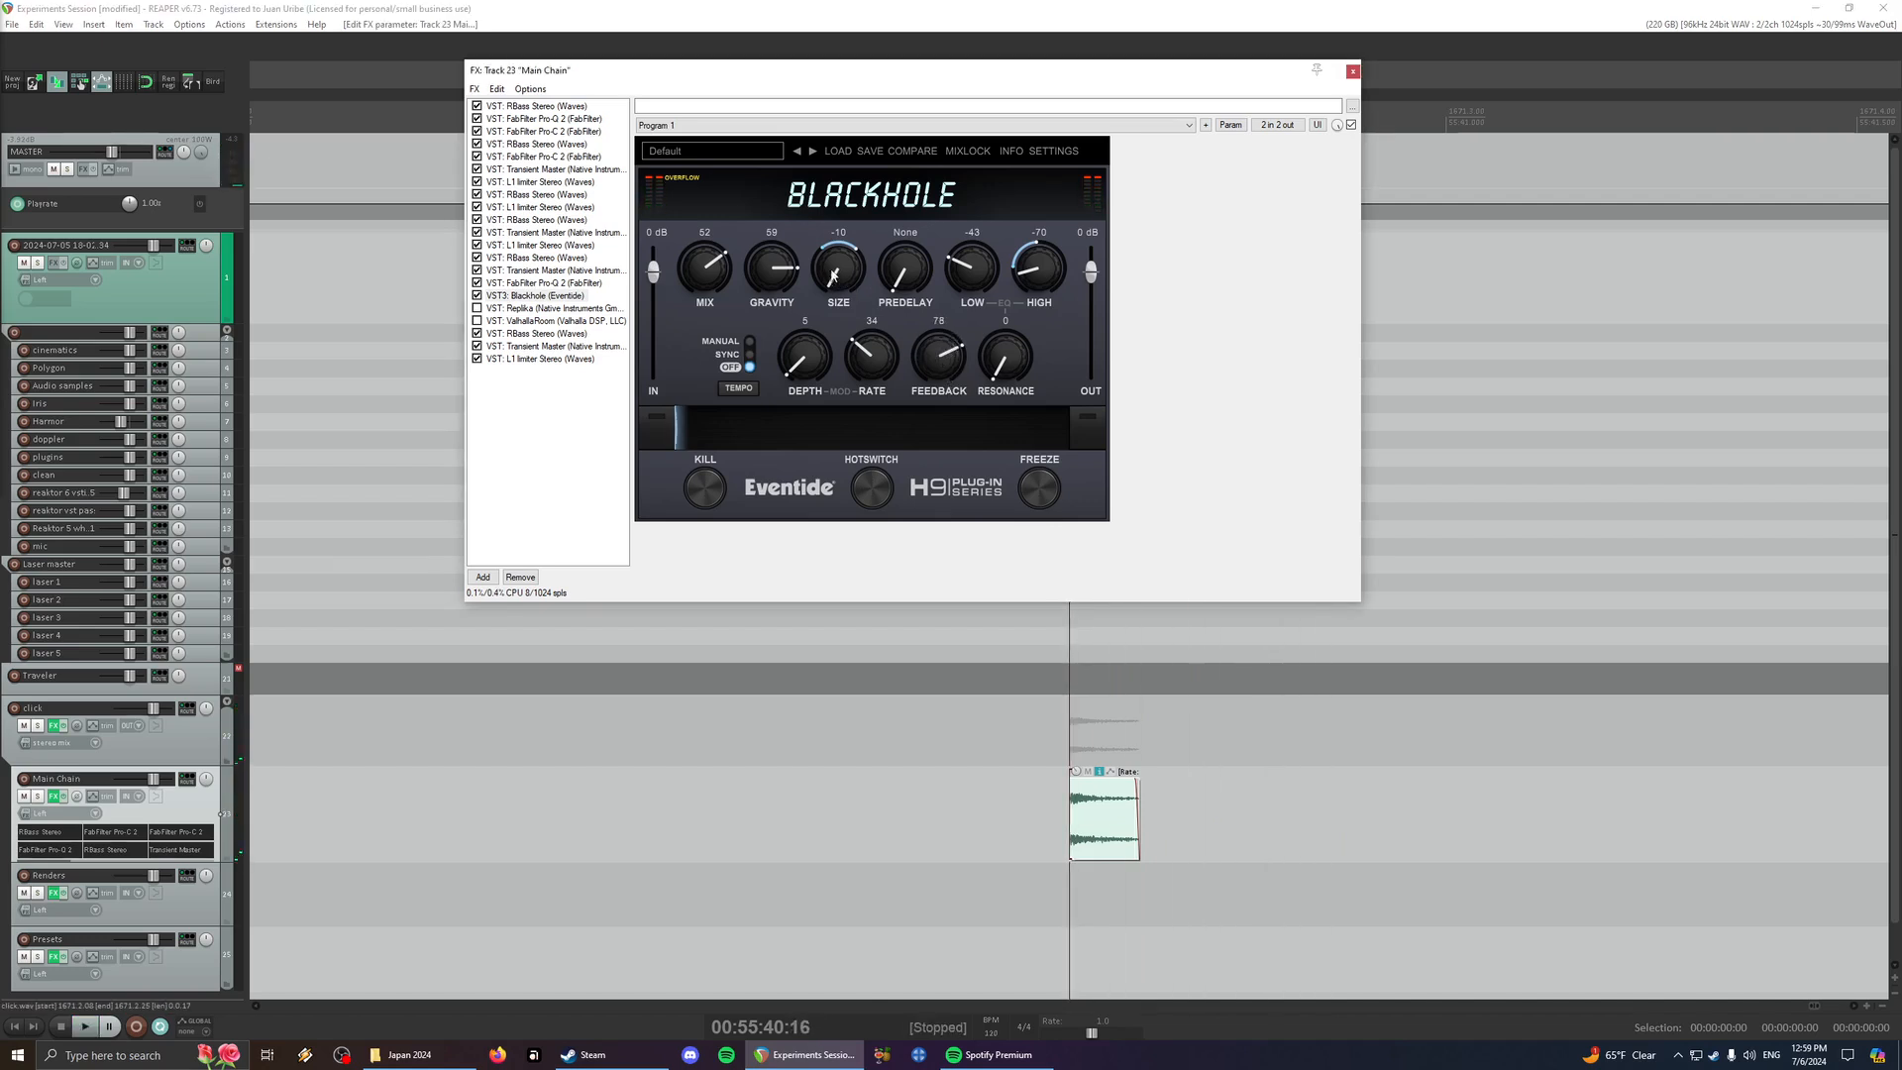
- Raise Blackhole's Size to -8 and then -7, playing the click at each setting
key(space)
key(space)
key(space)
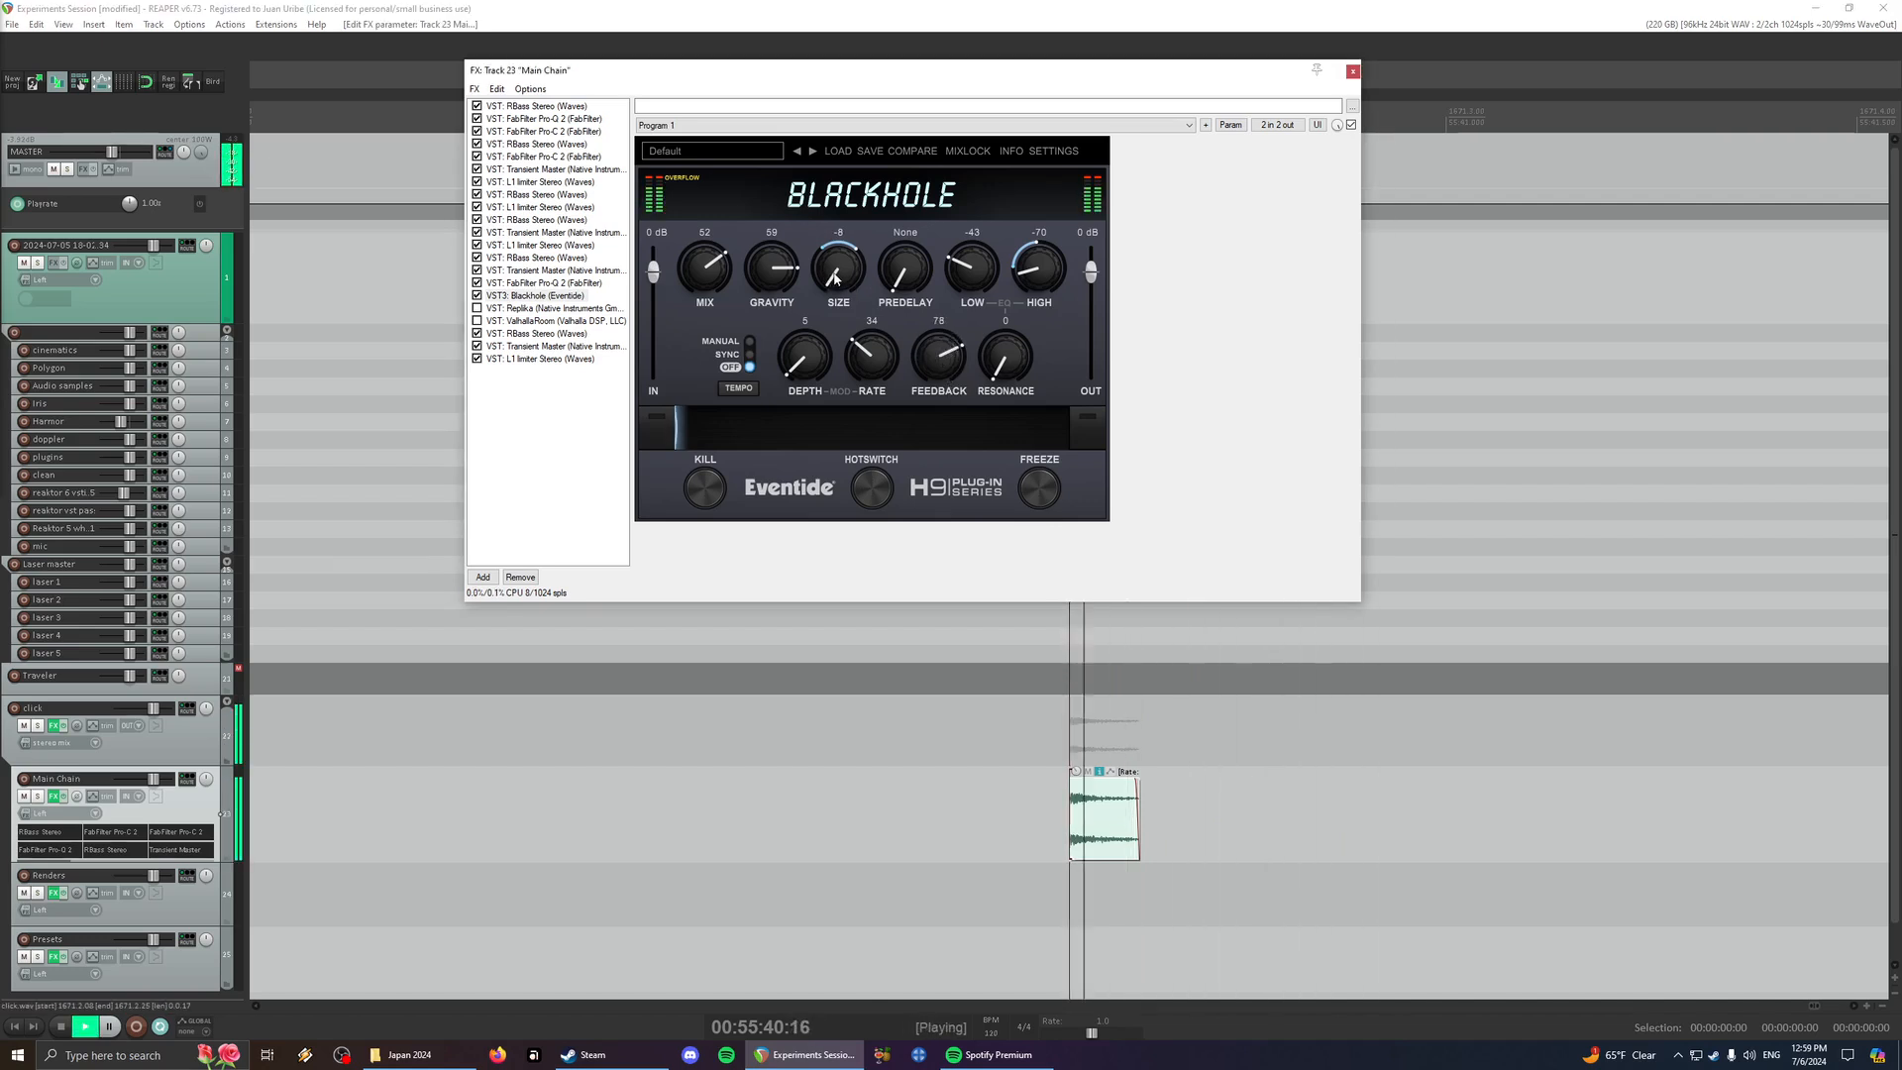
key(space)
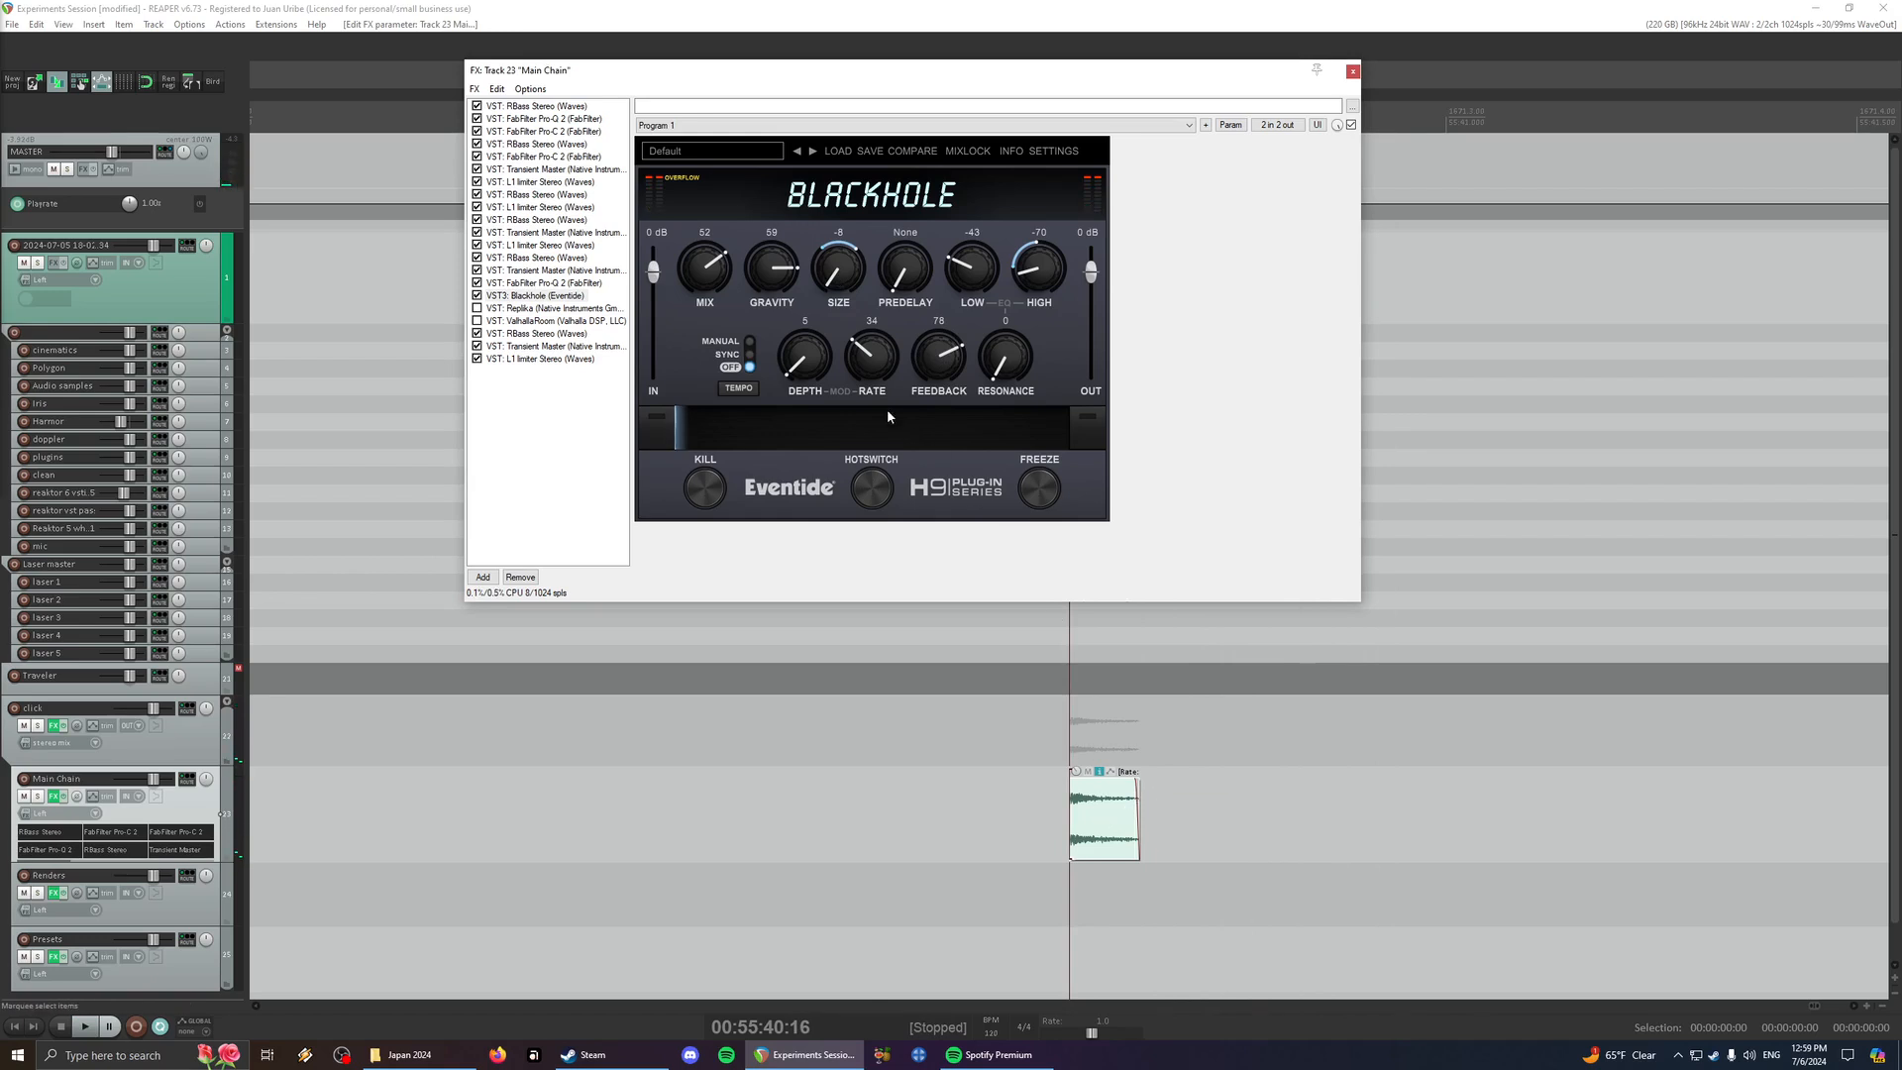
key(space)
key(space)
- Set Blackhole's Size to 1 and play the click, then bring Size back to -10
key(space)
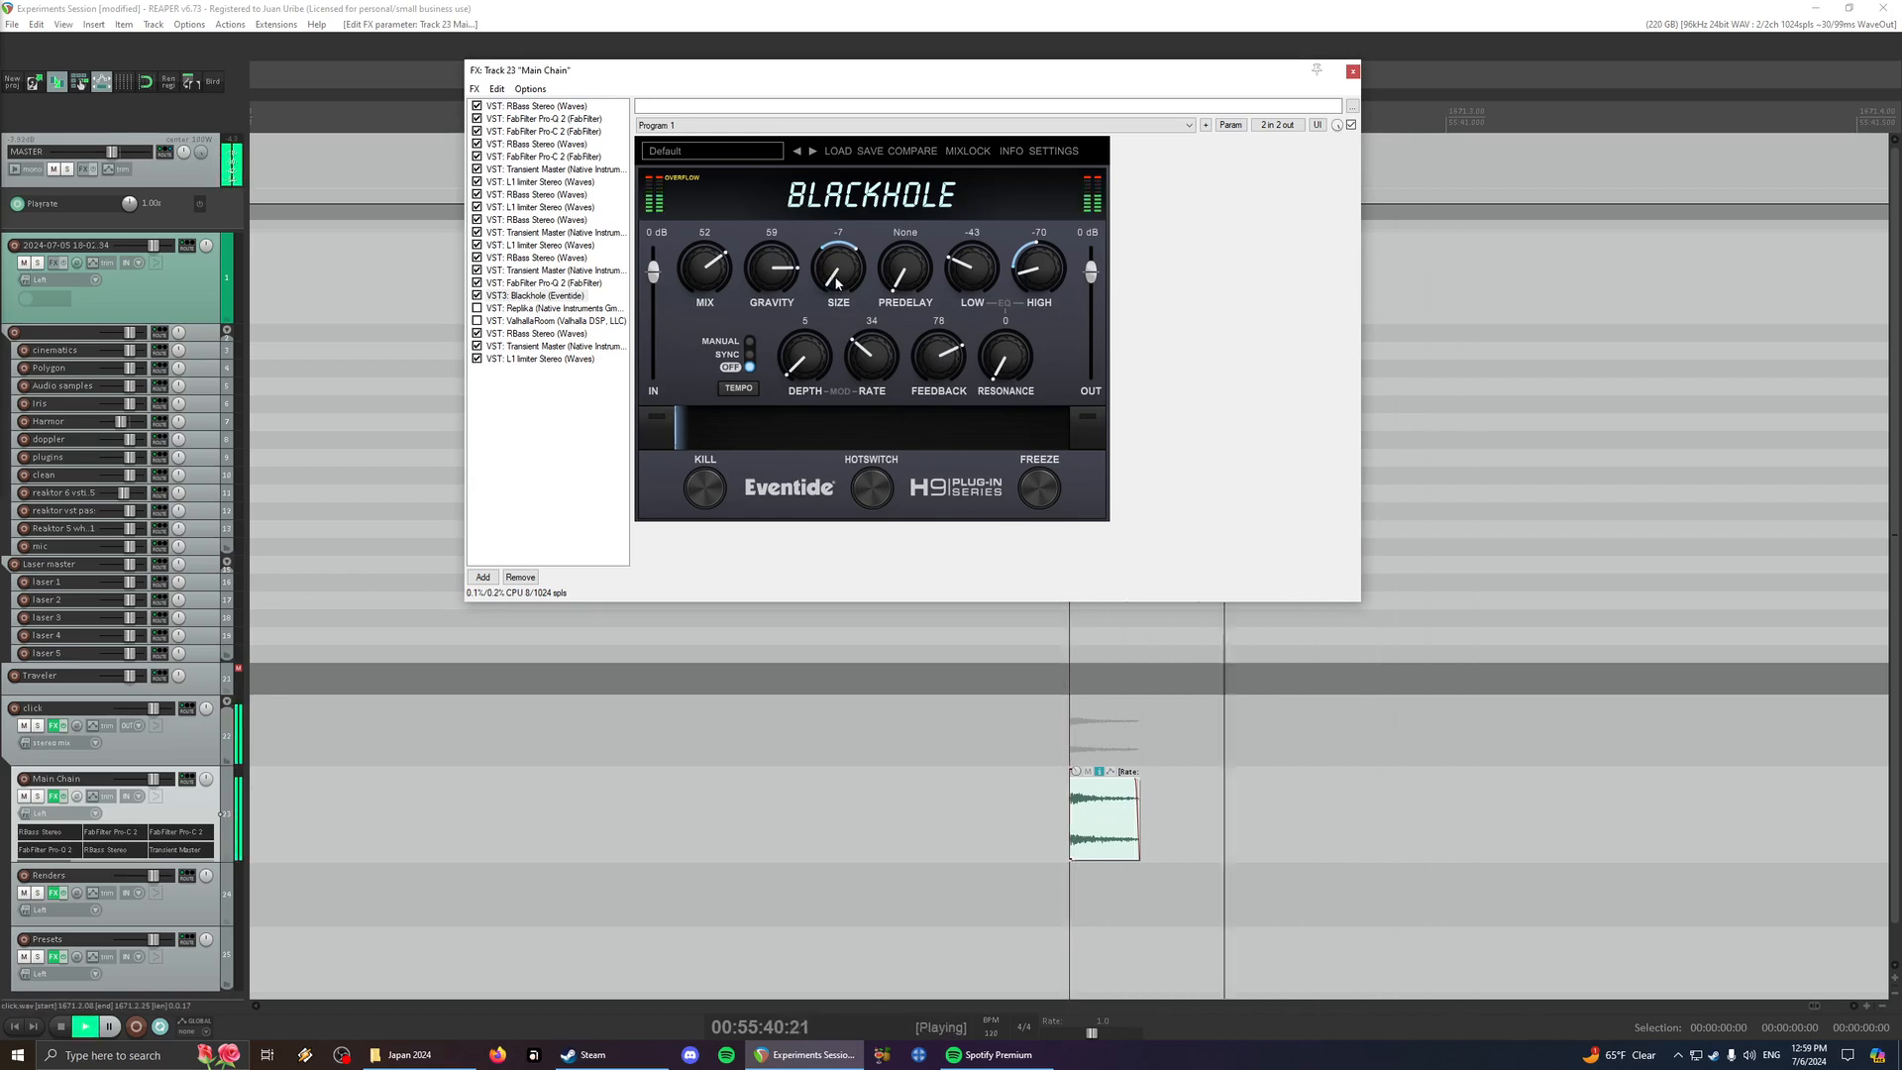
key(space)
drag(836, 282, 837, 269)
key(space)
key(space)
key(space)
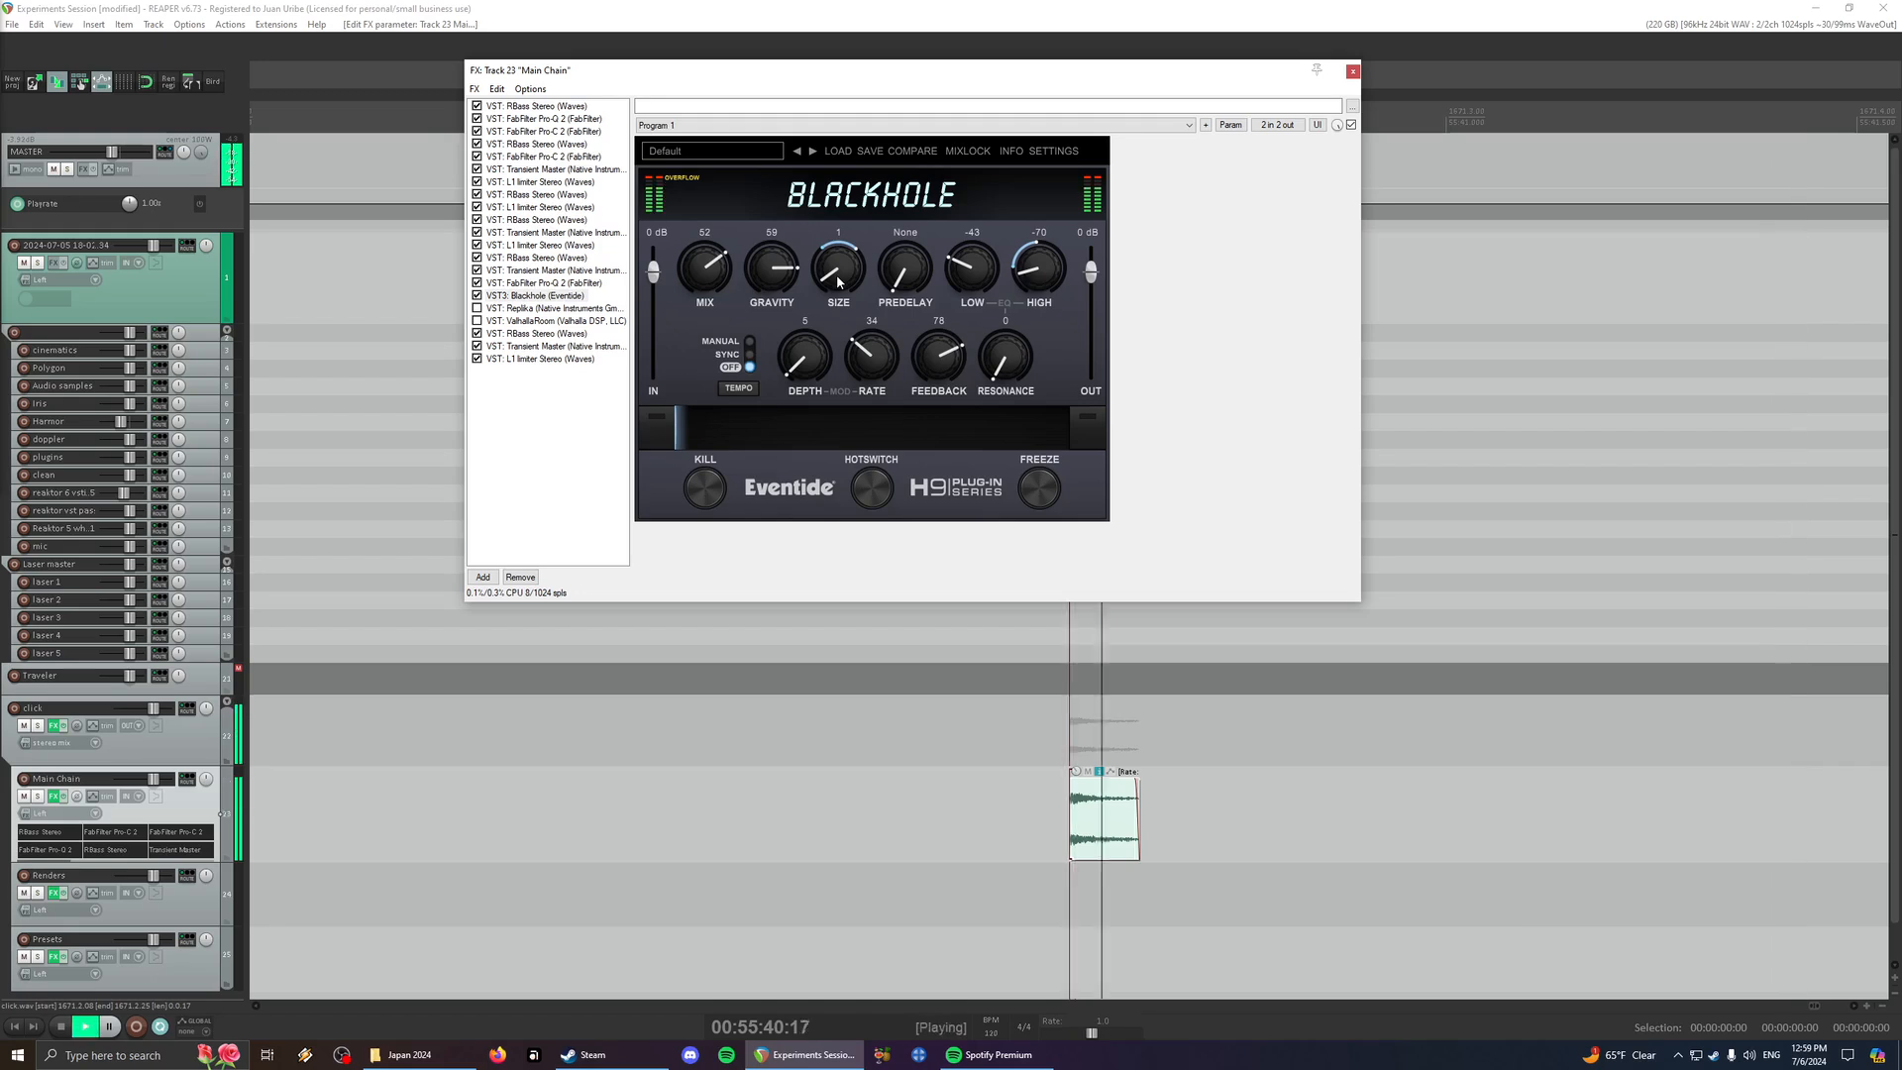
key(space)
key(space)
key(space)
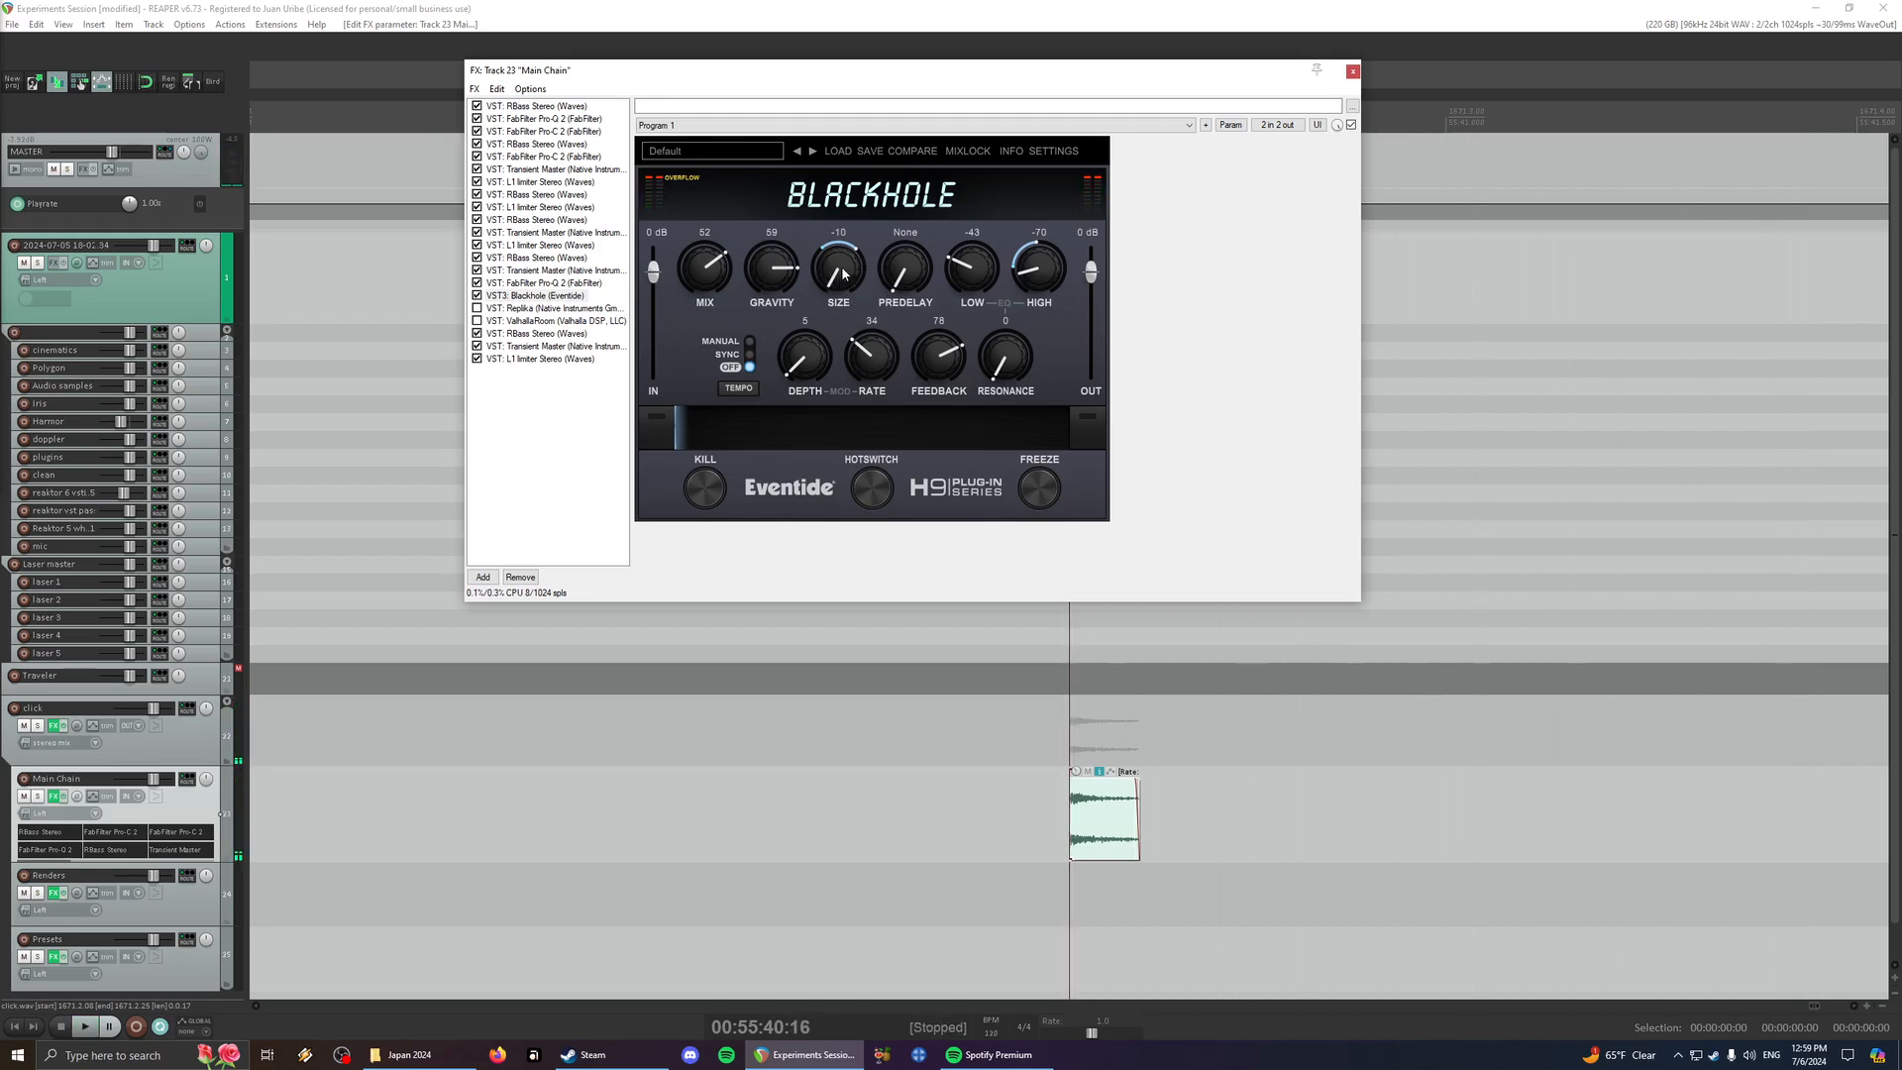
- Play the click at the small Size setting, then raise Blackhole's Size to 88 and audition it
key(space)
key(space)
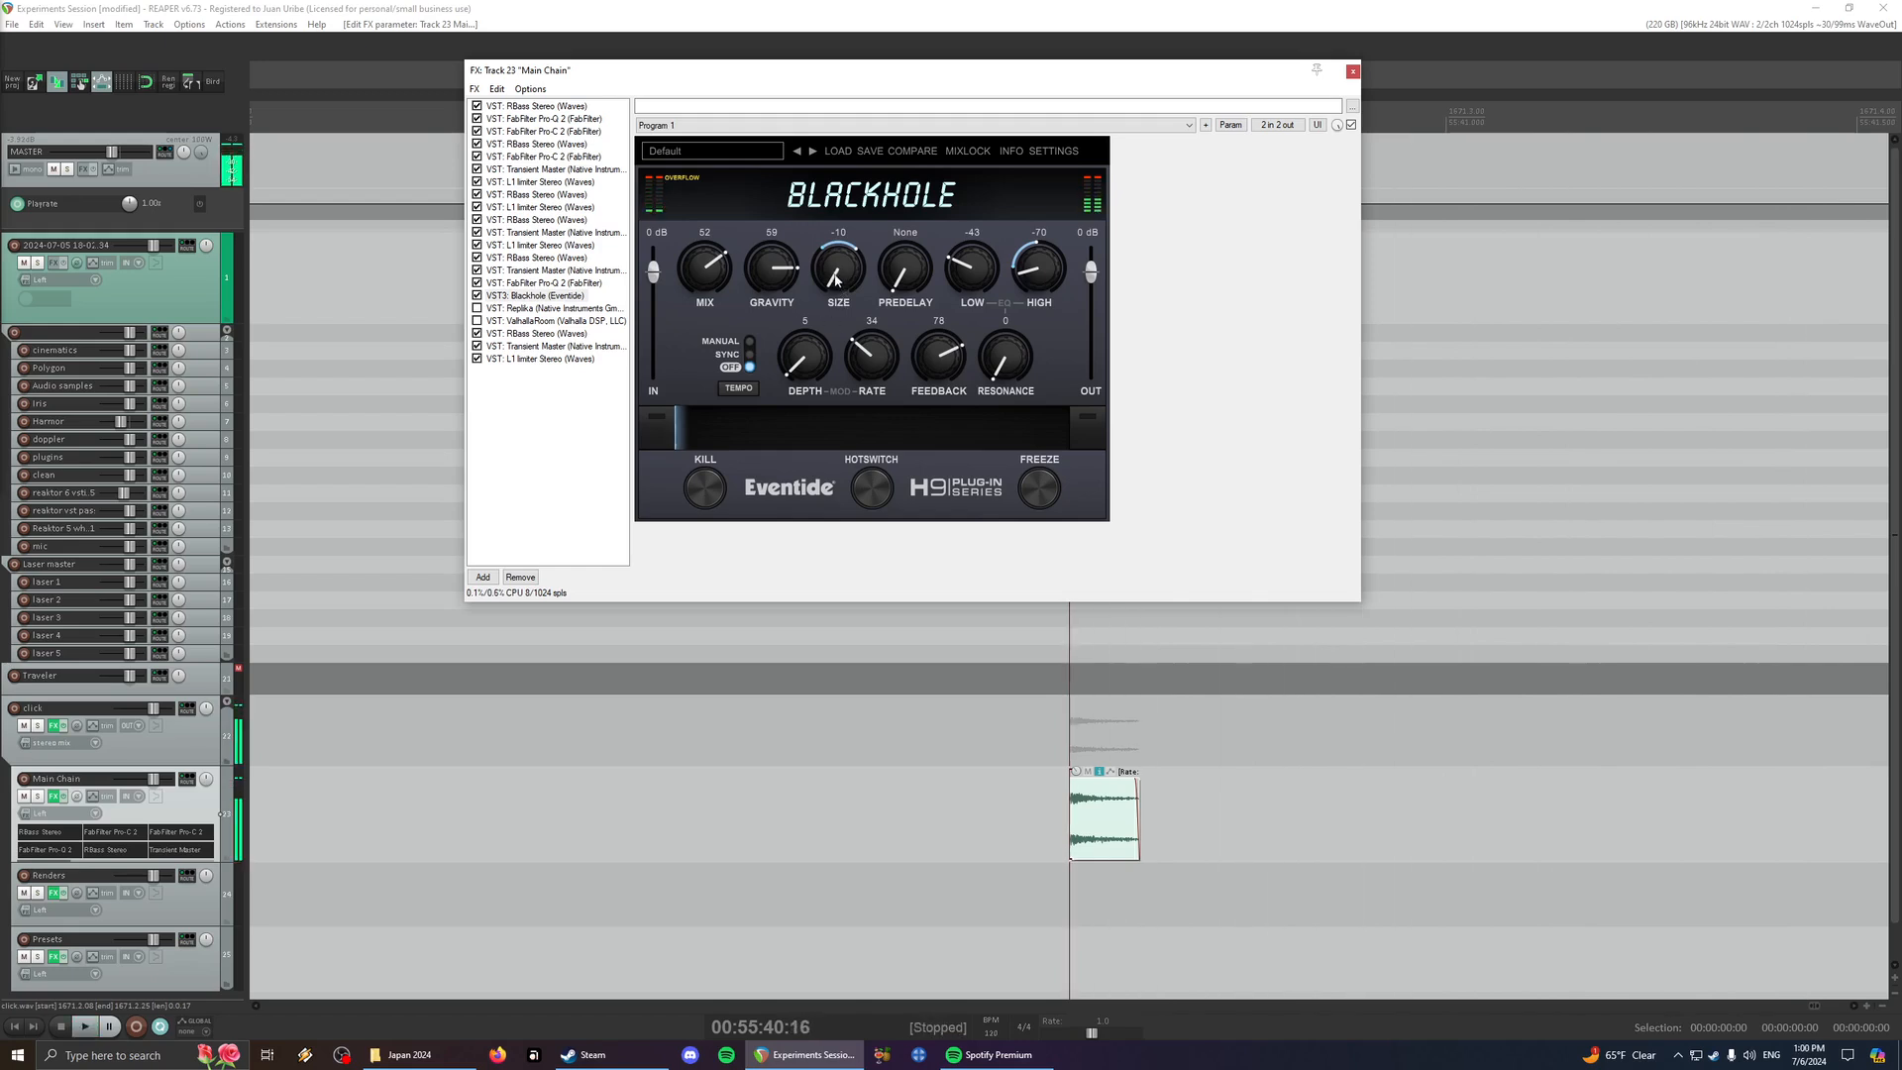
key(space)
drag(836, 284, 838, 275)
key(space)
key(space)
key(space)
key(space)
key(space)
key(space)
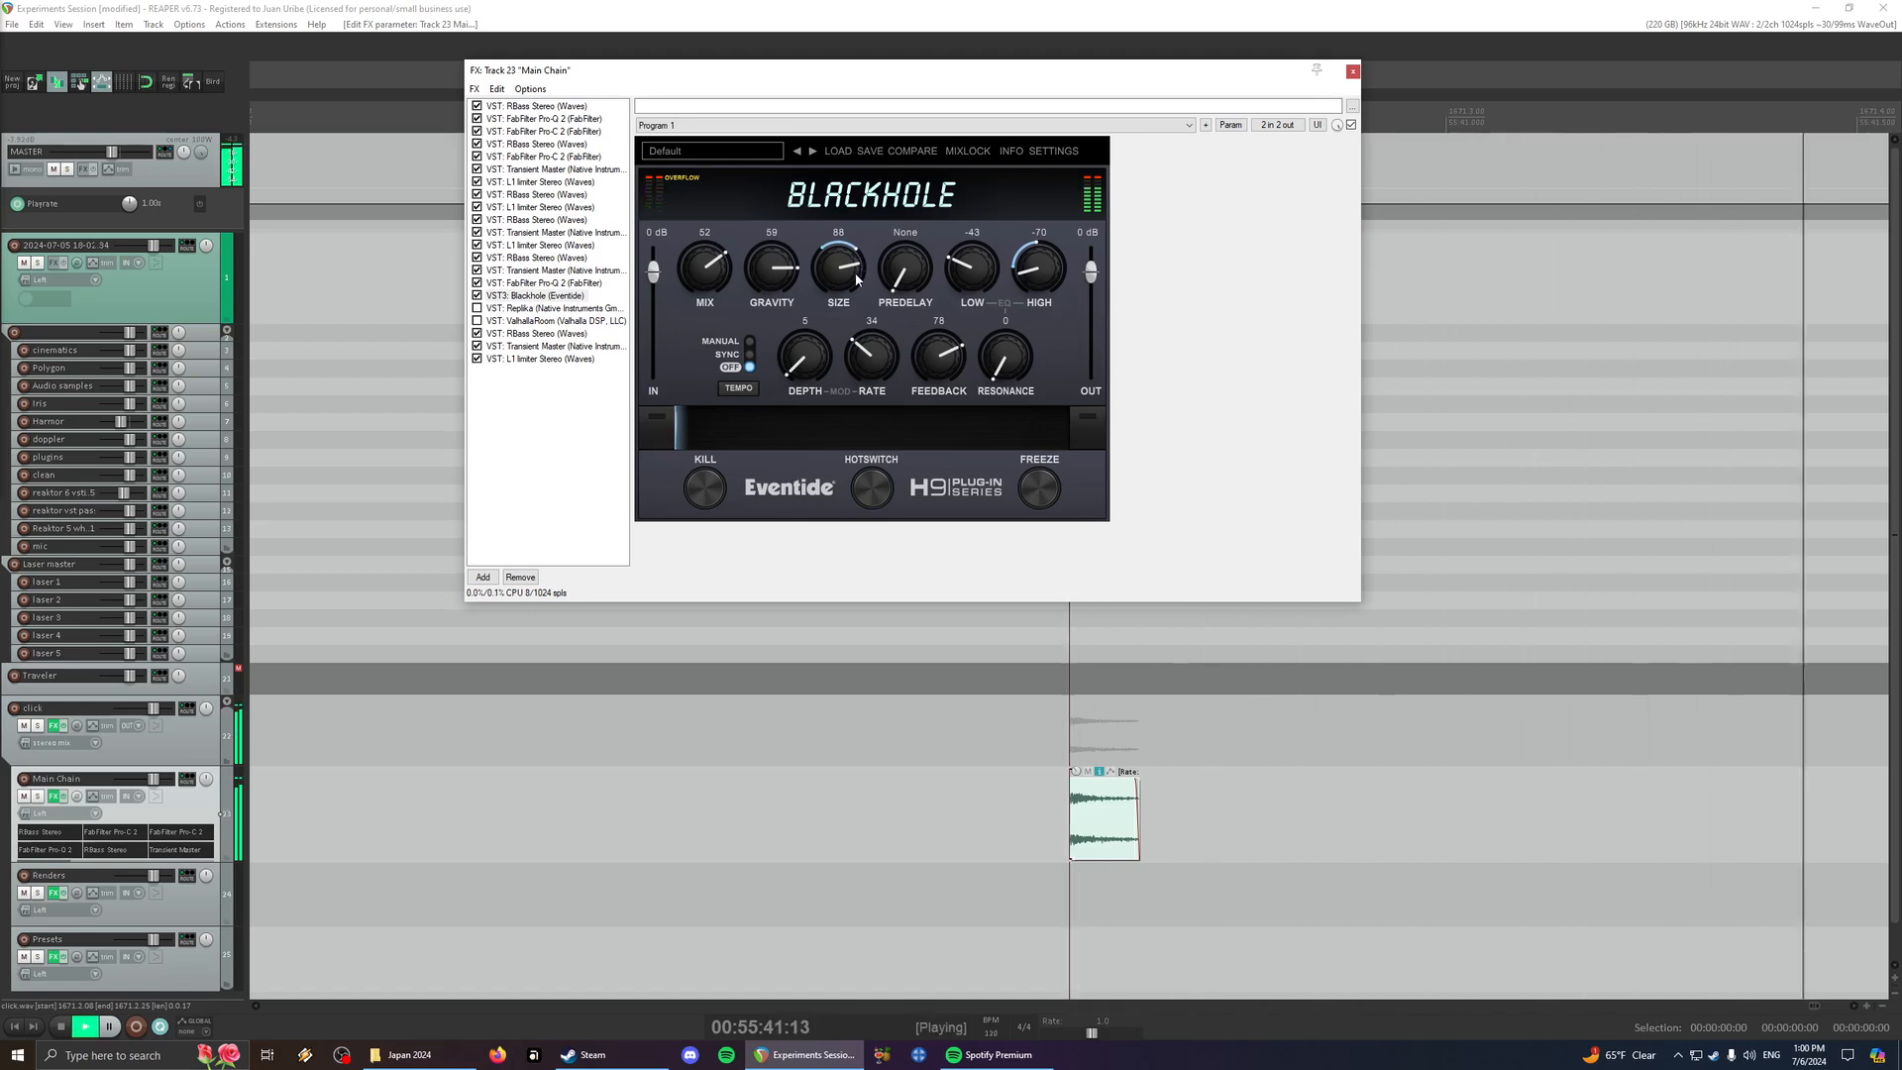
- Play the glass clink item on the Main Chain track with the effects on, bypassed, and on again
scroll(1257, 796, down, 3)
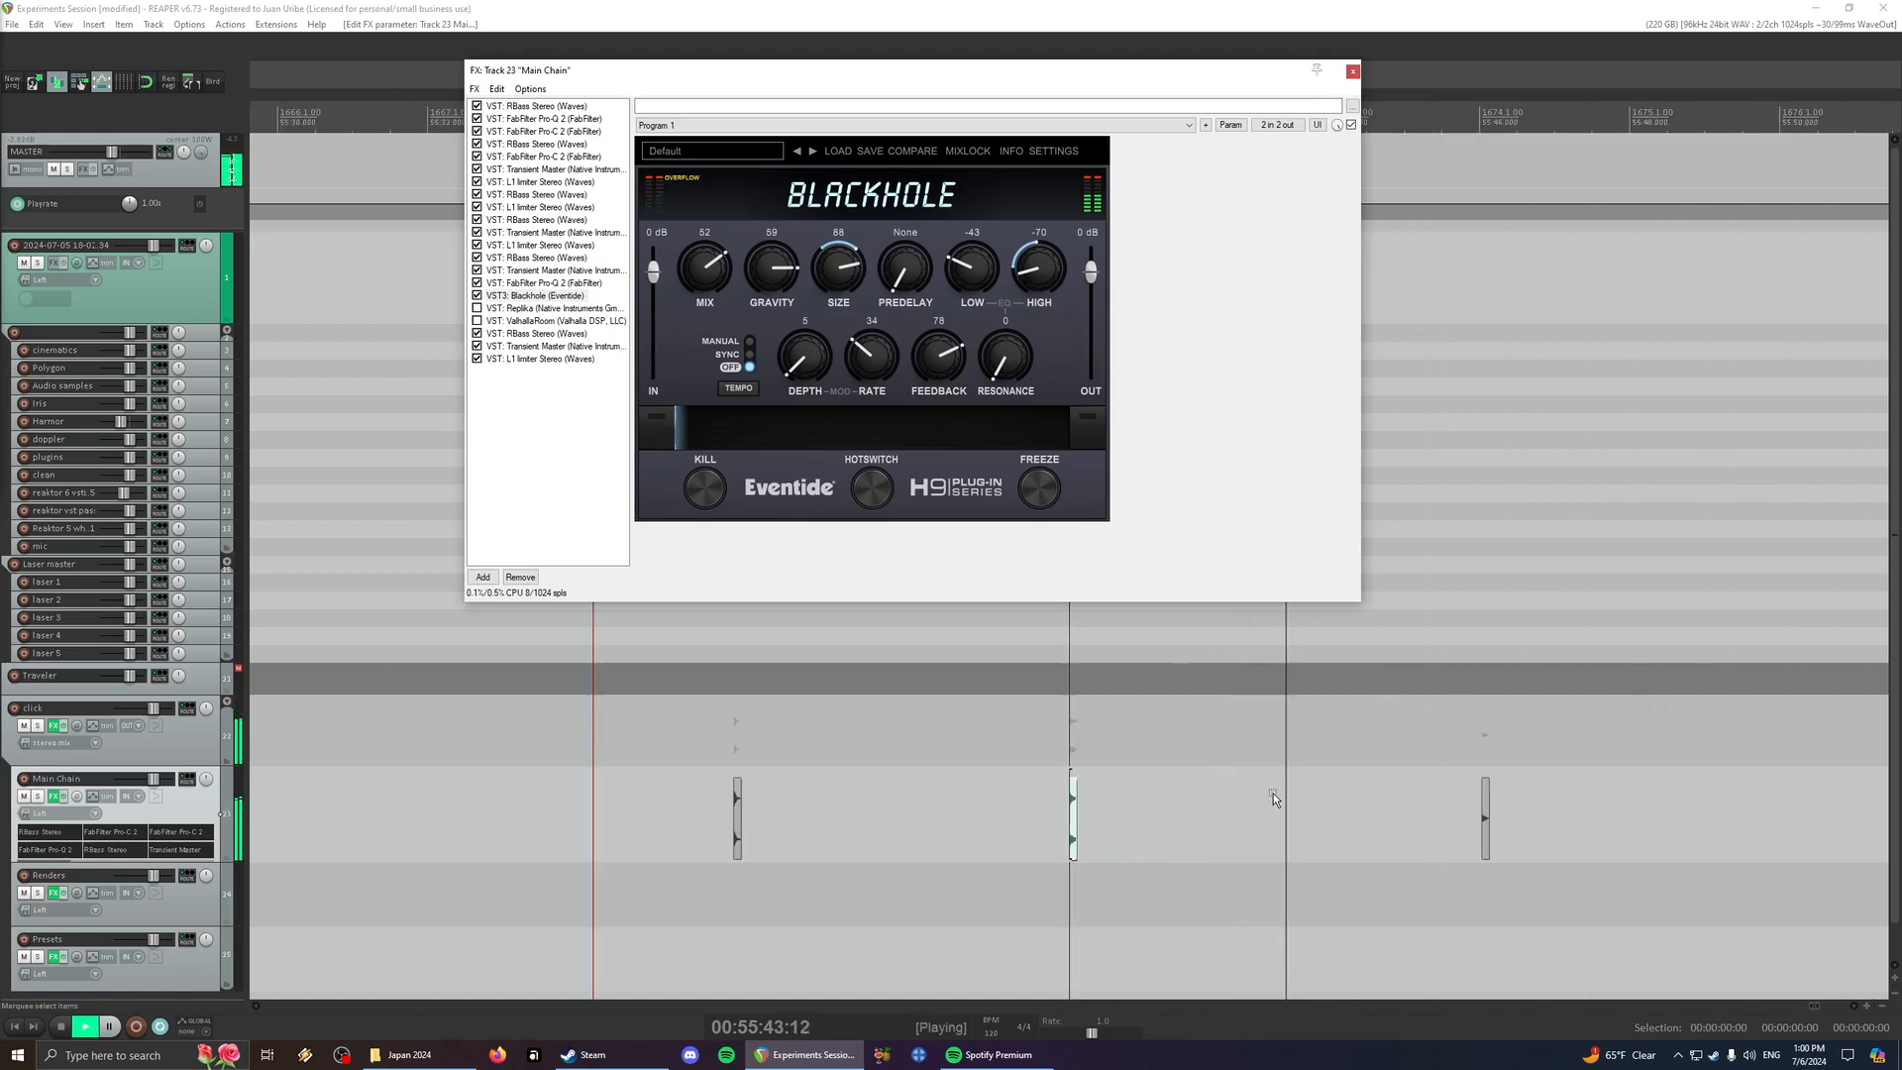
click(1476, 801)
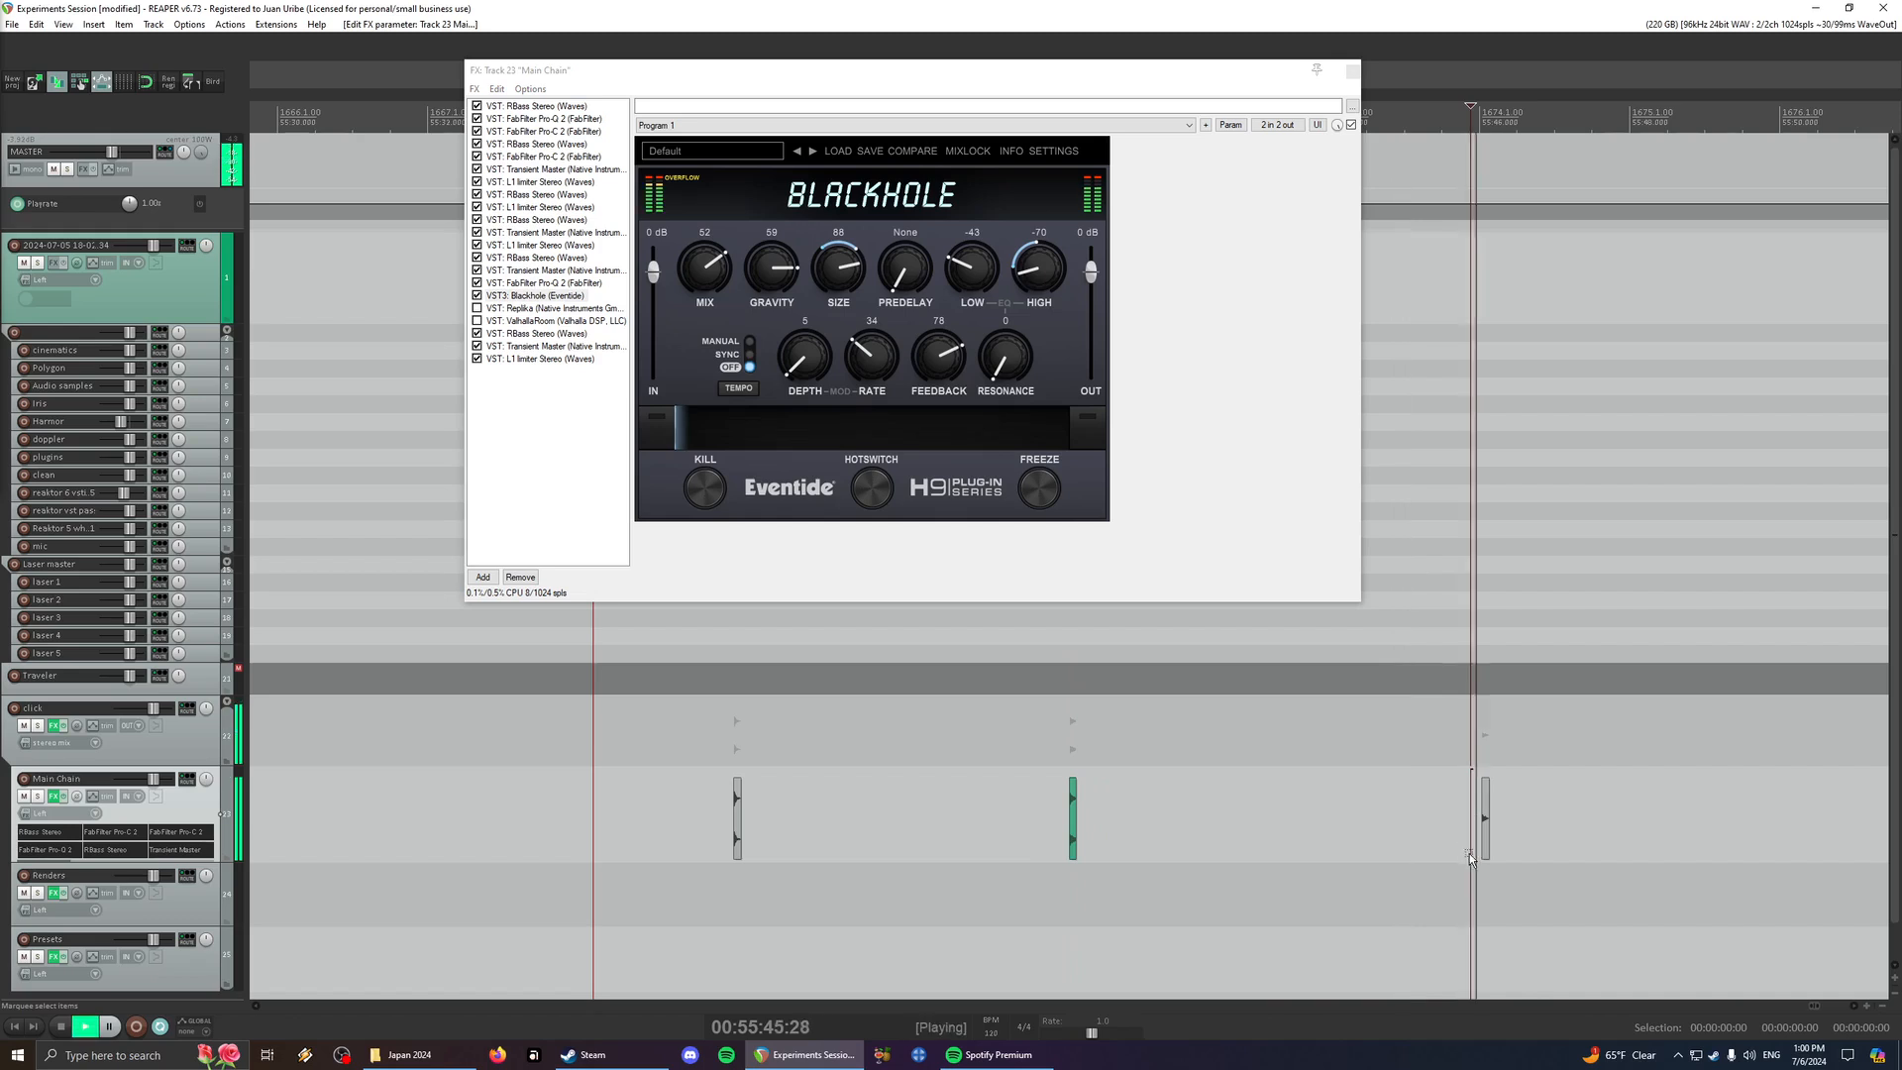
scroll(1486, 854, up, 3)
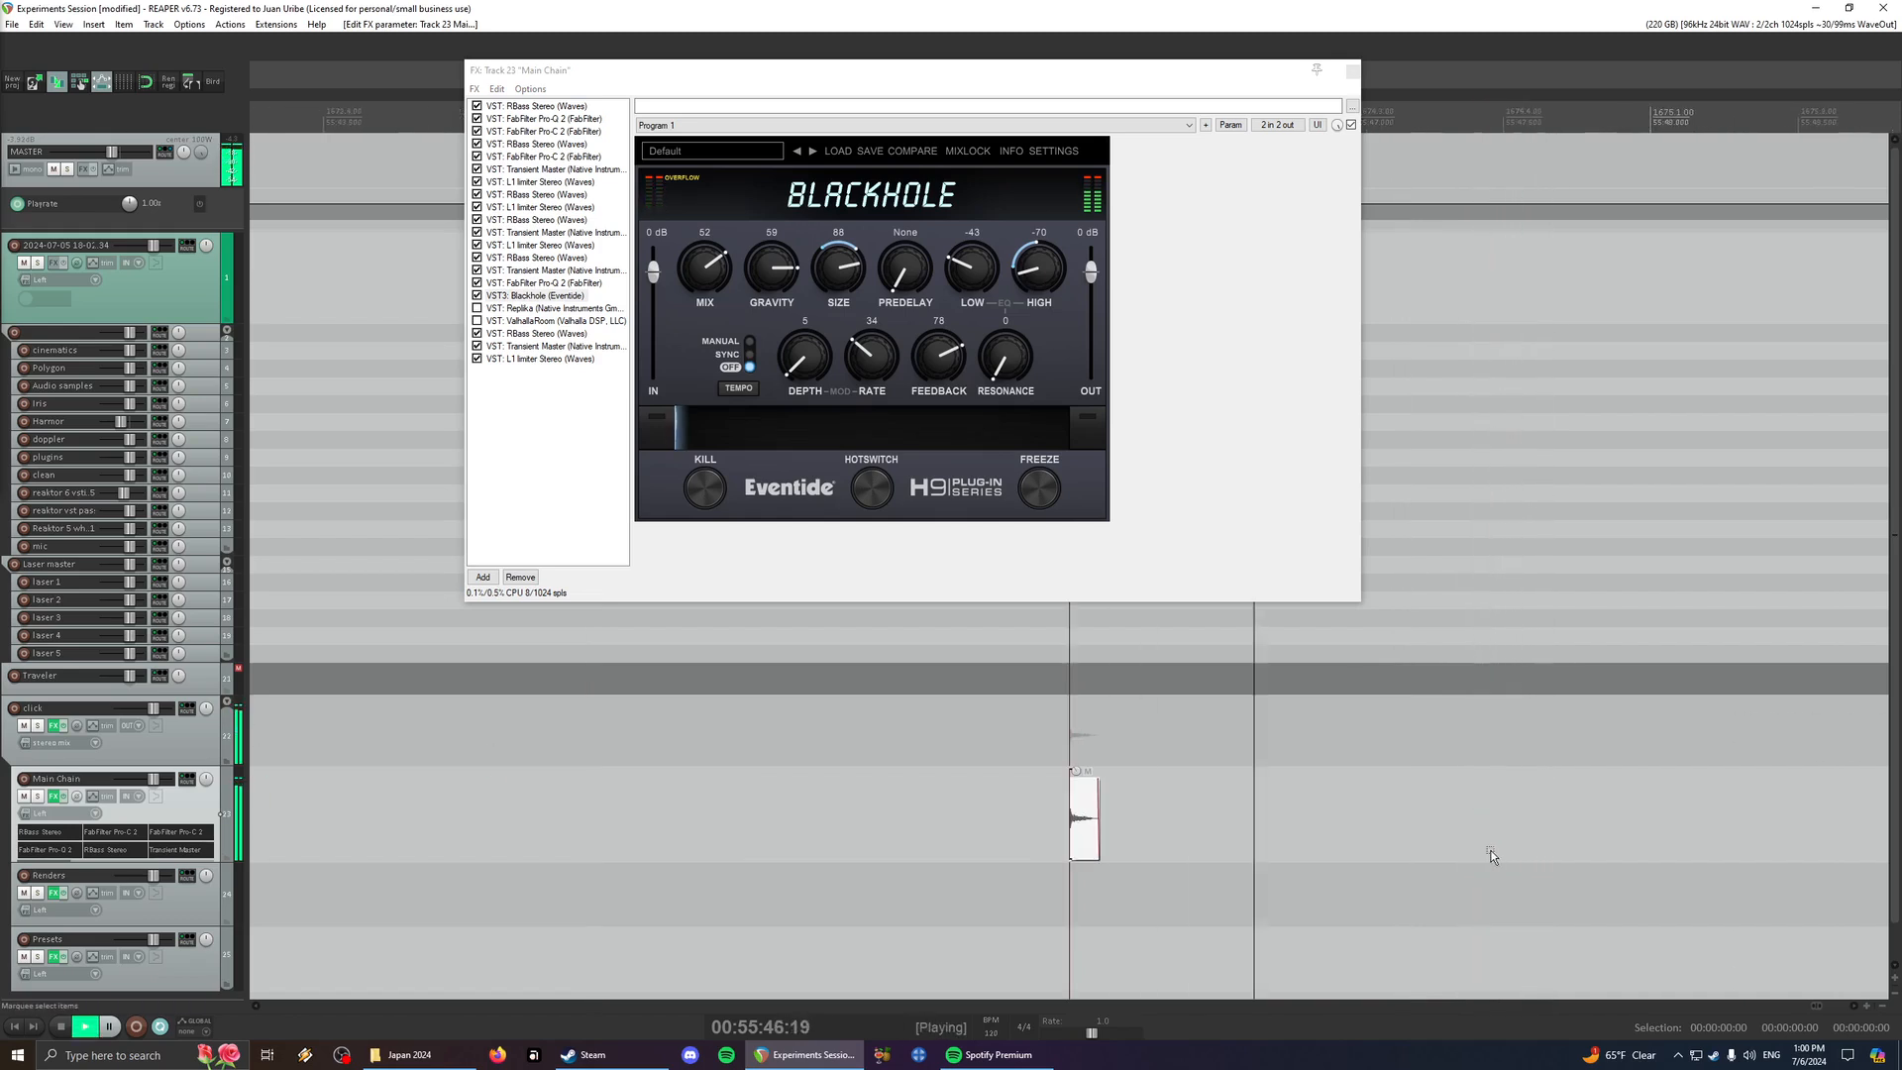
click(65, 798)
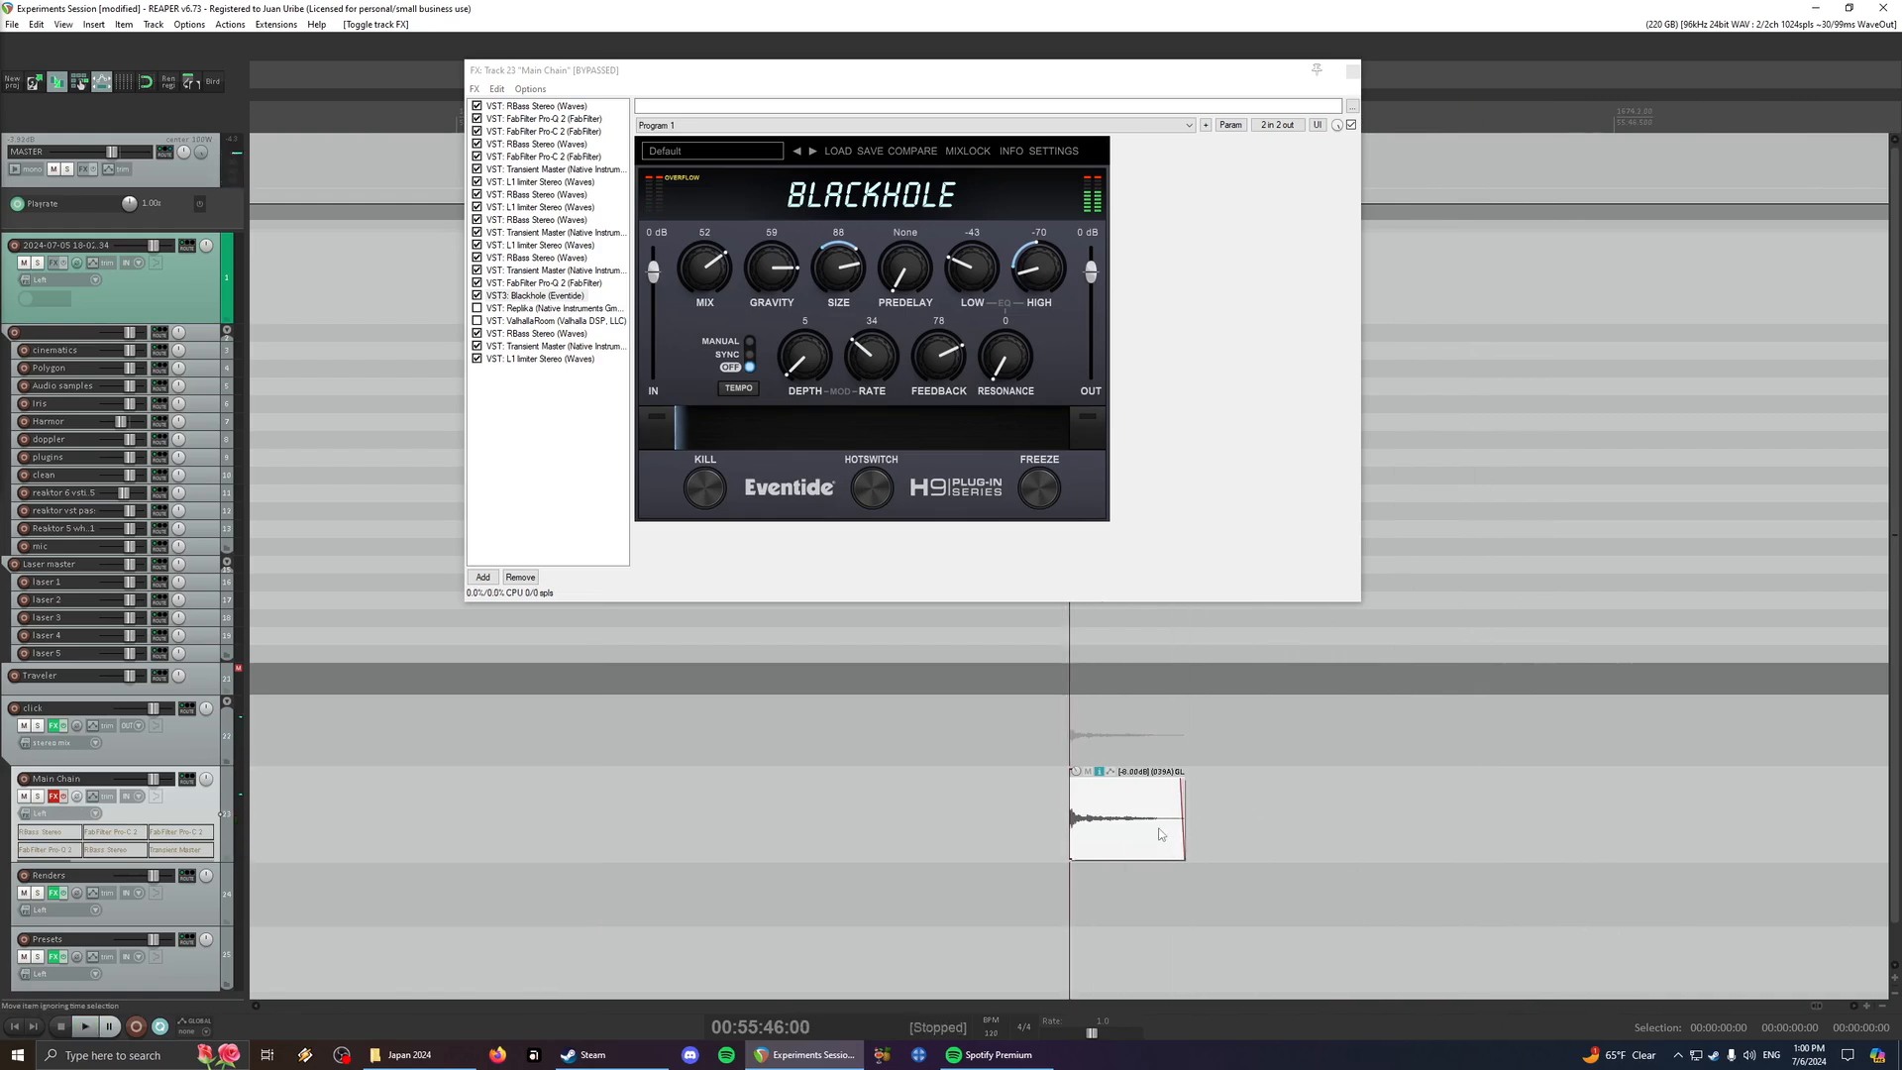
scroll(1194, 803, up, 4)
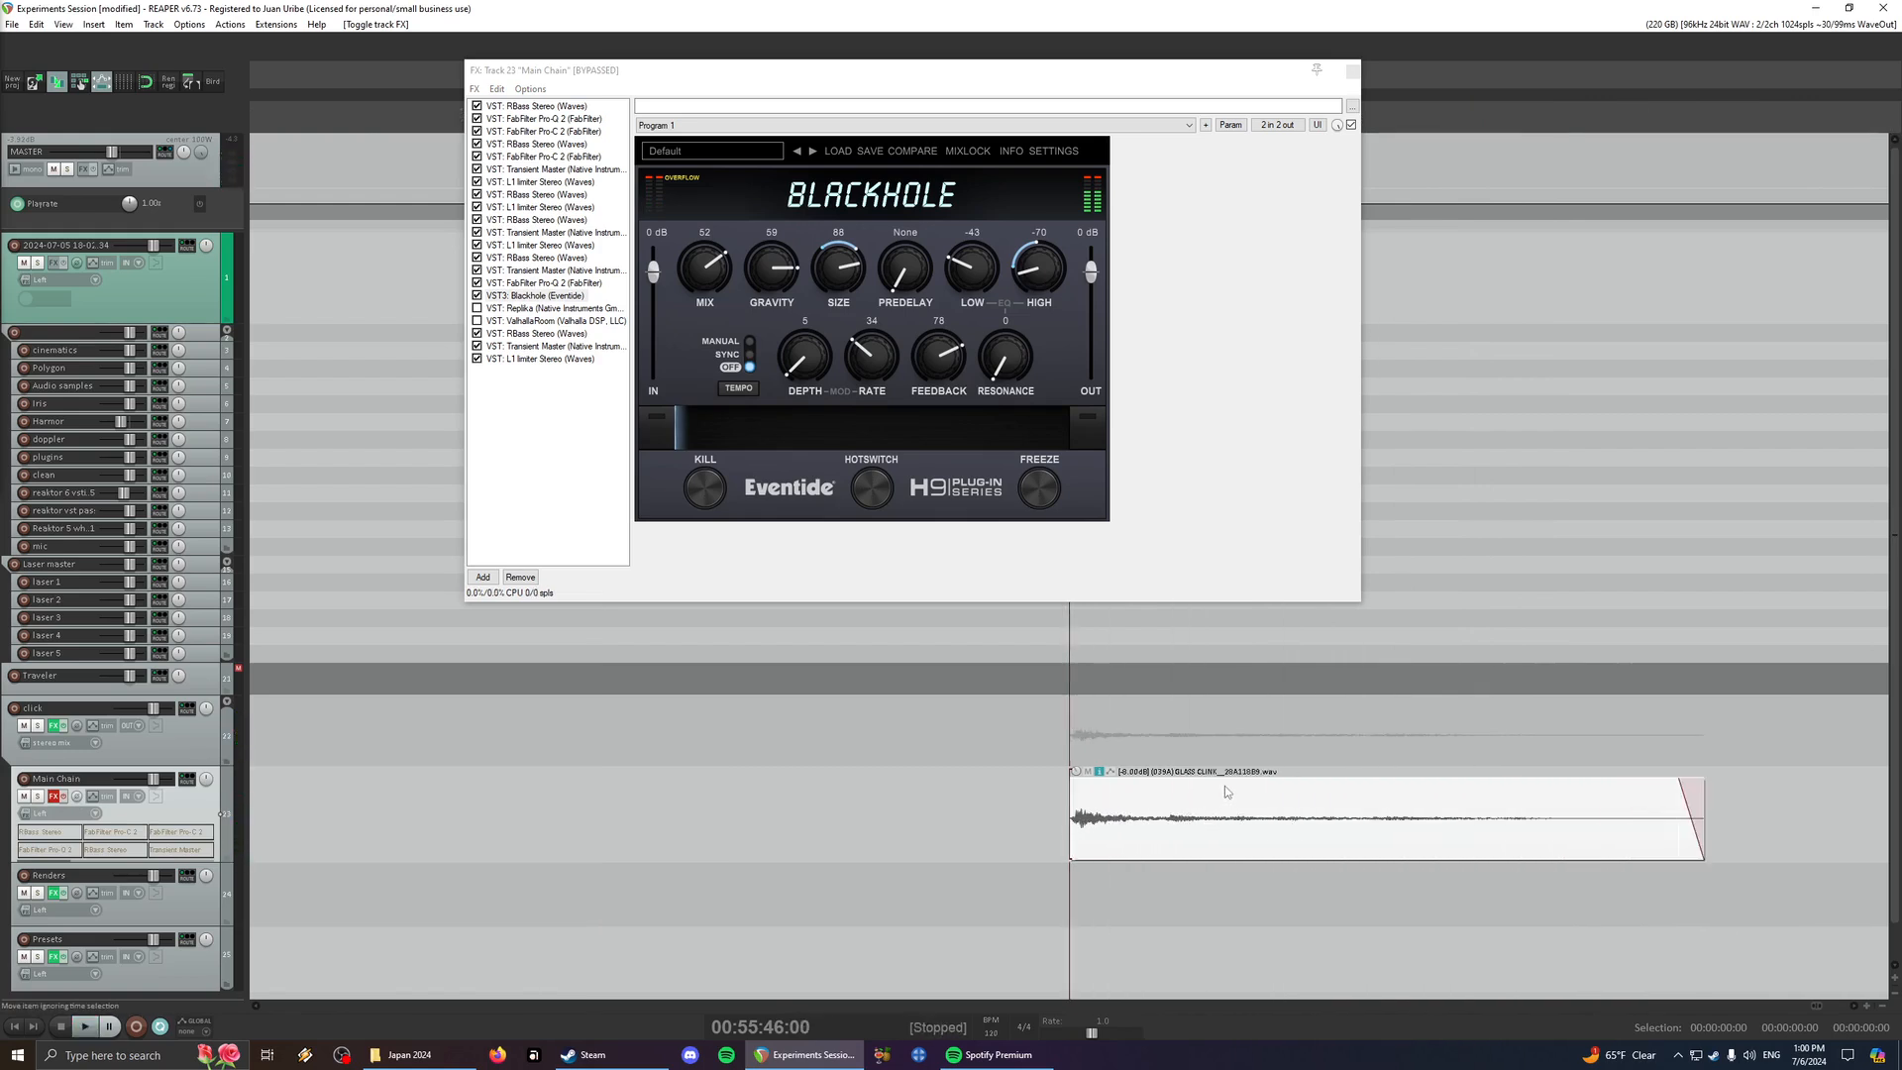
key(space)
scroll(1224, 787, down, 5)
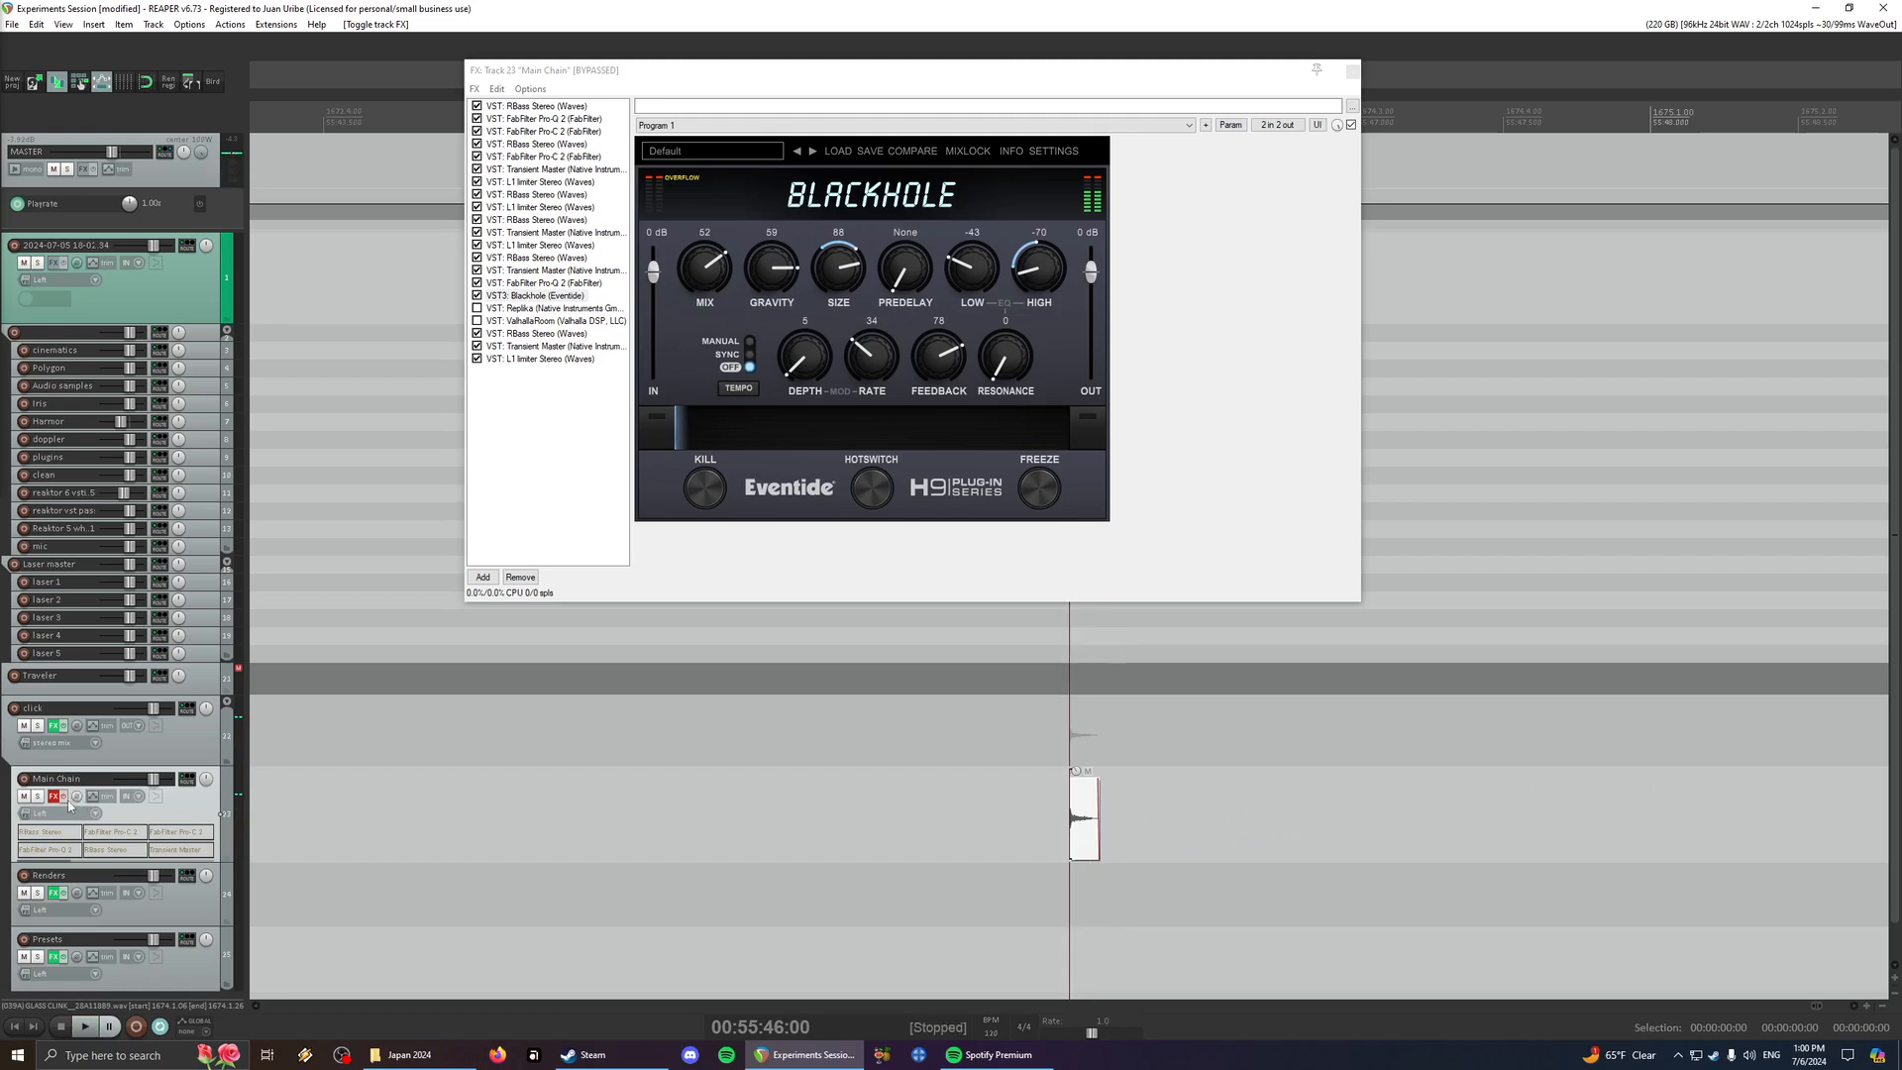
click(64, 797)
key(space)
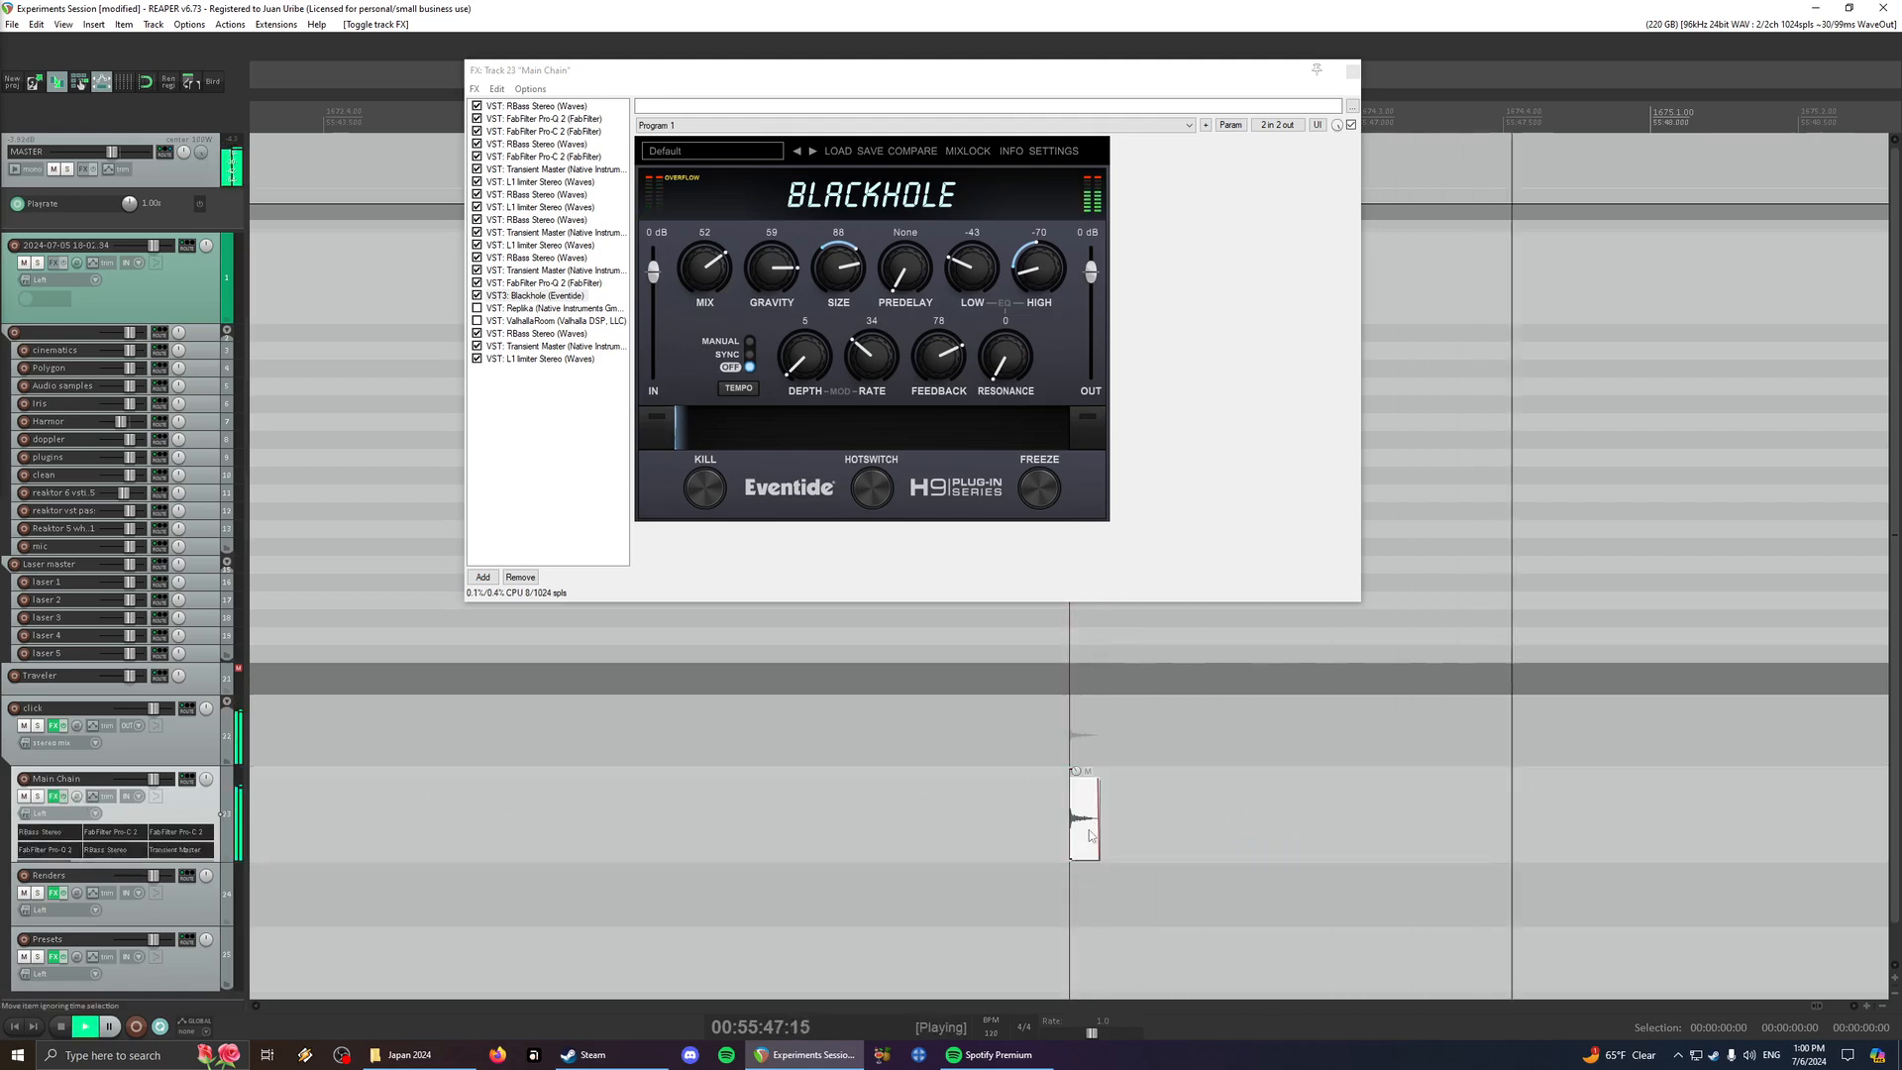
- Increase the glass clink item's rate and play it through the Main Chain effects
scroll(1089, 835, up, 3)
key(shift+9)
key(space)
key(space)
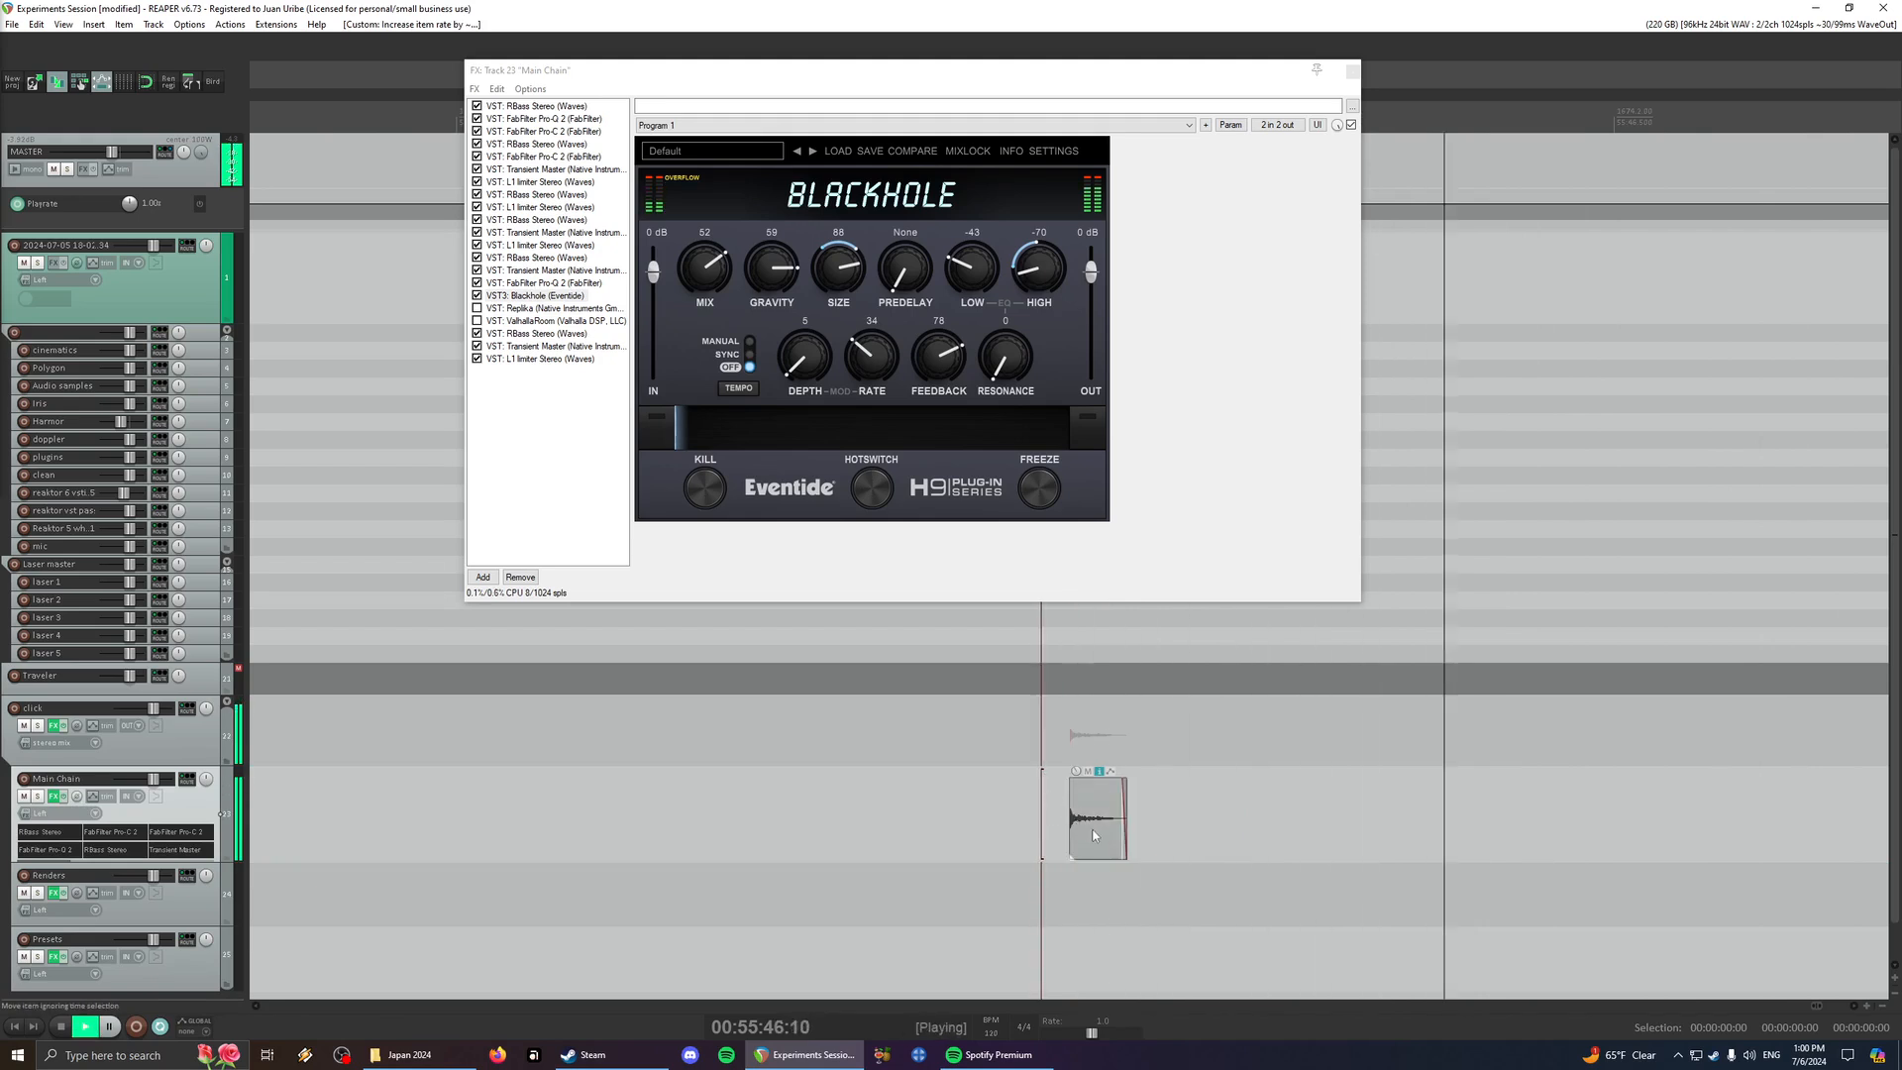
- Raise the glass clink item's rate once more, lower it two steps, and play the result
key(shift+9)
scroll(1103, 840, down, 3)
key(shift+7)
key(shift+7)
key(space)
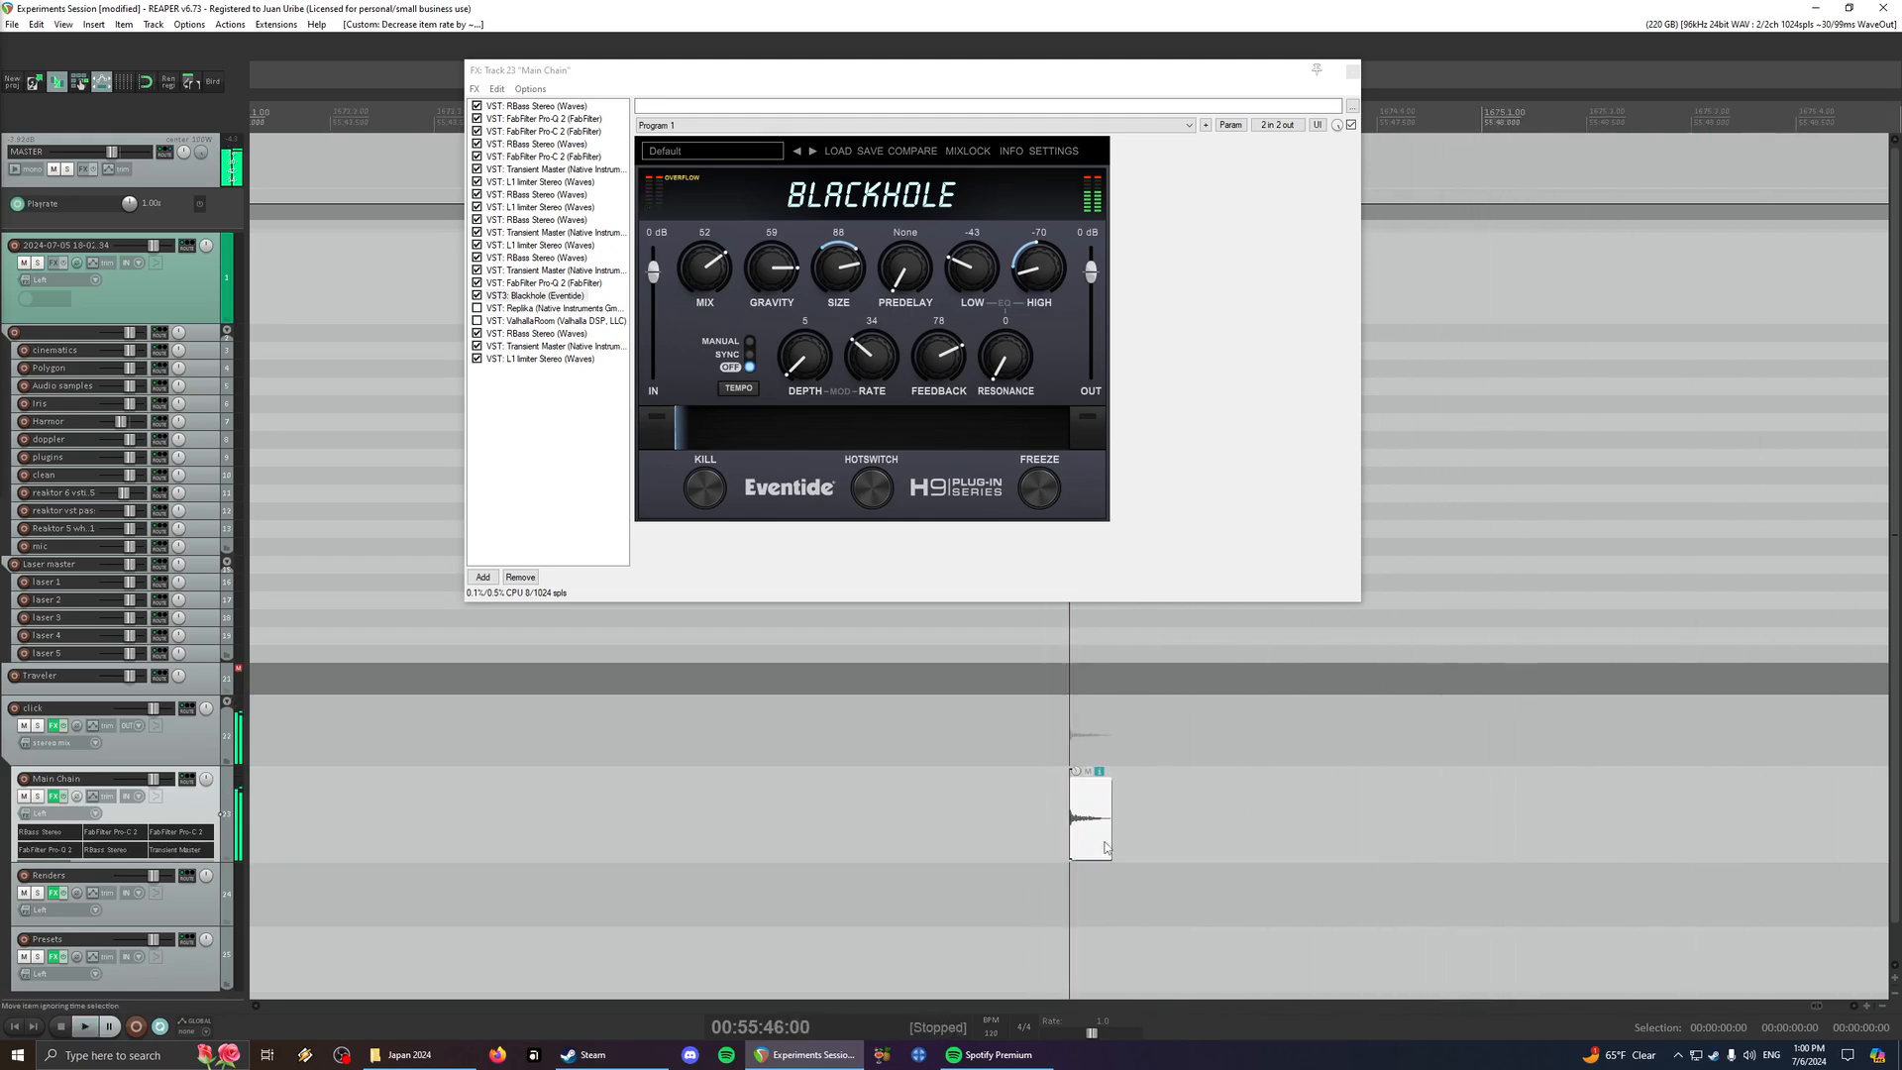
key(space)
- Audition the last three rendered hits on the Renders track
scroll(1079, 838, down, 4)
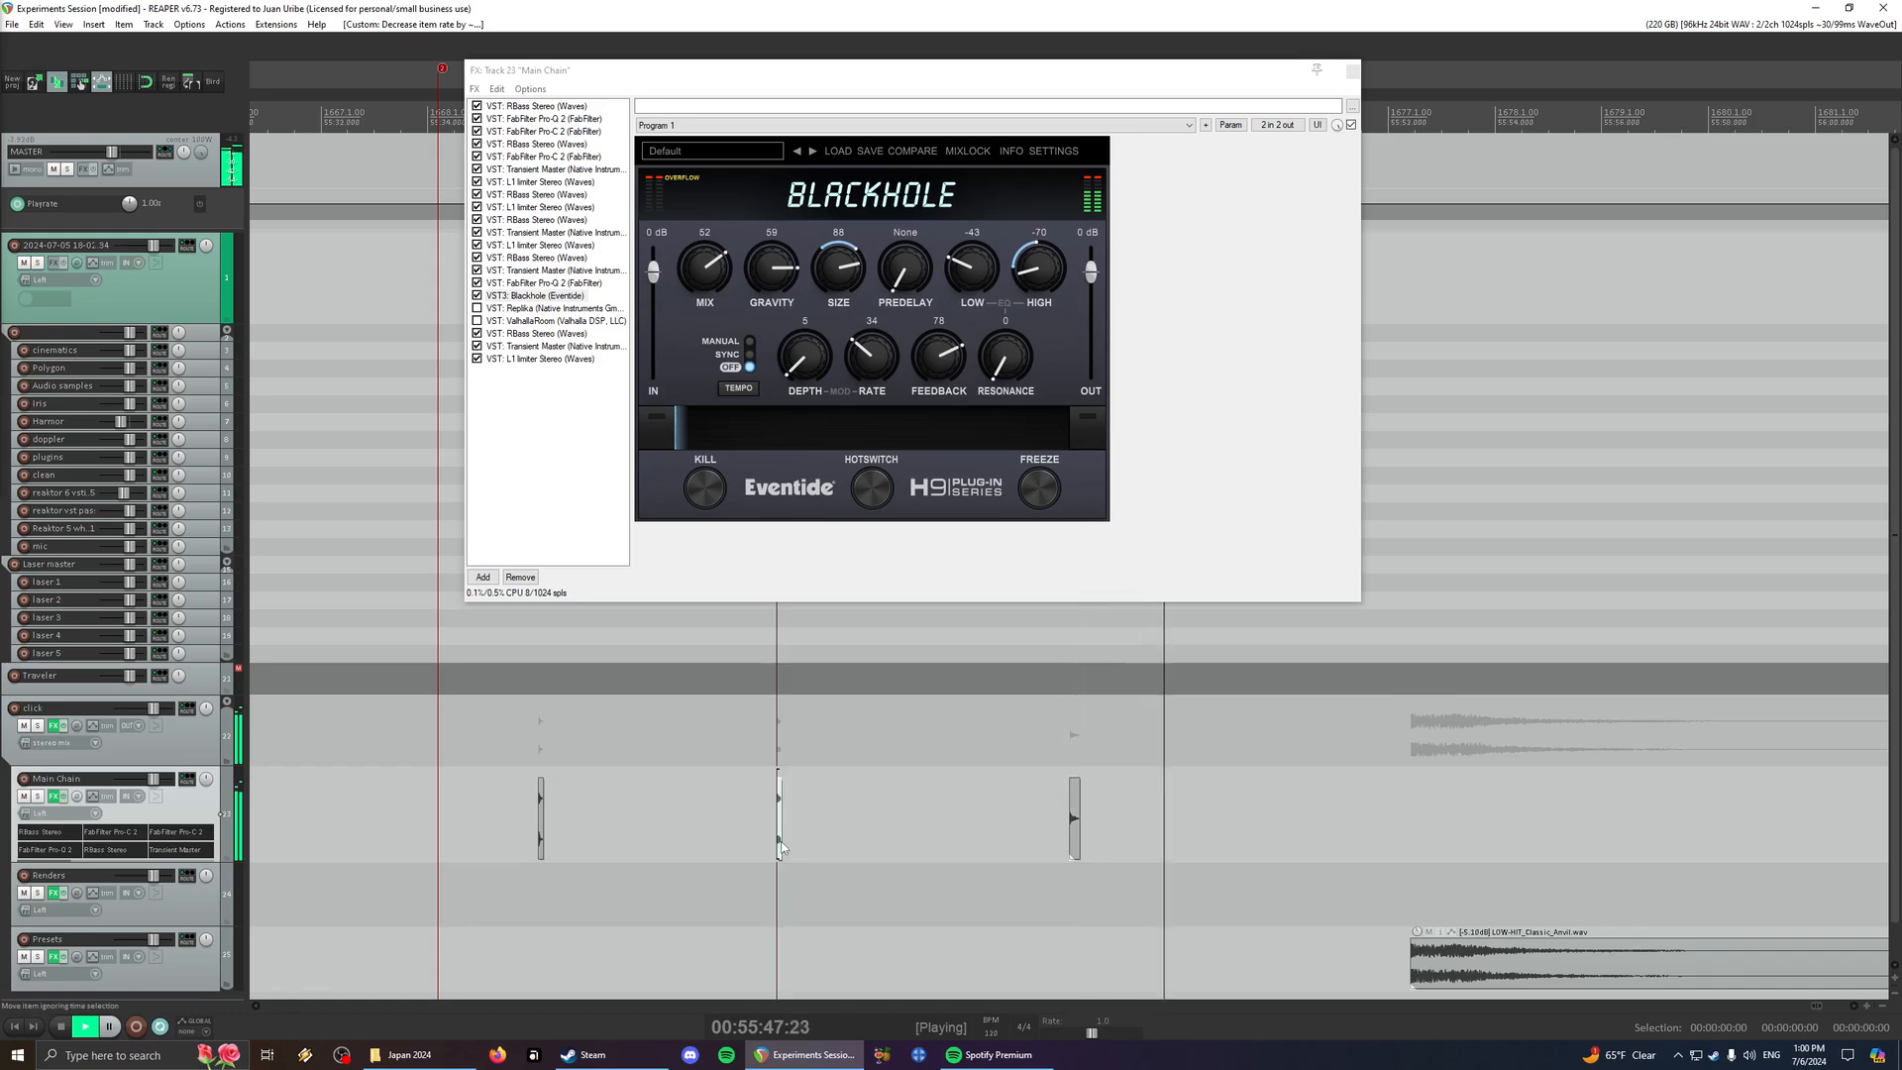
scroll(1169, 842, down, 4)
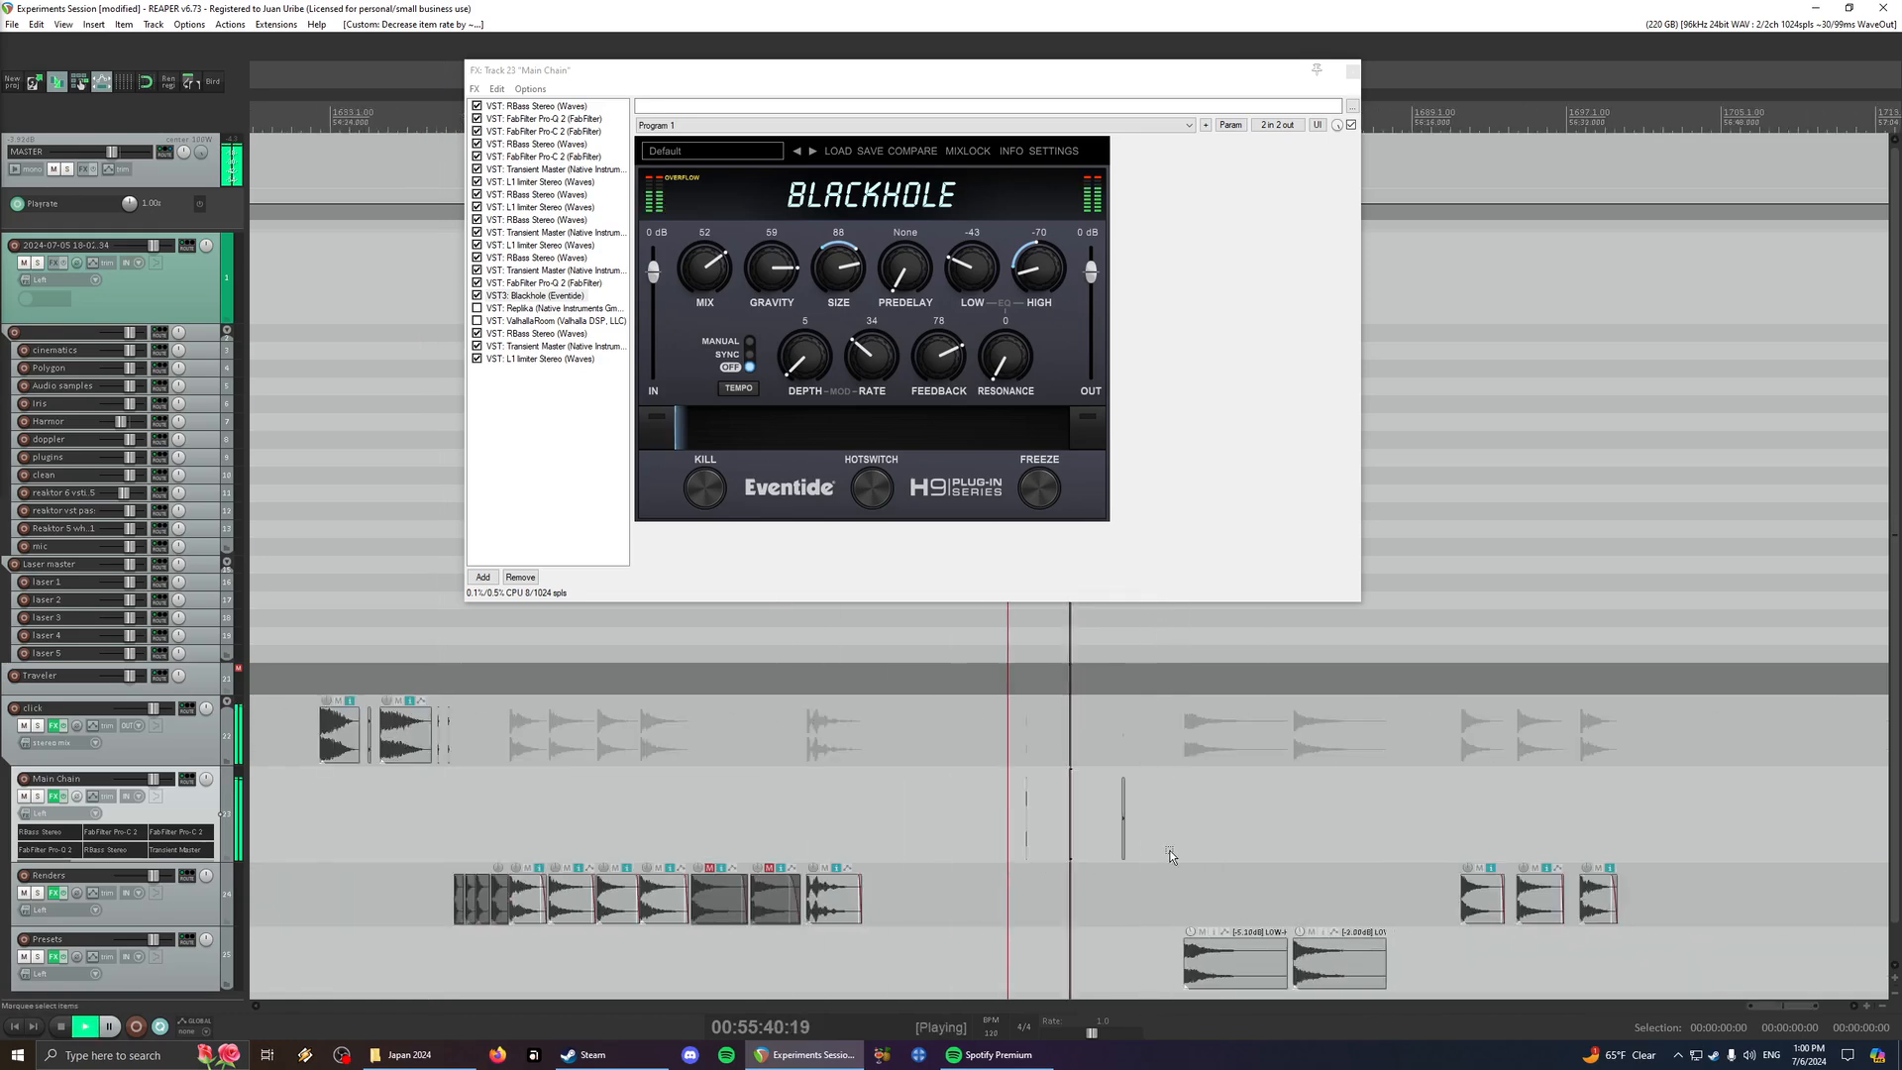
scroll(1177, 848, up, 2)
click(1709, 897)
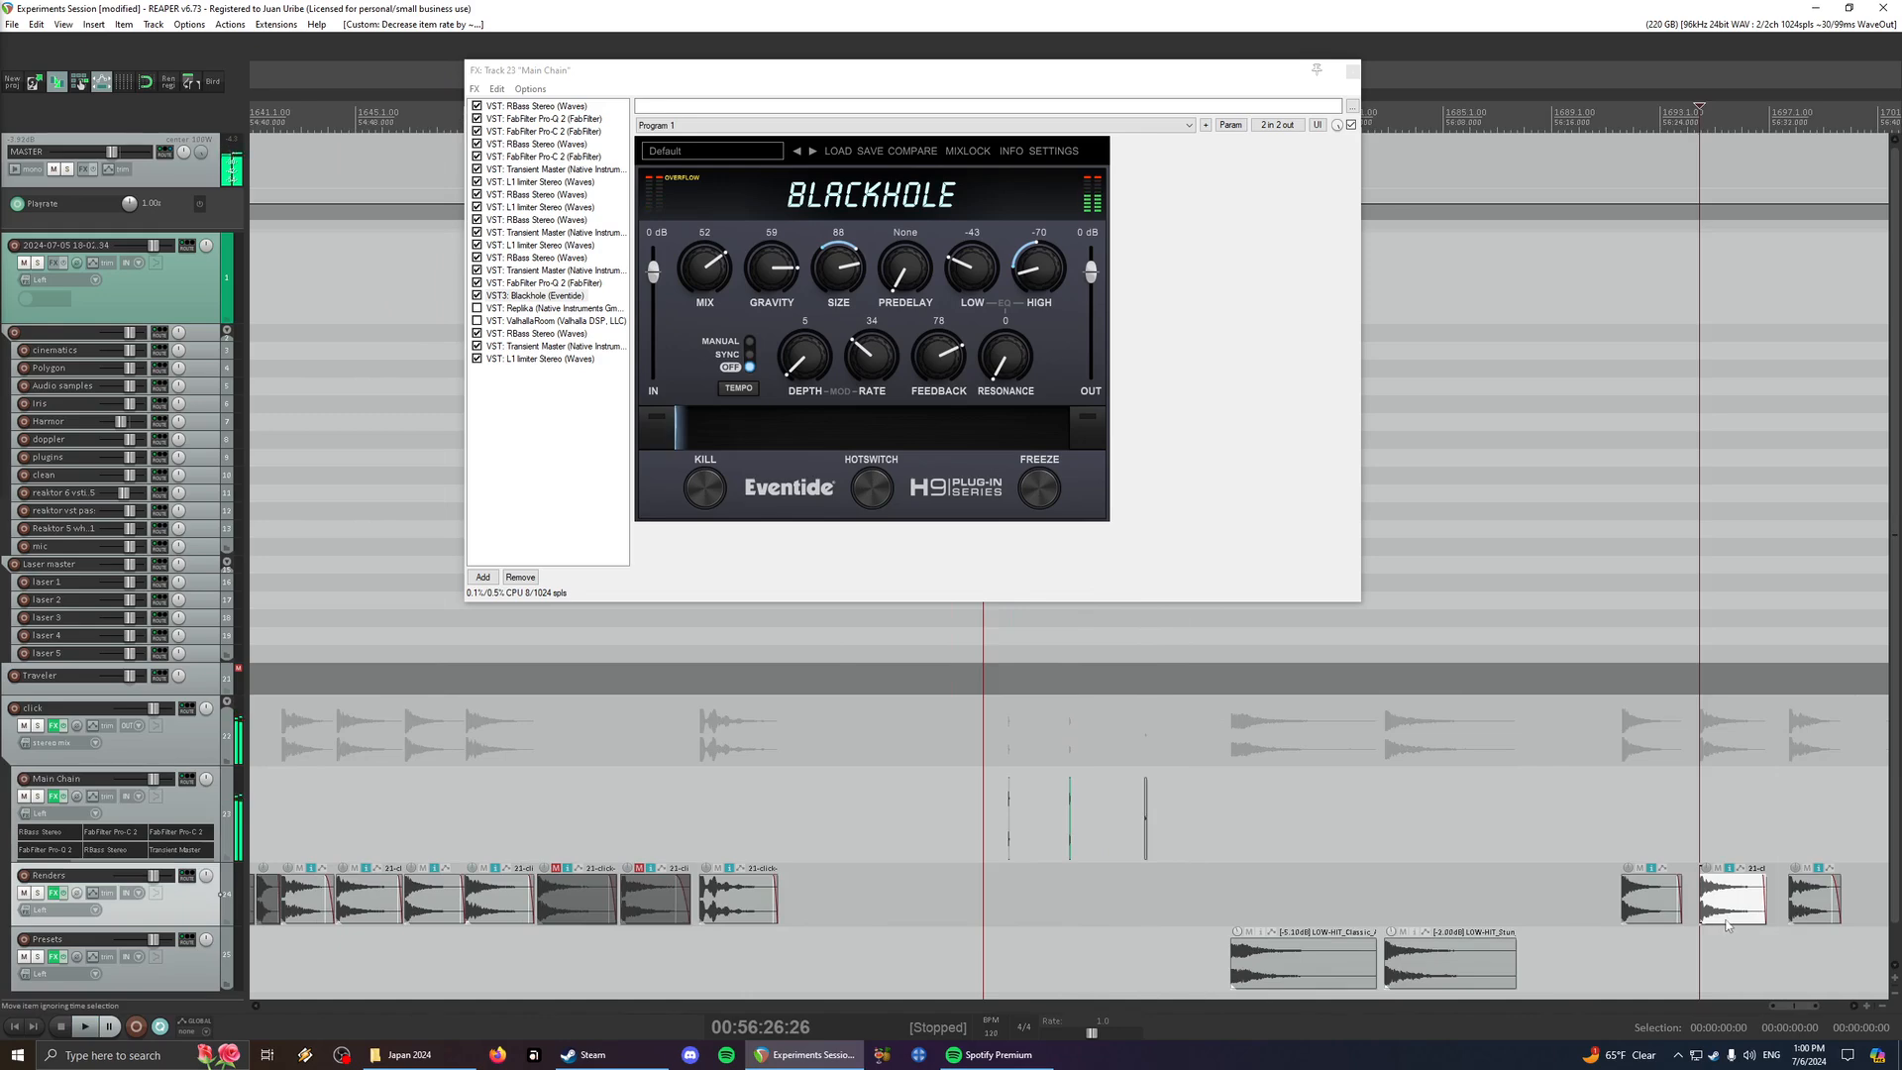
click(1814, 918)
key(space)
click(1629, 907)
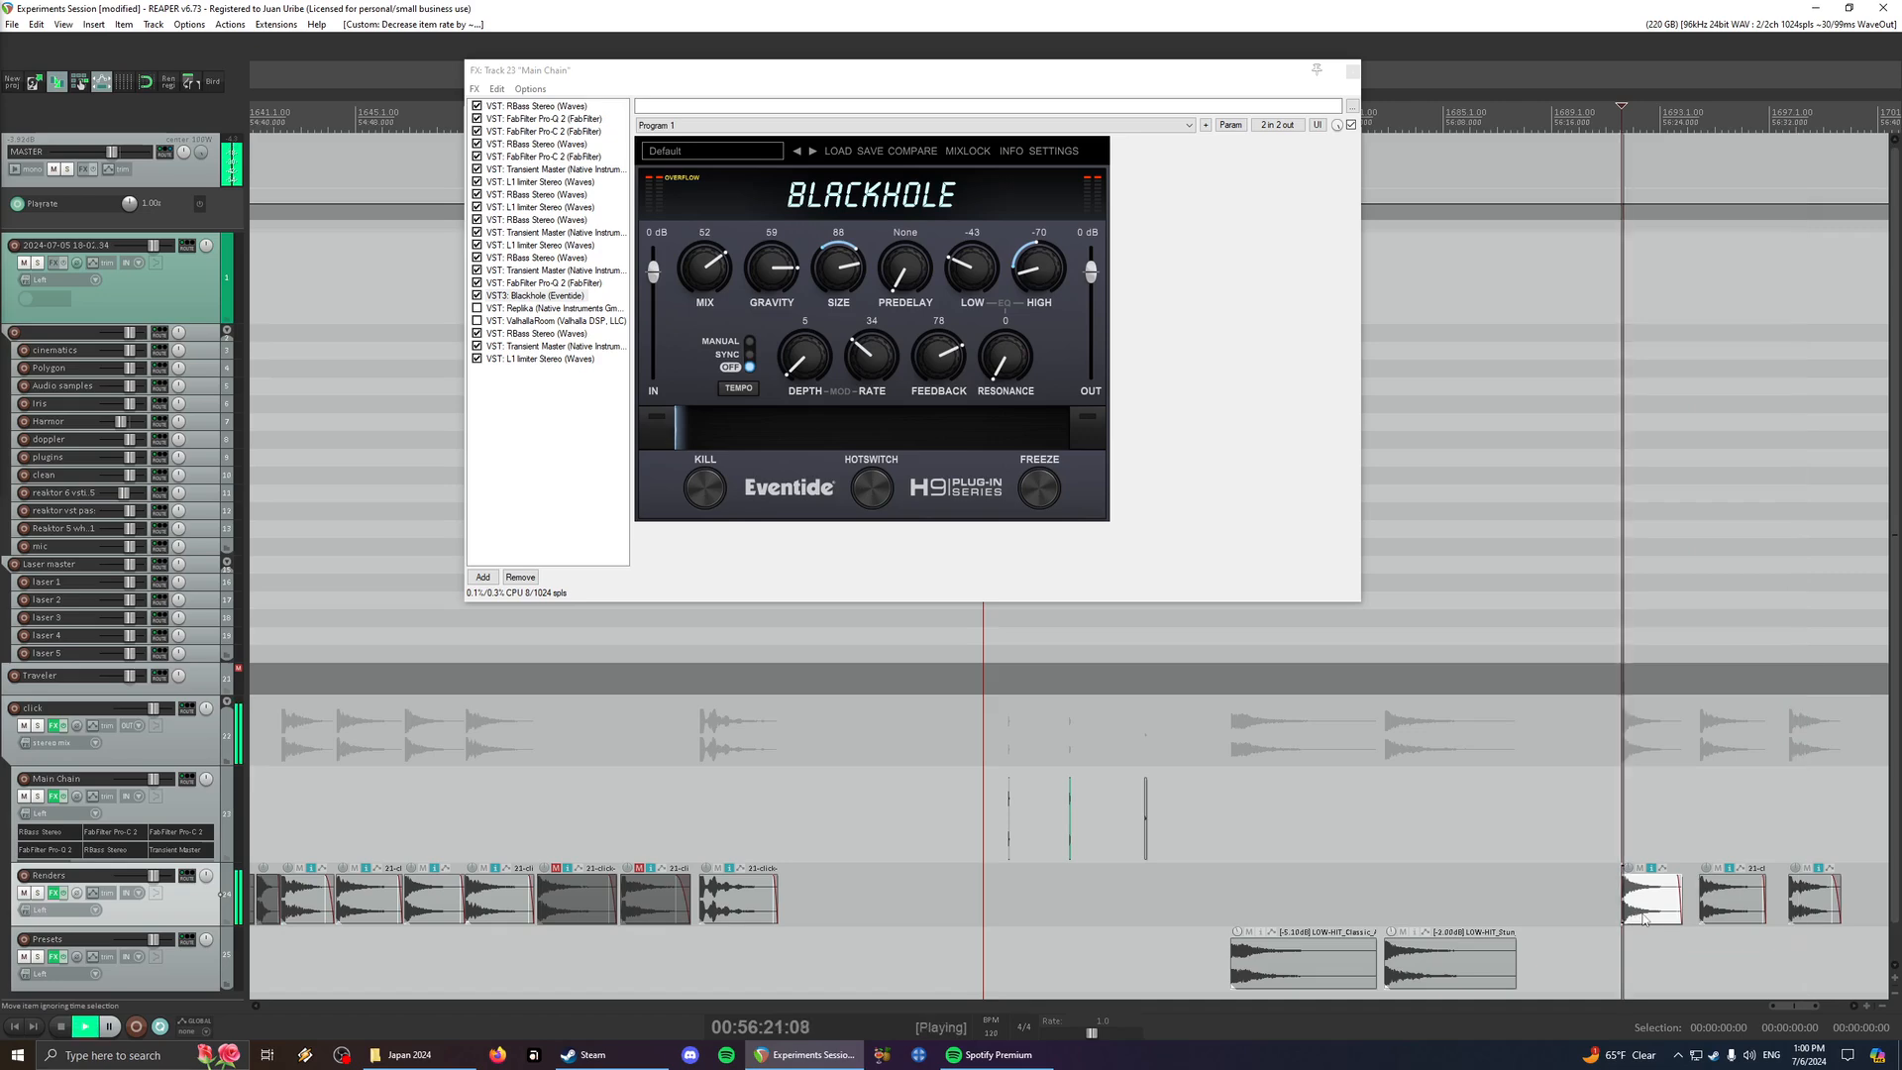
- Return to the half-rate click item on the Main Chain track and play it
click(1070, 758)
scroll(1070, 758, up, 8)
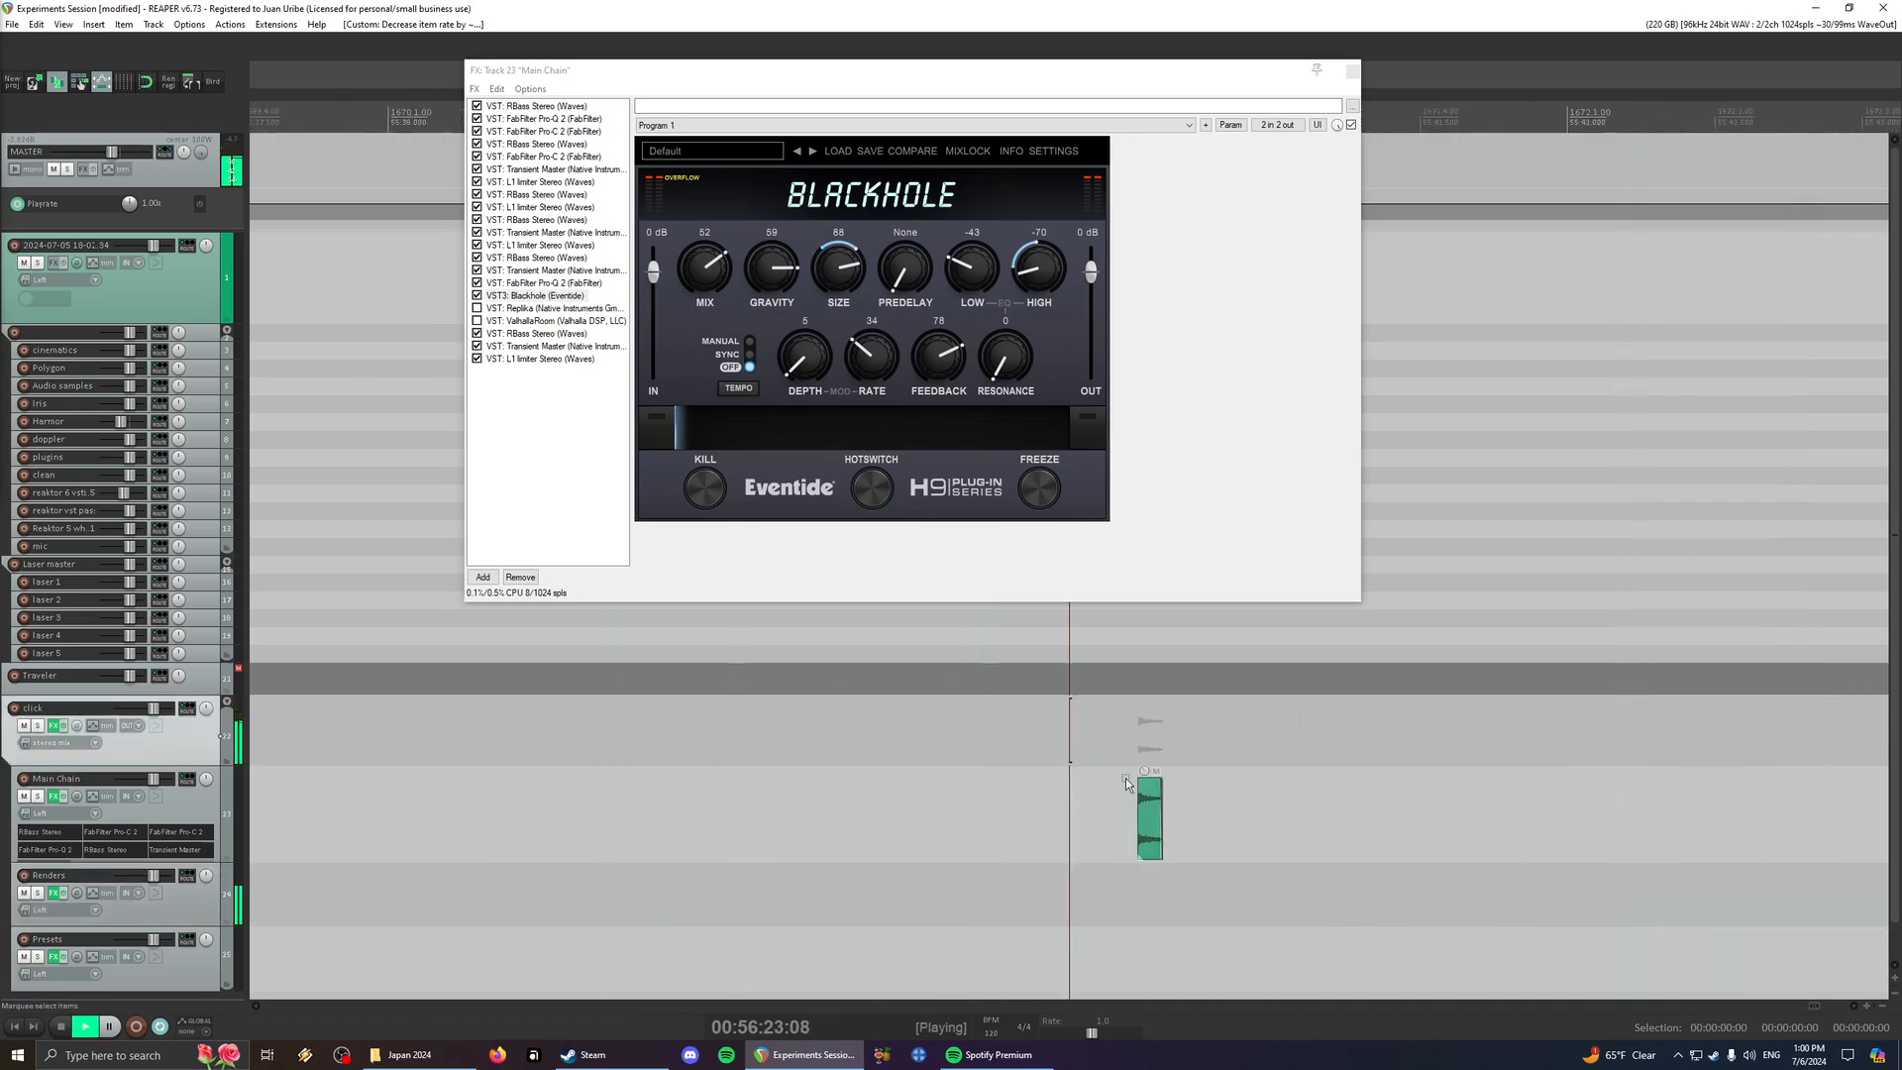
click(1151, 849)
click(1151, 849)
scroll(1204, 832, up, 4)
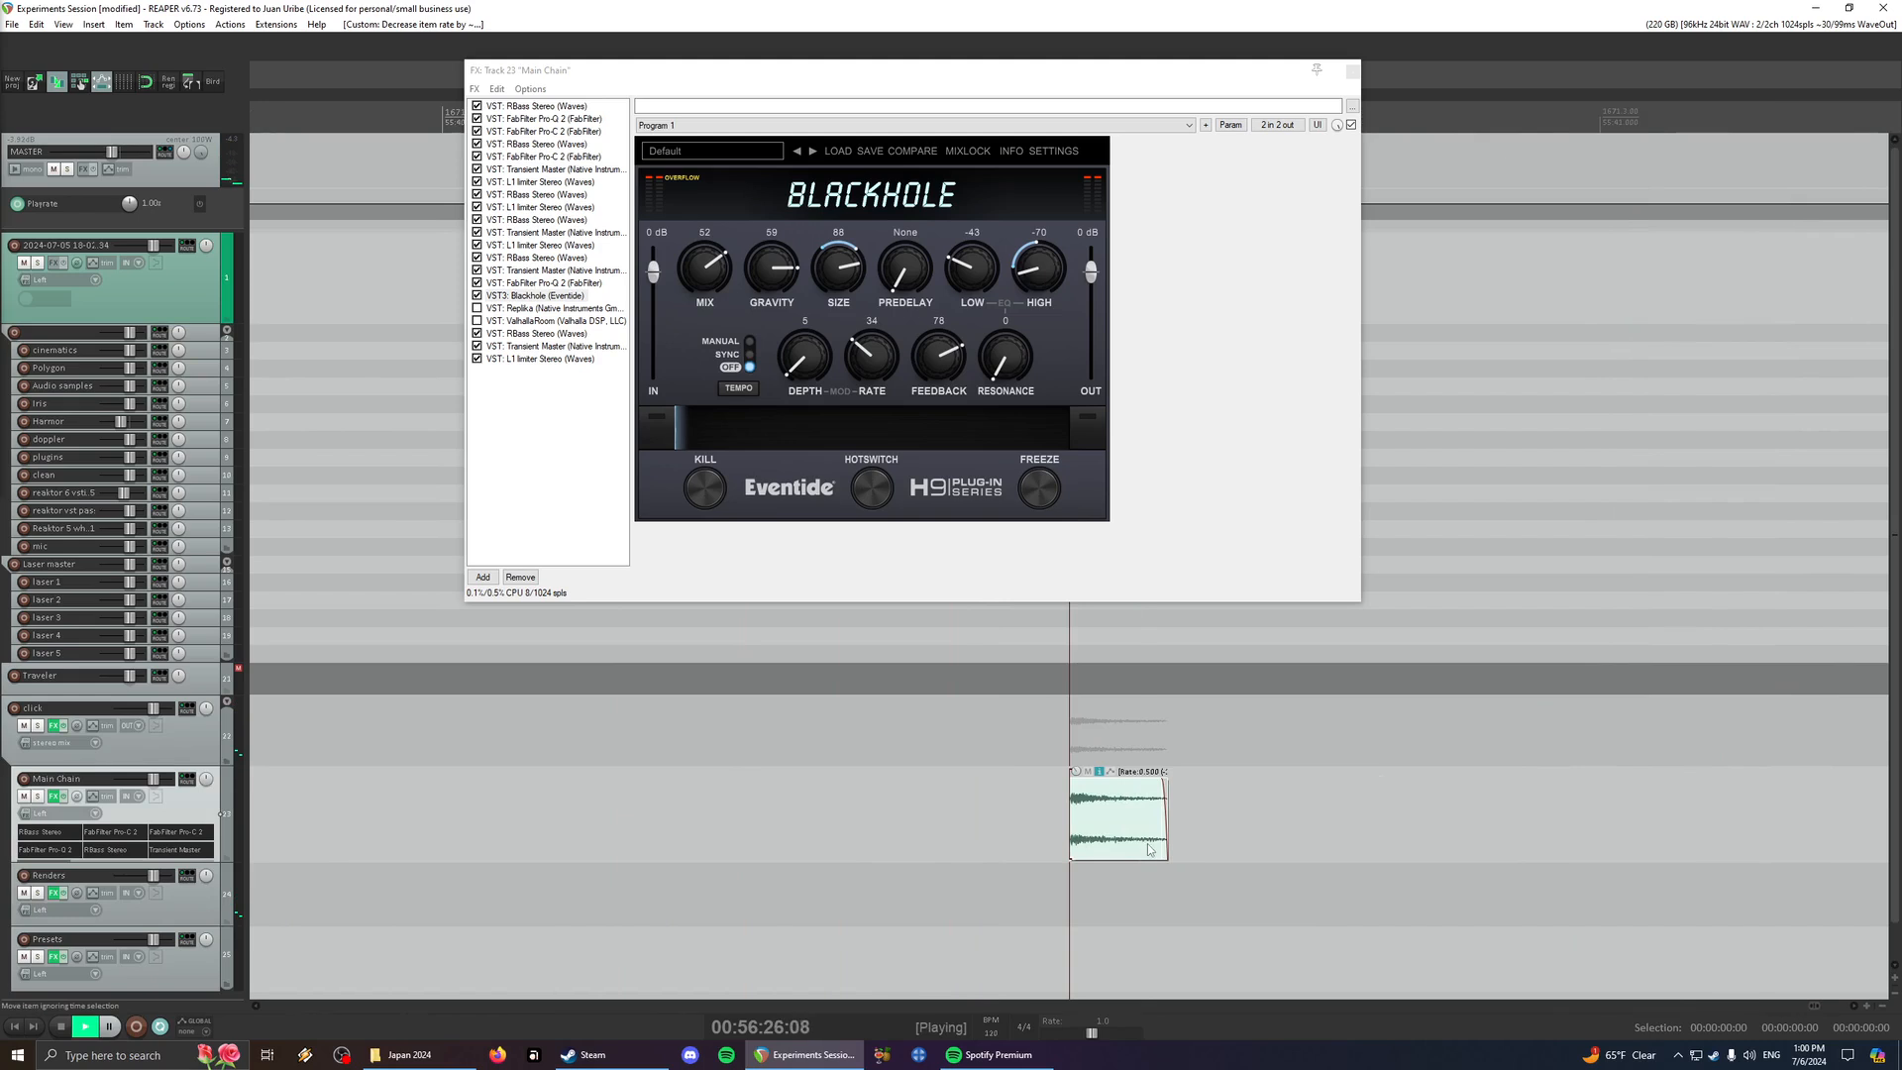
click(1149, 849)
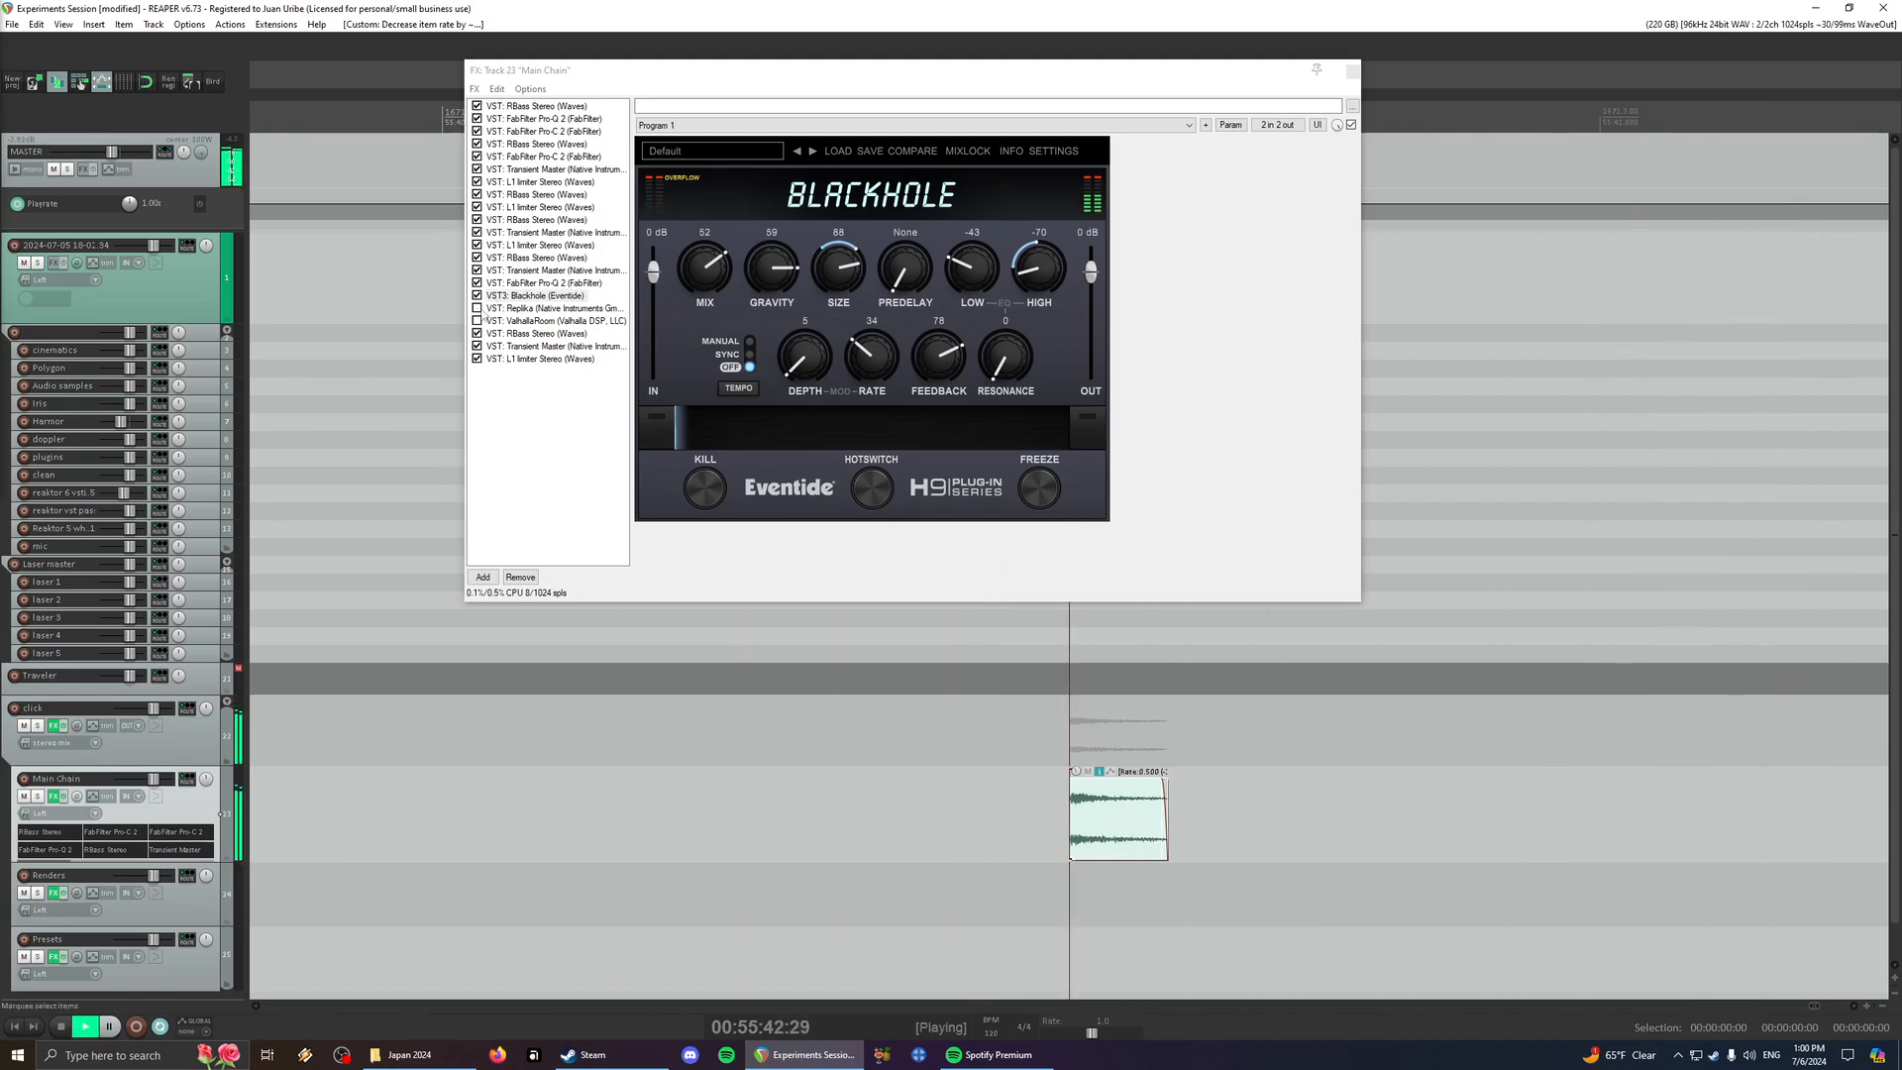
- Enable Replika and ValhallaRoom in the Main Chain effects, then reopen Blackhole's settings
click(516, 309)
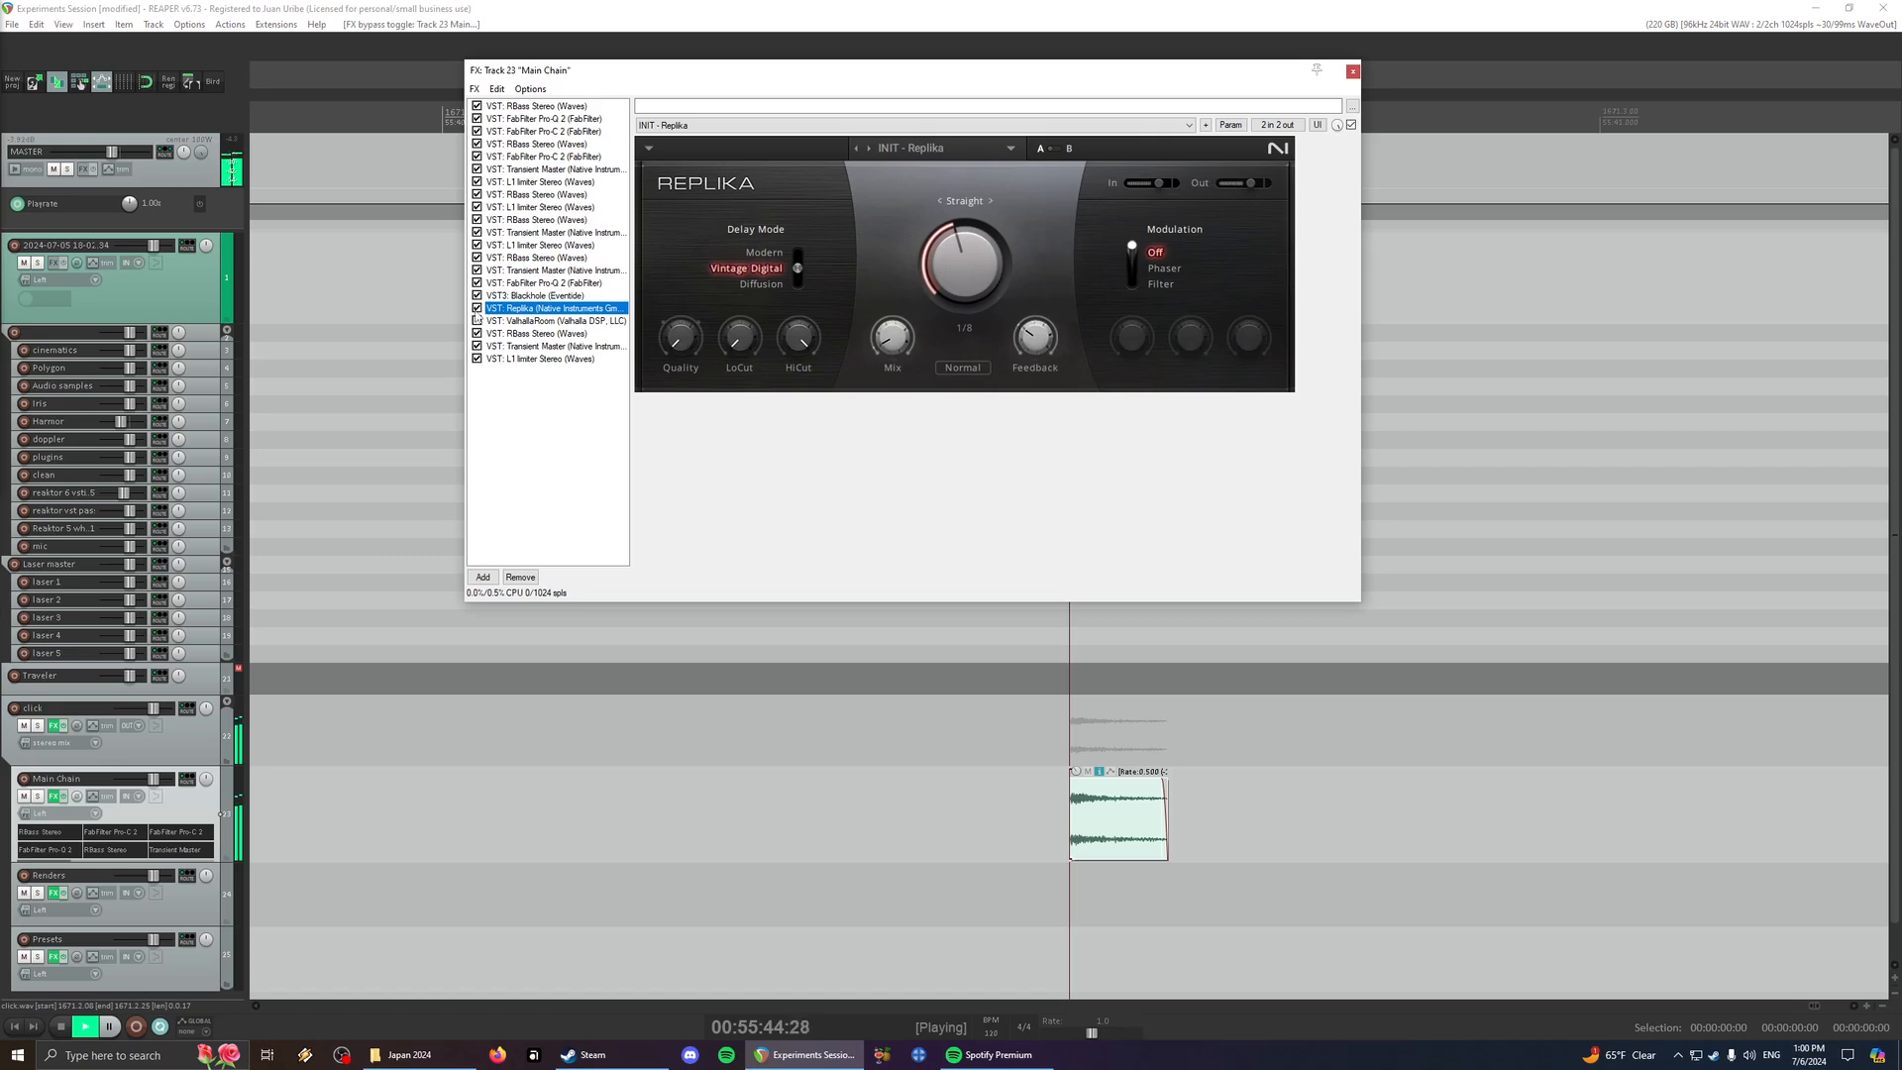
click(487, 321)
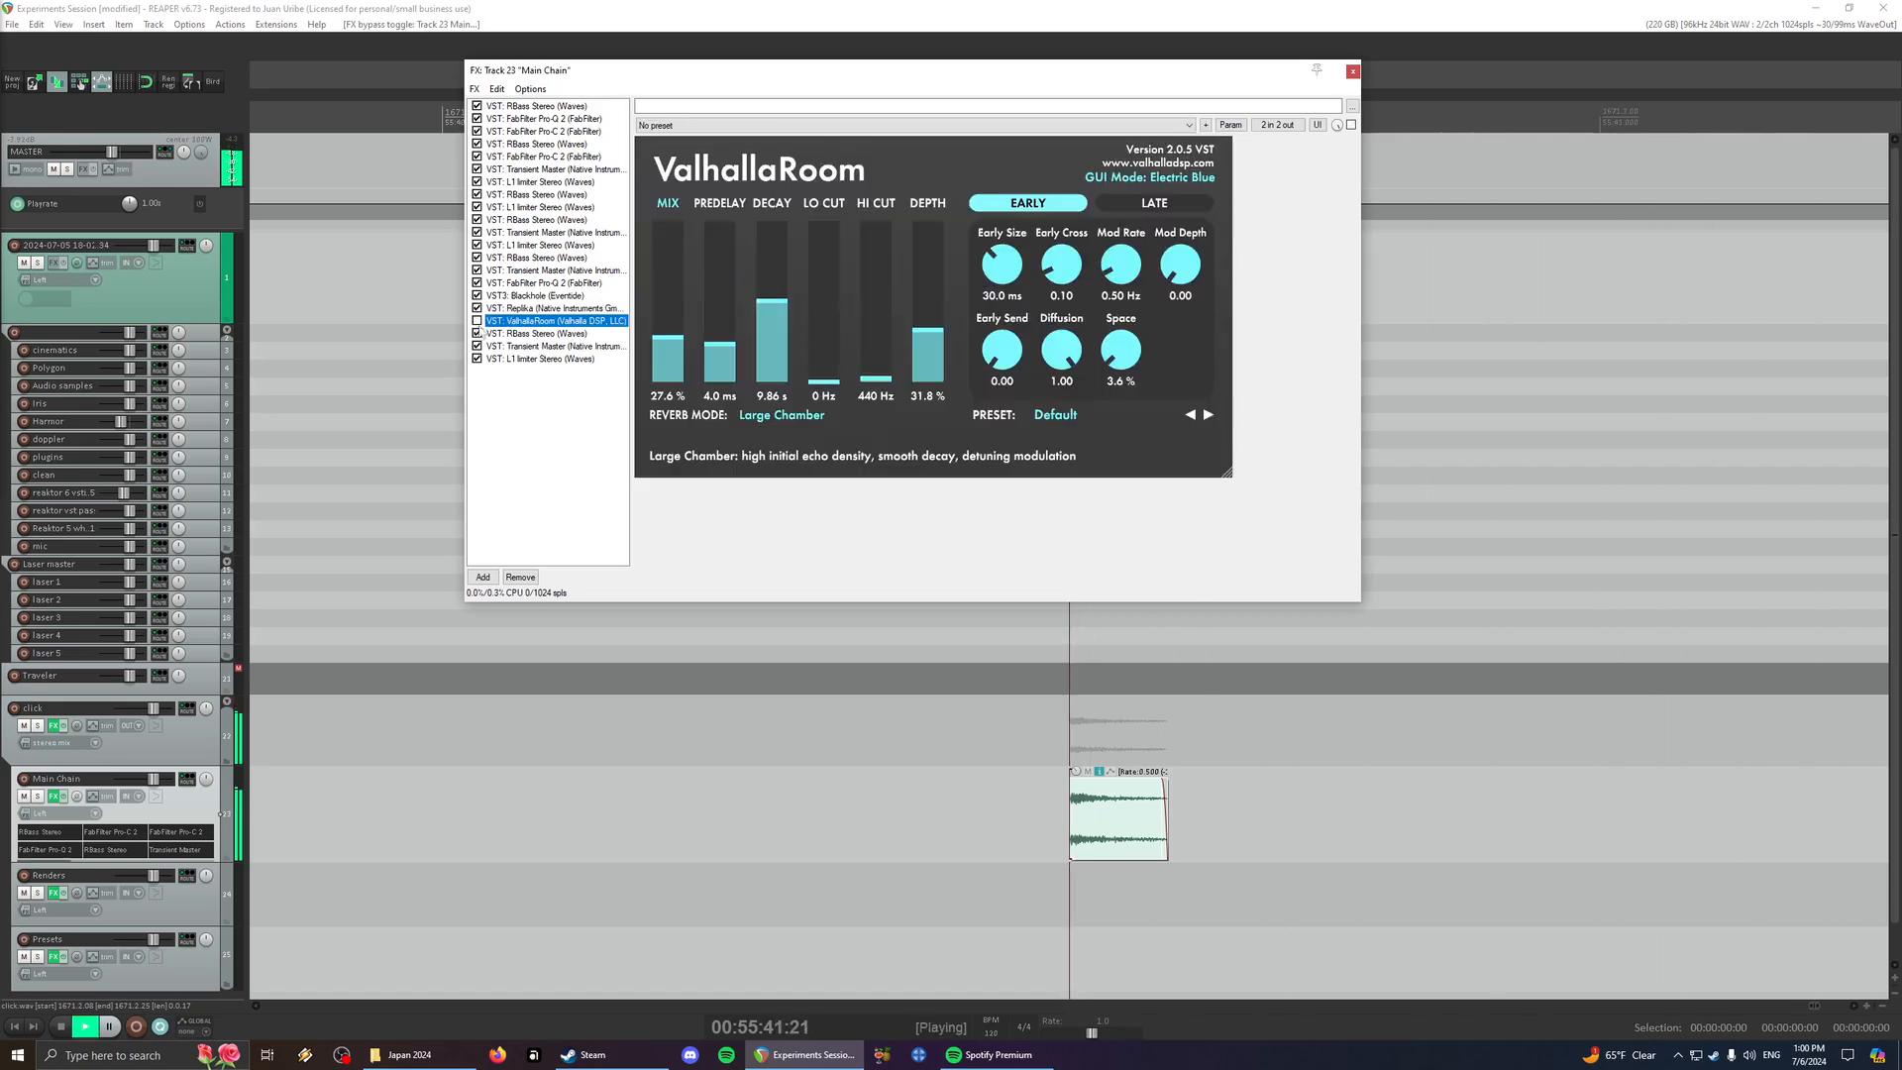
click(537, 296)
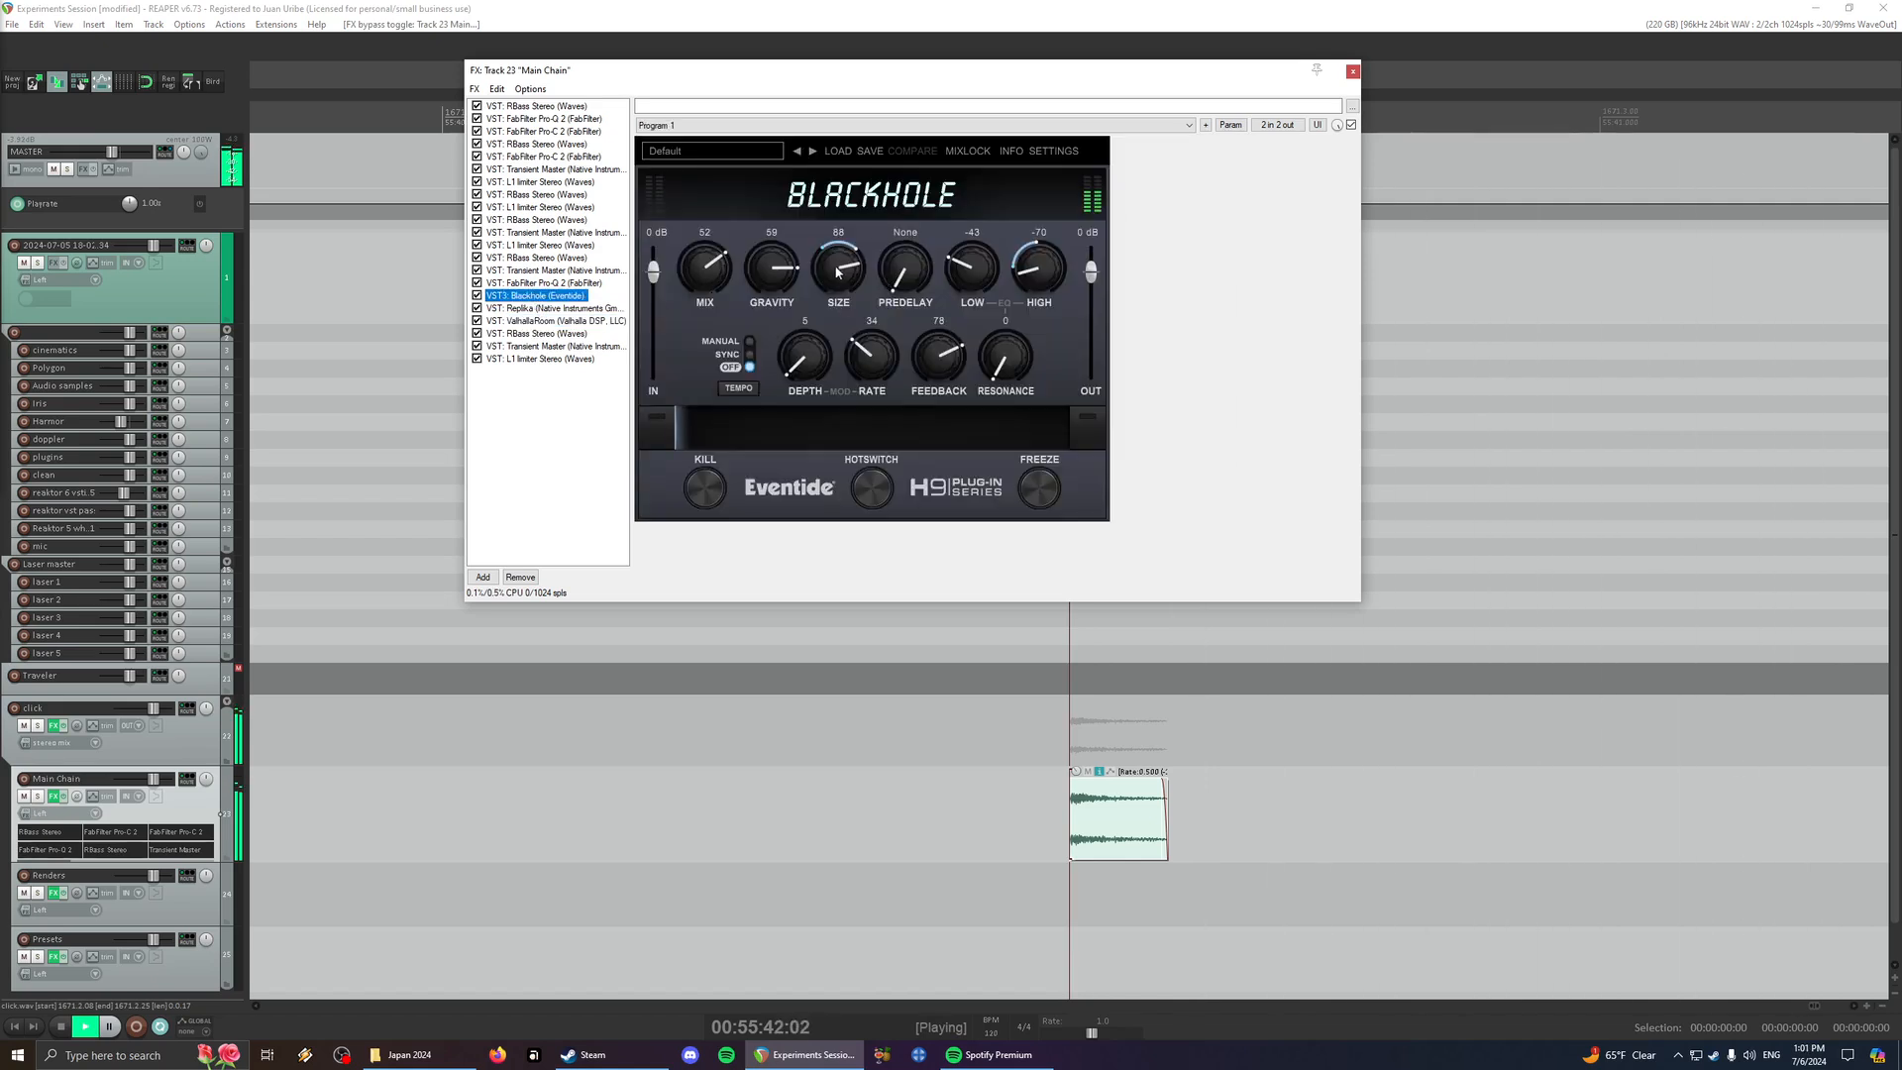
- Lower Blackhole's Size to 28 and try its Low EQ at 15 and -12 while playing the click
drag(837, 273, 834, 374)
key(space)
key(space)
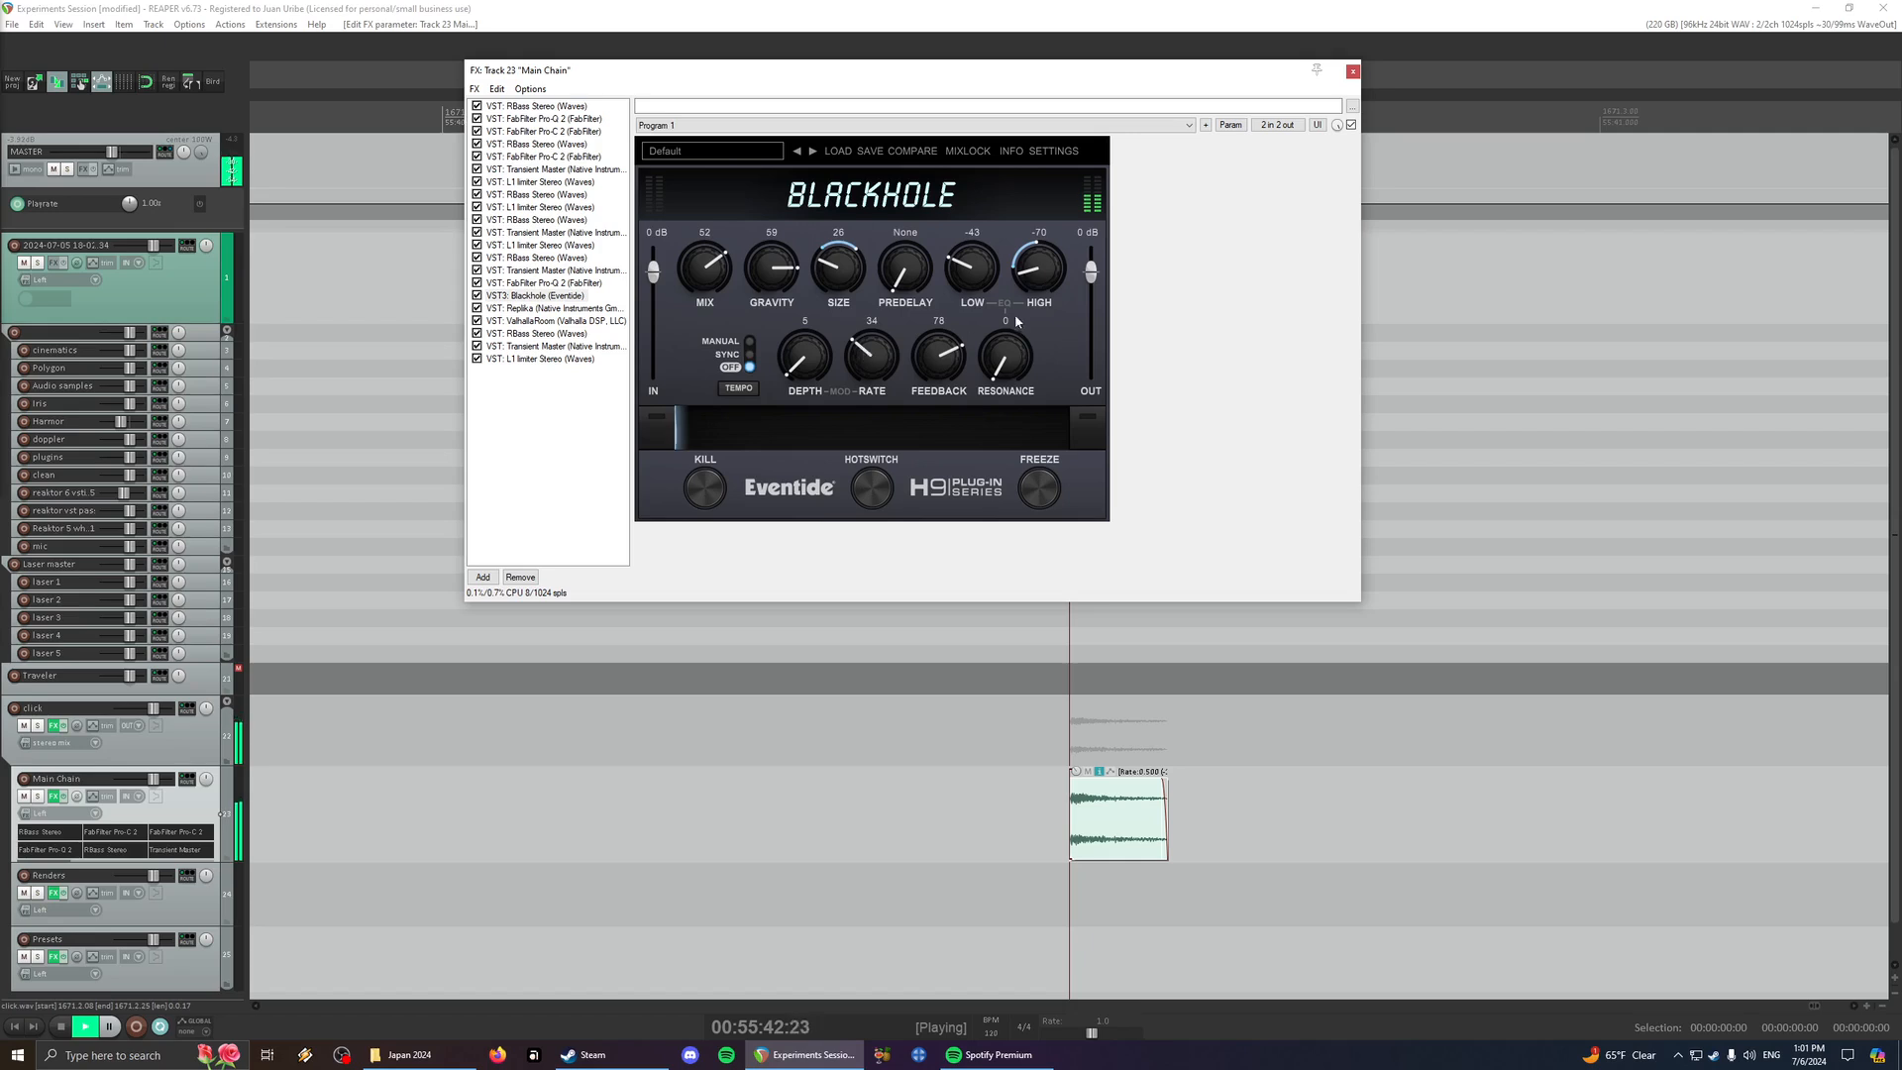
key(space)
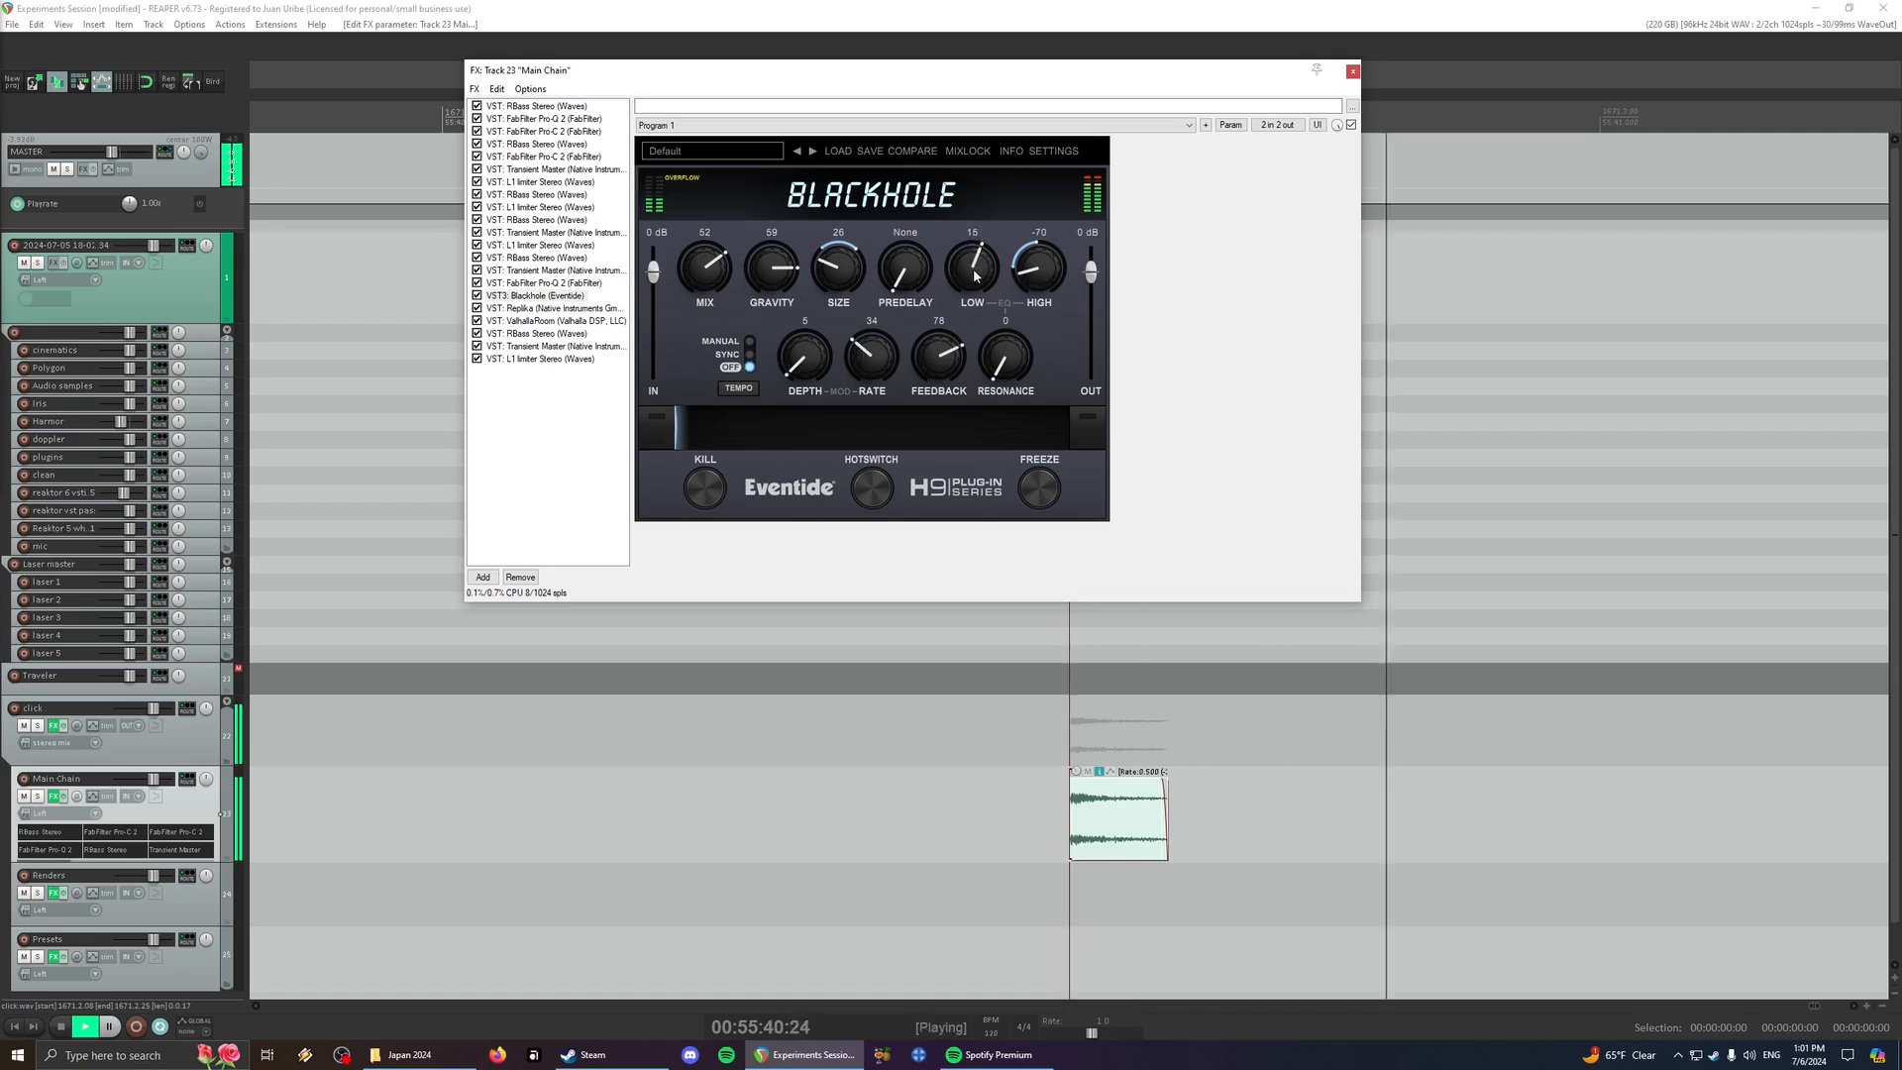
key(space)
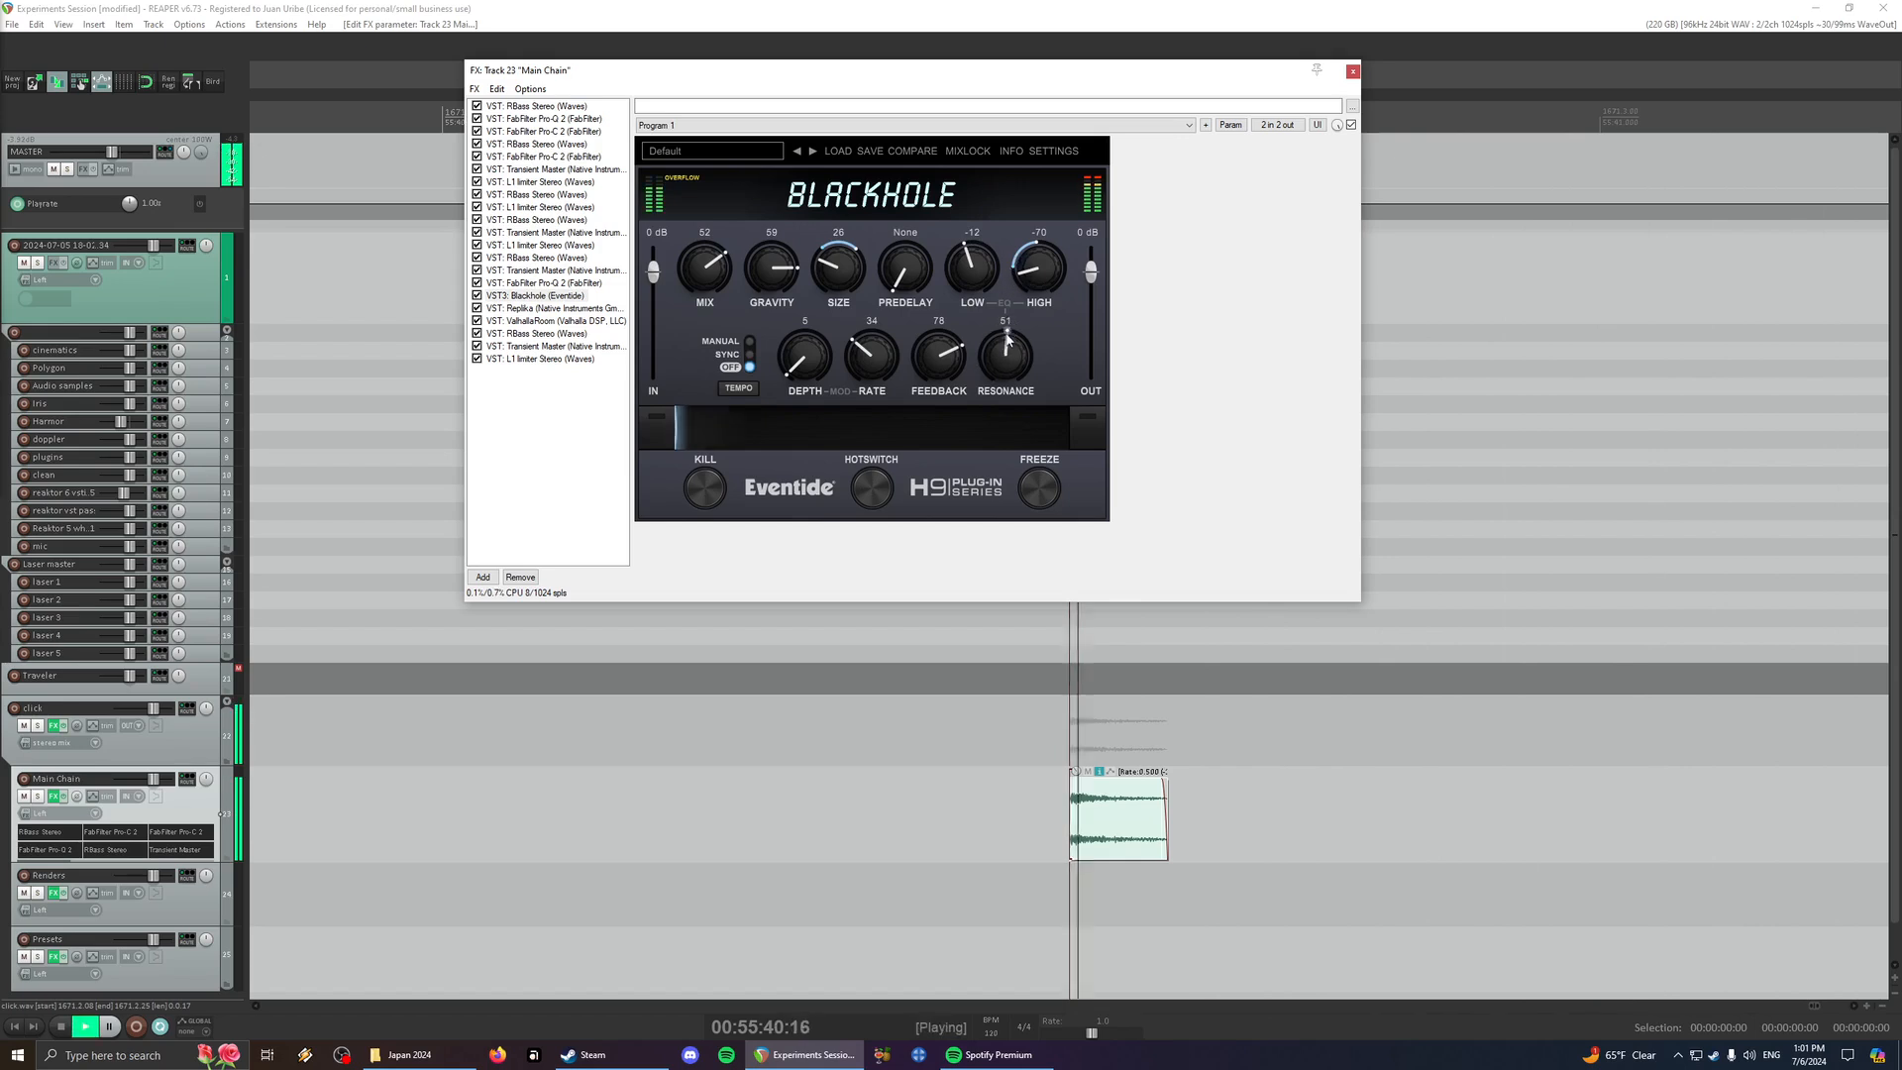
- Set Blackhole's Size to 49, Low to -15, High to -23, Feedback to 50 and Resonance to 58, auditioning the click between changes
drag(1005, 357, 1001, 384)
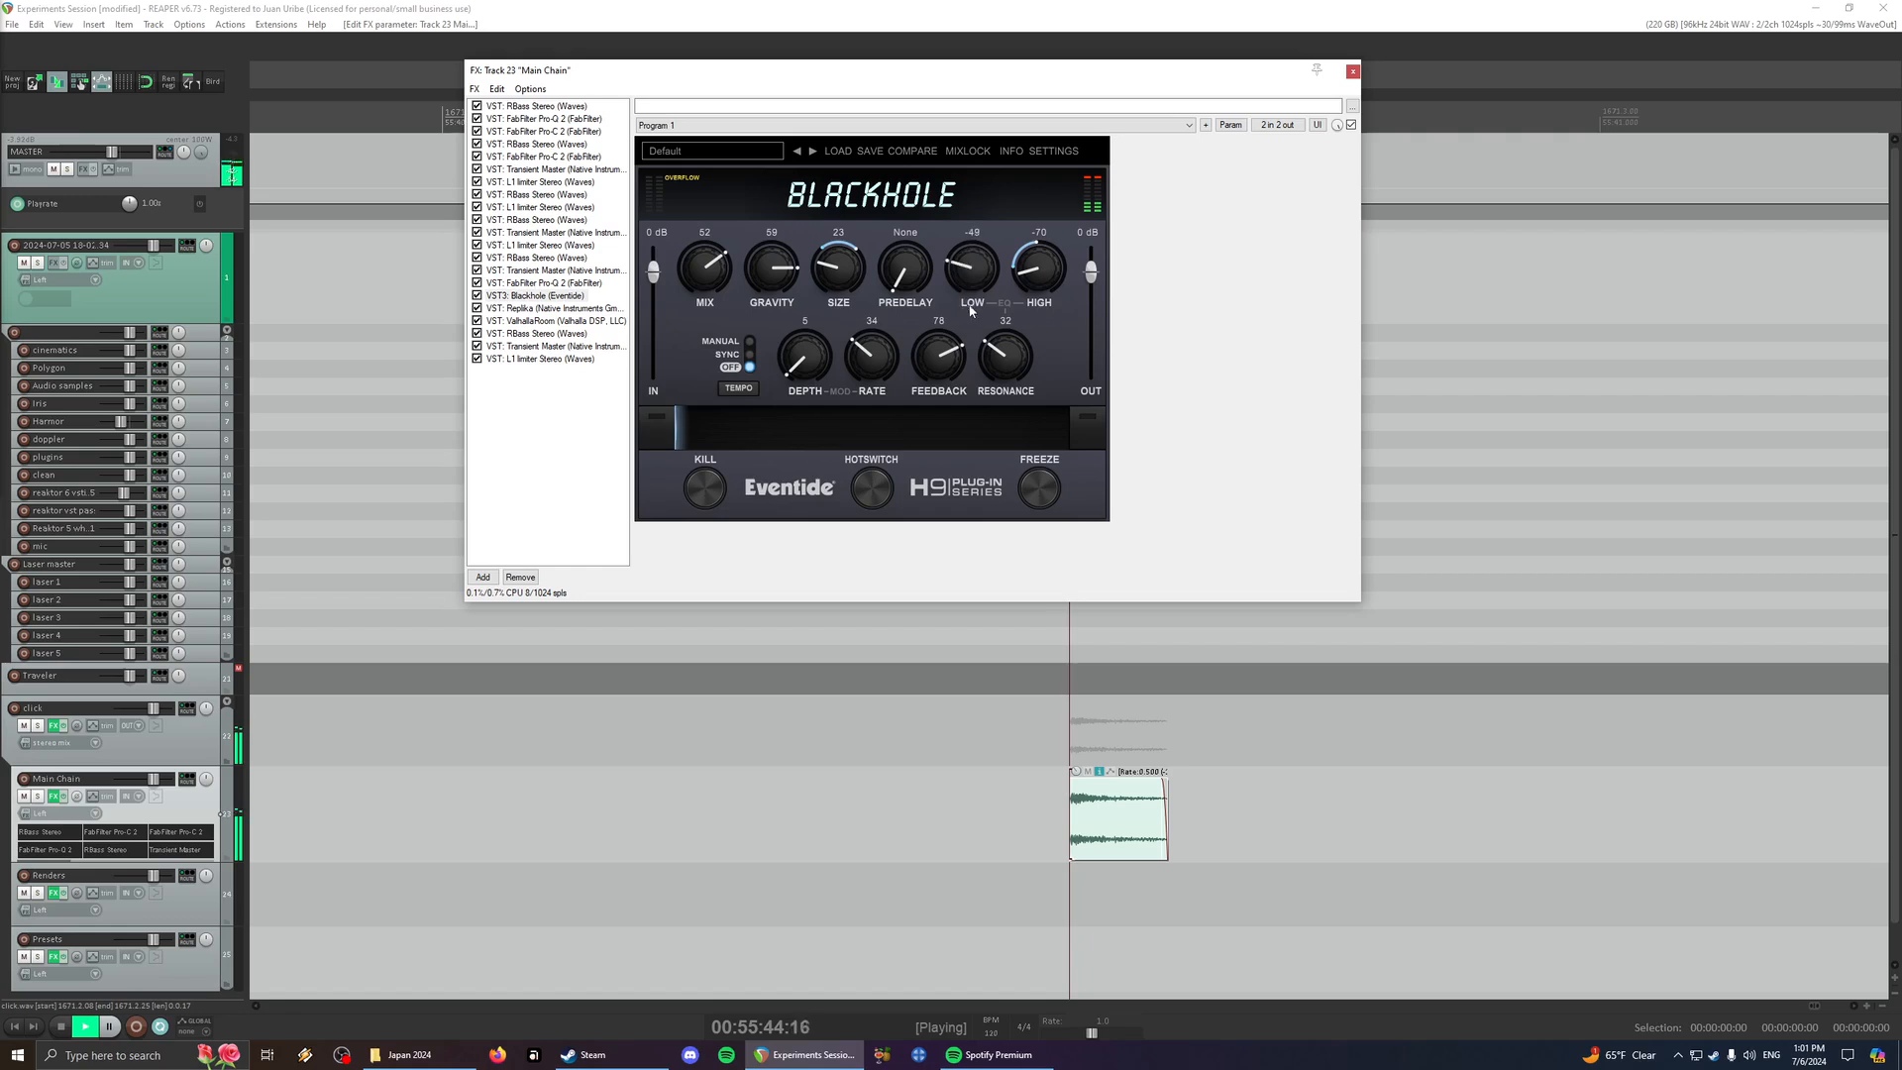
key(space)
key(space)
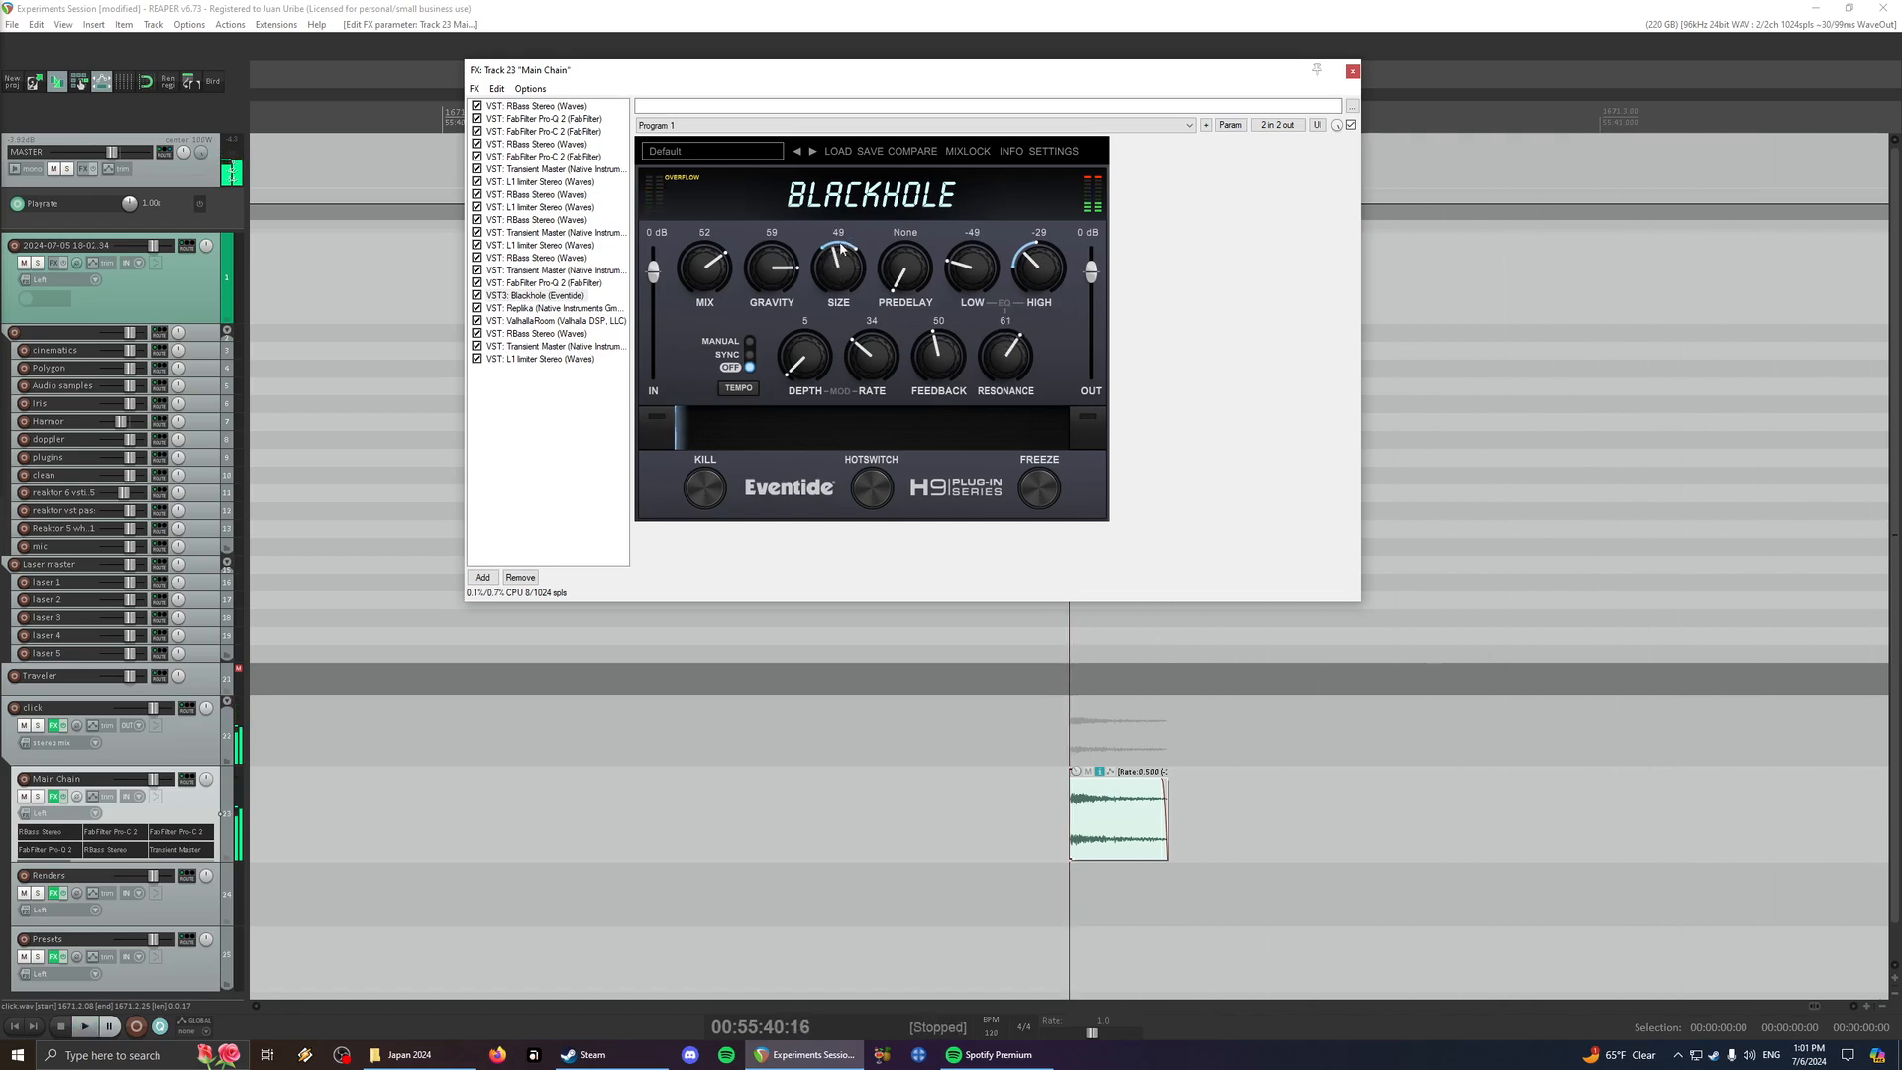
key(space)
key(space)
key(space)
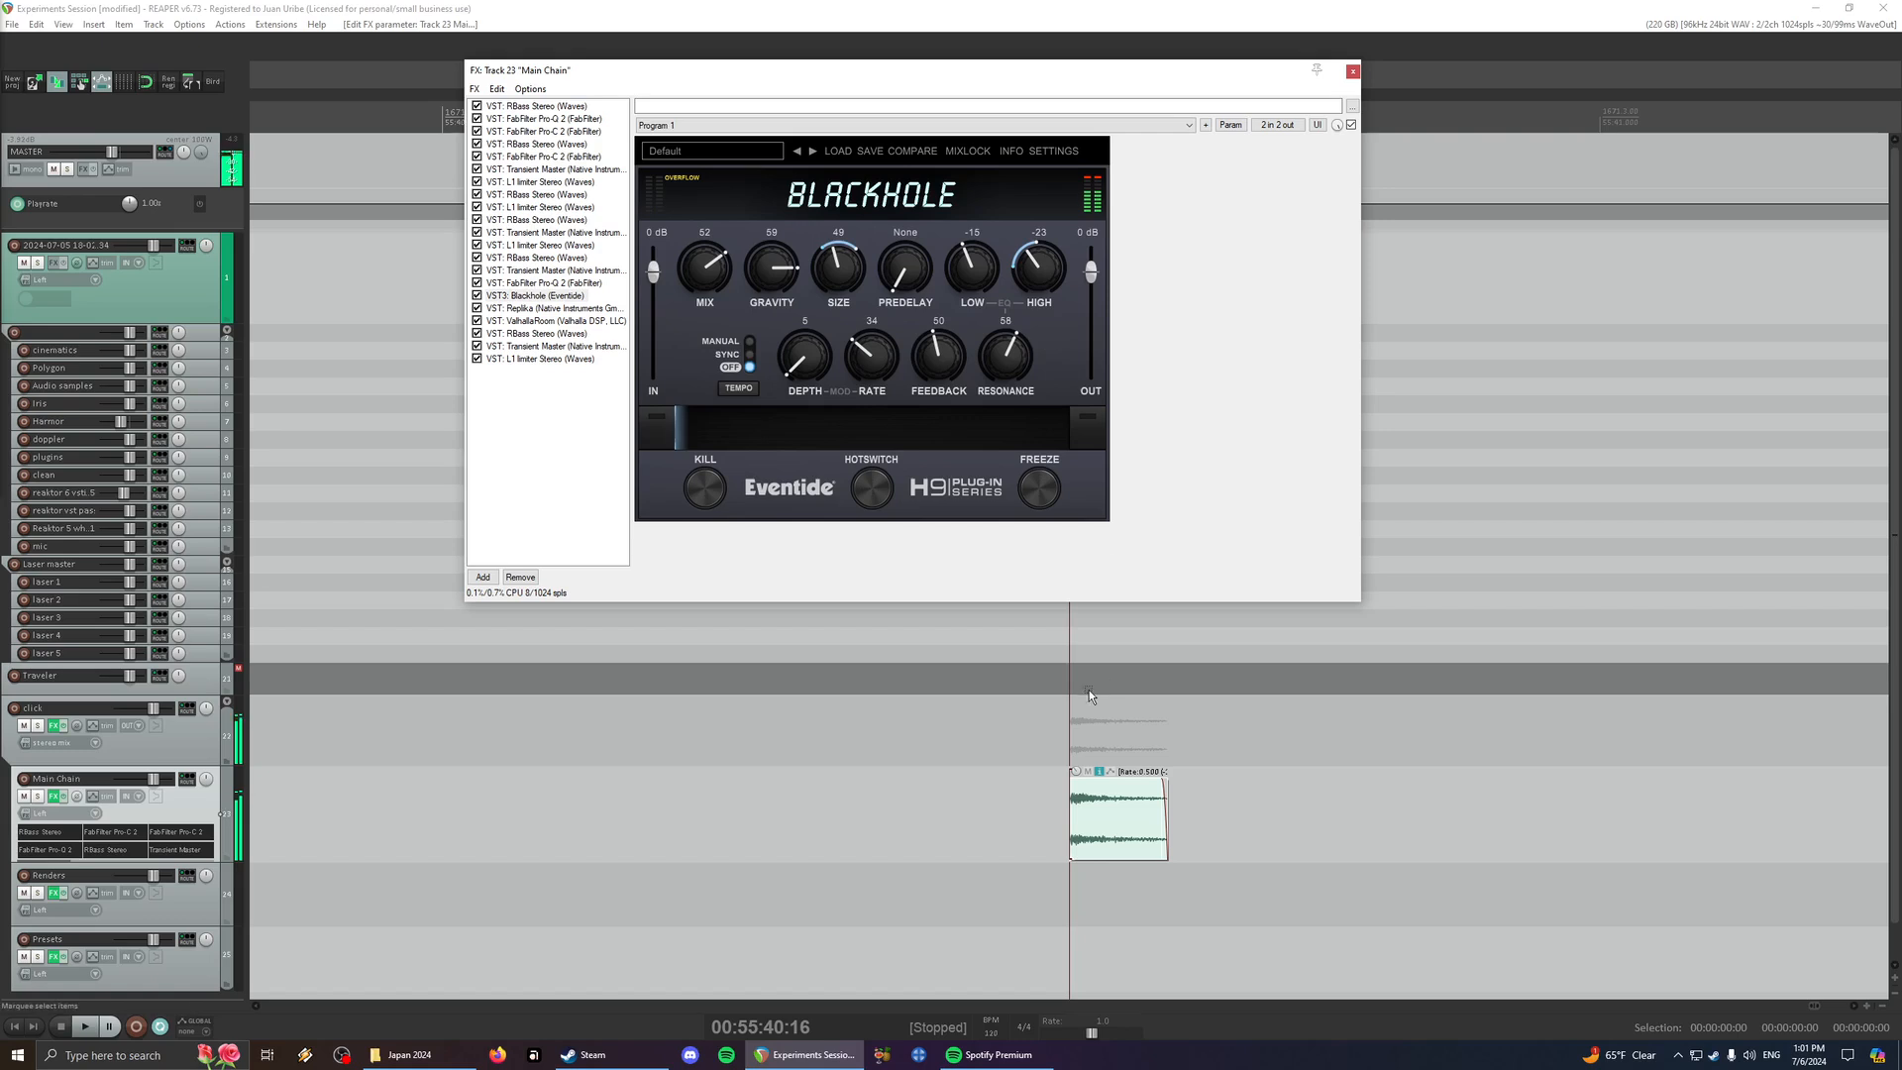
- Decrease the click item's rate to 0.250 and play it through the Main Chain effects
click(1036, 739)
click(1050, 741)
key(space)
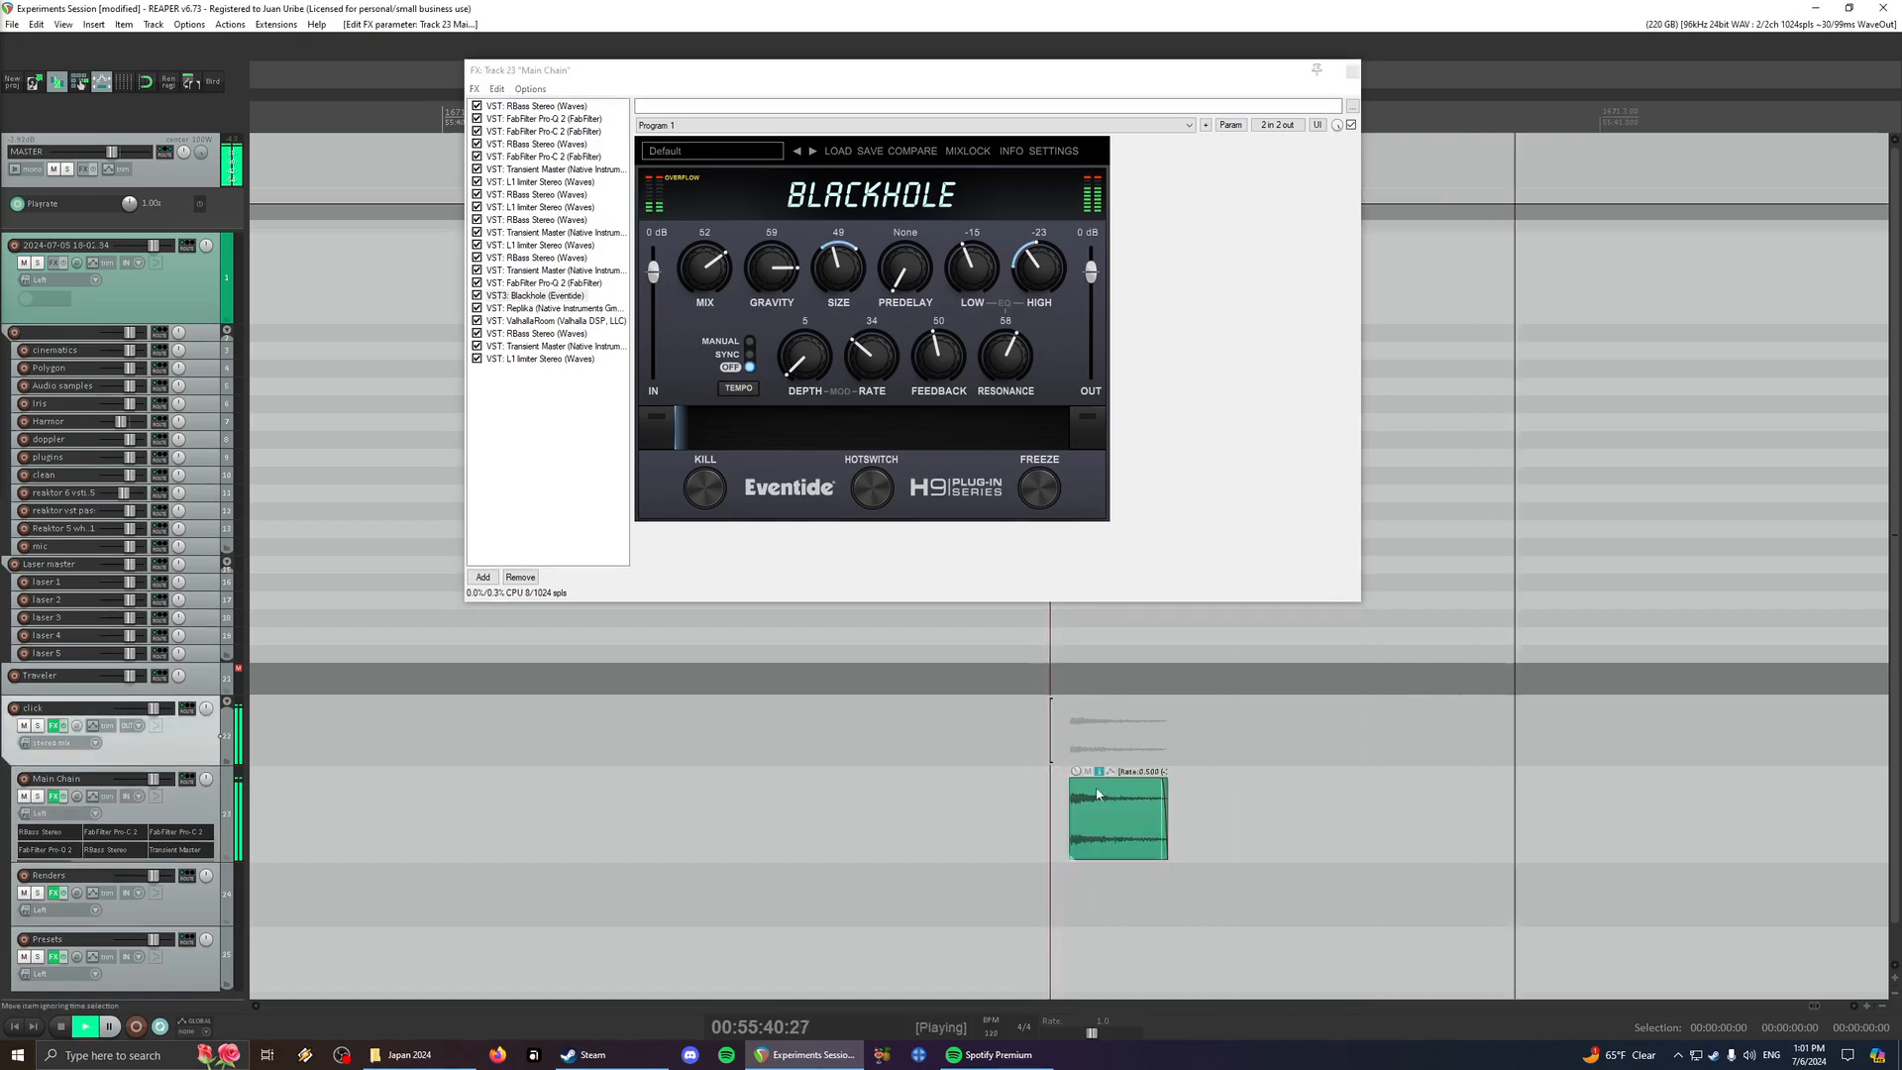
click(1129, 843)
key(minus)
key(space)
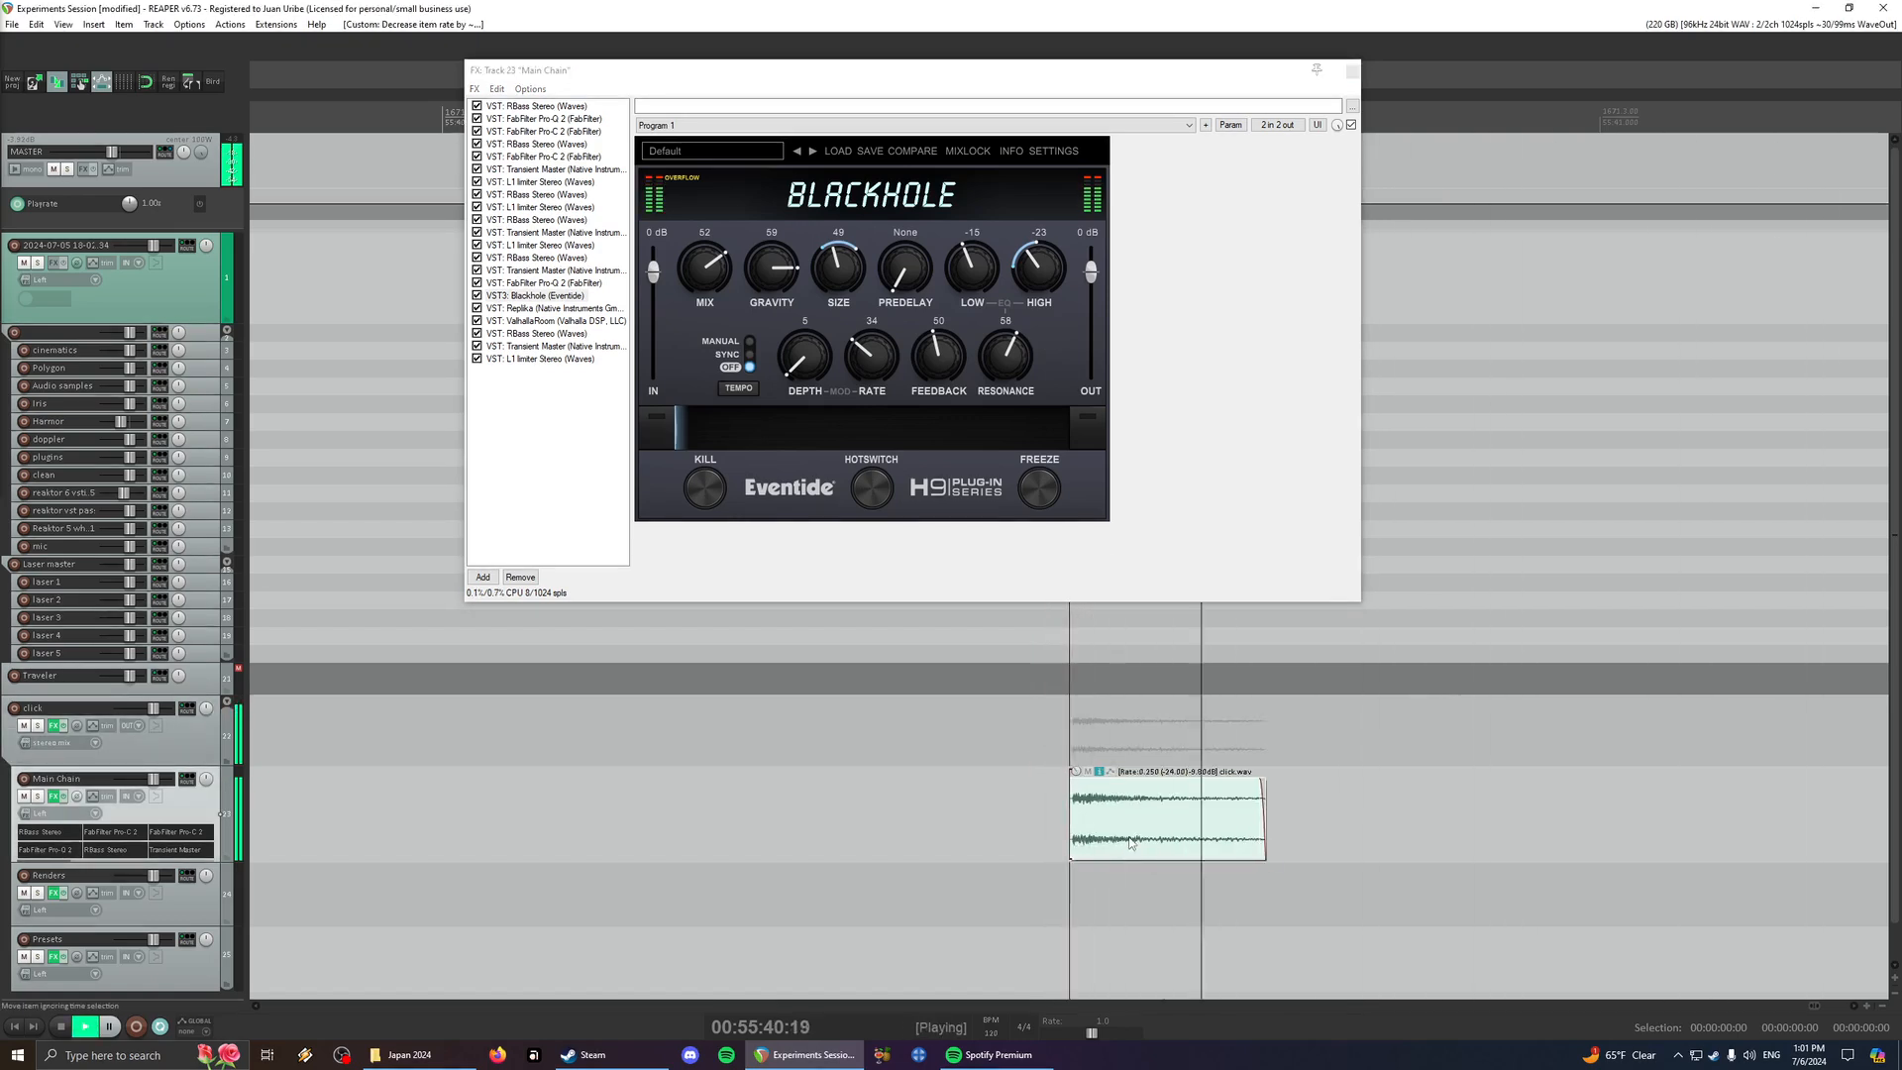
scroll(1128, 837, down, 3)
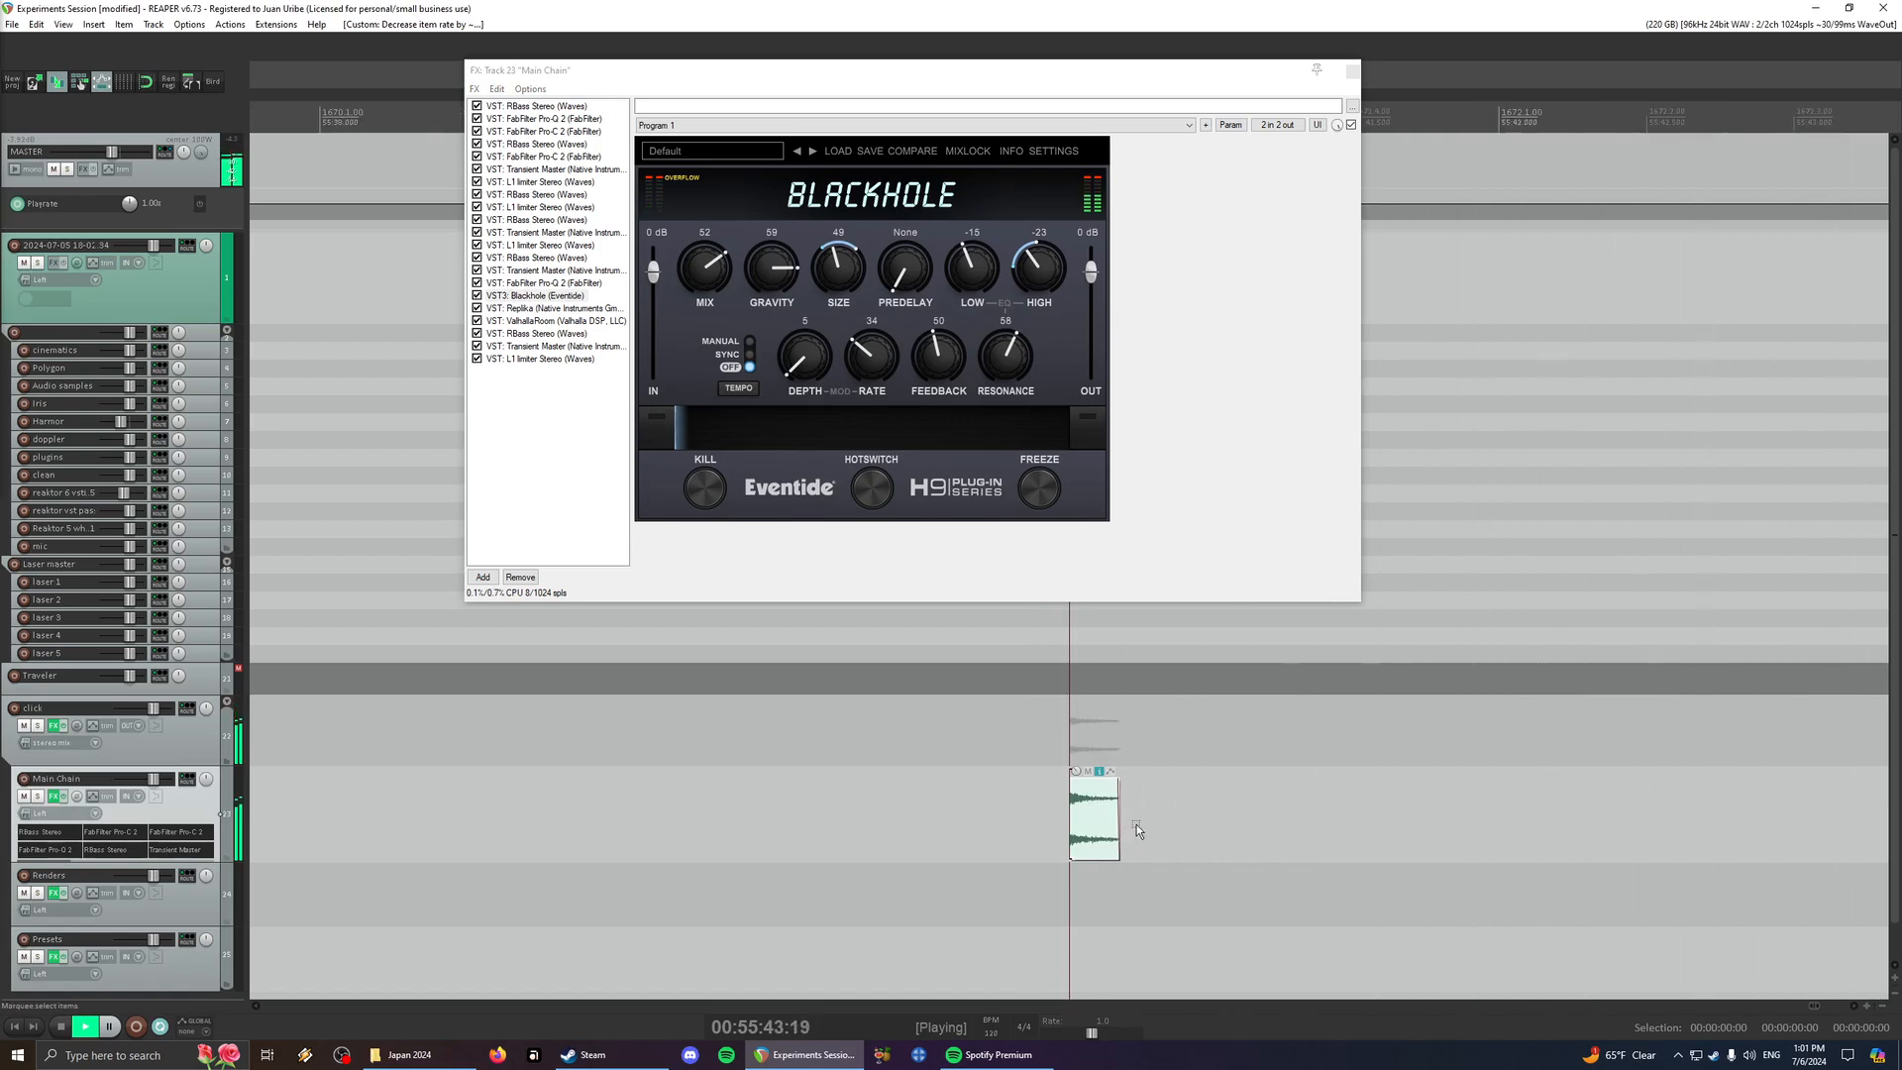
key(space)
key(space)
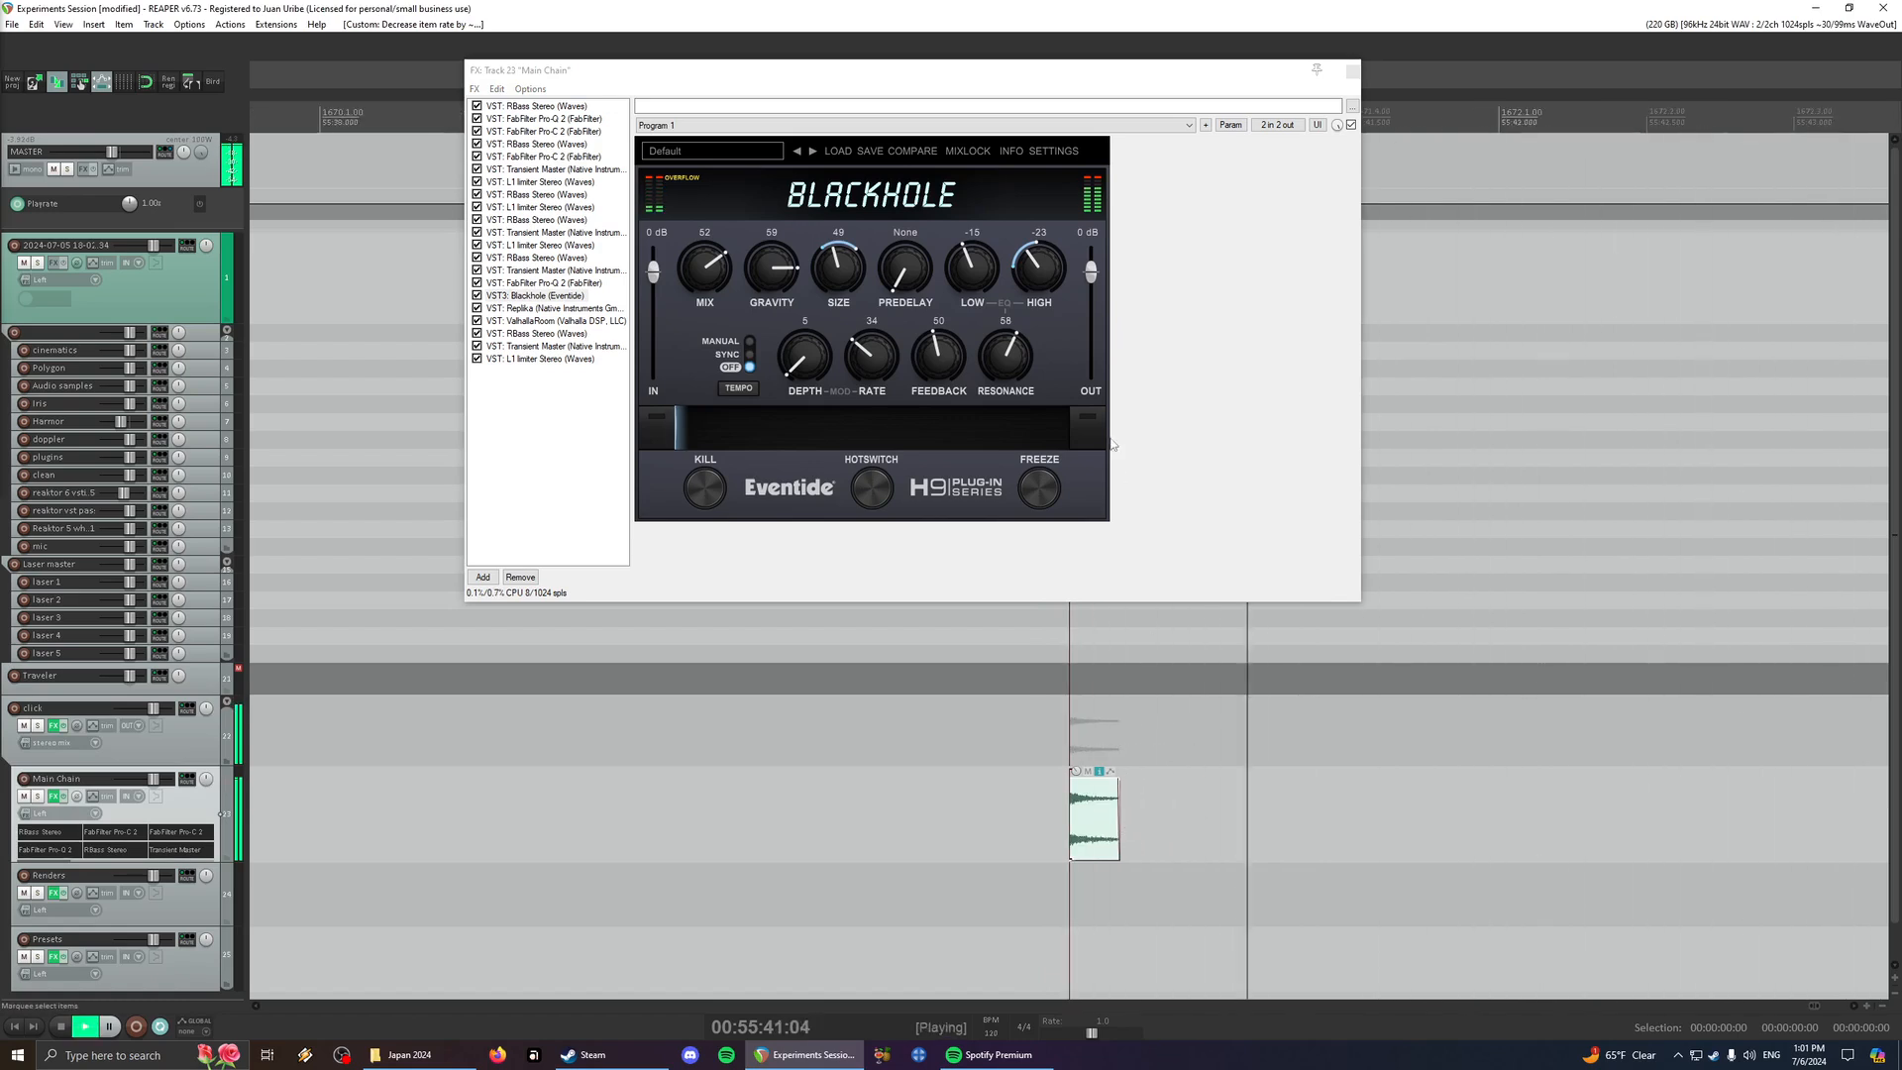
- Set Blackhole's Resonance to 27 and Low to -31 while playing the click
drag(1007, 359, 1010, 396)
key(space)
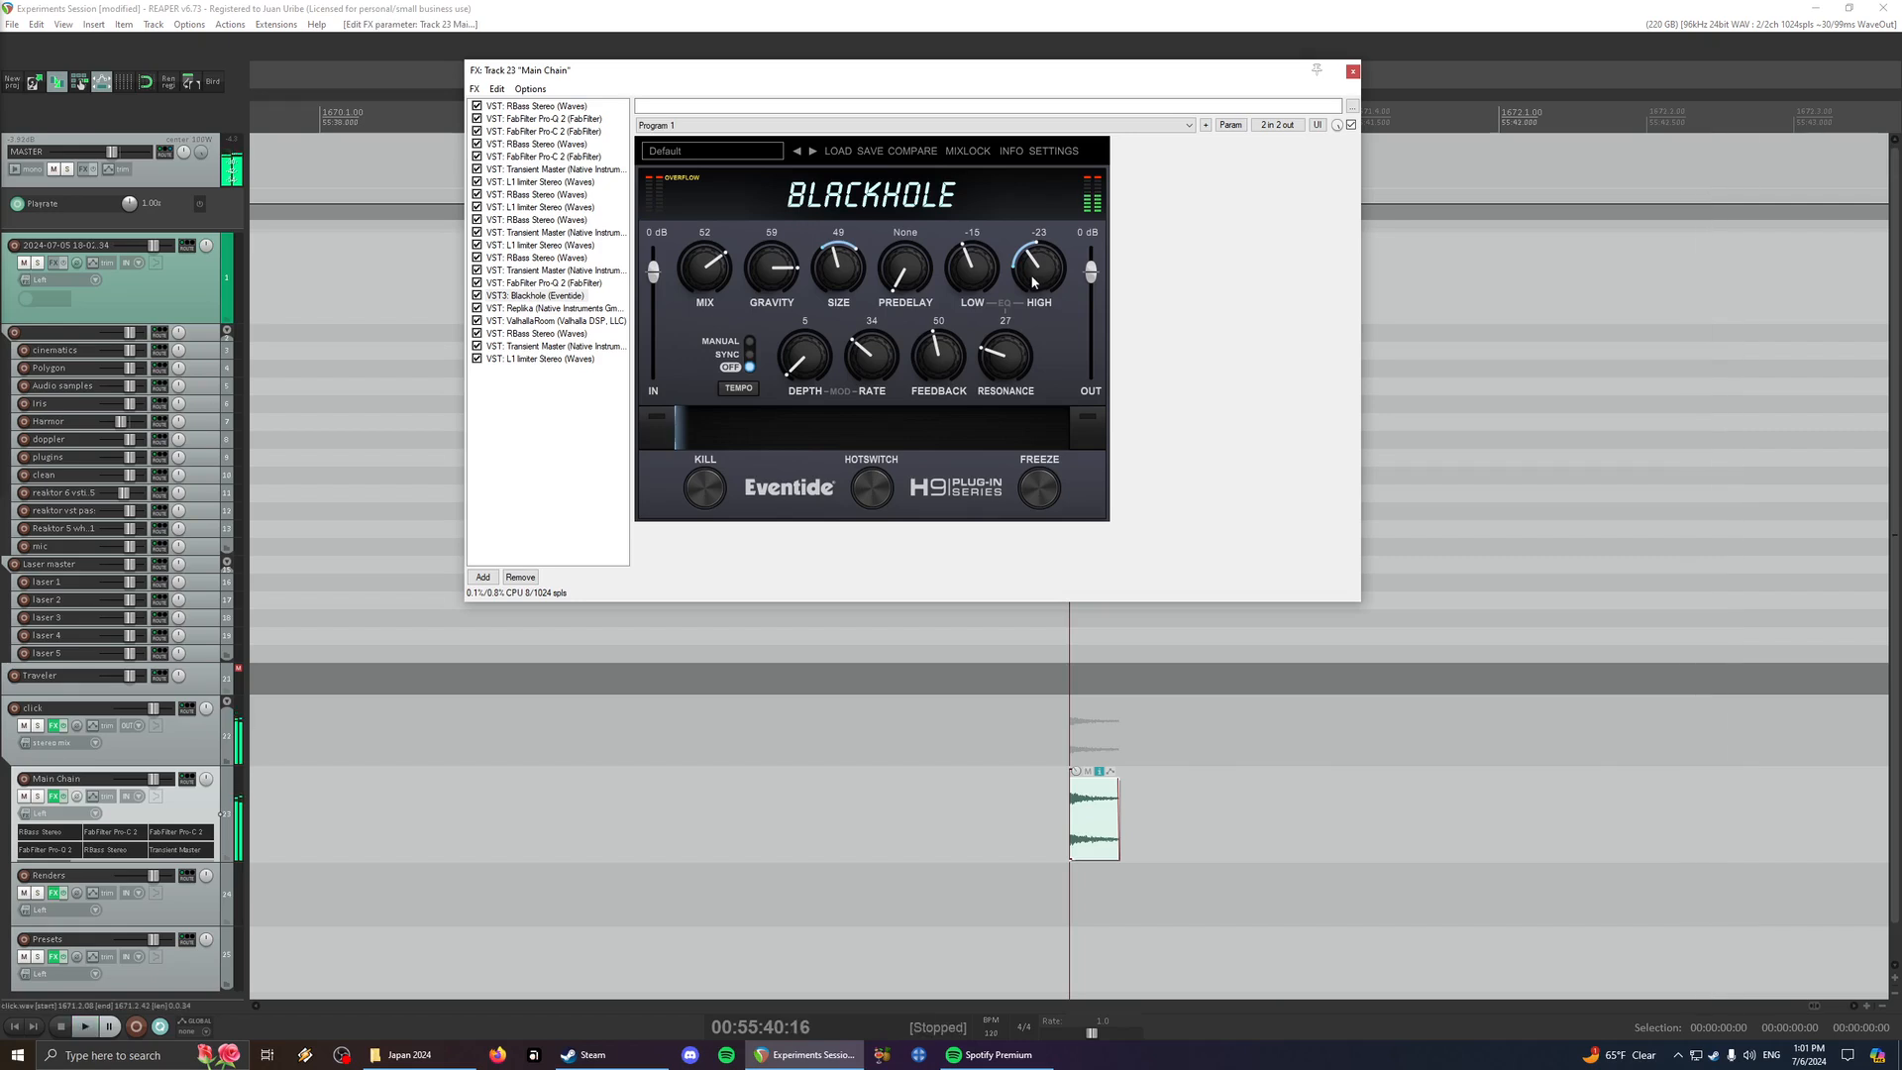
key(space)
drag(960, 275, 966, 305)
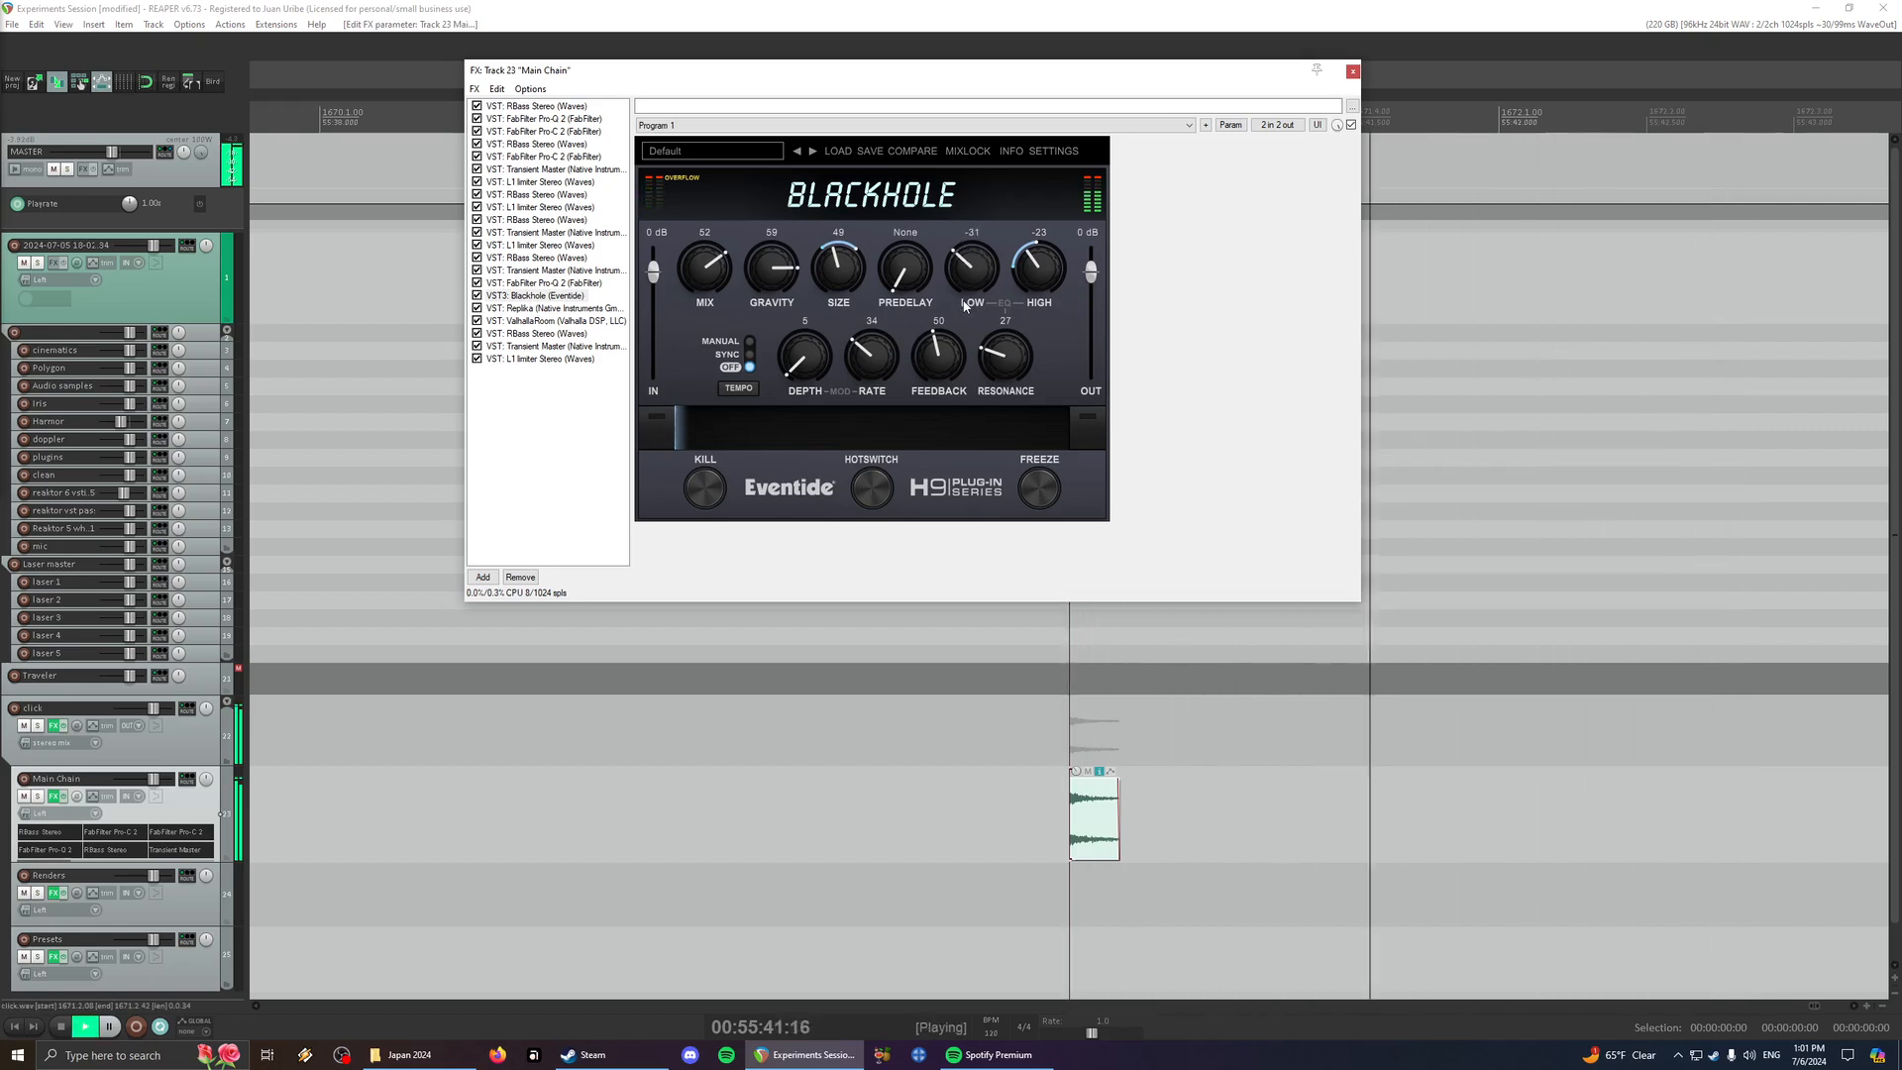
- Raise Blackhole's Size to 84, lower its Resonance to 18, and play the click
drag(844, 279, 859, 207)
key(space)
drag(997, 357, 995, 364)
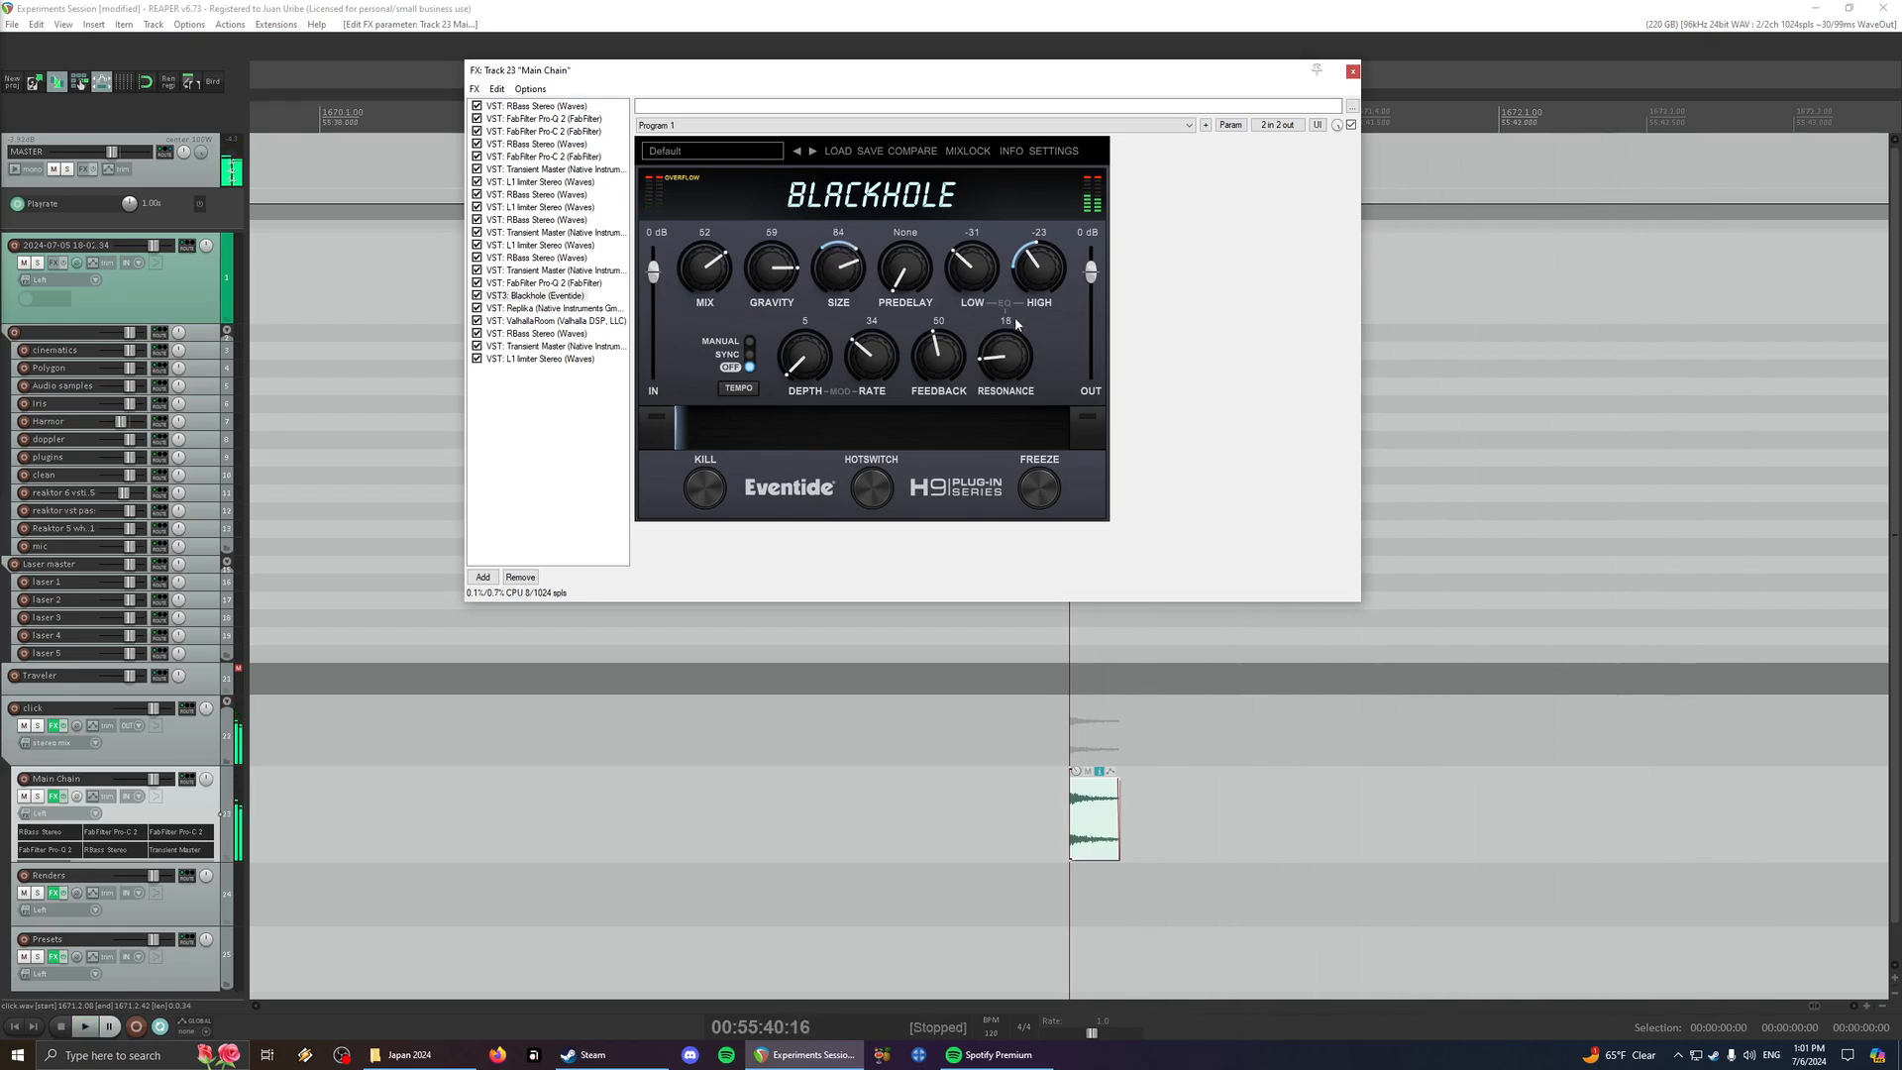
key(space)
- Set Blackhole's Low to -100 and High to -24, auditioning the click
drag(972, 271, 1034, 315)
key(space)
key(space)
key(space)
key(space)
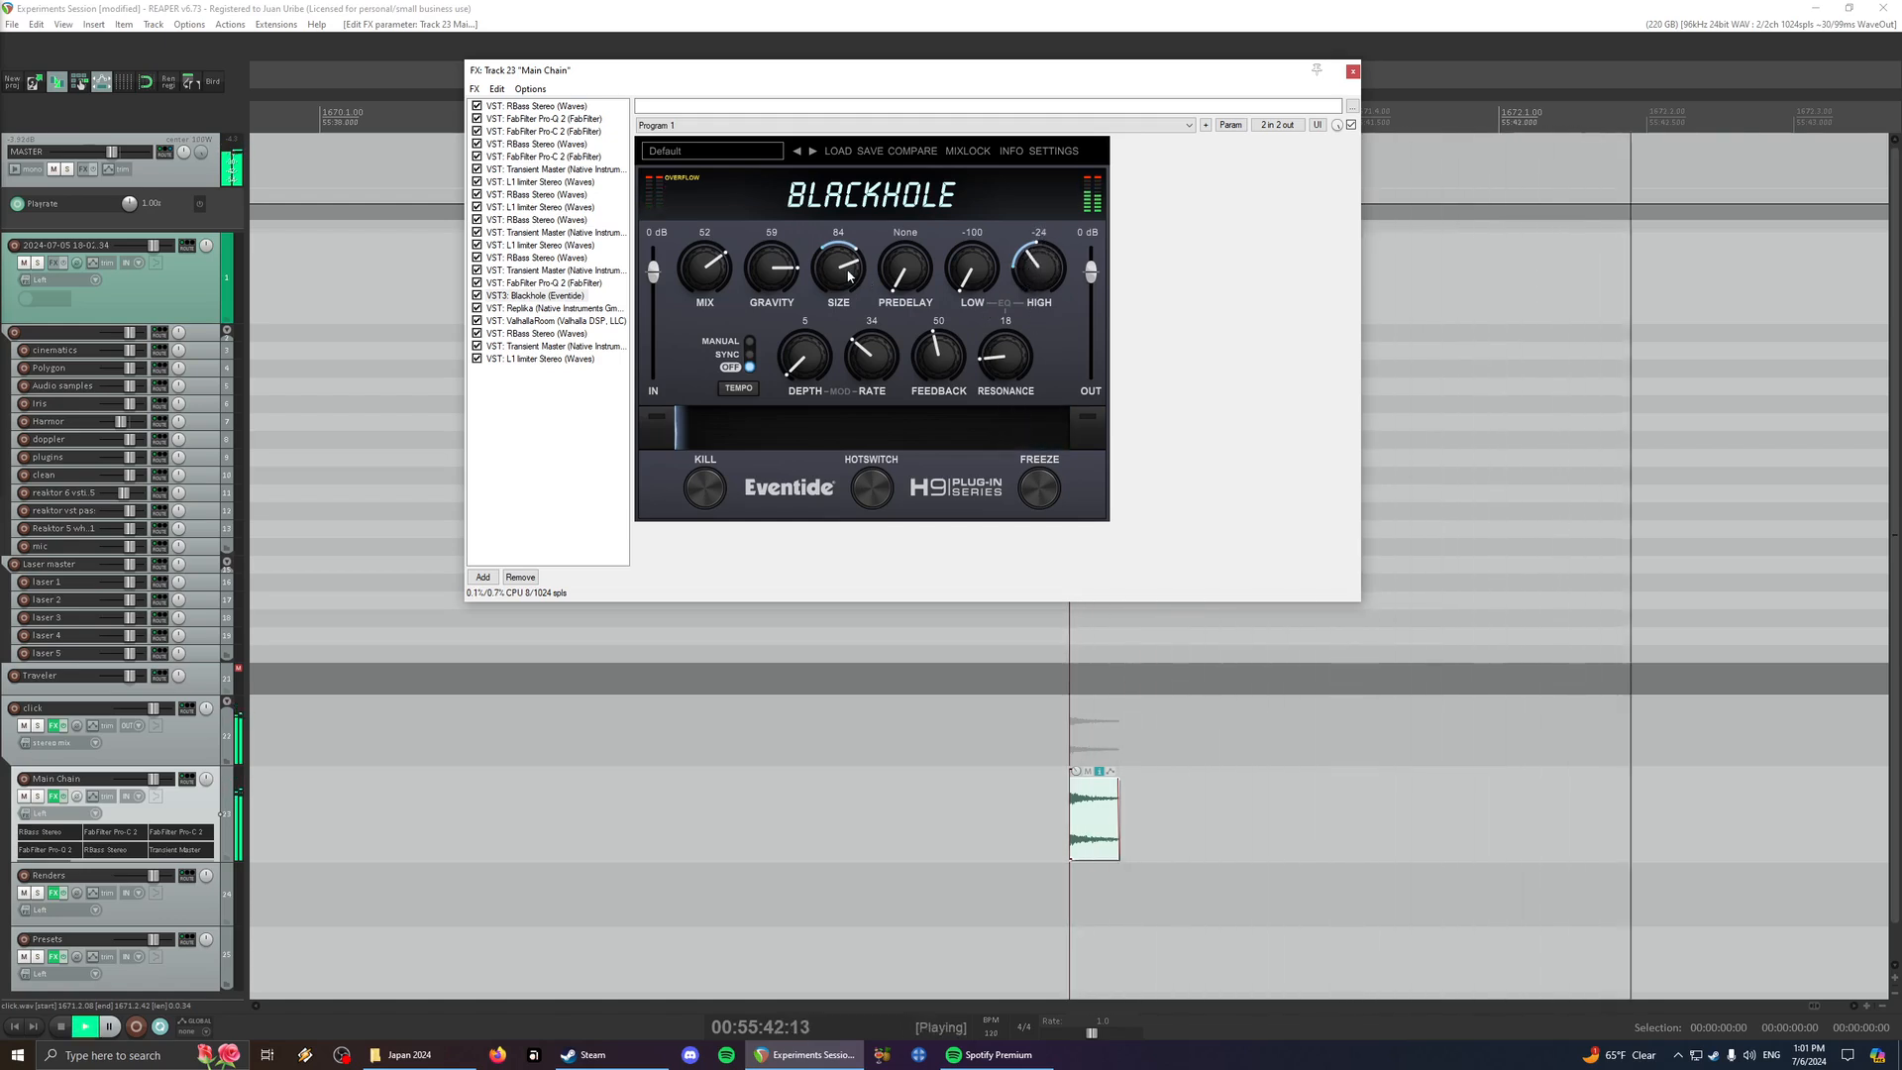
- Lower Blackhole's Size to 21 and then -10, raise Feedback to 74, and audition the click between changes
drag(849, 275, 848, 378)
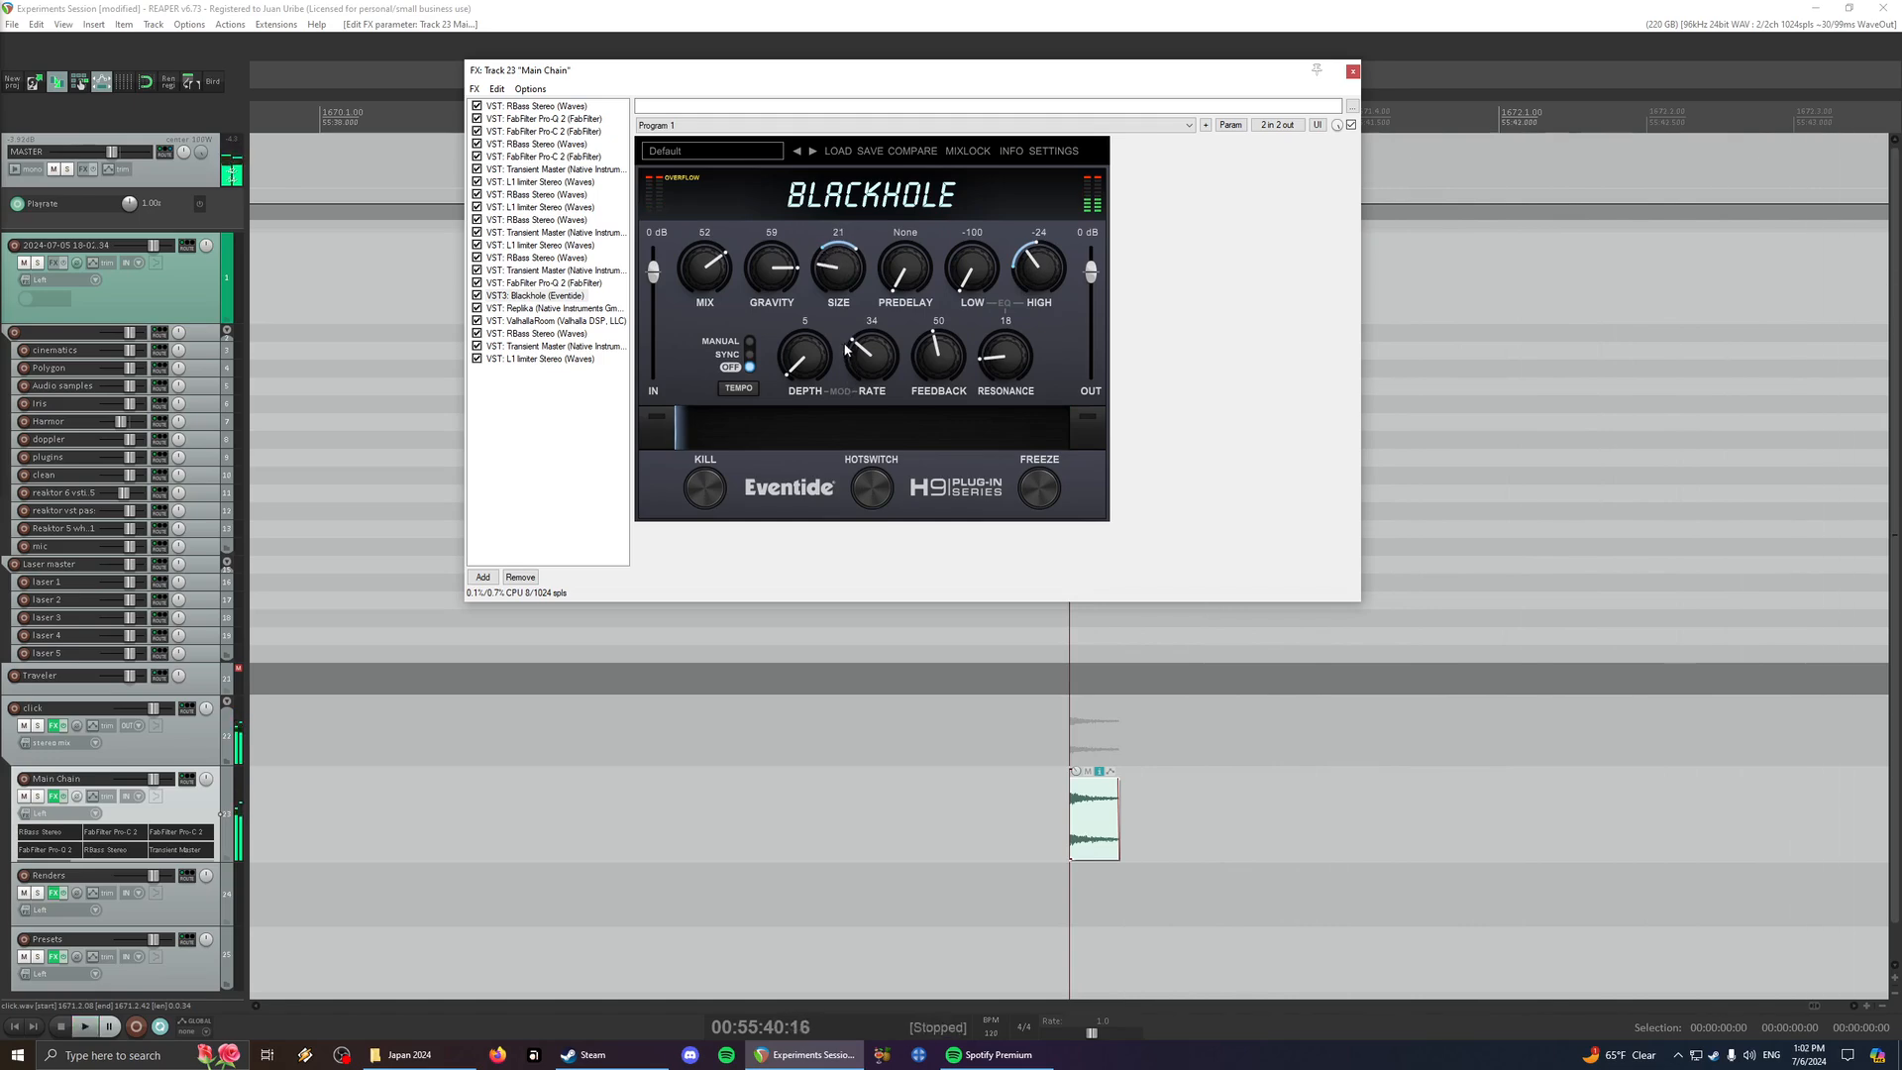
key(space)
key(space)
key(space)
key(space)
key(space)
key(space)
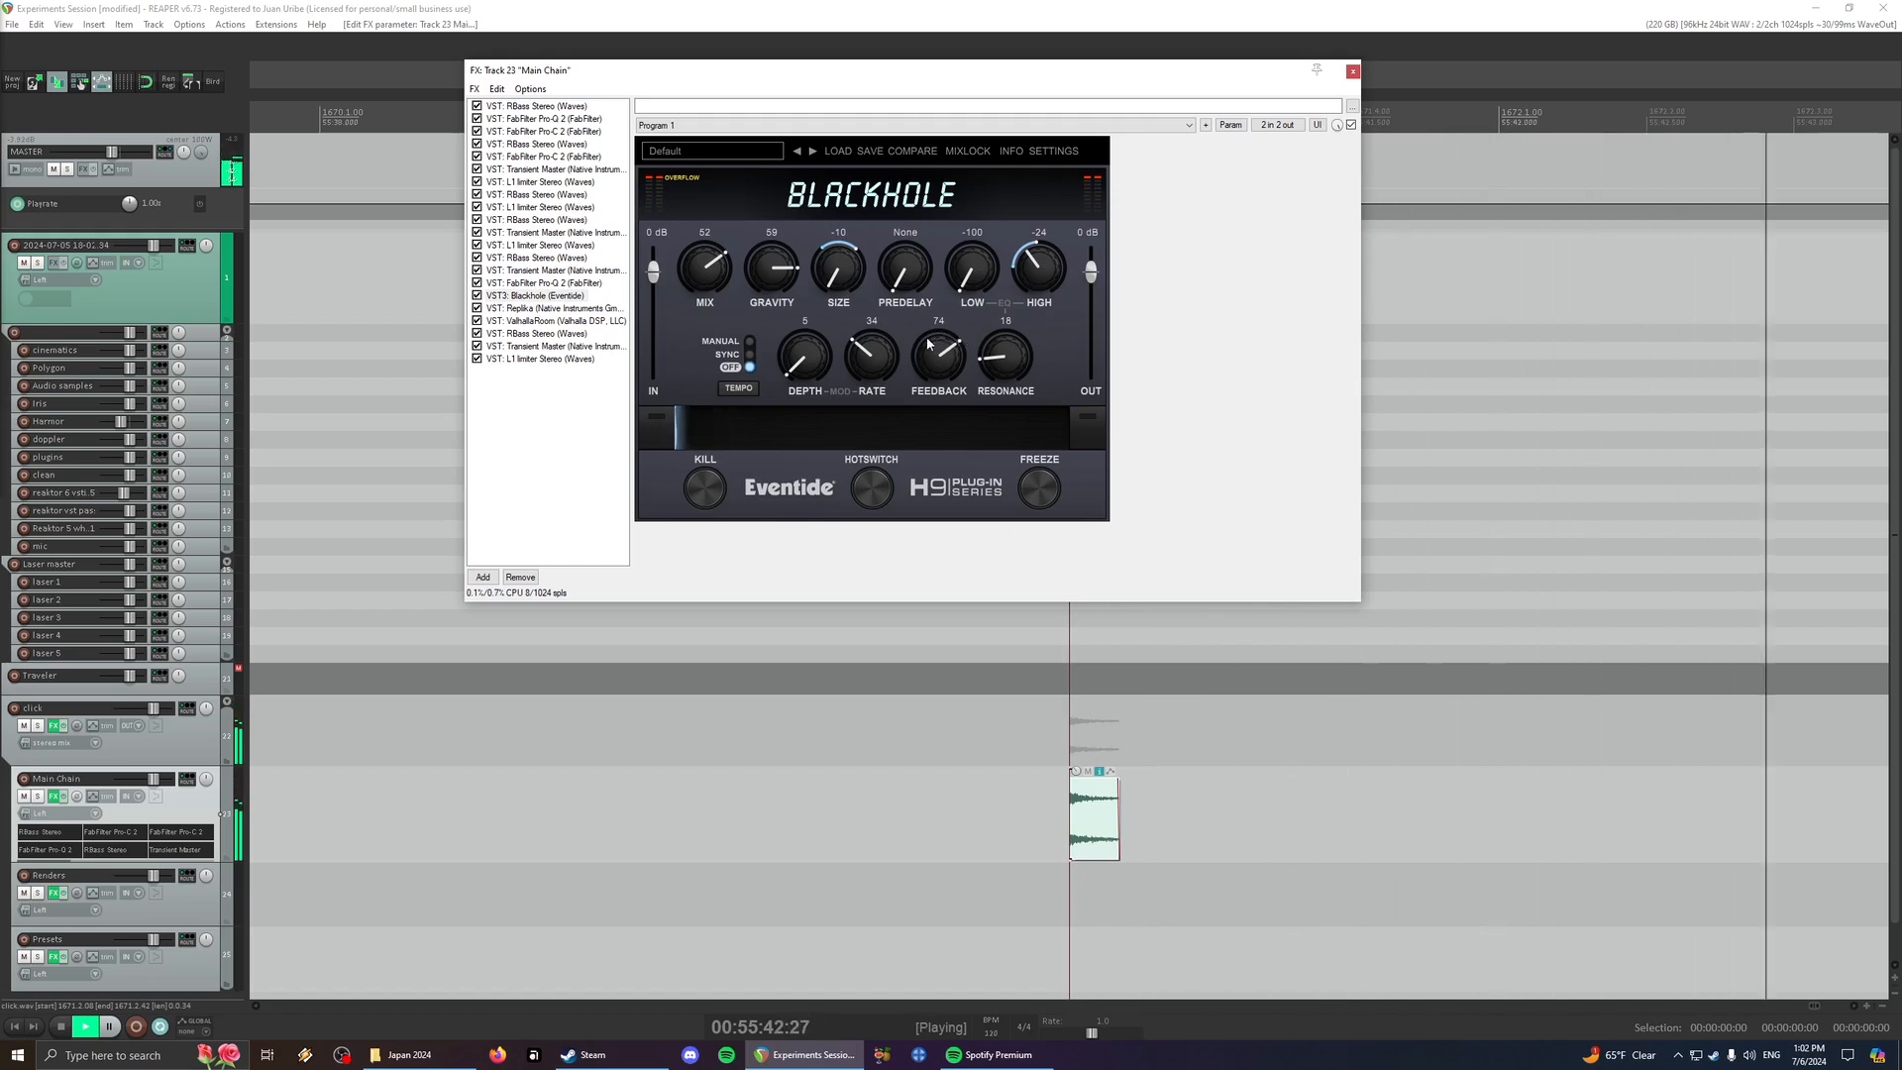
- Play the click, then set ValhallaRoom's Decay to 7.40 s and Depth to 79.3 %
key(space)
key(space)
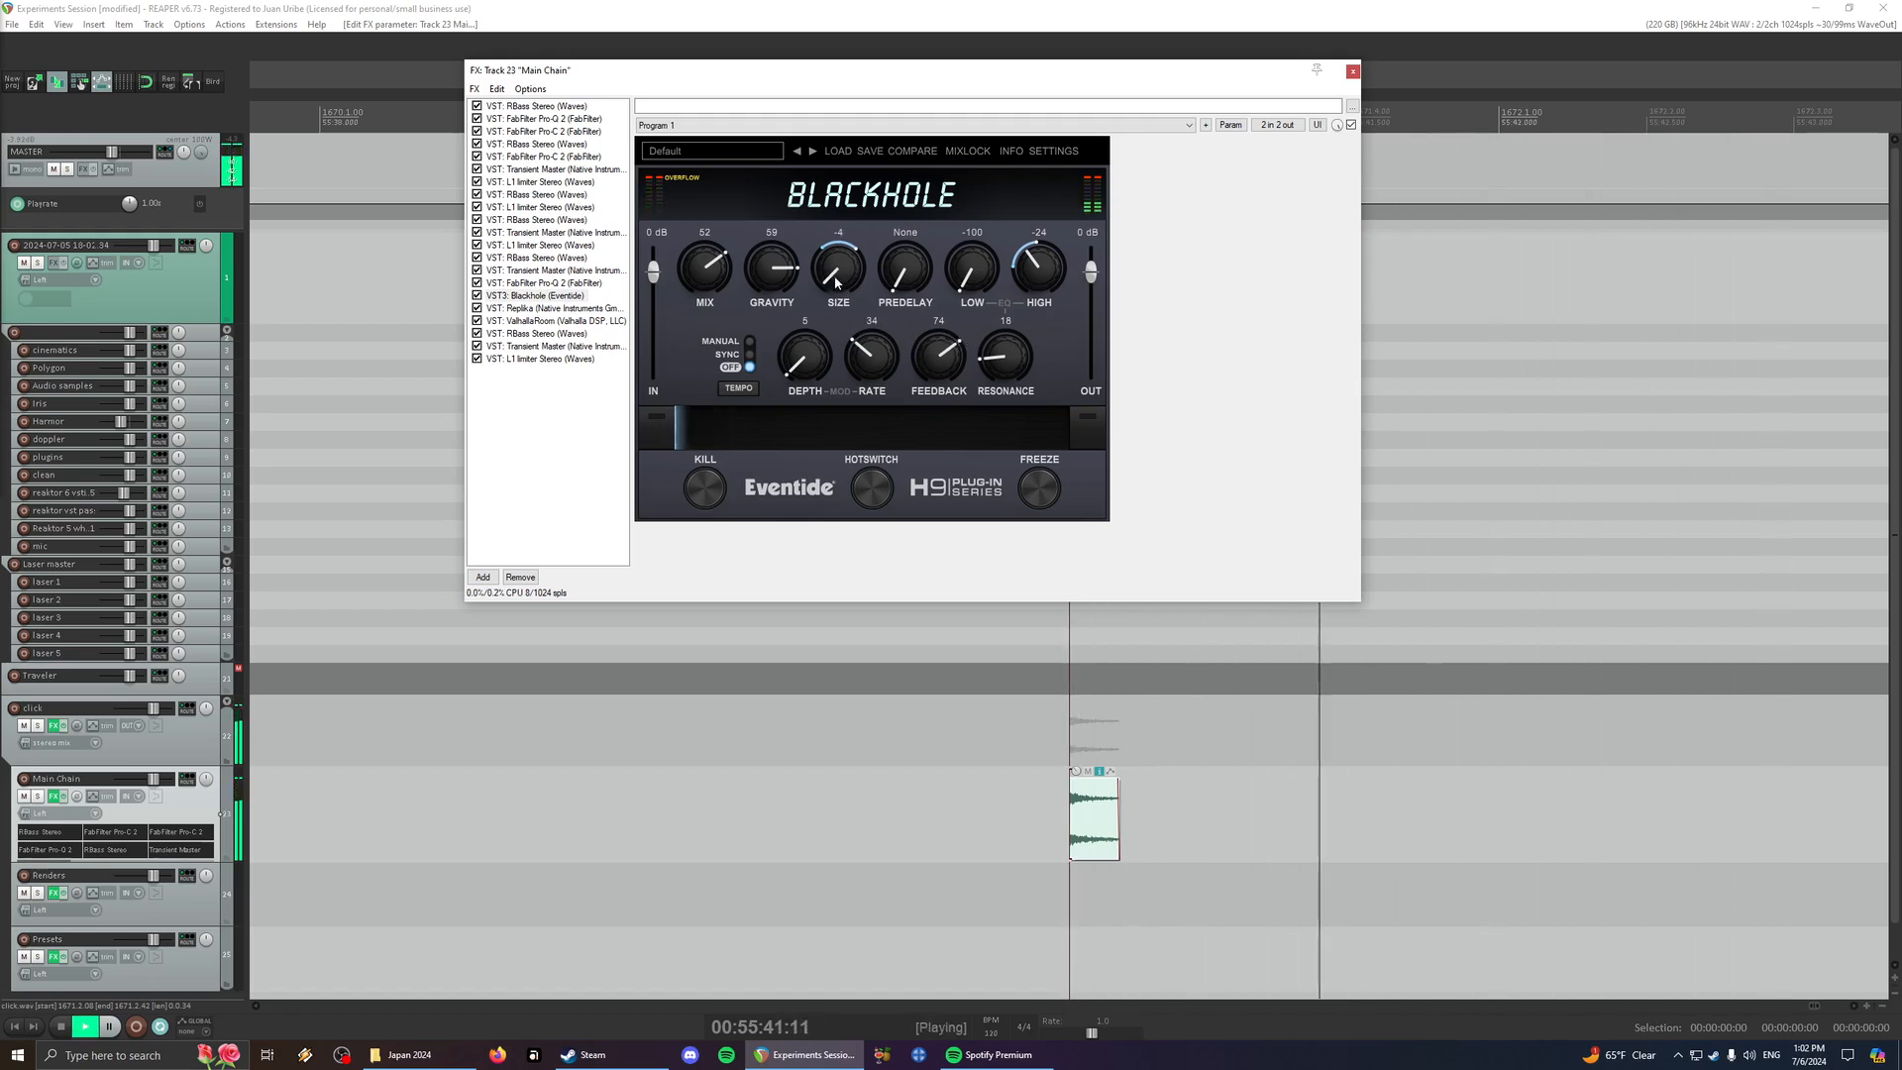
click(555, 321)
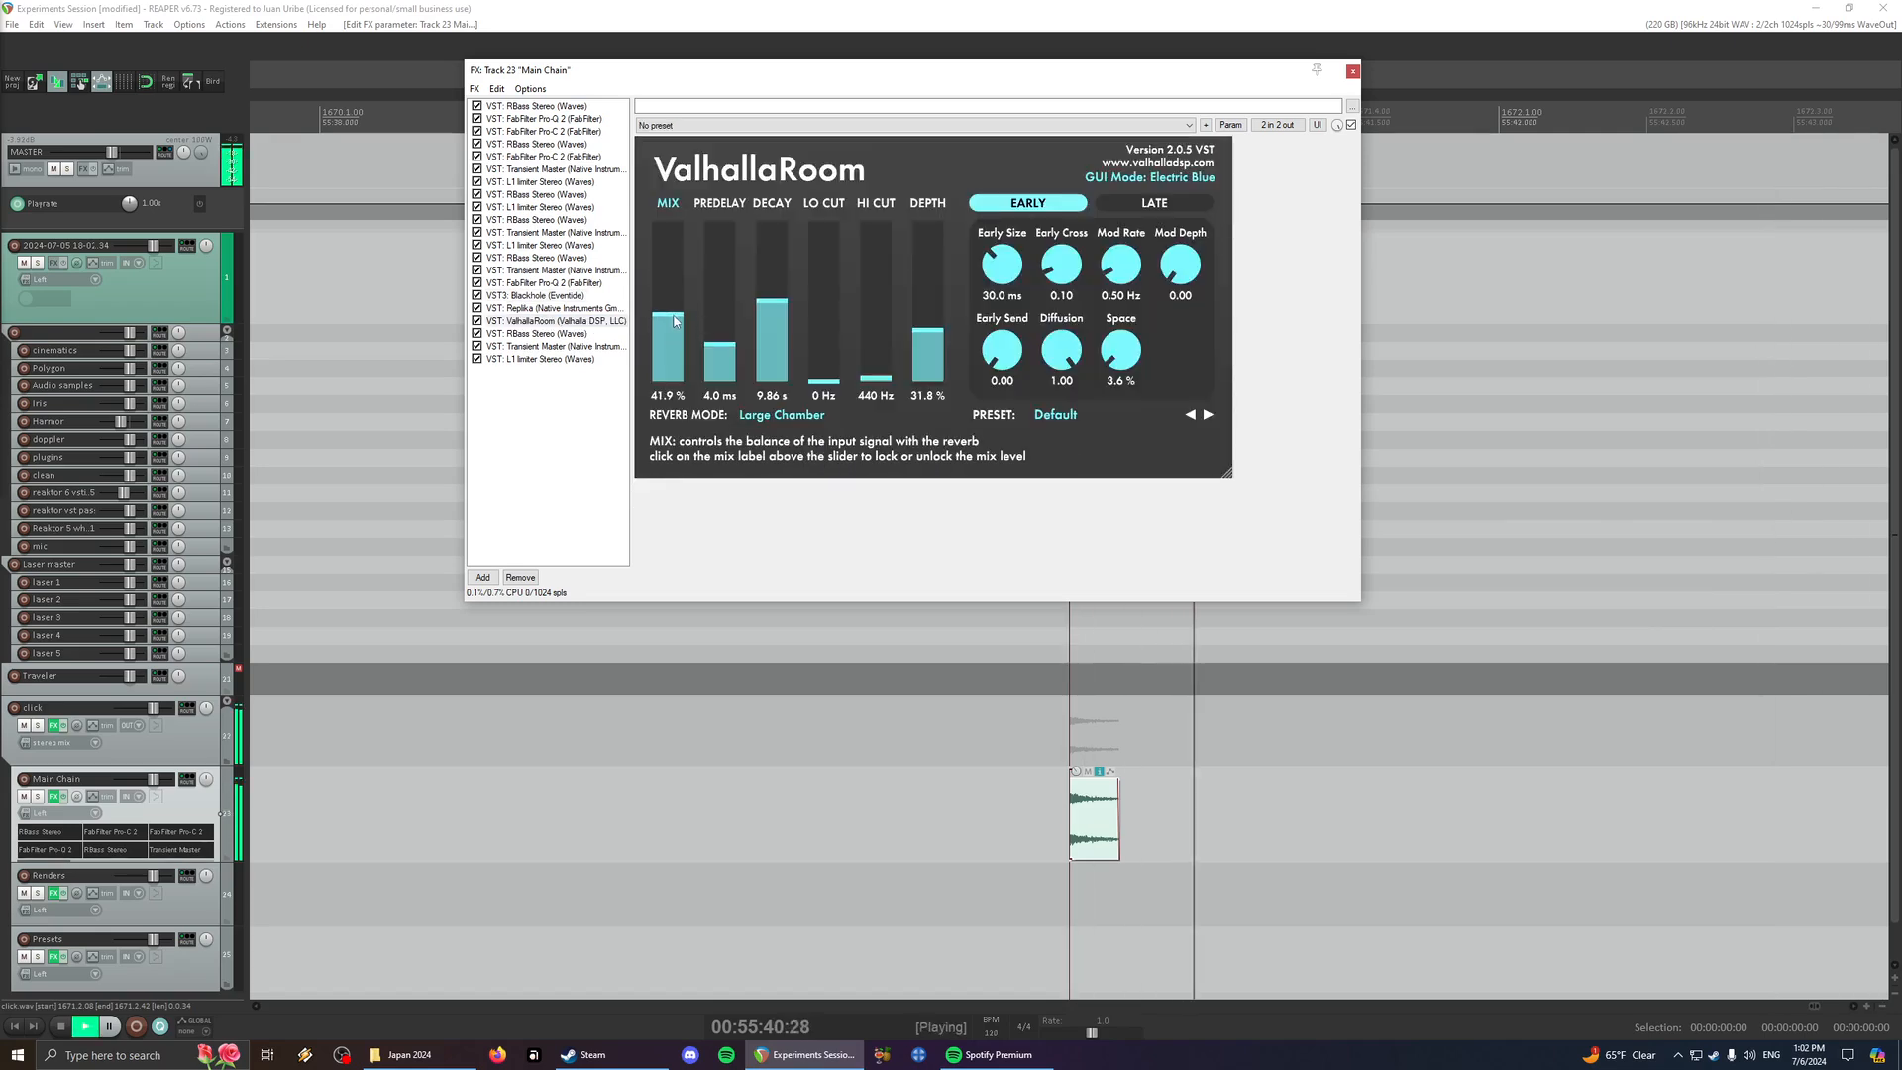
drag(772, 301, 773, 309)
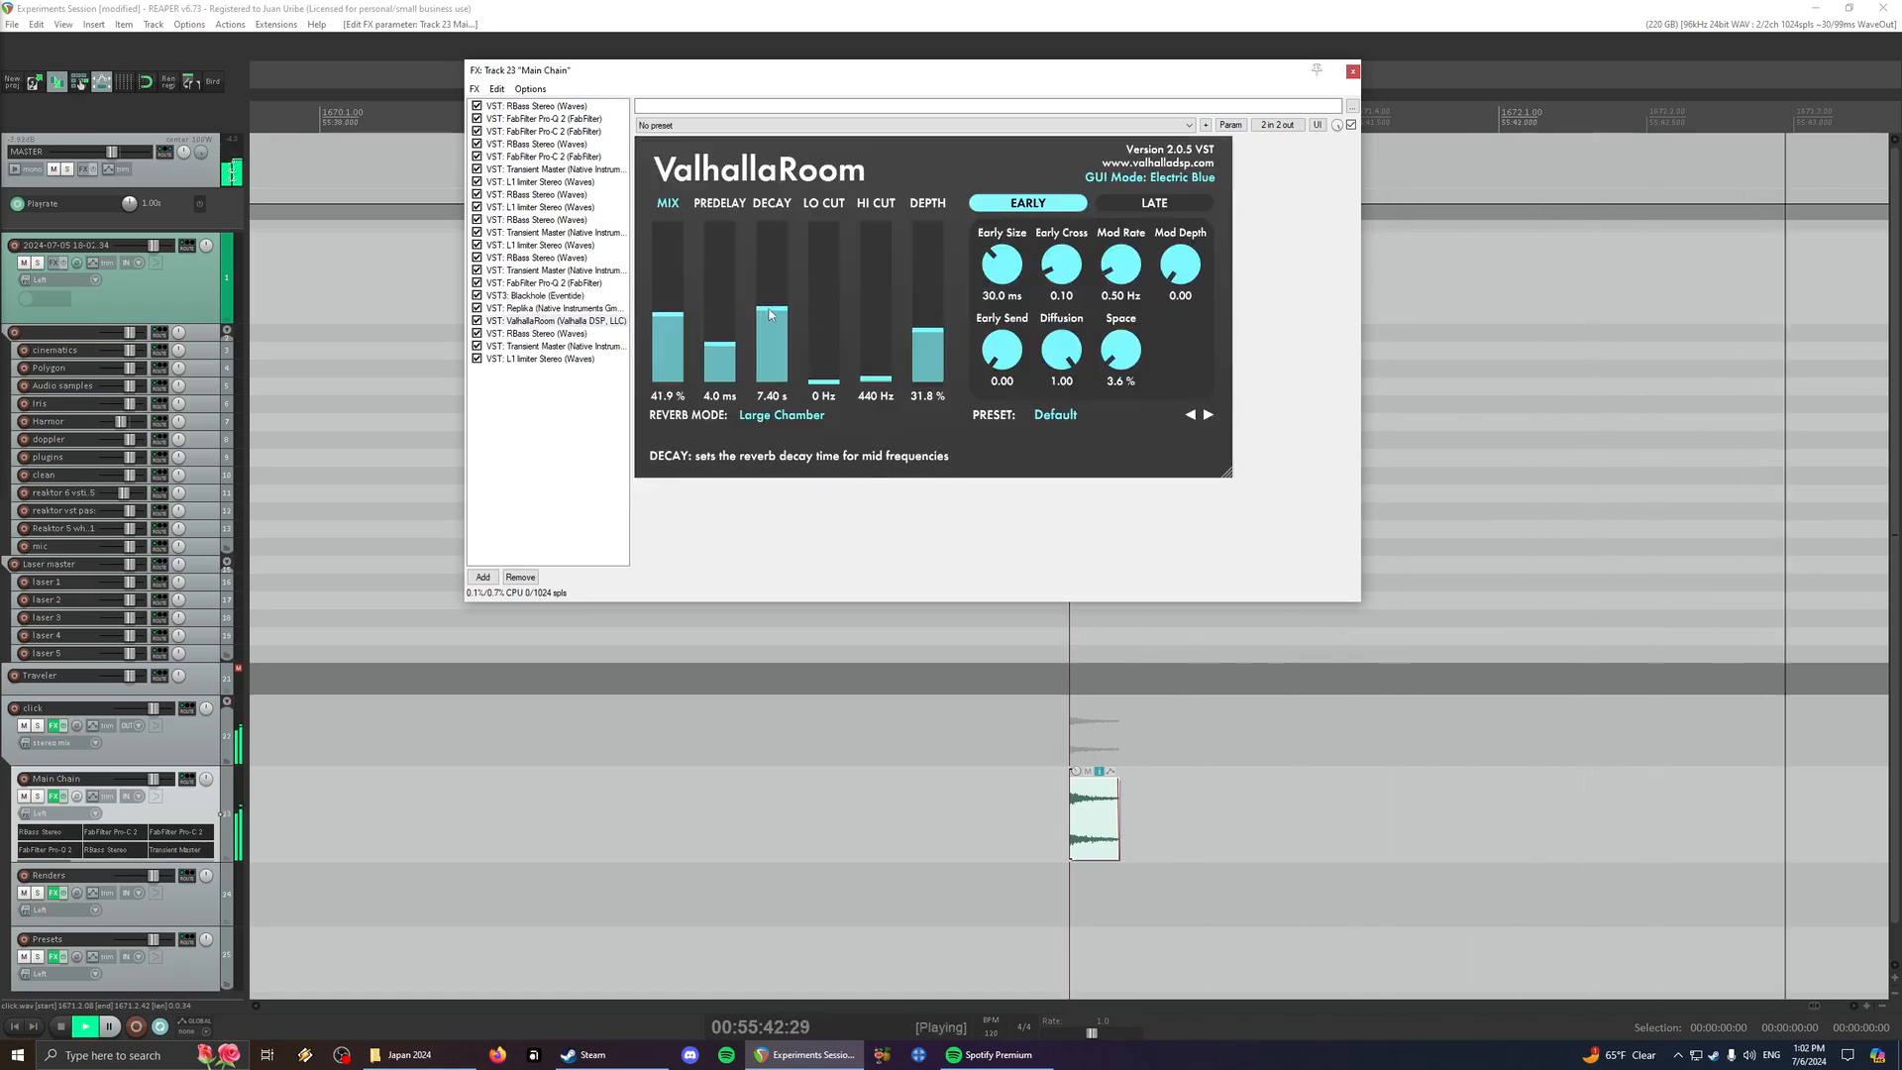
drag(928, 331, 928, 255)
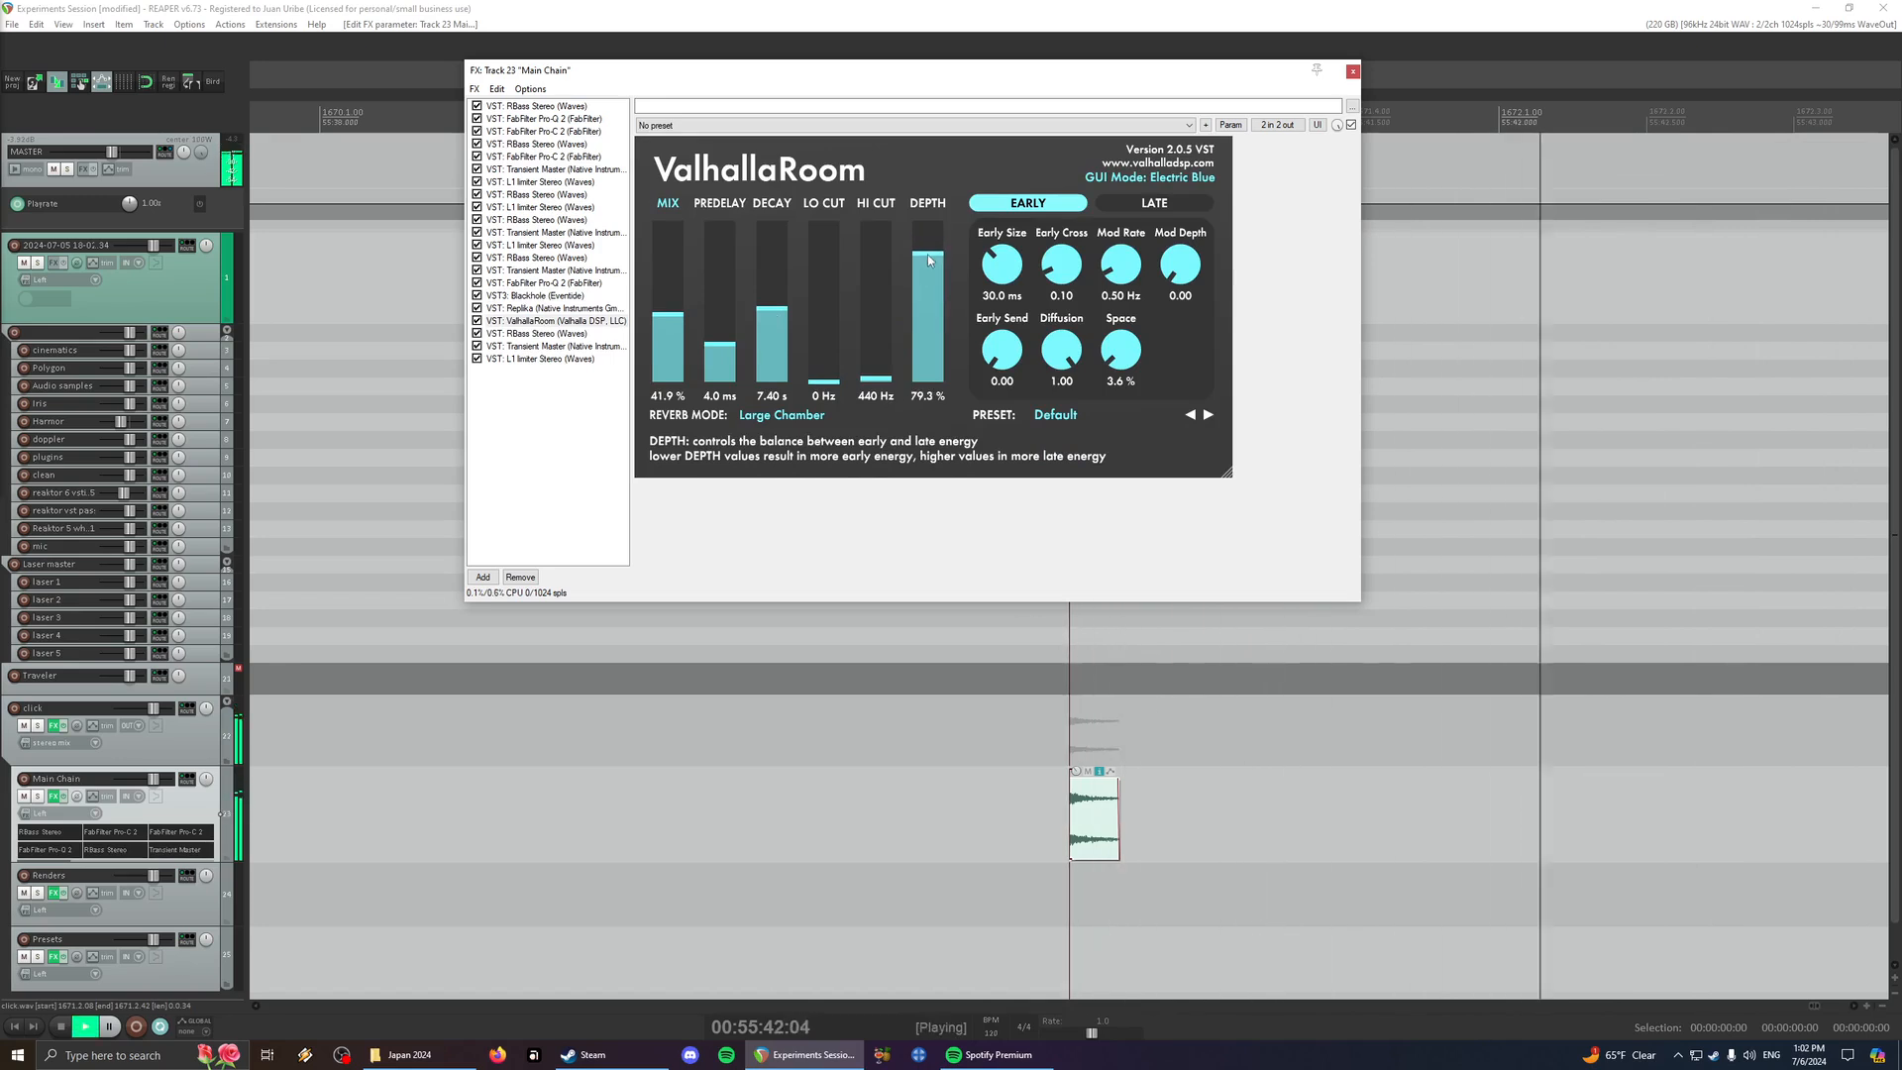
- Set Blackhole's Size to 9, Low to -51, mod Depth to 17, Feedback to 68 and Resonance to 38, then play the click
click(527, 308)
click(532, 295)
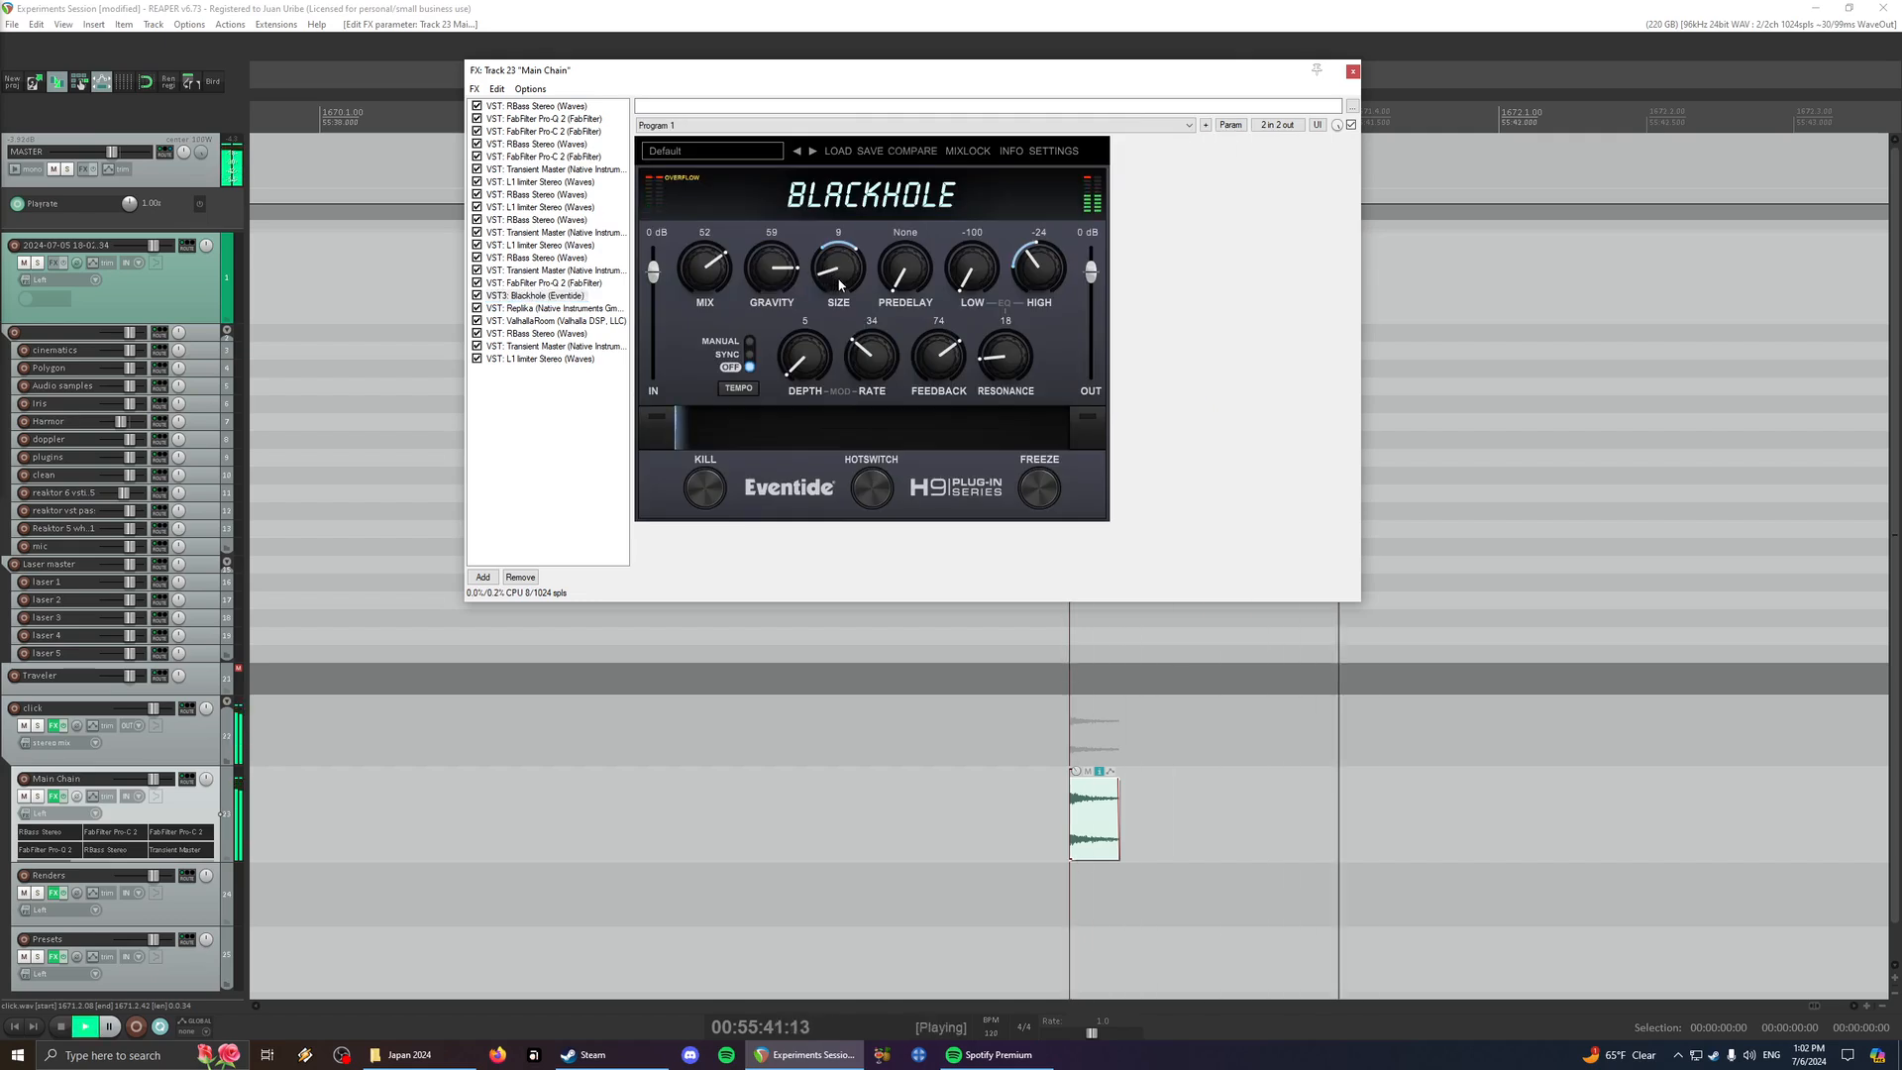
drag(969, 278, 977, 231)
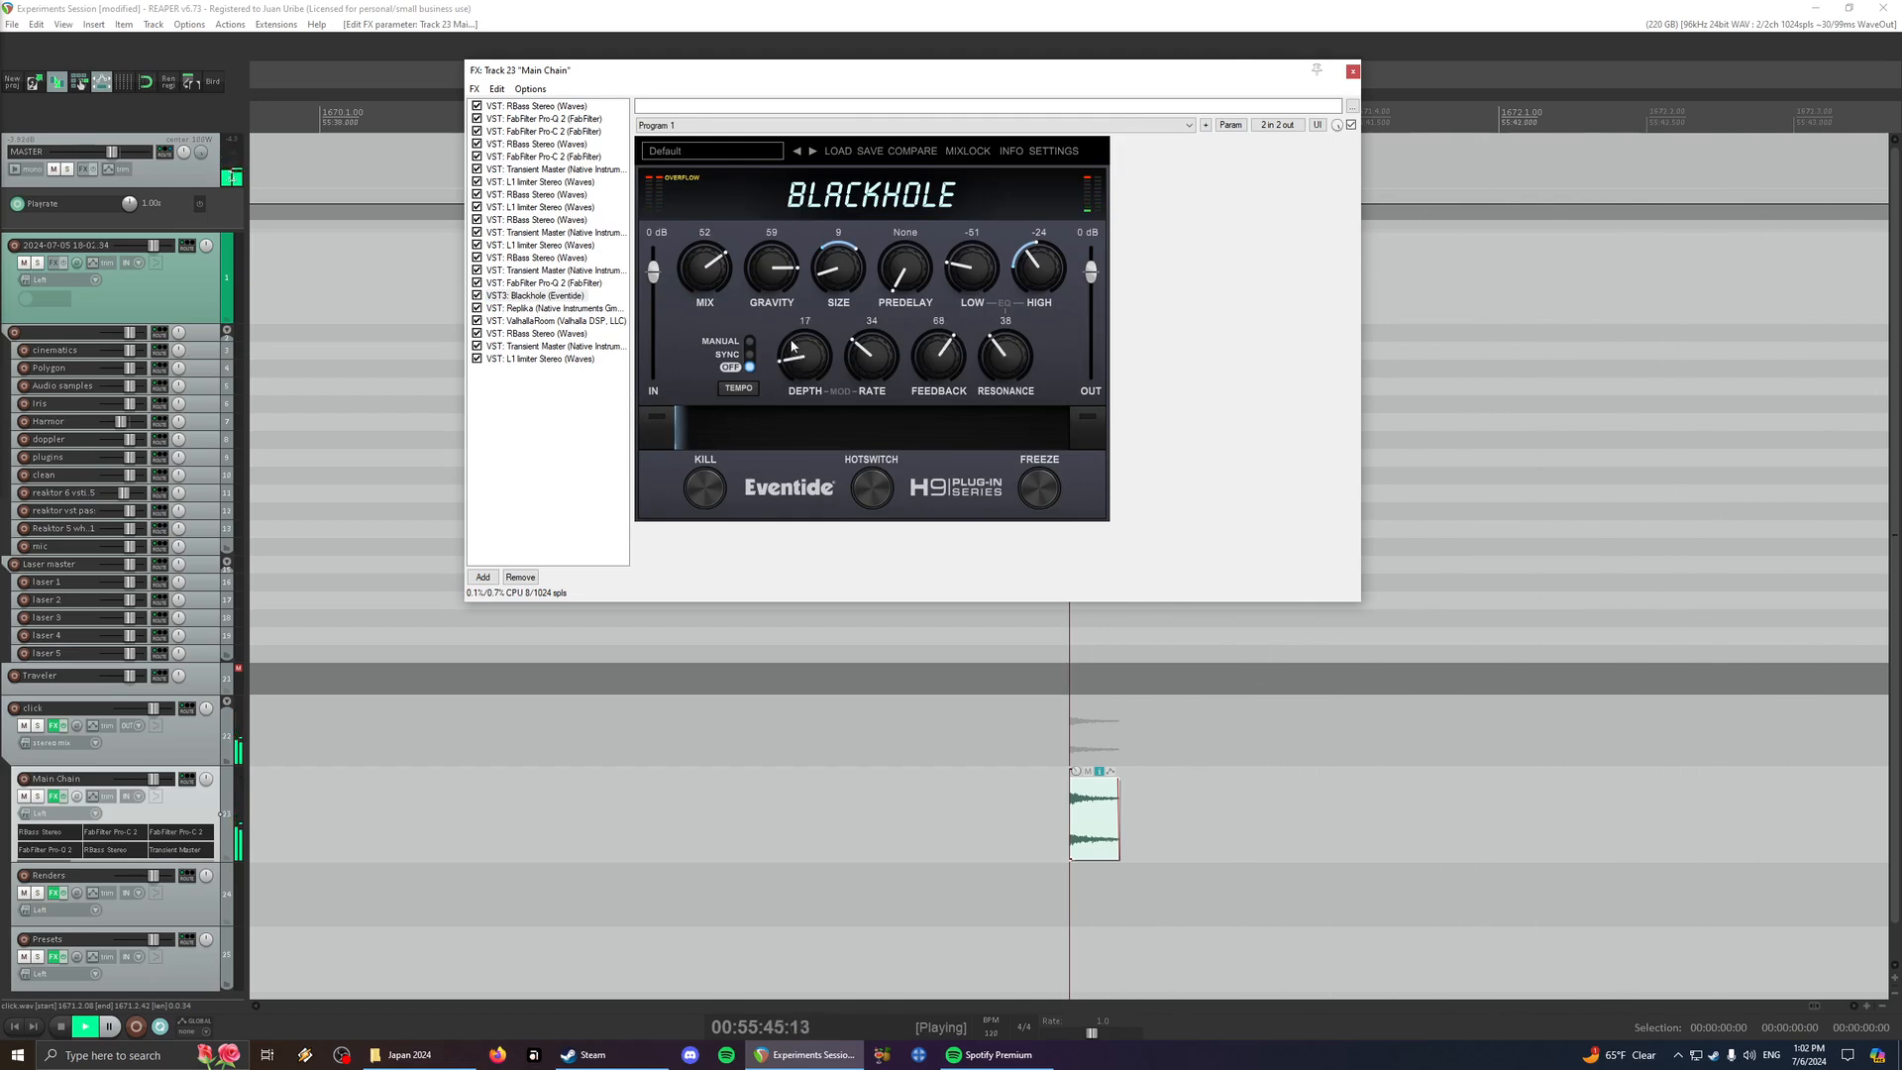
key(space)
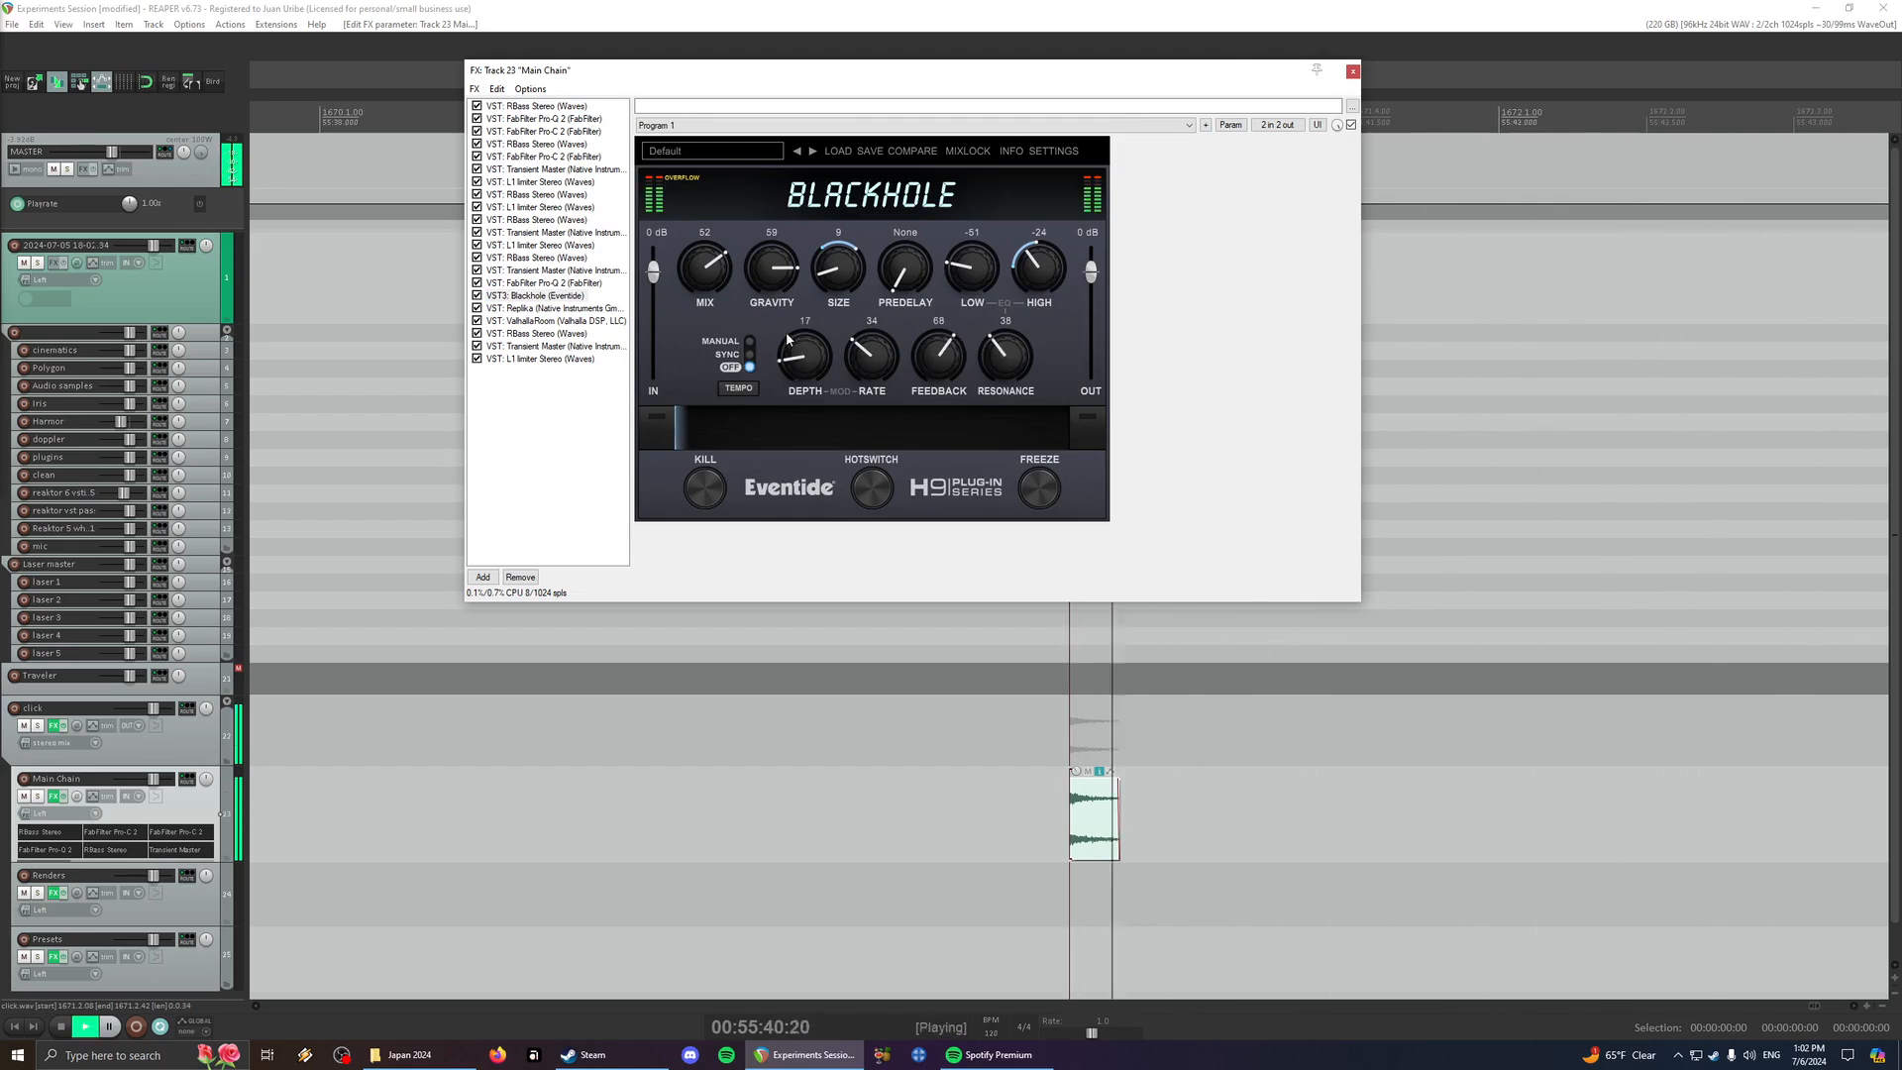
- Increase the click item's rate and raise Blackhole's Size to 22, replaying the click between changes
click(1036, 776)
click(1097, 854)
key(shift+0)
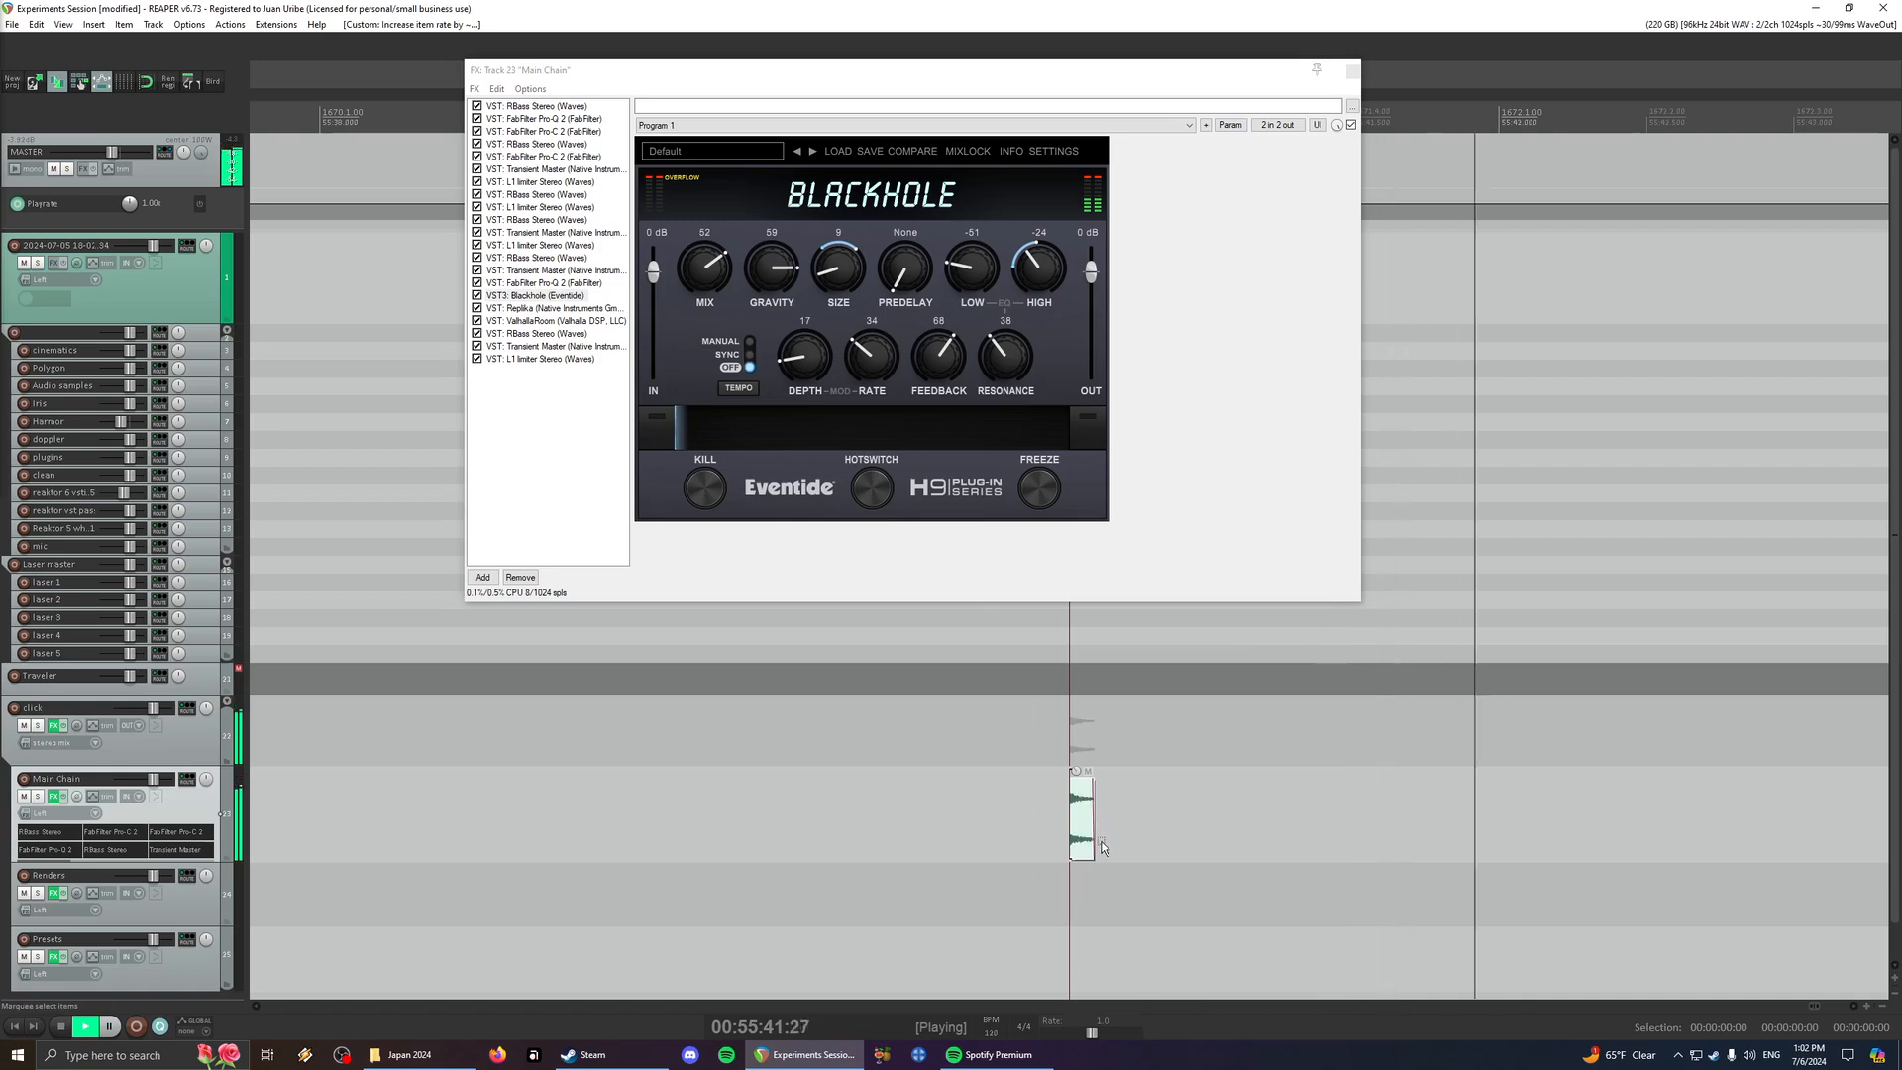
key(space)
key(space)
drag(841, 295, 842, 275)
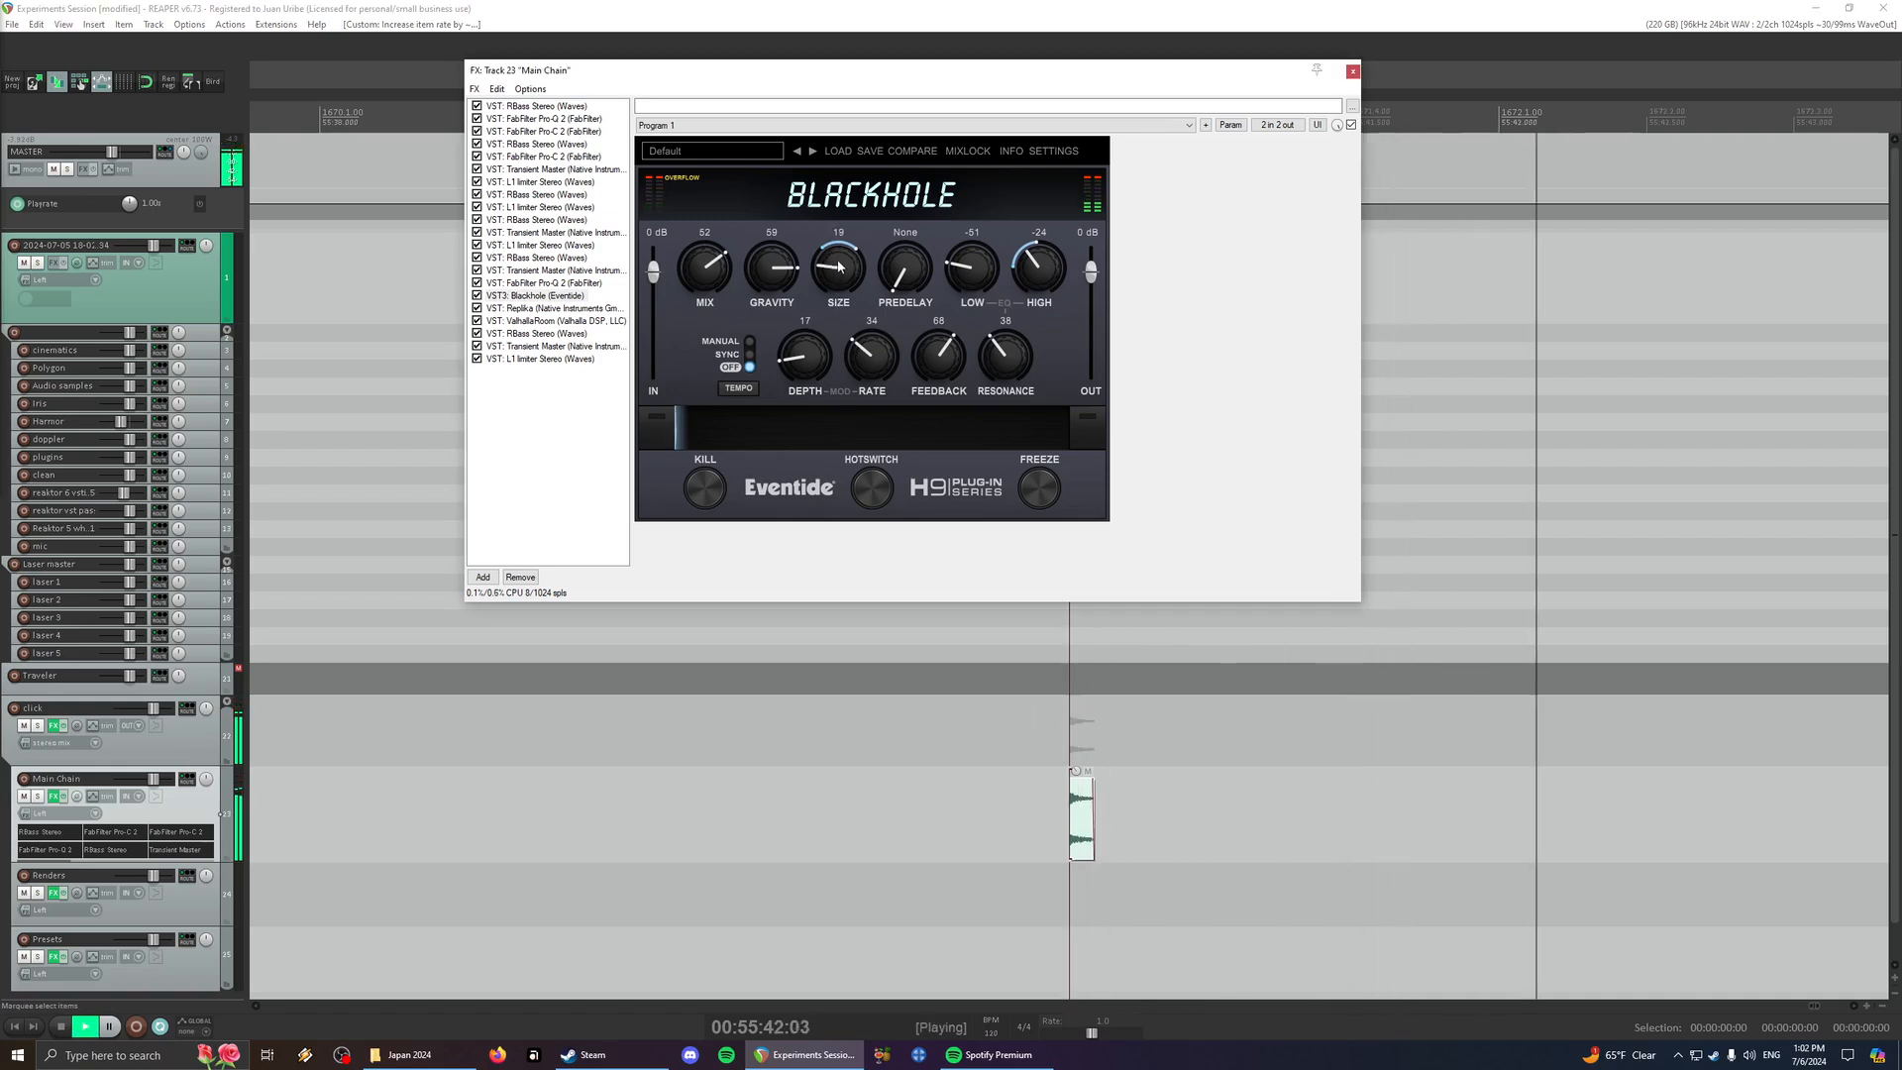
key(space)
key(space)
- Audition the LOW-HIT_Stun_Gun and LOW-HIT_Classic_Anvil items on the Presets track
scroll(1302, 755, down, 8)
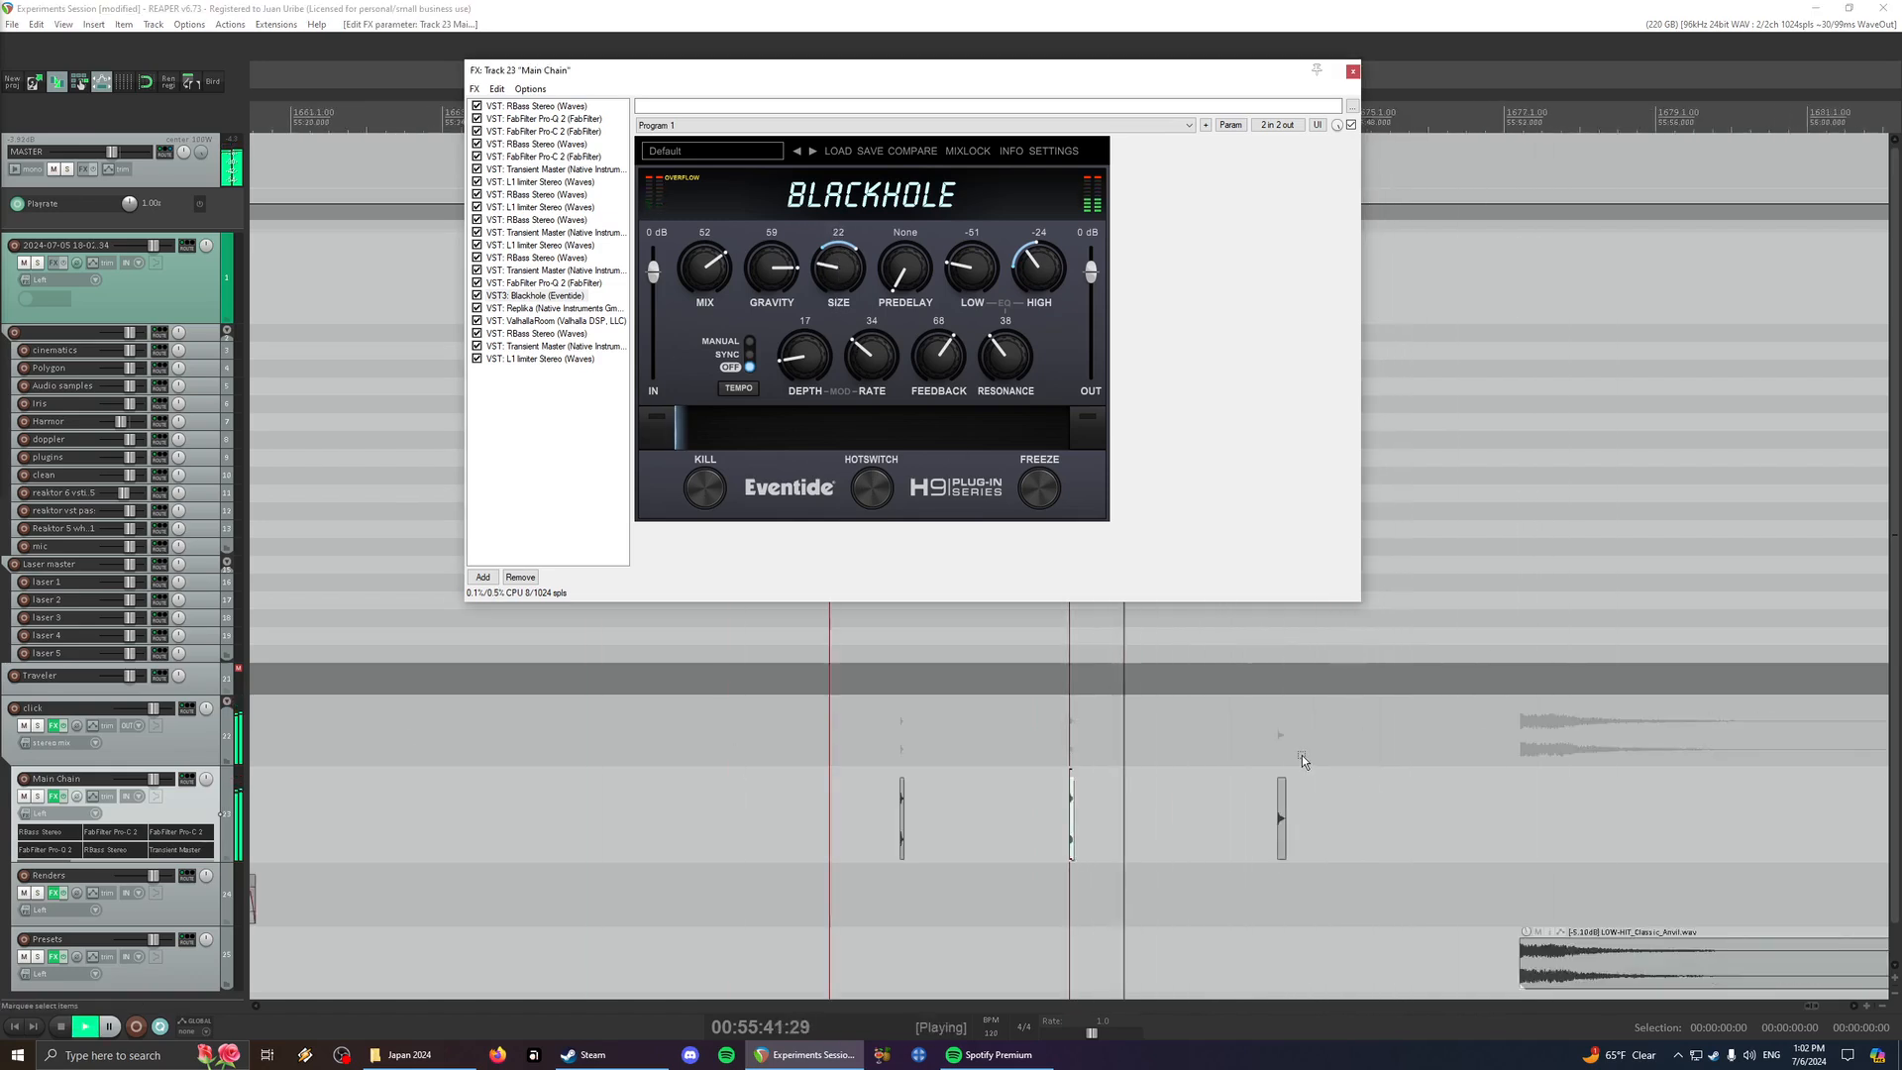
key(space)
click(1566, 979)
key(space)
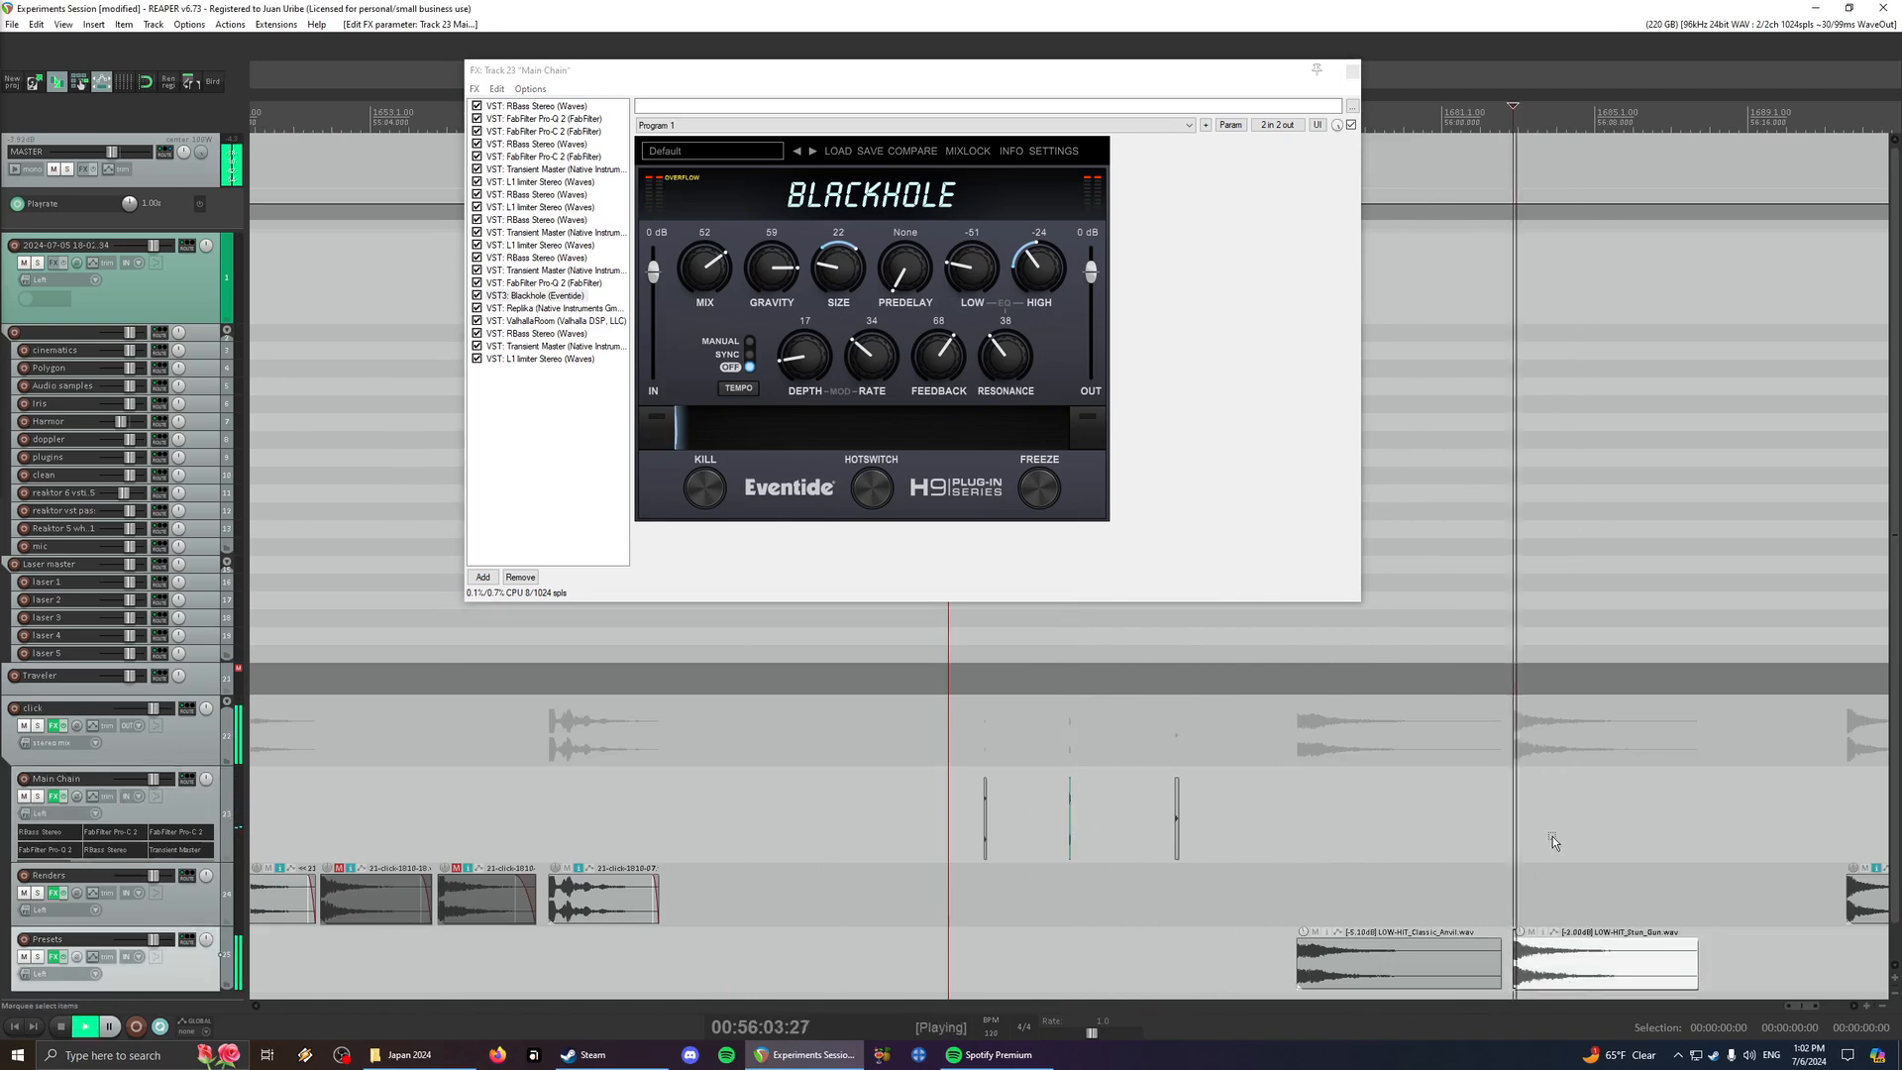
scroll(1555, 842, up, 4)
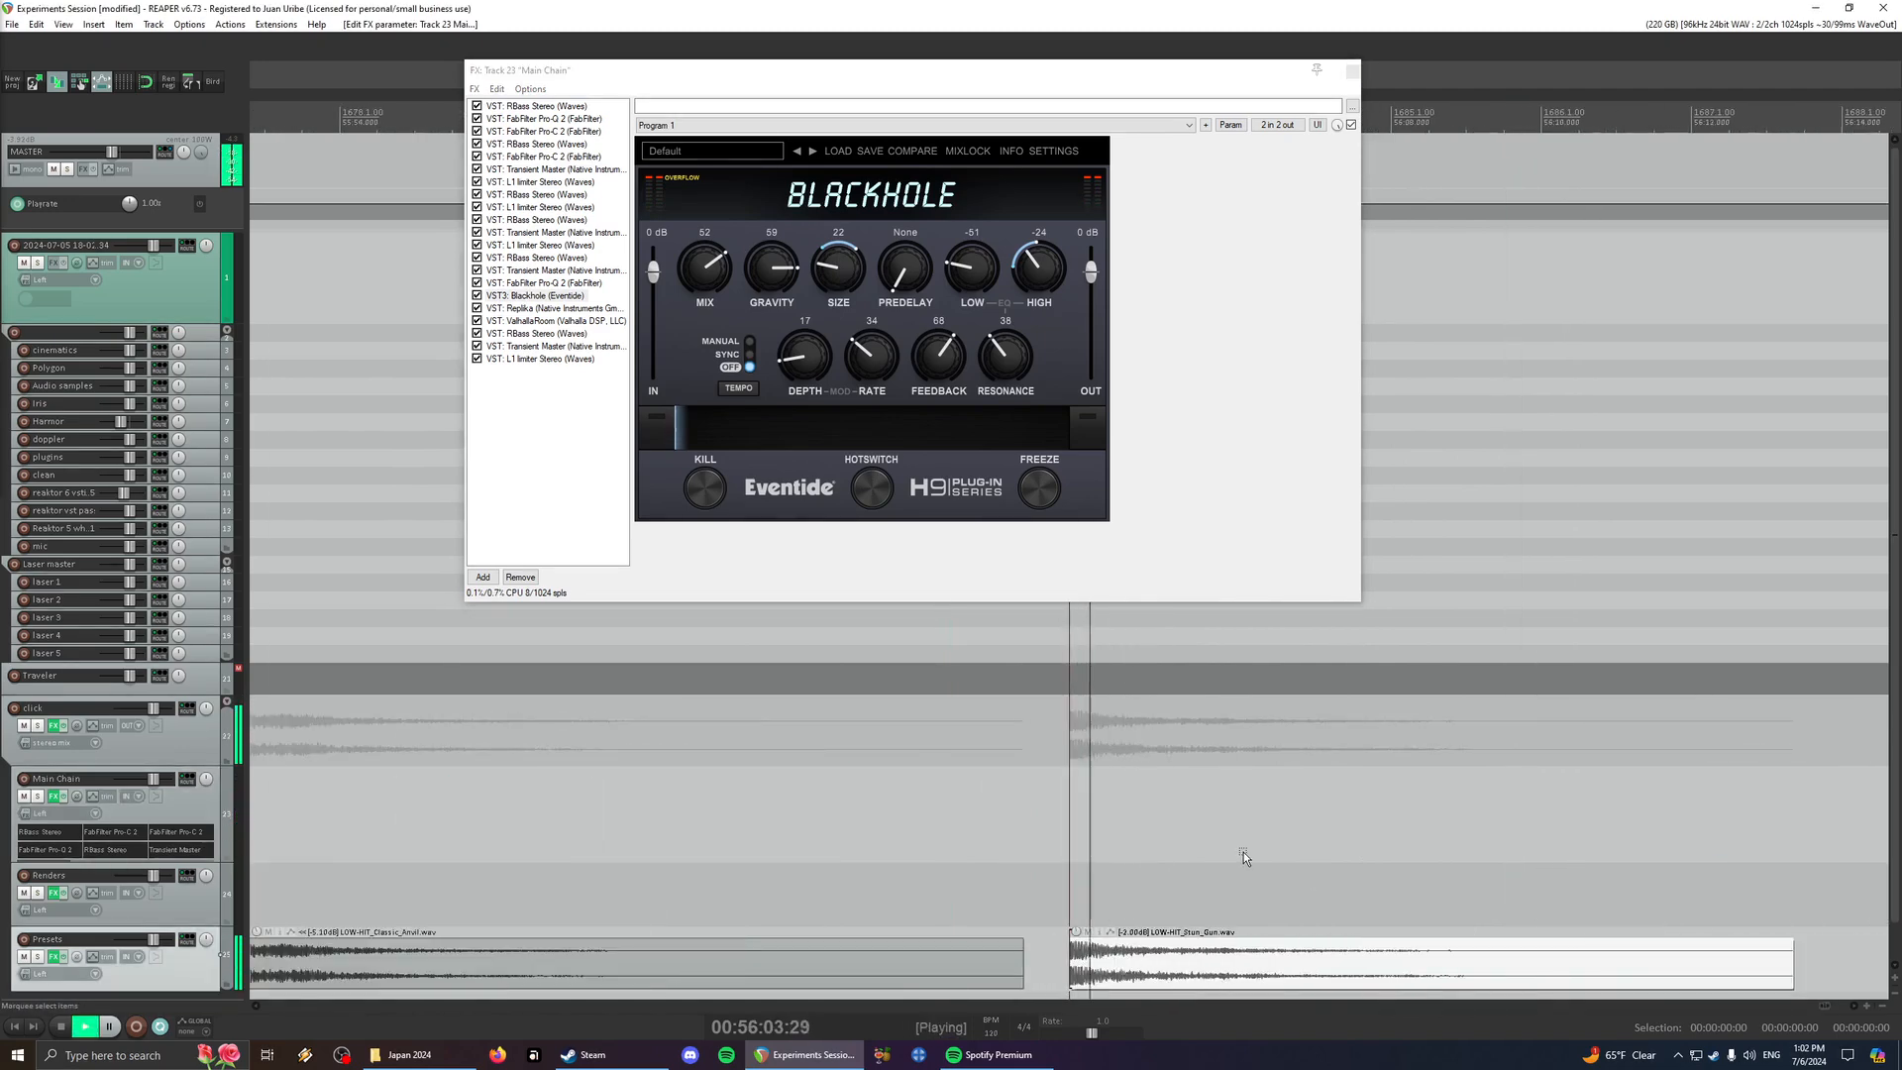
scroll(1246, 852, down, 5)
click(1023, 957)
key(space)
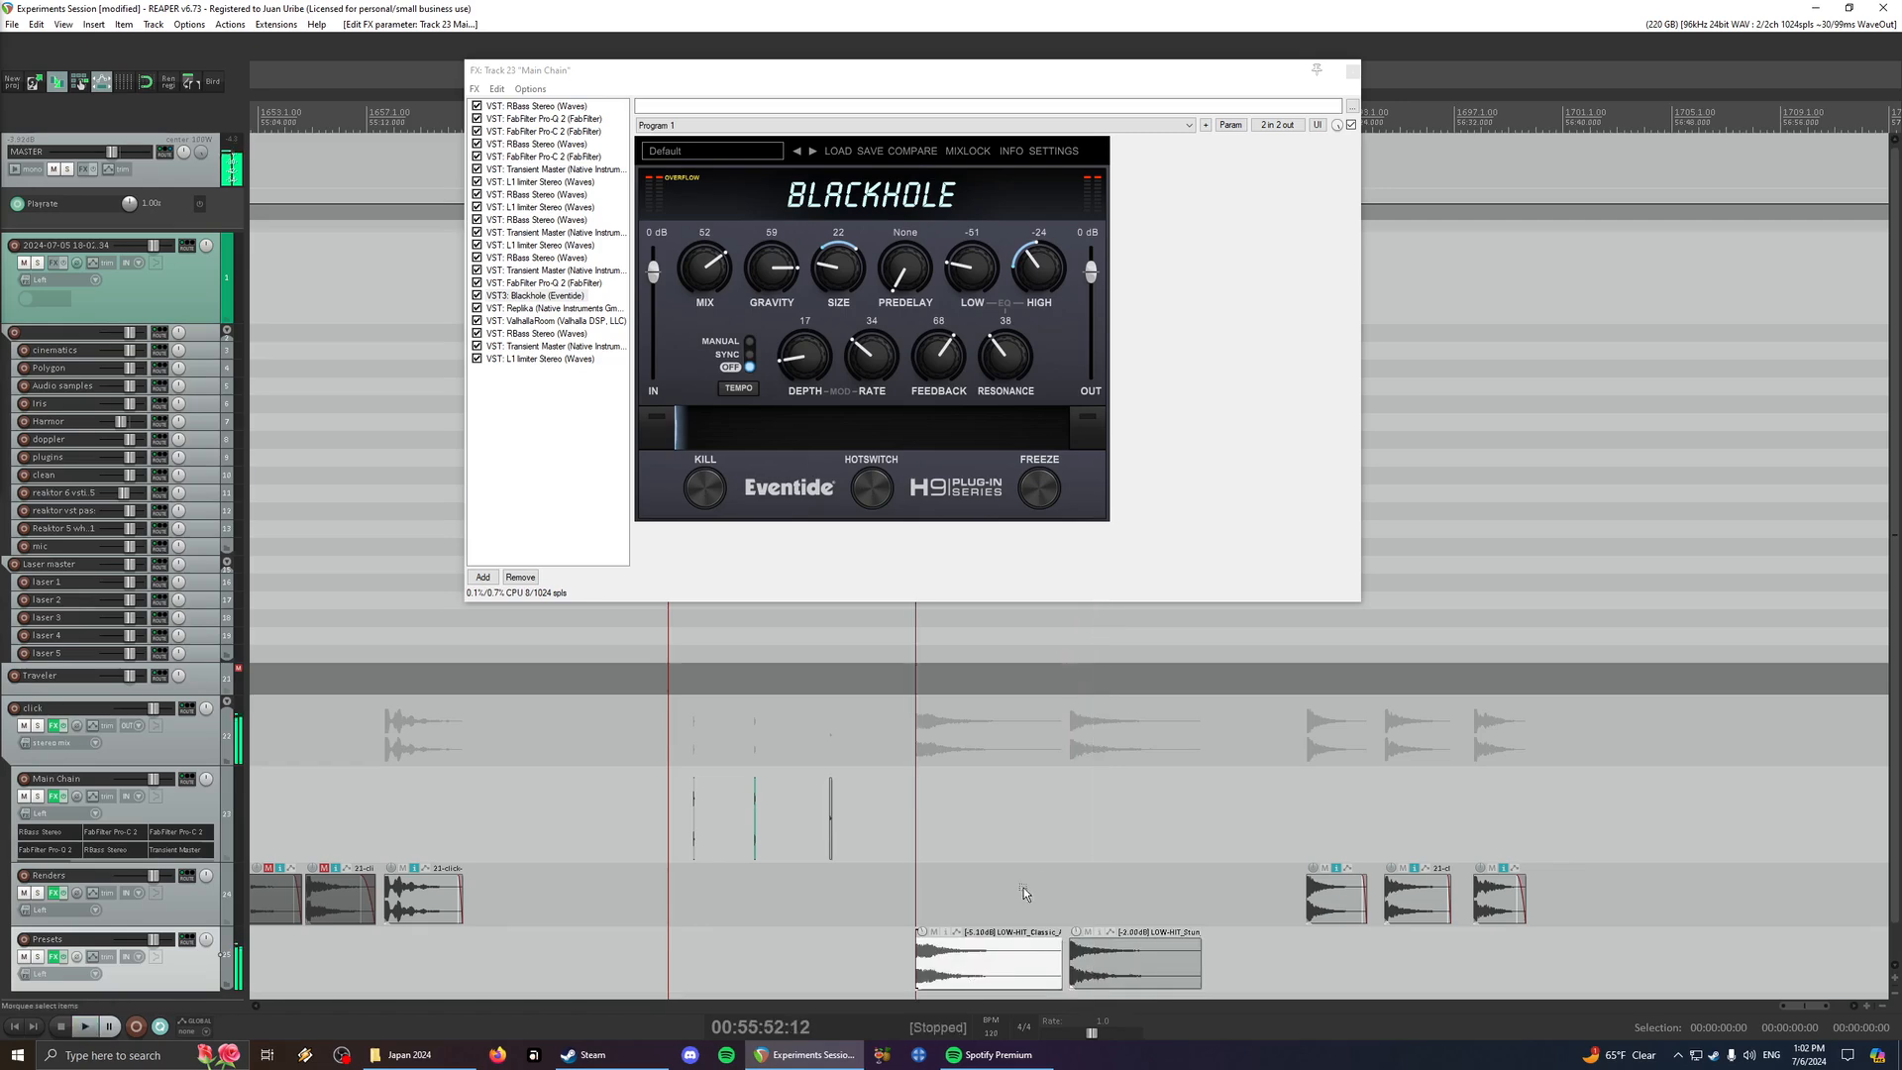
- Select the middle click on the Main Chain track, play it, and lower Blackhole's Size to 8
click(755, 847)
scroll(966, 849, up, 7)
key(space)
key(space)
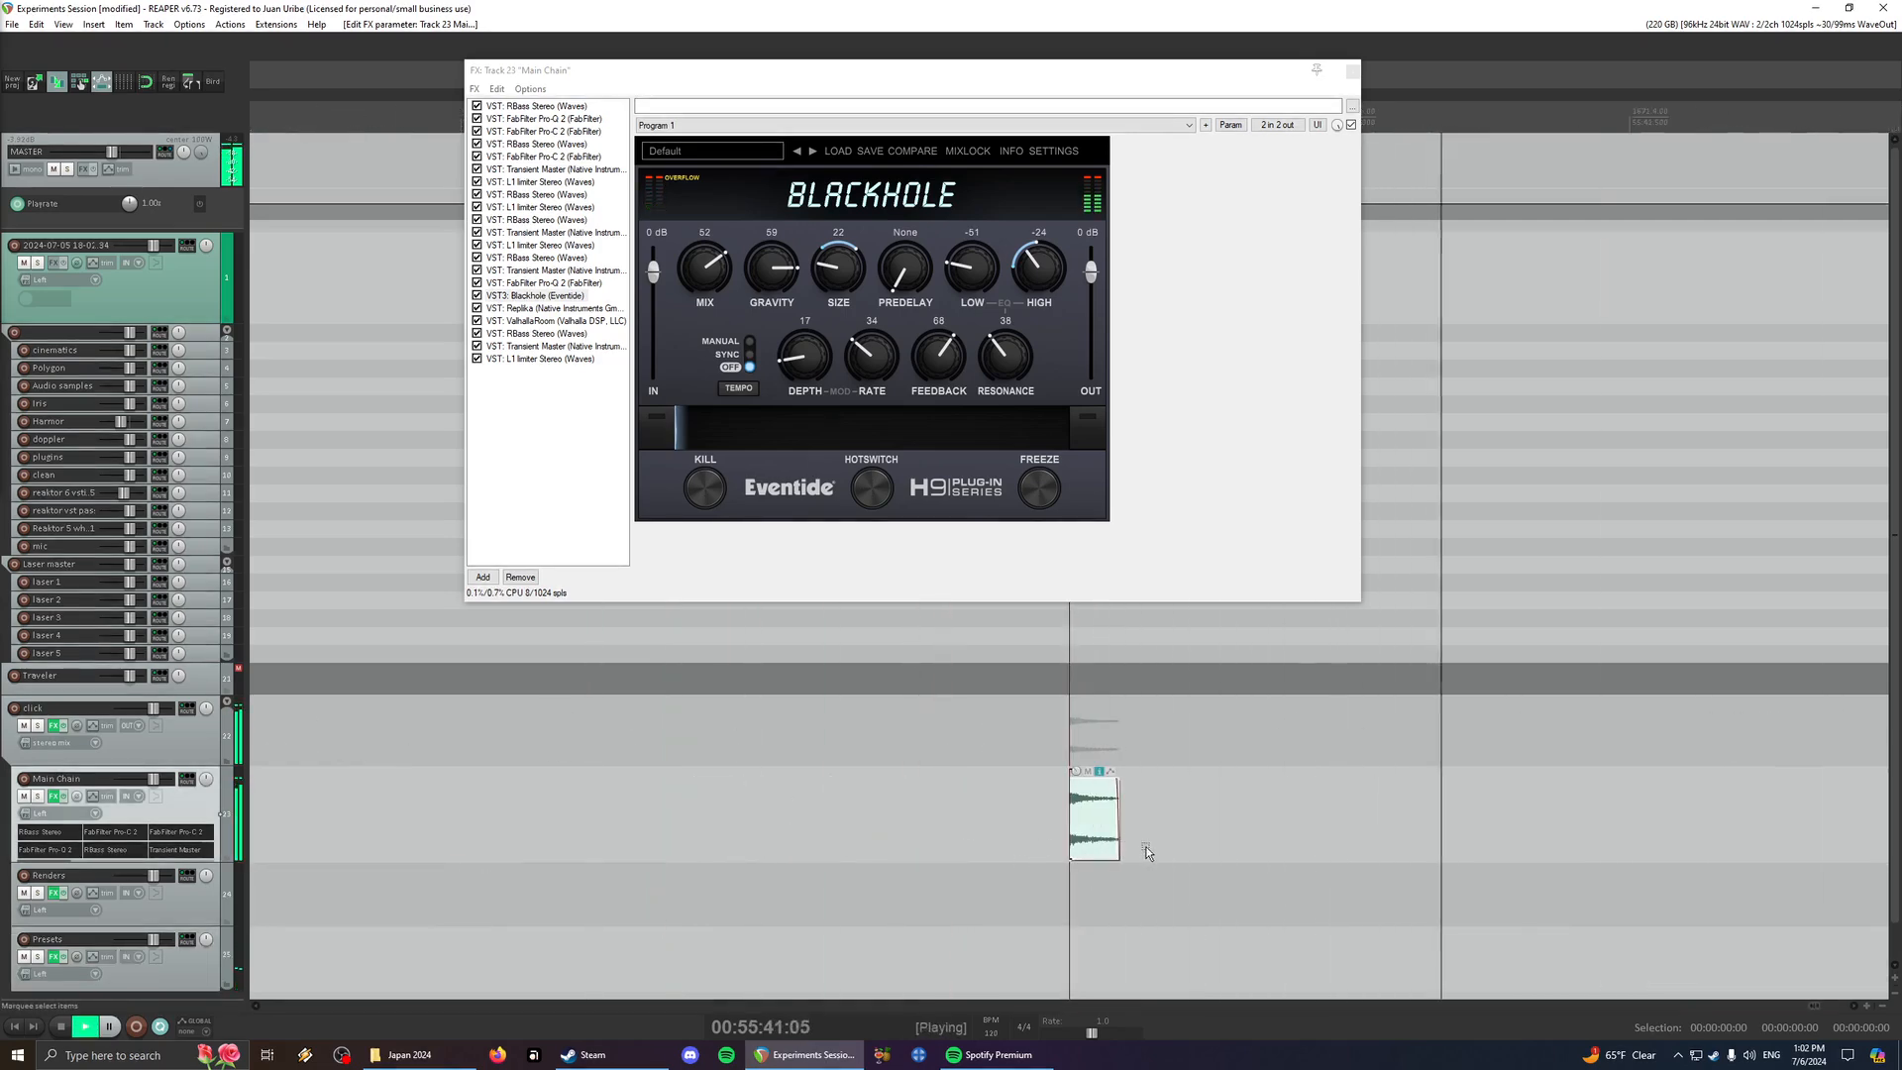
key(space)
drag(840, 277, 832, 288)
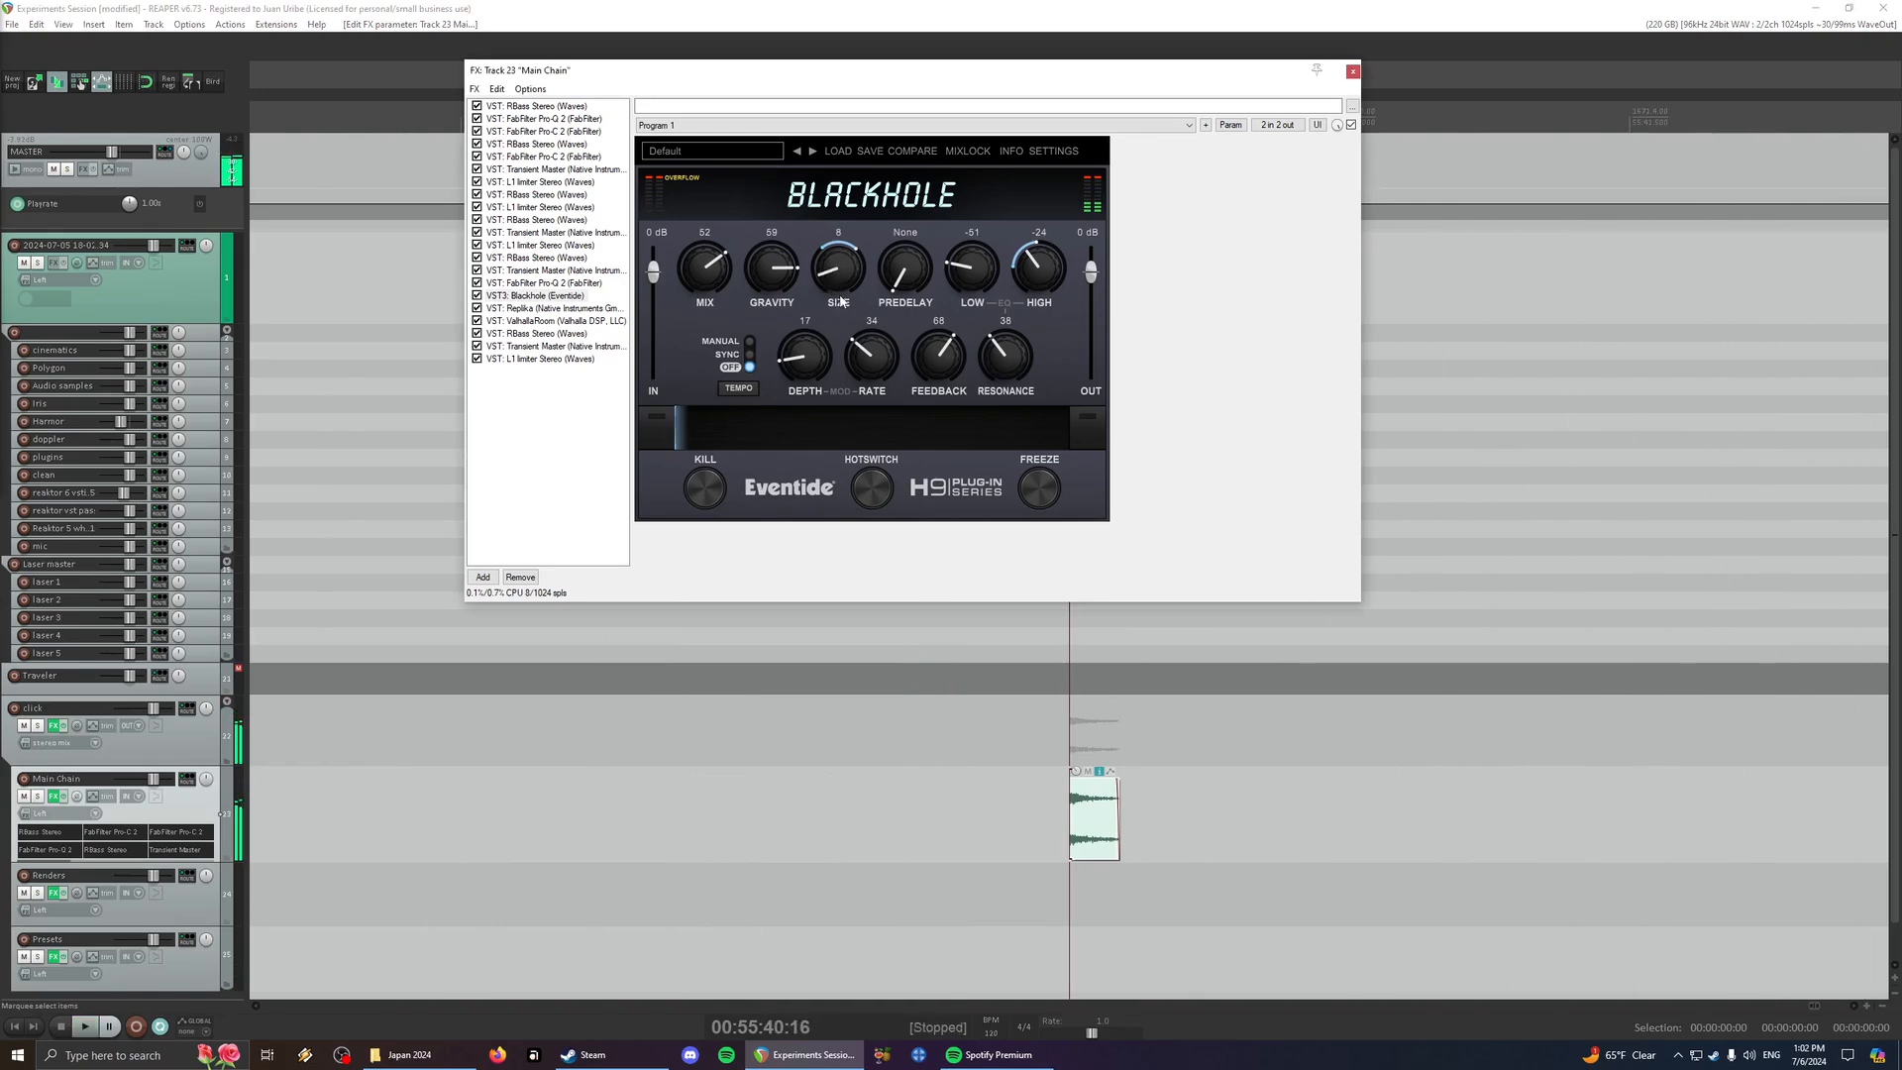
key(space)
- Set Blackhole's Resonance to 44, Feedback to 89, Size to 67 and Gravity to 8 while playing the click
drag(1005, 351, 942, 326)
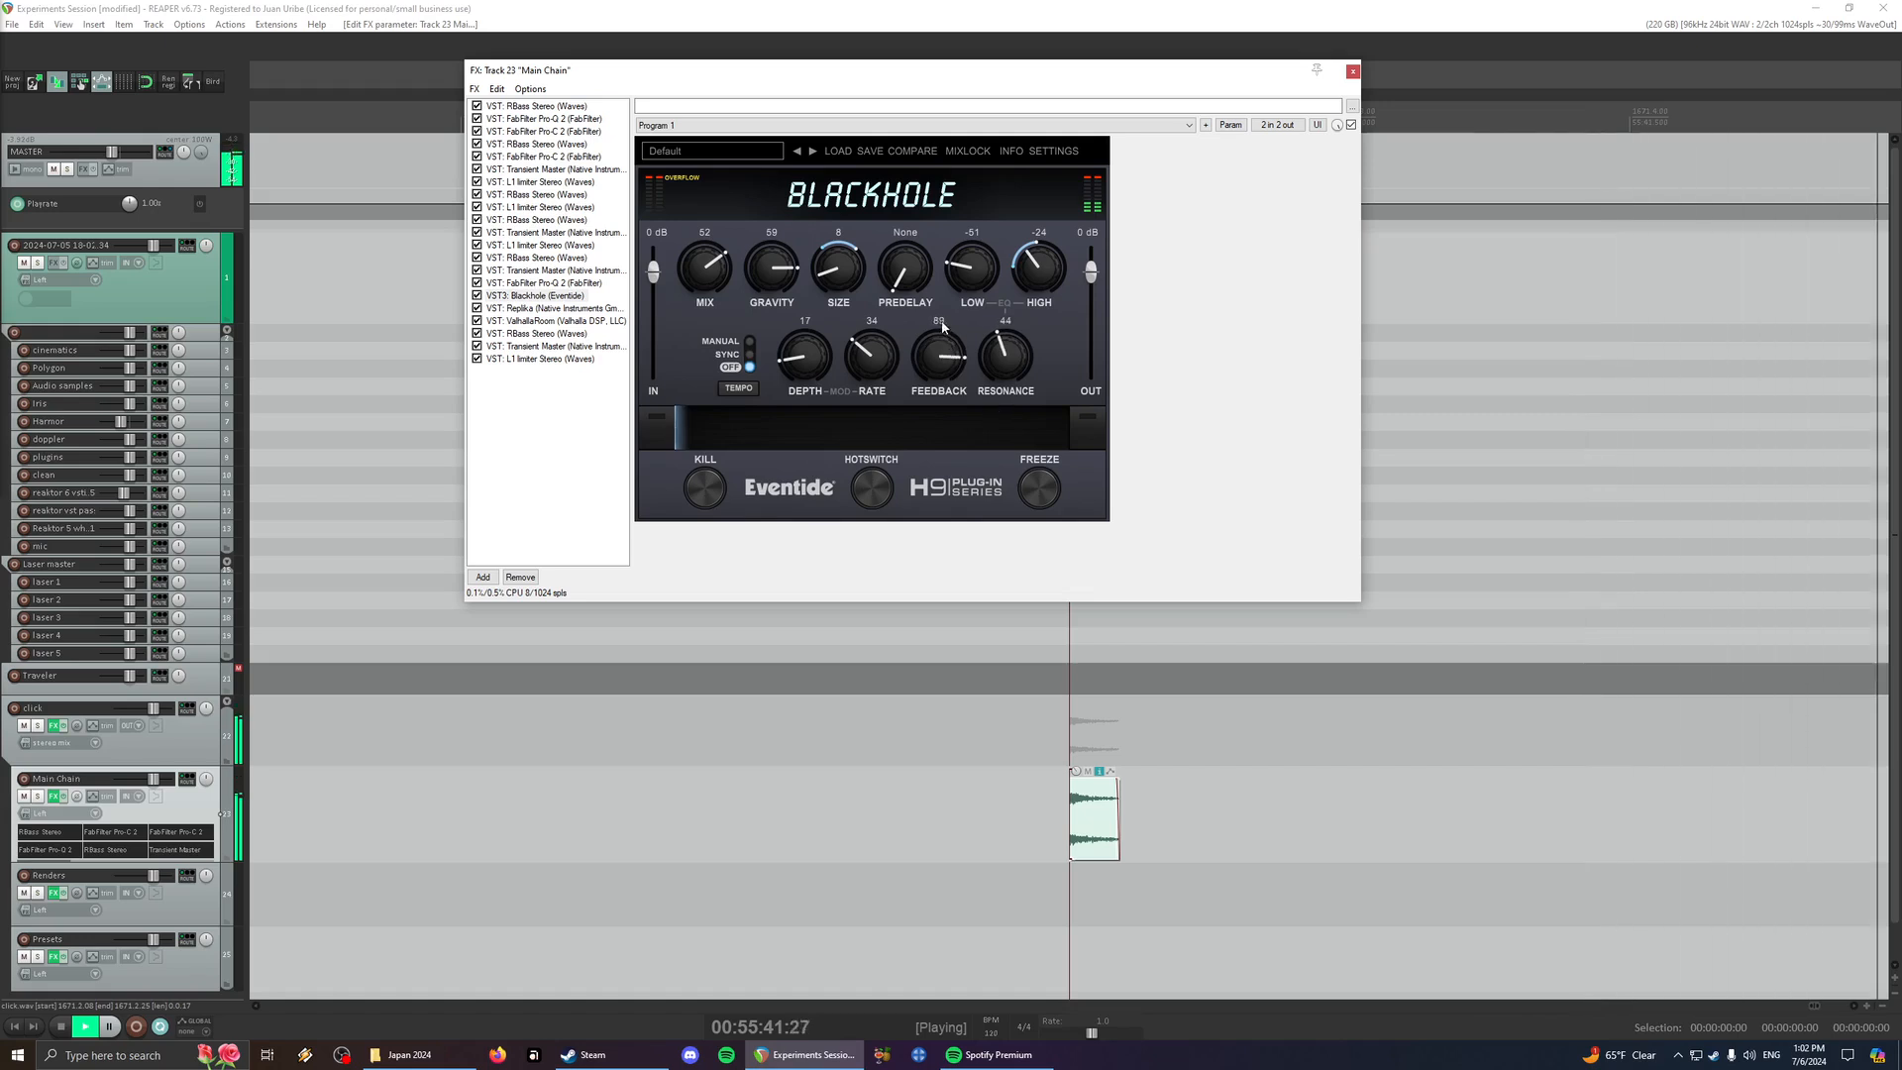
drag(862, 190, 865, 172)
key(space)
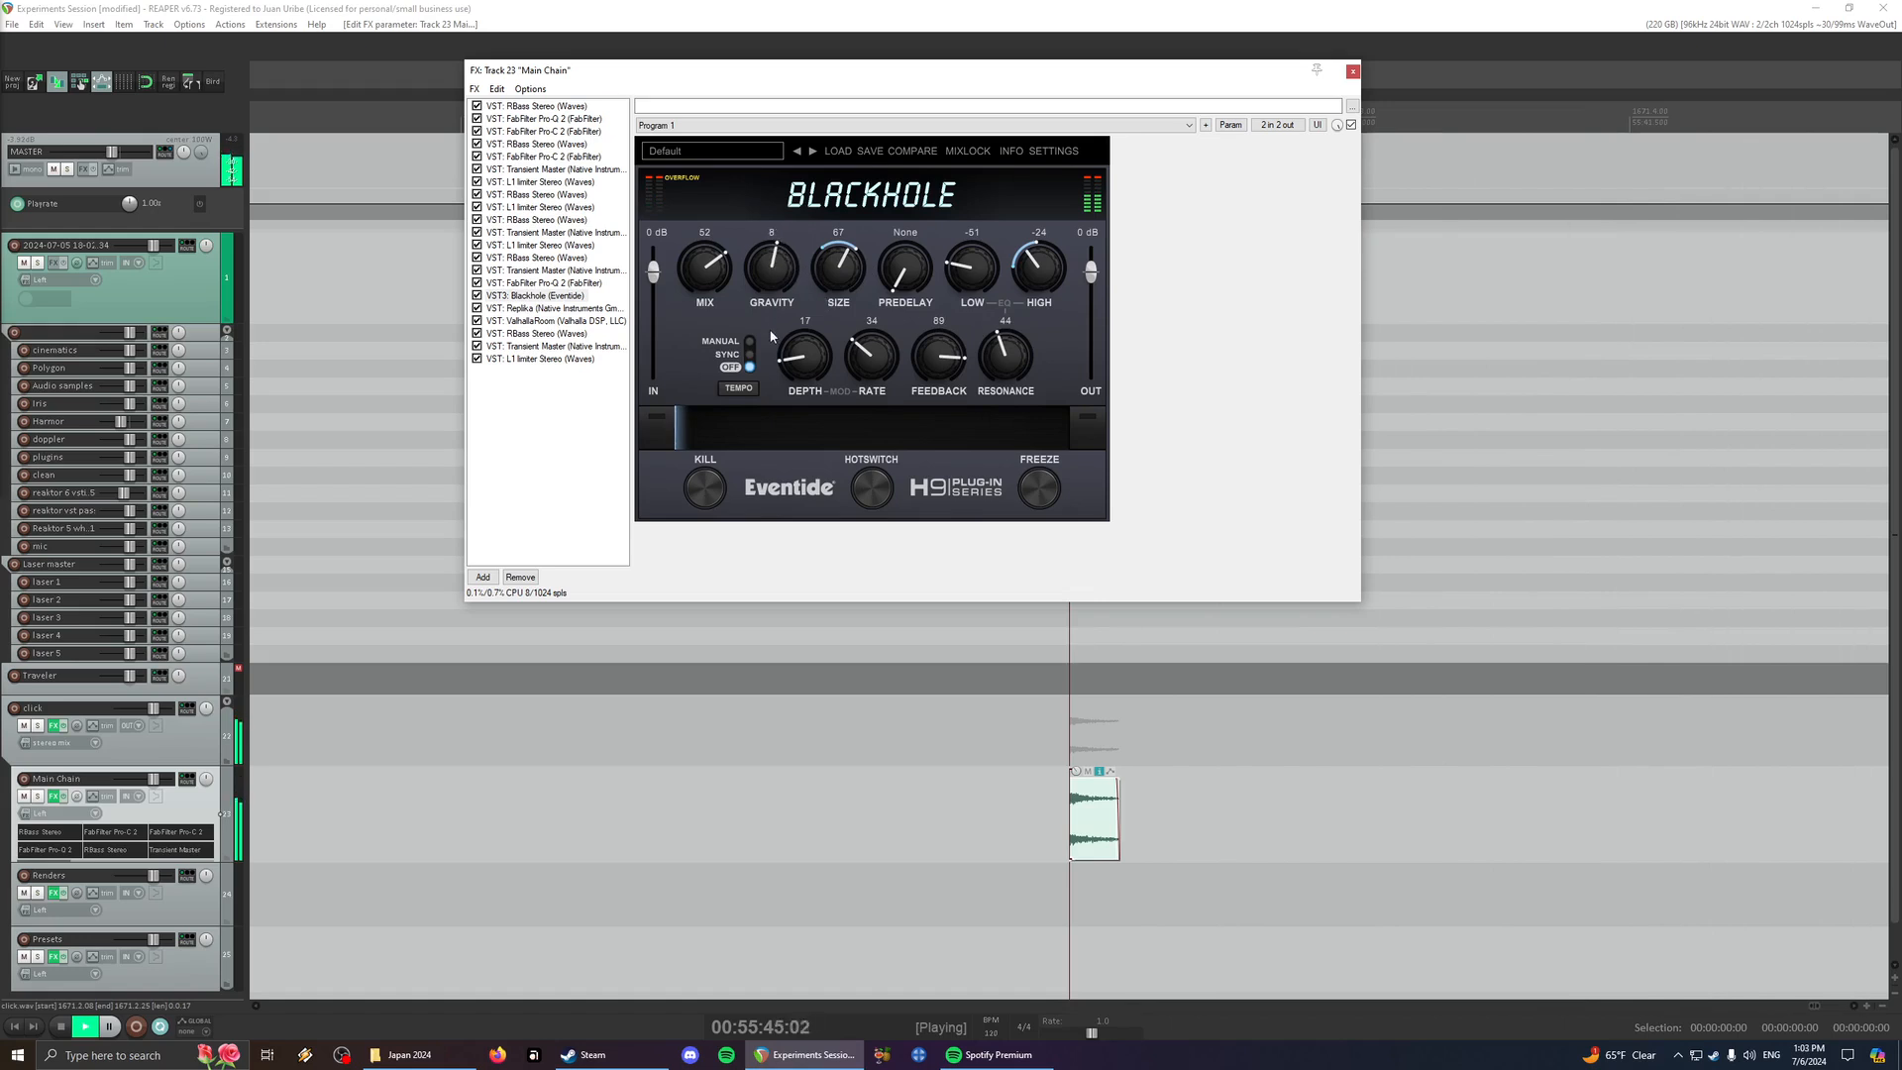
- Set Blackhole's Mix to 43, Gravity to 27, Low to -22, mod Depth to 43 and Rate to 67, auditioning the click
key(space)
key(space)
key(space)
drag(769, 297, 780, 234)
key(space)
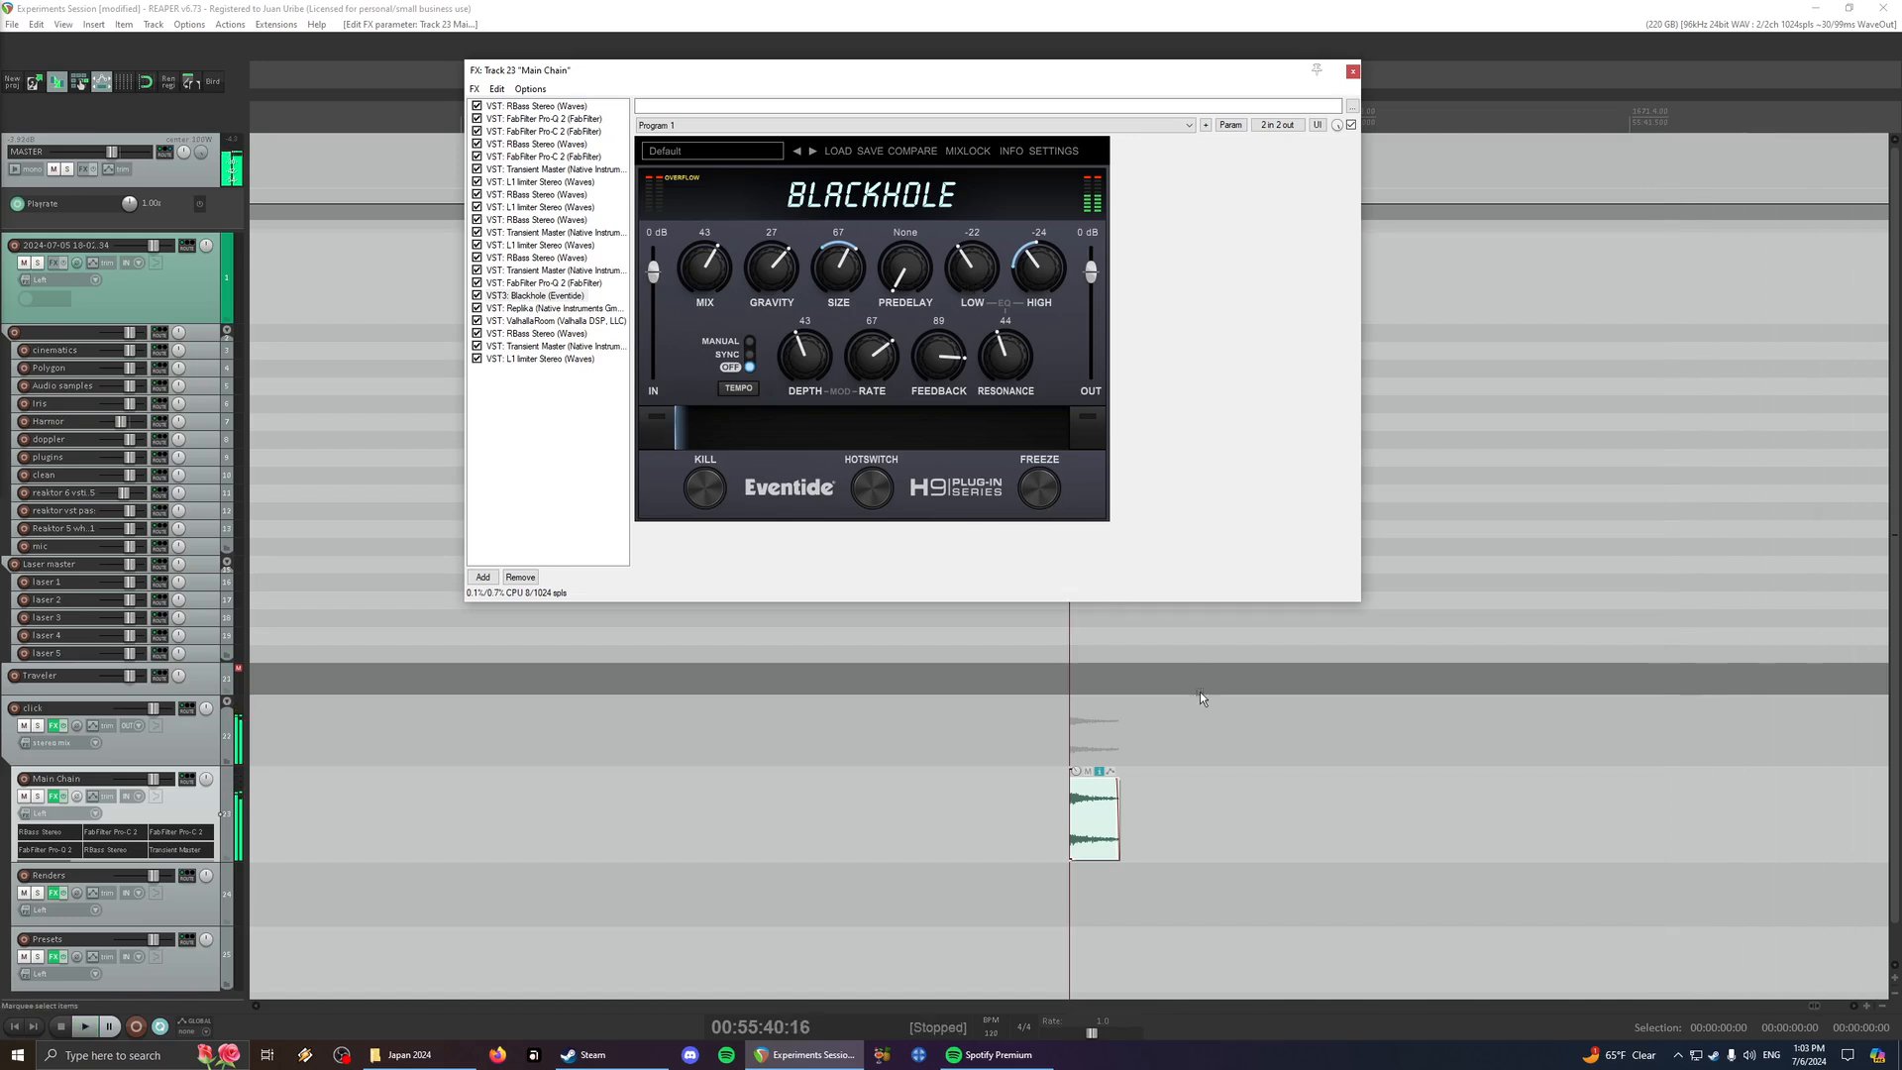
- Move the Main Chain effects window lower, play the click, and reduce Blackhole's Feedback to 41
scroll(1202, 759, down, 4)
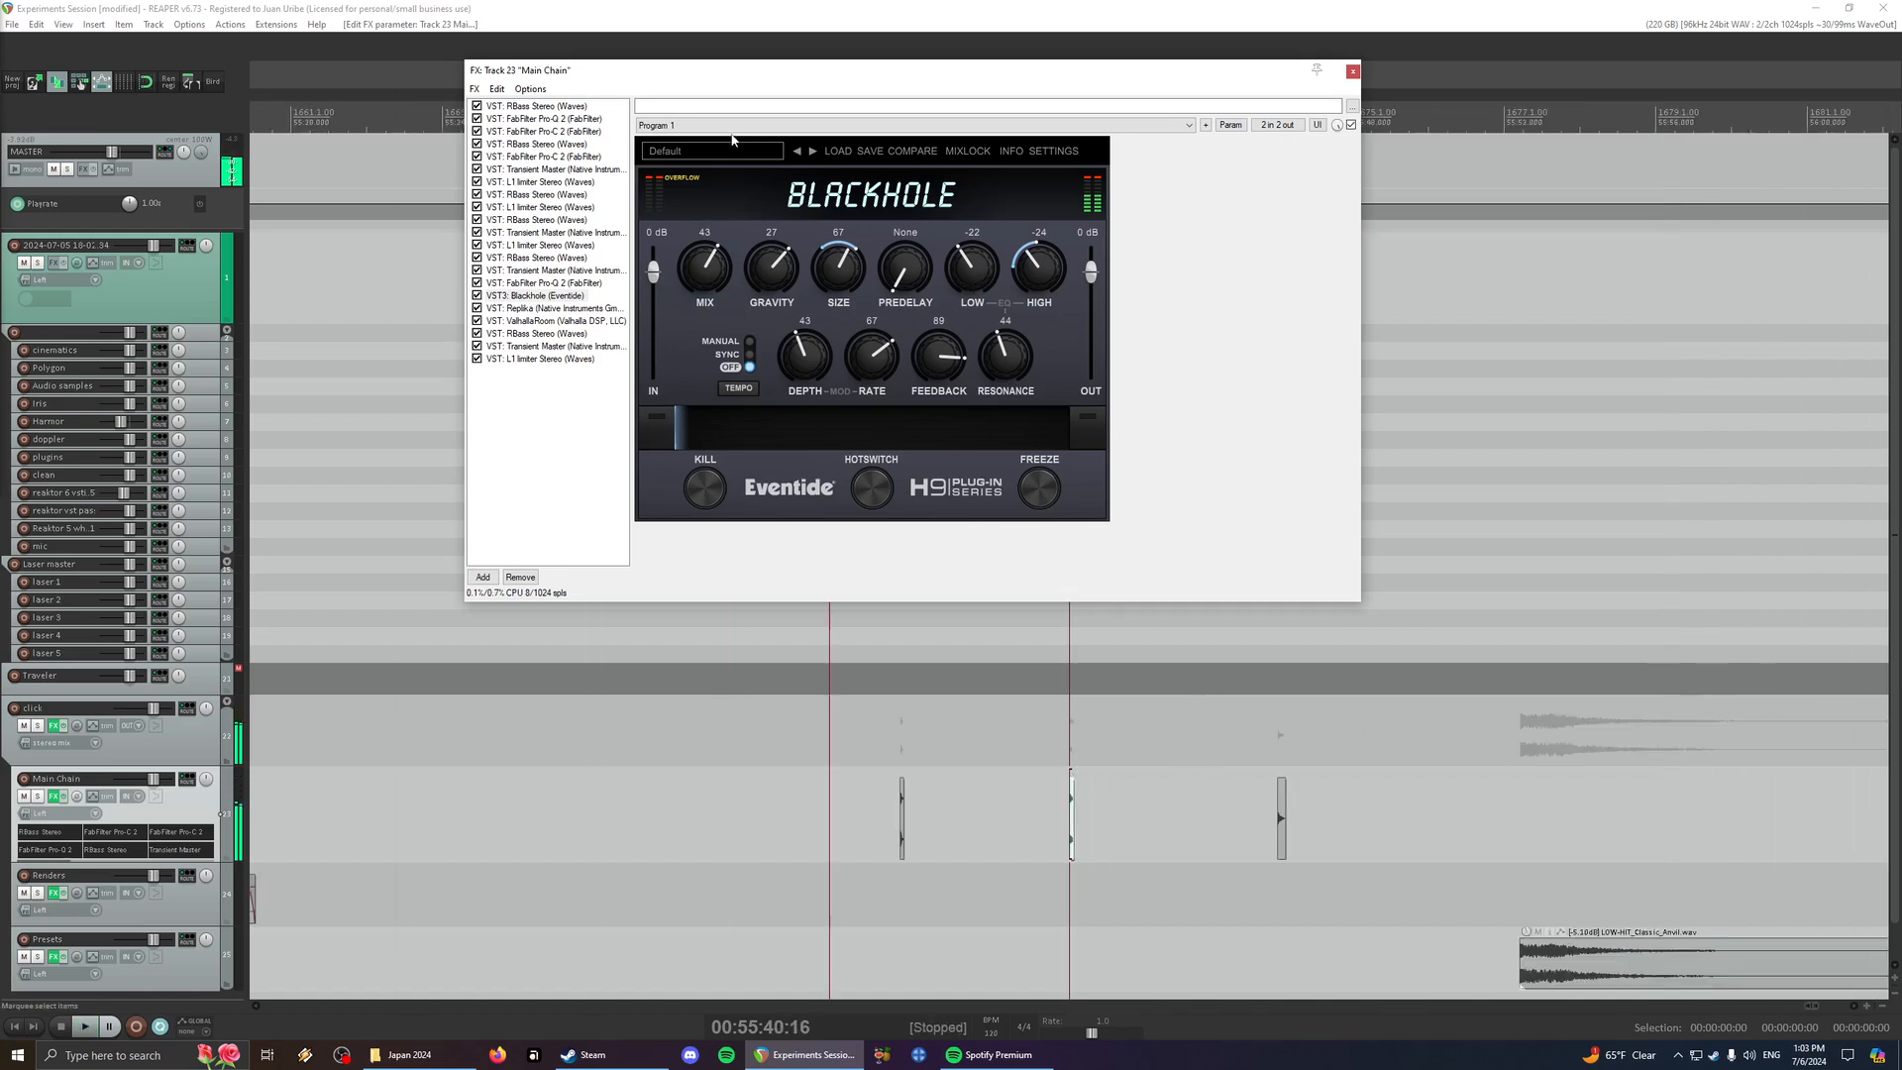
drag(755, 75, 729, 128)
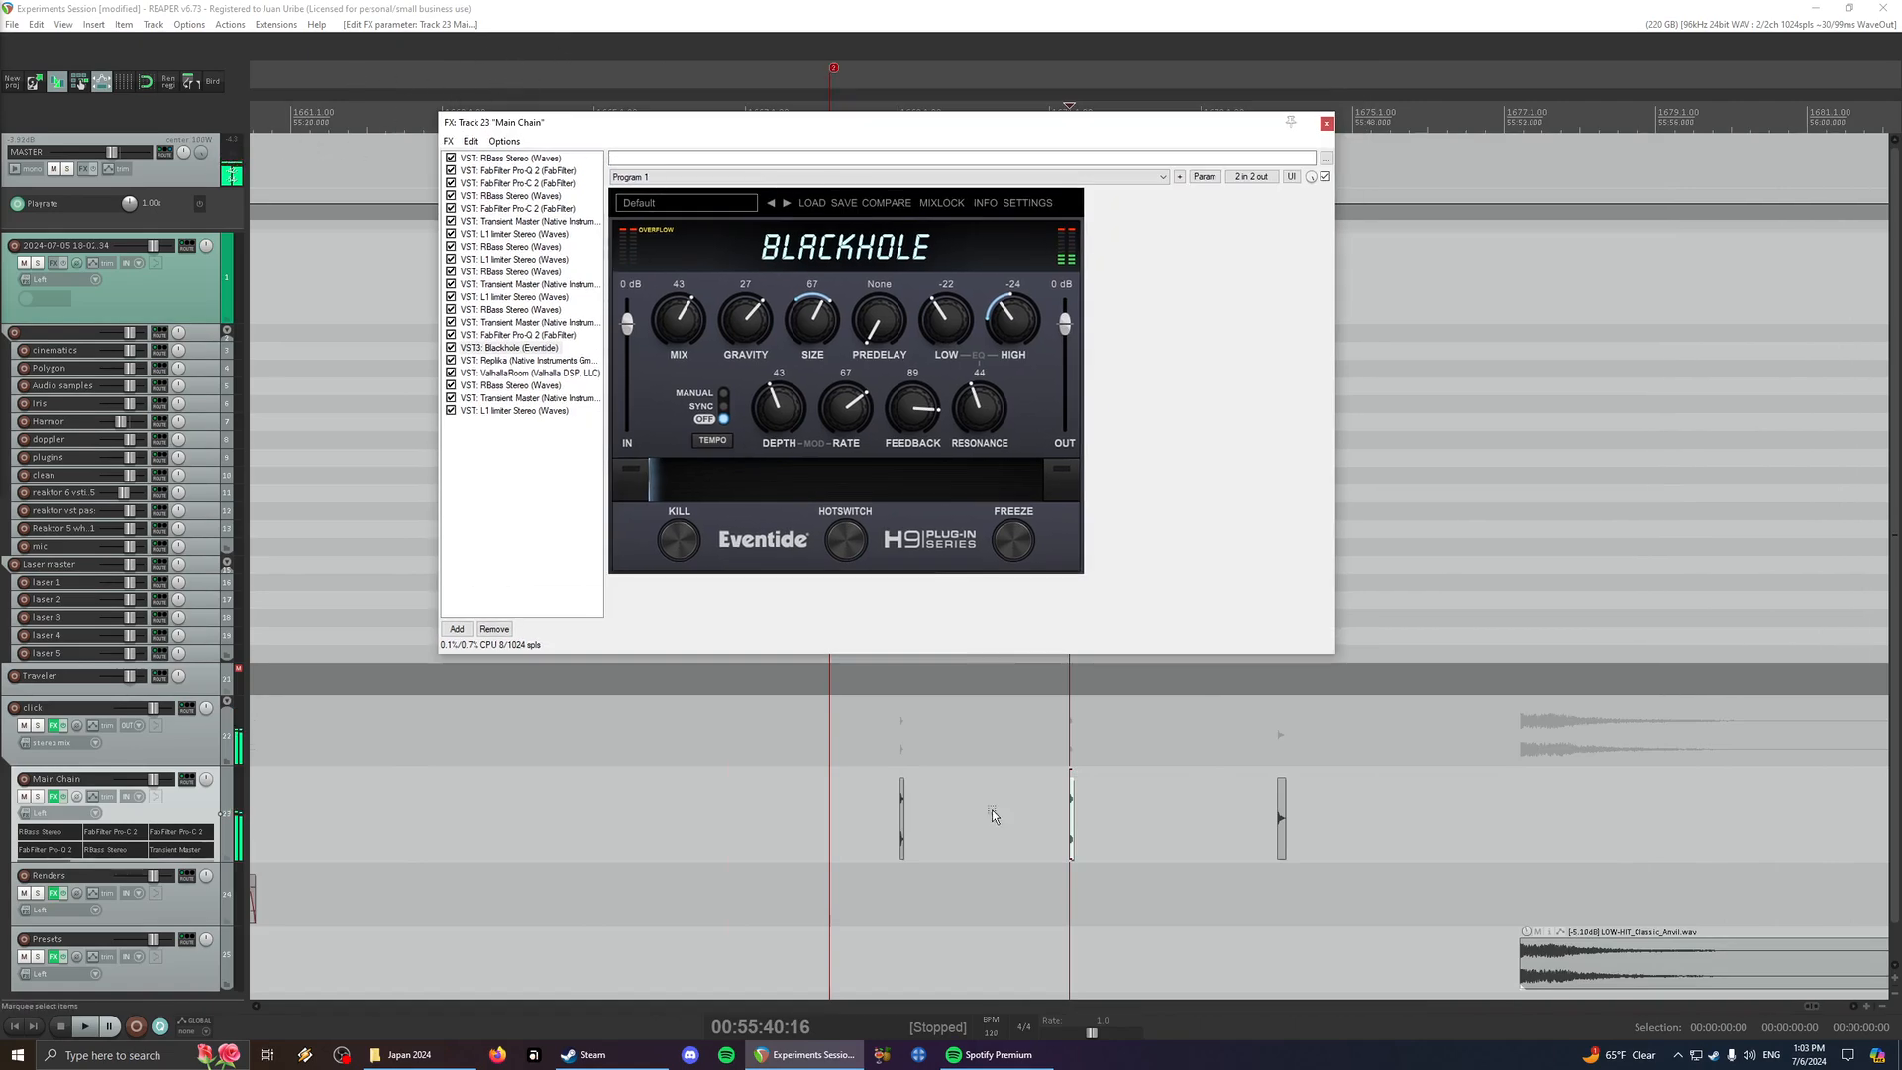
scroll(1070, 835, up, 5)
click(1082, 850)
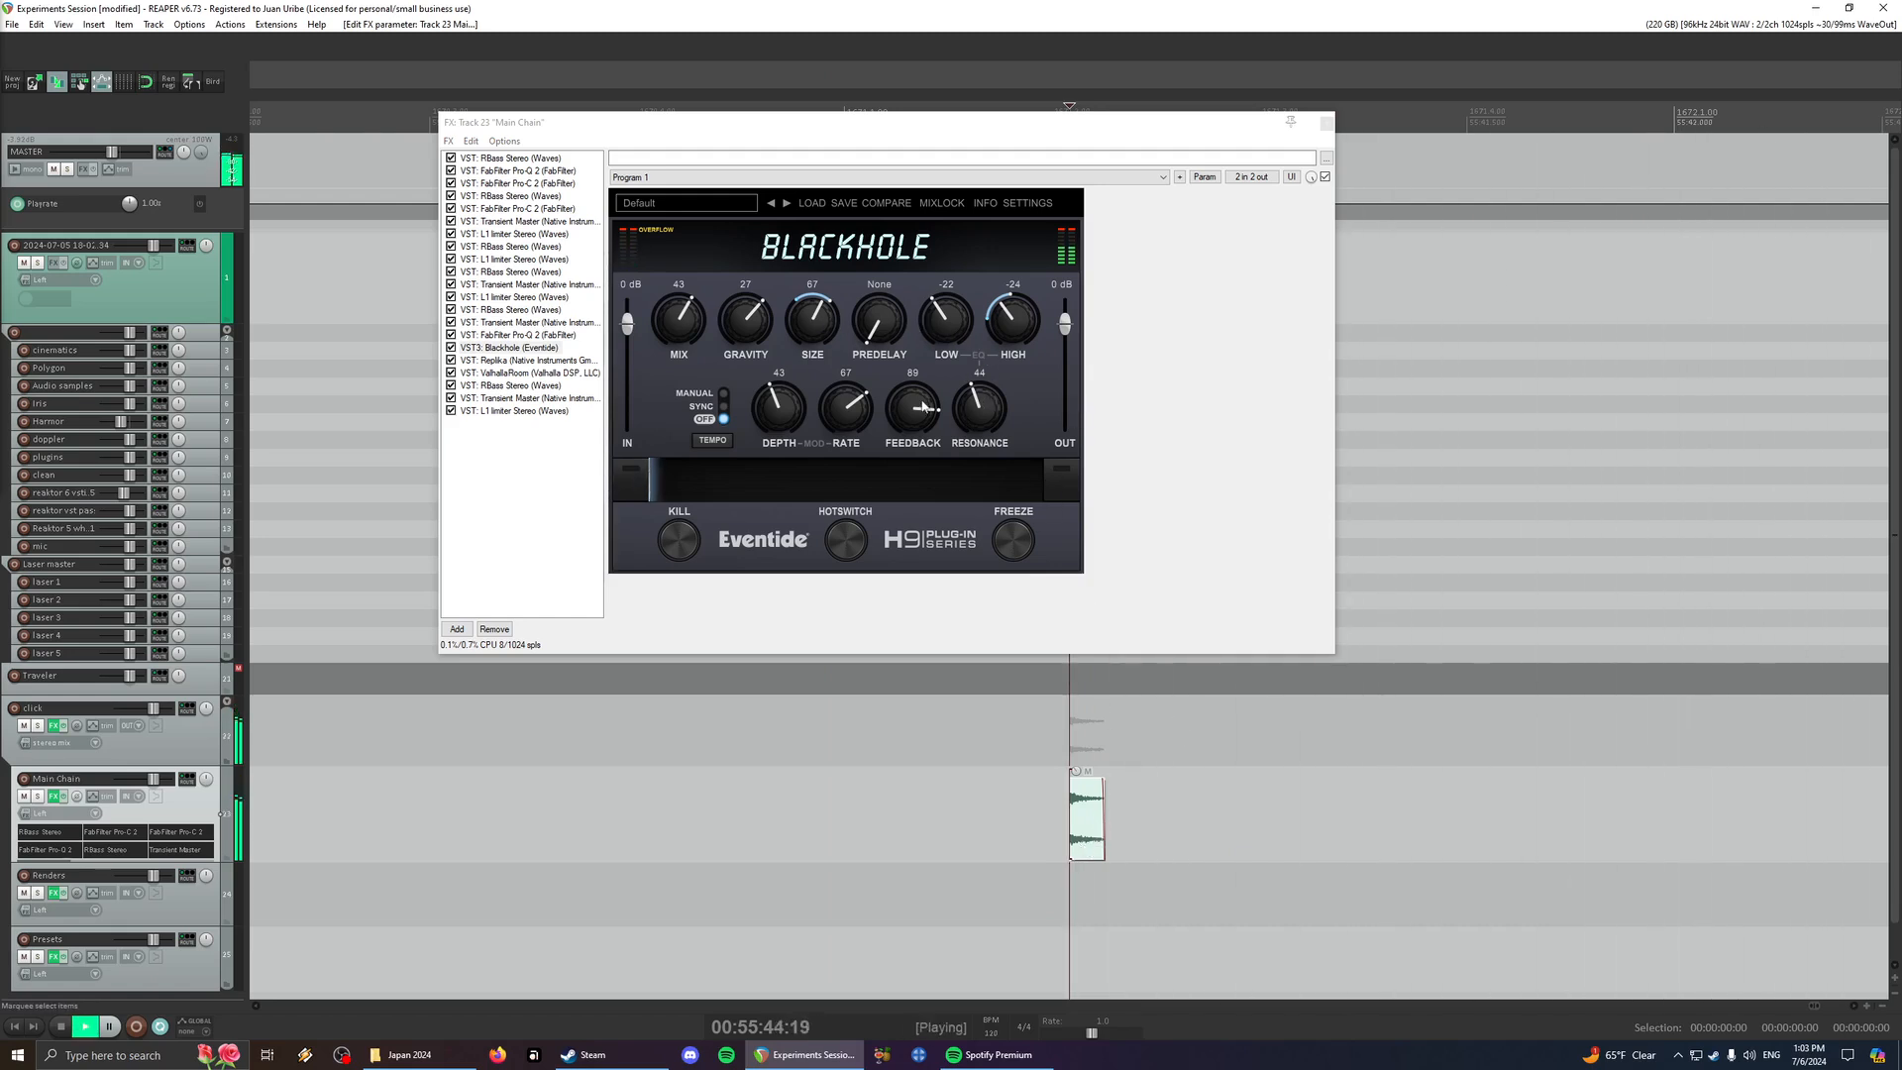
drag(923, 406, 916, 501)
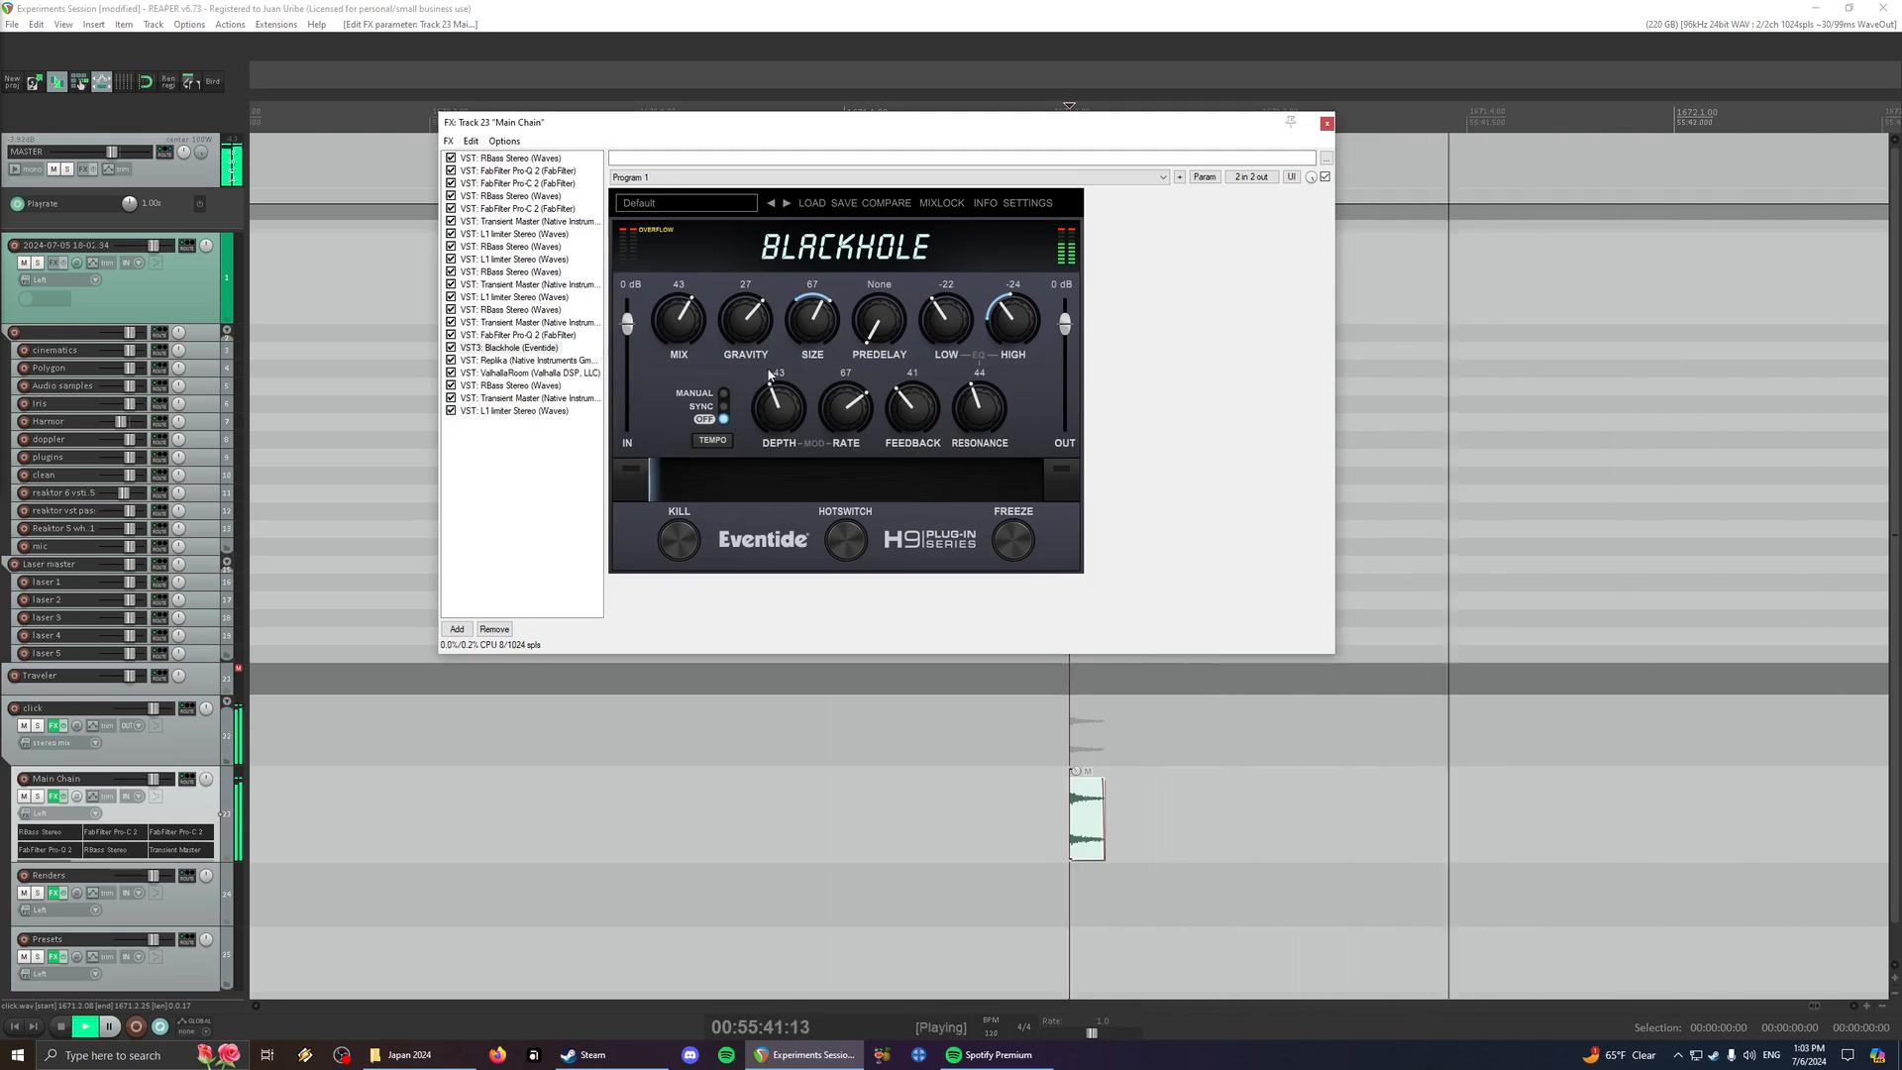
- View ValhallaRoom and the last RBass with its Intensity modulation settings side by side while playing the click
click(530, 373)
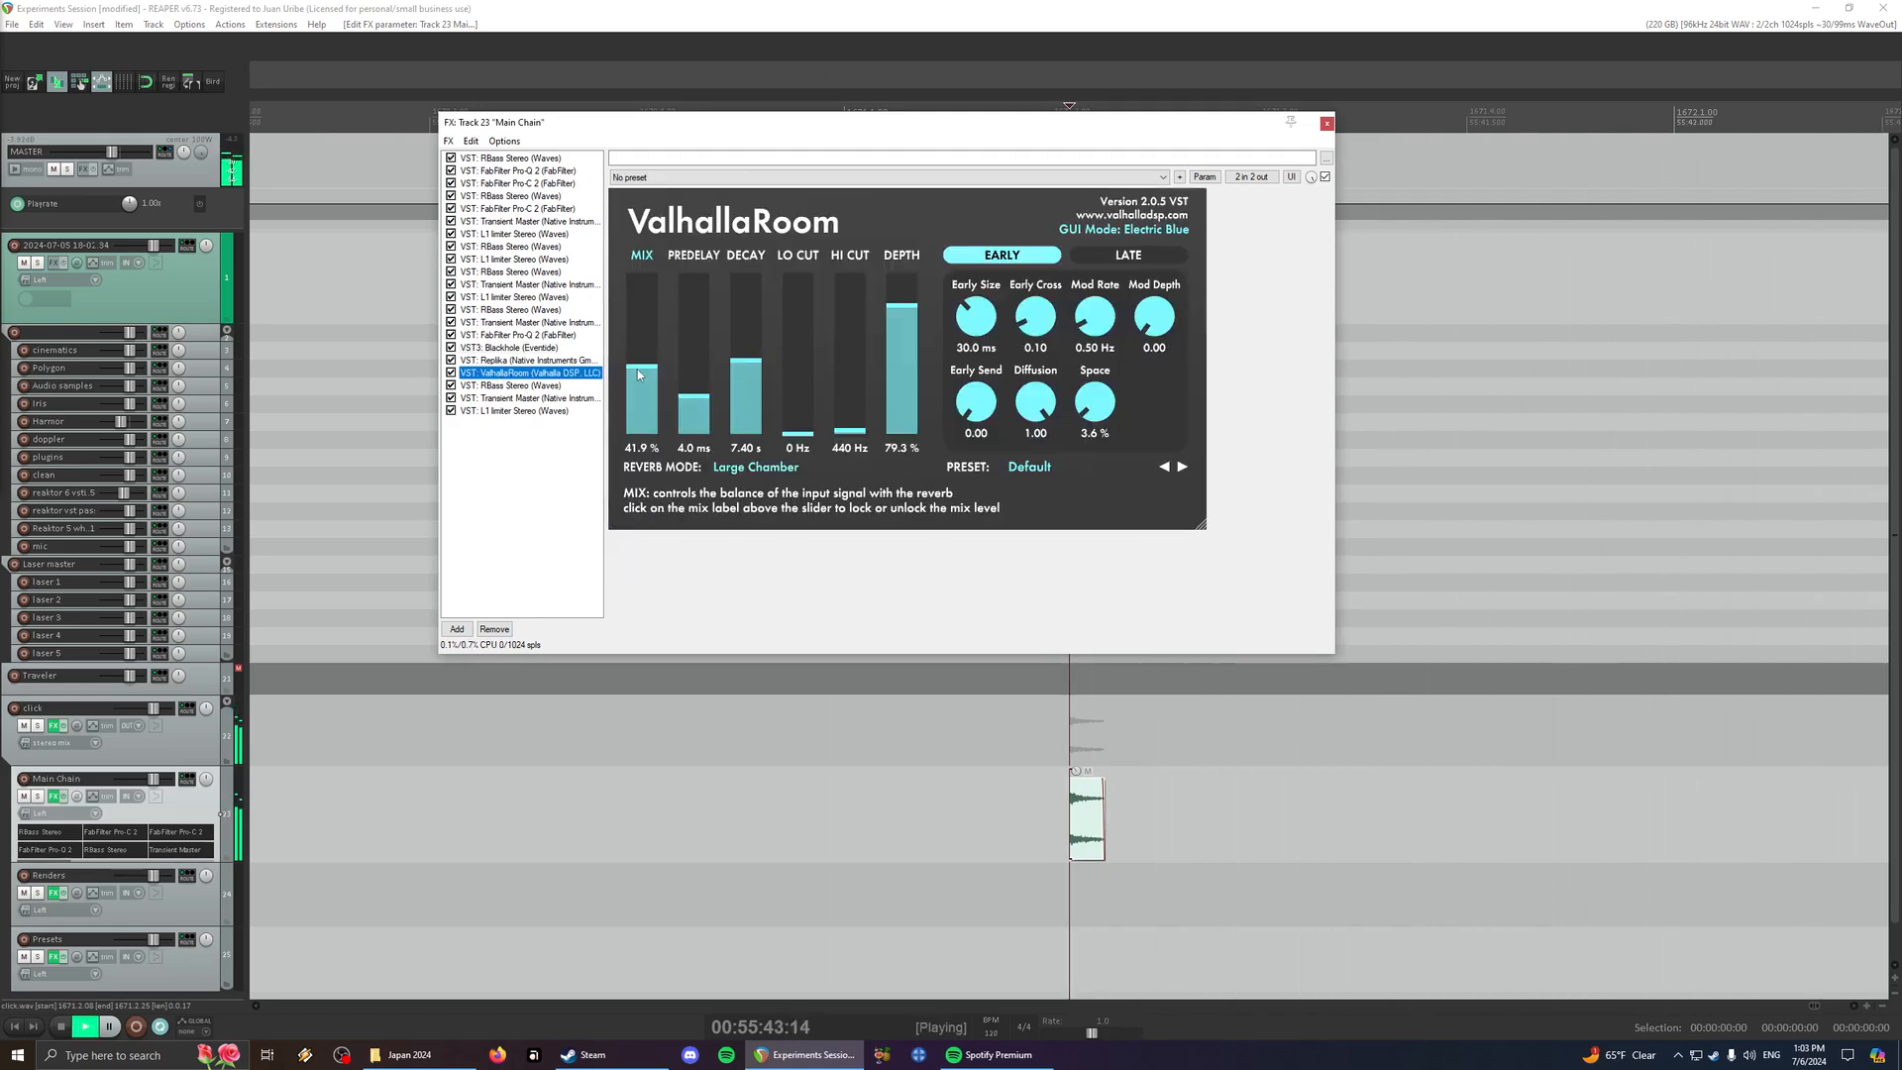
click(504, 386)
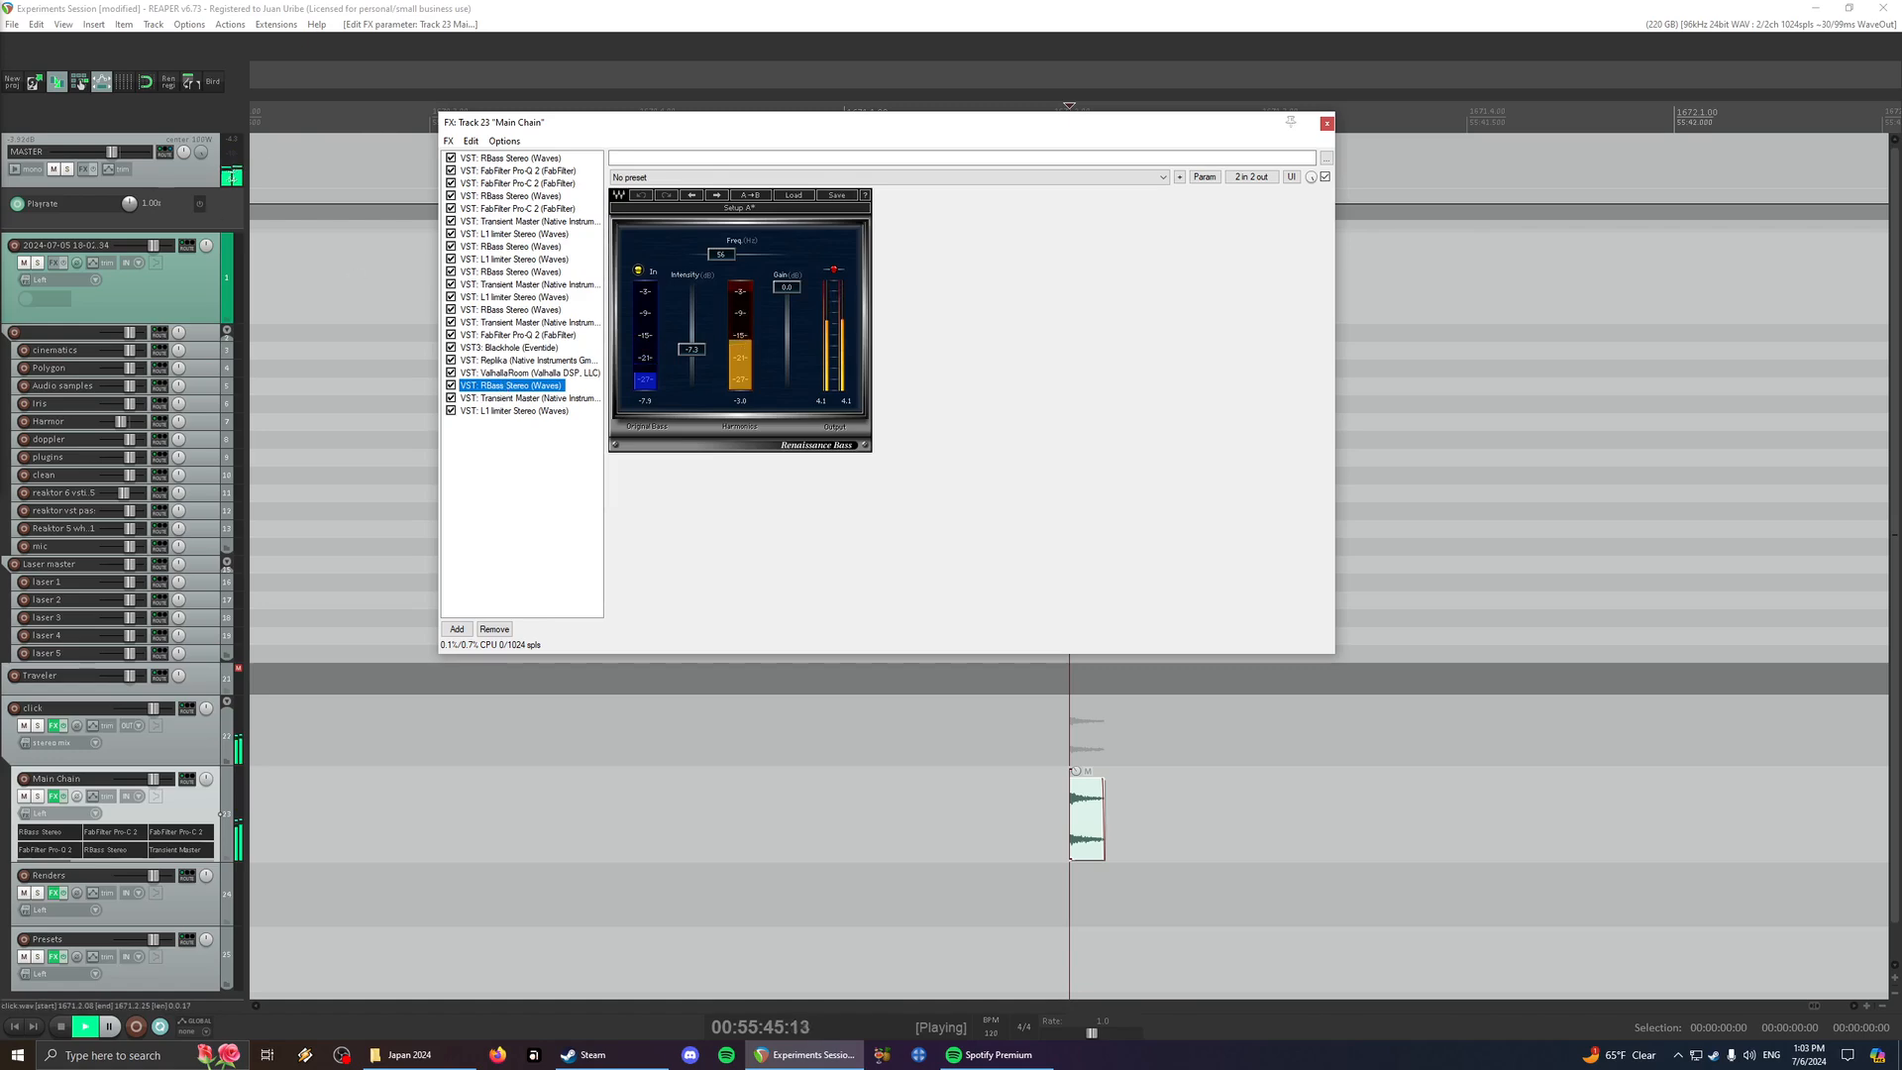
drag(0, 111, 1648, 255)
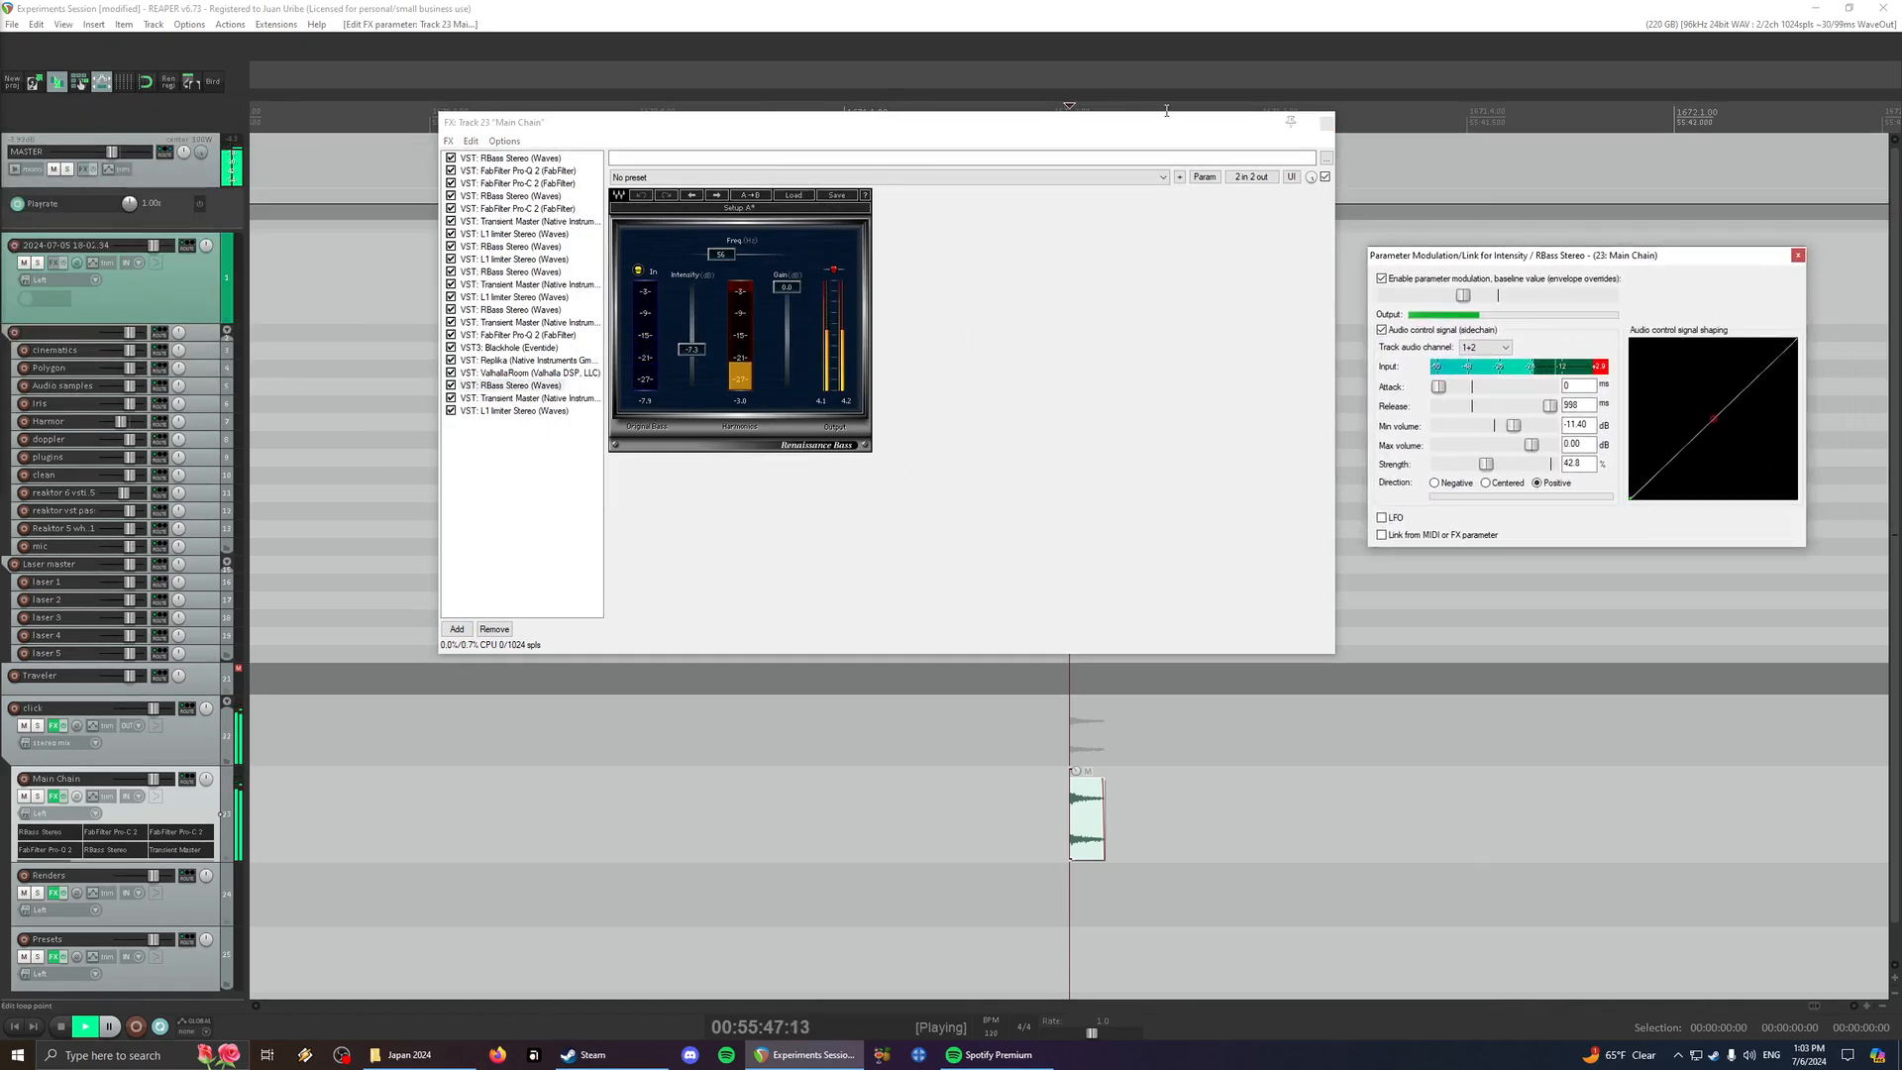
click(1076, 140)
drag(1087, 134, 1026, 146)
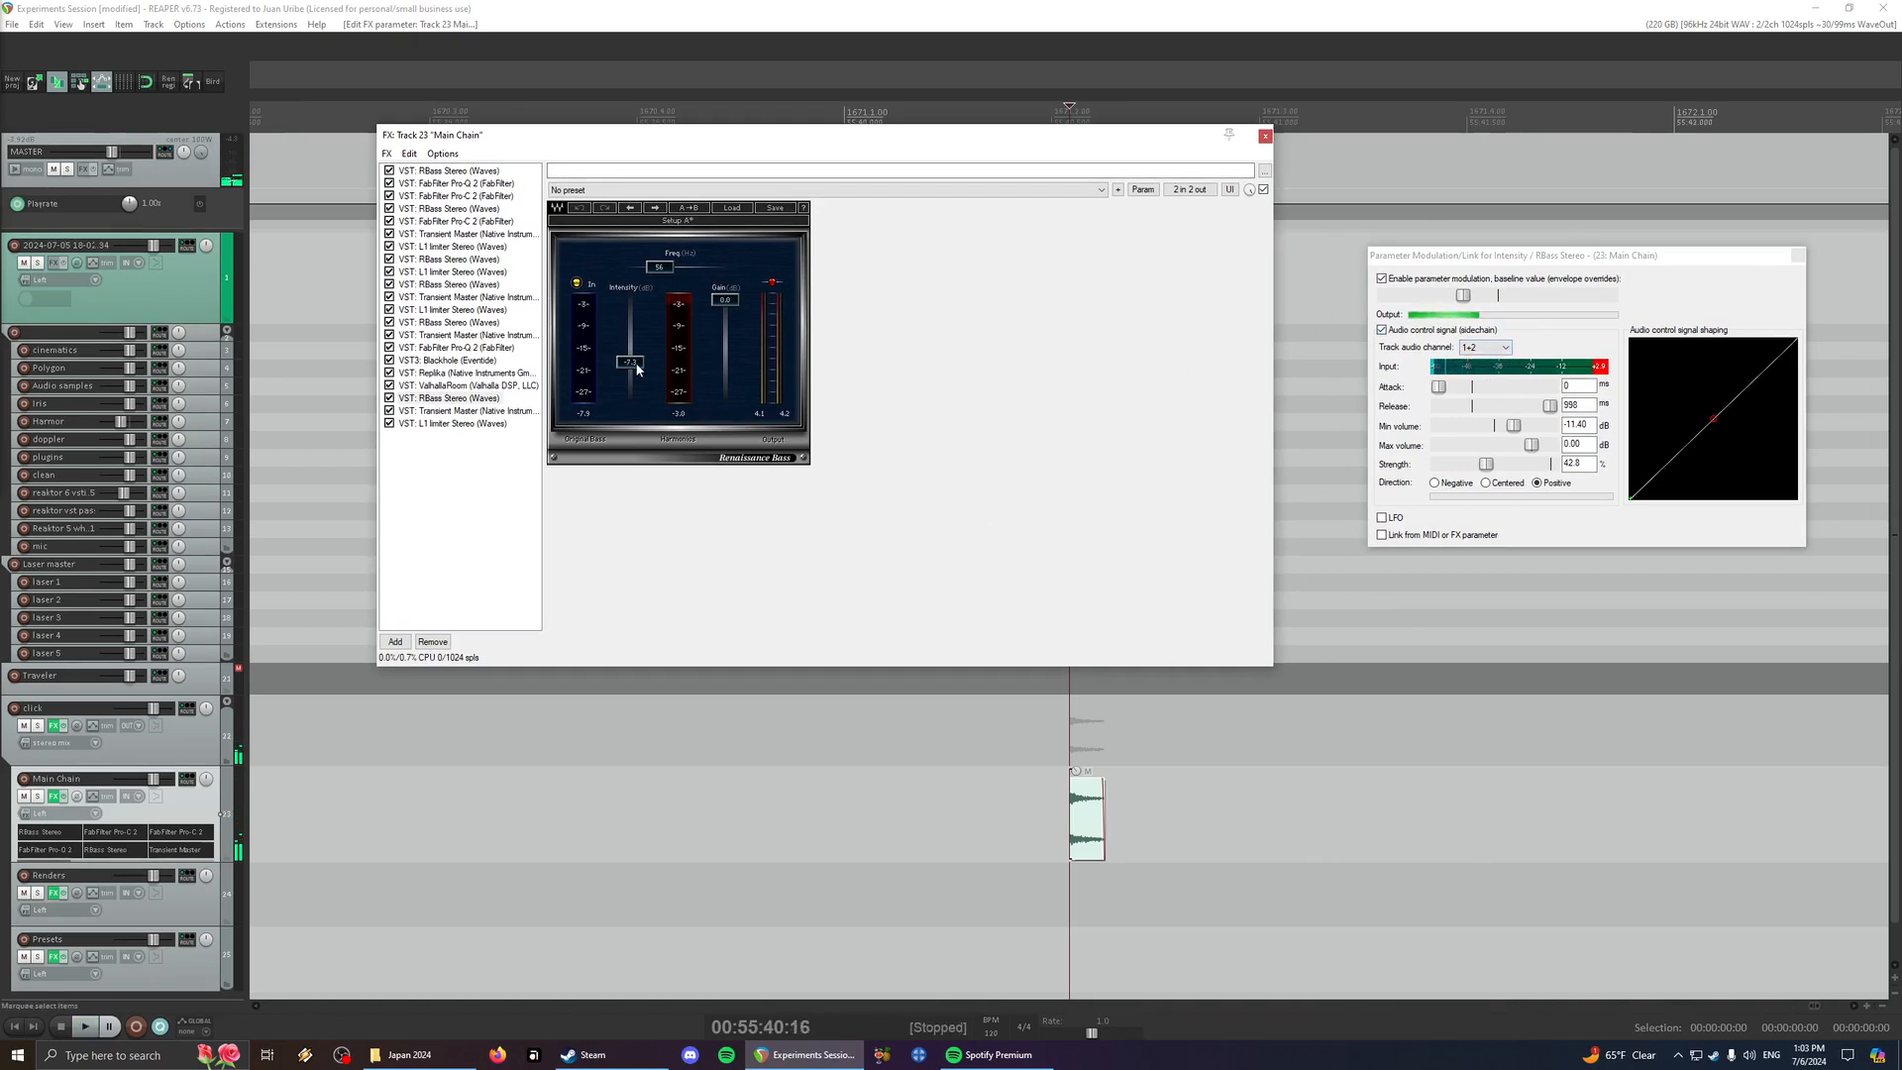
key(space)
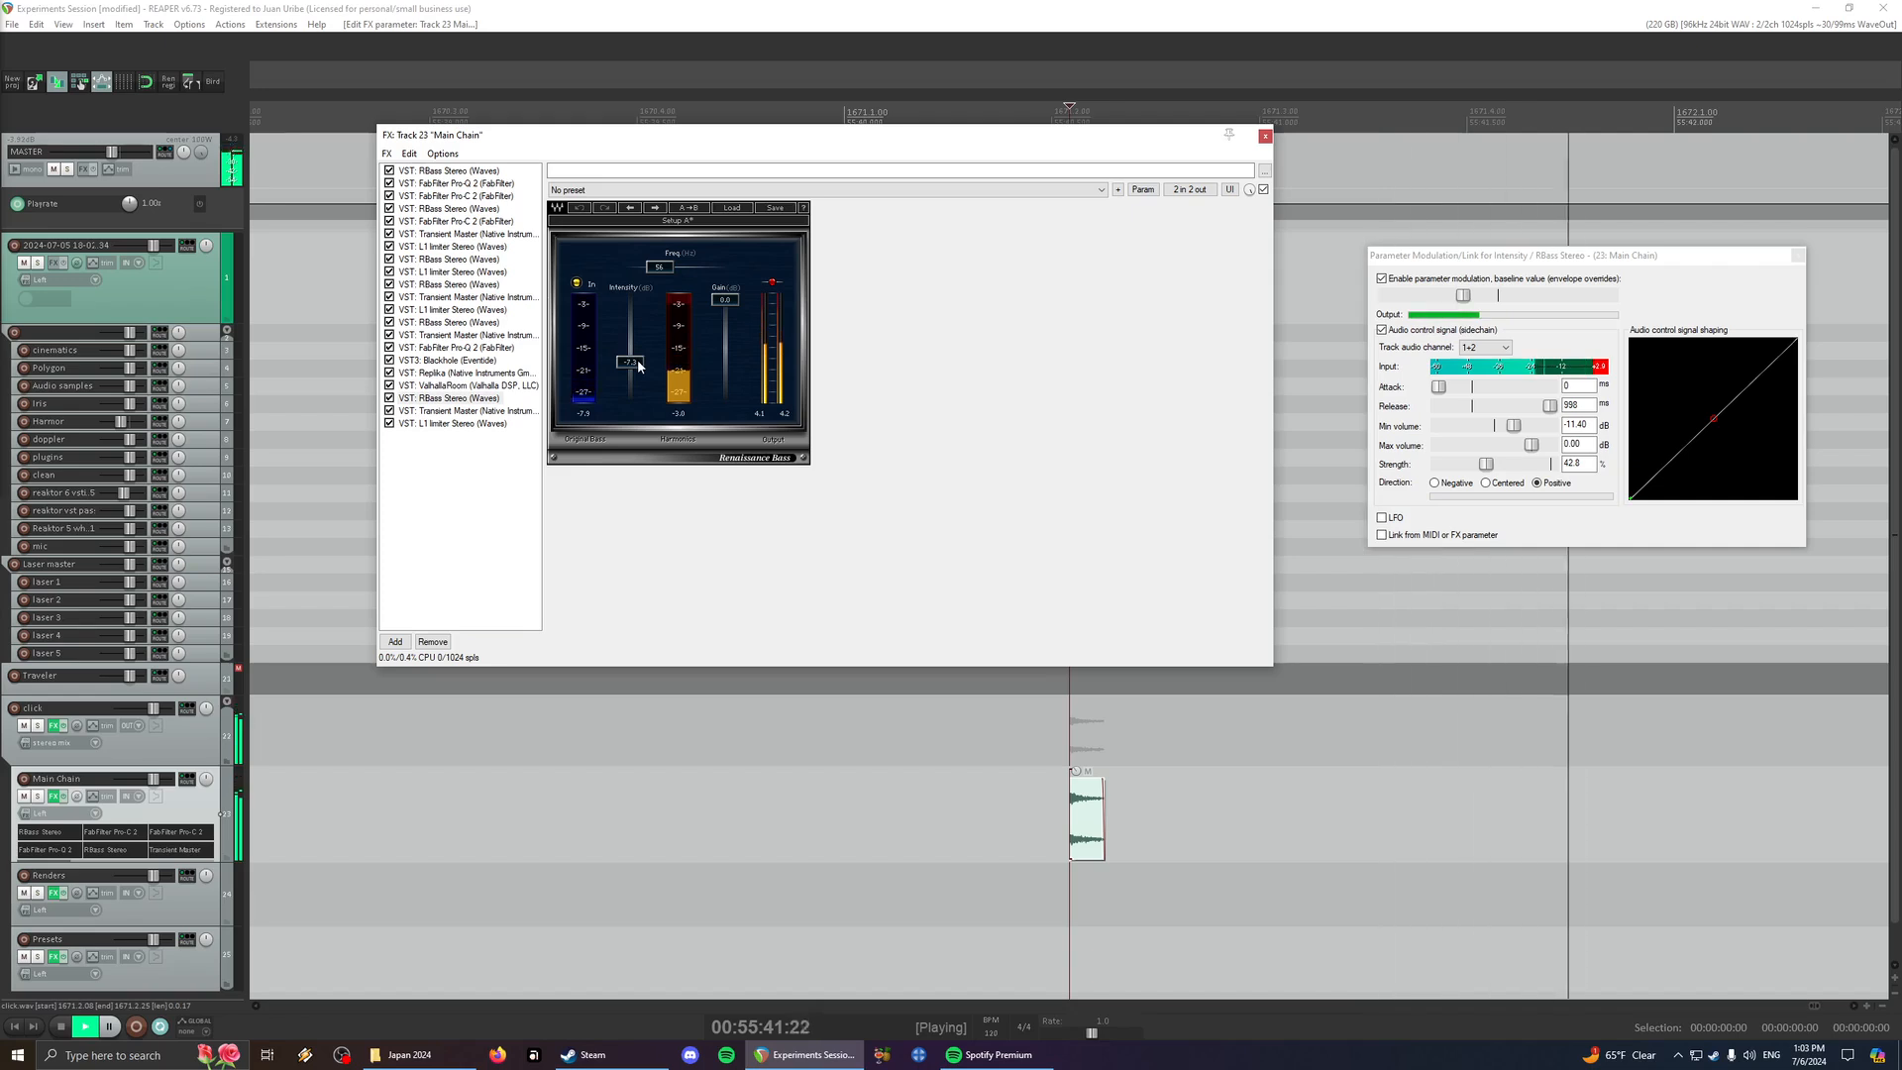
- Compare the click with the last RBass after ValhallaRoom bypassed and enabled, leaving both effects on
click(390, 387)
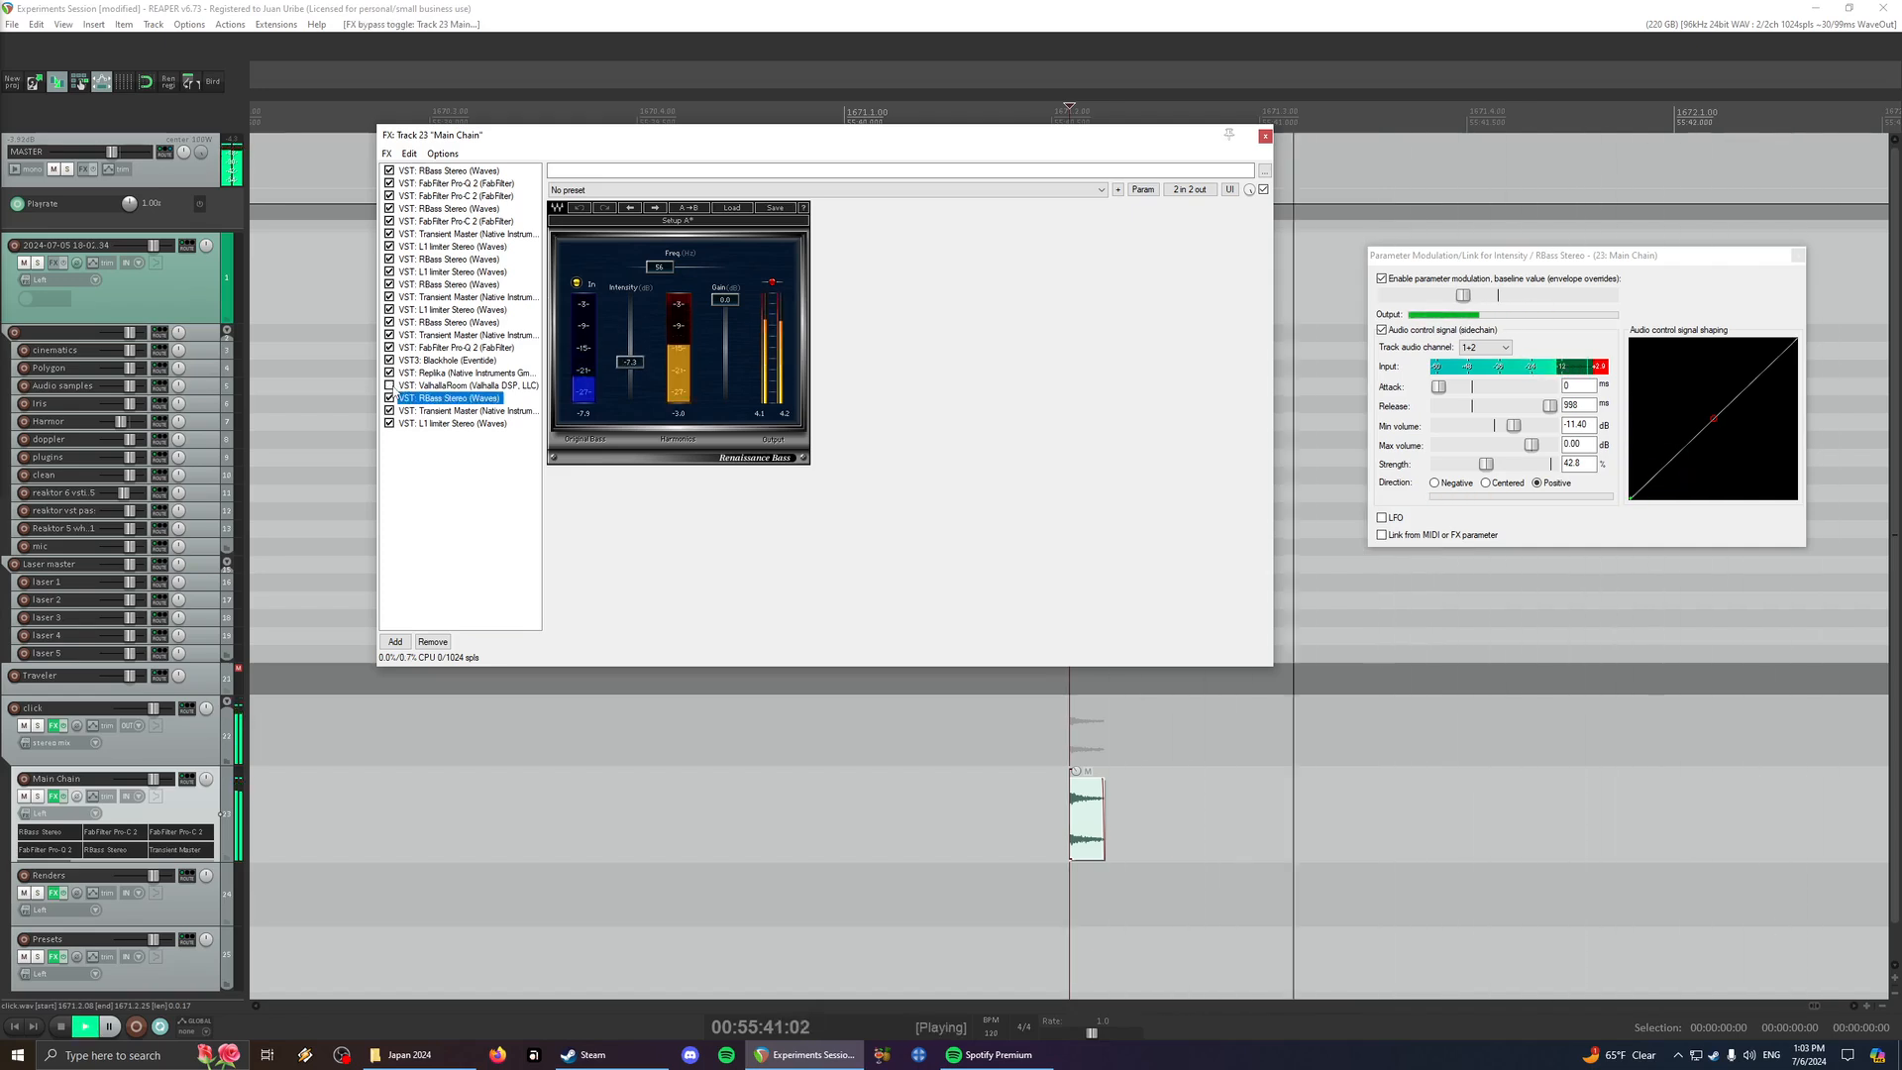
click(390, 386)
click(391, 398)
key(space)
key(space)
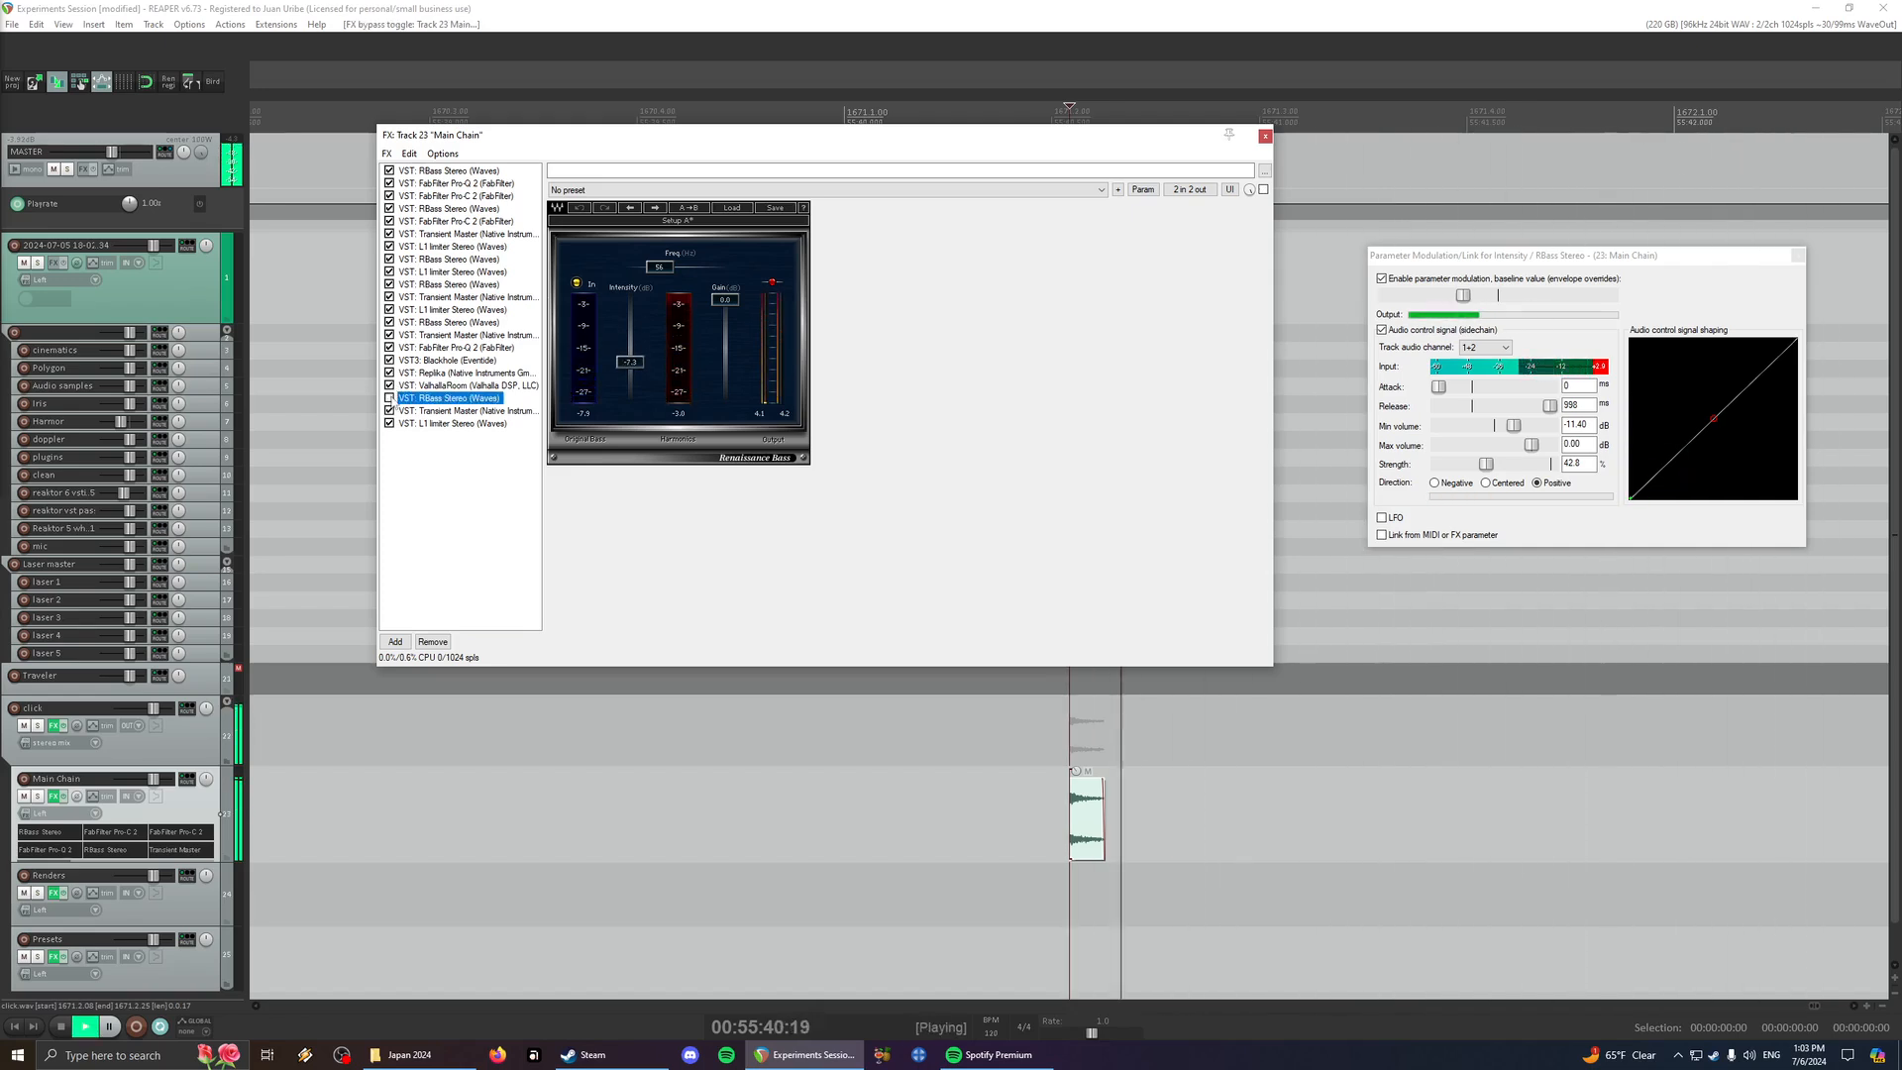
key(space)
click(391, 398)
key(space)
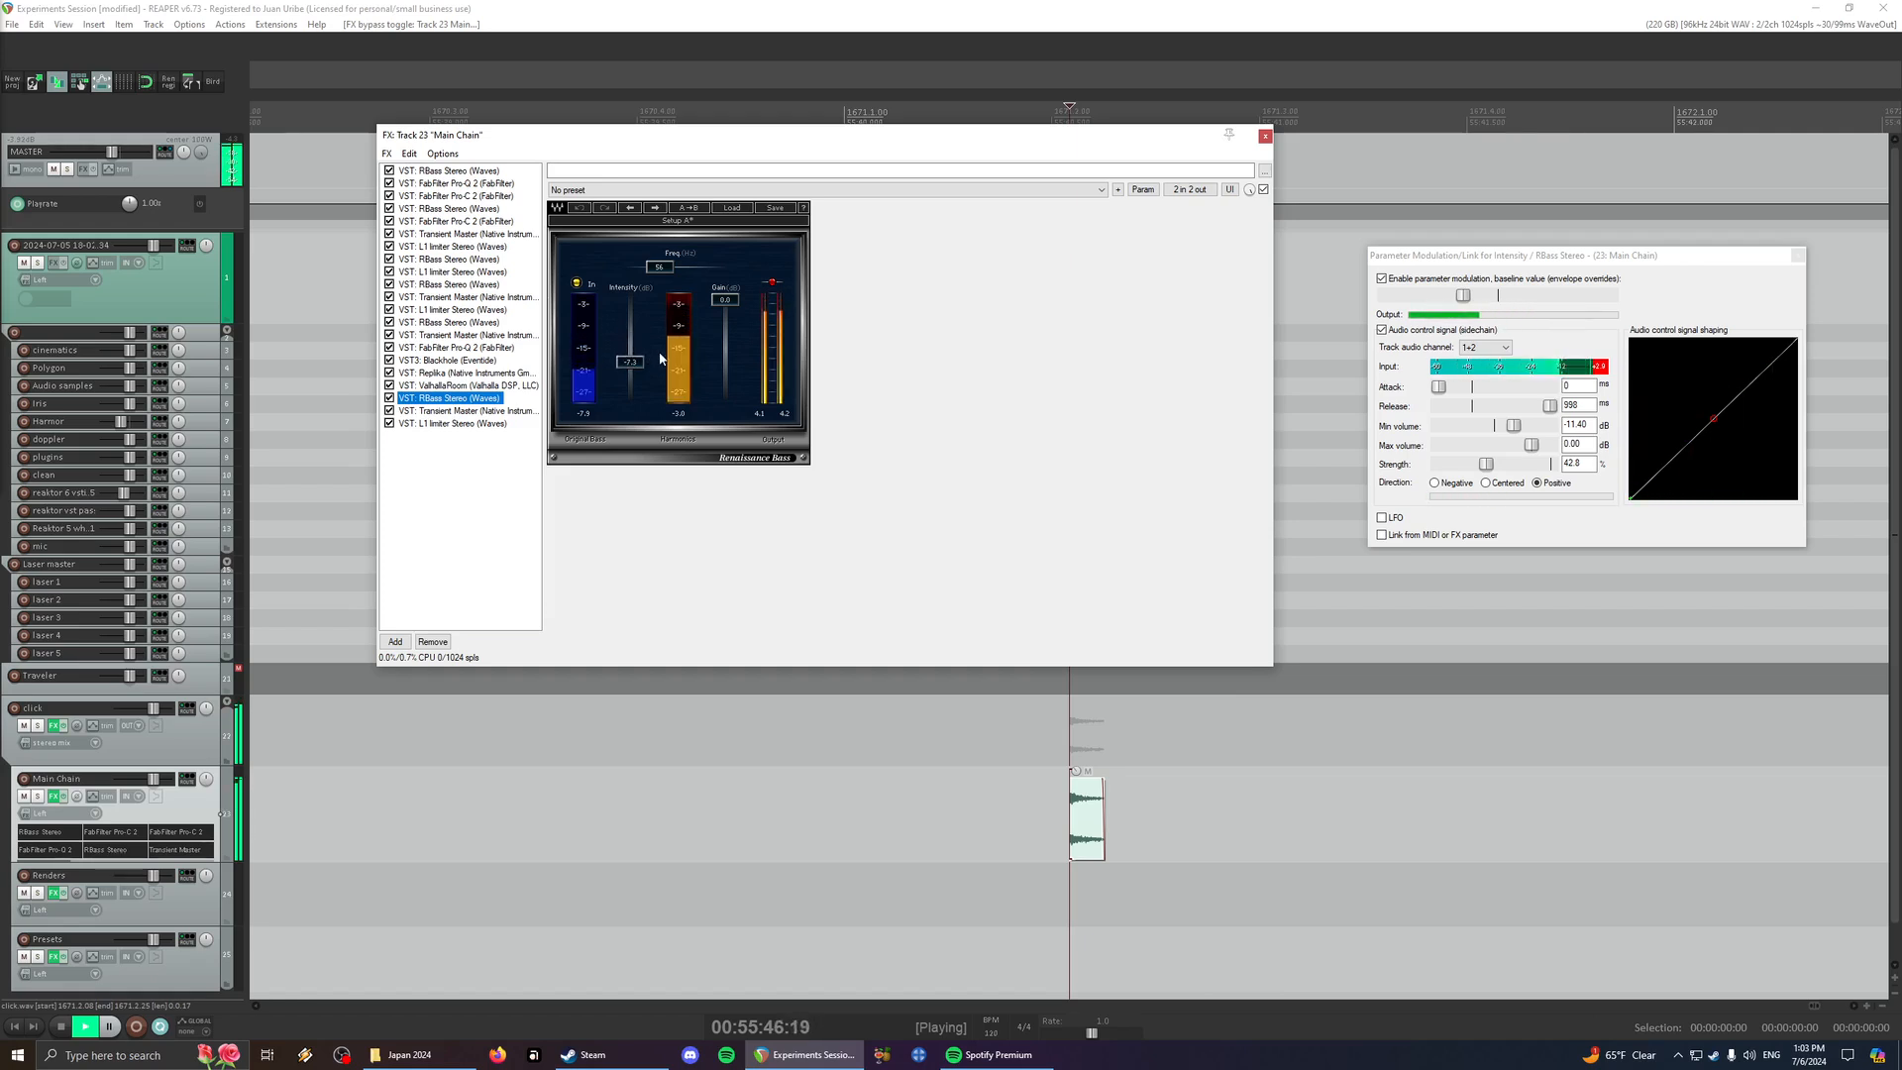
key(space)
click(389, 401)
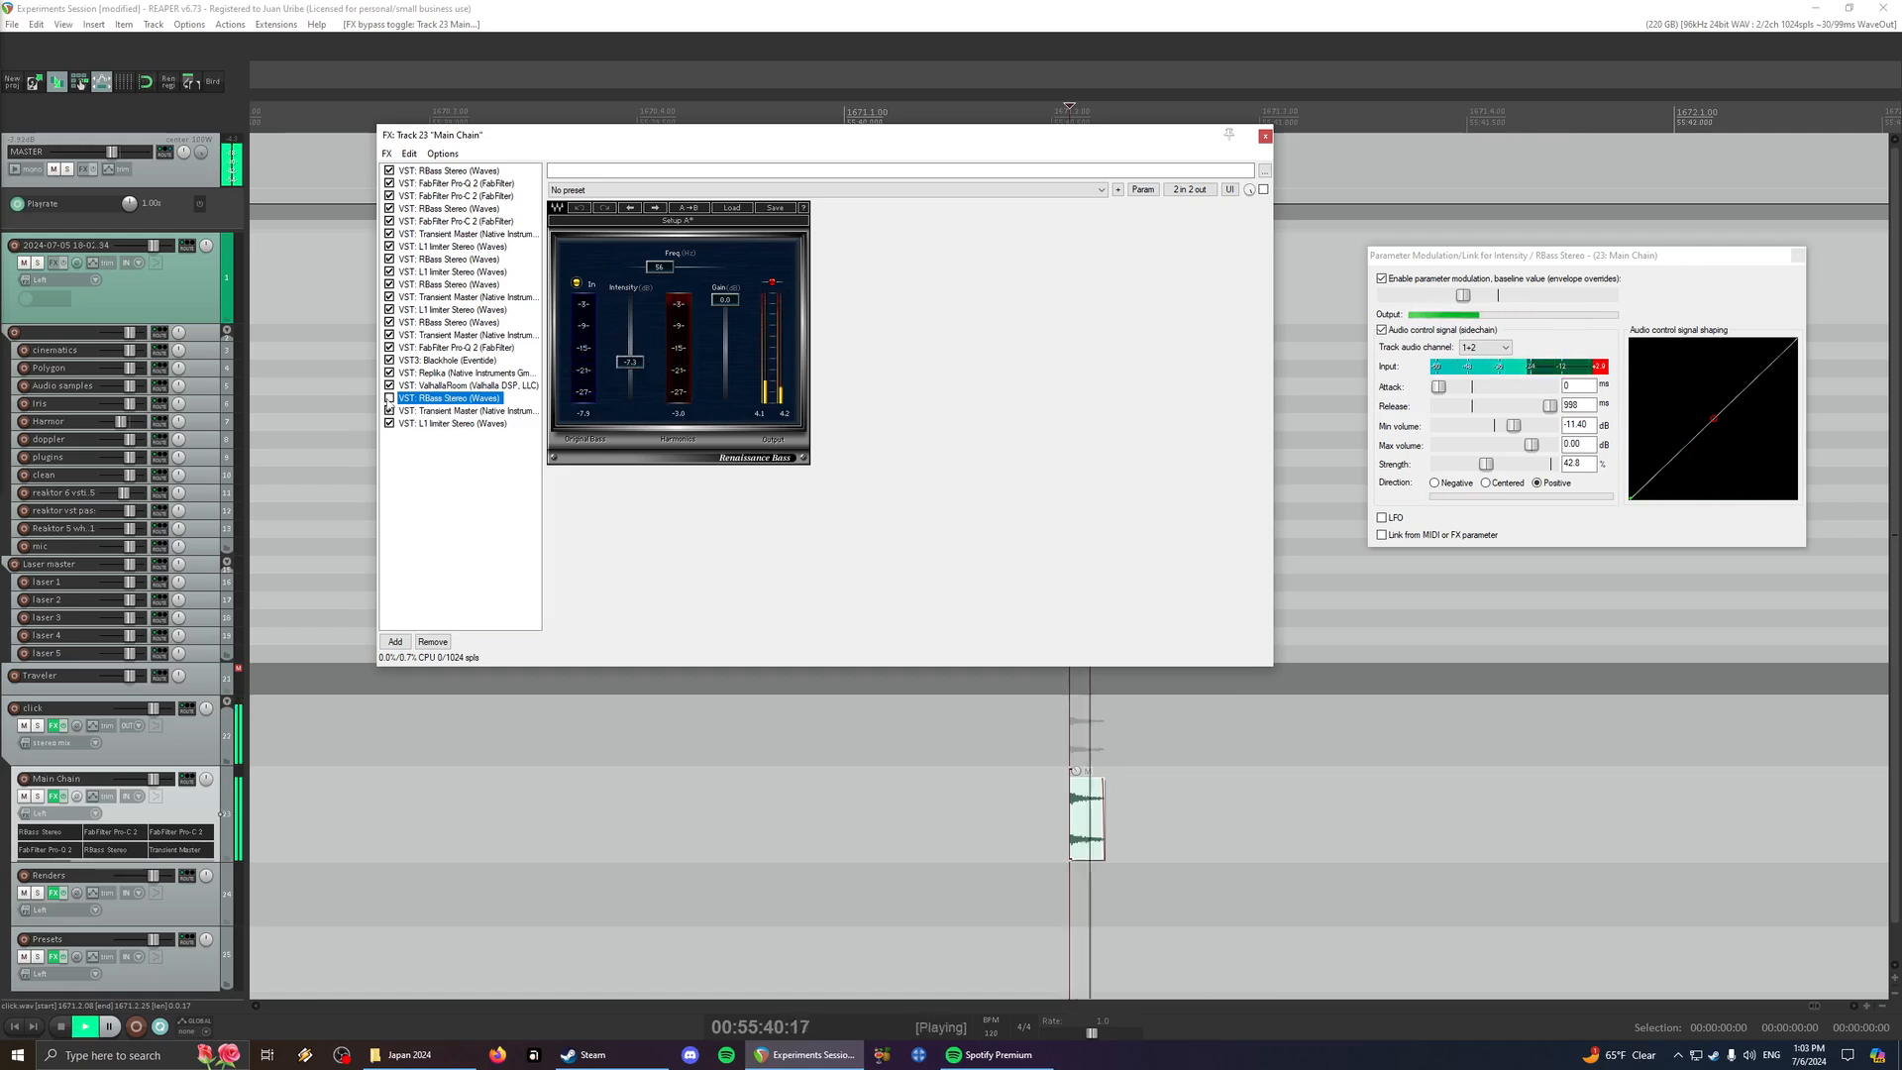
key(space)
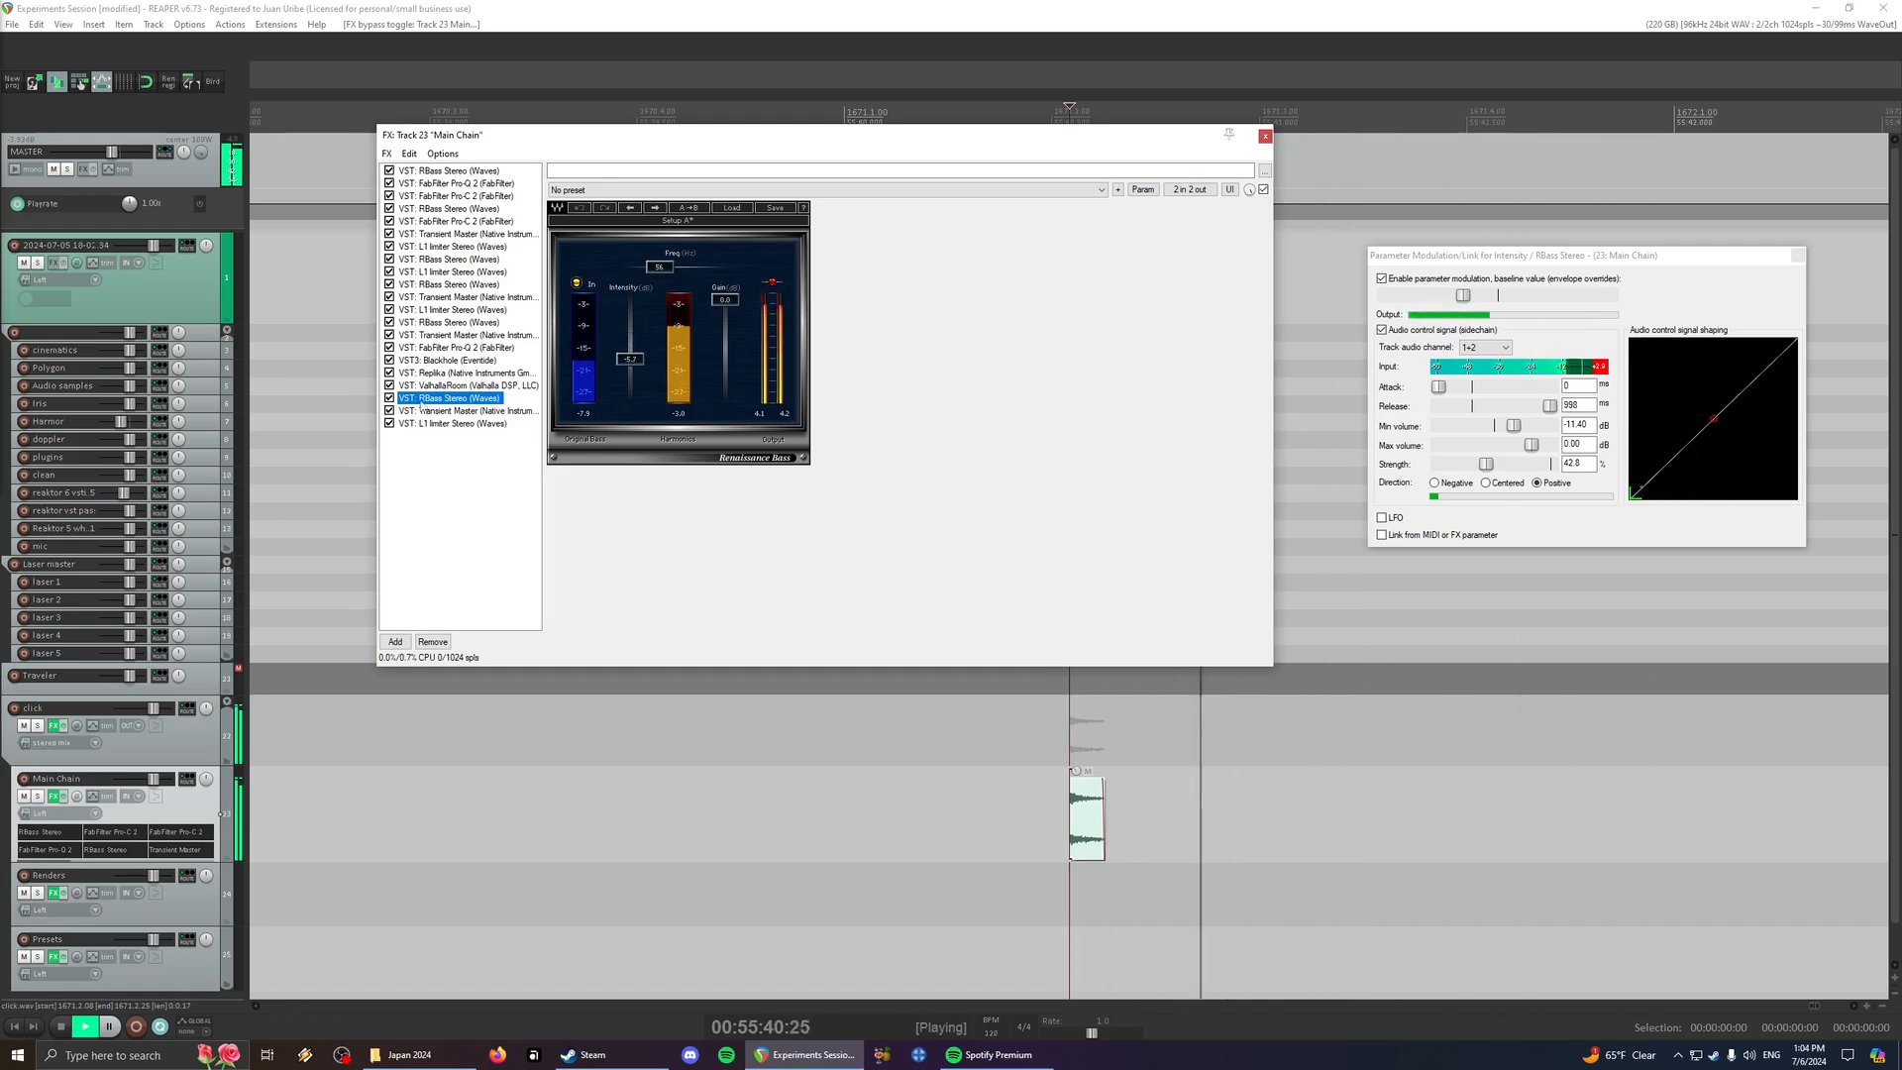
- Lower the click item's rate to 0.500 and play it from just before its start
scroll(1125, 788, up, 3)
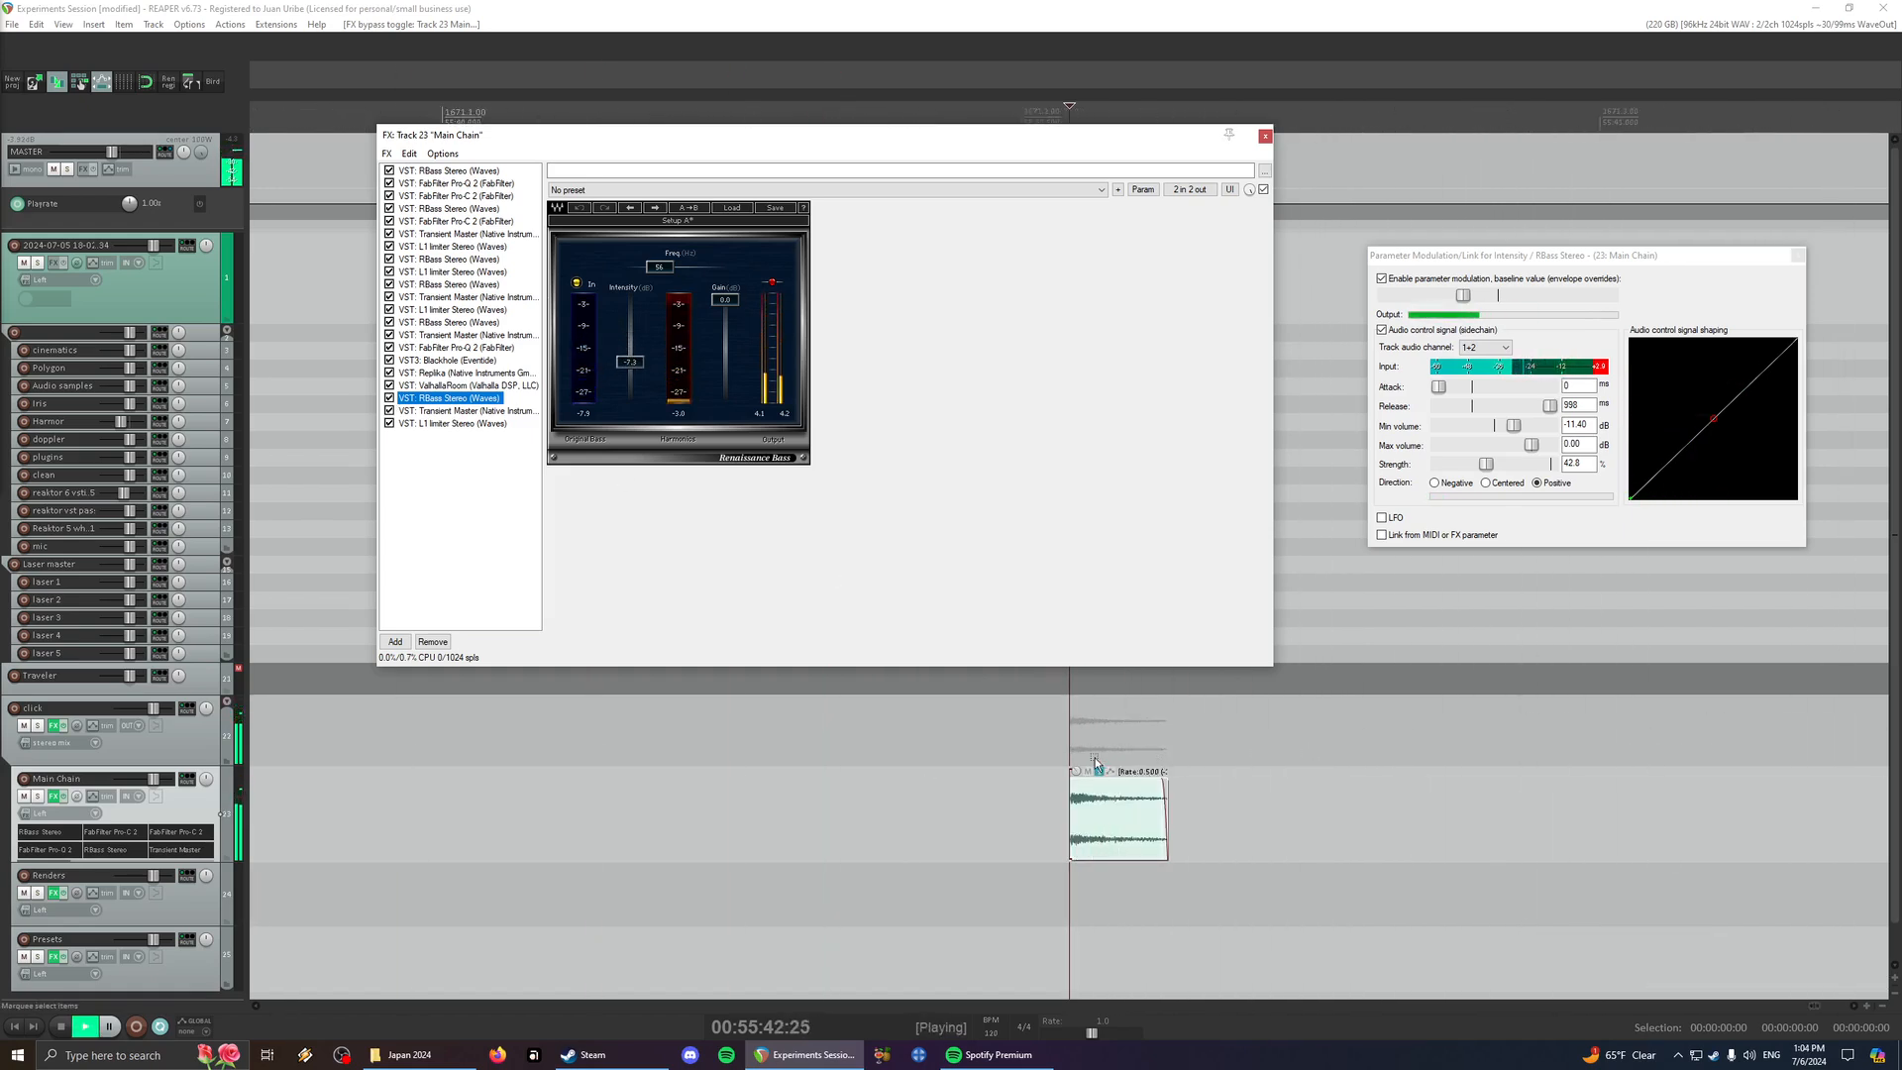
key(space)
click(1064, 741)
key(space)
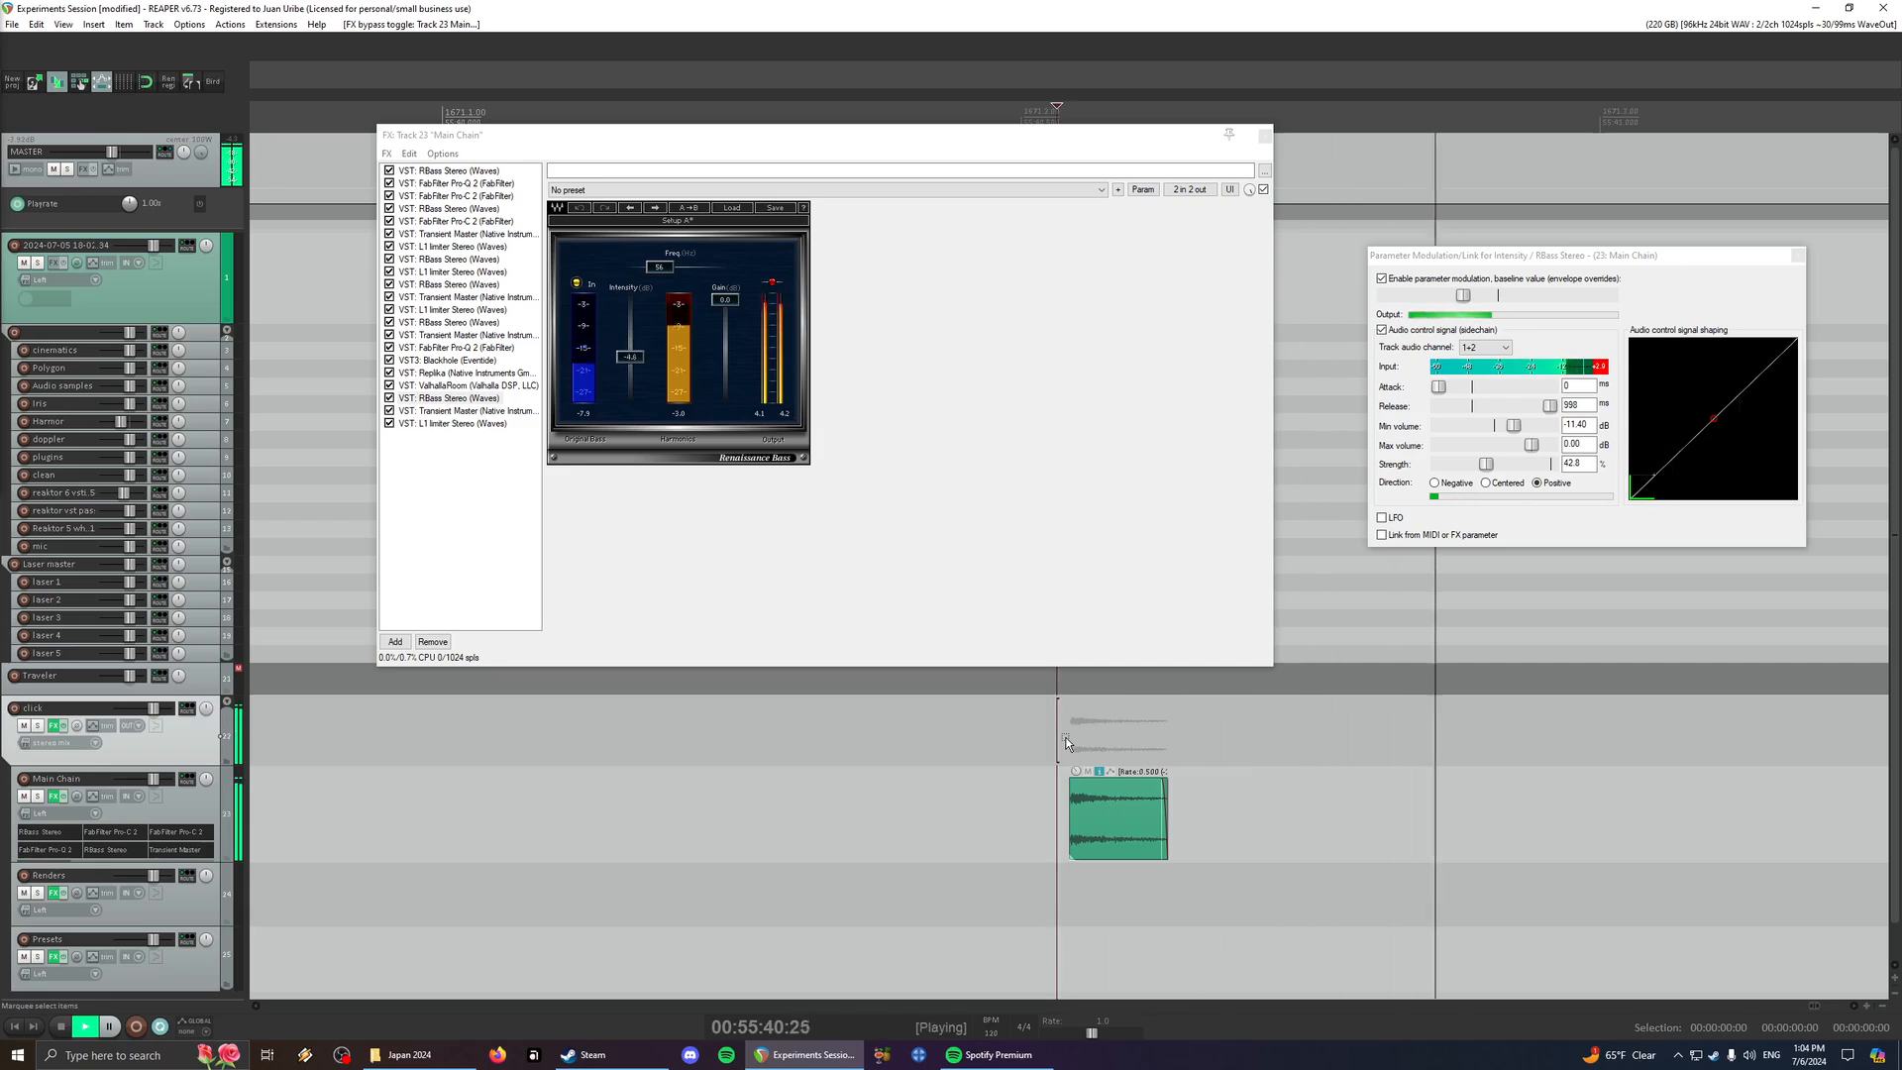
click(995, 751)
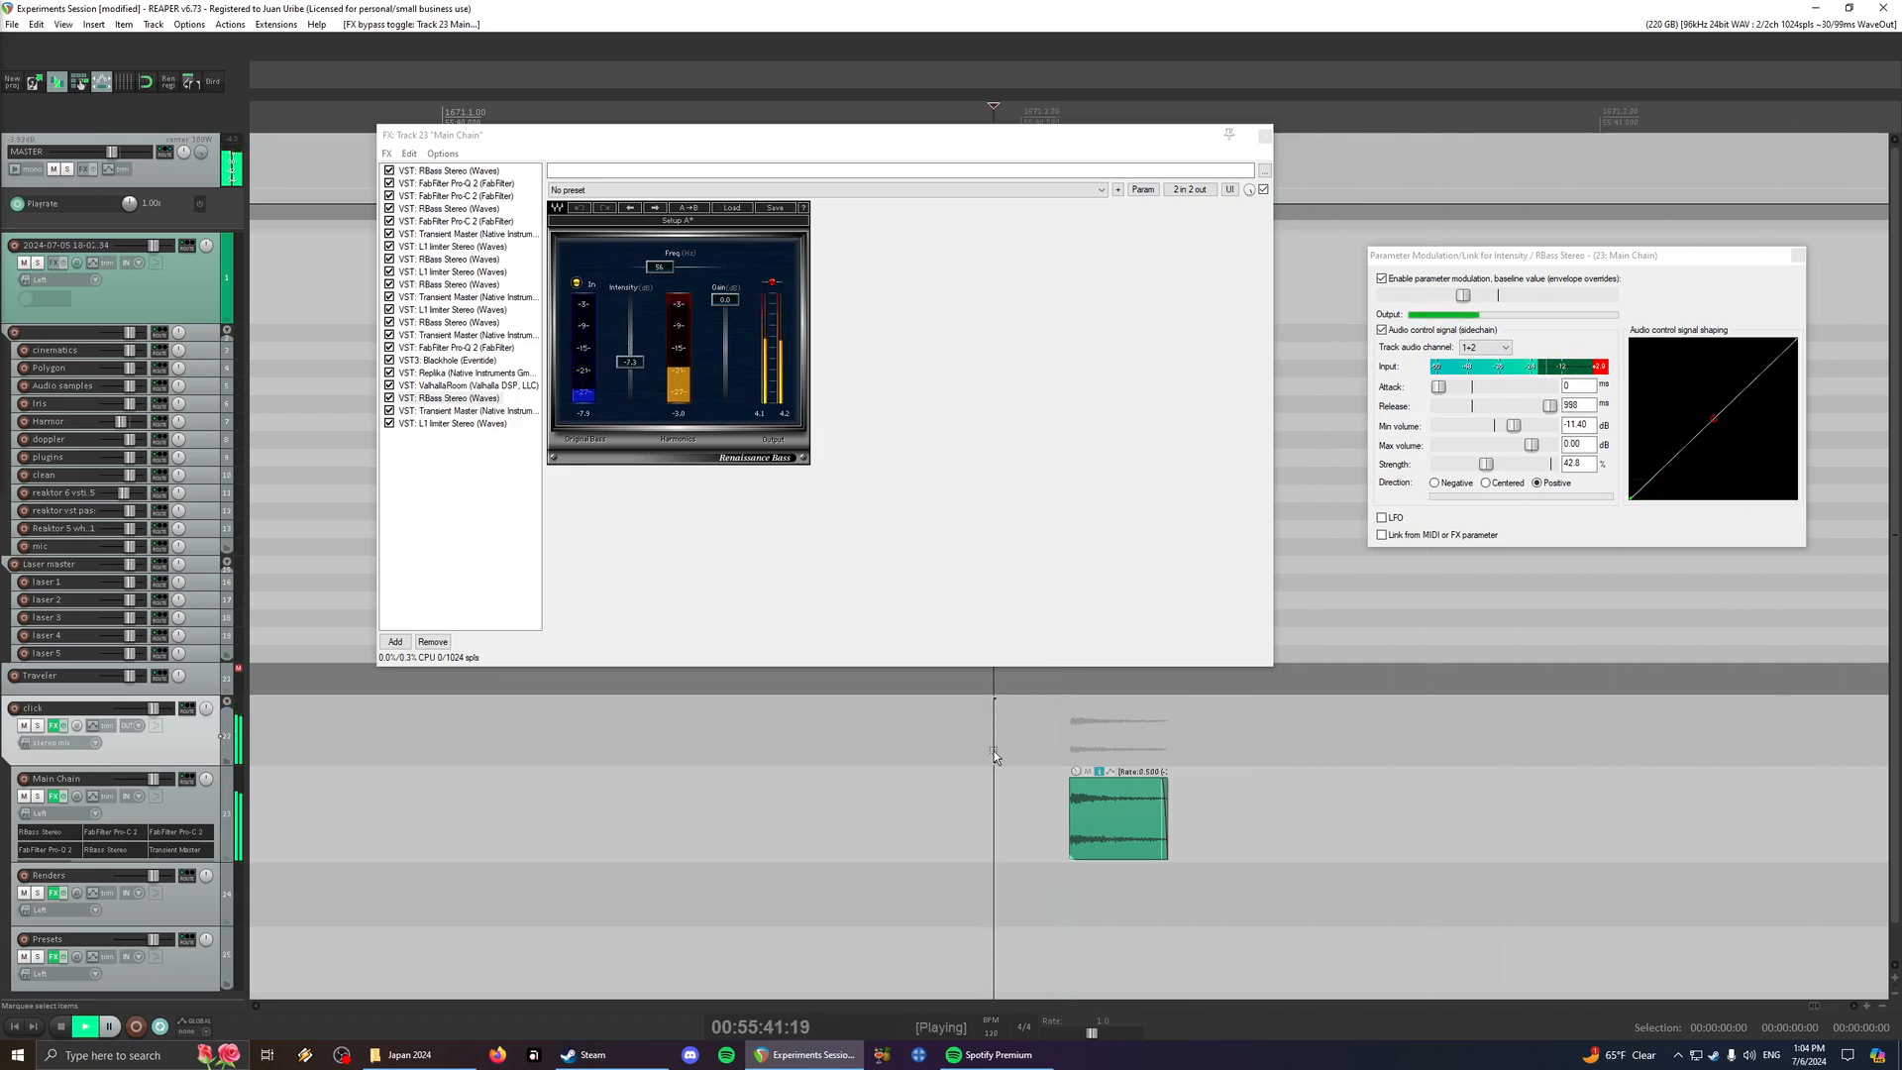
- Audition the click item again, lower its rate further, and listen to the result through the Main Chain effects
scroll(995, 751, down, 3)
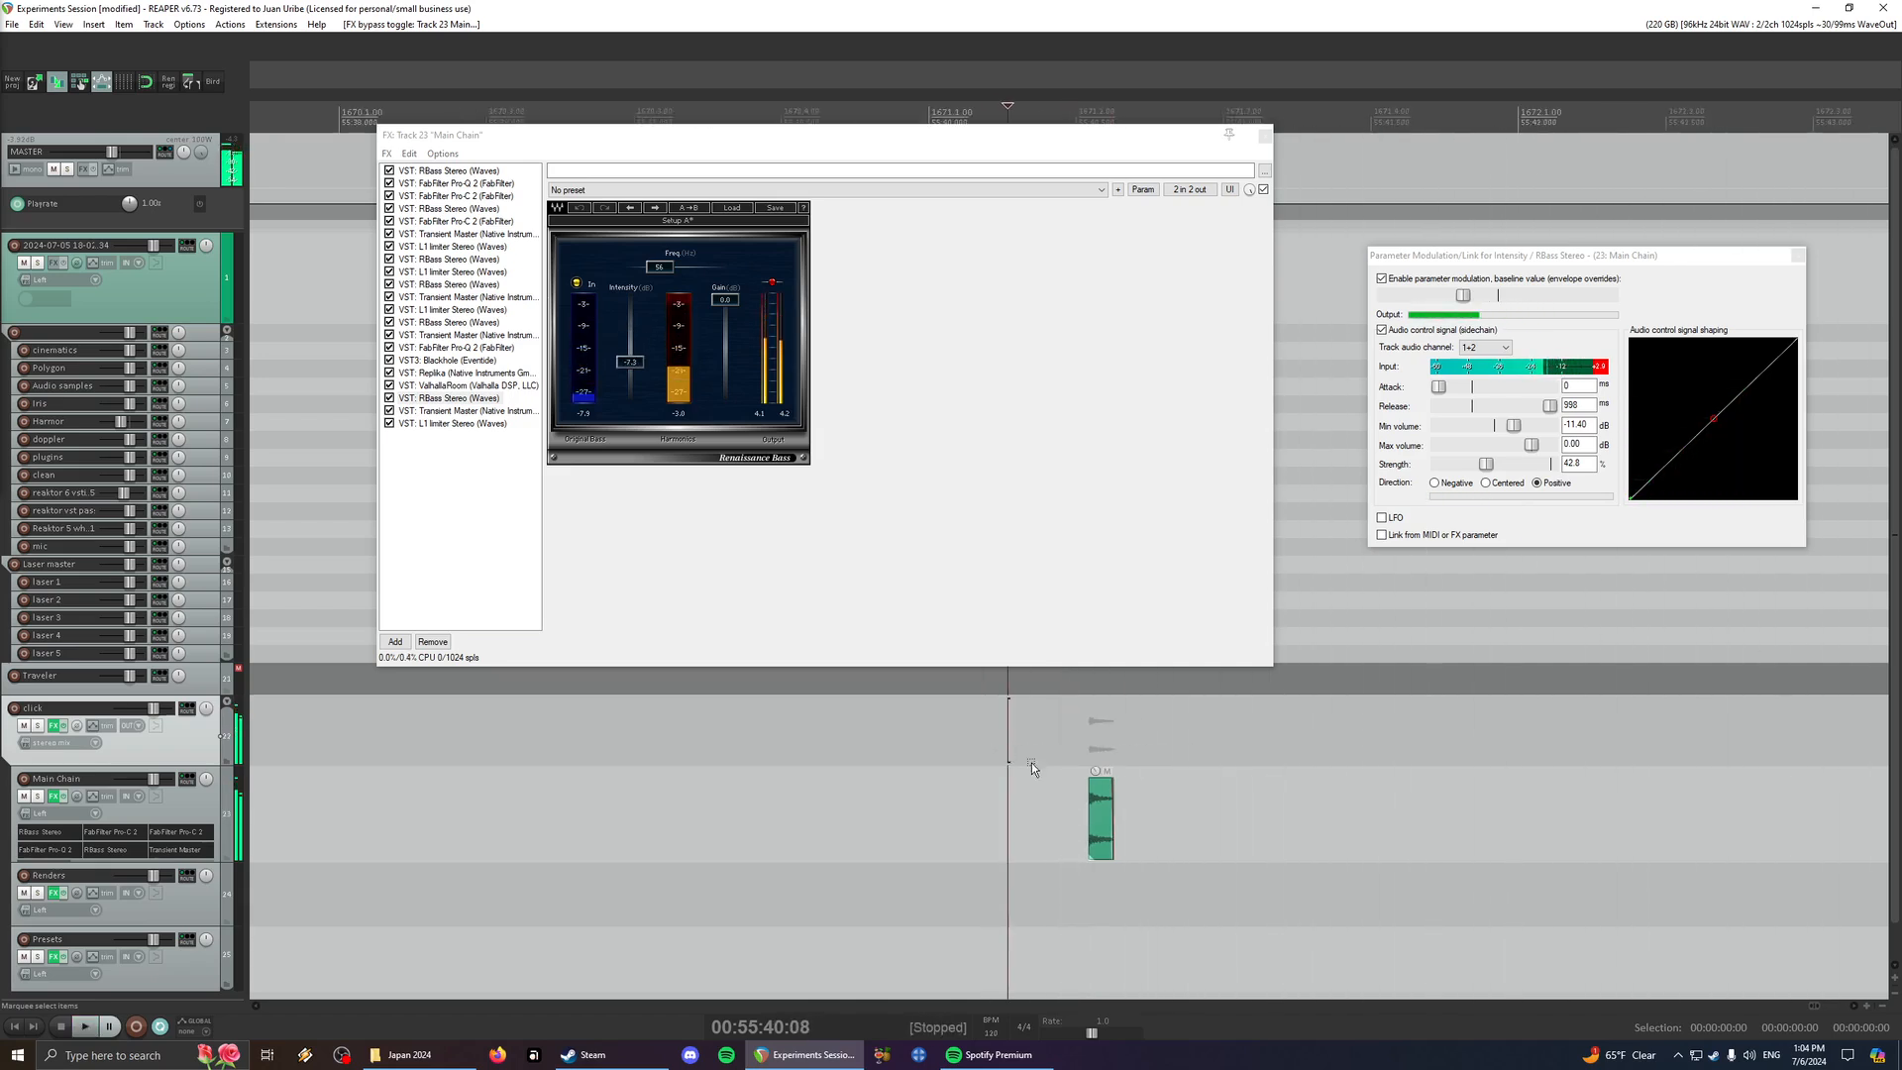
key(space)
scroll(1117, 854, up, 5)
key(space)
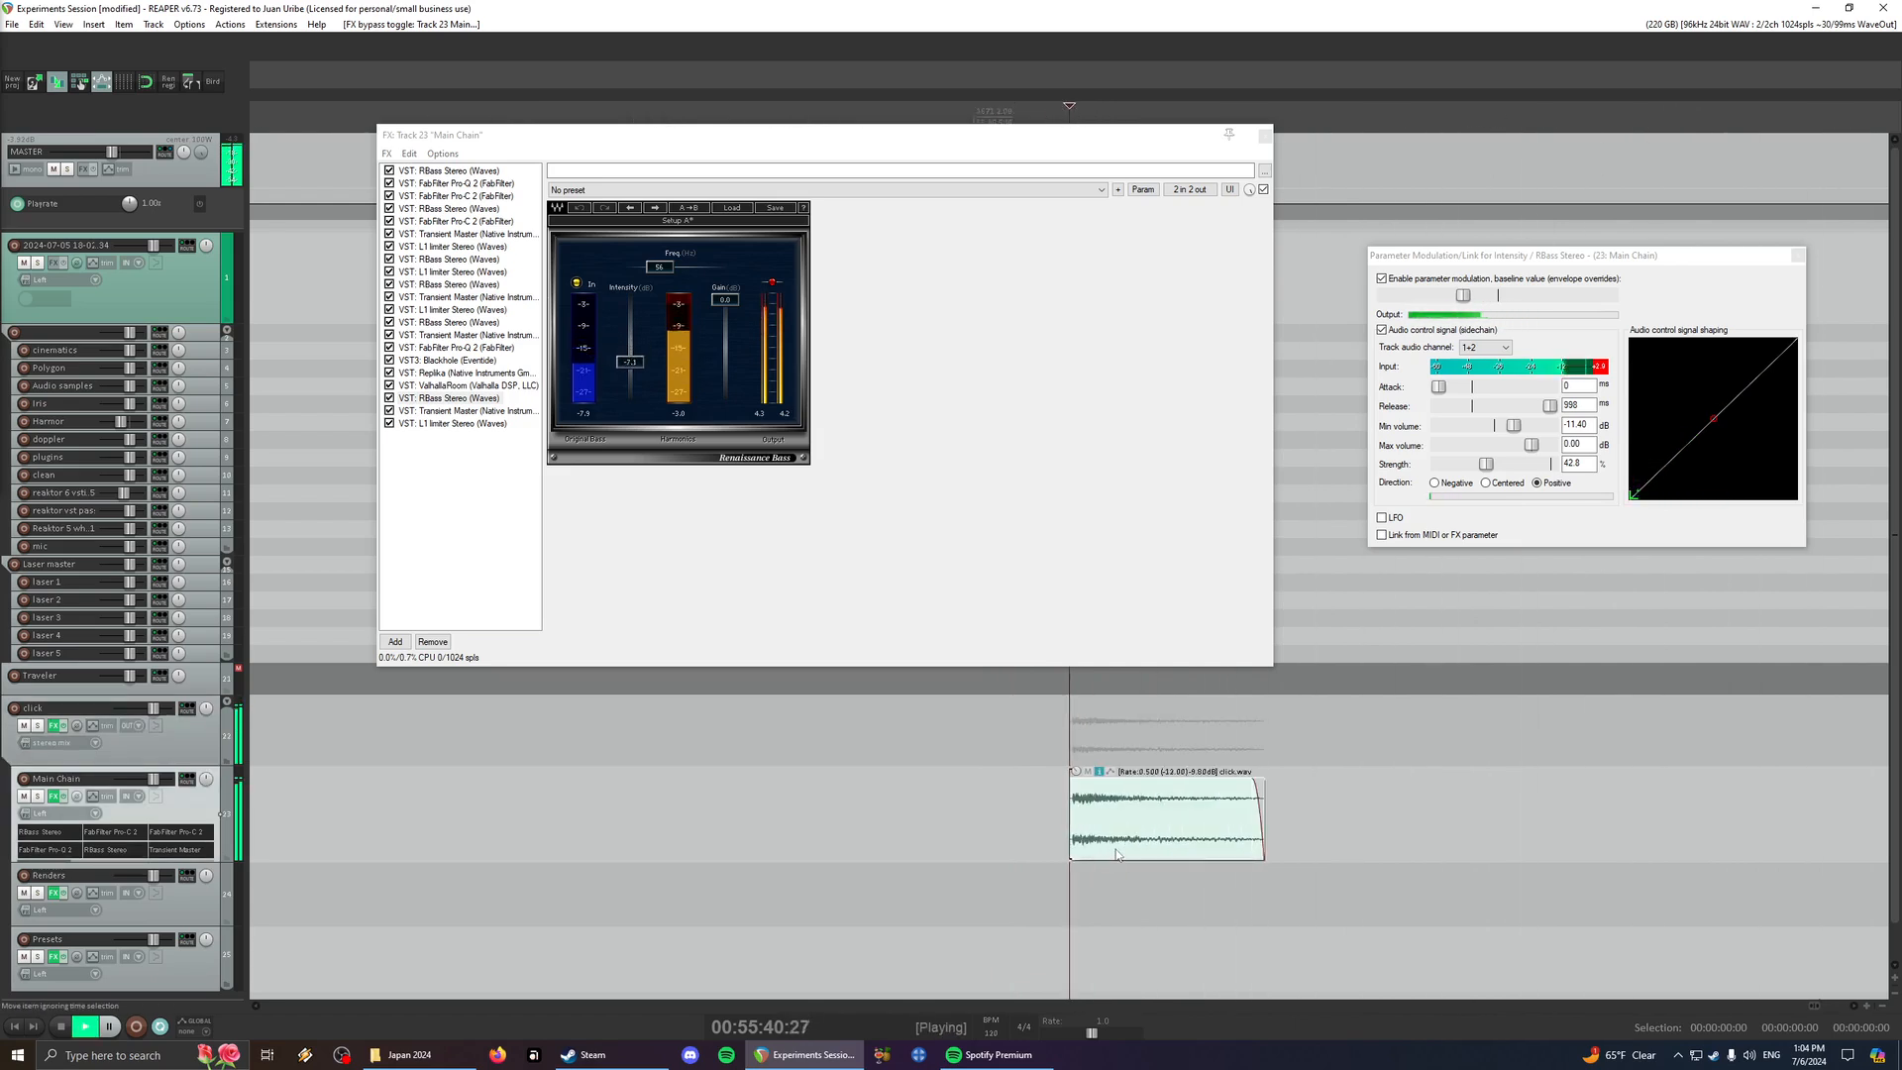
key(ctrl+alt+Down)
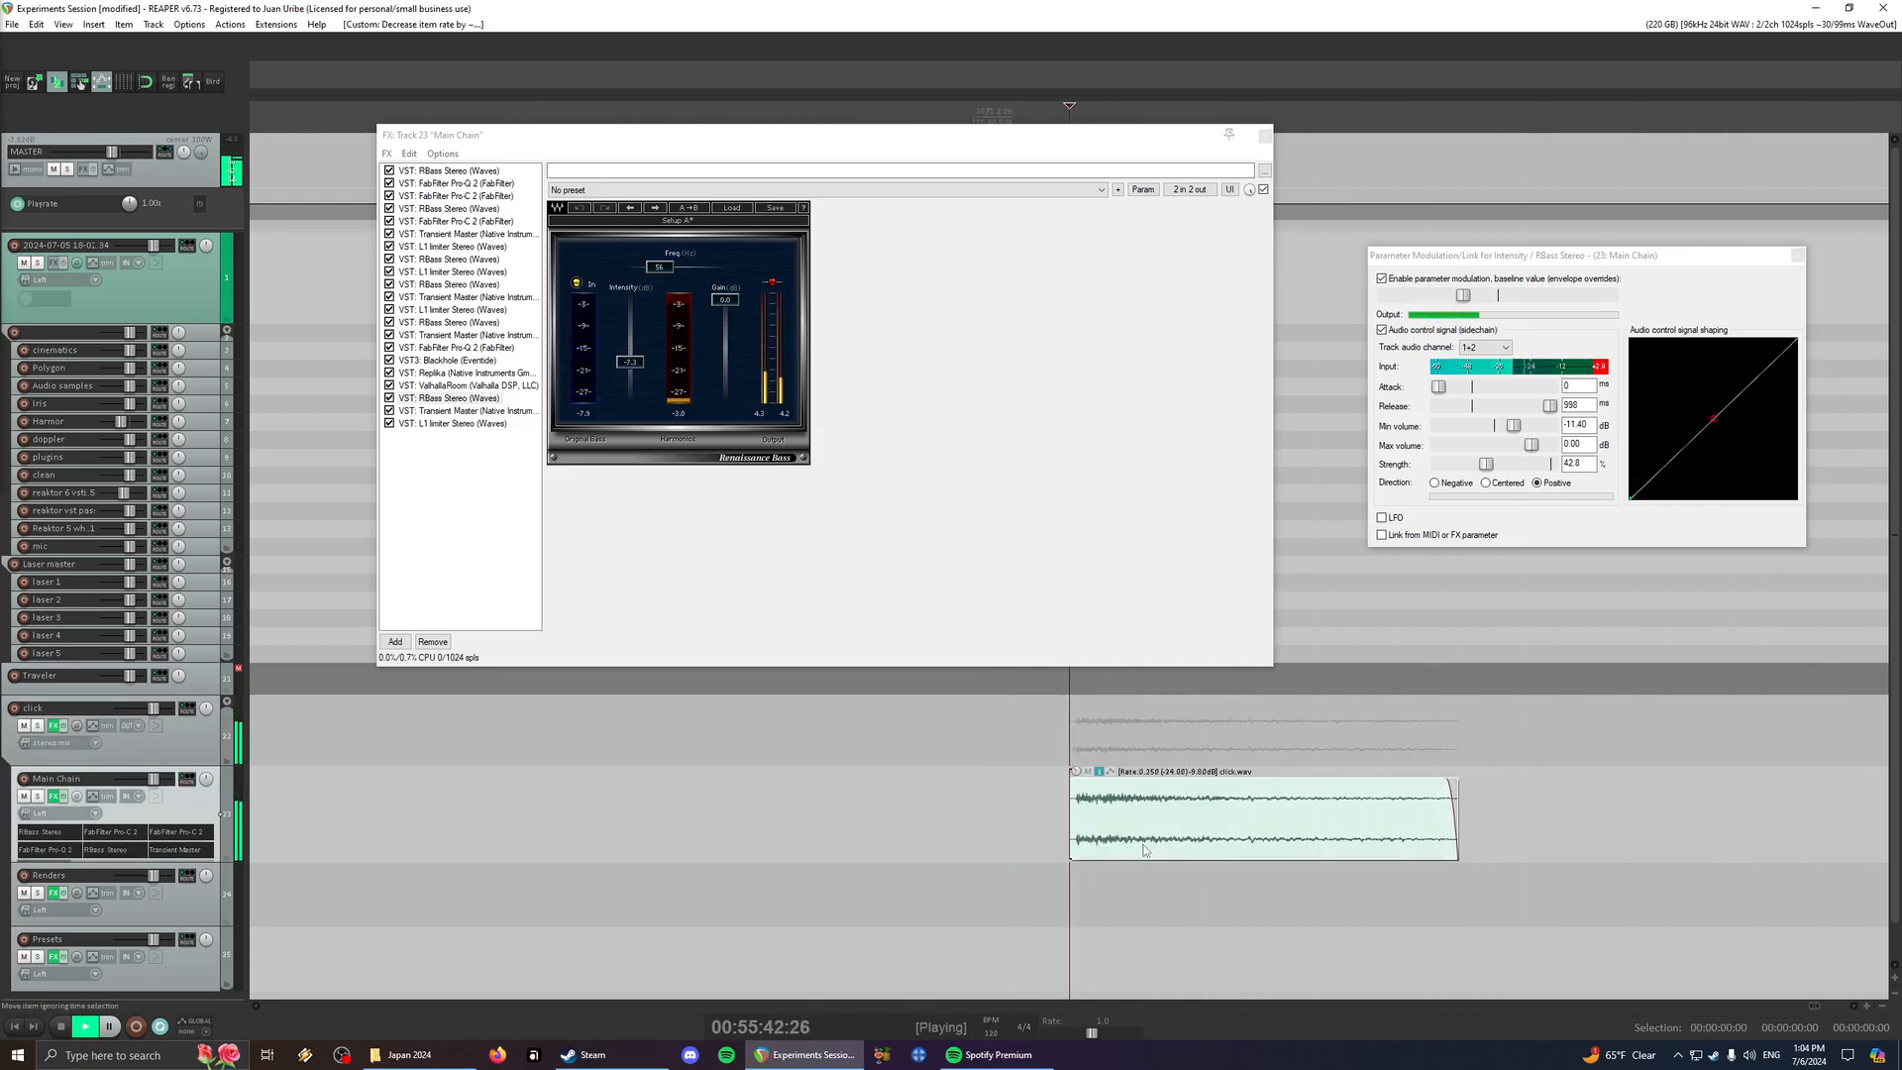
scroll(1144, 850, down, 5)
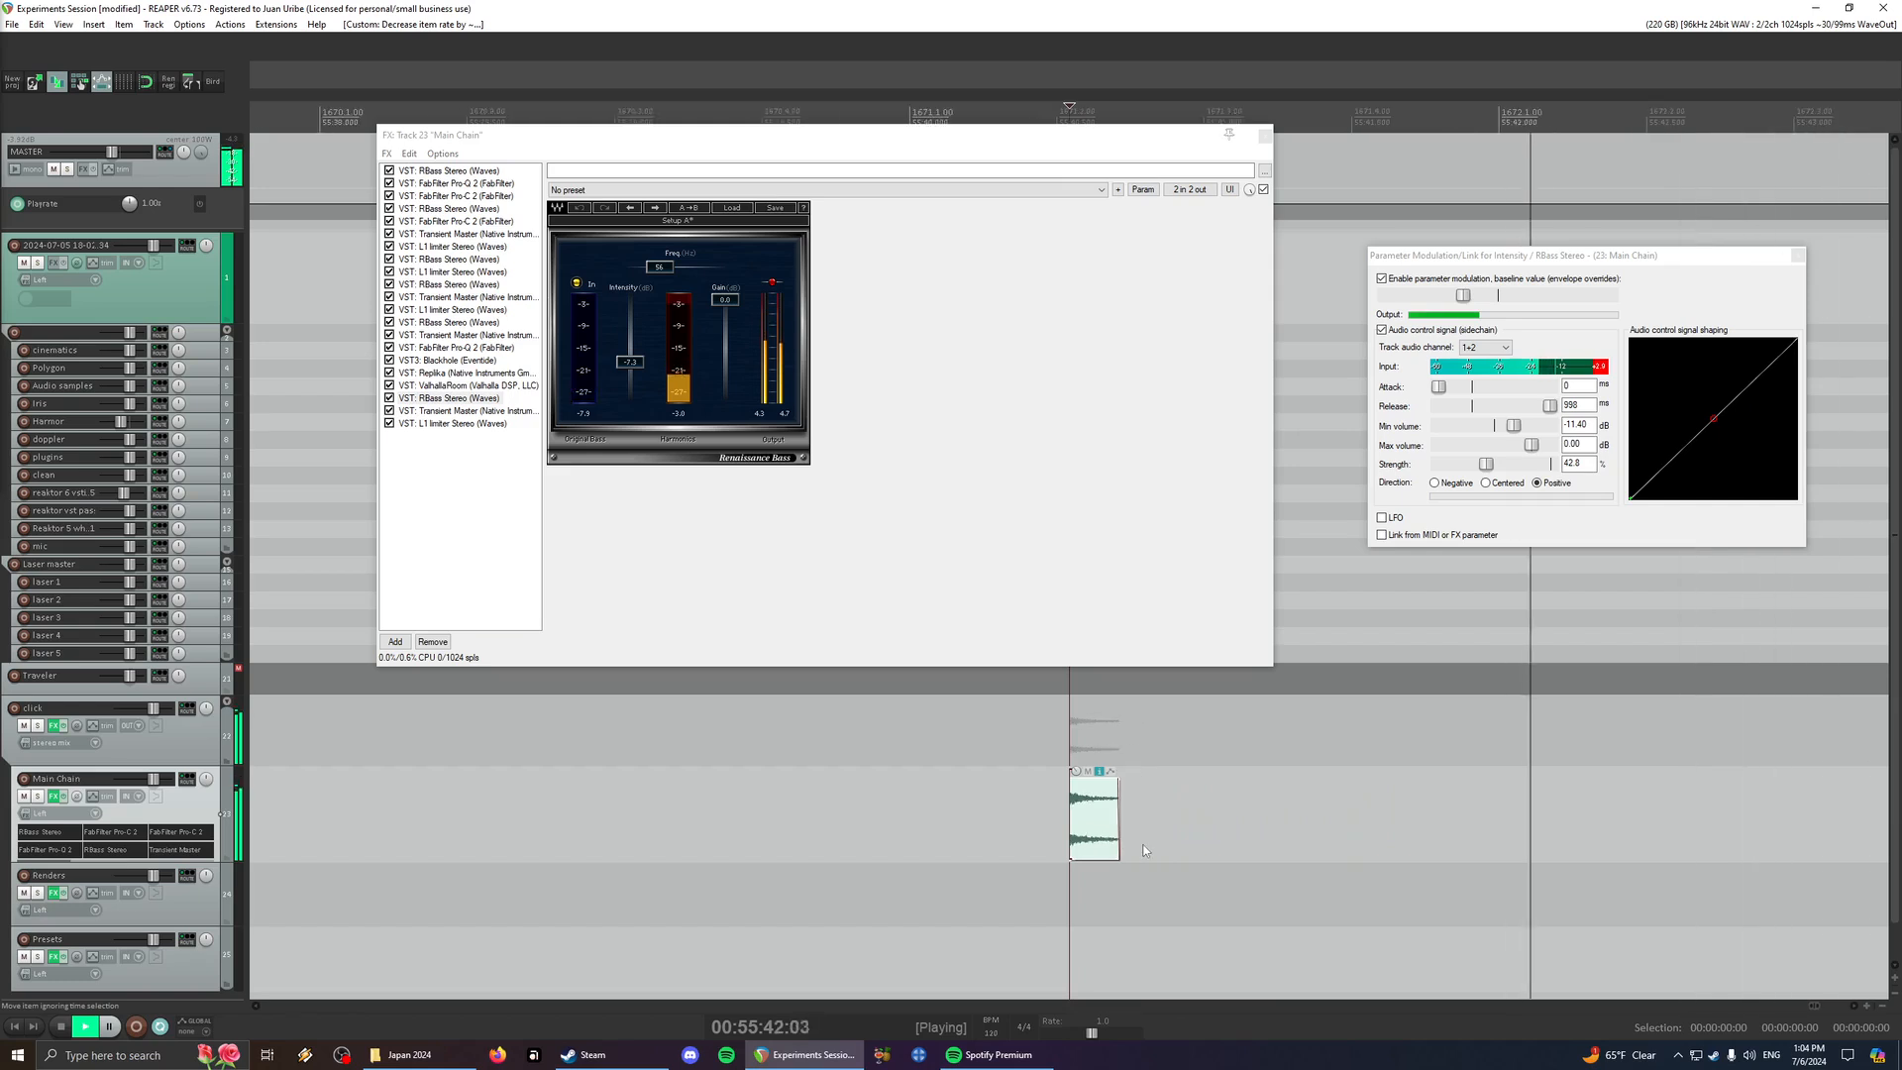
- Shorten the click item from its end to about half its length, raise its rate, and play it
mouse_move(1118, 819)
mouse_down()
mouse_move(1223, 818)
mouse_move(1092, 815)
mouse_up()
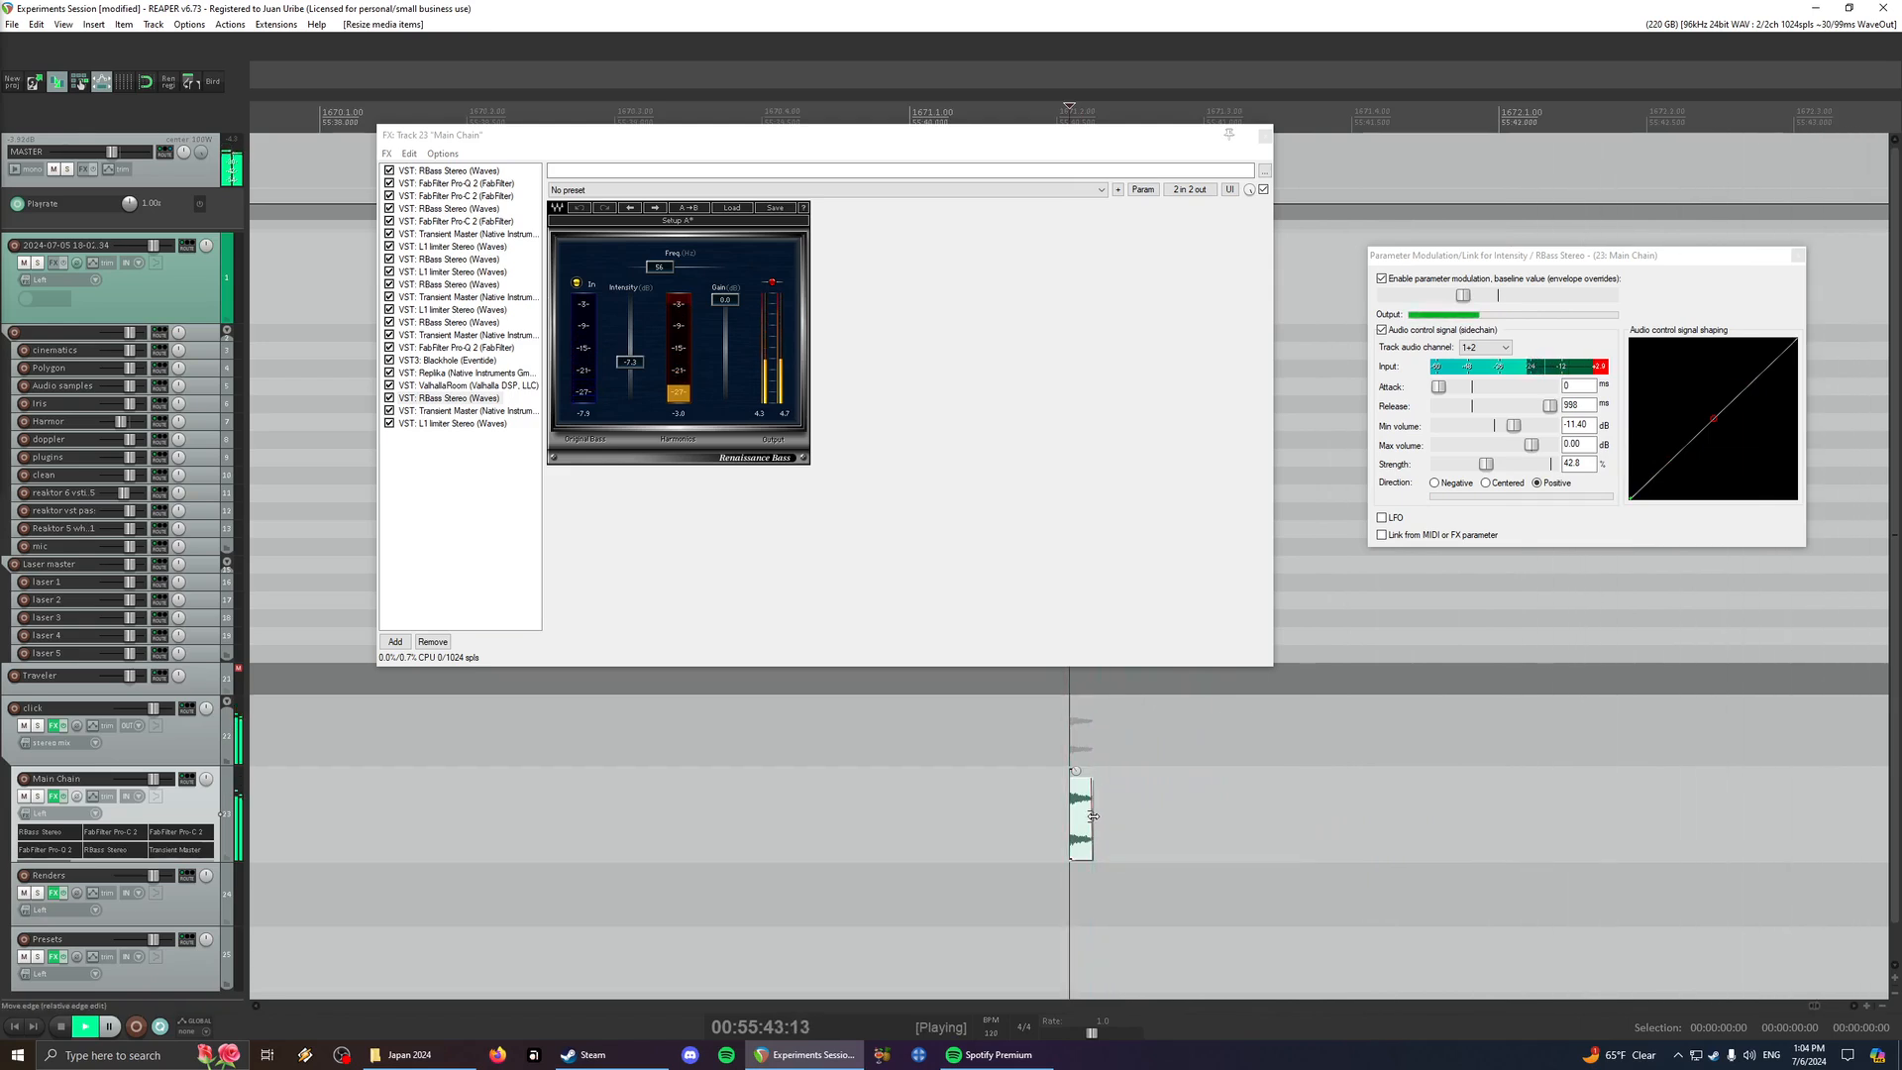
scroll(1093, 815, up, 4)
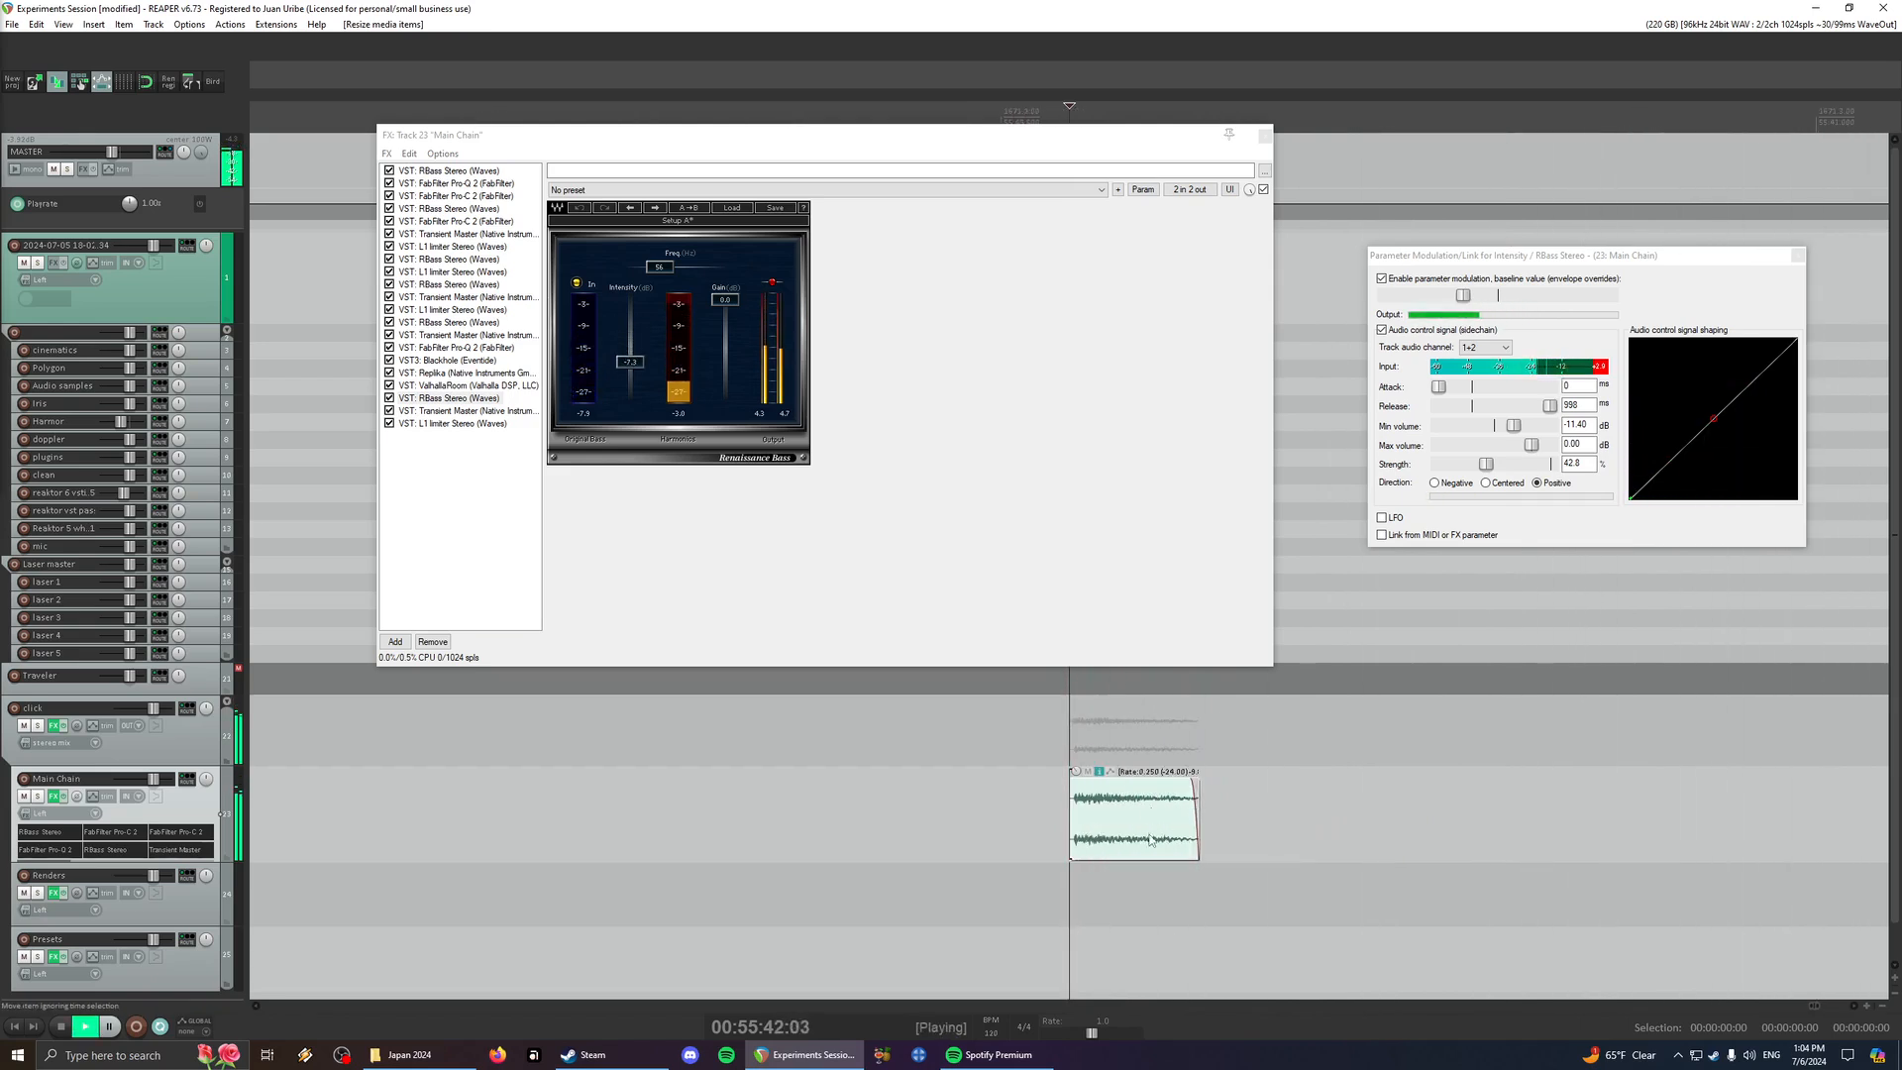
key(shift+0)
key(shift+0)
key(space)
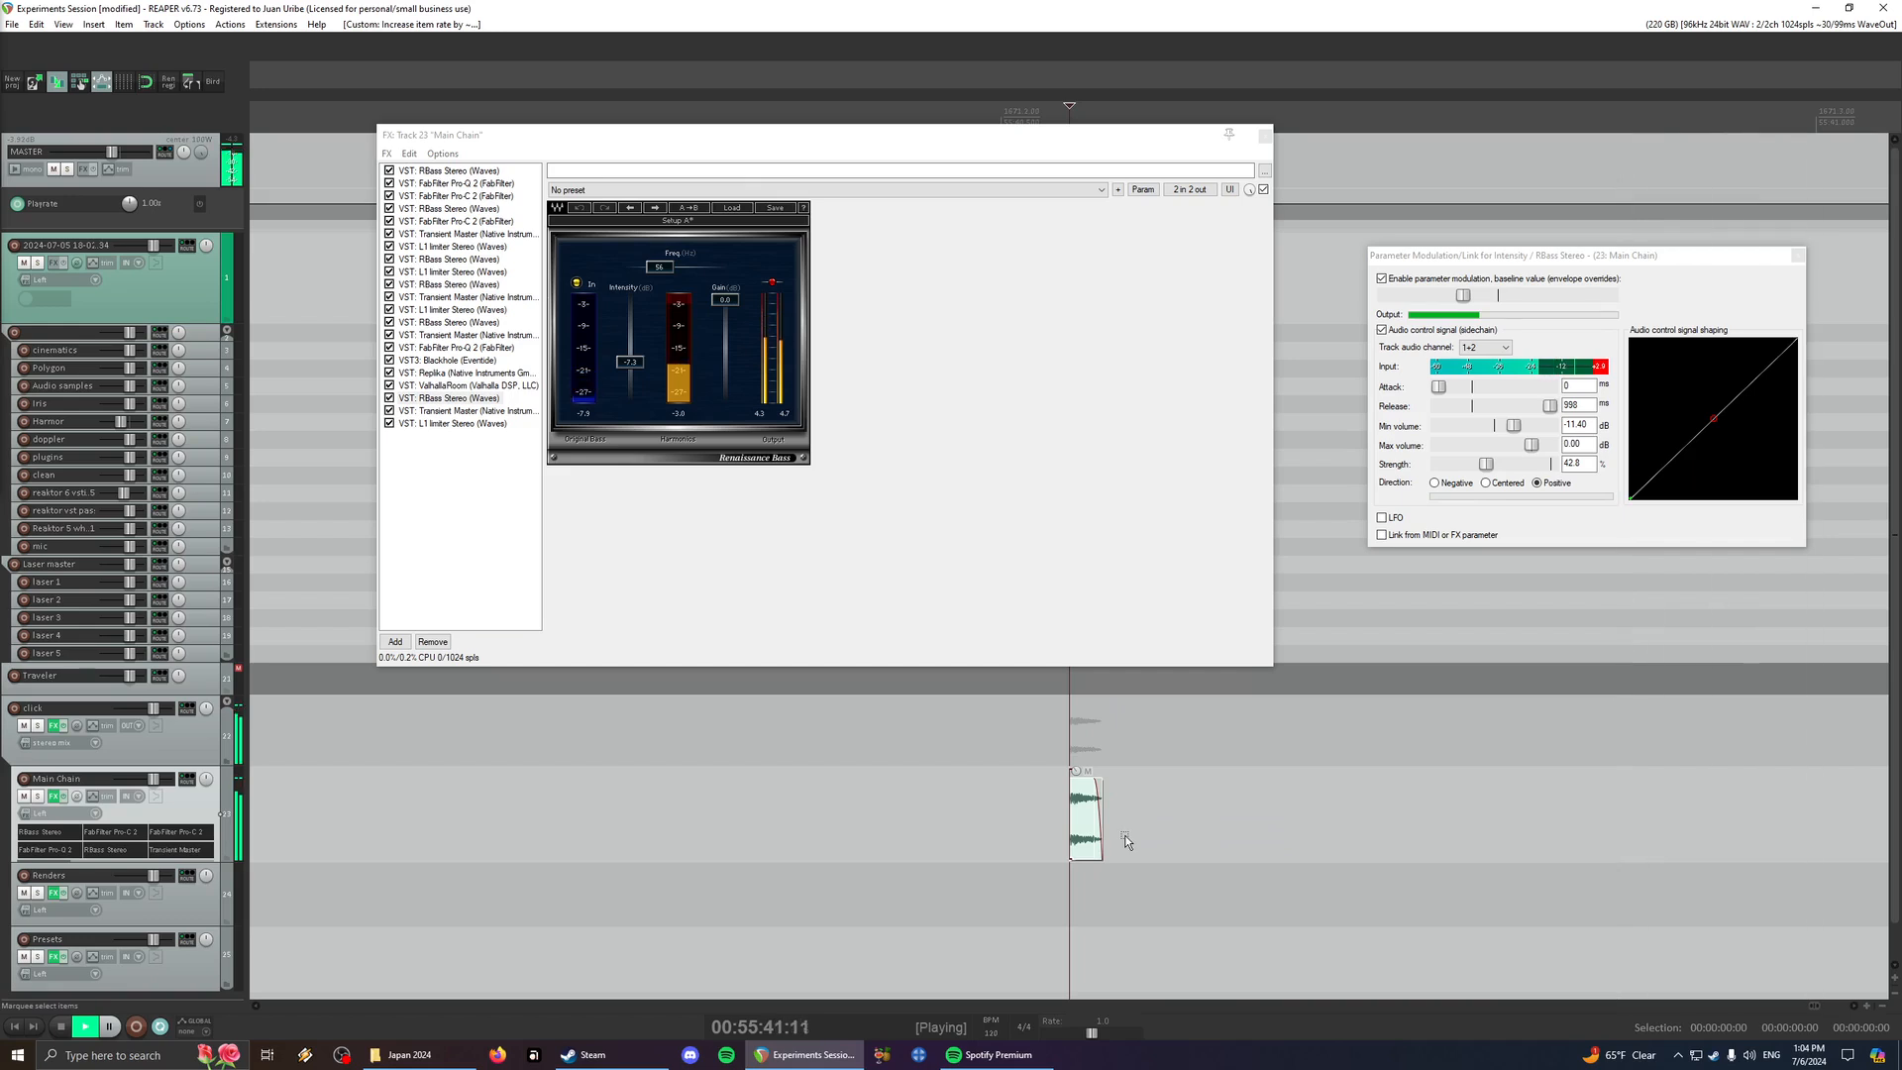
- Raise Blackhole's Size to 96 while playing the shortened click
click(448, 359)
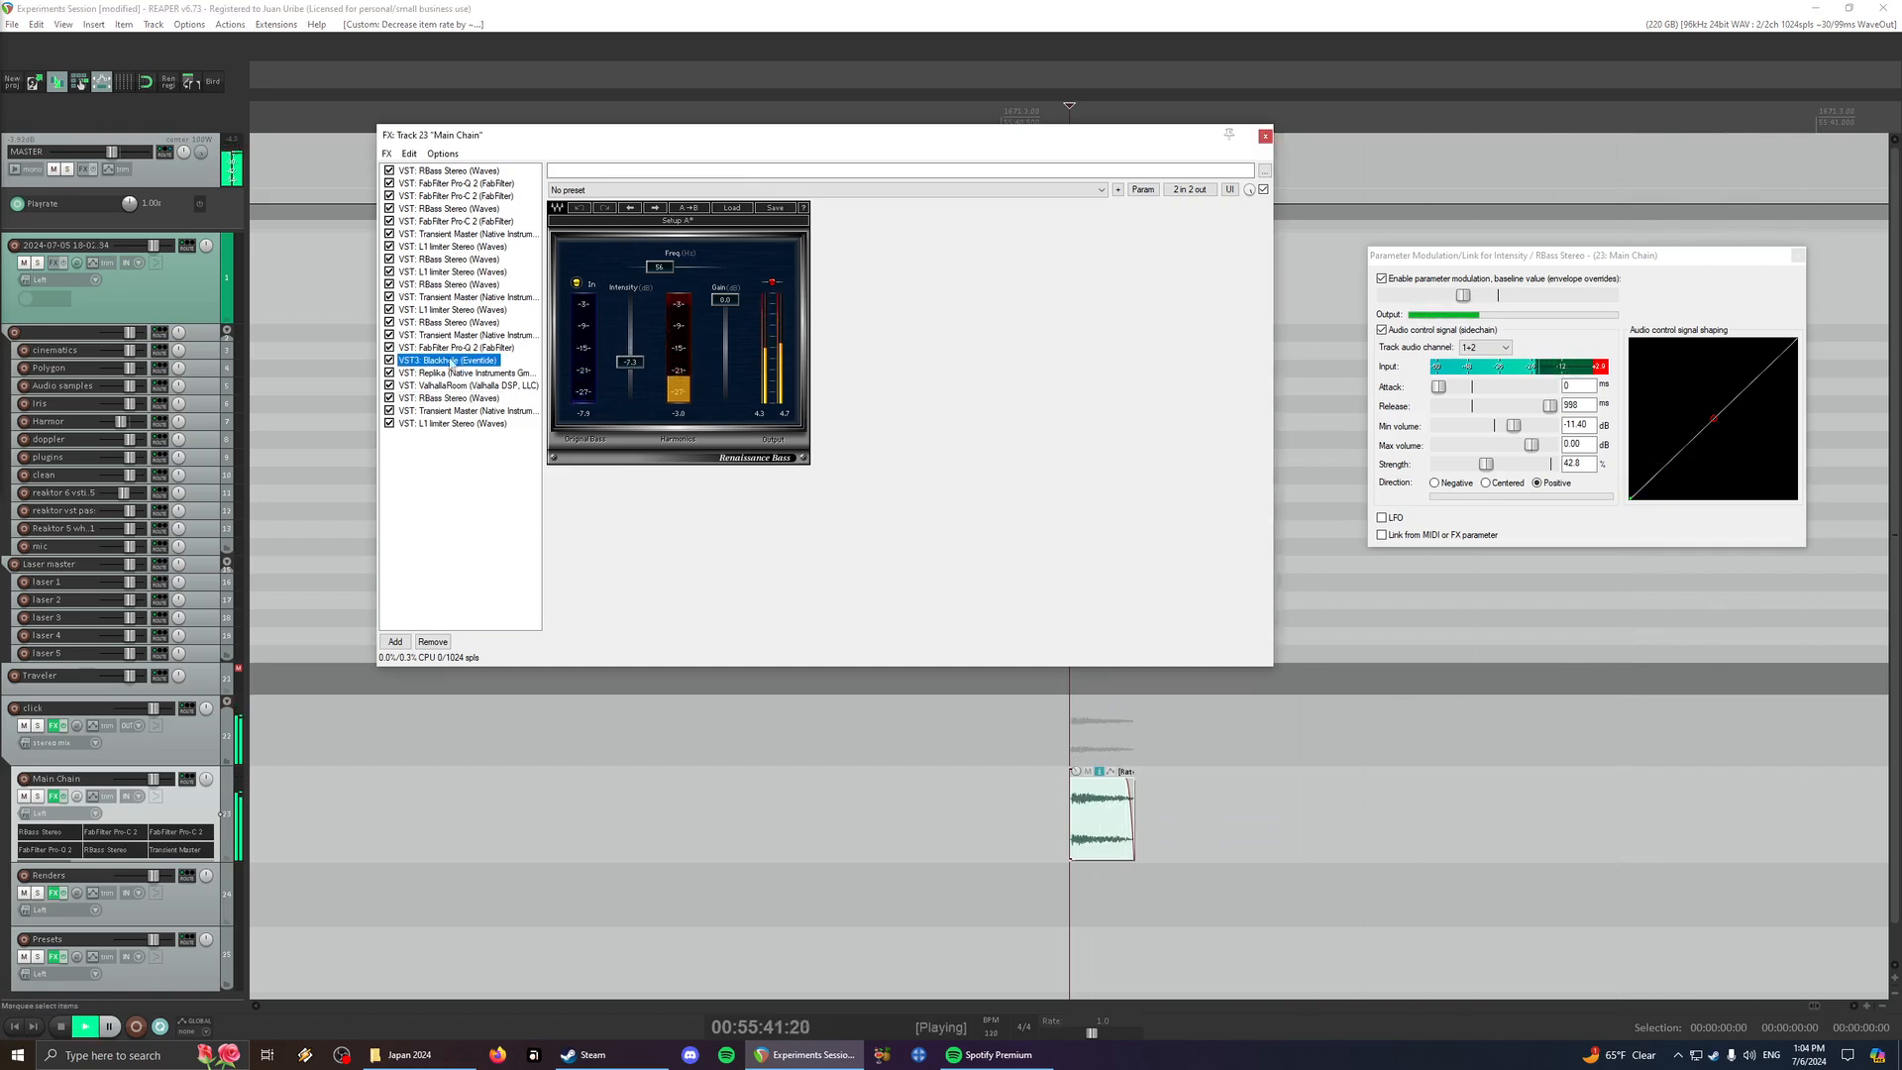
key(space)
click(750, 346)
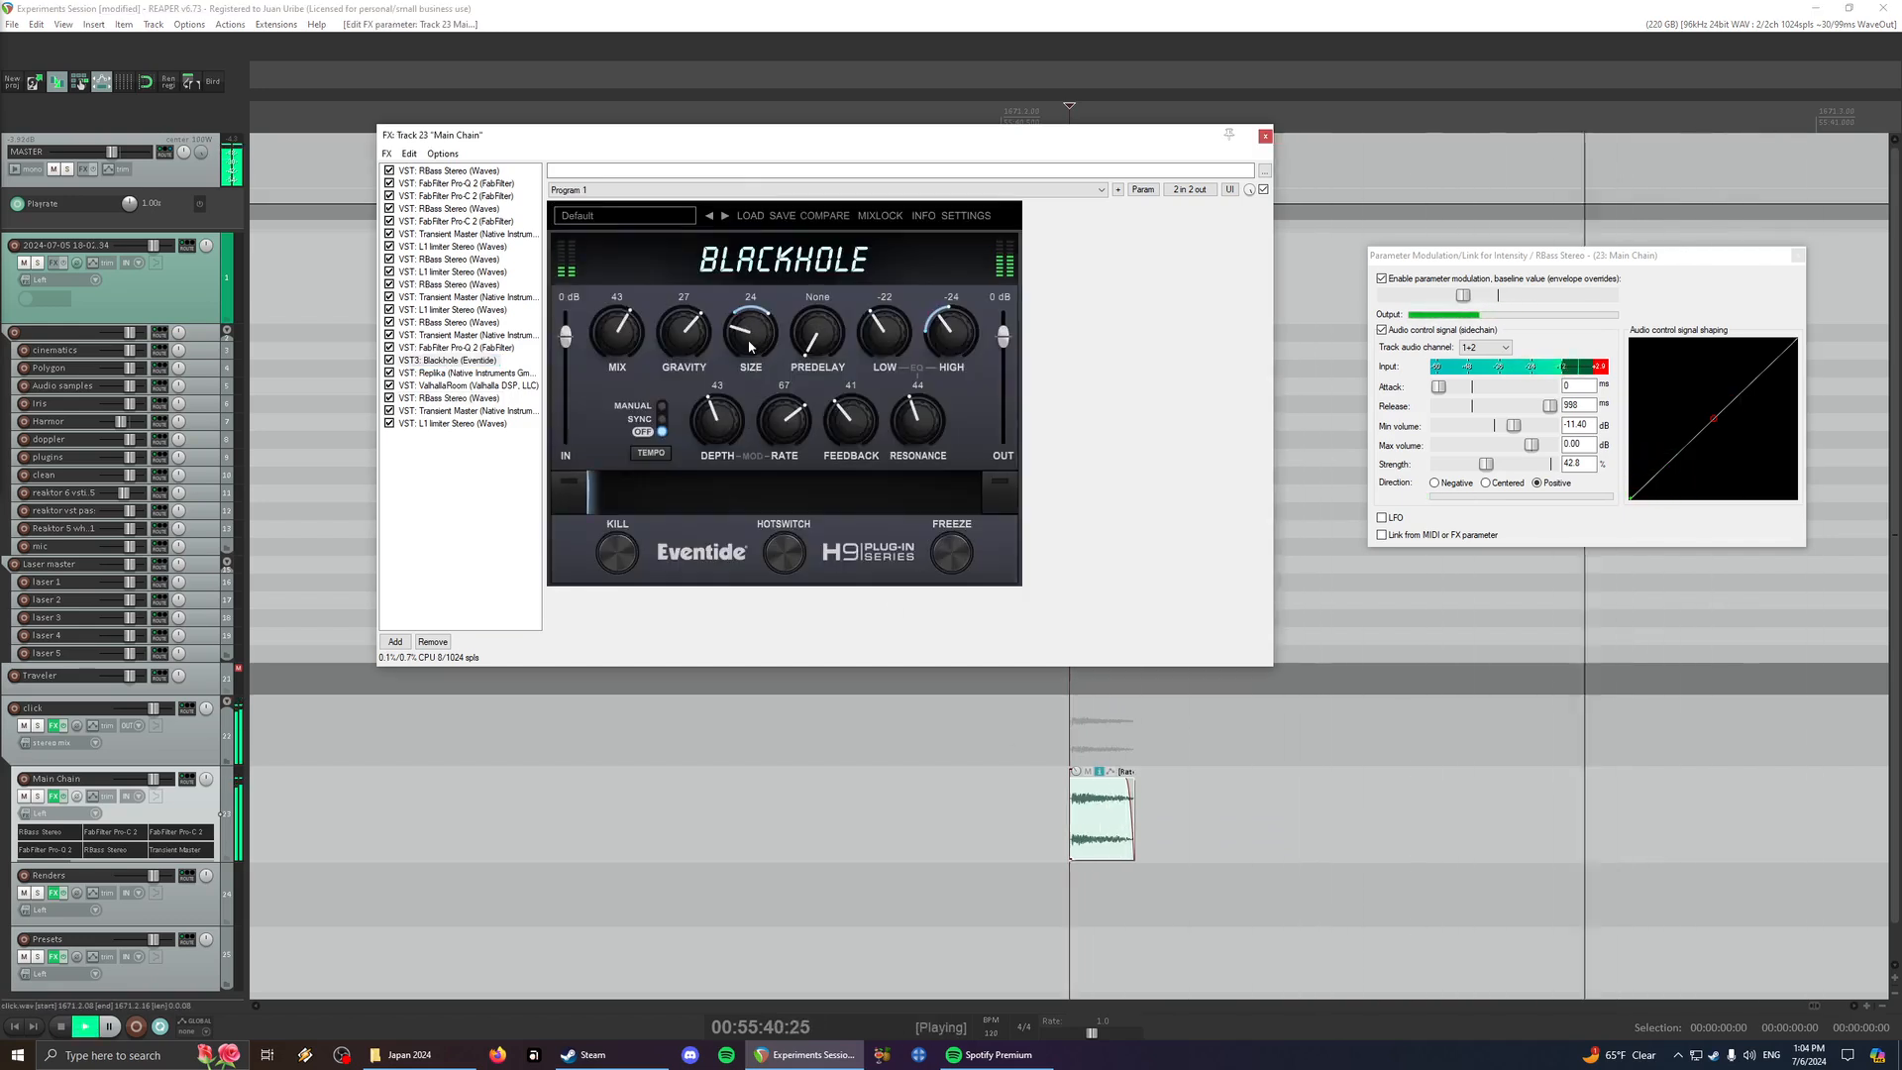
drag(790, 220, 790, 213)
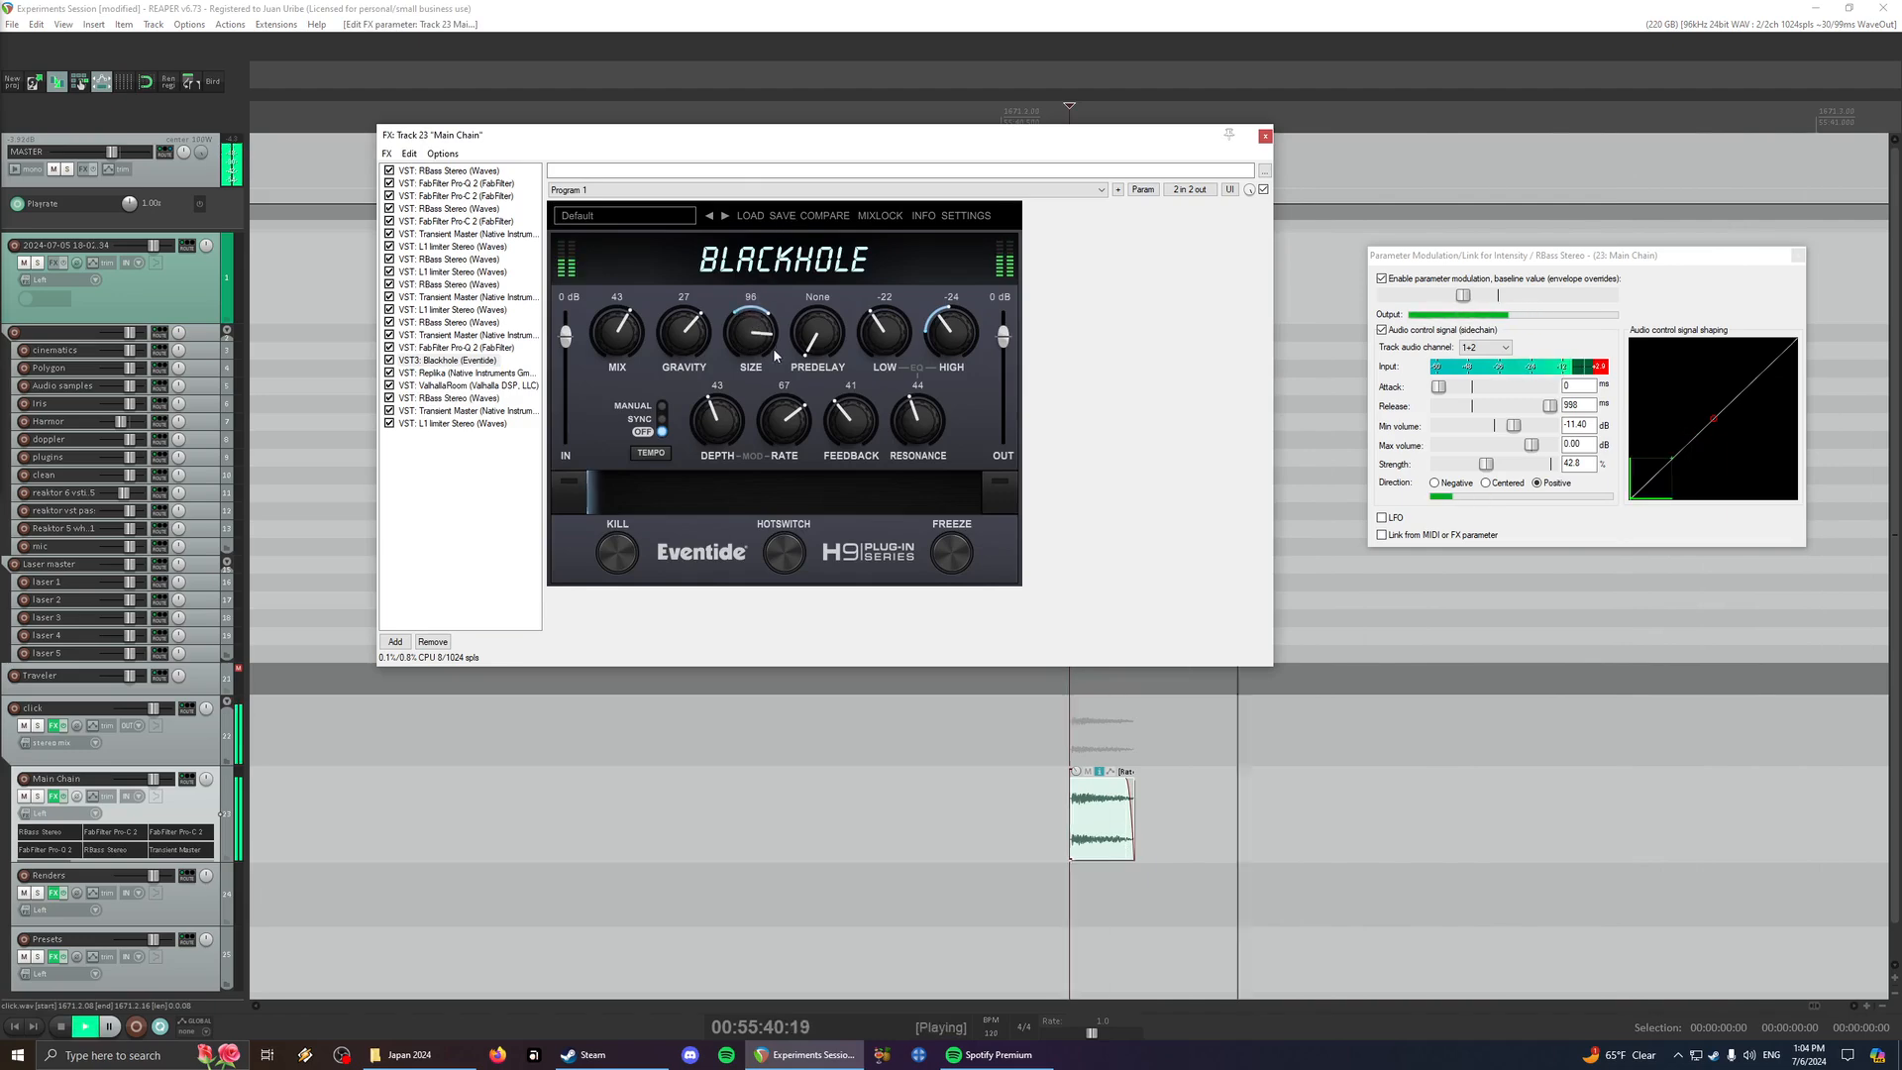
- Play the earlier and later source items on the Main Chain track with the effects active
scroll(1200, 811, down, 5)
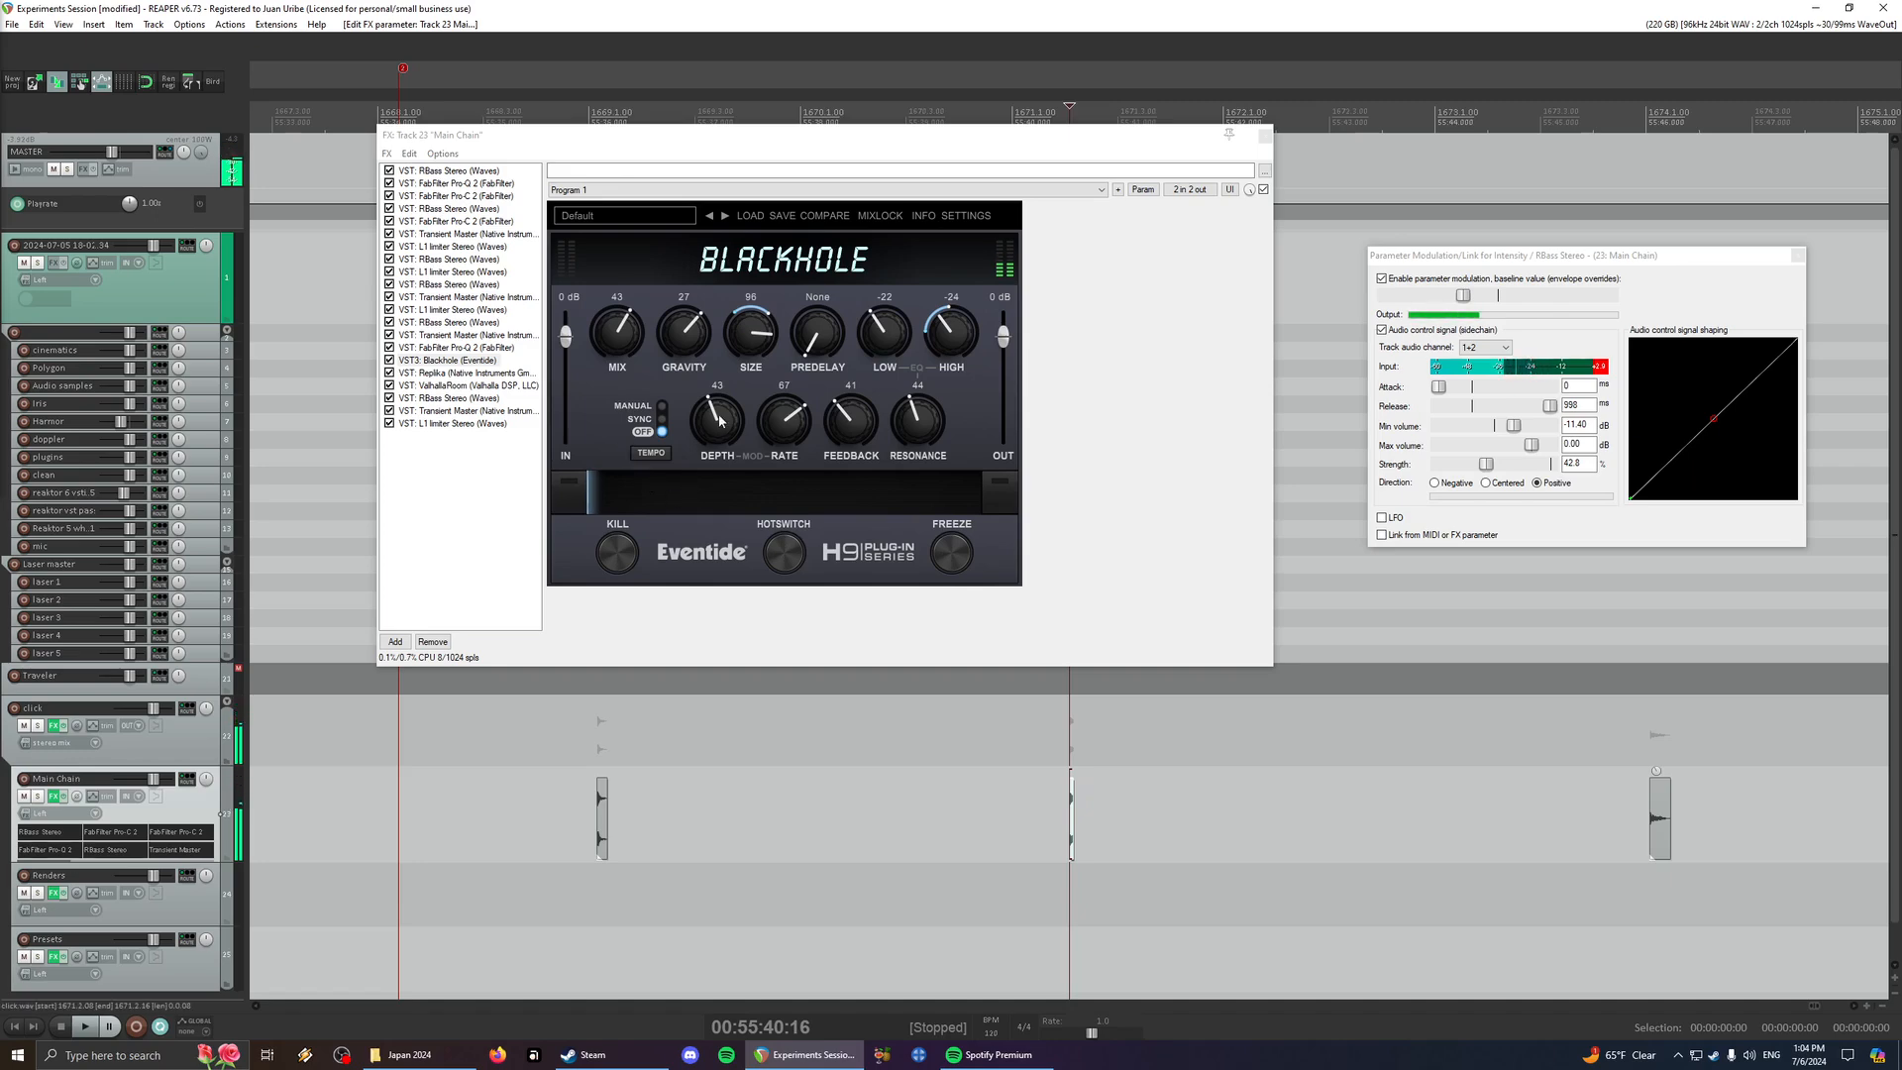
click(606, 826)
key(space)
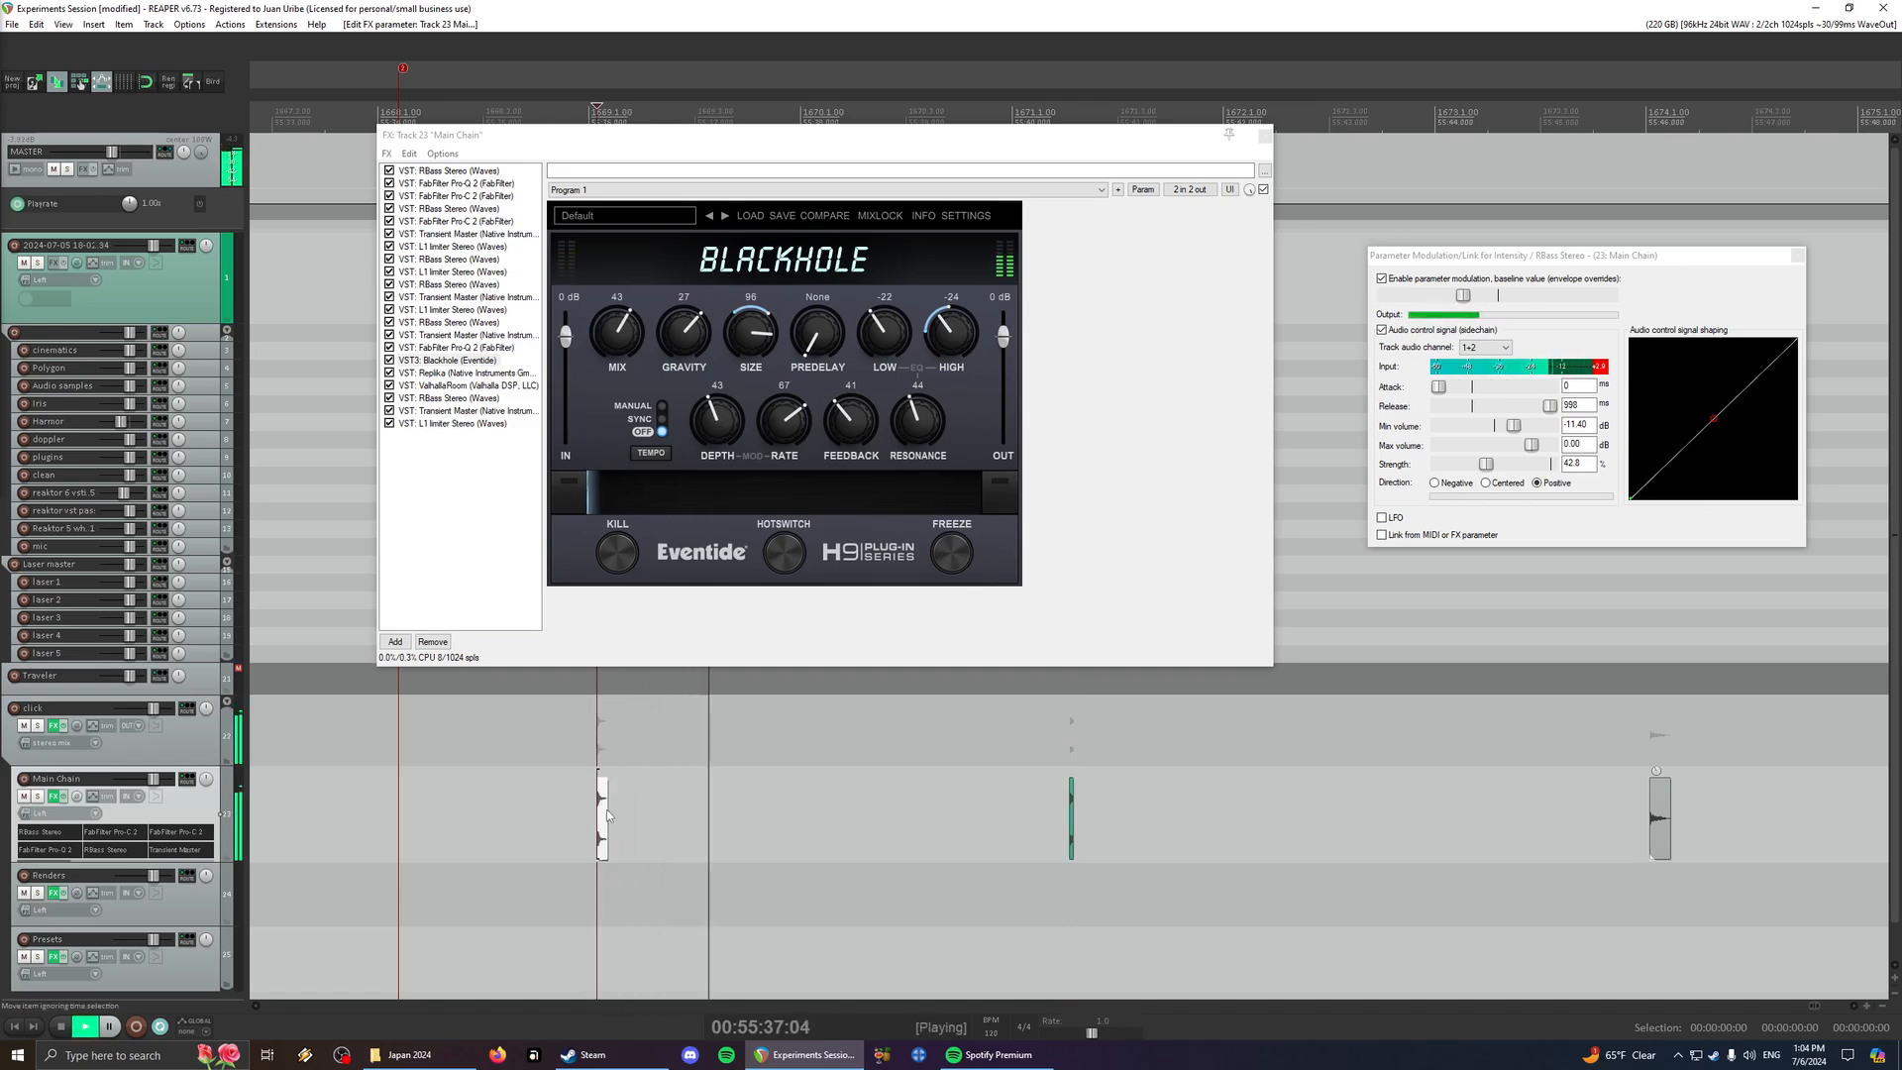
click(1662, 840)
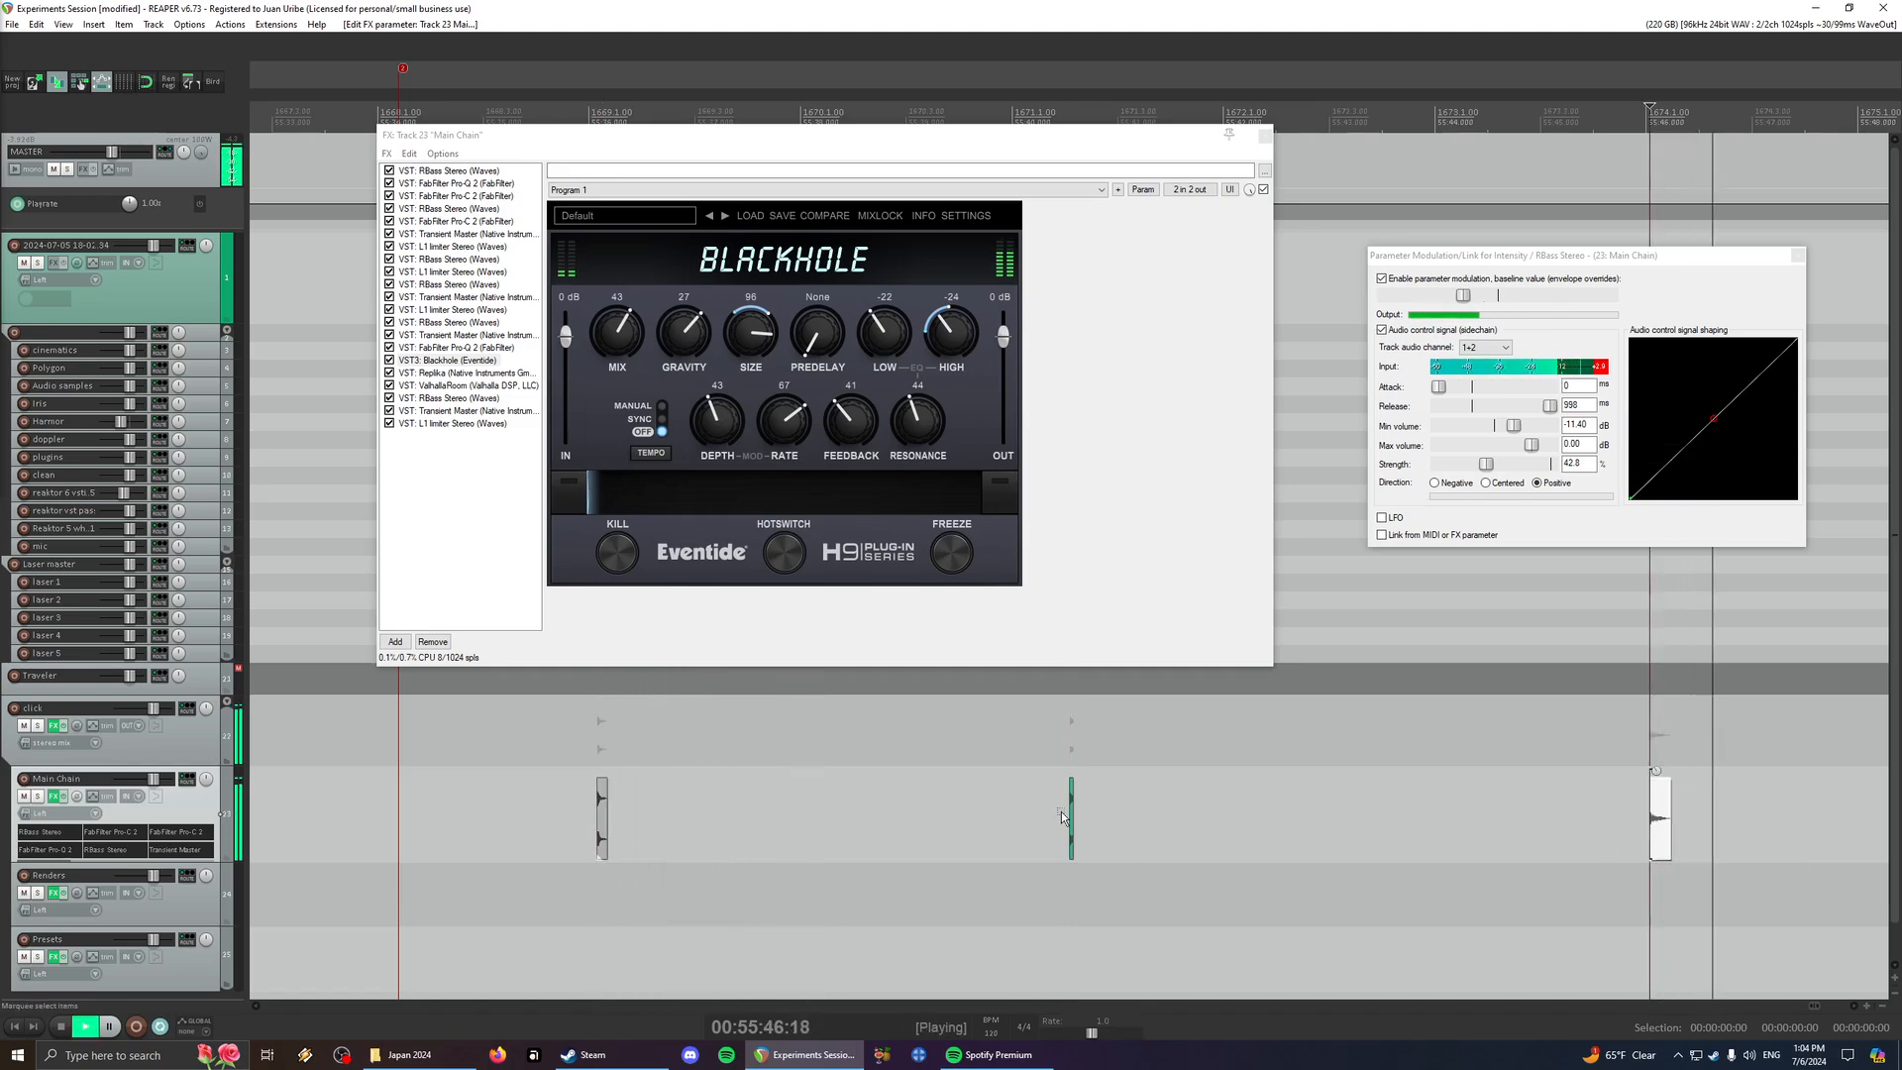
click(620, 824)
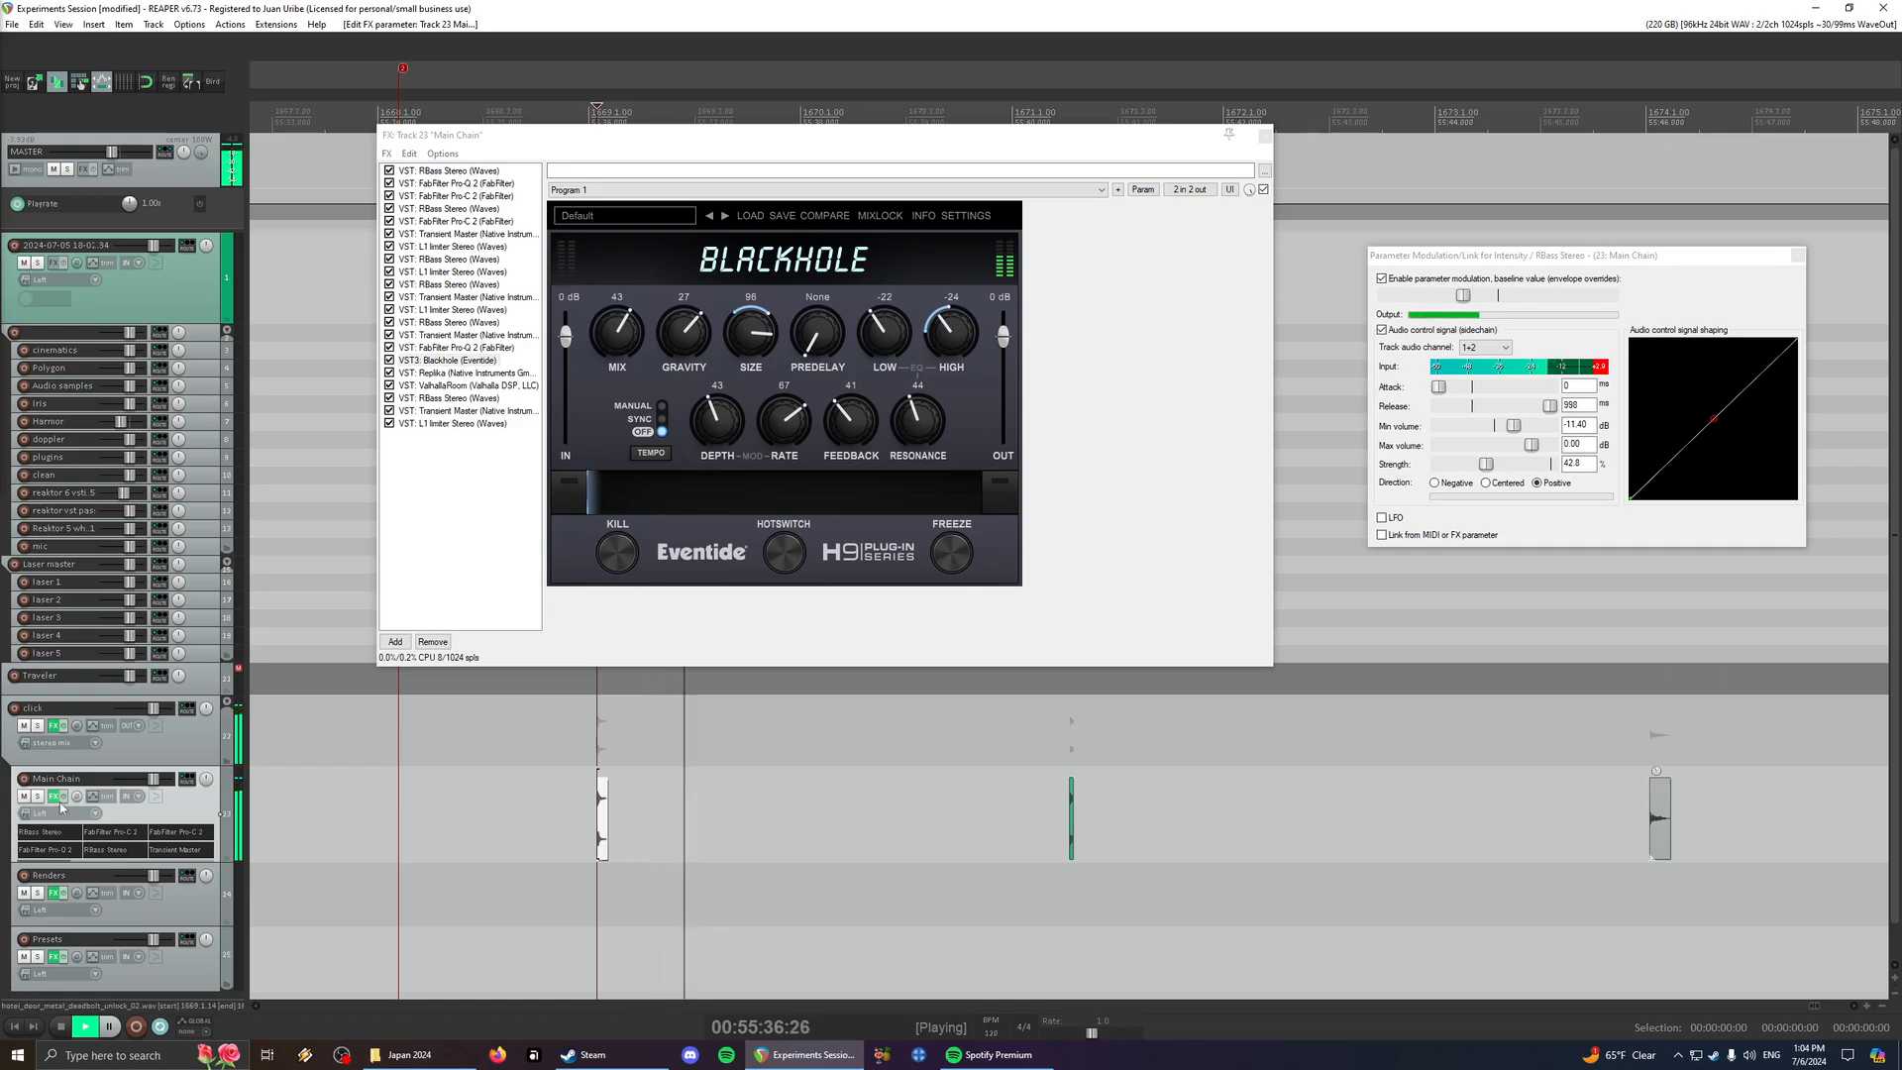
- Bypass the Main Chain track's effects and play each of its three source items dry
click(54, 796)
click(604, 847)
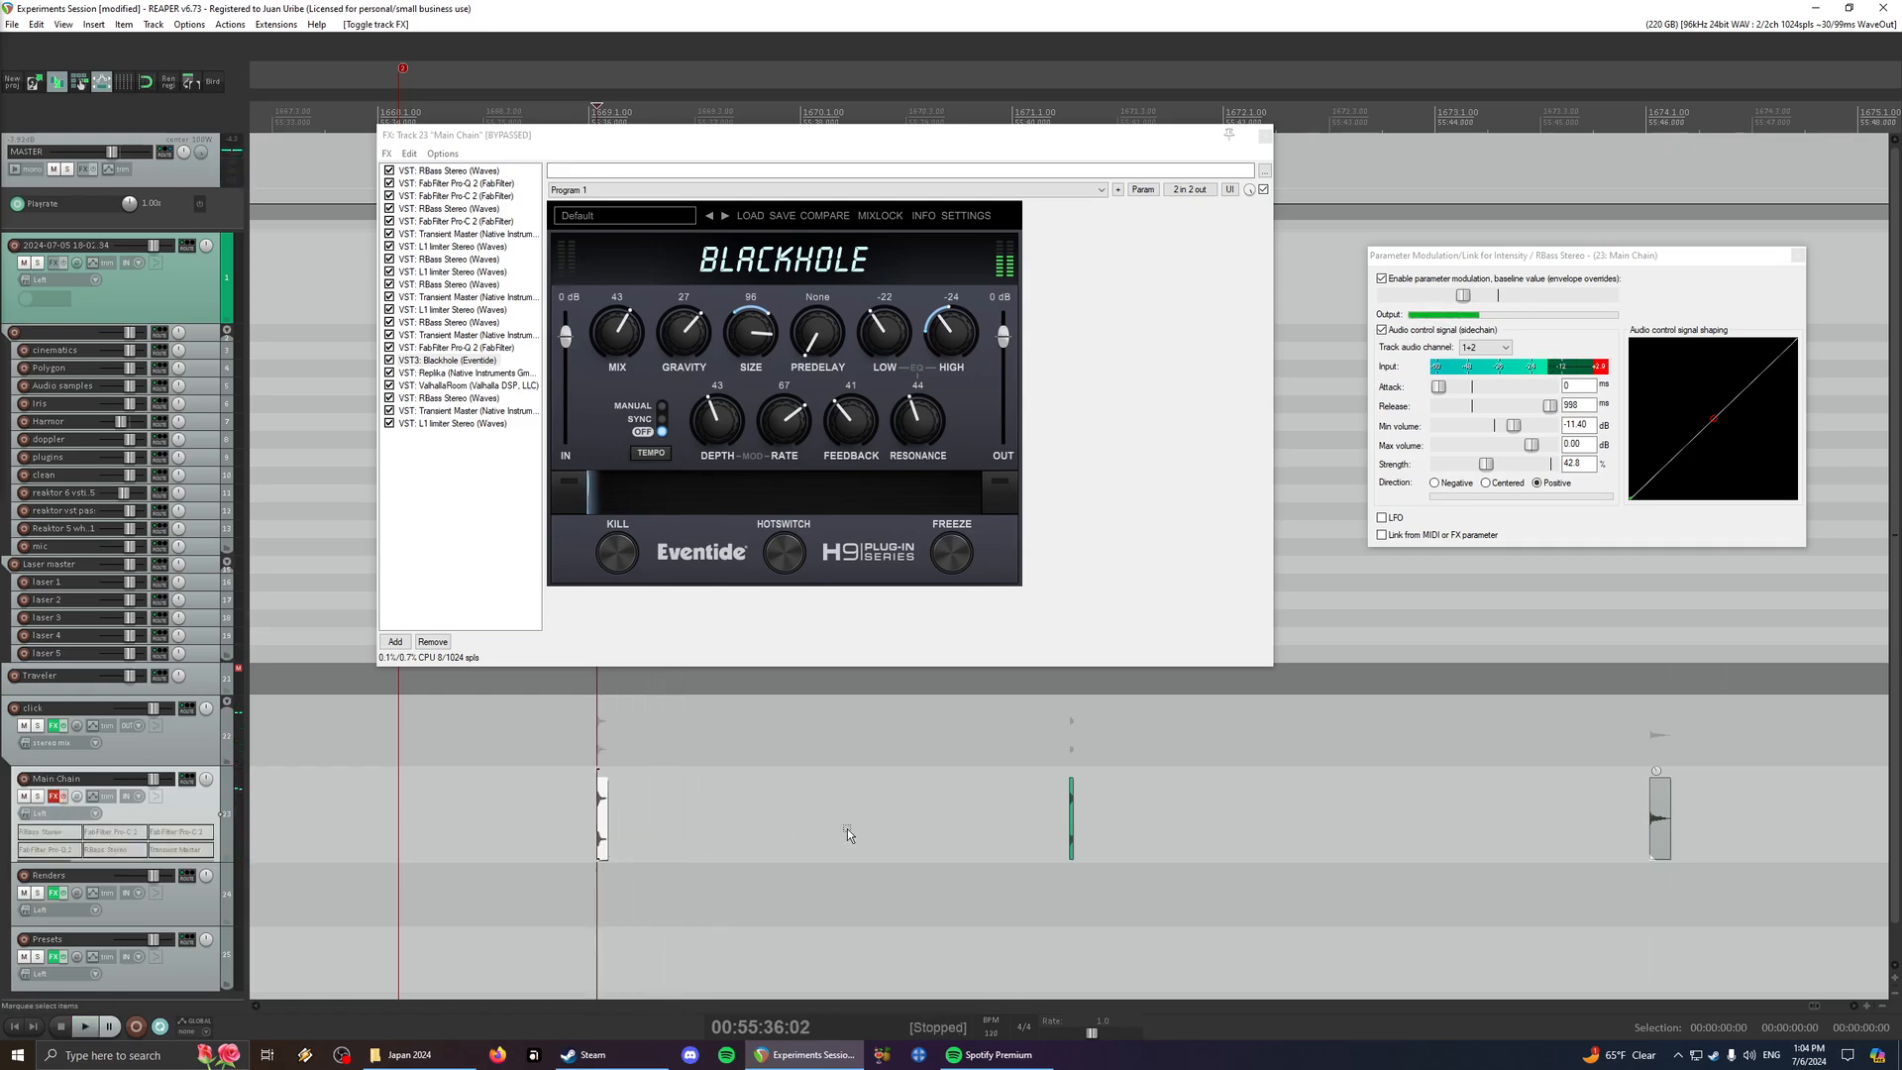
click(1071, 822)
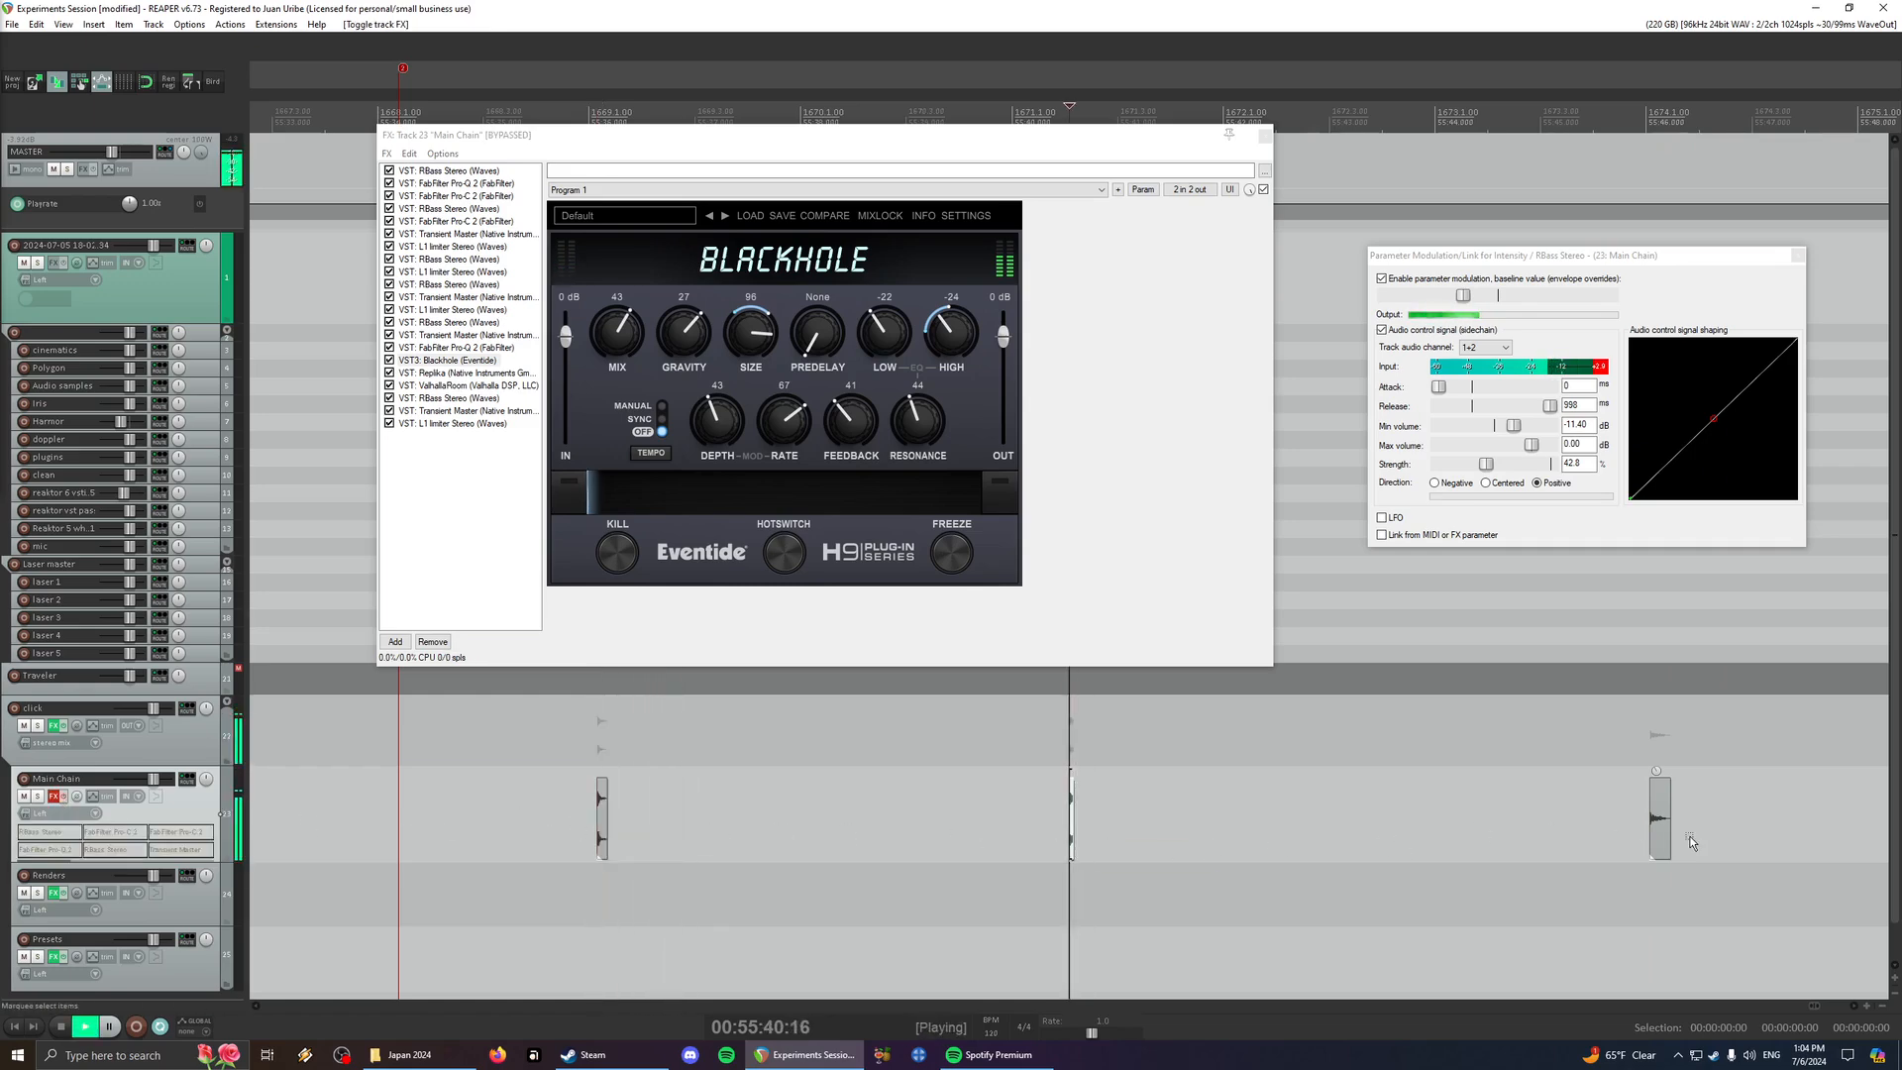
click(1660, 849)
key(space)
key(space)
key(space)
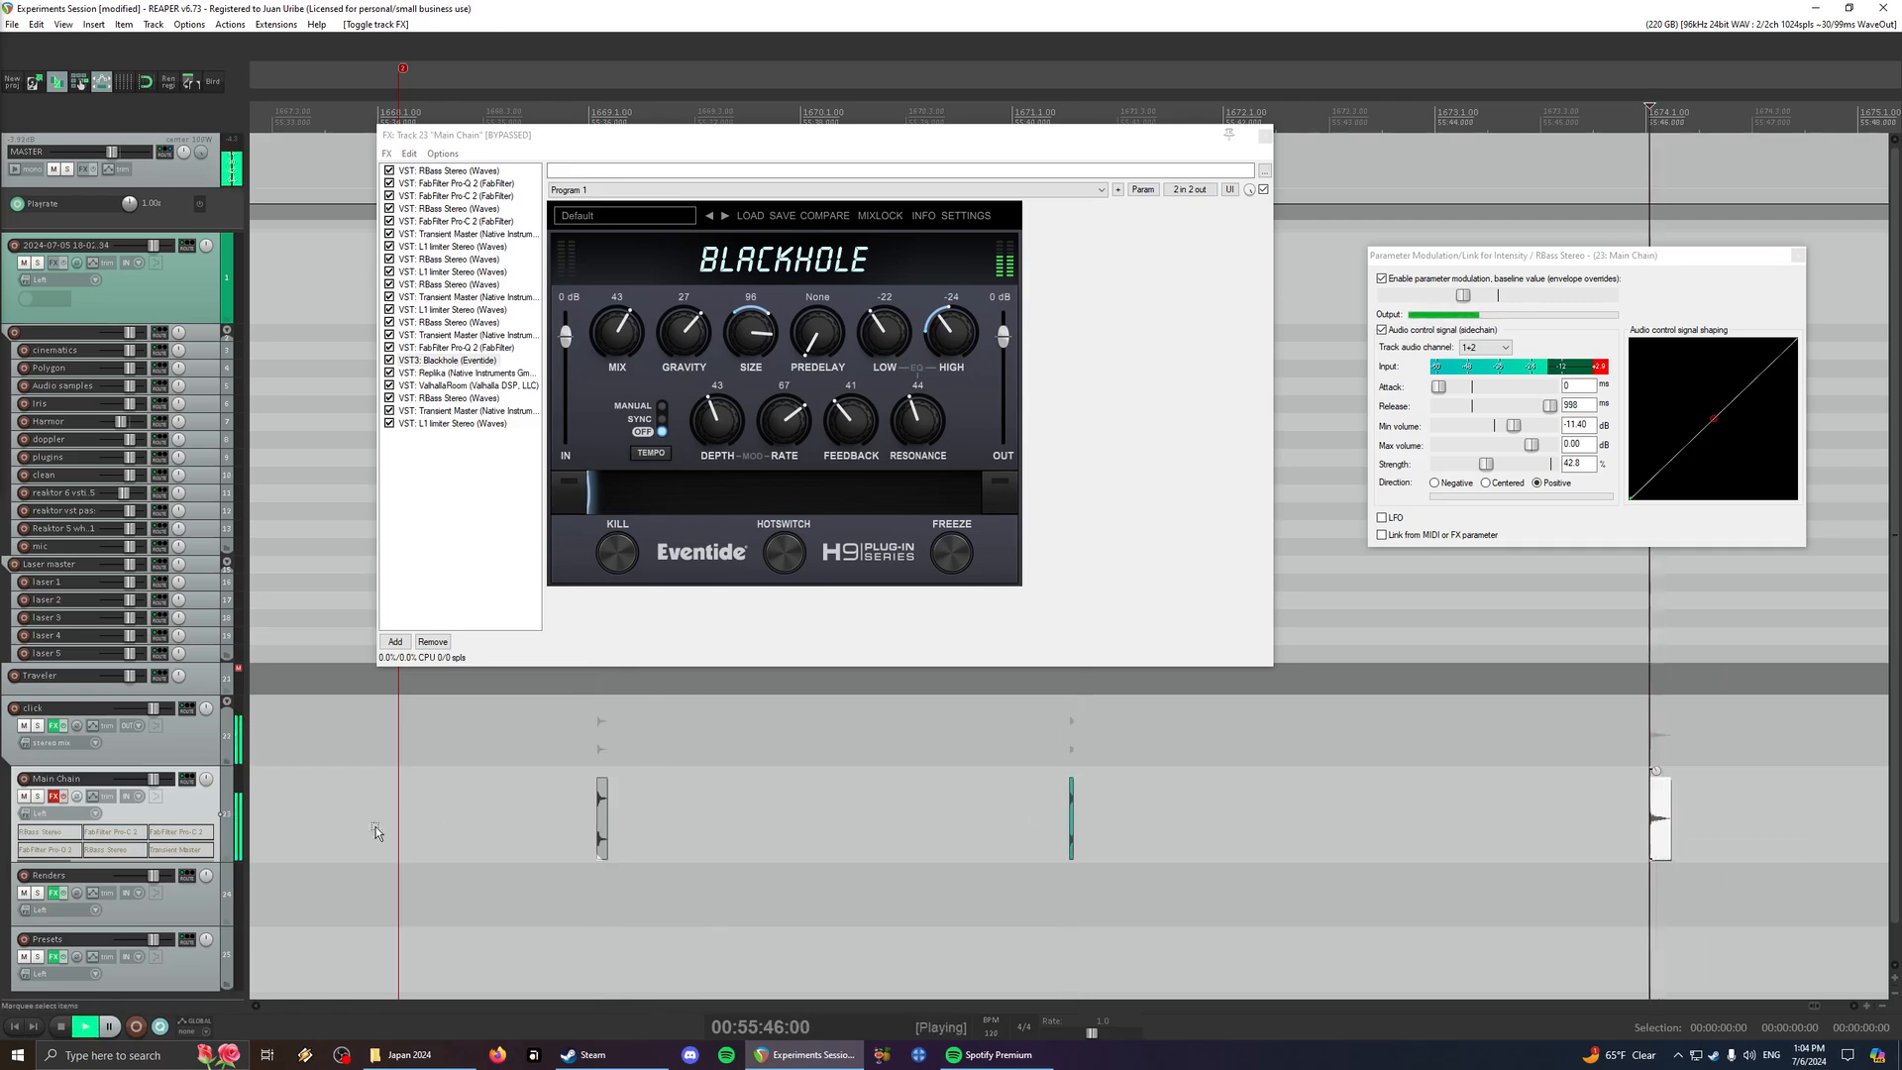
- Re-enable the Main Chain track's effects, play the three source items from last to first, and stop playback
click(63, 796)
key(space)
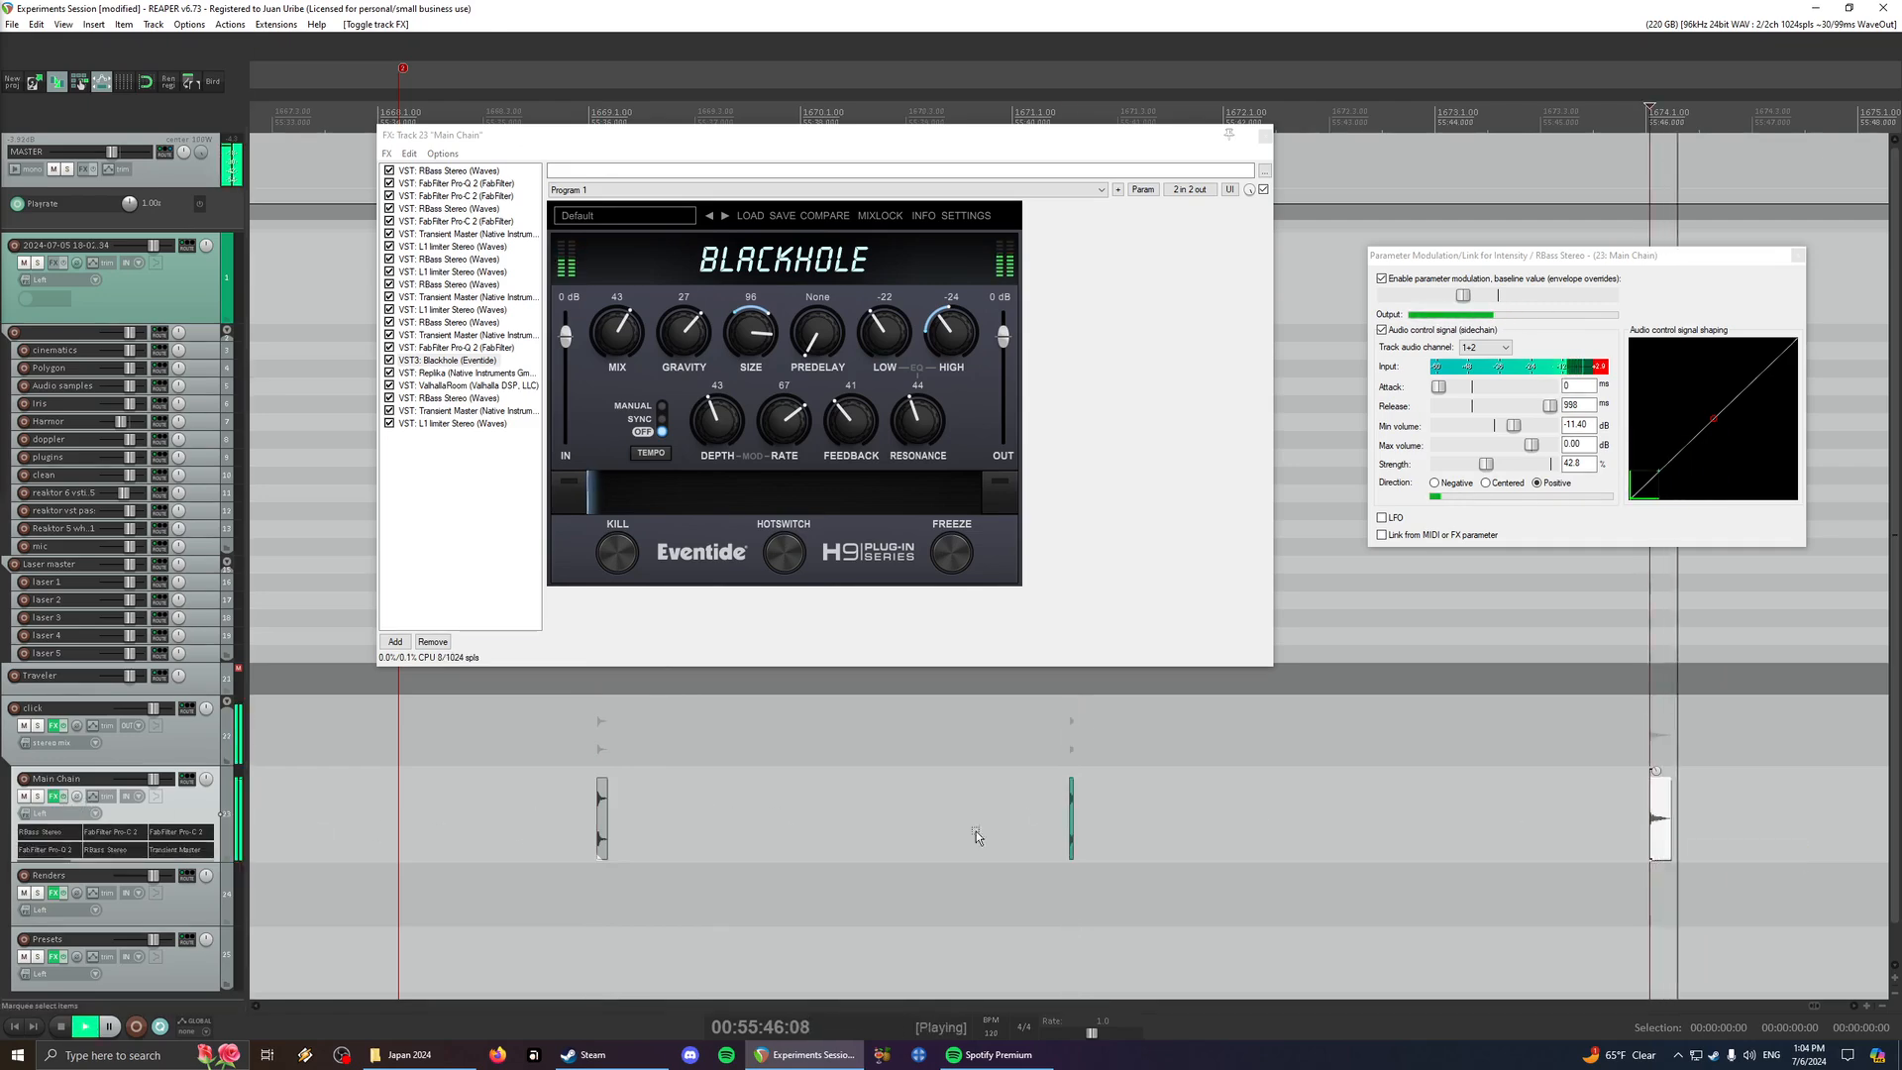
click(1071, 822)
click(605, 844)
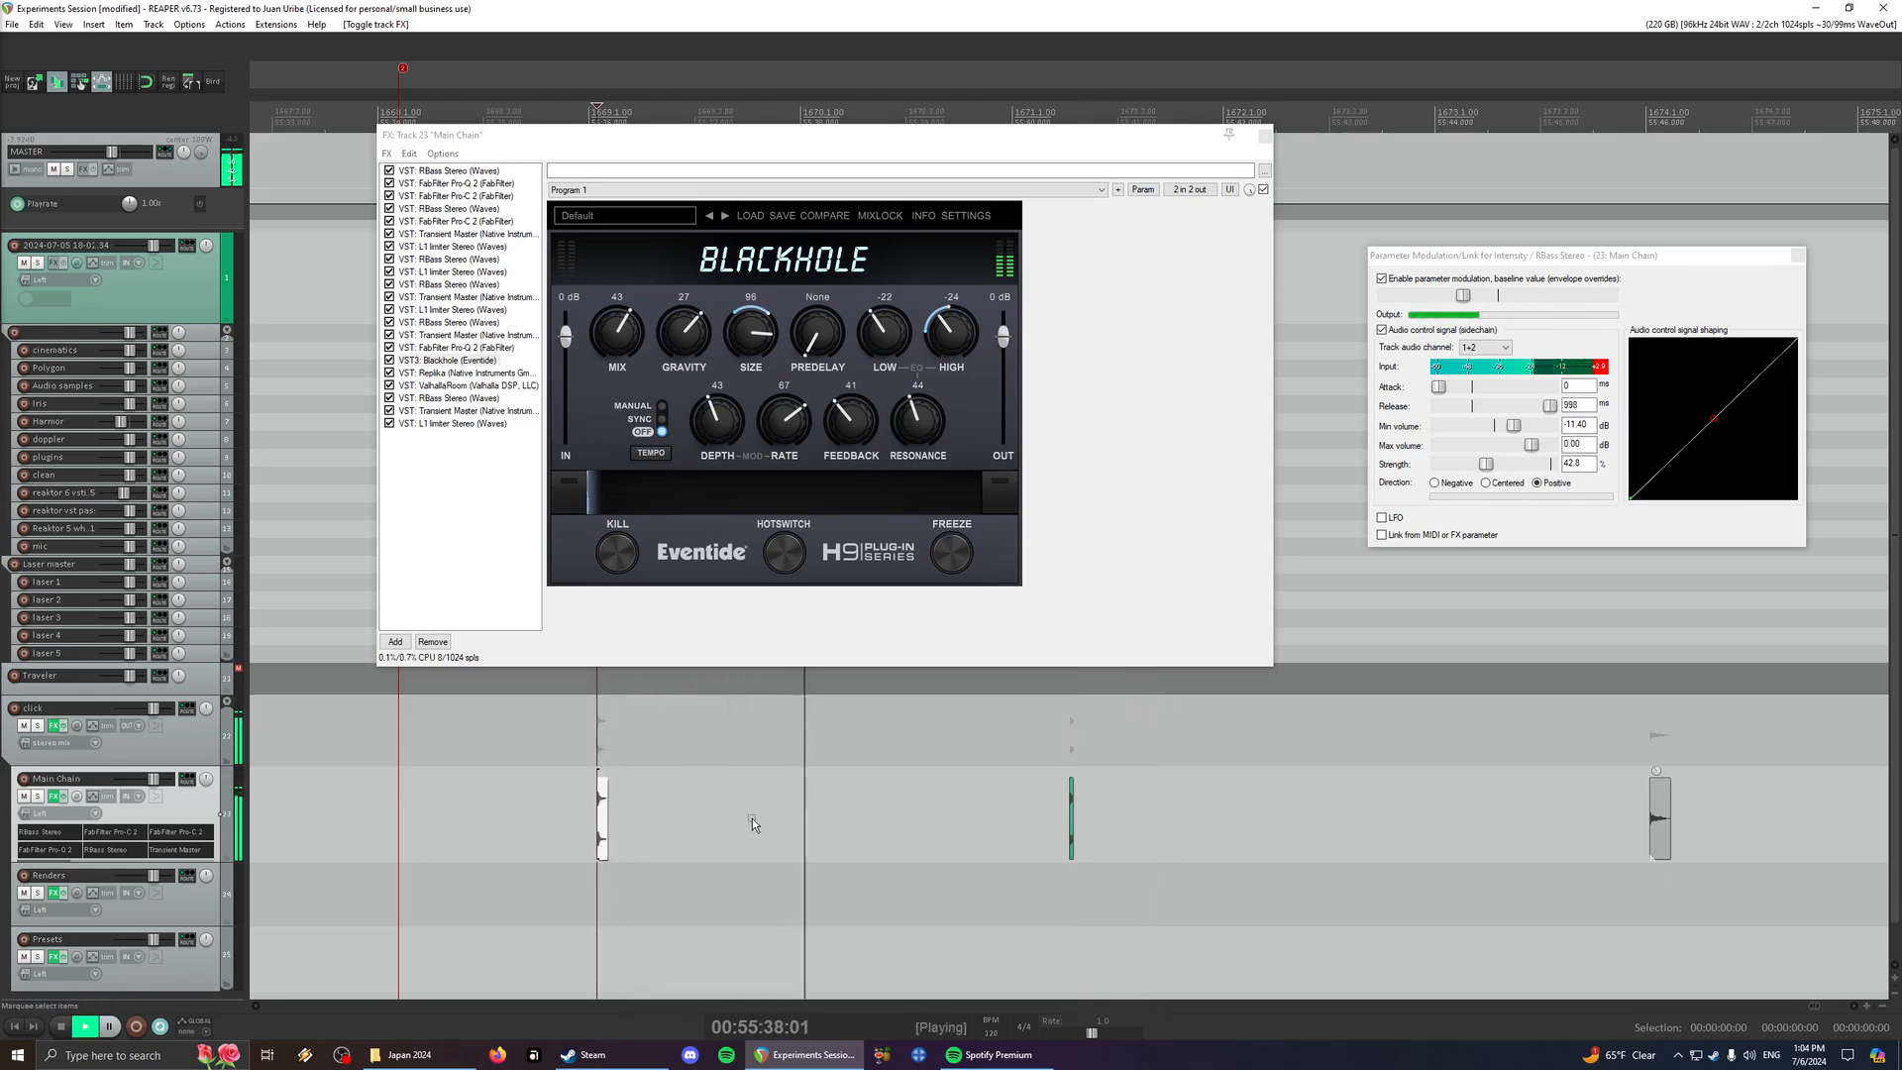
key(space)
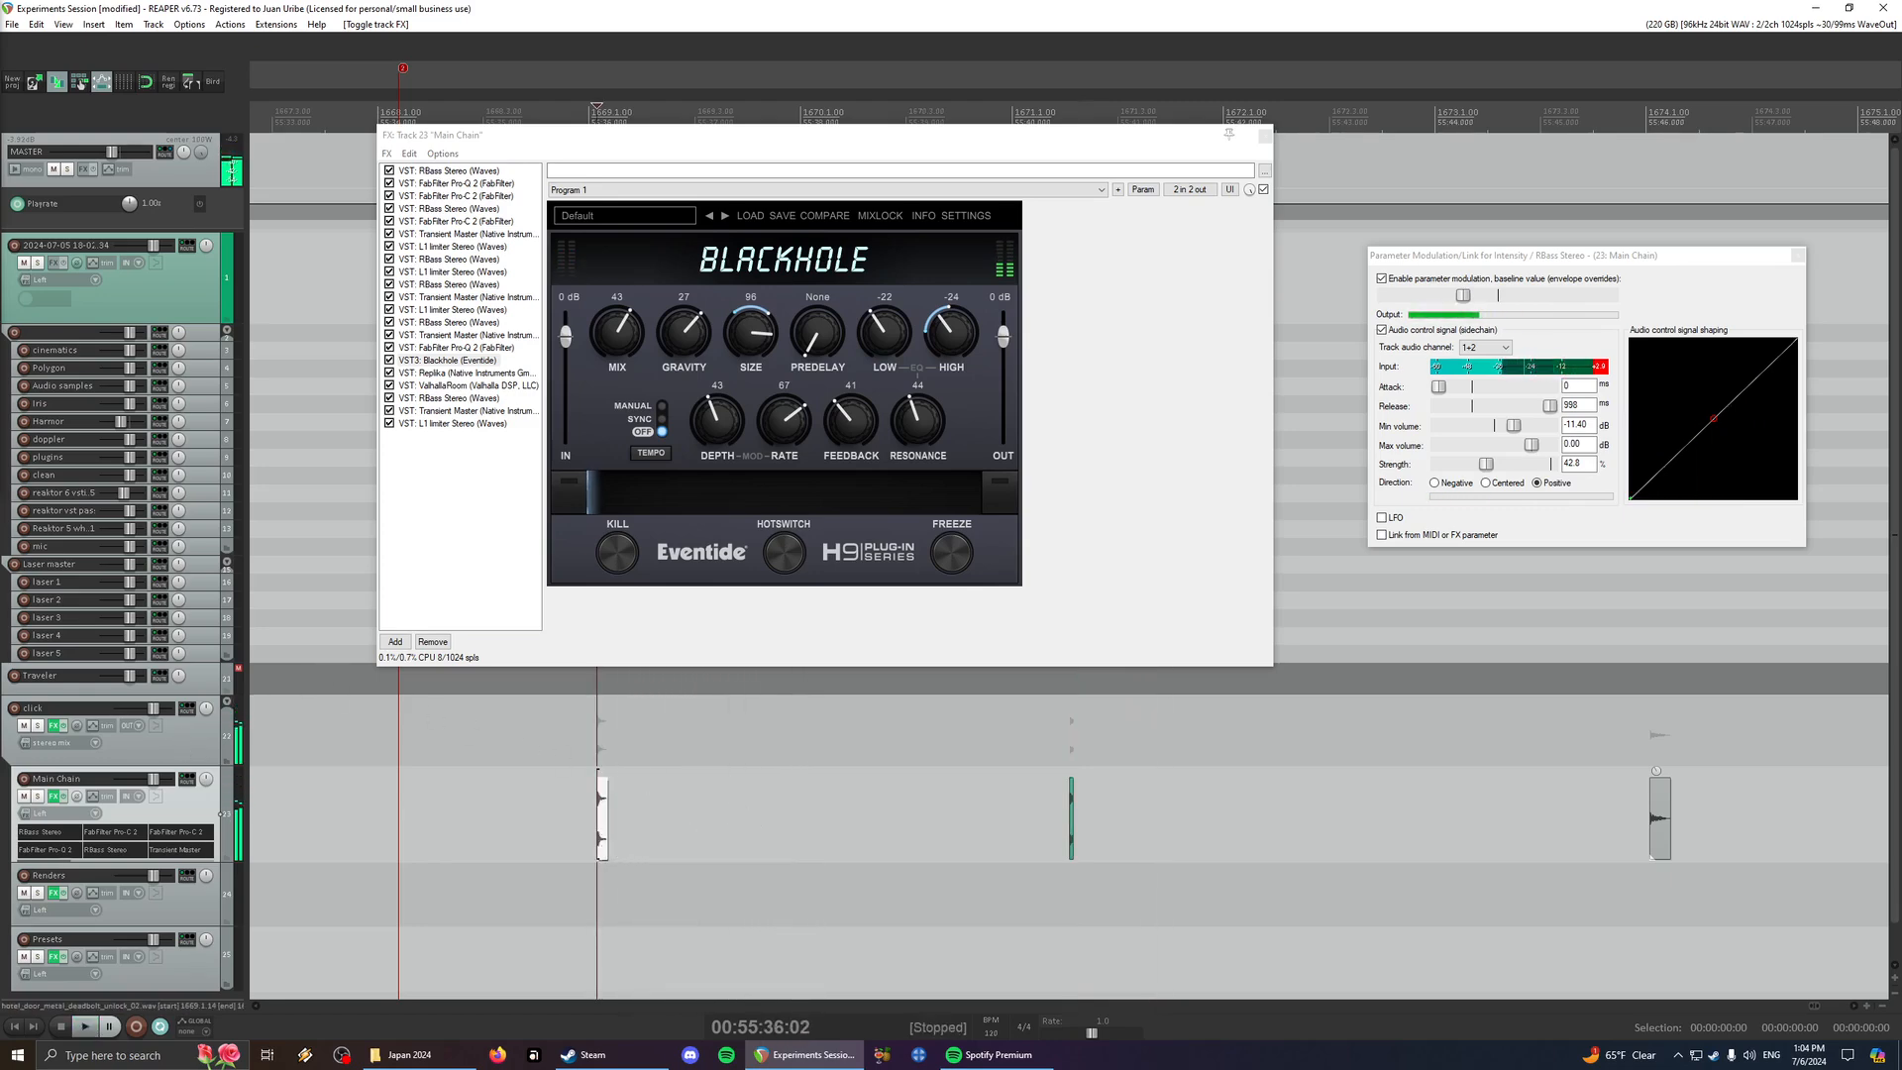